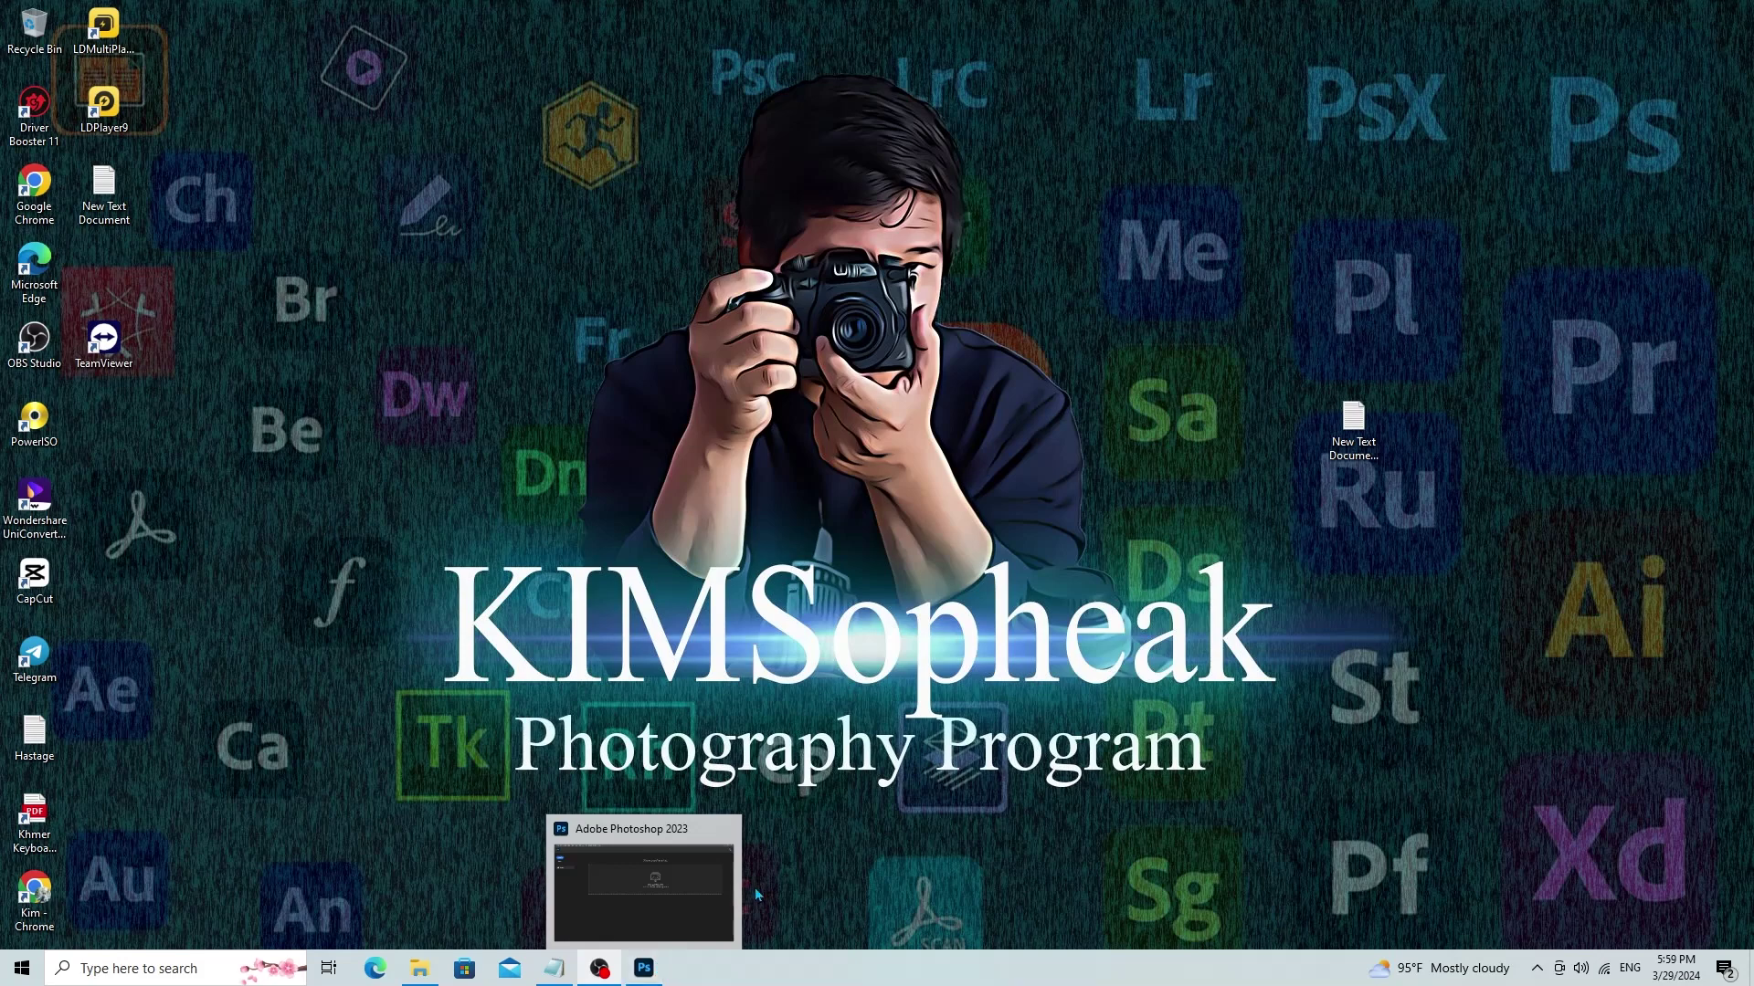
# Bring the Photoshop window back on screen alongside the wedding photos folder
pyautogui.click(643, 968)
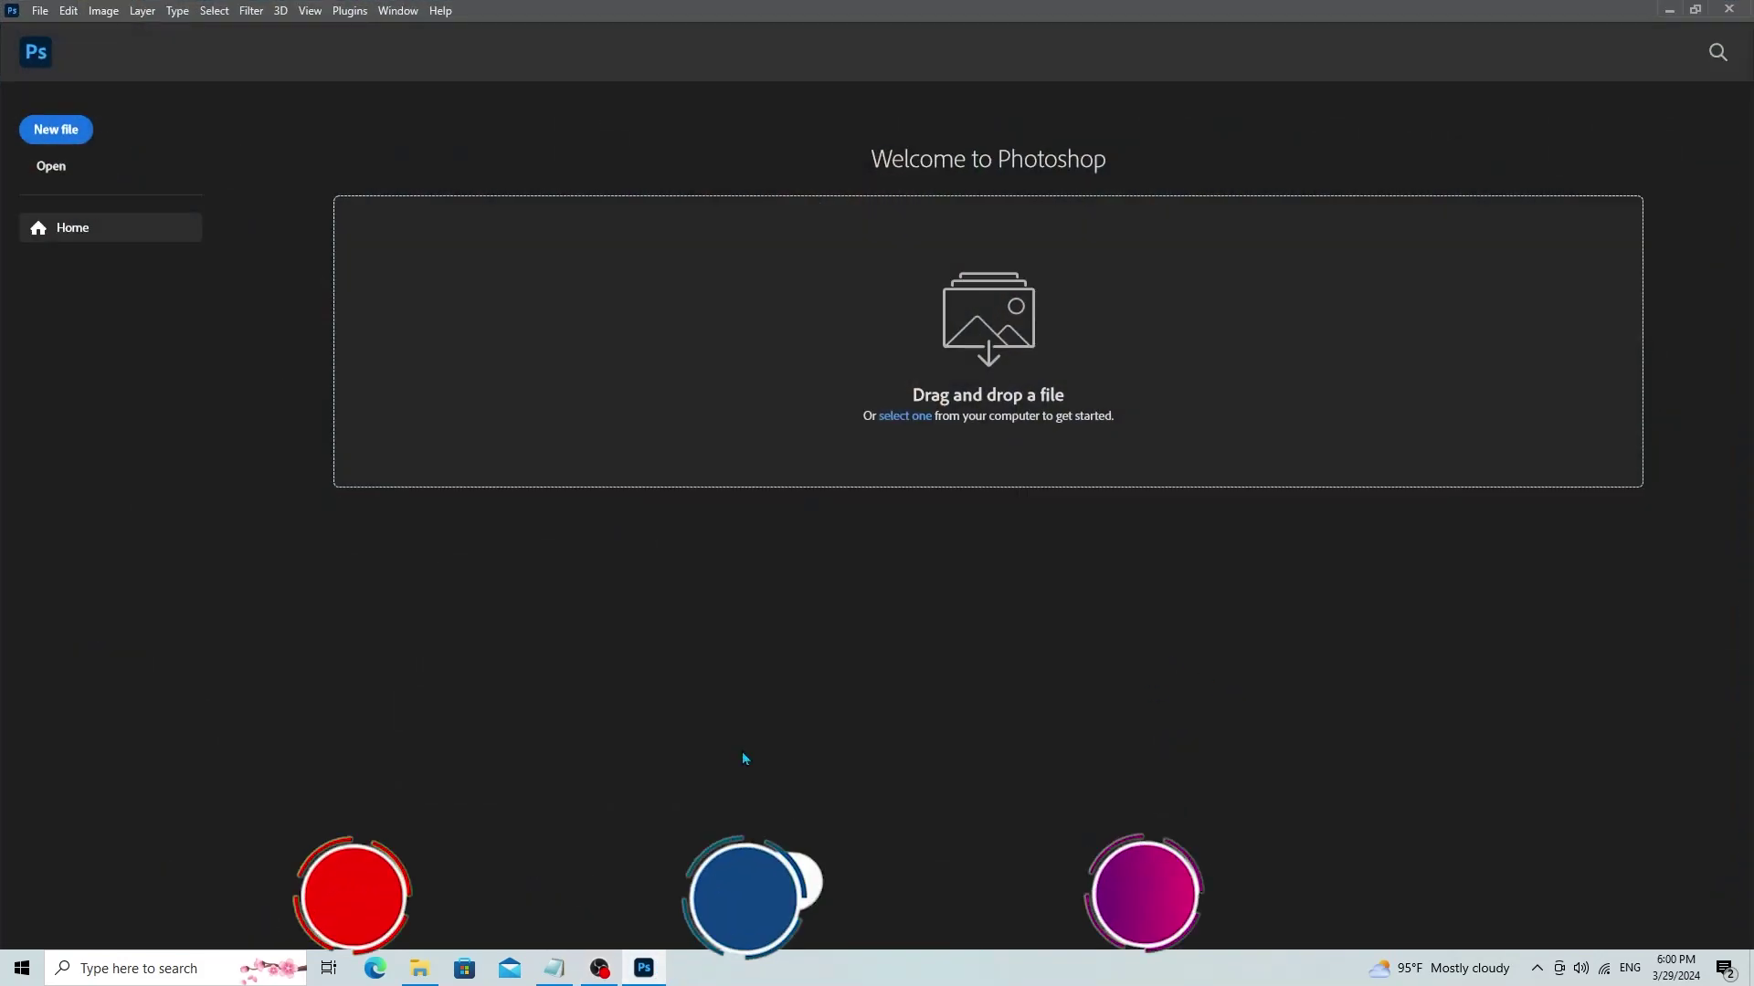
pyautogui.click(436, 970)
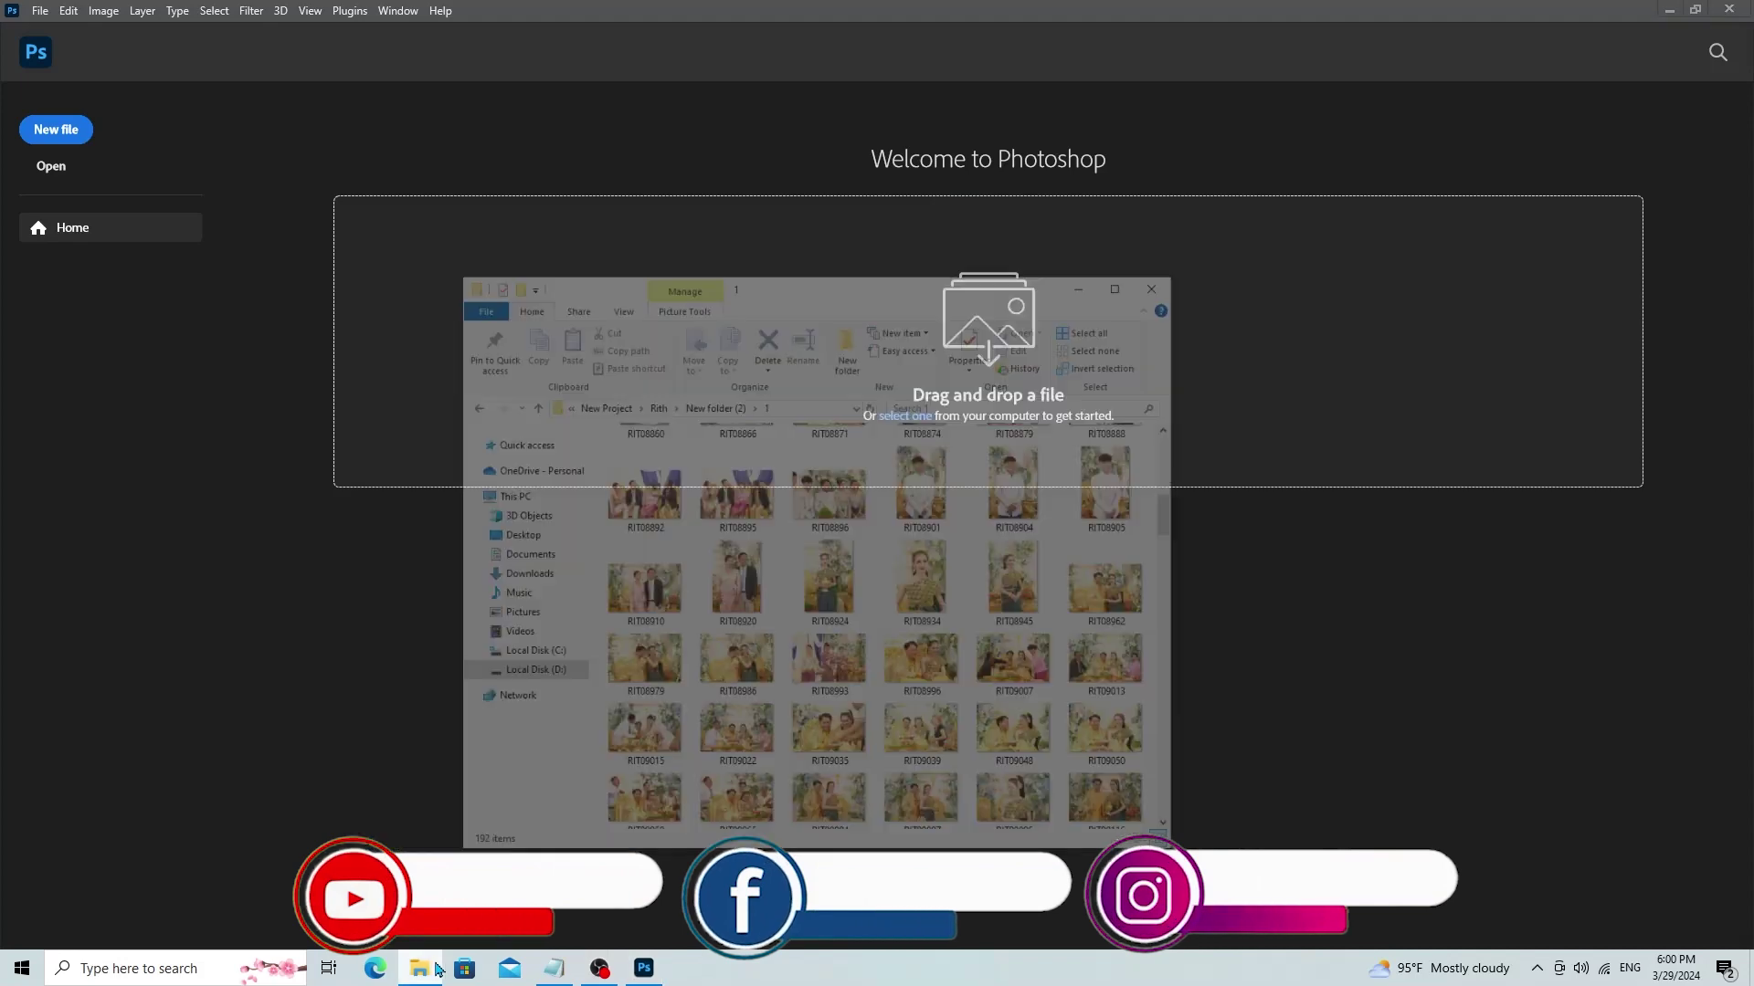
# Select RIT08979, RIT08945 and RIT09119 in folder 1 and drag them into Camera Raw
pyautogui.moveTo(1024, 199); pyautogui.dragTo(1071, 125)
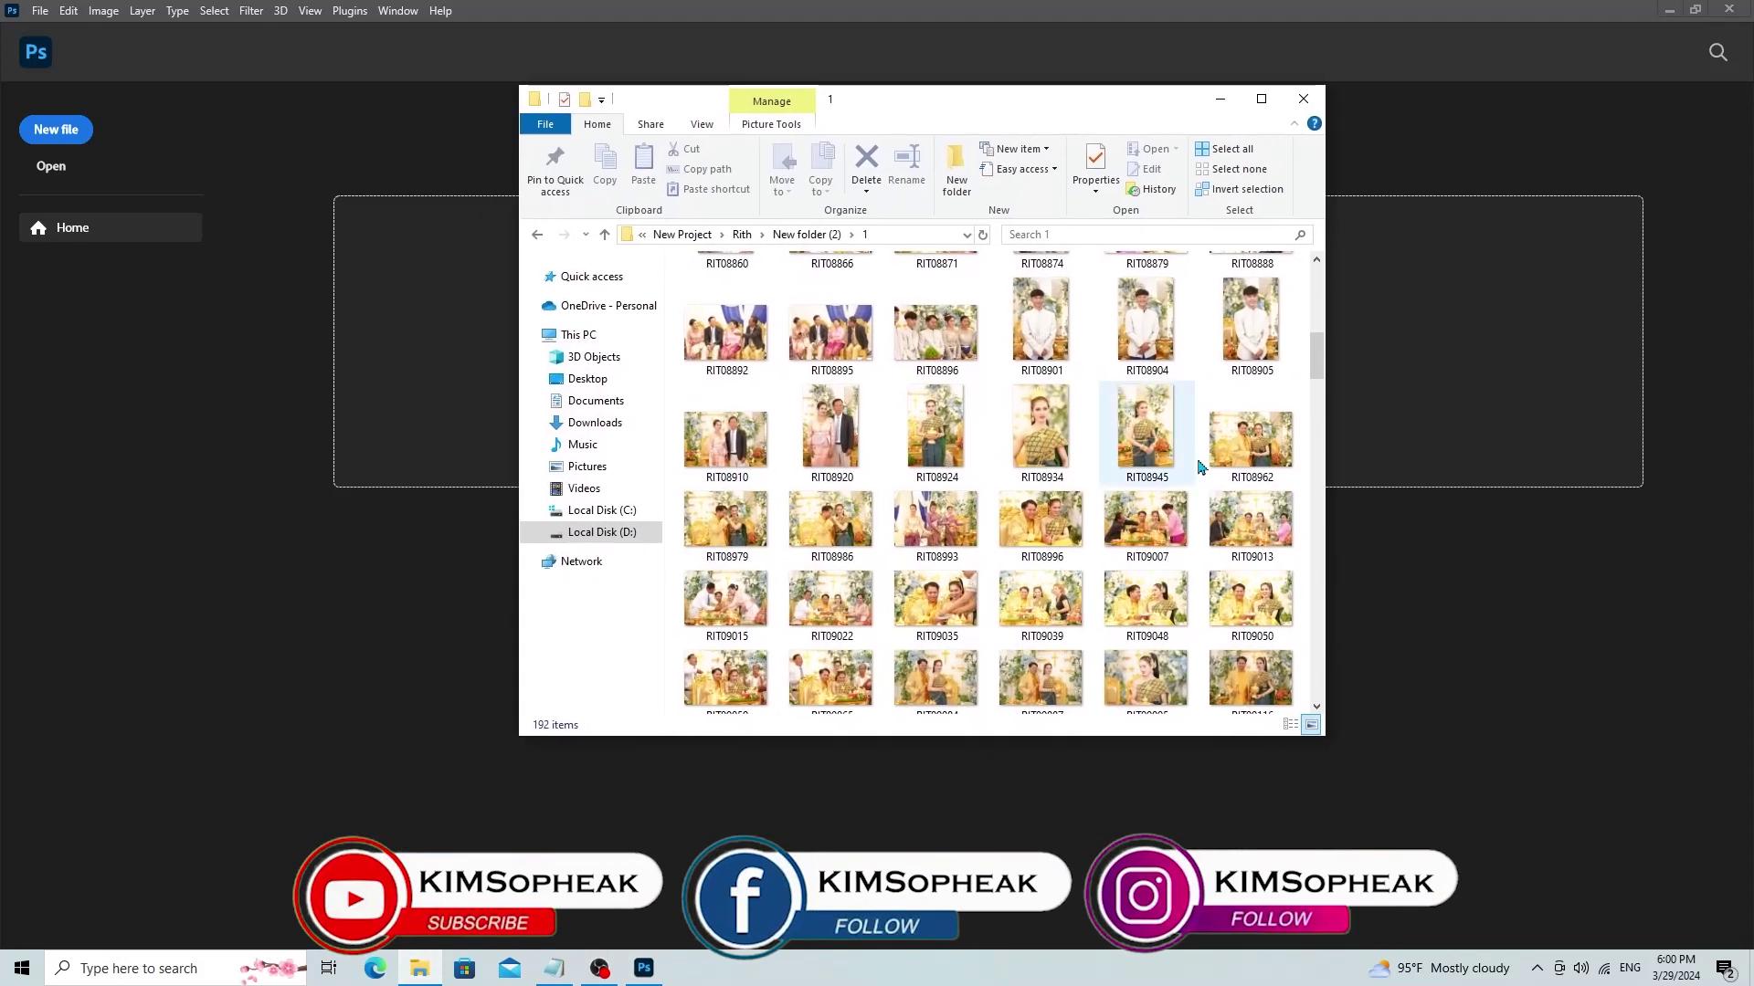
pyautogui.moveTo(1316, 358); pyautogui.dragTo(1316, 363)
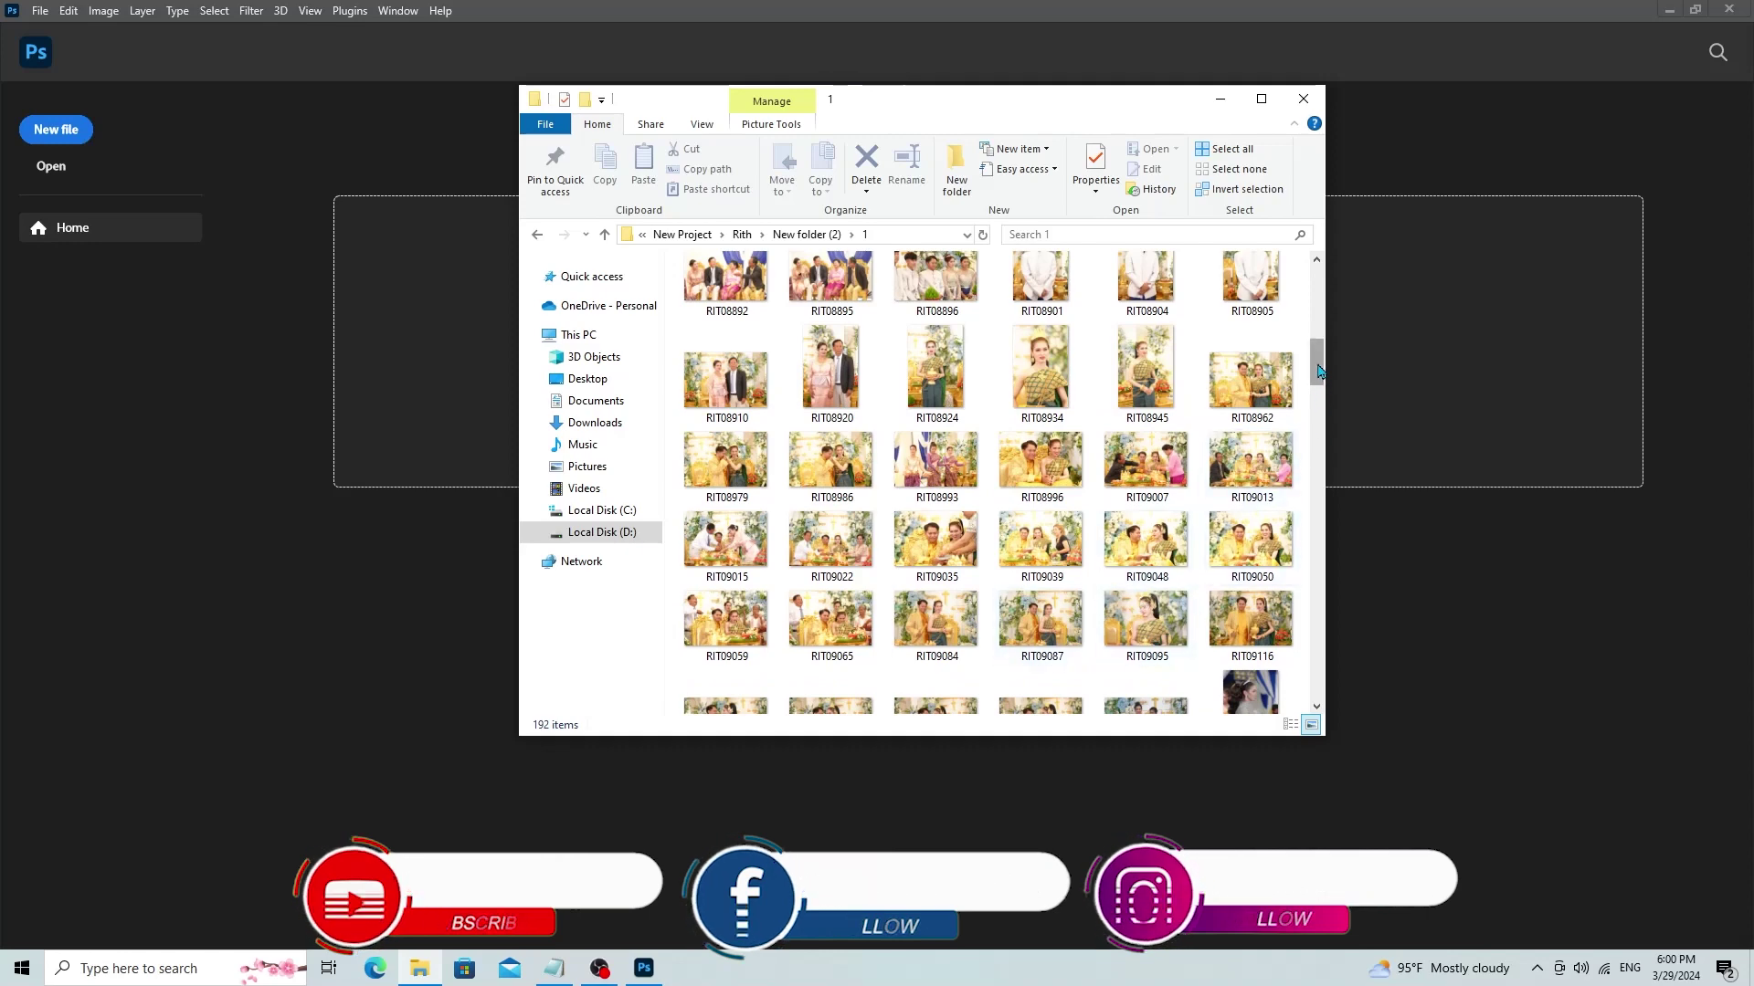
pyautogui.moveTo(1319, 371); pyautogui.dragTo(1319, 369)
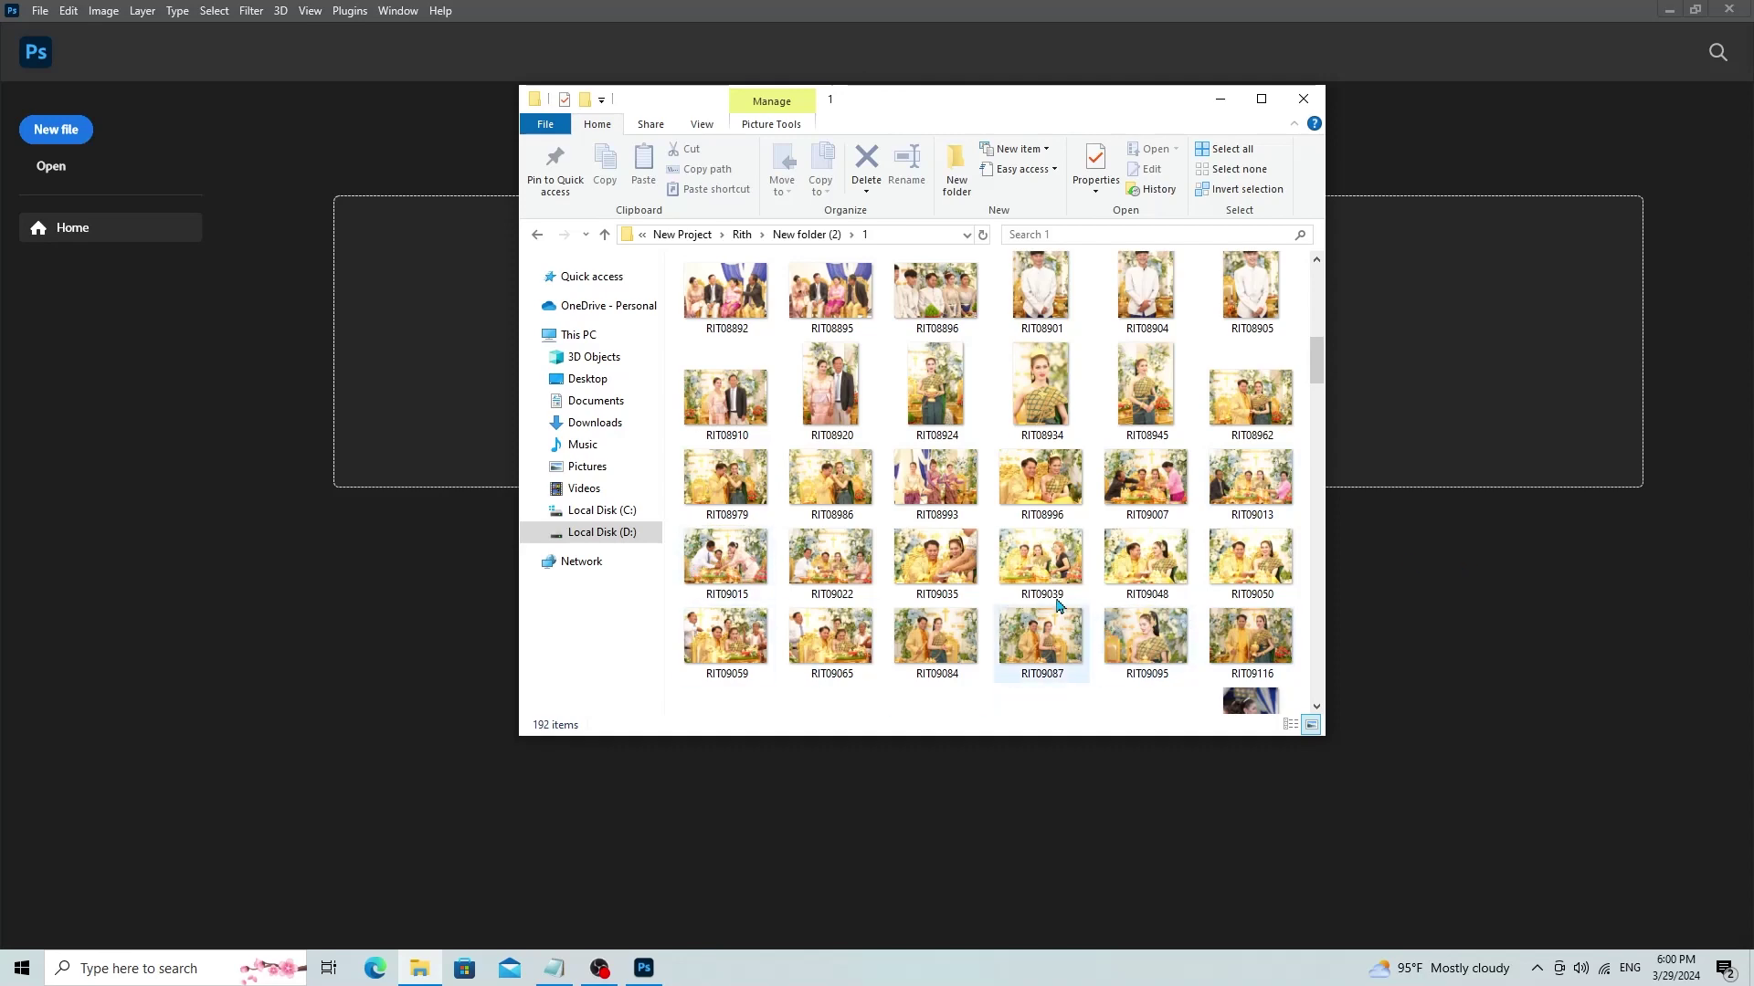
pyautogui.click(733, 489)
pyautogui.keyDown('ctrl'); pyautogui.click(1146, 388); pyautogui.keyUp('ctrl')
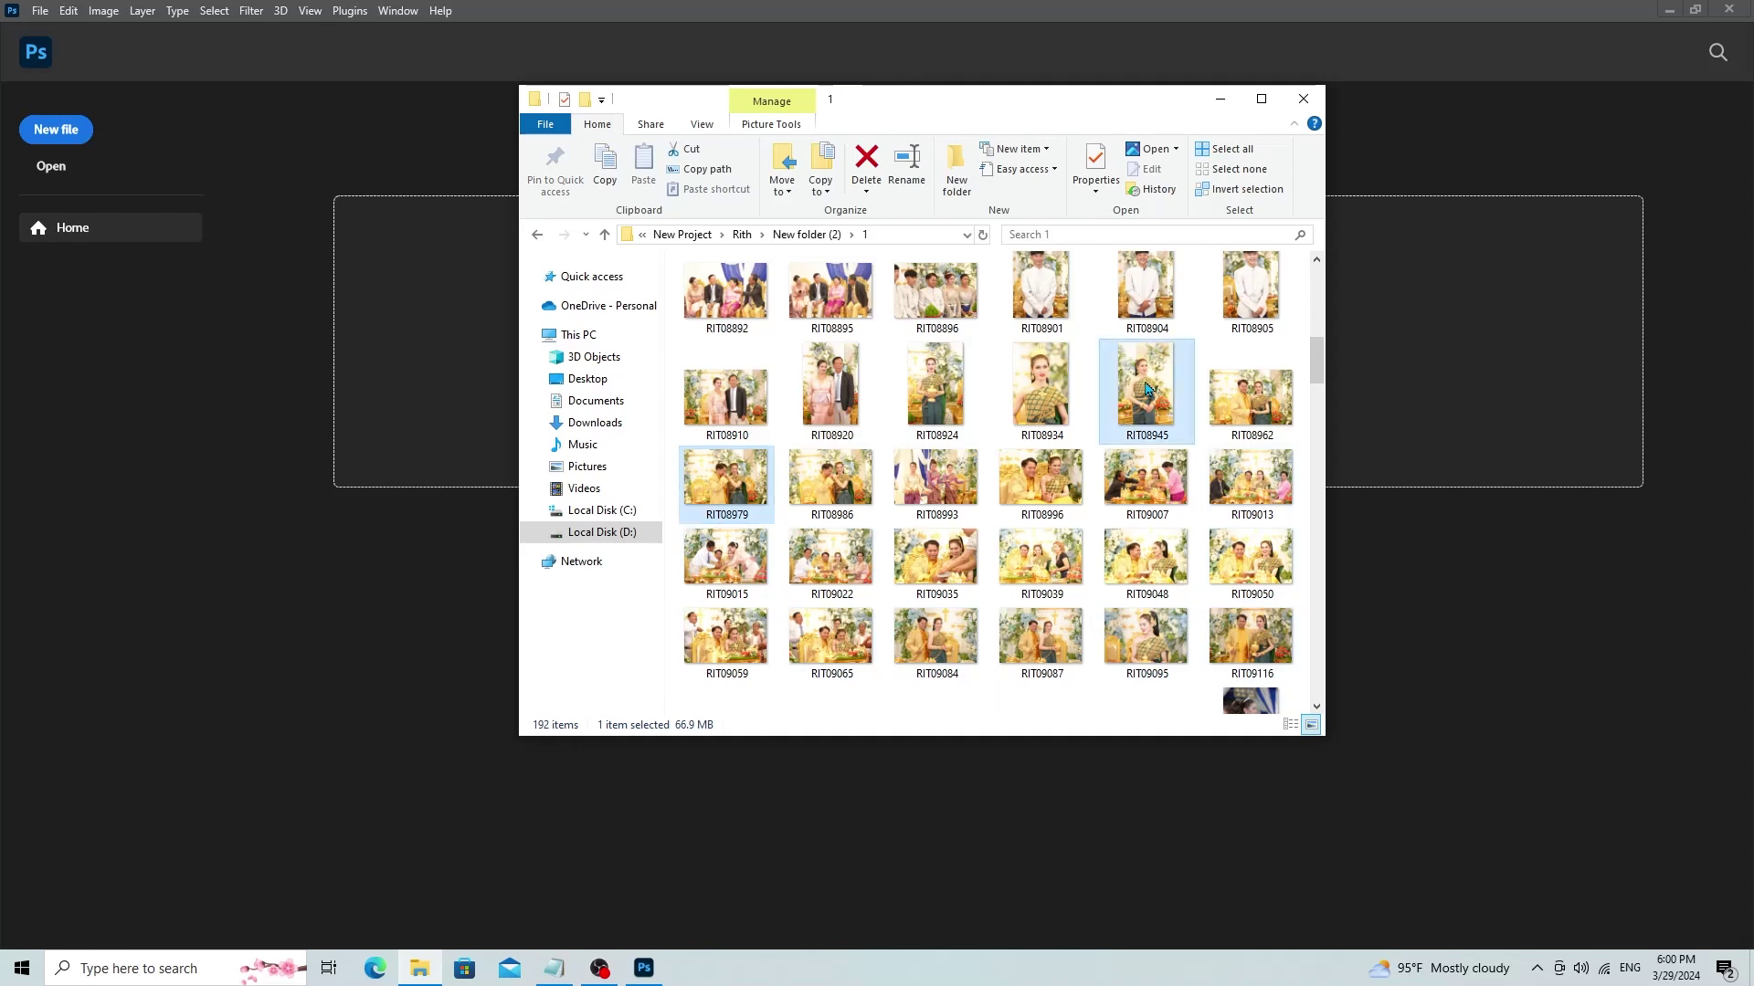
pyautogui.moveTo(1319, 373); pyautogui.dragTo(1319, 383)
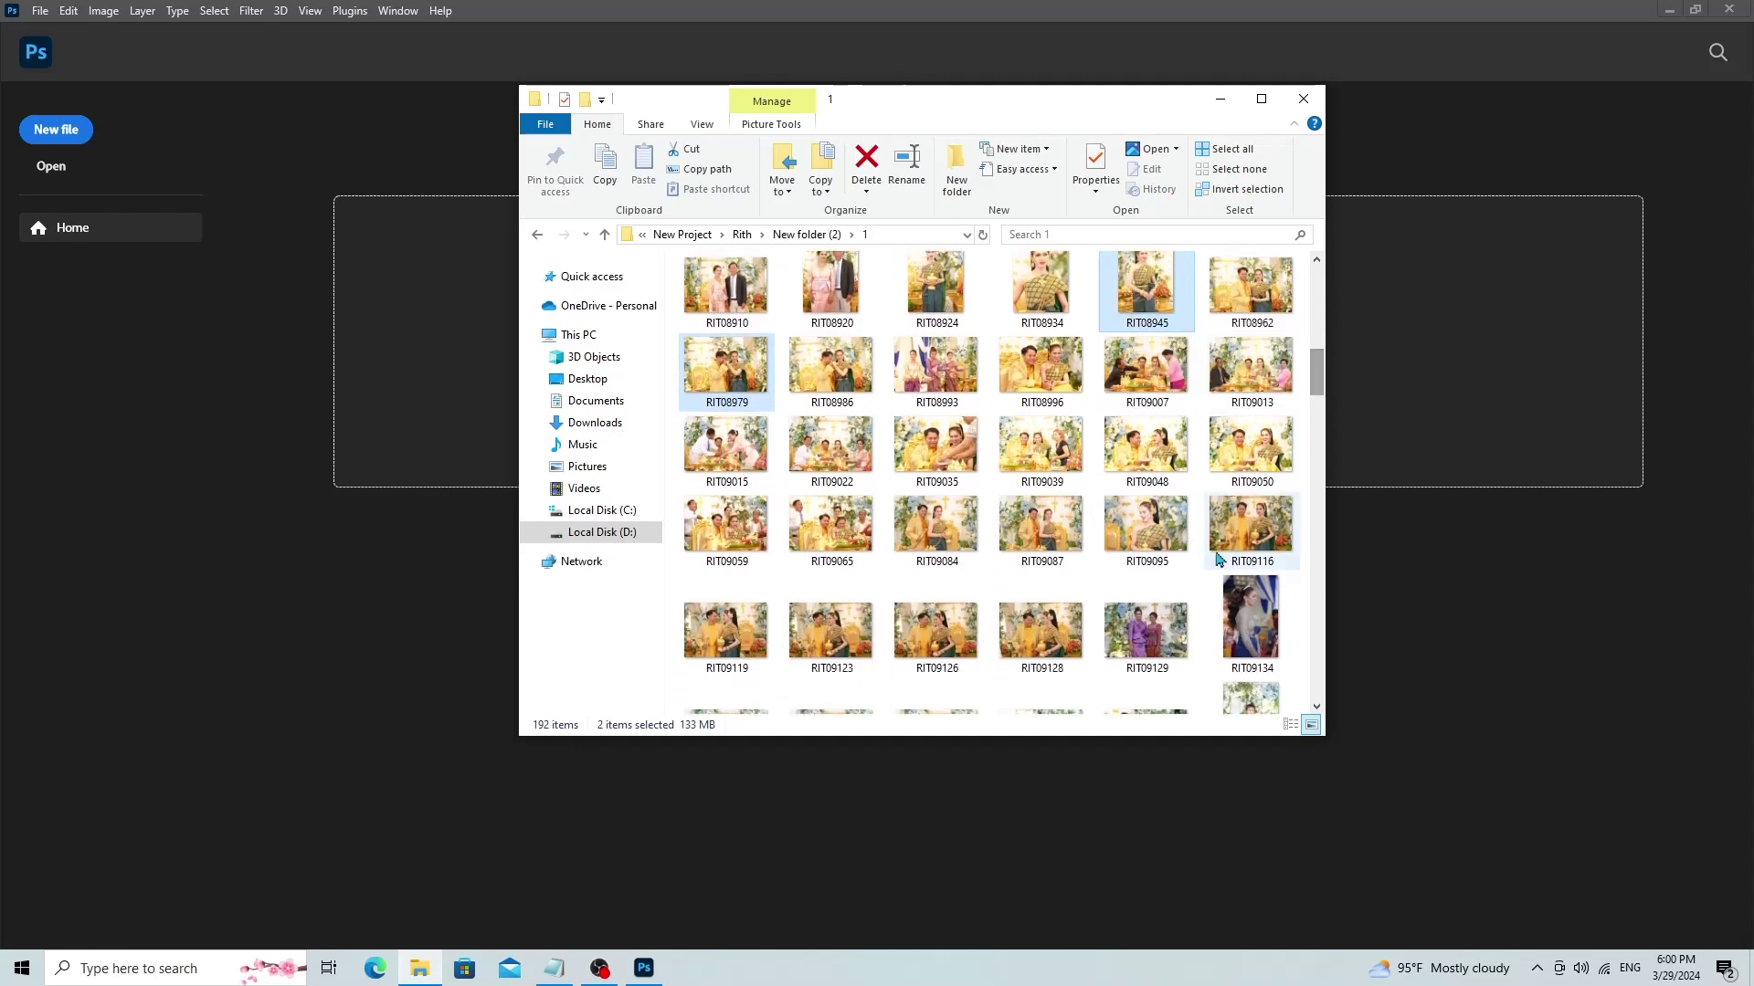
pyautogui.keyDown('ctrl'); pyautogui.click(738, 642); pyautogui.keyUp('ctrl')
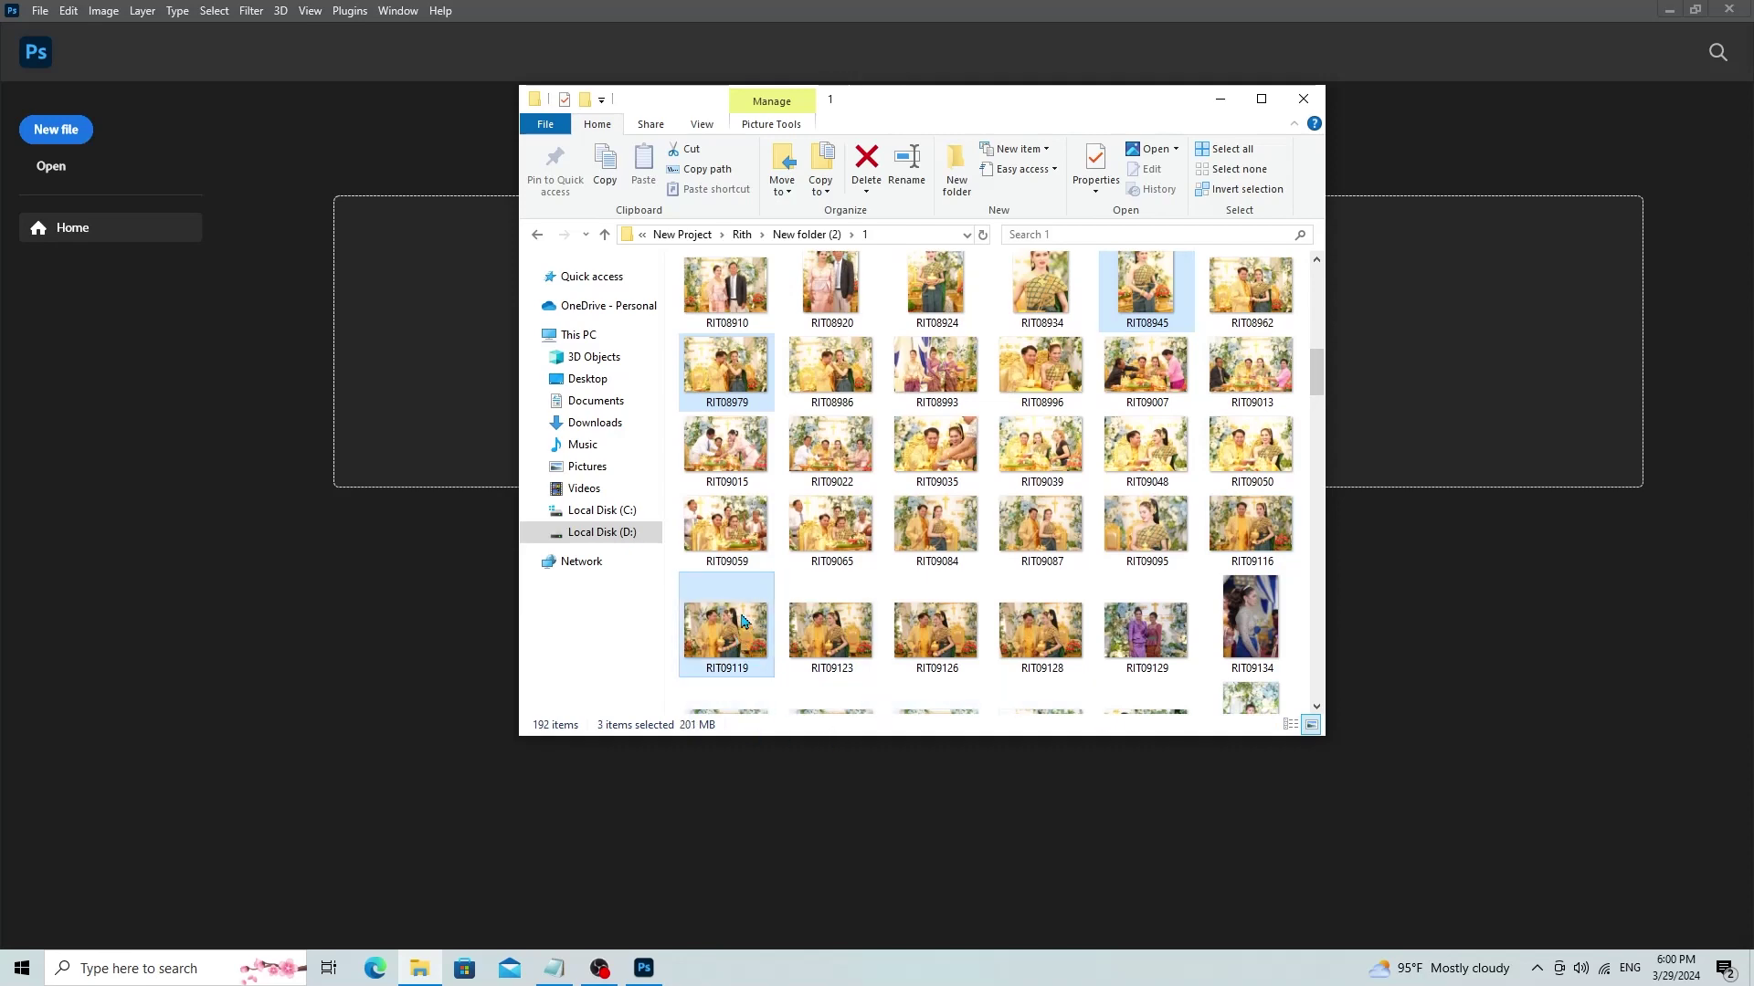
pyautogui.moveTo(746, 621); pyautogui.dragTo(357, 638)
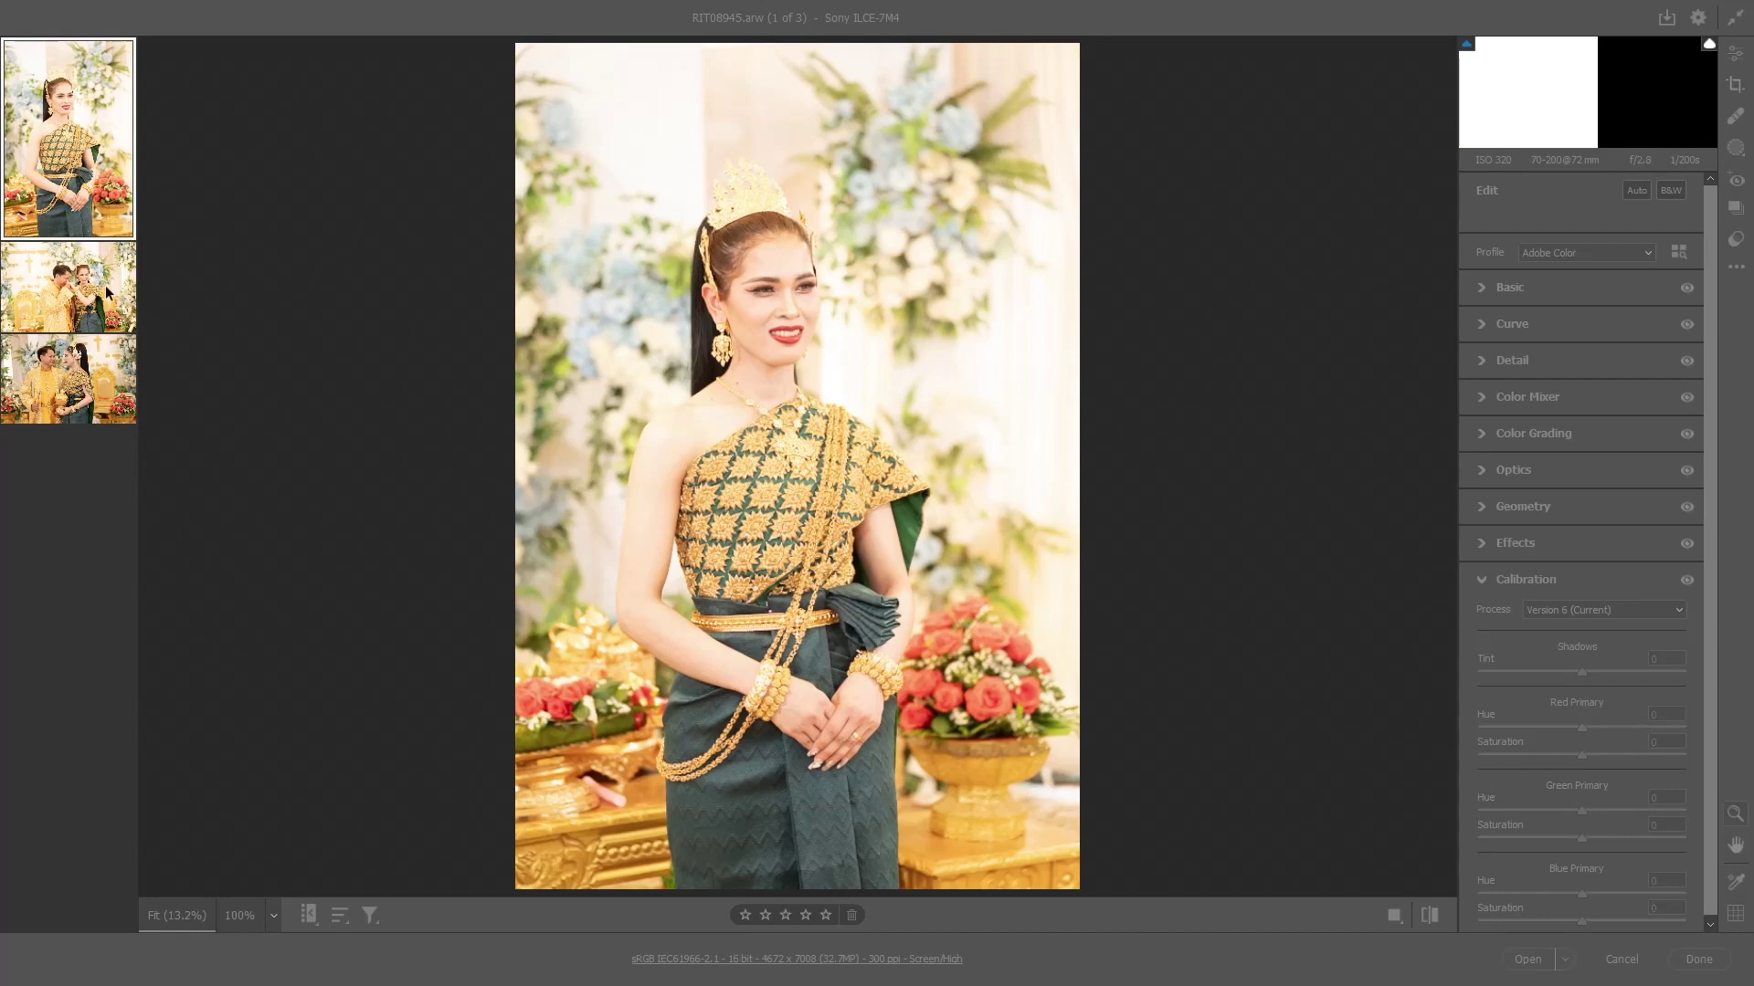
# Preview the second photo and RIT09119 from the filmstrip
pyautogui.click(105, 286)
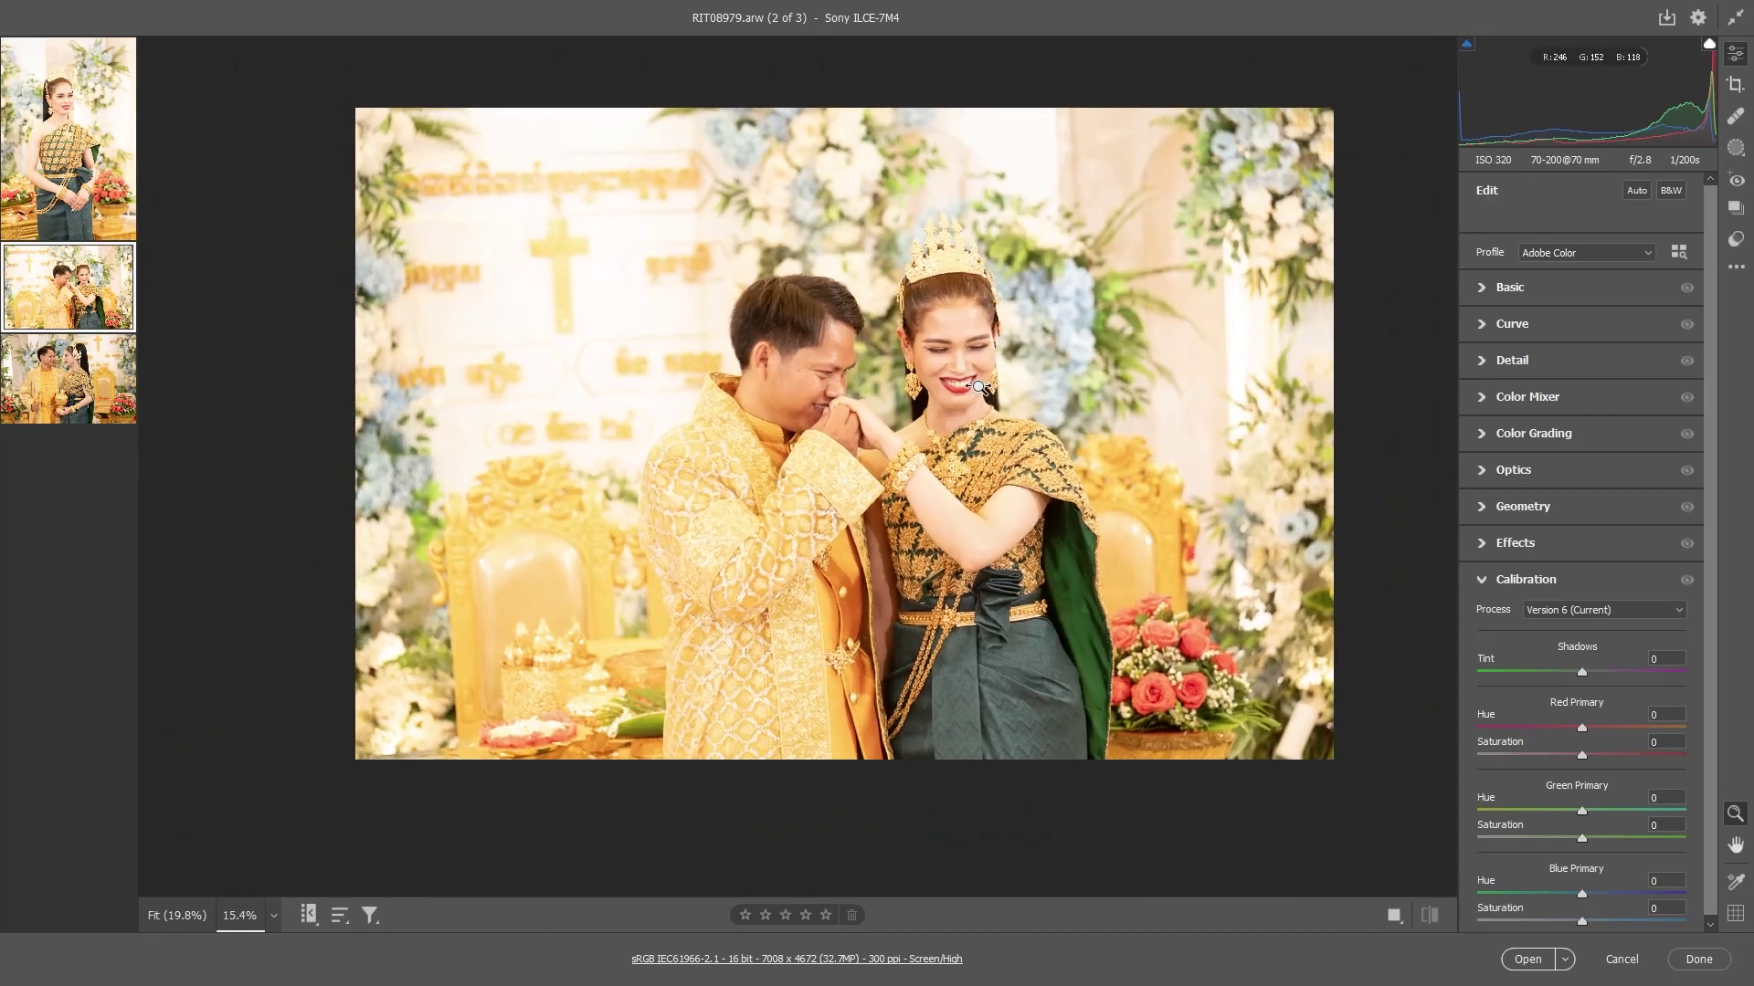
pyautogui.scroll(2, 895, 404)
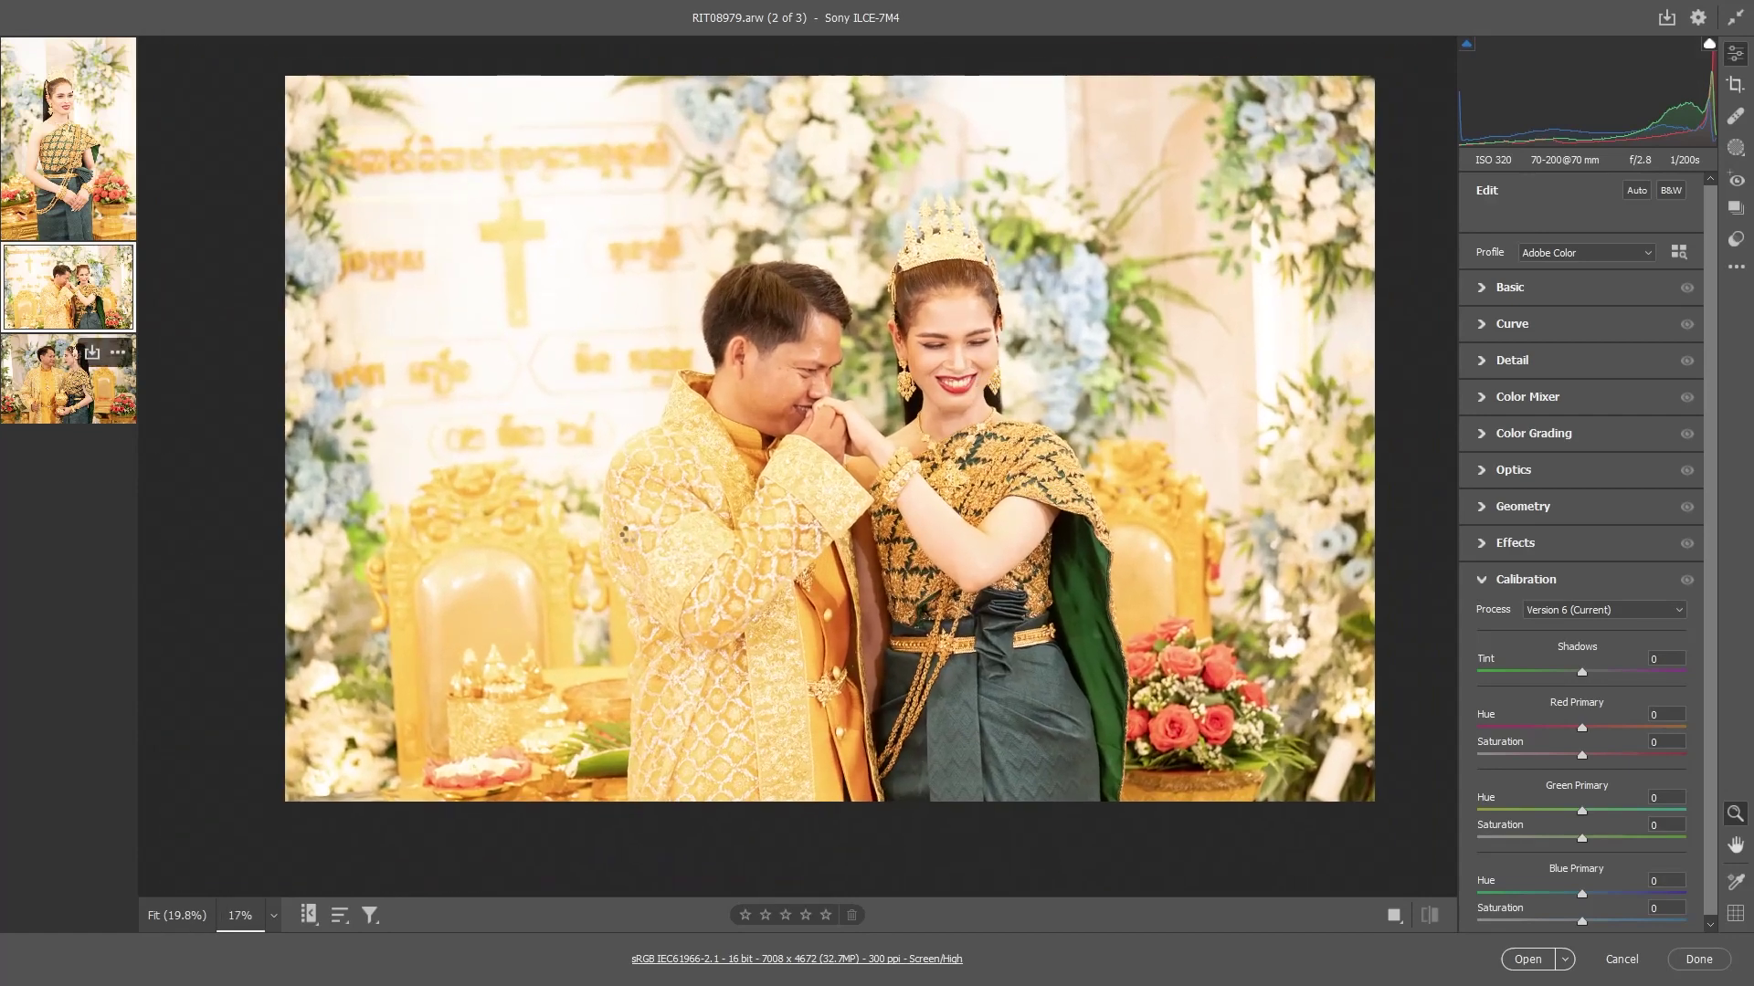
pyautogui.click(88, 416)
pyautogui.scroll(2, 813, 348)
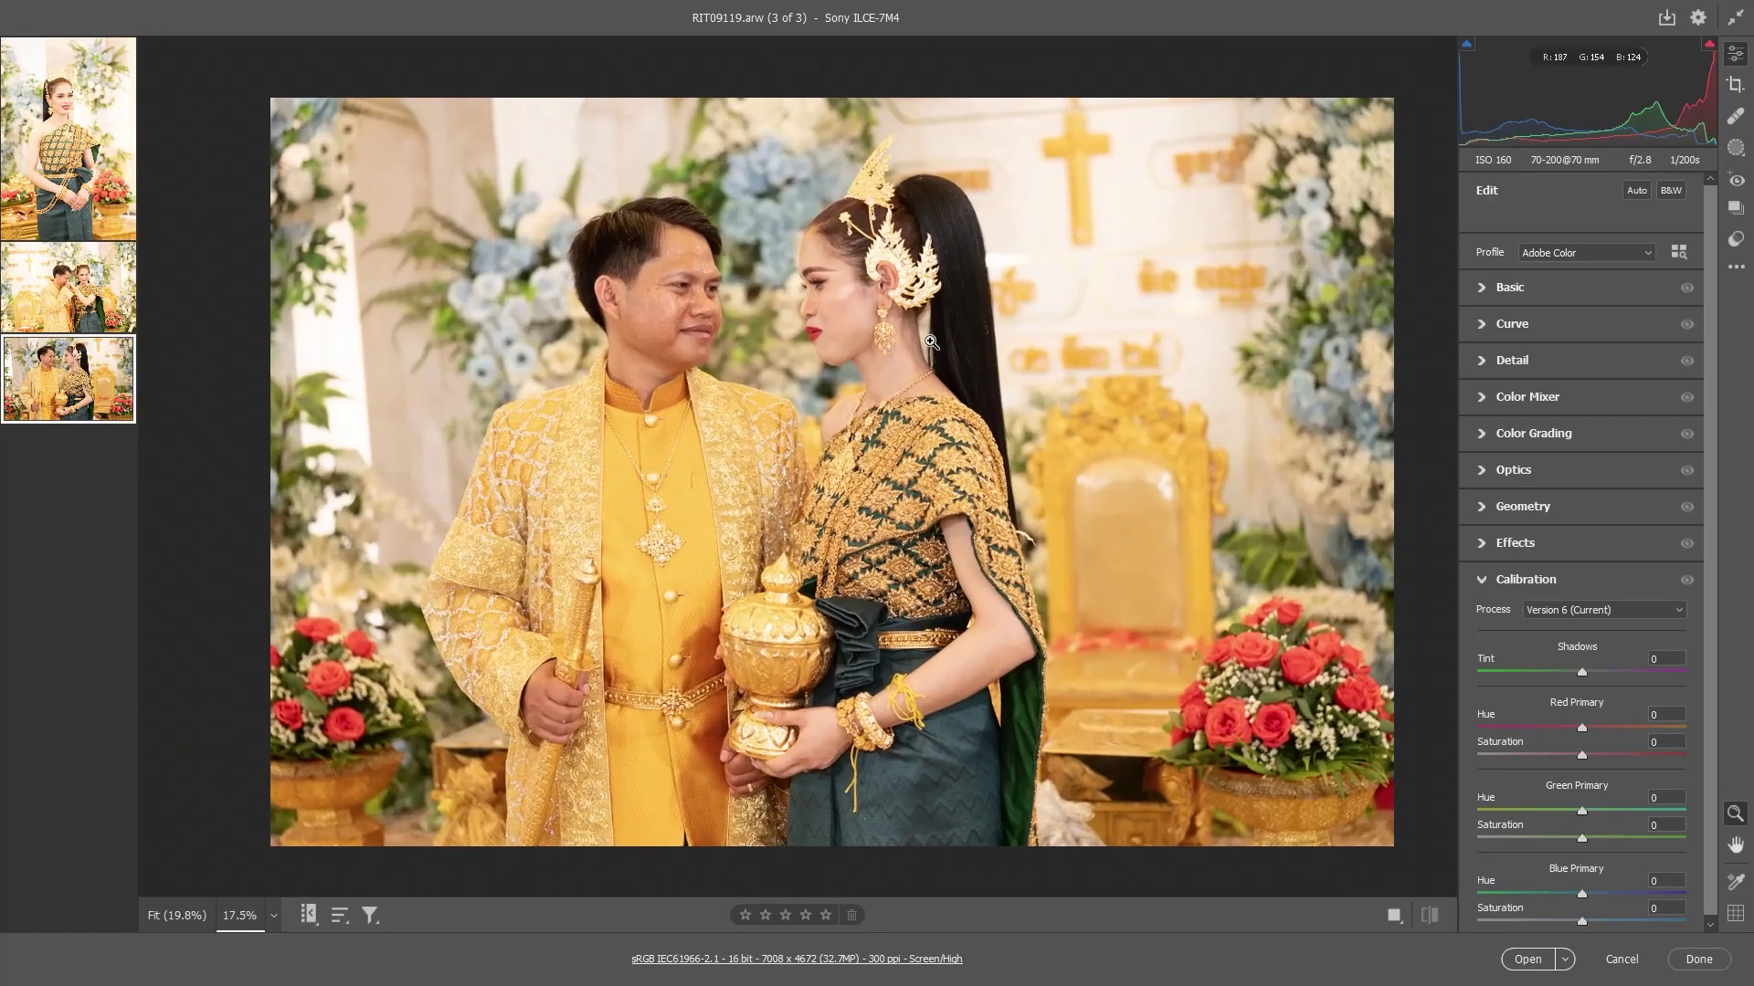
pyautogui.scroll(-2, 826, 361)
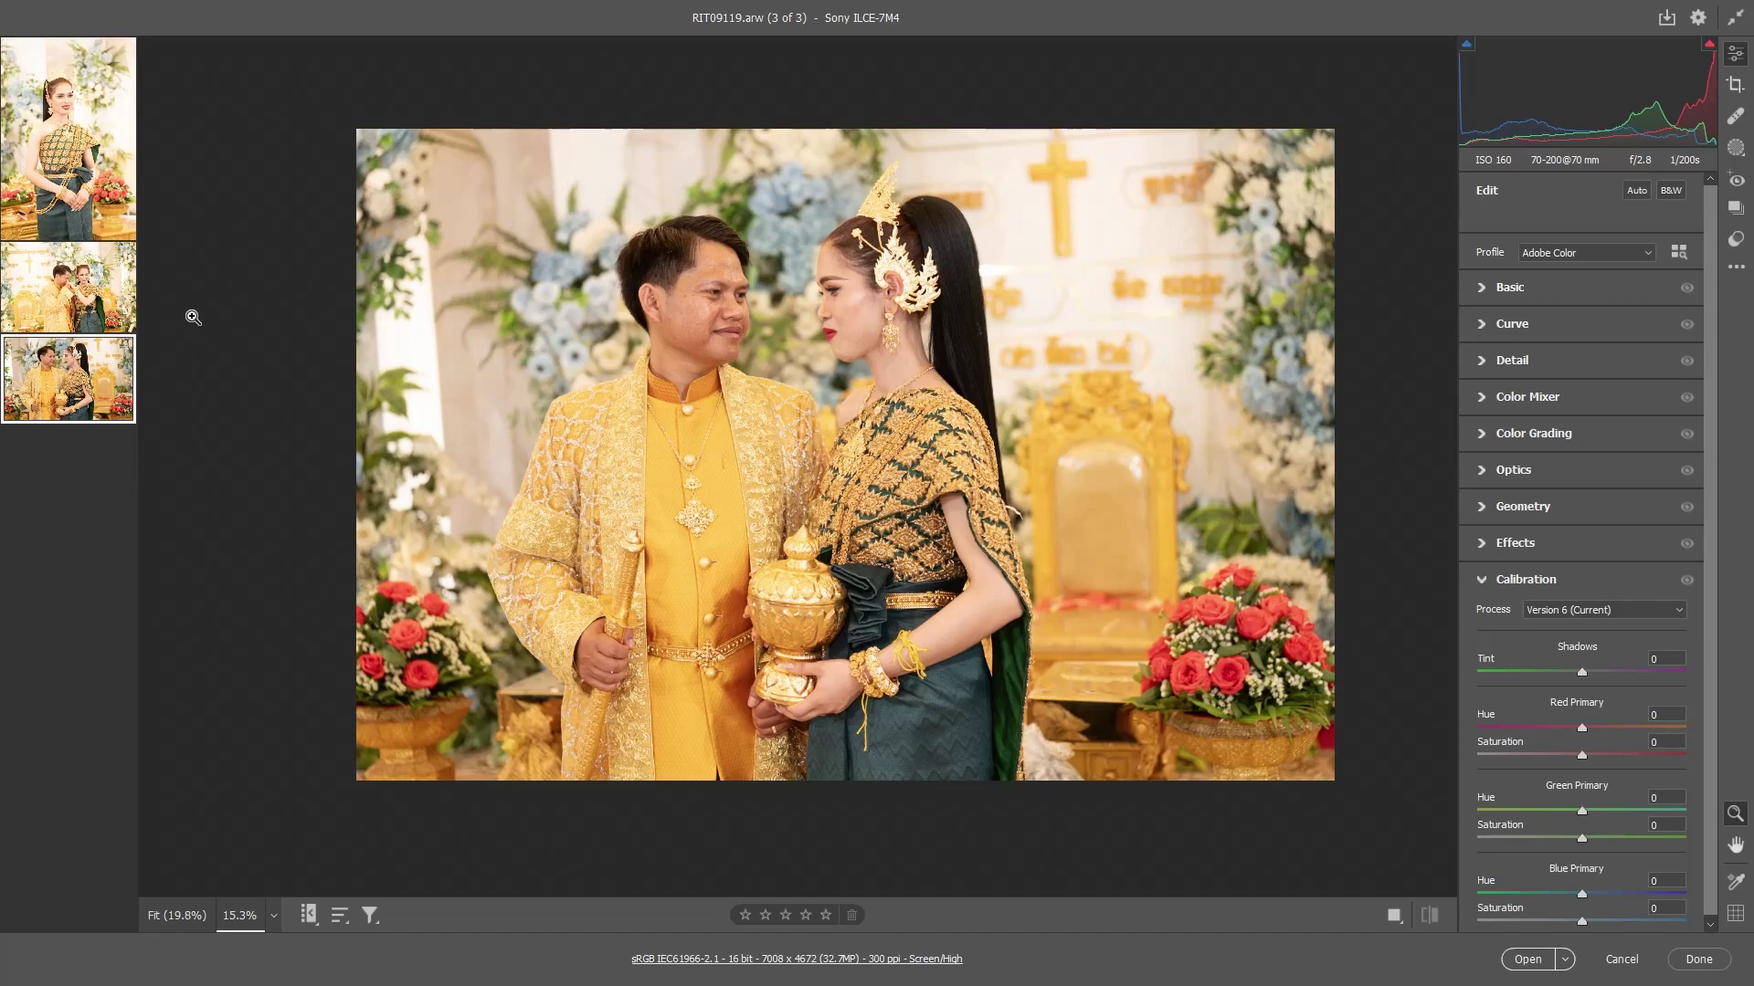
# Return to RIT08979 and expand its Basic white balance and tone adjustments
pyautogui.click(50, 306)
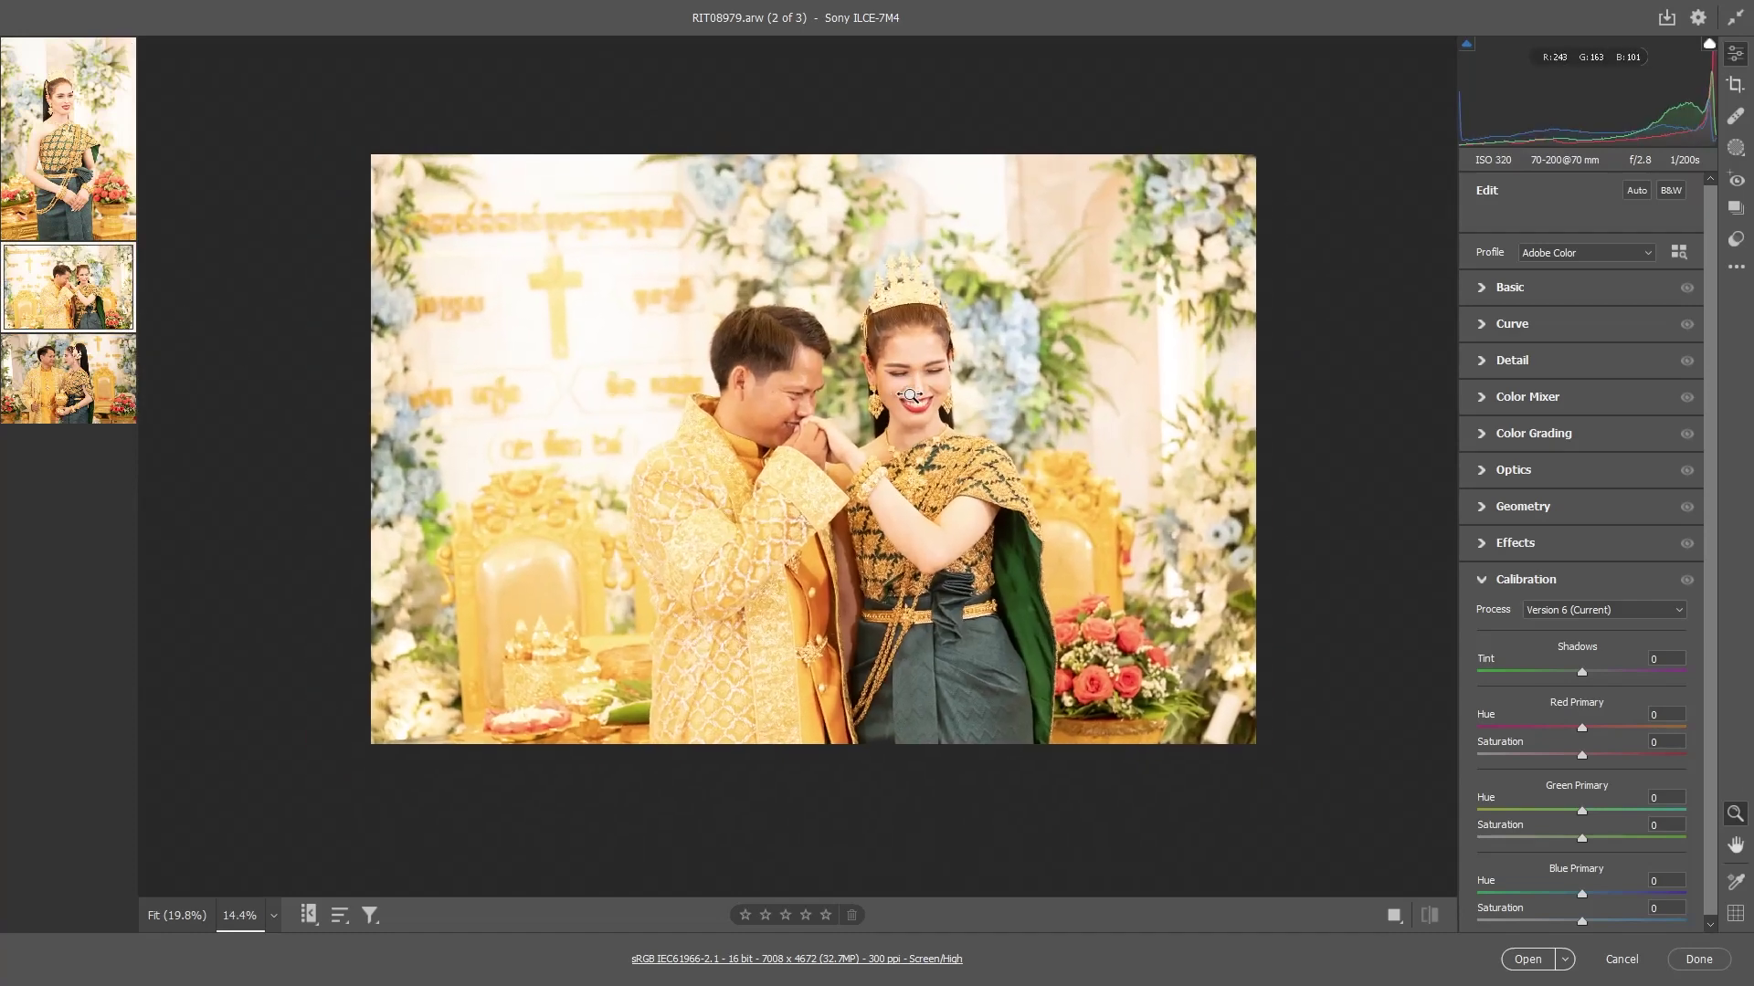
pyautogui.scroll(1, 904, 395)
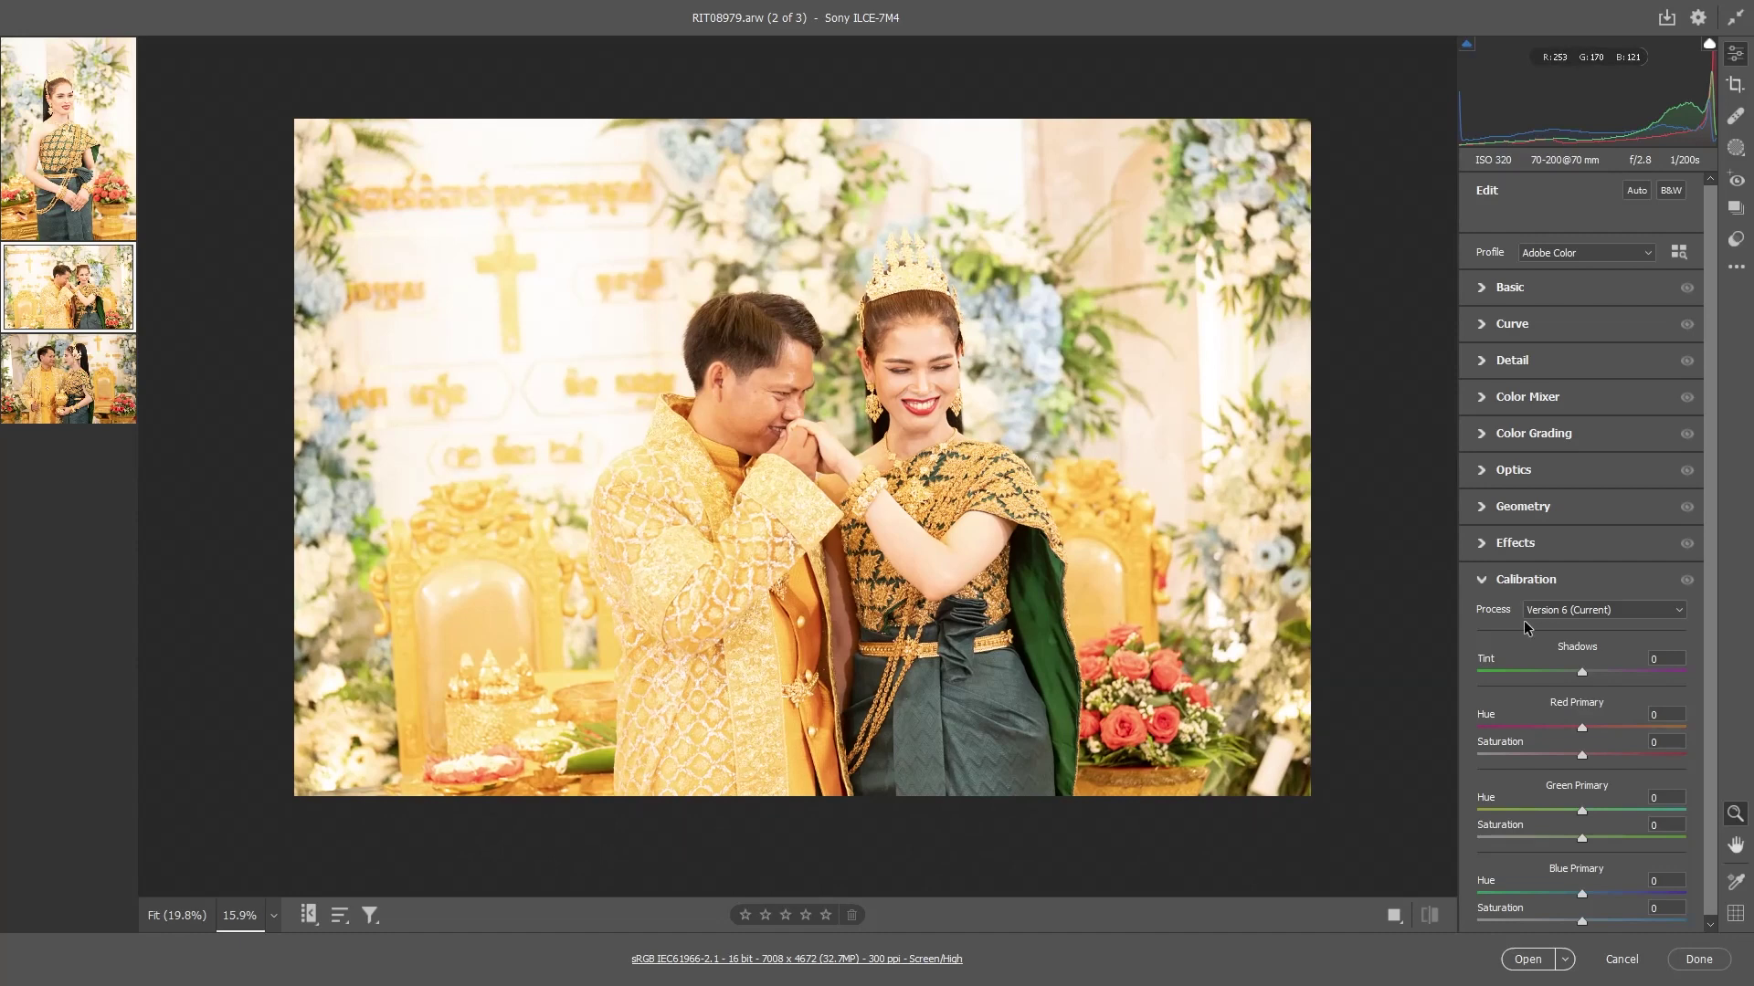
pyautogui.click(1553, 286)
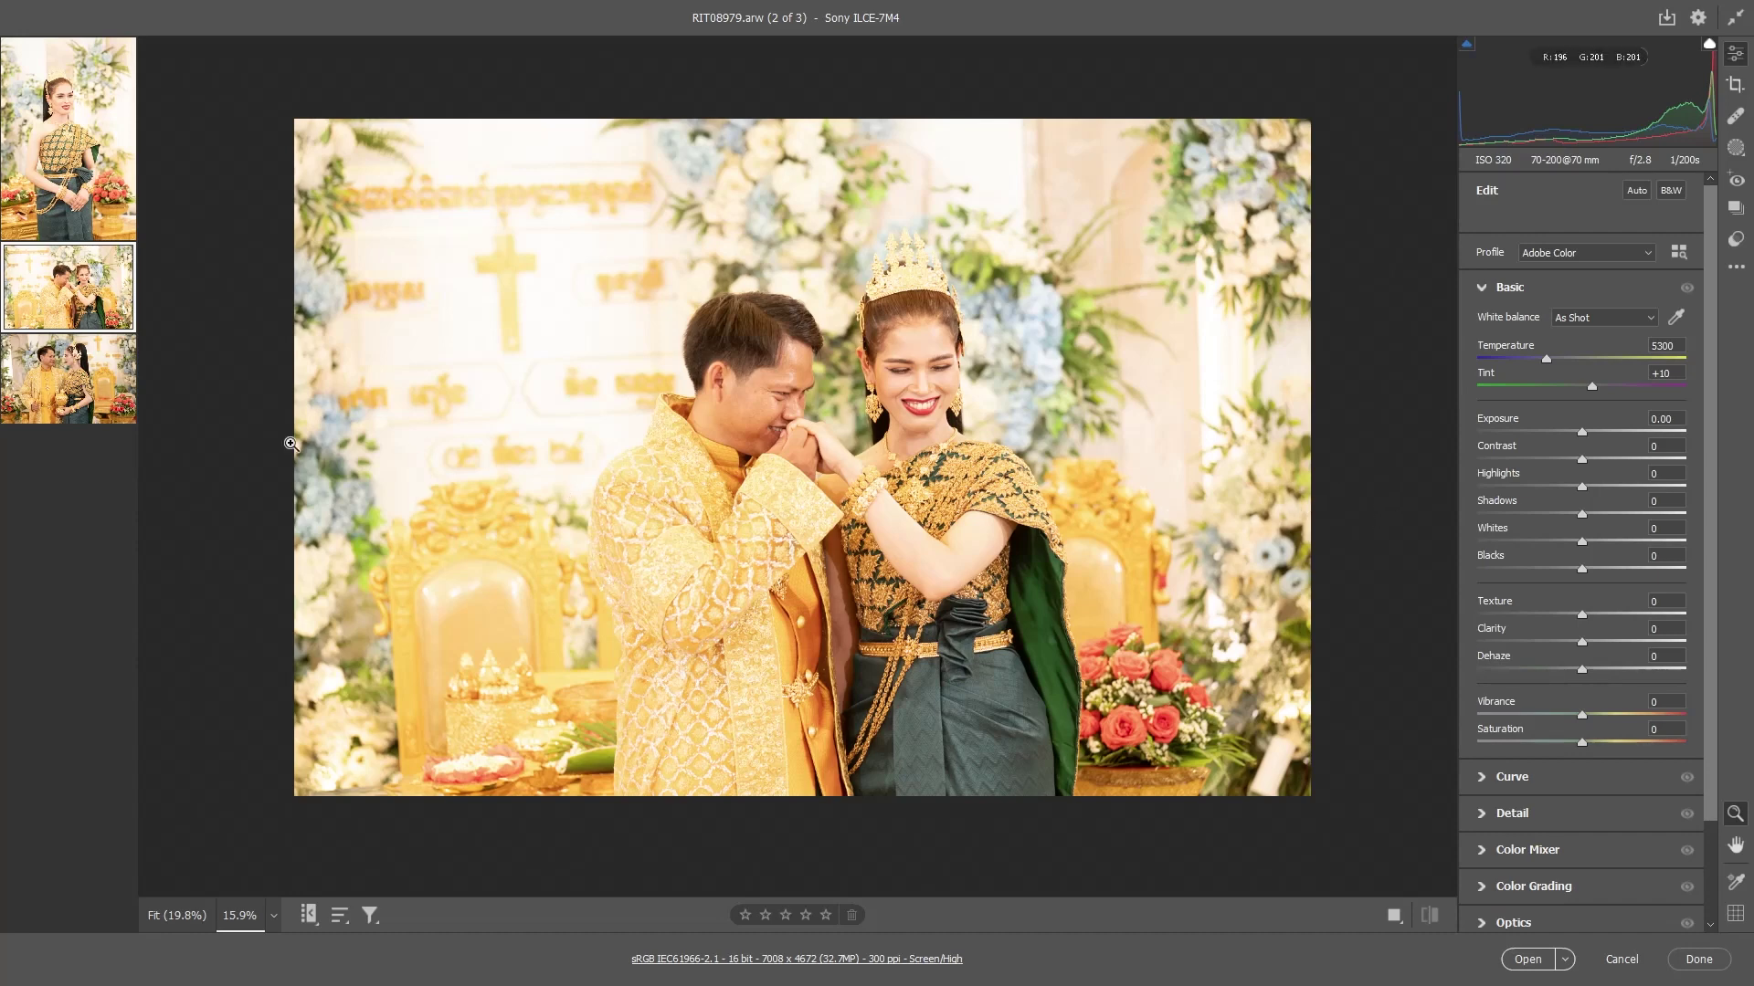
pyautogui.moveTo(68, 287)
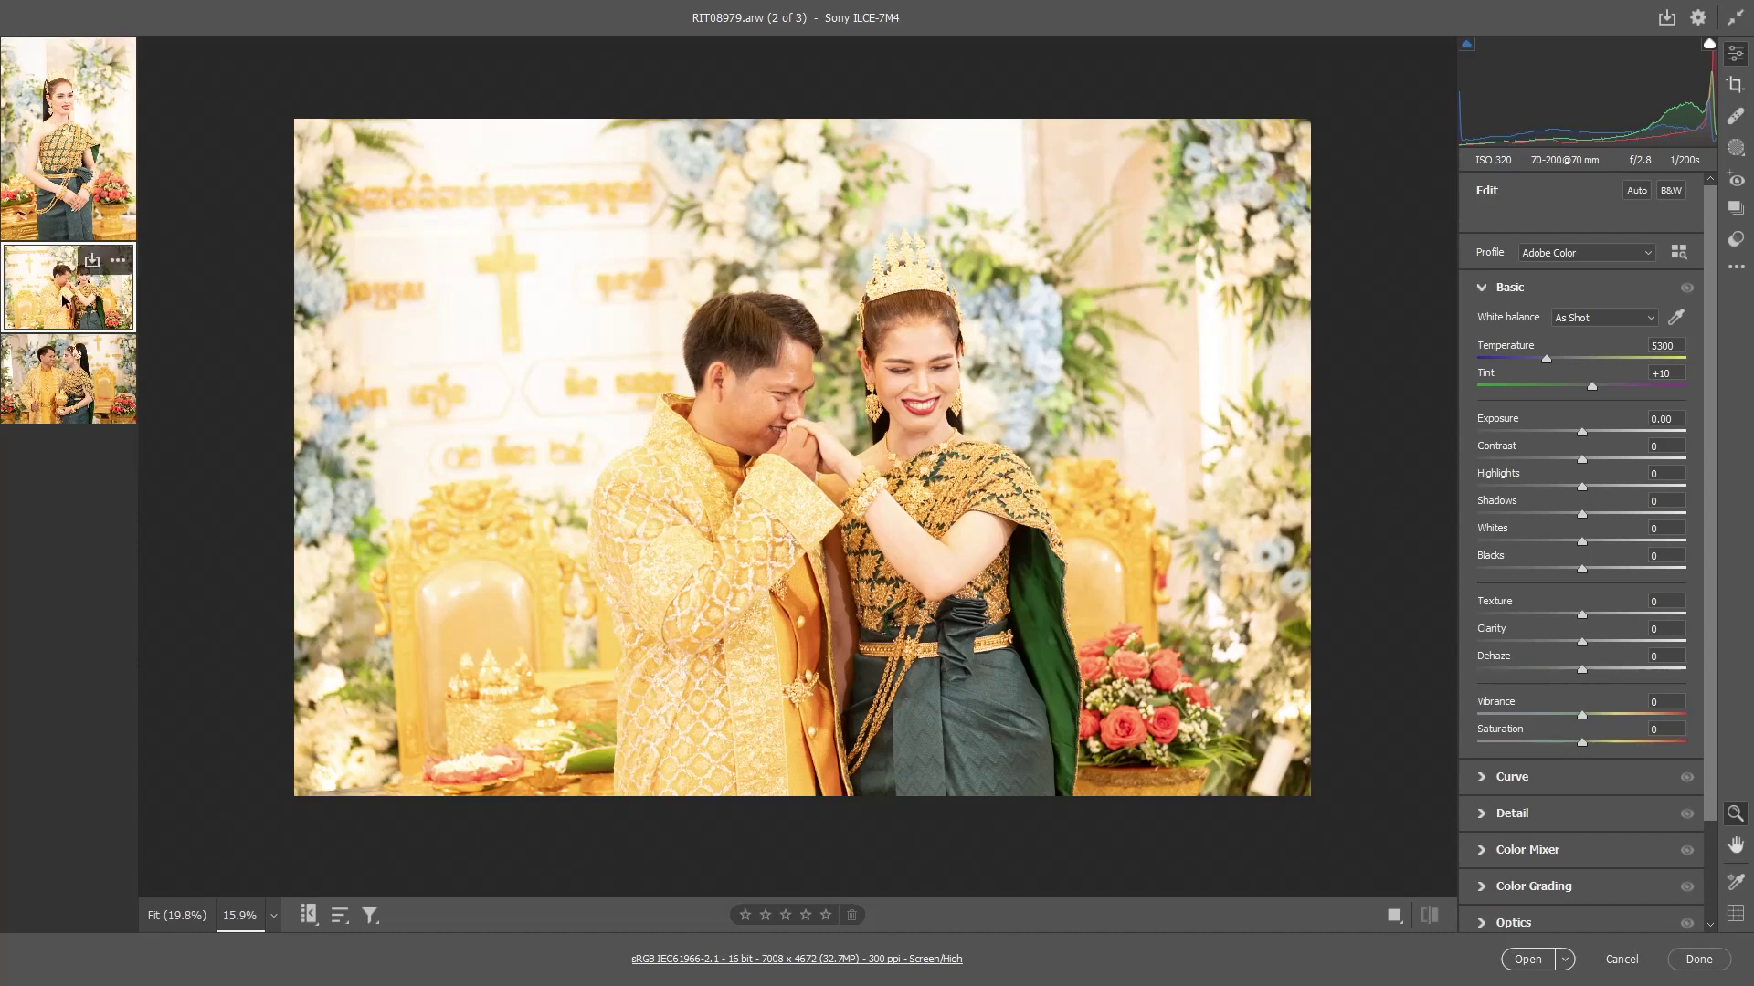
pyautogui.click(64, 169)
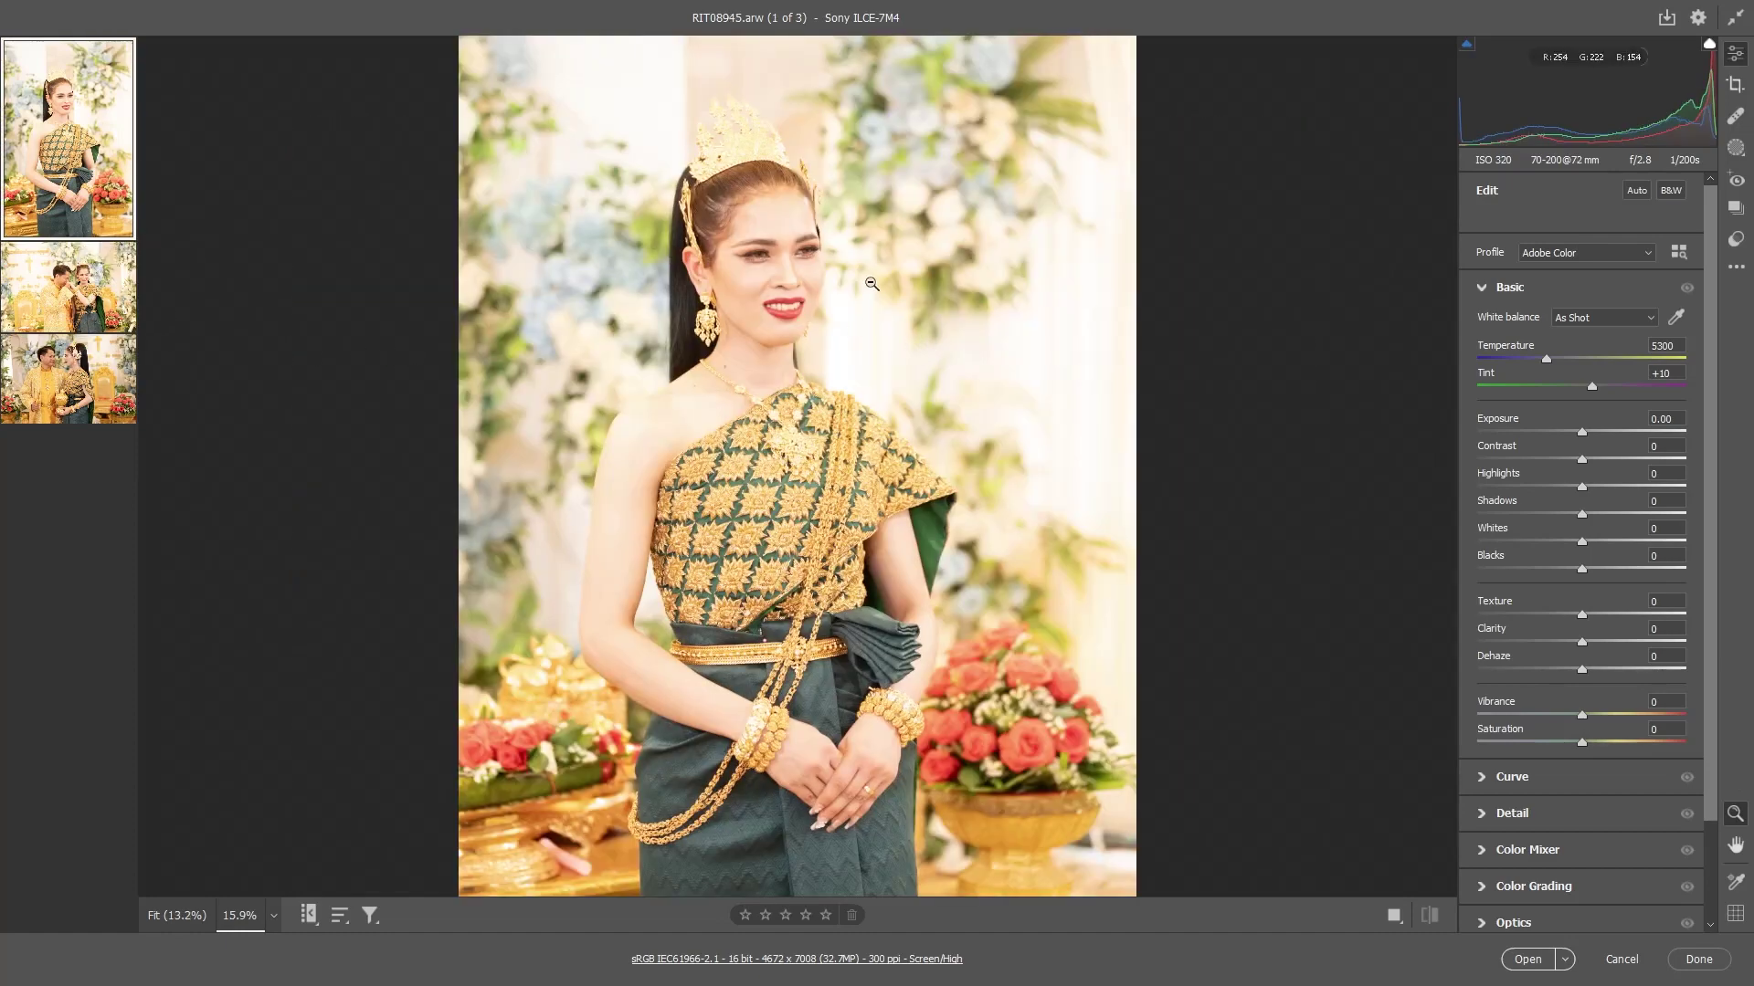
# Zoom in on the bride's face in RIT08945, then zoom back out
pyautogui.scroll(2, 738, 249)
pyautogui.scroll(1, 759, 256)
pyautogui.scroll(-2, 822, 274)
pyautogui.scroll(-1, 848, 284)
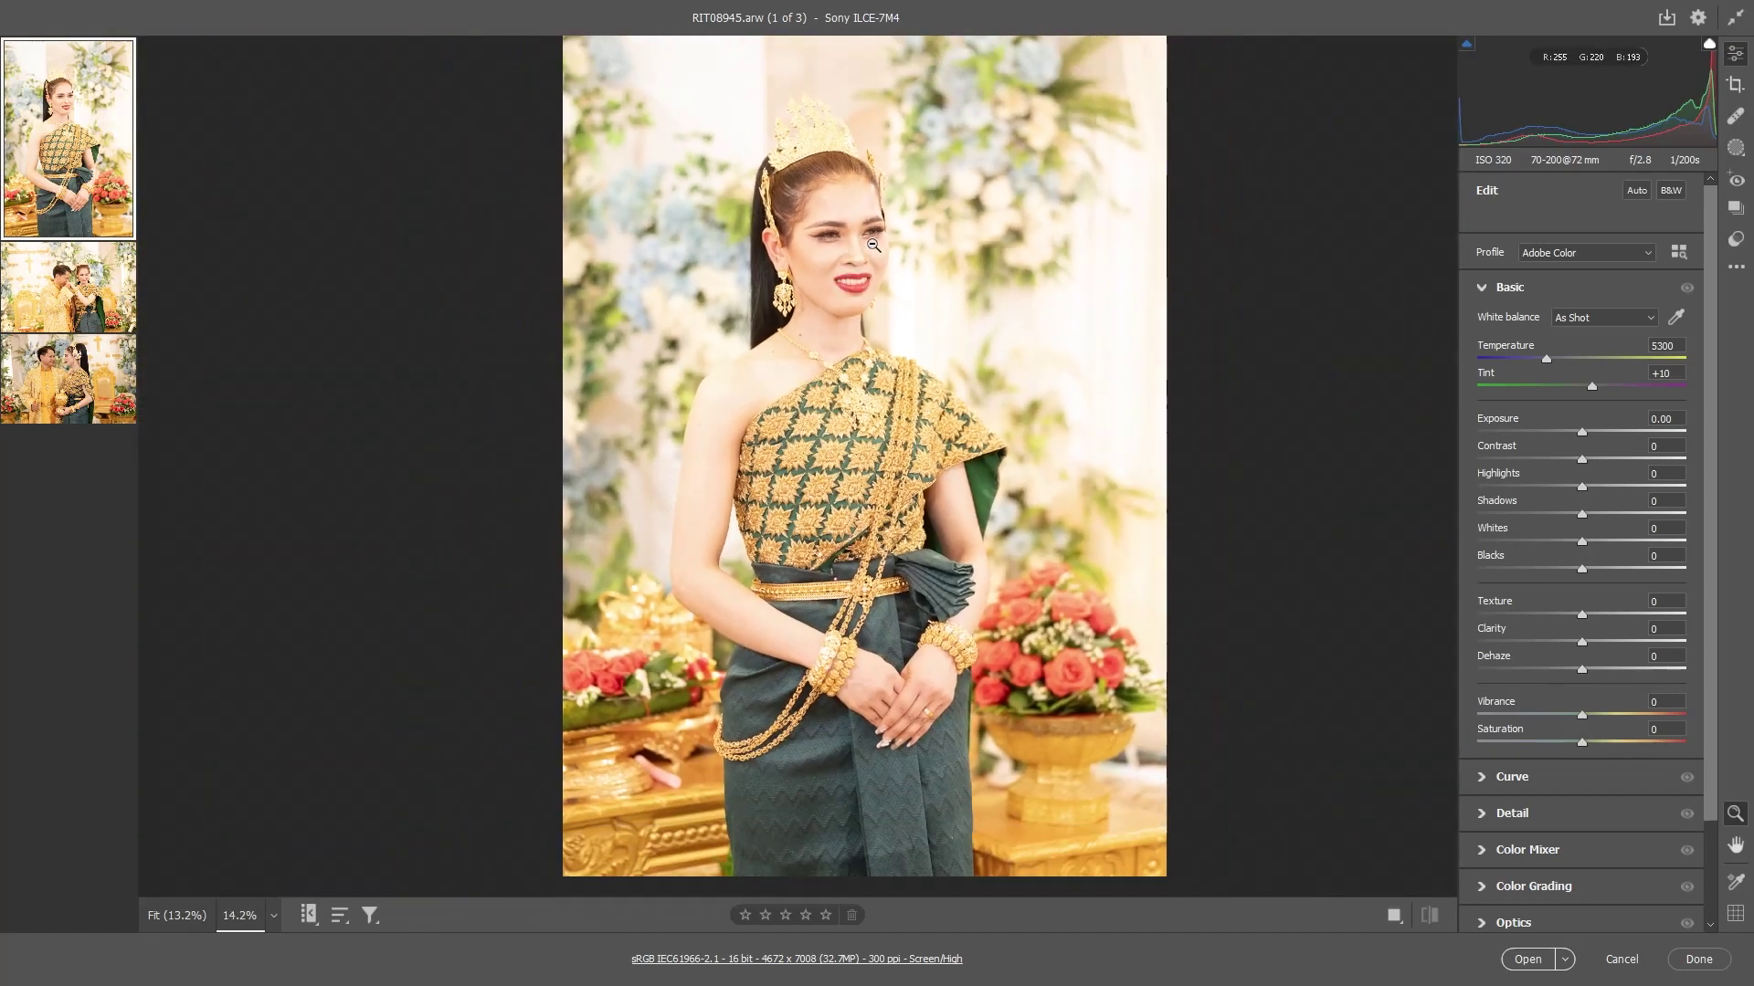
pyautogui.scroll(1, 932, 260)
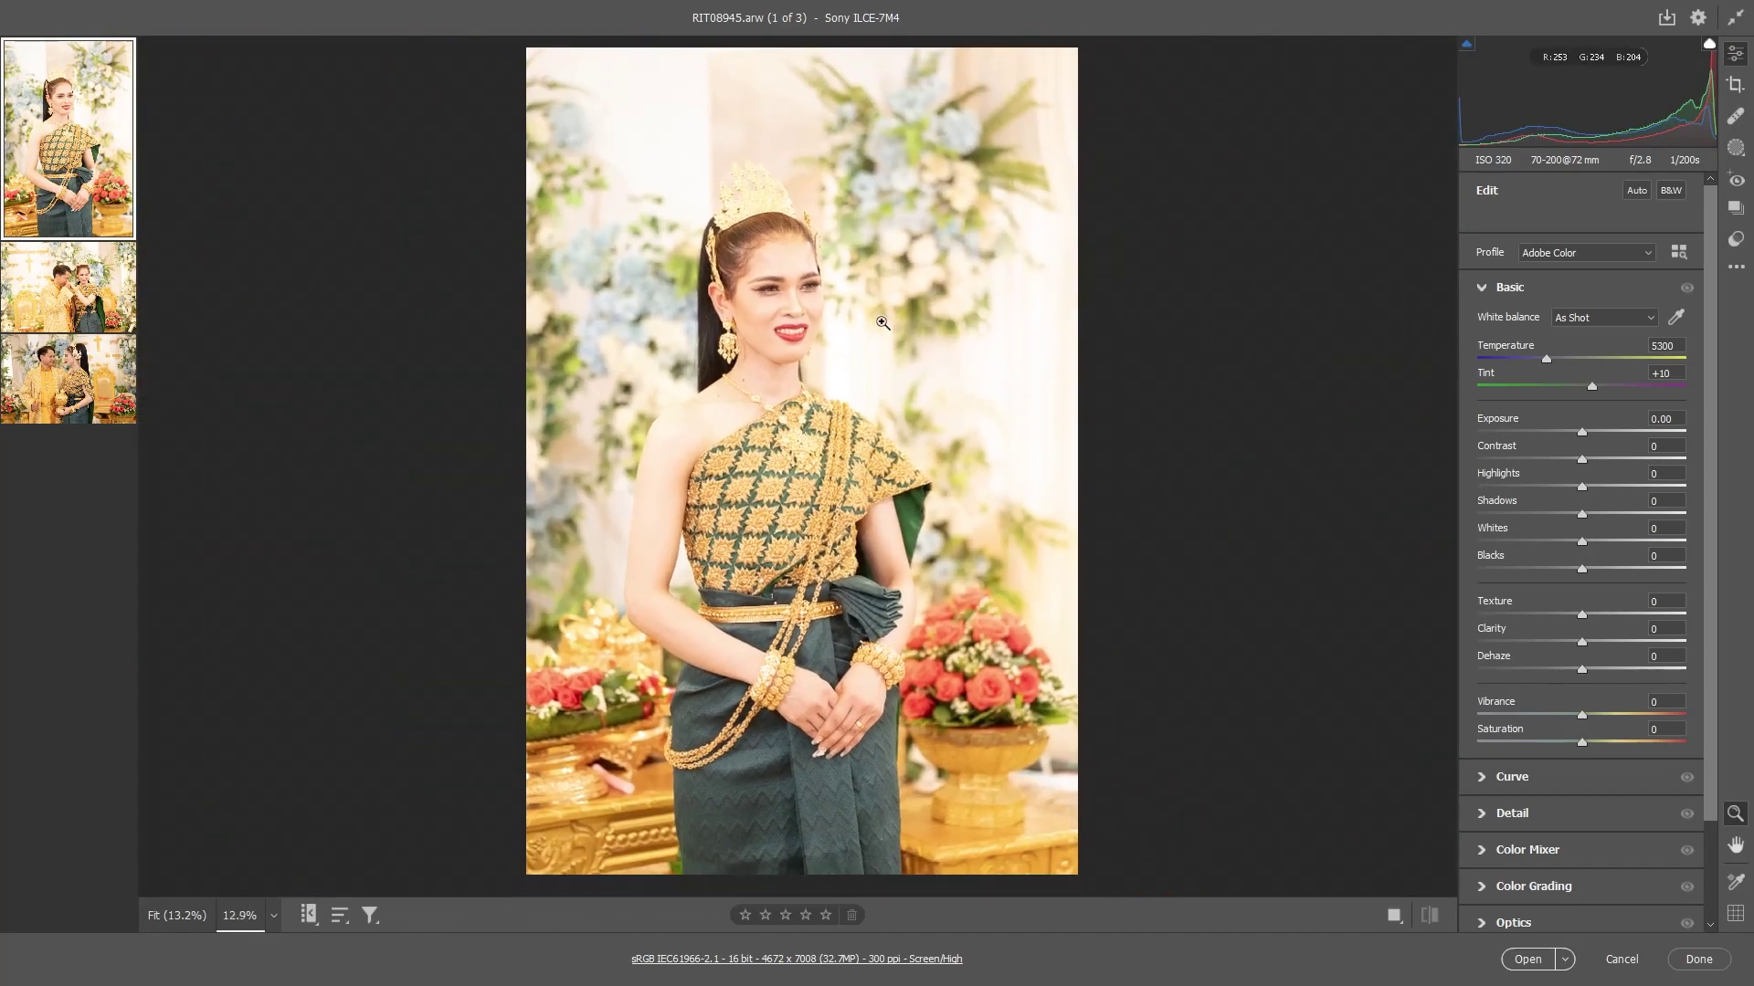
pyautogui.scroll(-1, 954, 325)
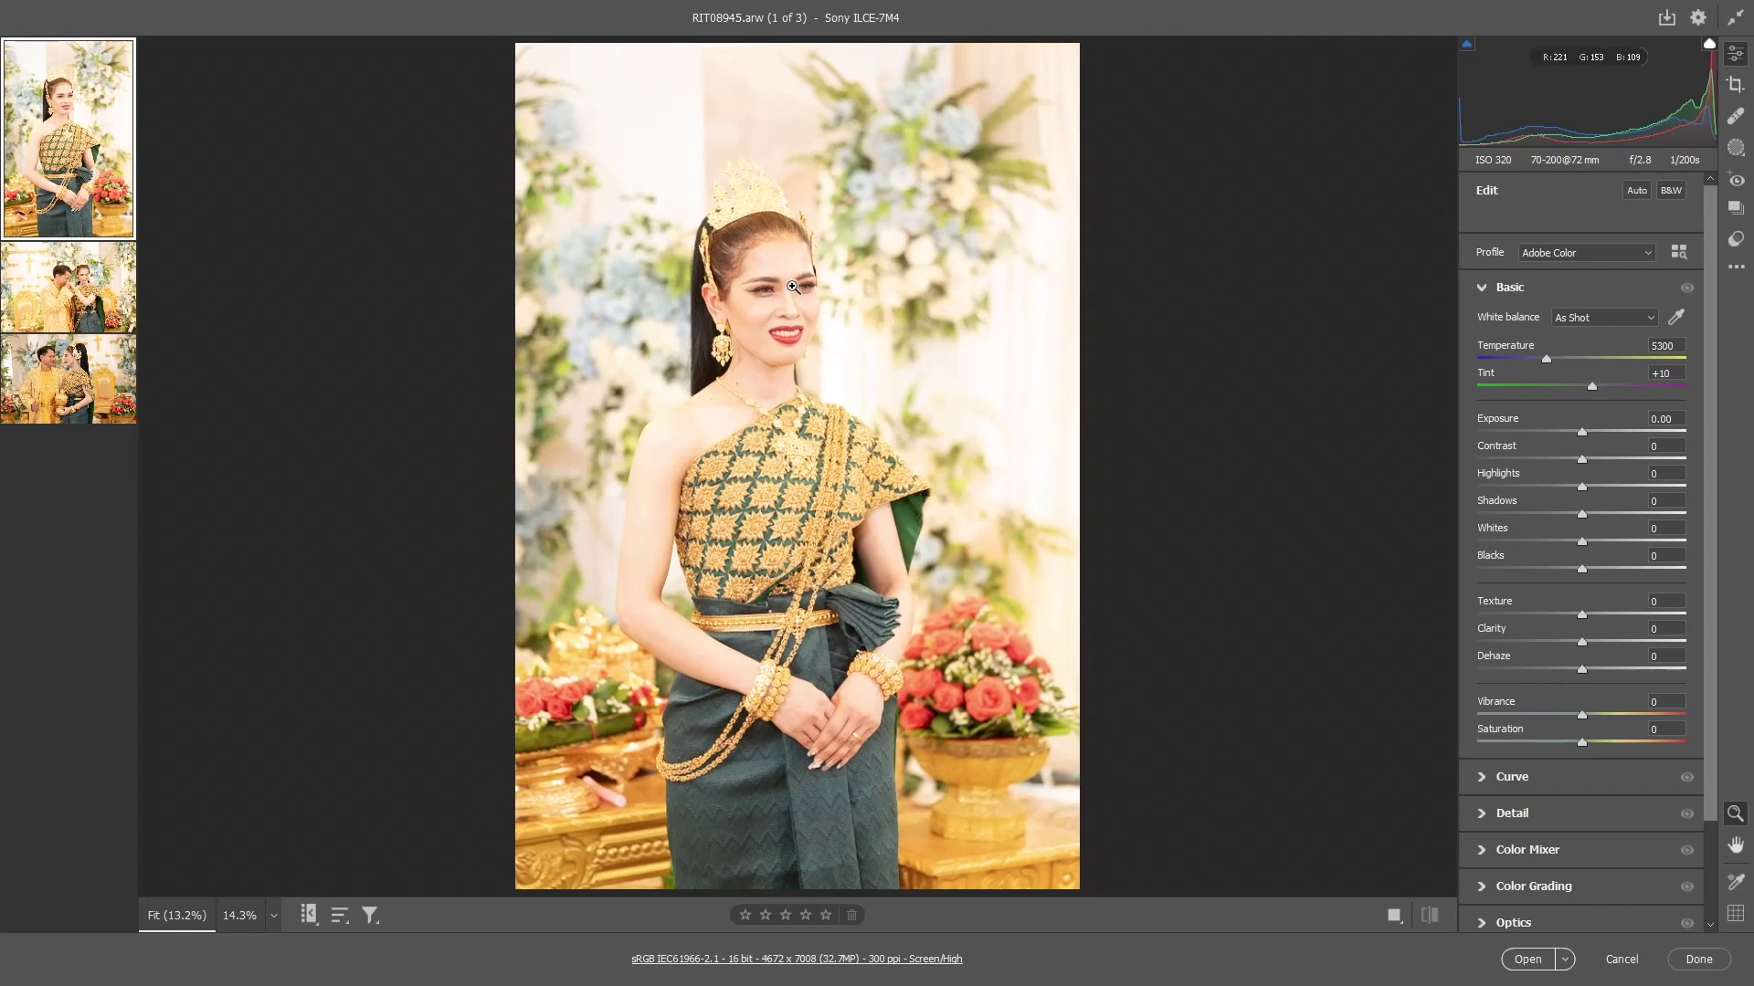
pyautogui.scroll(3, 790, 283)
pyautogui.scroll(2, 762, 231)
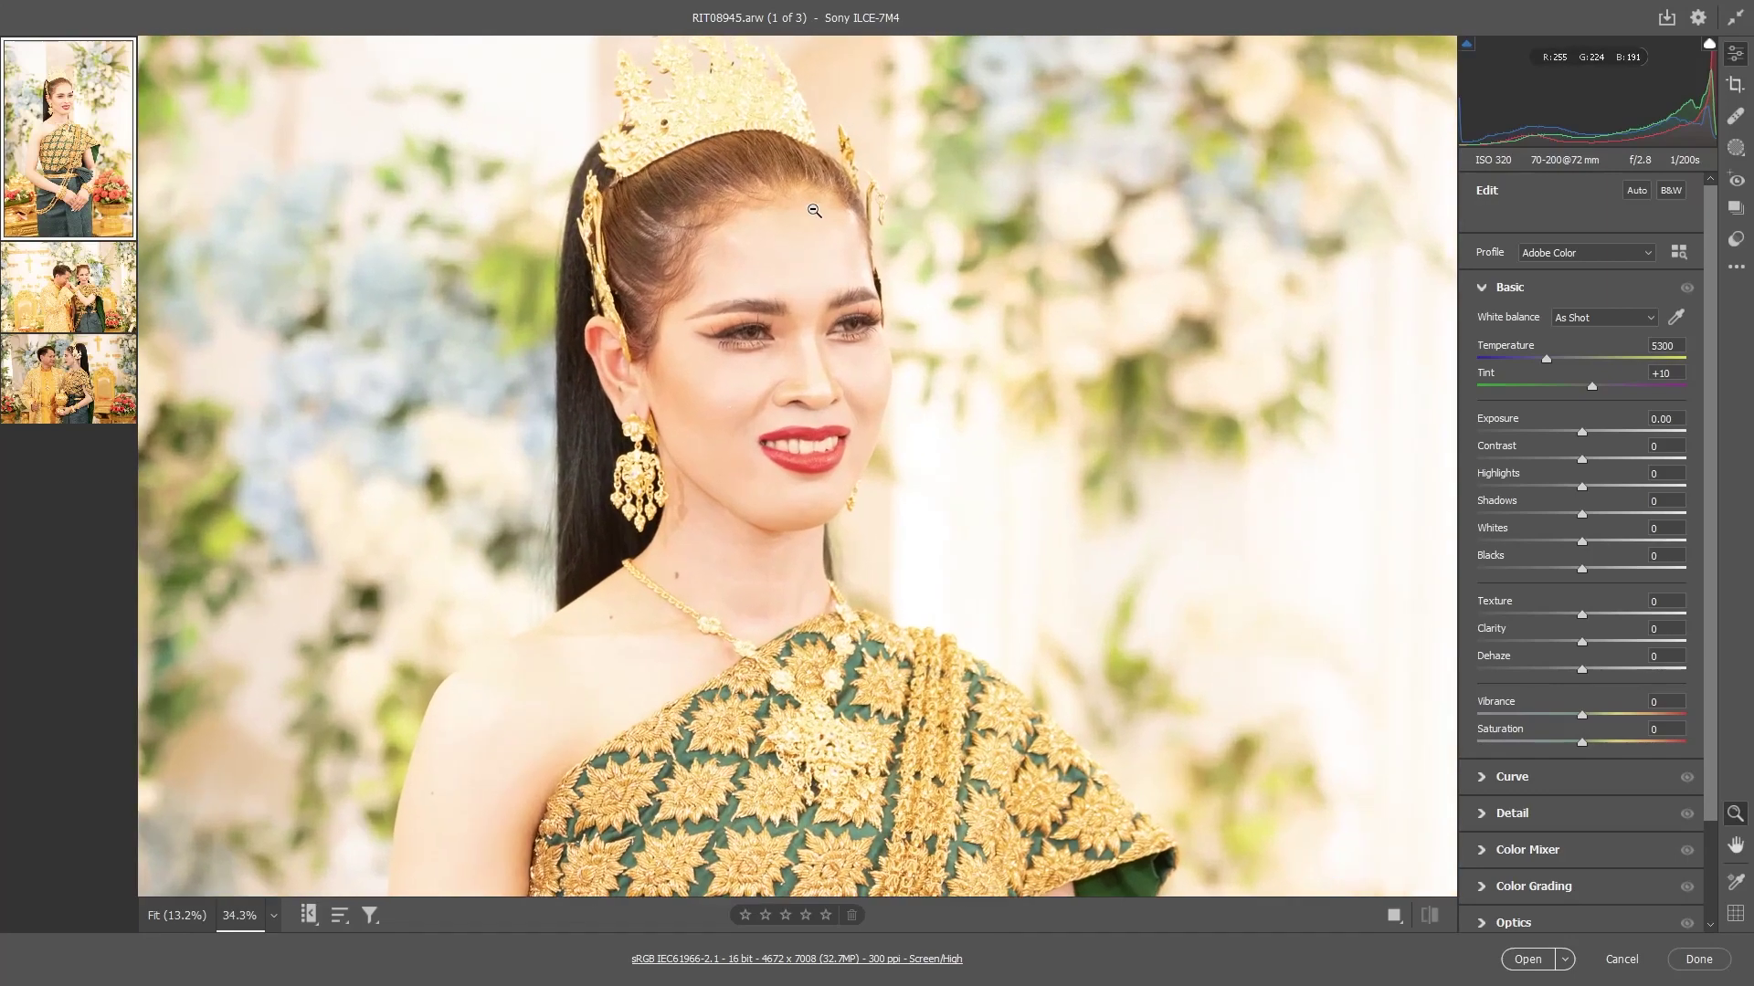
pyautogui.scroll(2, 820, 214)
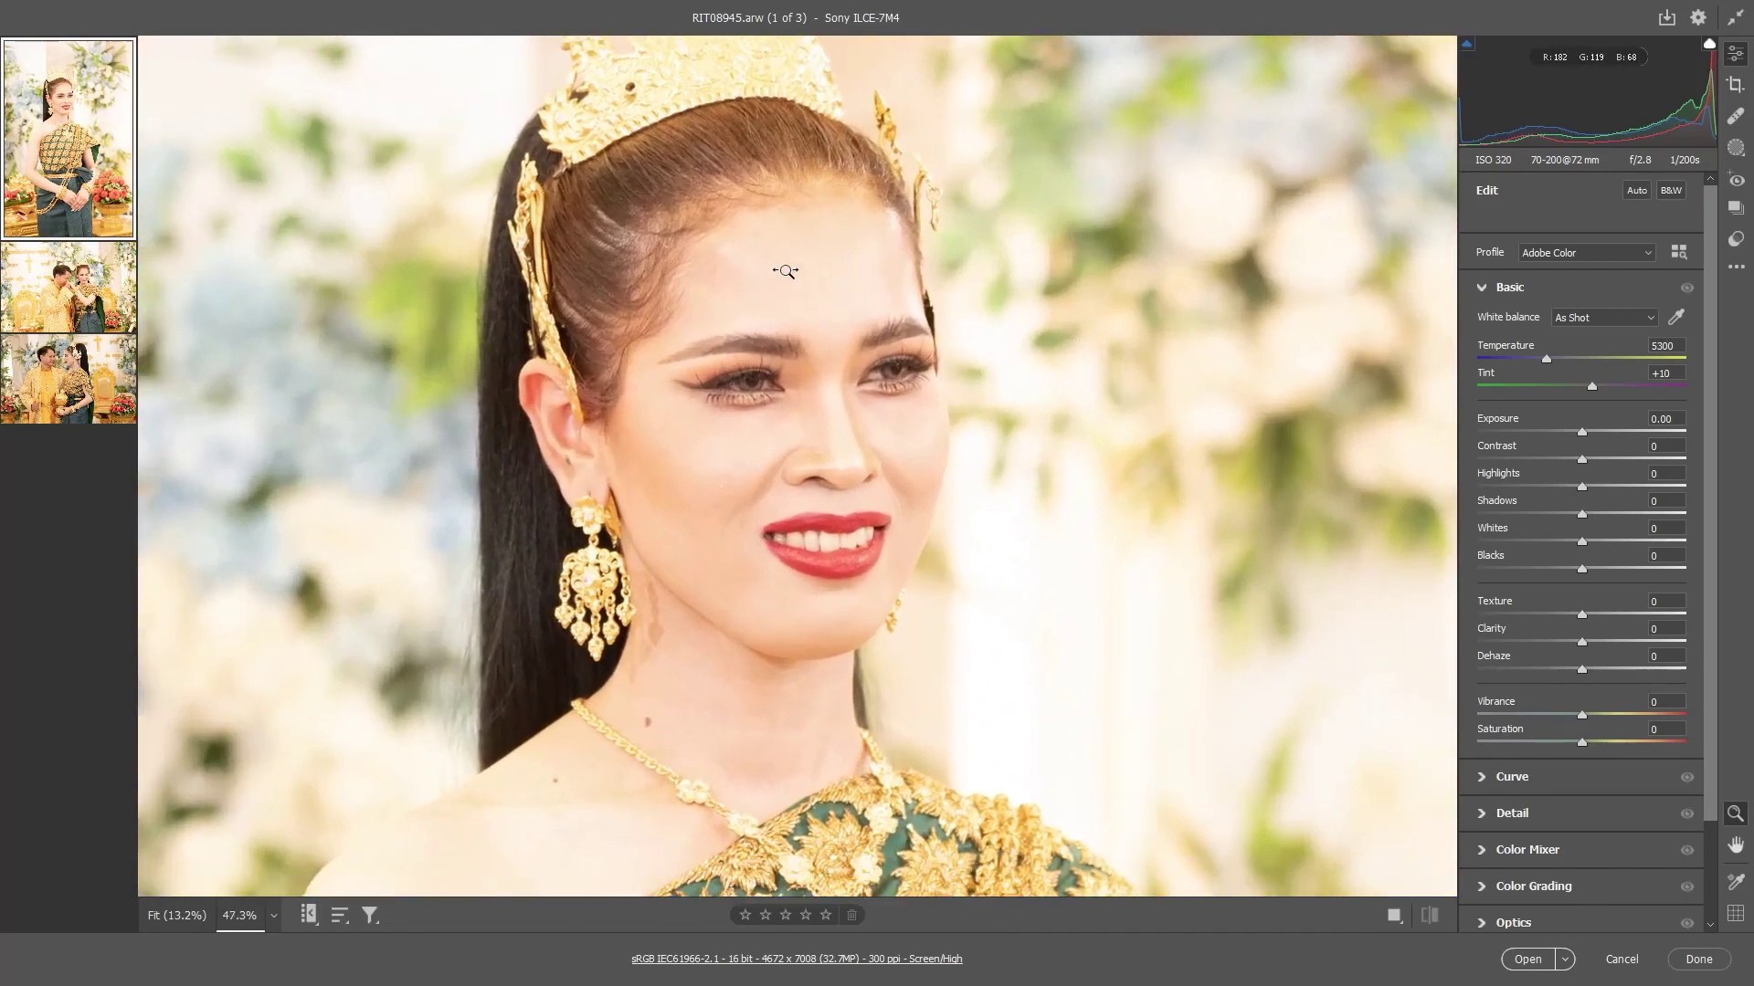
pyautogui.scroll(-2, 854, 238)
pyautogui.scroll(-2, 868, 301)
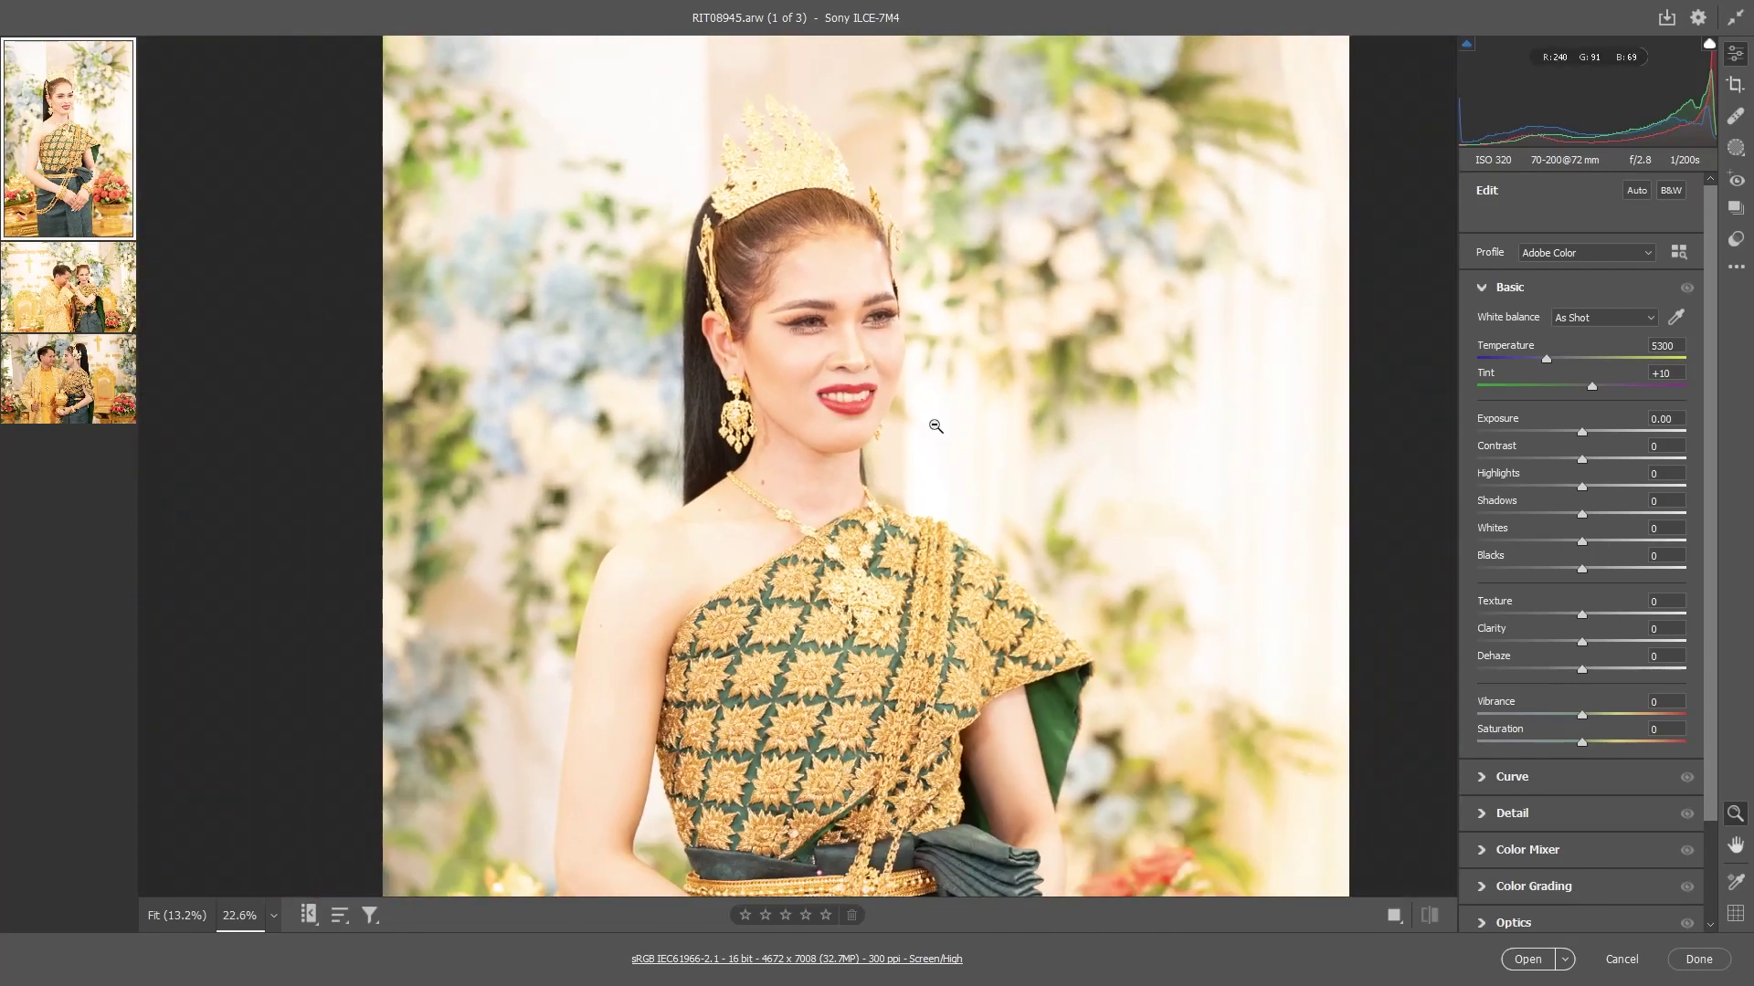
pyautogui.scroll(-1, 886, 374)
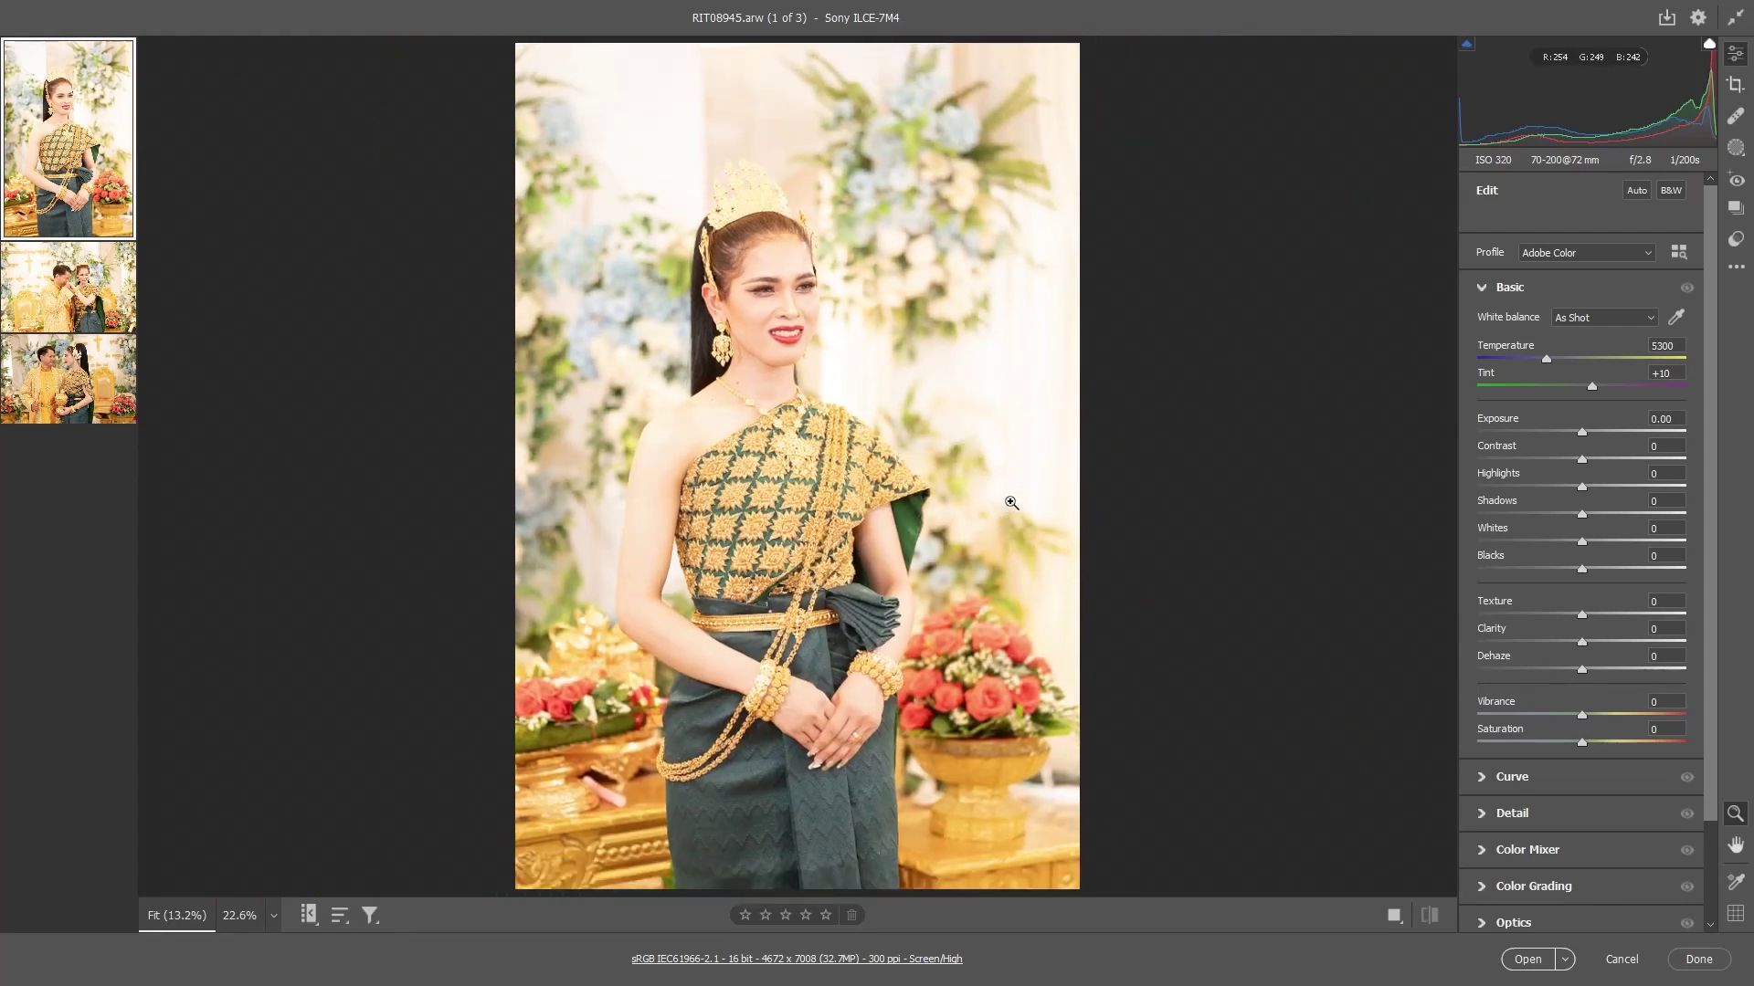
pyautogui.moveTo(68, 287)
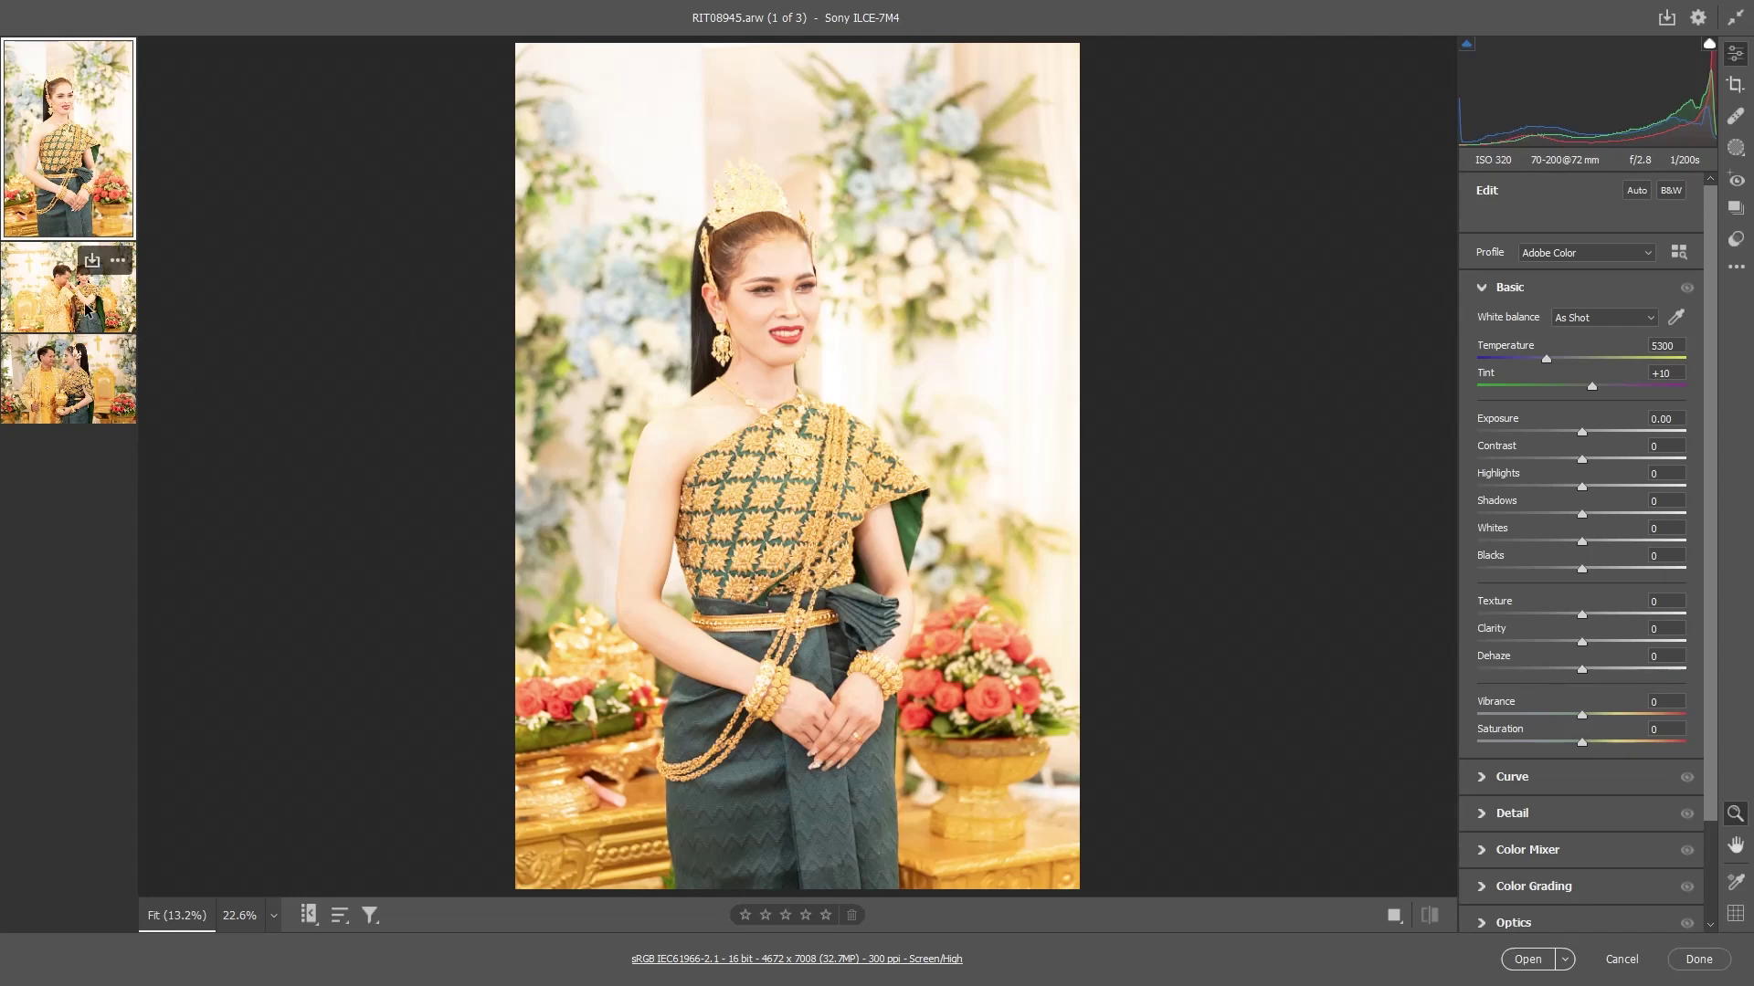
pyautogui.click(86, 310)
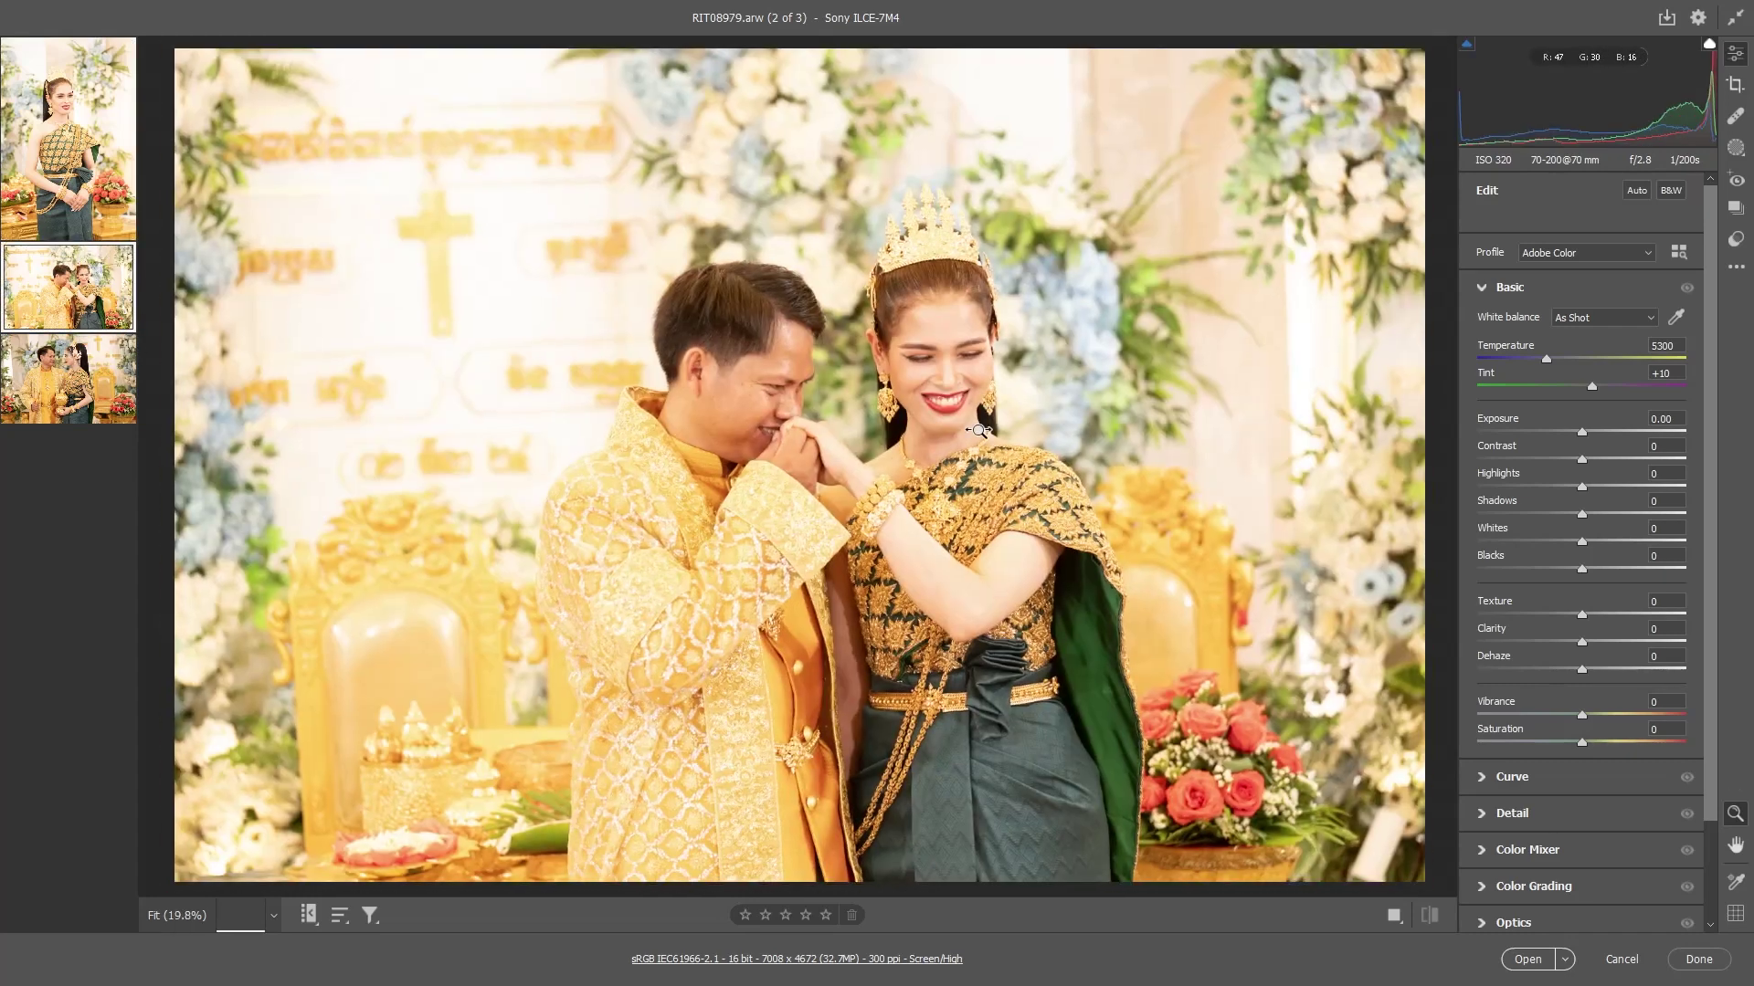
# Straighten RIT08979 with a slight clockwise rotation and crop it to 6681 × 4454 pixels
pyautogui.scroll(1, 968, 476)
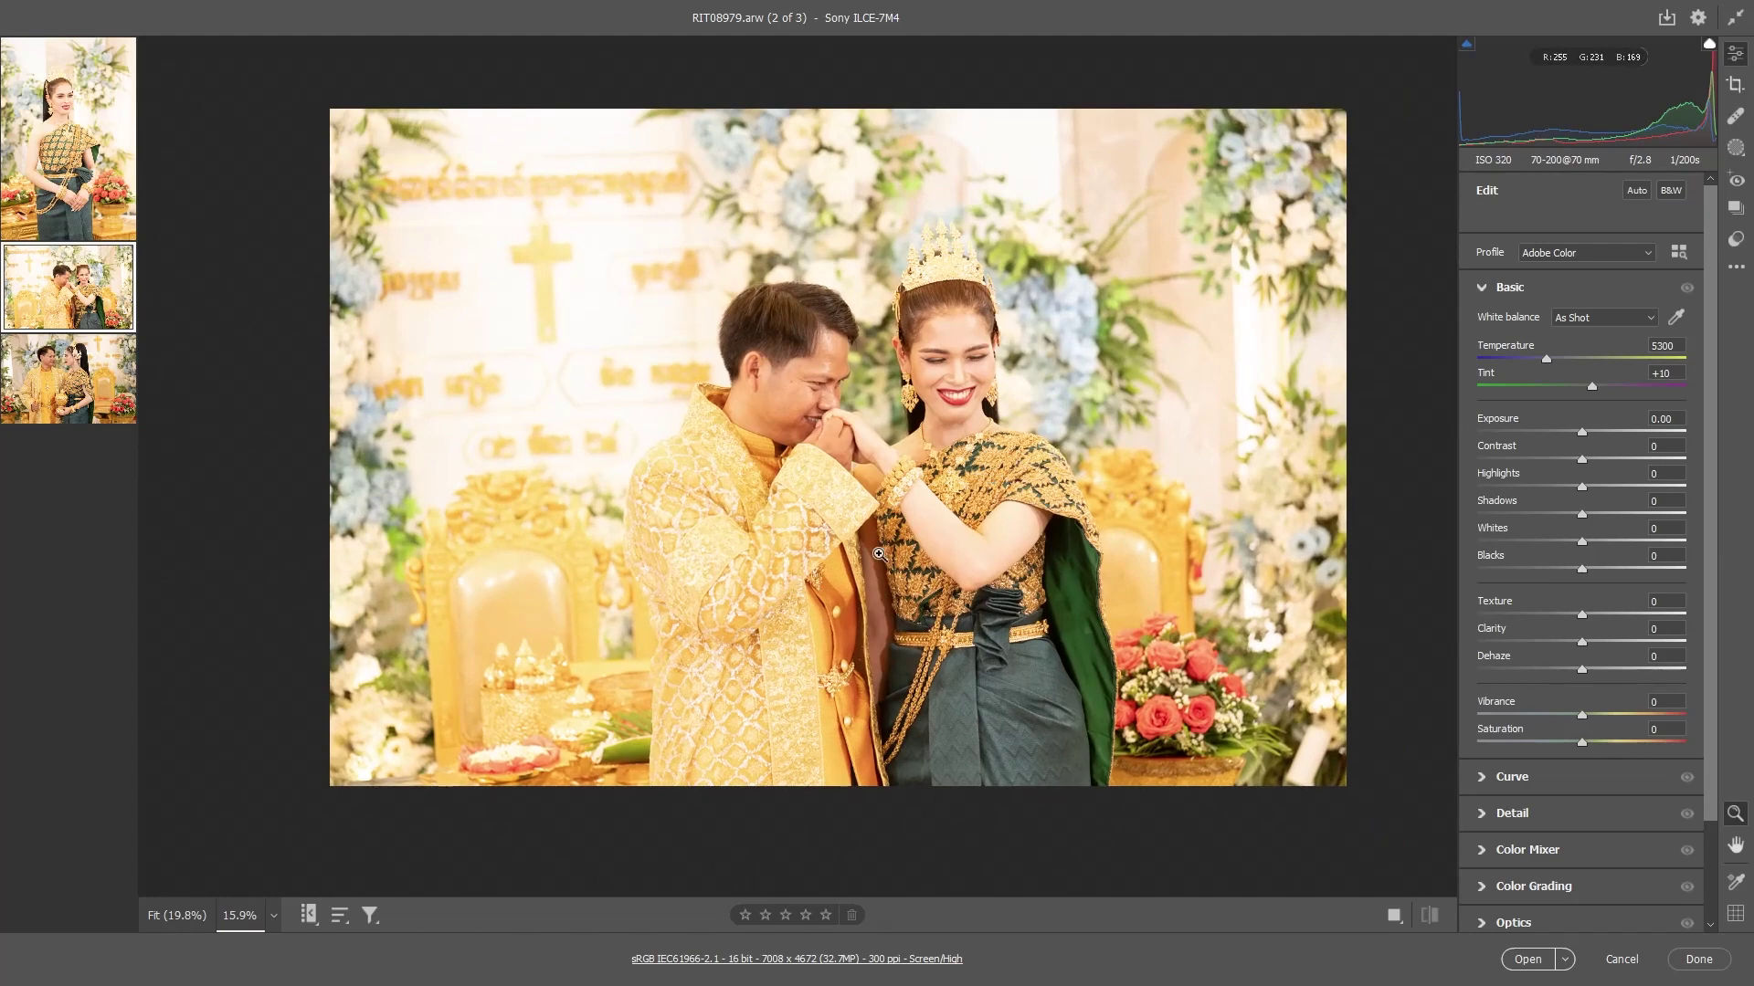
pyautogui.click(1735, 84)
pyautogui.moveTo(1412, 365); pyautogui.dragTo(1410, 383)
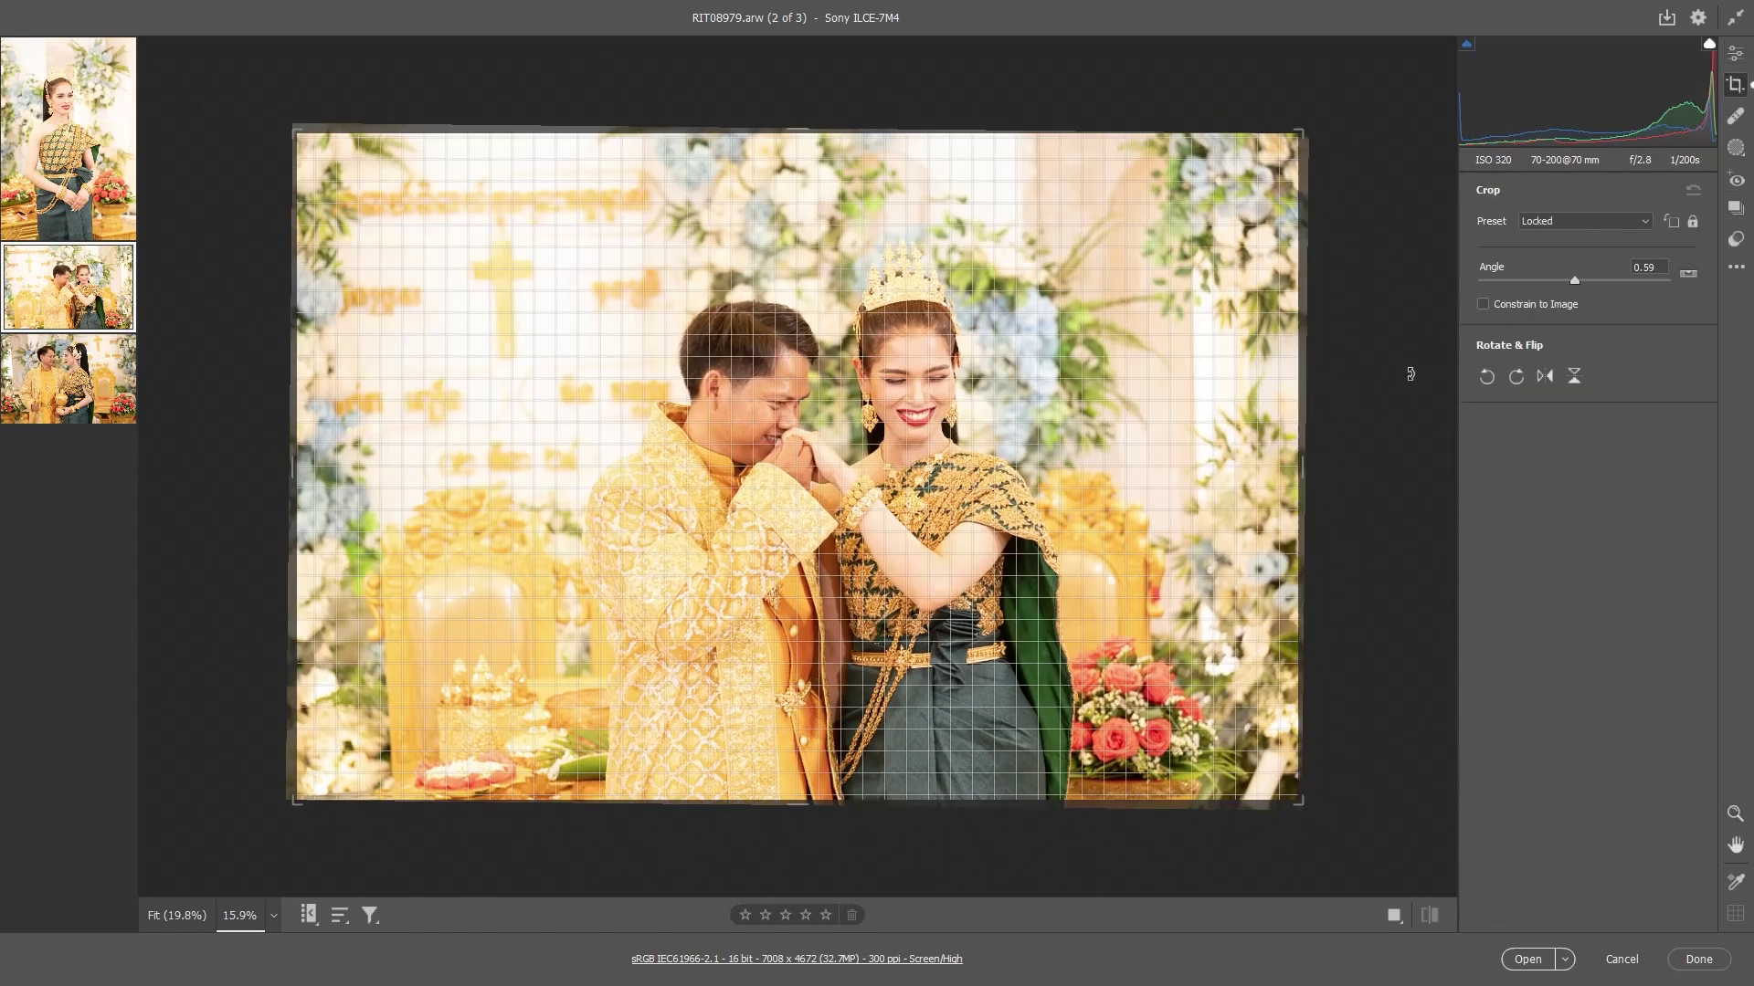
pyautogui.press('Return')
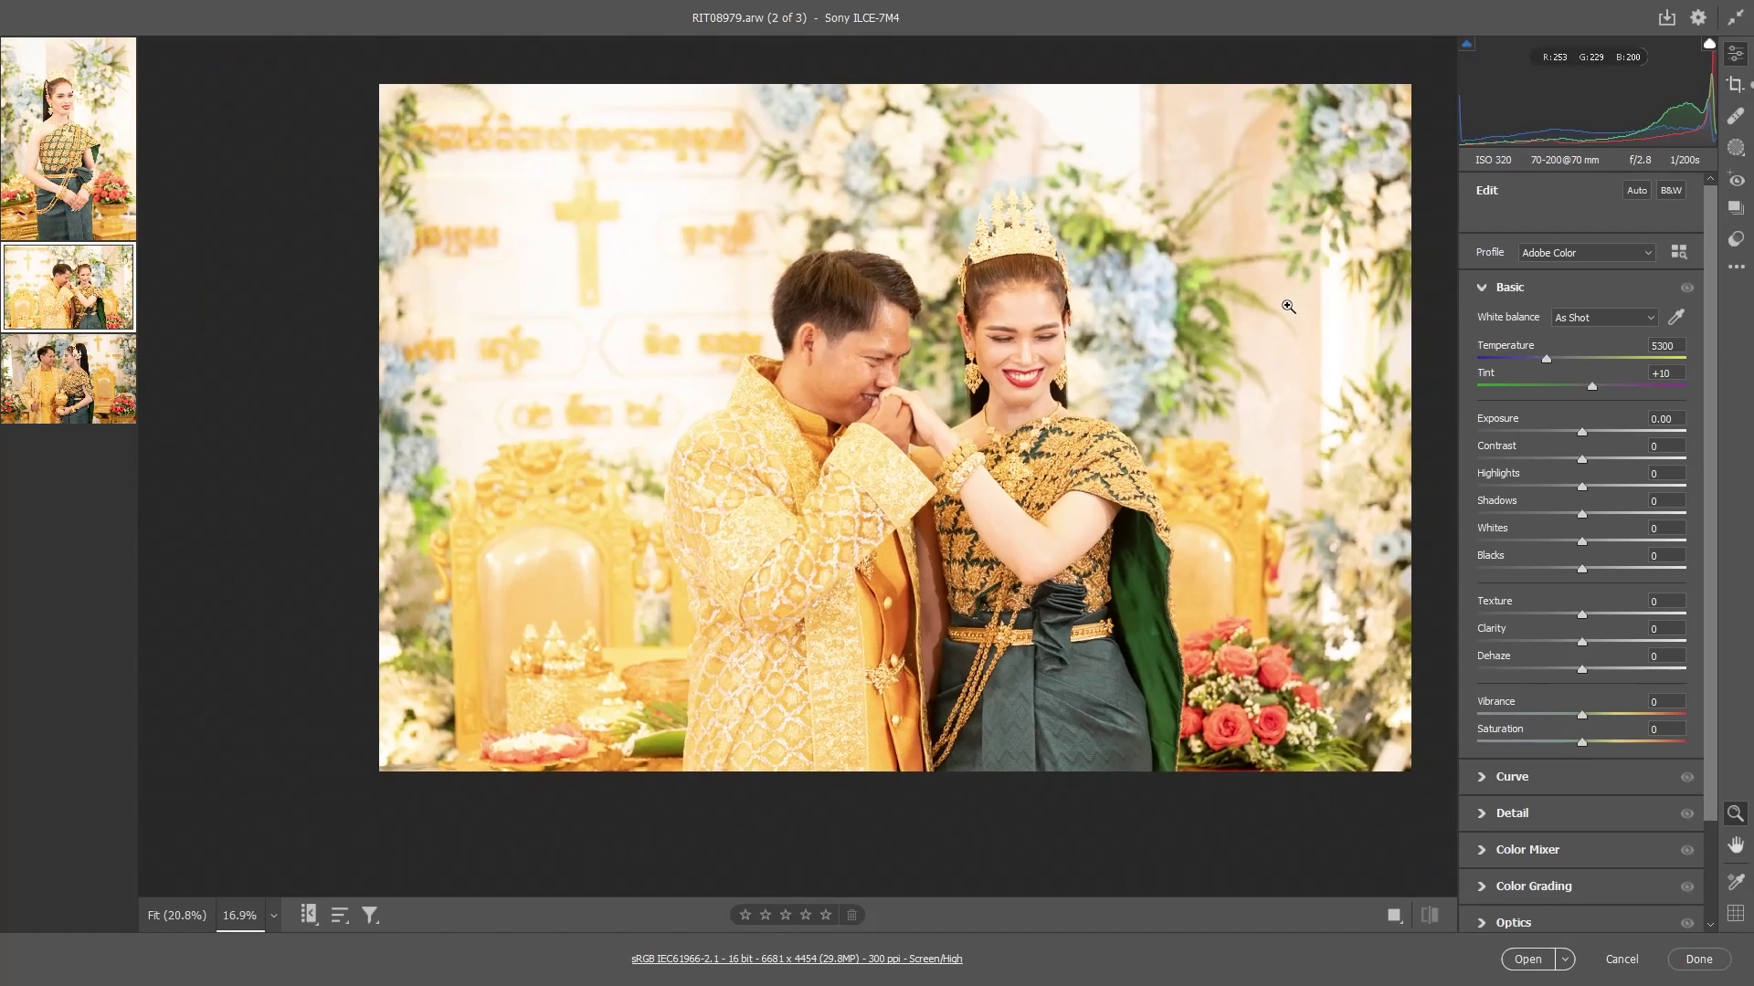
pyautogui.moveTo(1288, 306); pyautogui.dragTo(1169, 345)
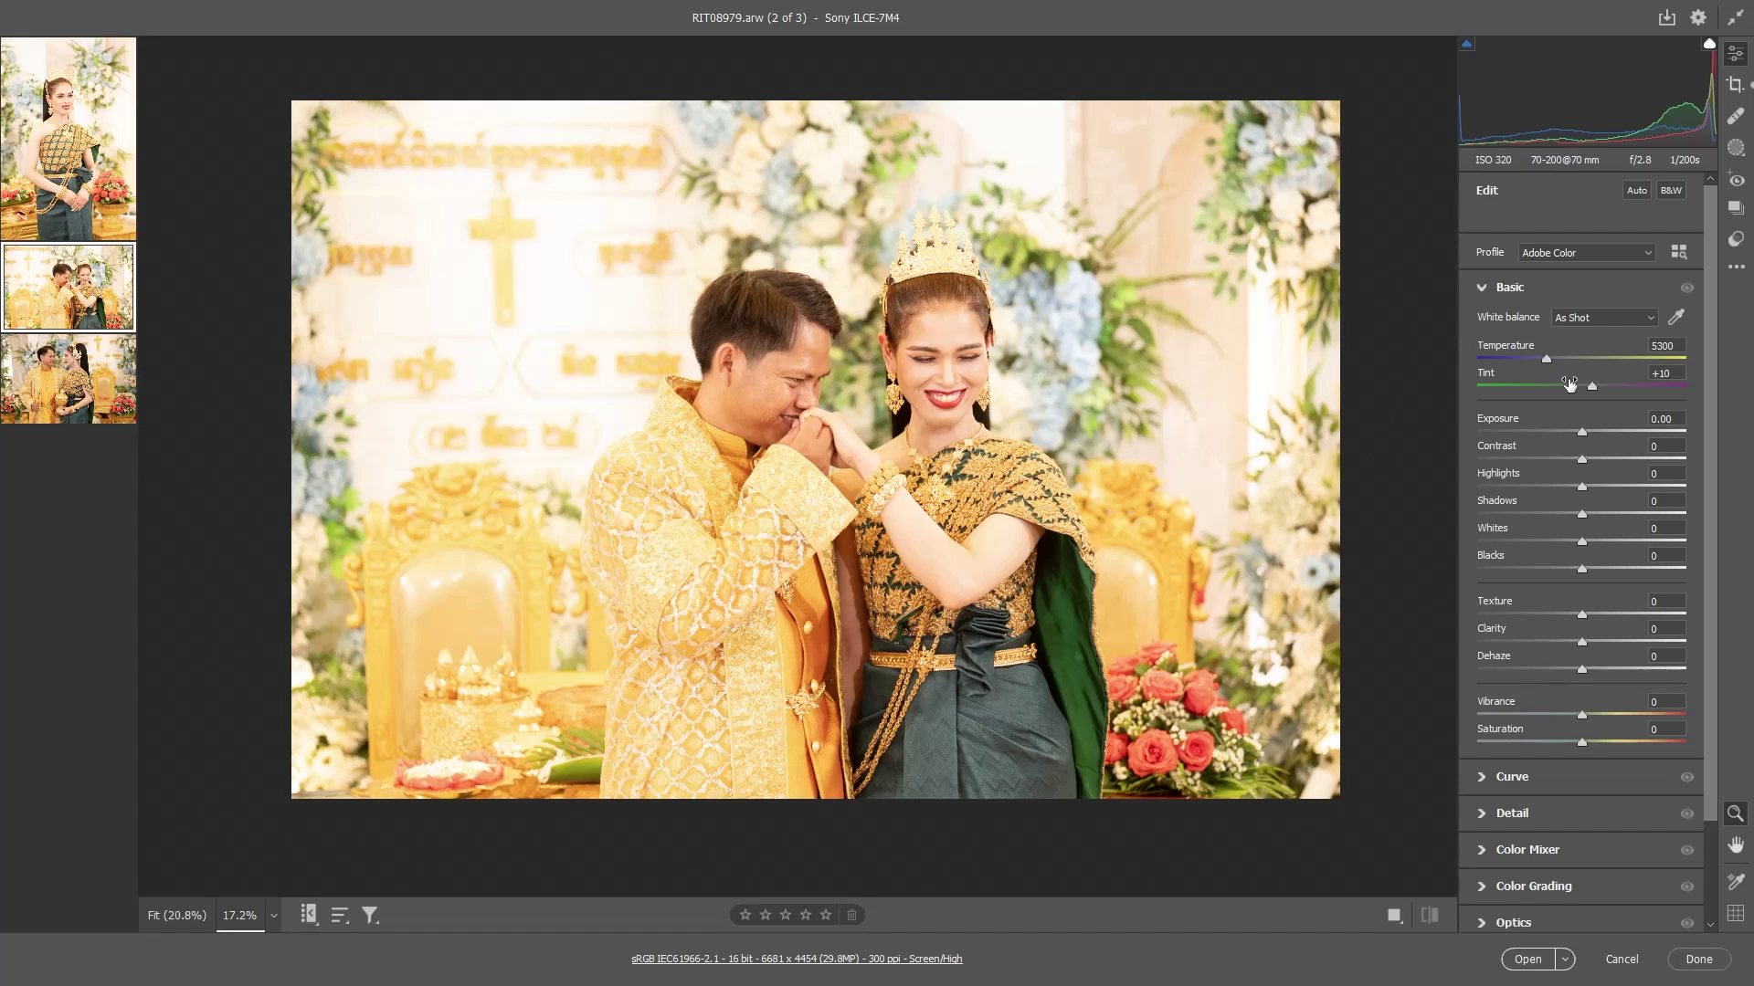
# Cool the white balance to Temperature 4200, Tint +10, checking the before/after preview
pyautogui.moveTo(1547, 365); pyautogui.dragTo(1534, 364)
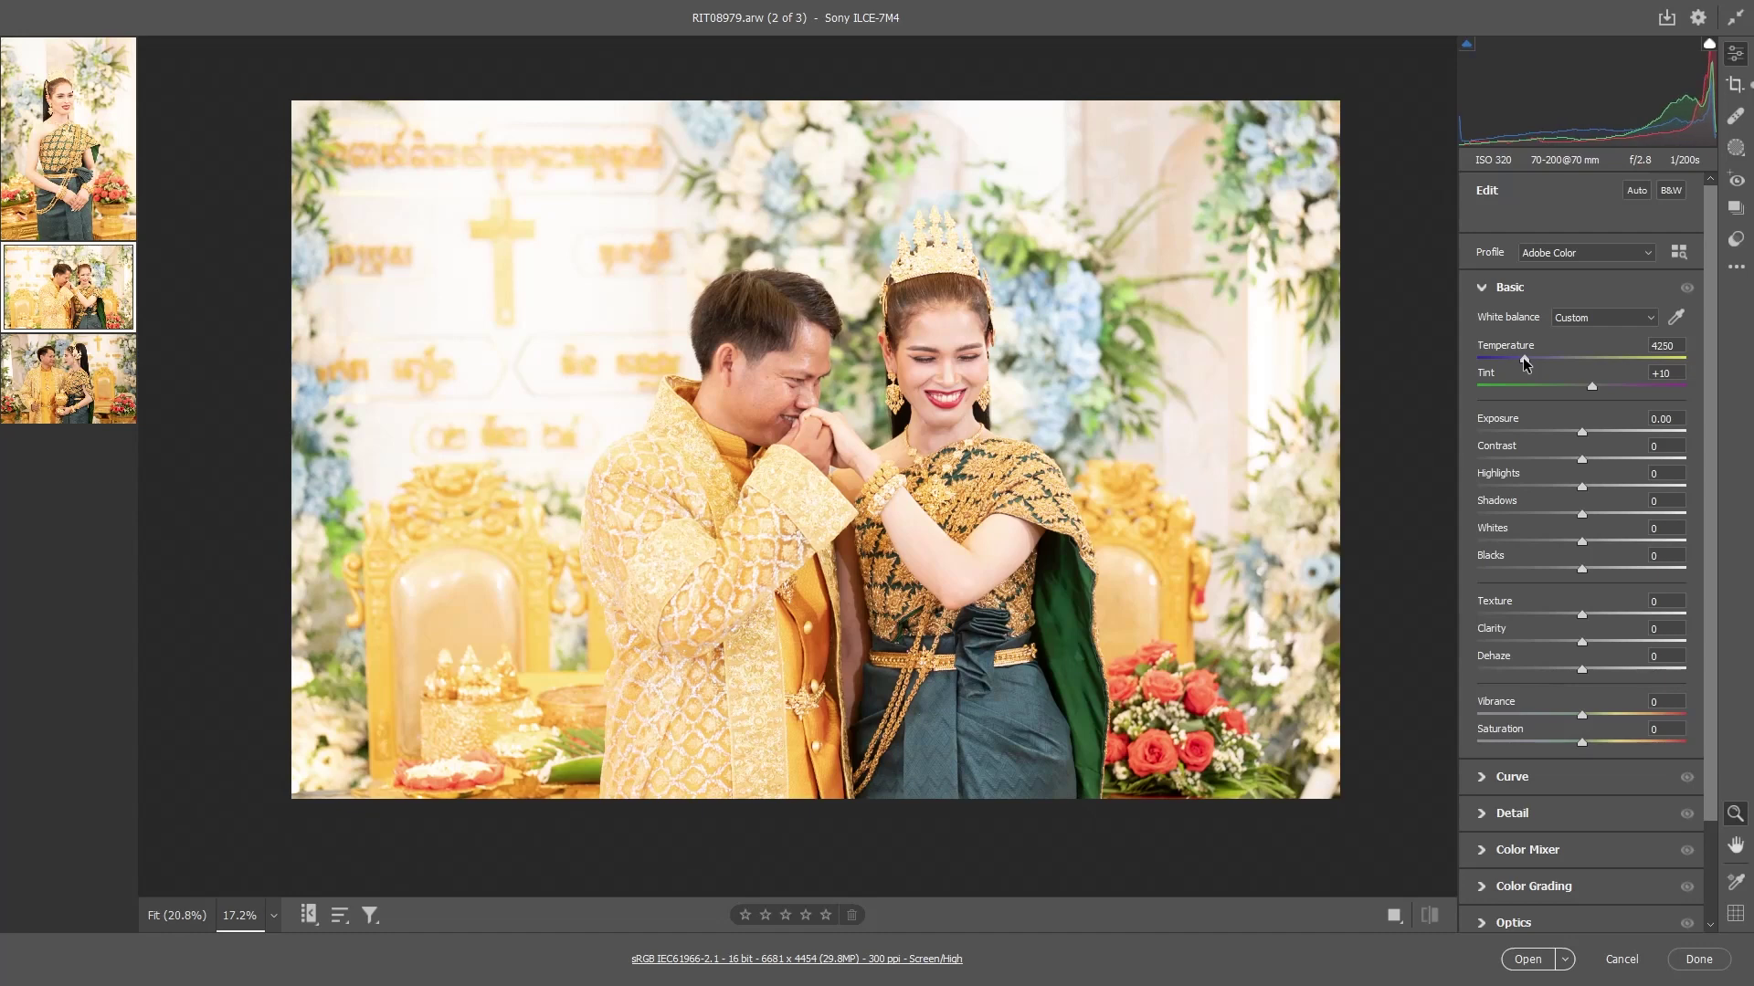
pyautogui.press('\\')
pyautogui.moveTo(1583, 570); pyautogui.dragTo(1608, 574)
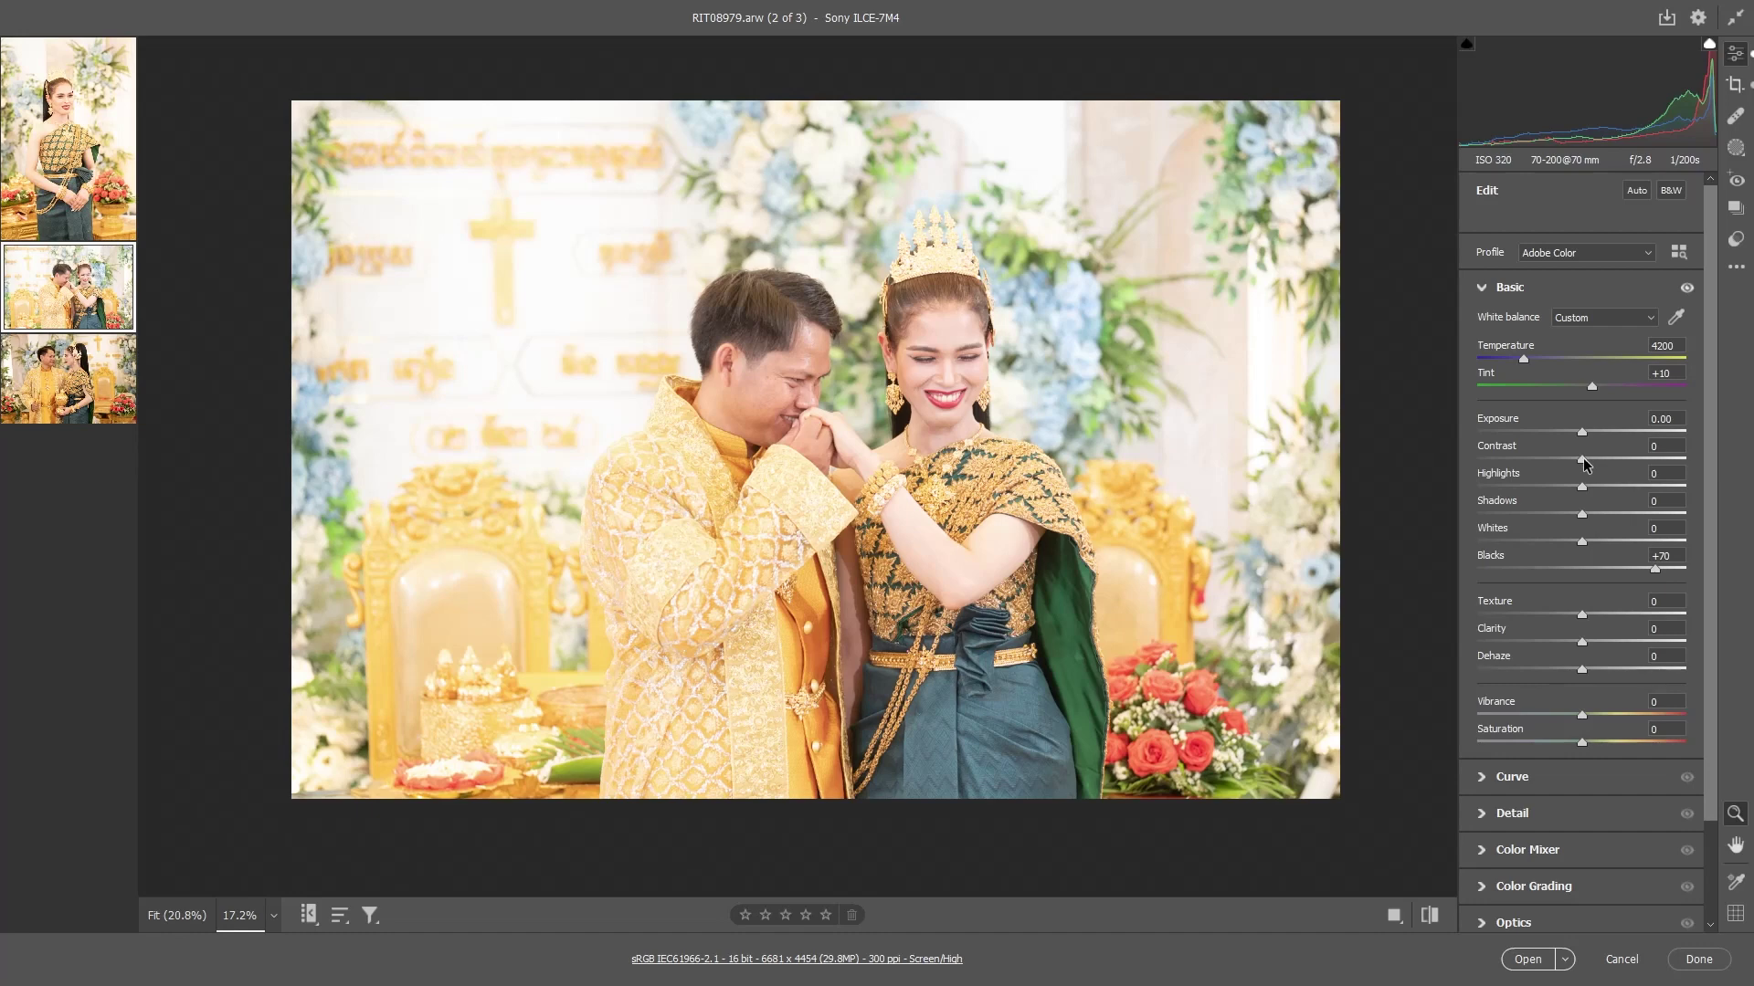
# Raise Contrast to +18 and pull Highlights down to -20
pyautogui.moveTo(1583, 457); pyautogui.dragTo(1601, 468)
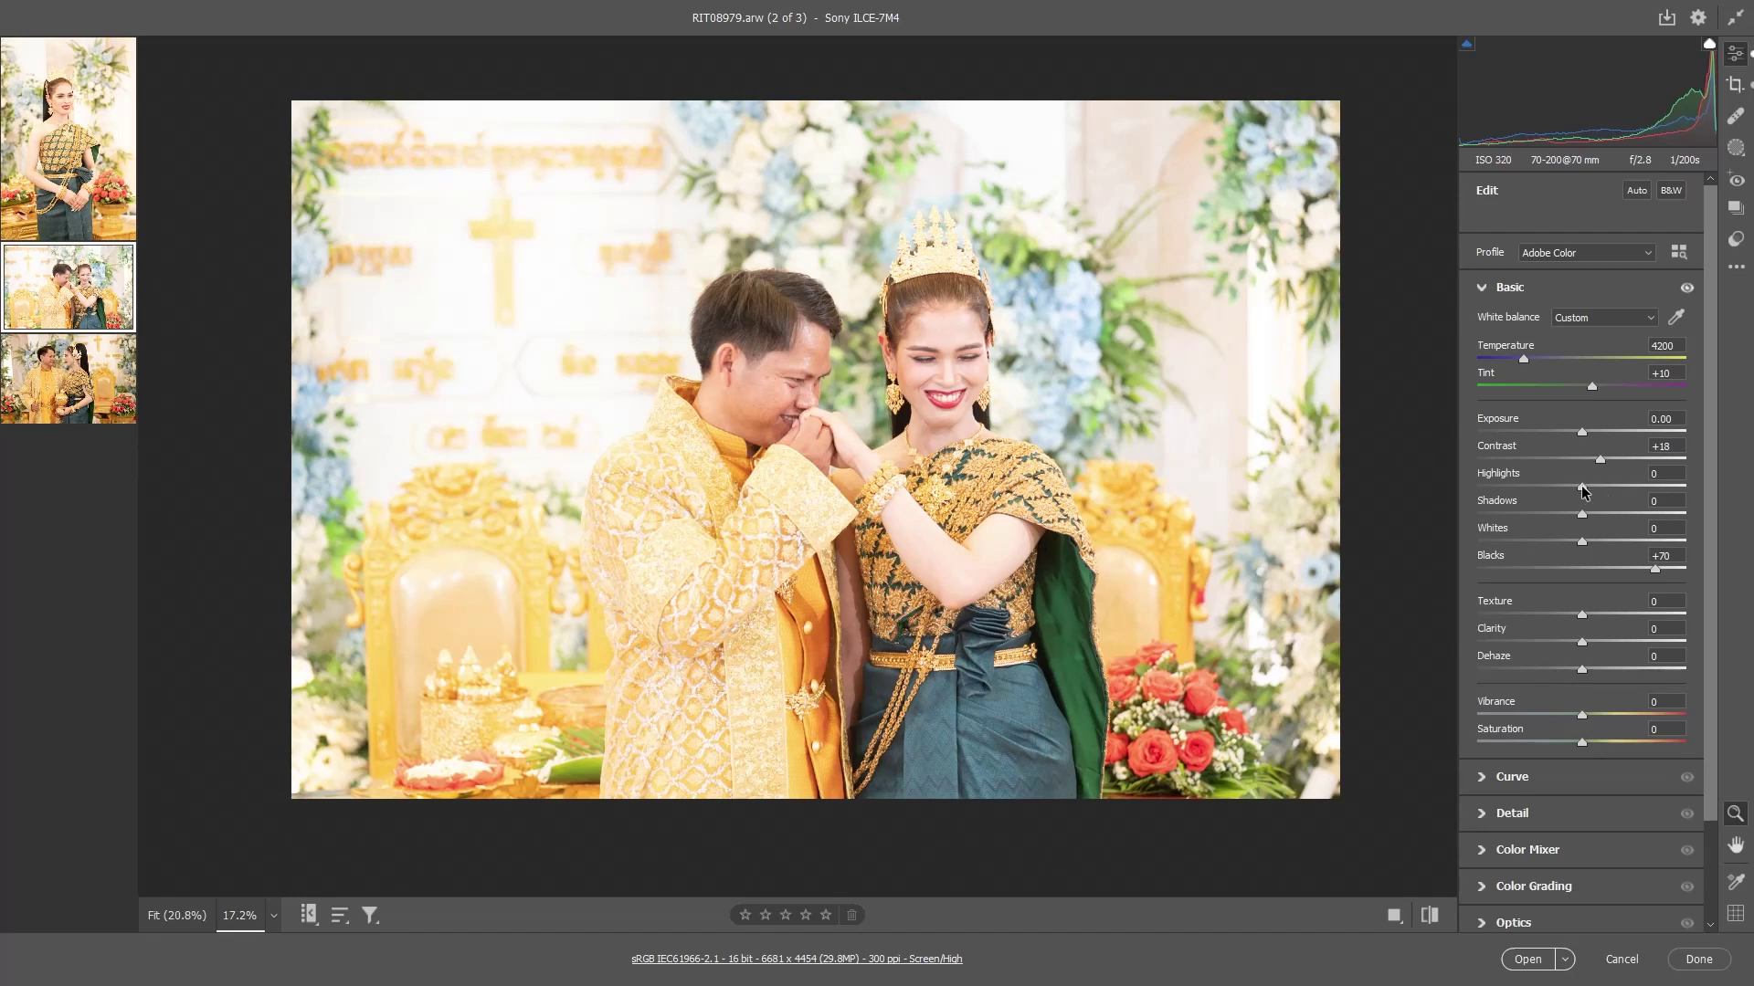
pyautogui.moveTo(1582, 487); pyautogui.dragTo(1564, 490)
# Adjust the Shadows slider back and forth, settling it at -28
pyautogui.scroll(3, 918, 366)
pyautogui.scroll(-3, 1013, 370)
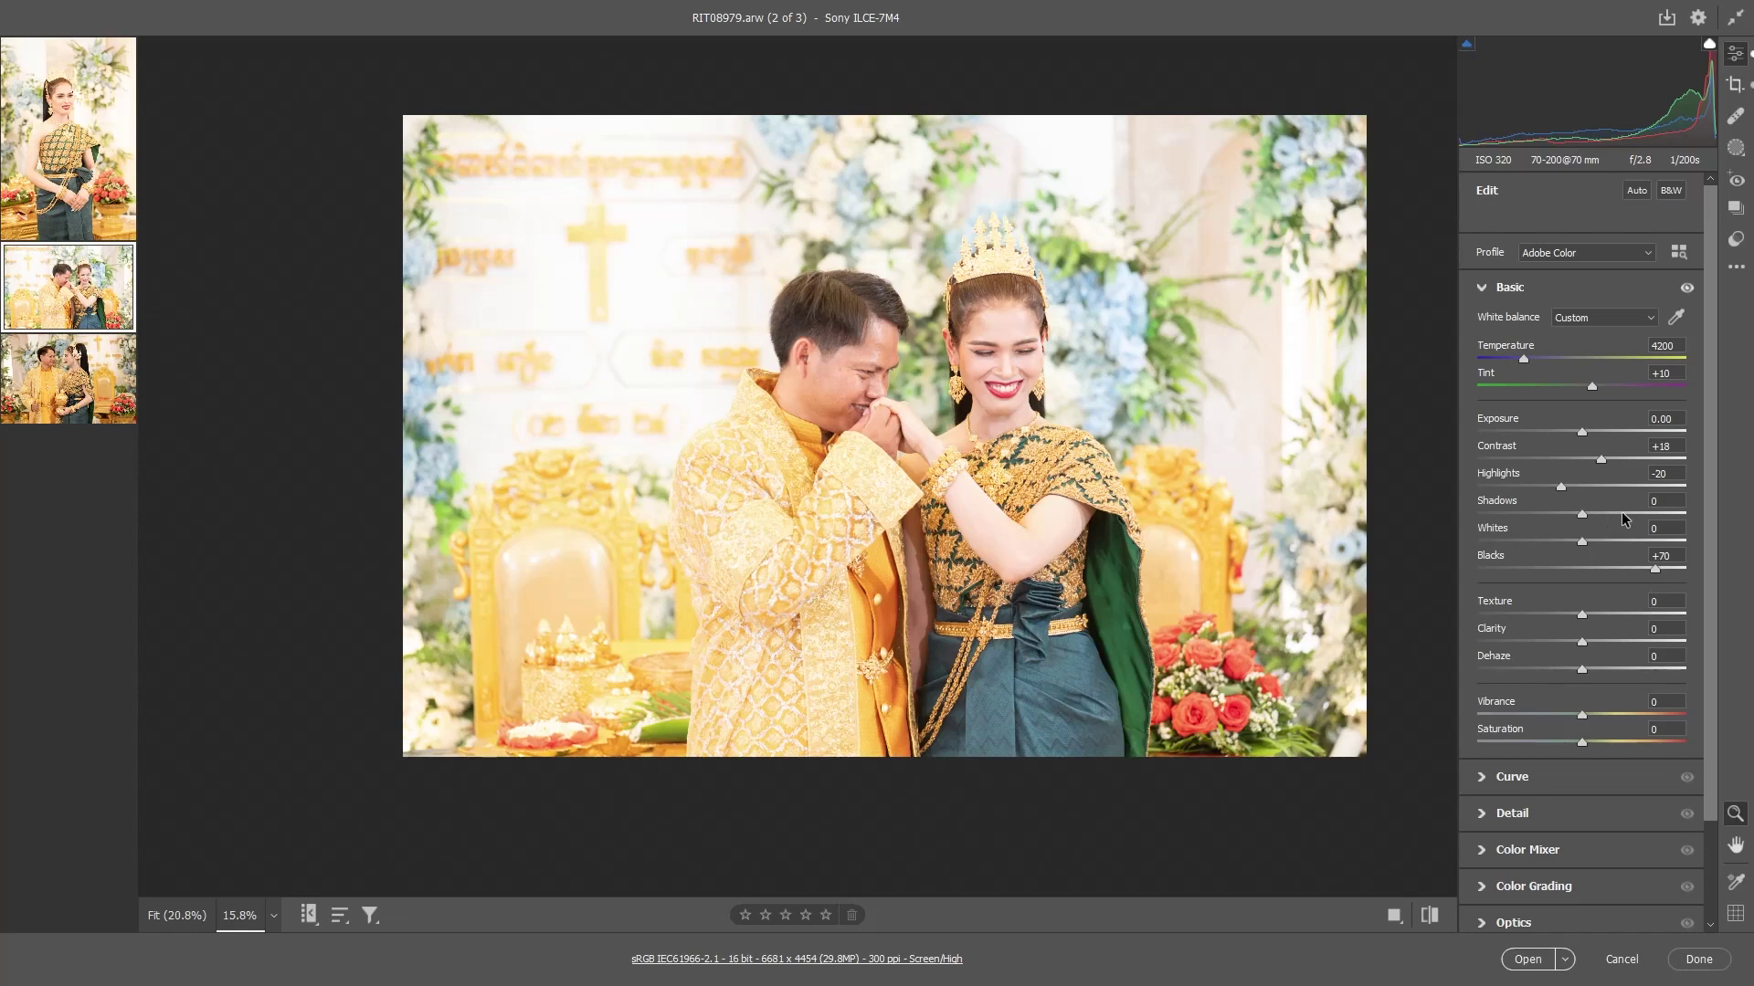
pyautogui.click(1622, 513)
pyautogui.scroll(3, 932, 303)
pyautogui.scroll(2, 932, 304)
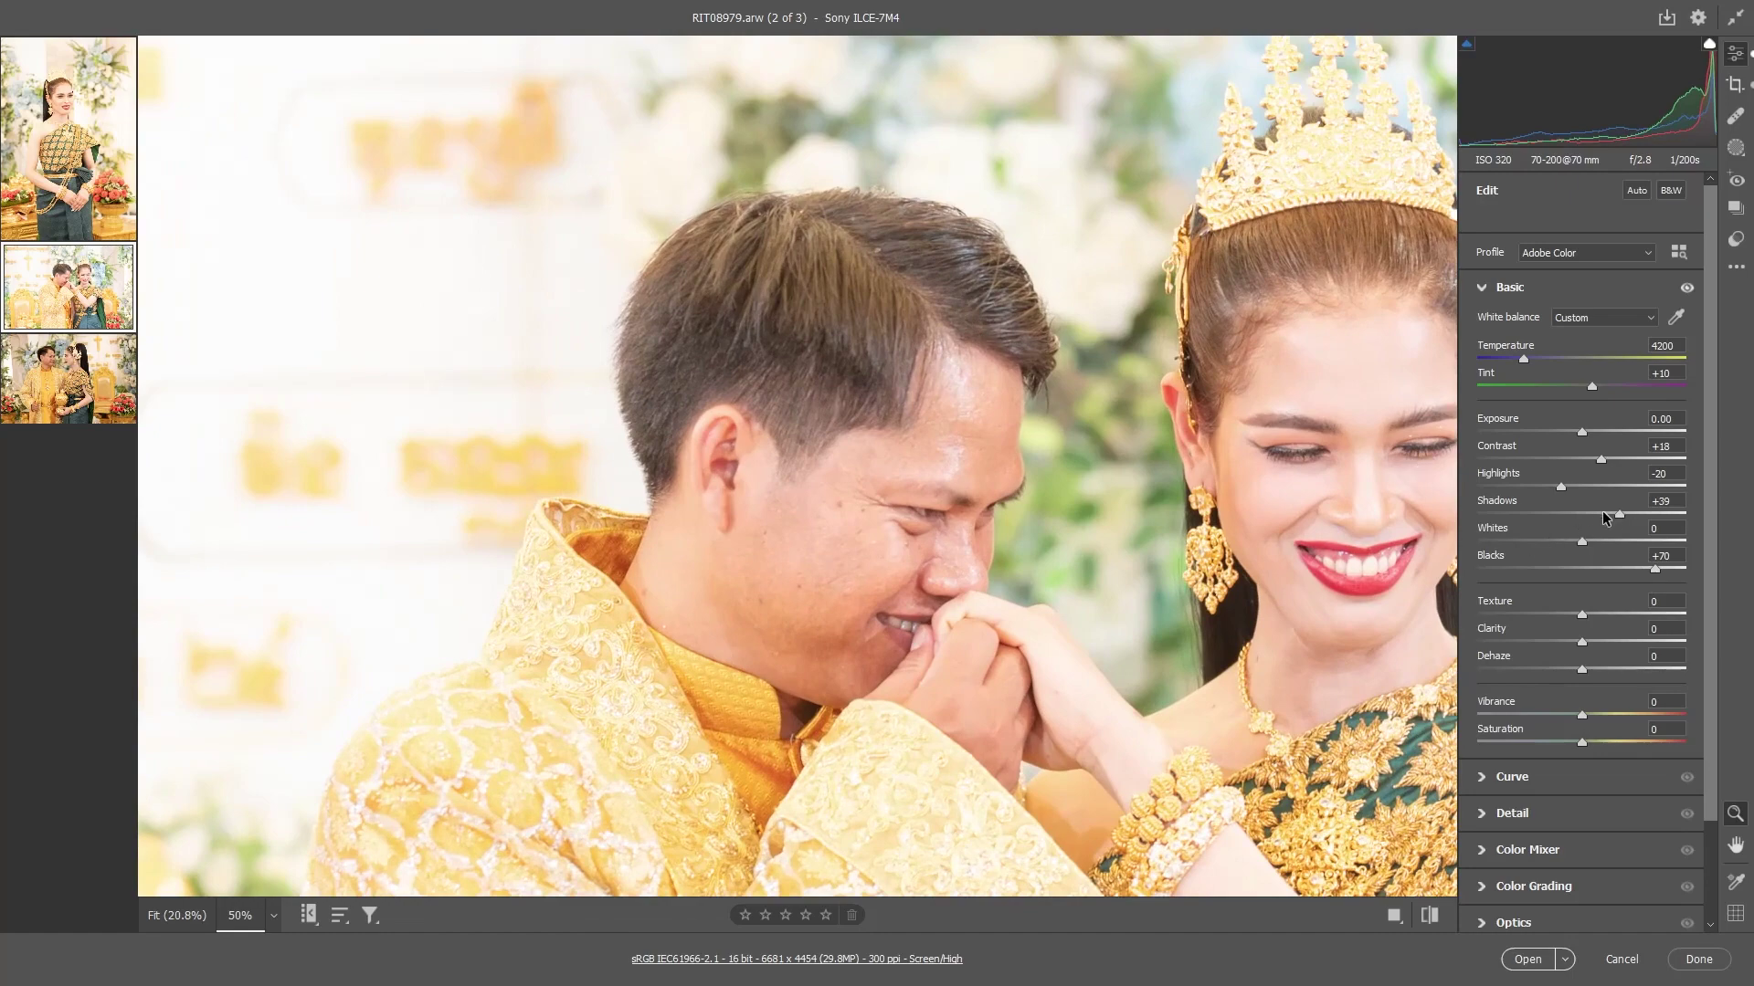
pyautogui.moveTo(1605, 518)
pyautogui.mouseDown()
pyautogui.moveTo(1623, 517)
pyautogui.moveTo(1564, 513)
pyautogui.mouseUp()
pyautogui.click(1260, 461)
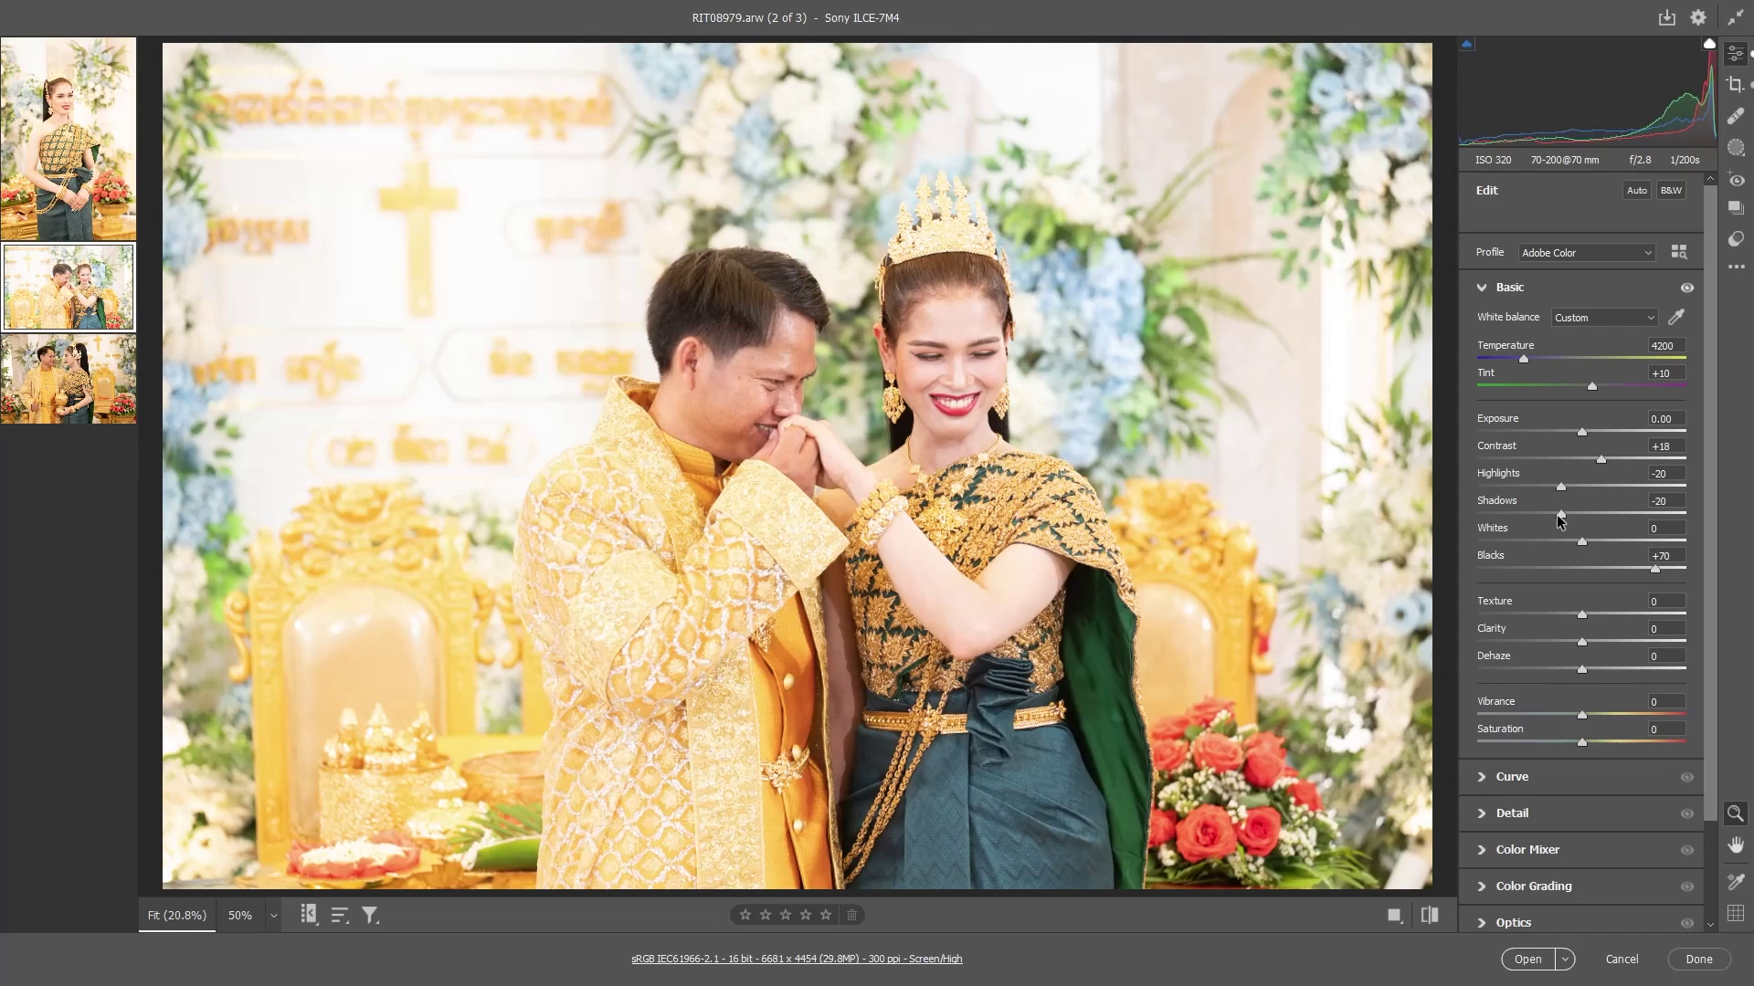
pyautogui.moveTo(1559, 517); pyautogui.dragTo(1558, 525)
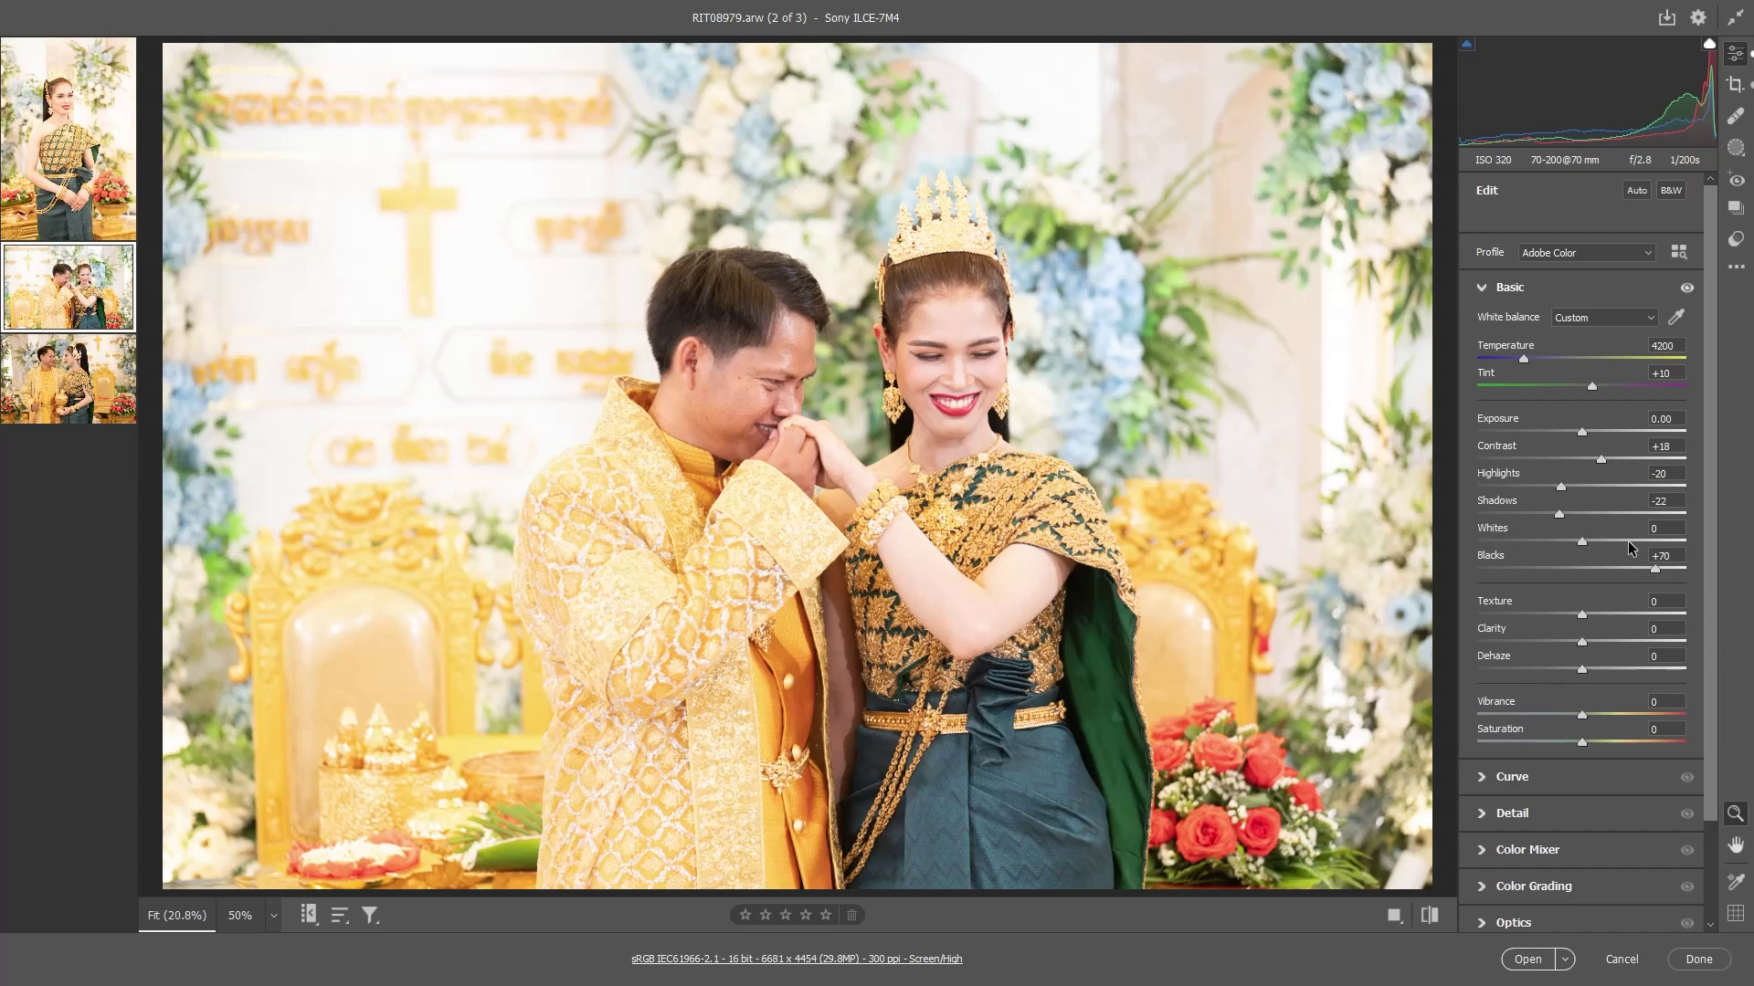
# Pull Whites fully down to -100 and compare original and edited views
pyautogui.scroll(-1, 1216, 493)
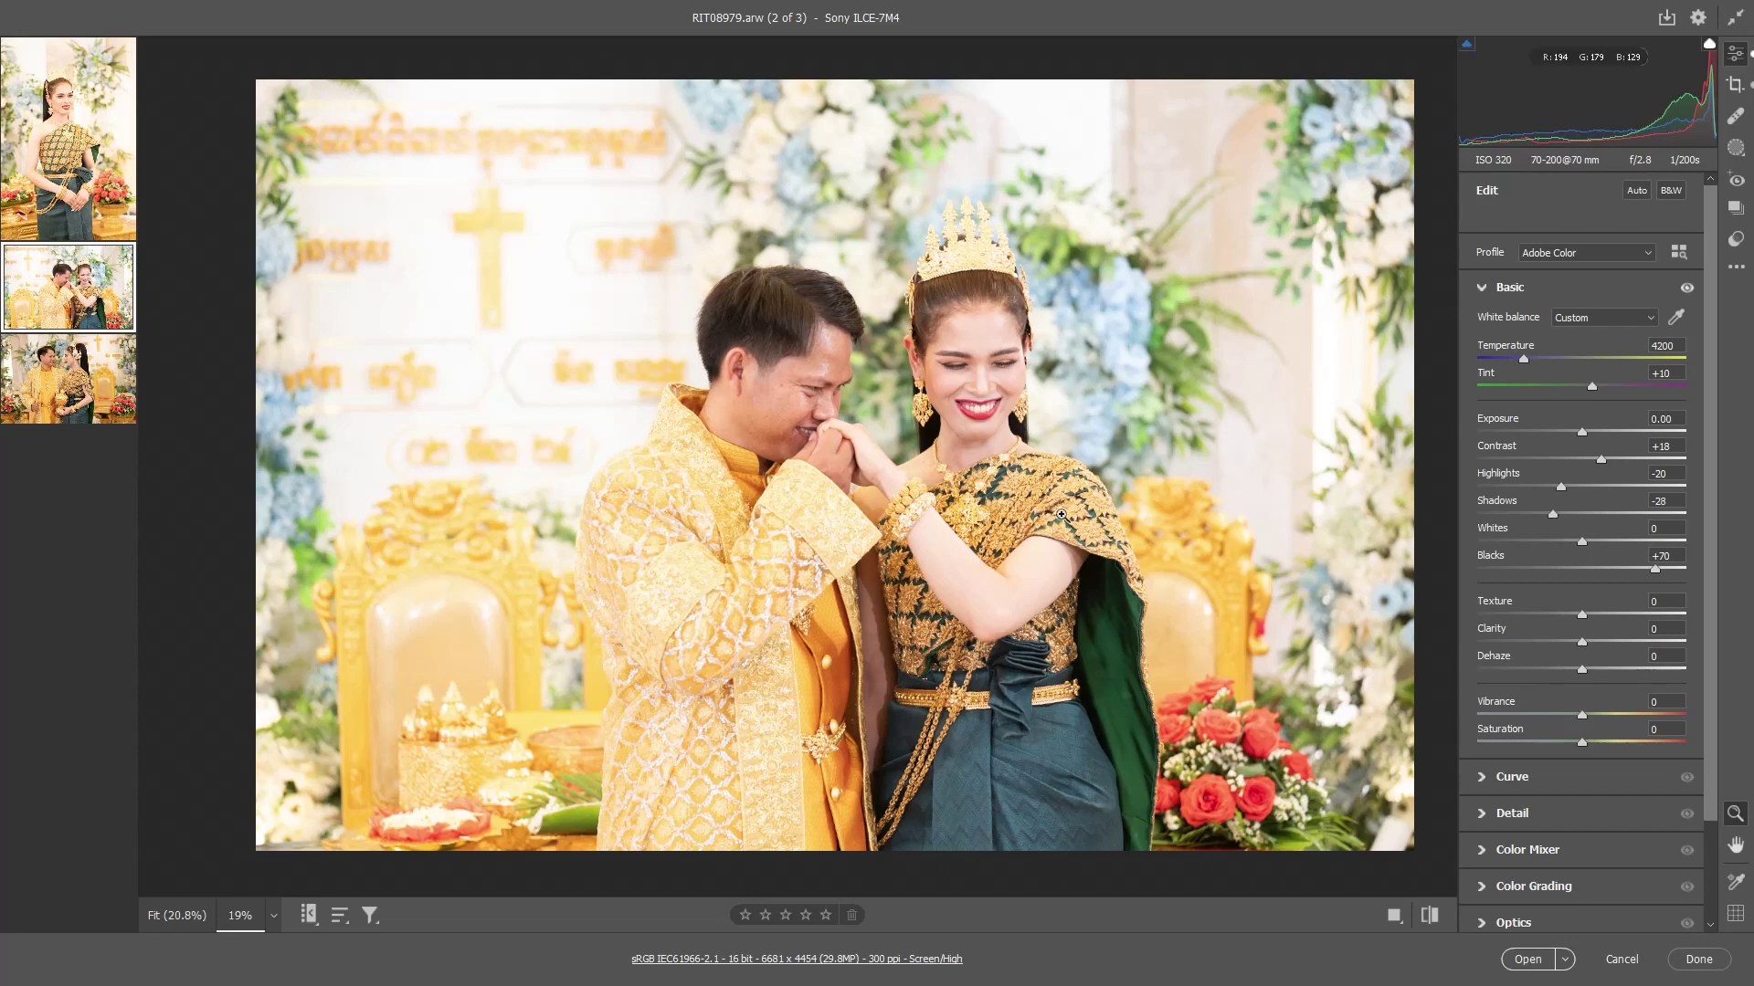
pyautogui.scroll(-2, 1181, 504)
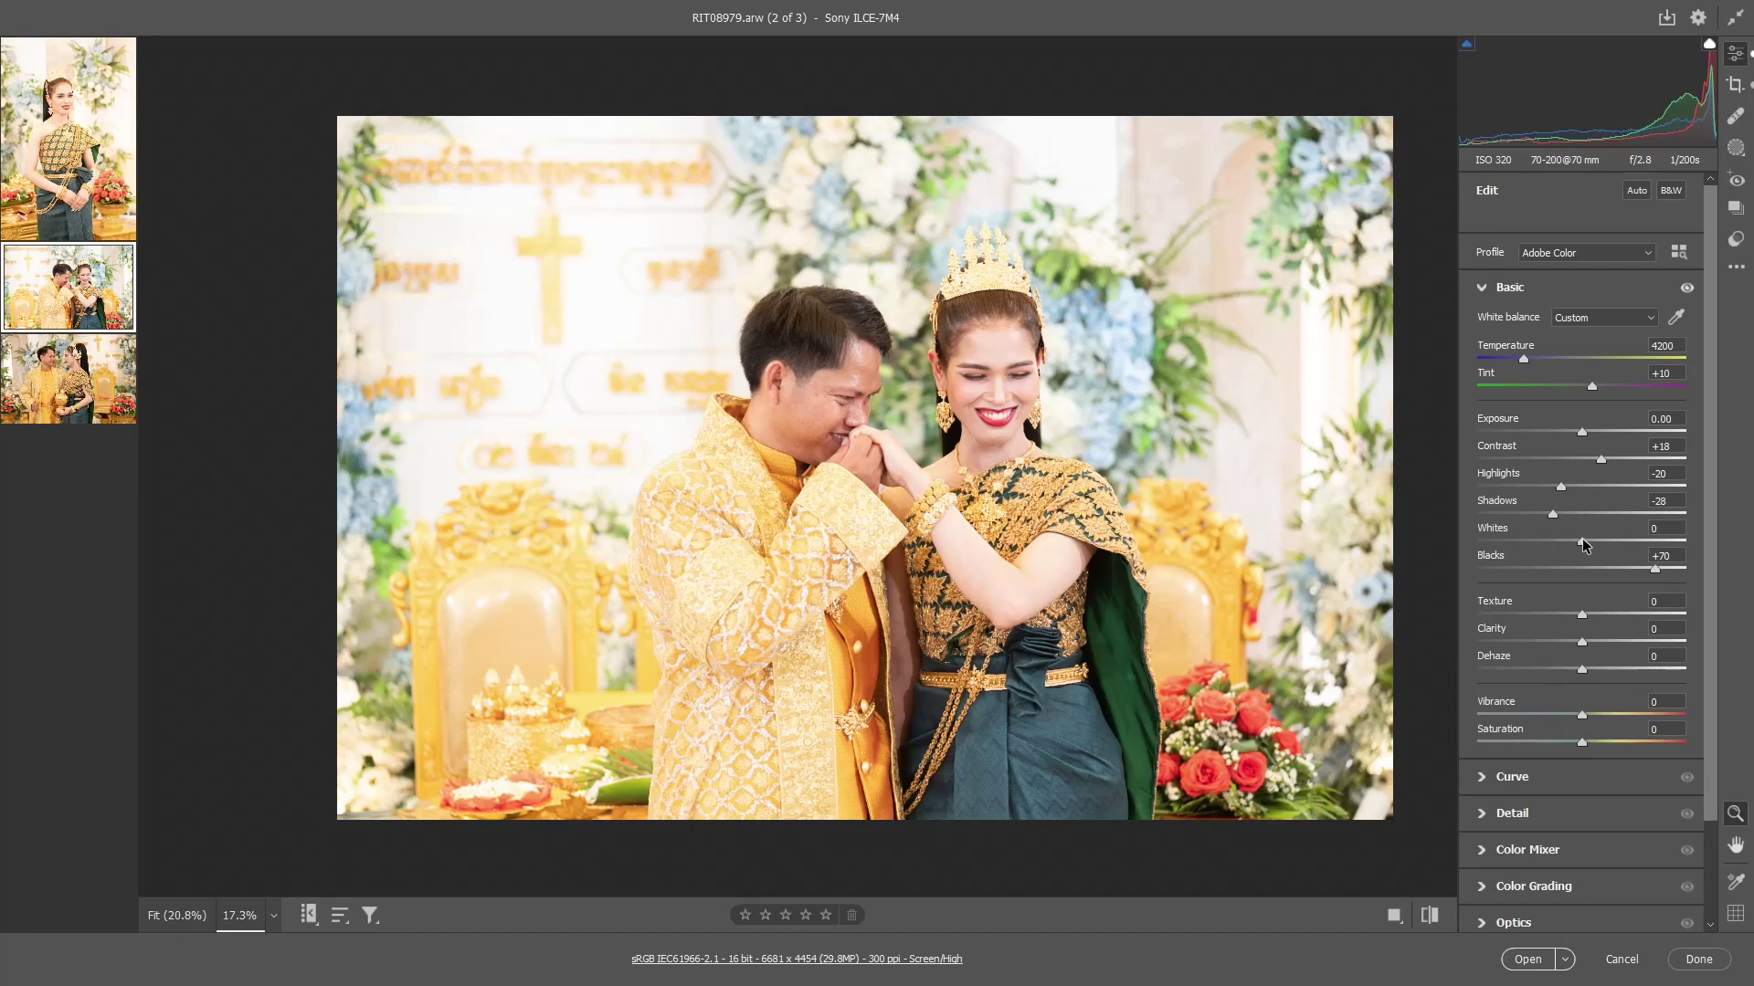
pyautogui.moveTo(1582, 541); pyautogui.dragTo(1427, 555)
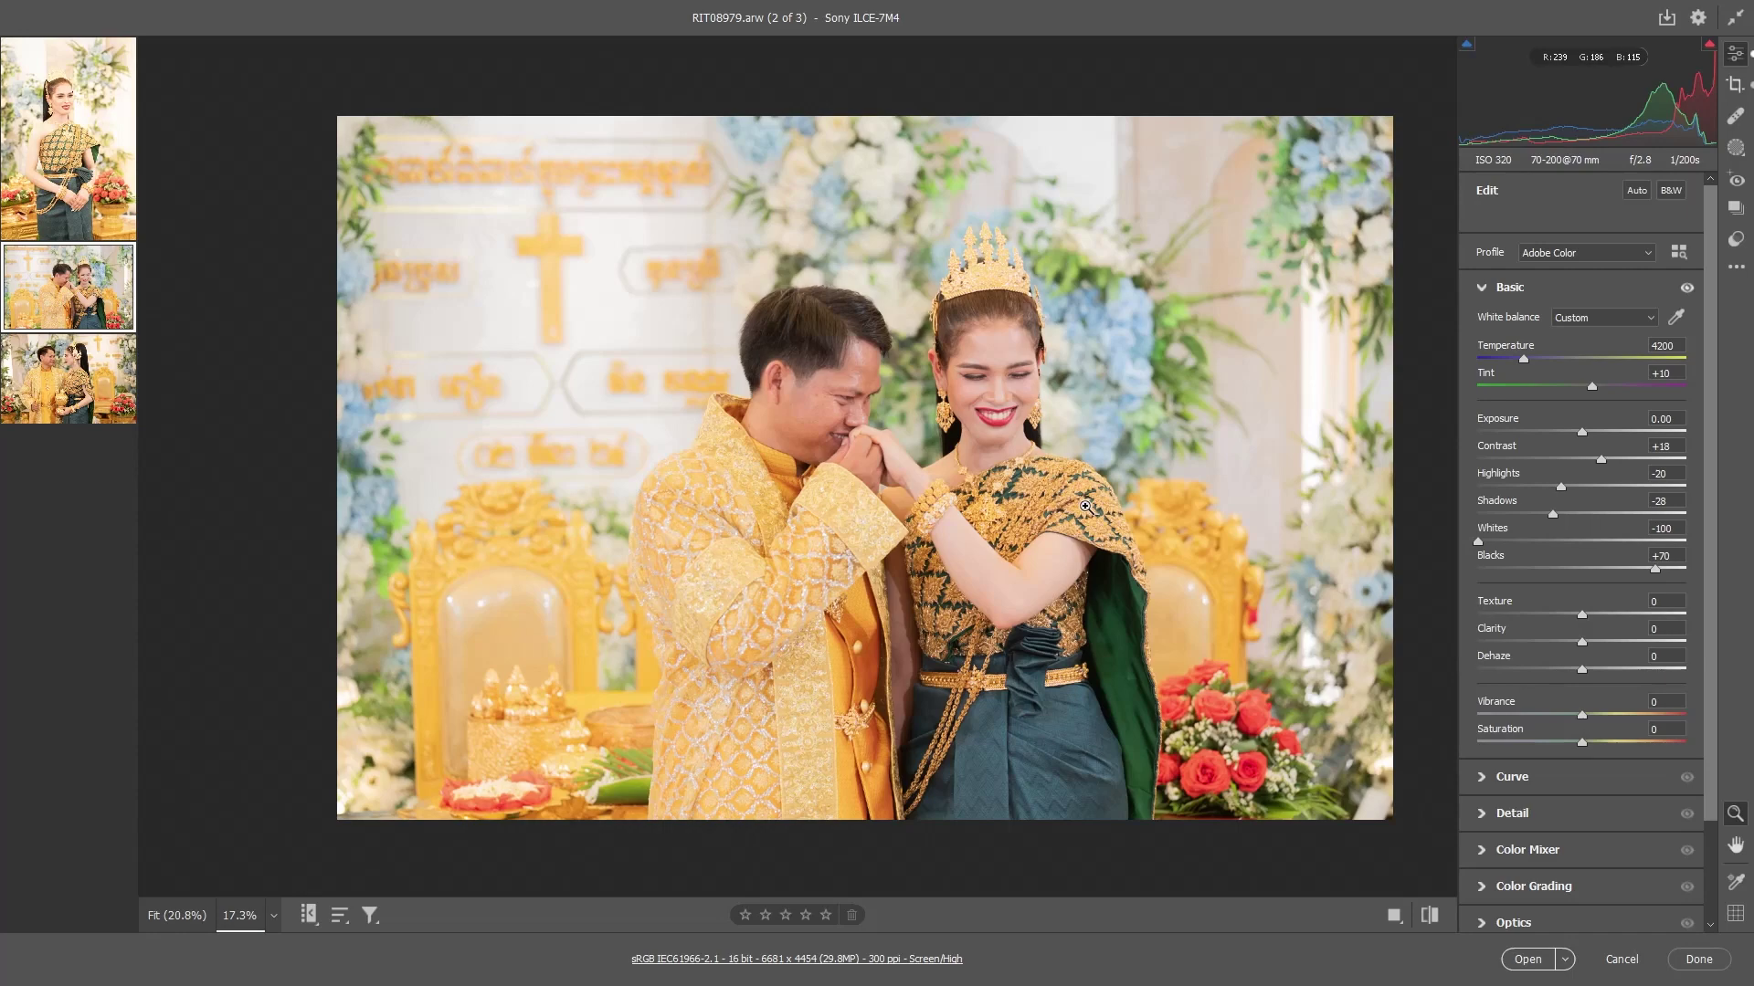
pyautogui.press('q')
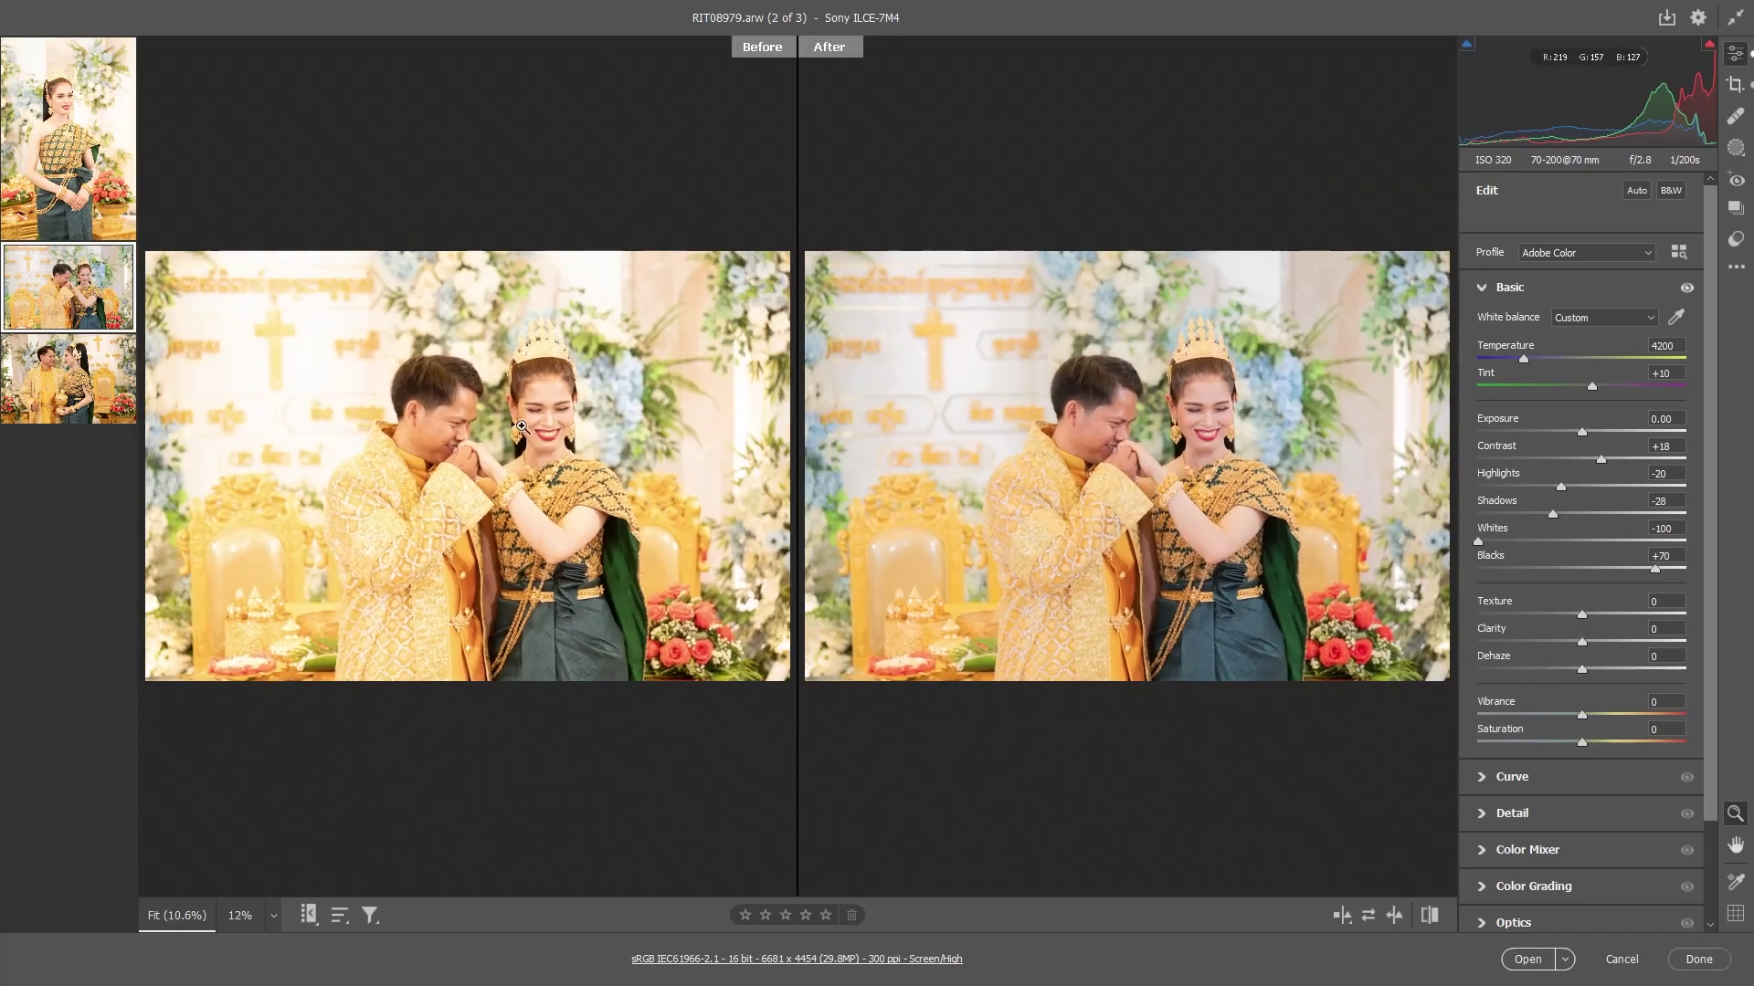
pyautogui.moveTo(1098, 454); pyautogui.dragTo(1223, 441)
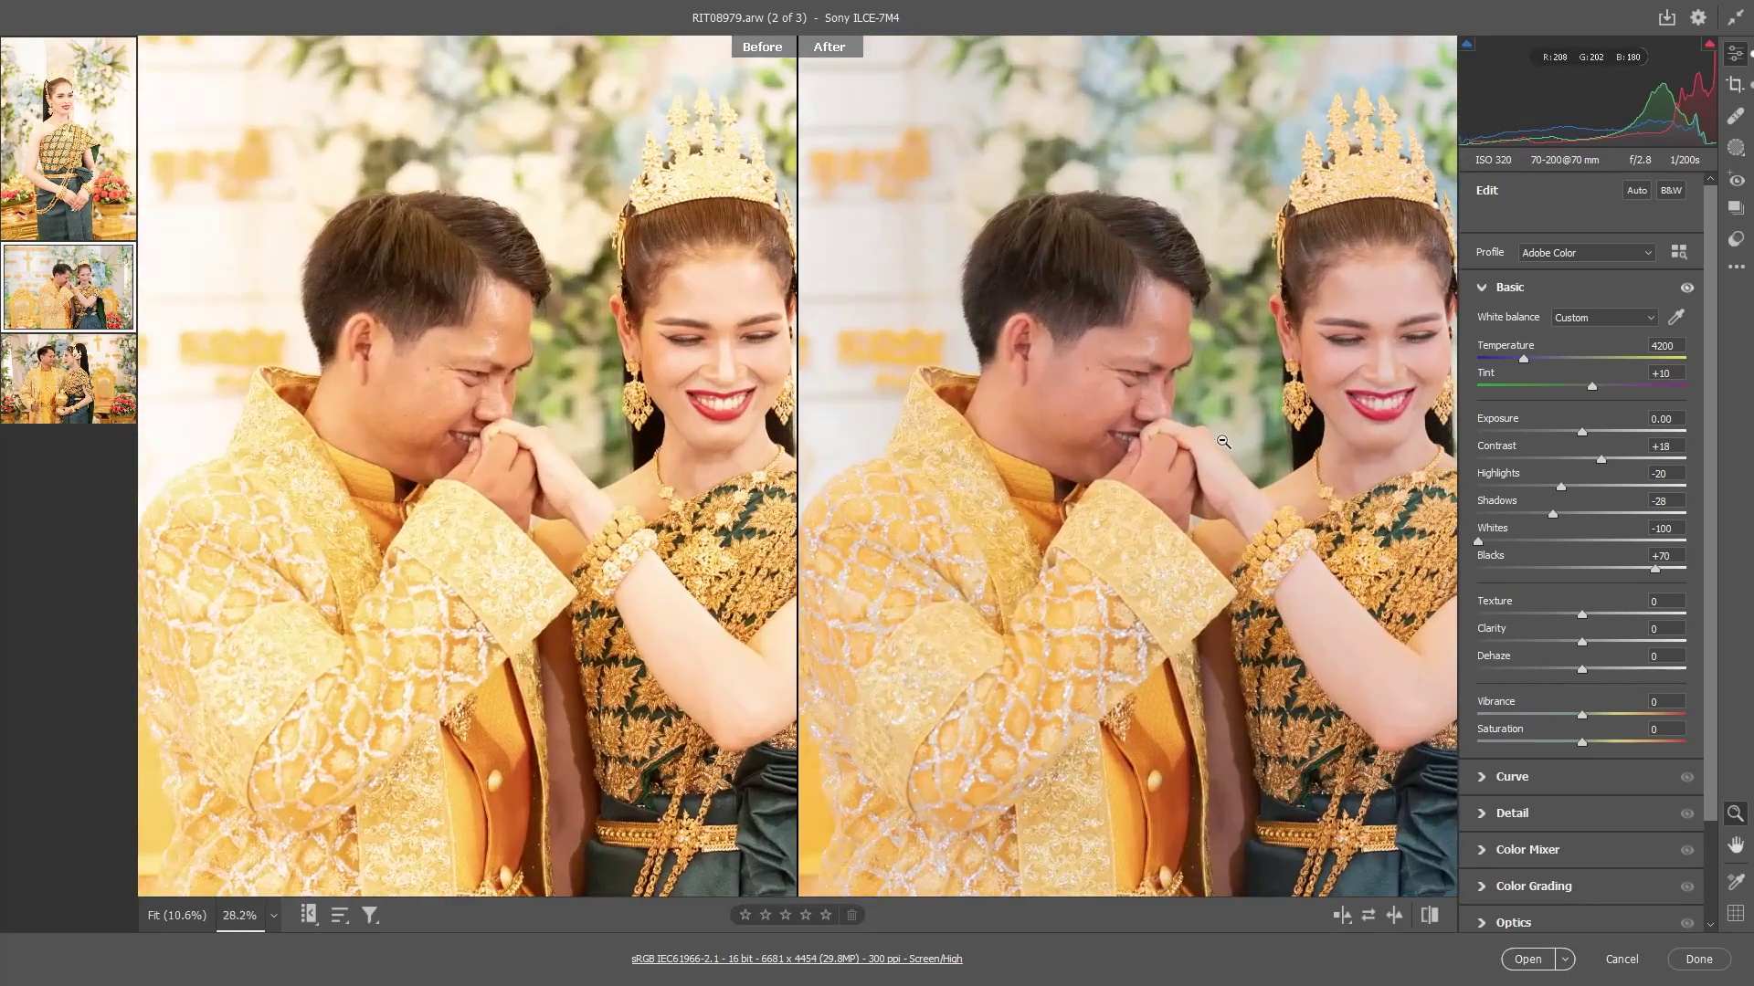
pyautogui.keyDown('alt'); pyautogui.click(1223, 441); pyautogui.keyUp('alt')
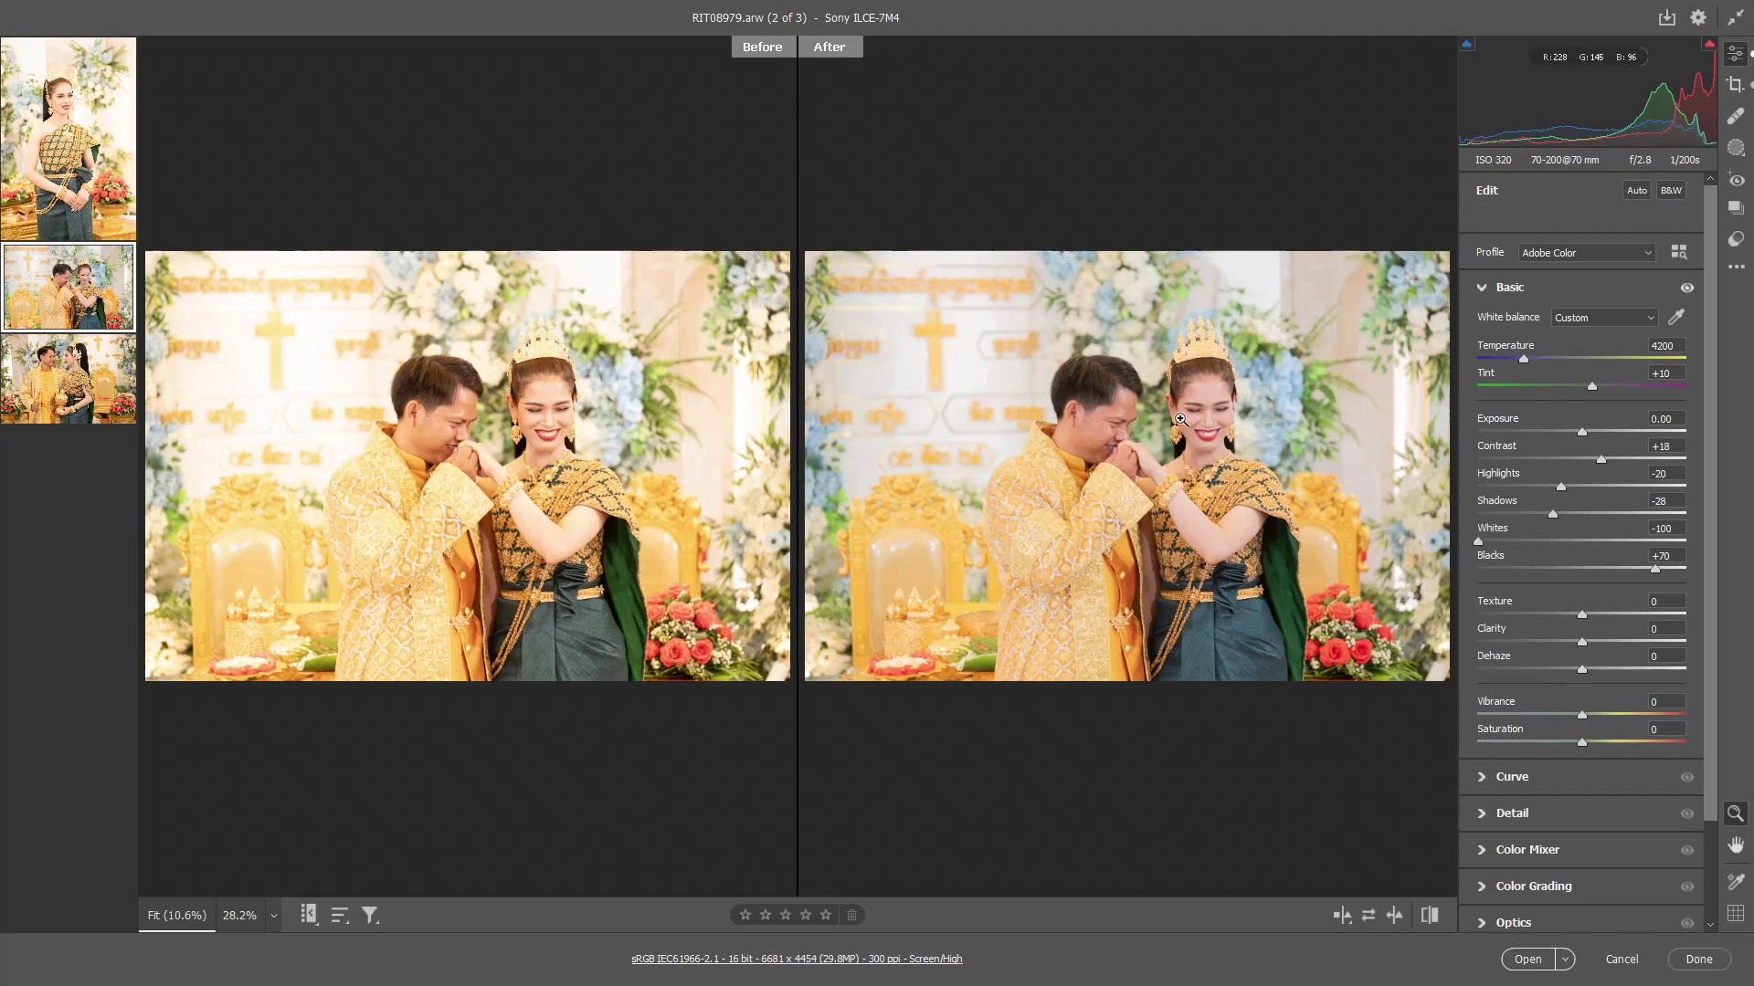
pyautogui.click(1342, 915)
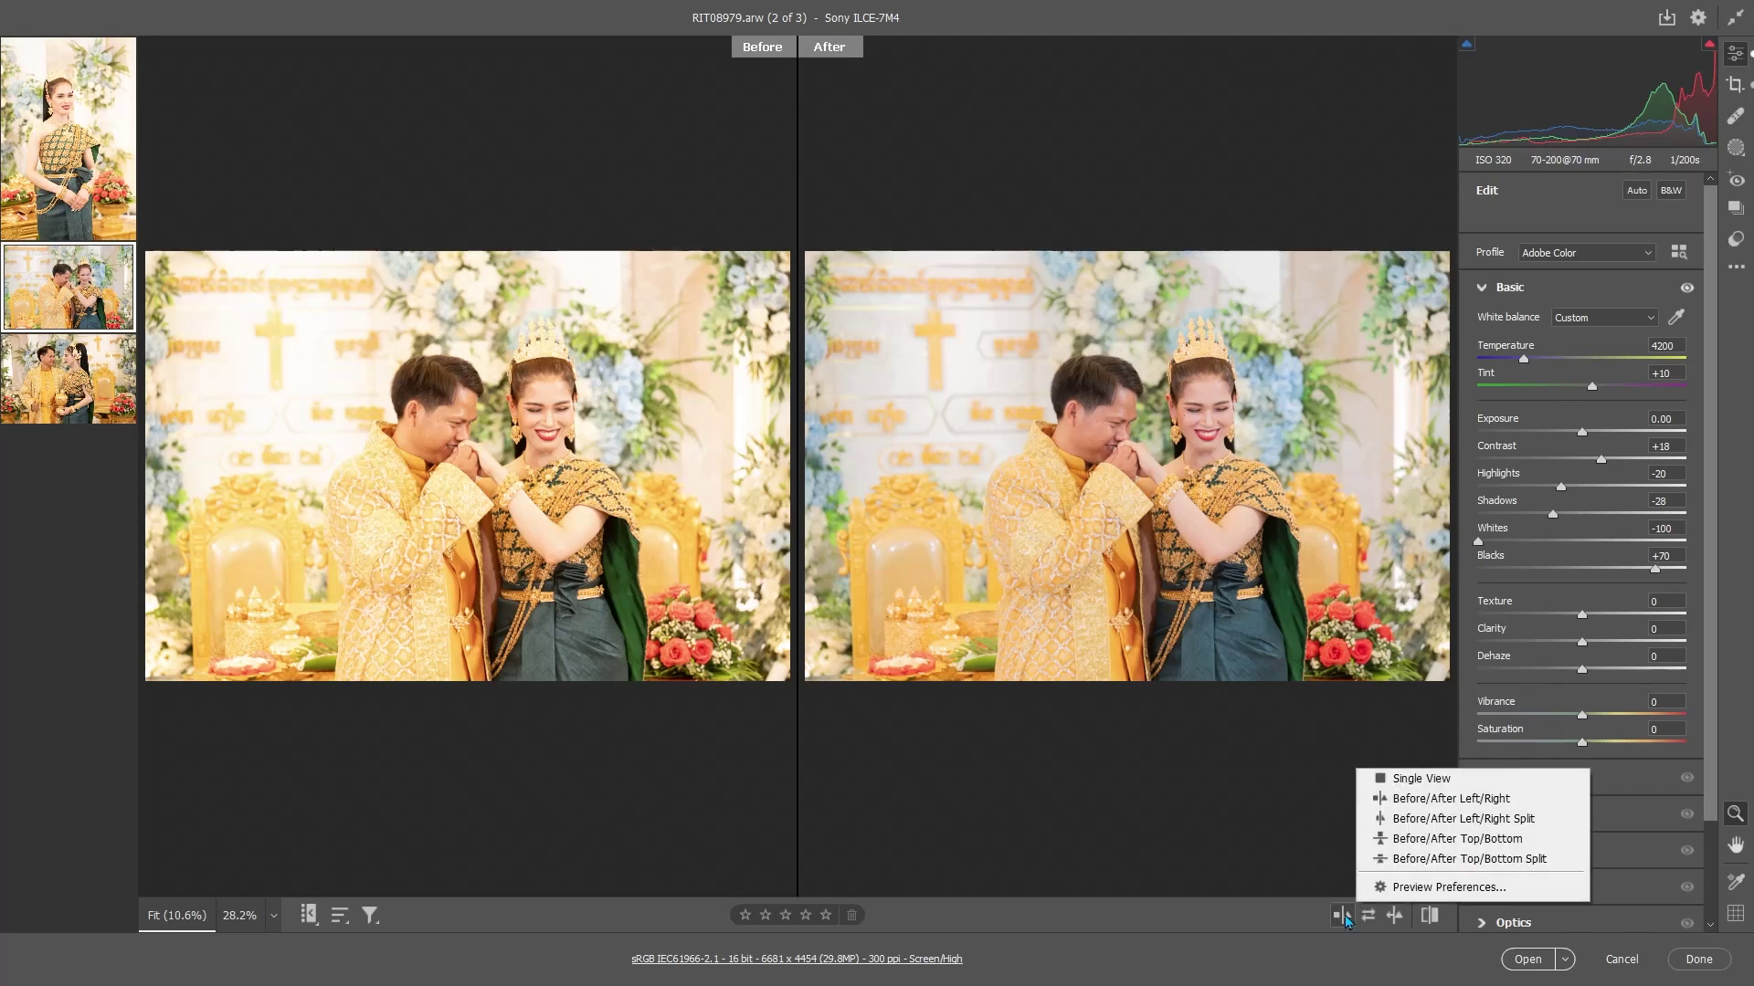
pyautogui.click(1420, 780)
pyautogui.keyDown('alt'); pyautogui.click(975, 370); pyautogui.keyUp('alt')
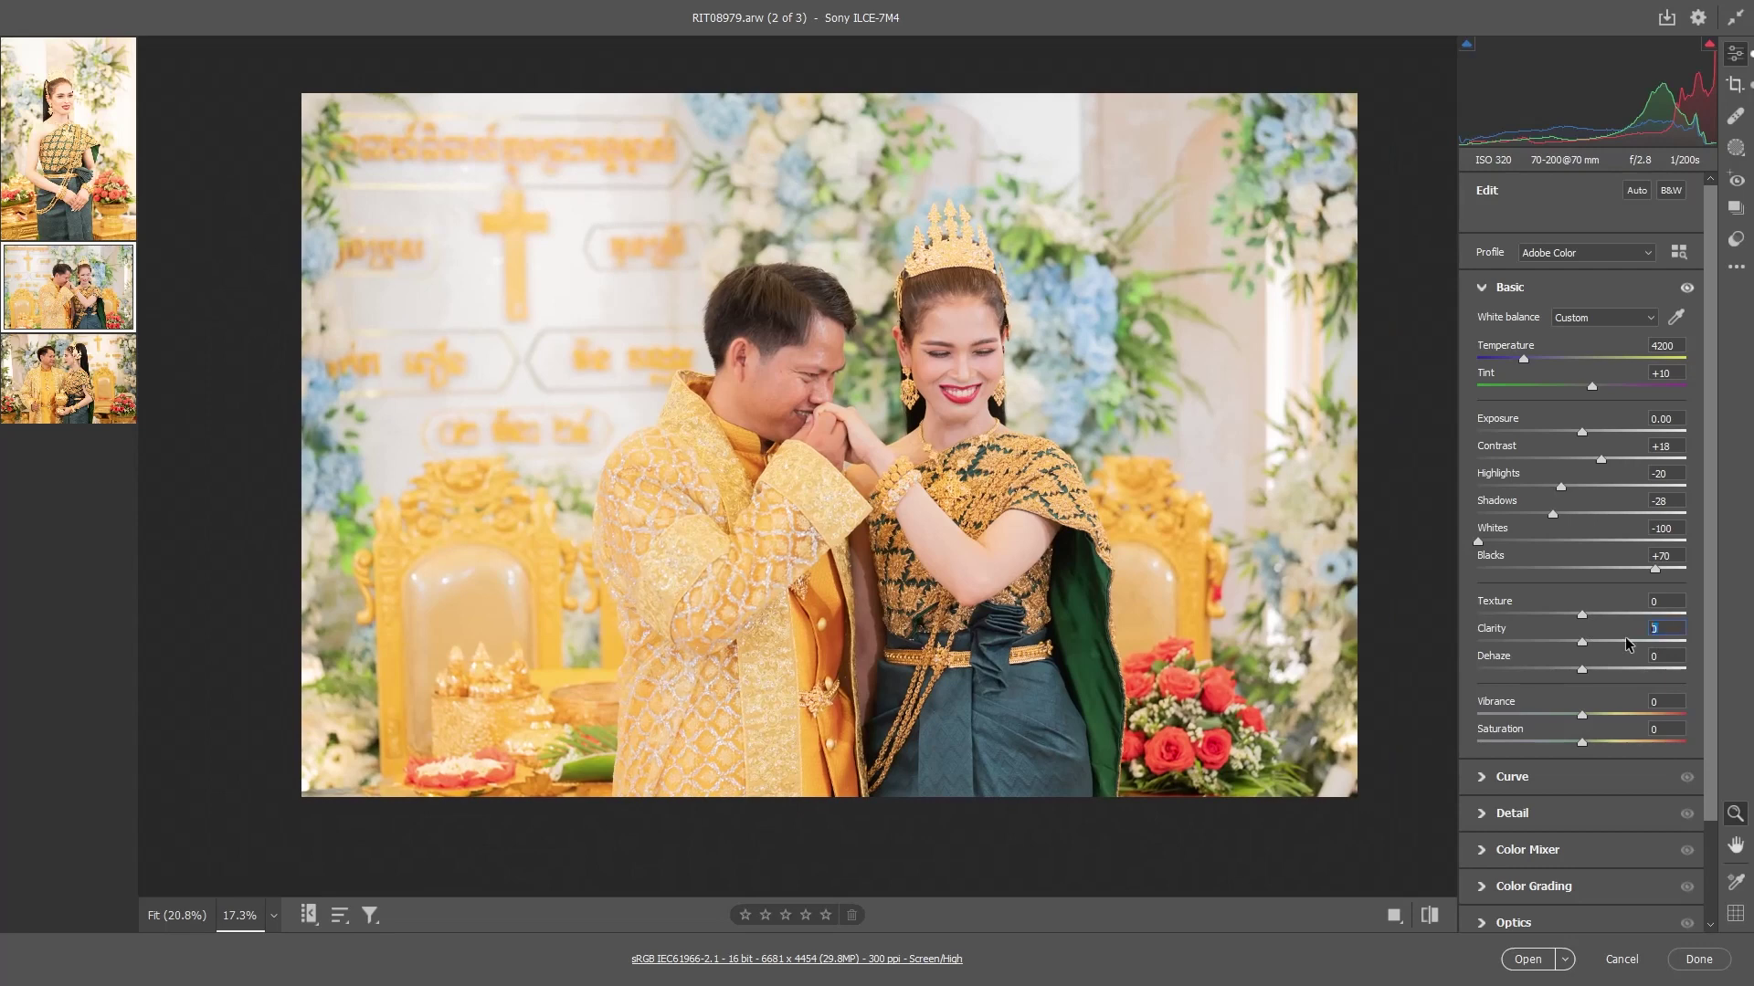
# Set Clarity to 10, Vibrance to +20 and Saturation to +5
pyautogui.write('10')
pyautogui.moveTo(1582, 718); pyautogui.dragTo(1588, 721)
pyautogui.moveTo(1592, 719); pyautogui.dragTo(1586, 720)
pyautogui.moveTo(1600, 720); pyautogui.dragTo(1597, 720)
pyautogui.moveTo(1604, 724); pyautogui.dragTo(1601, 725)
pyautogui.click(1587, 741)
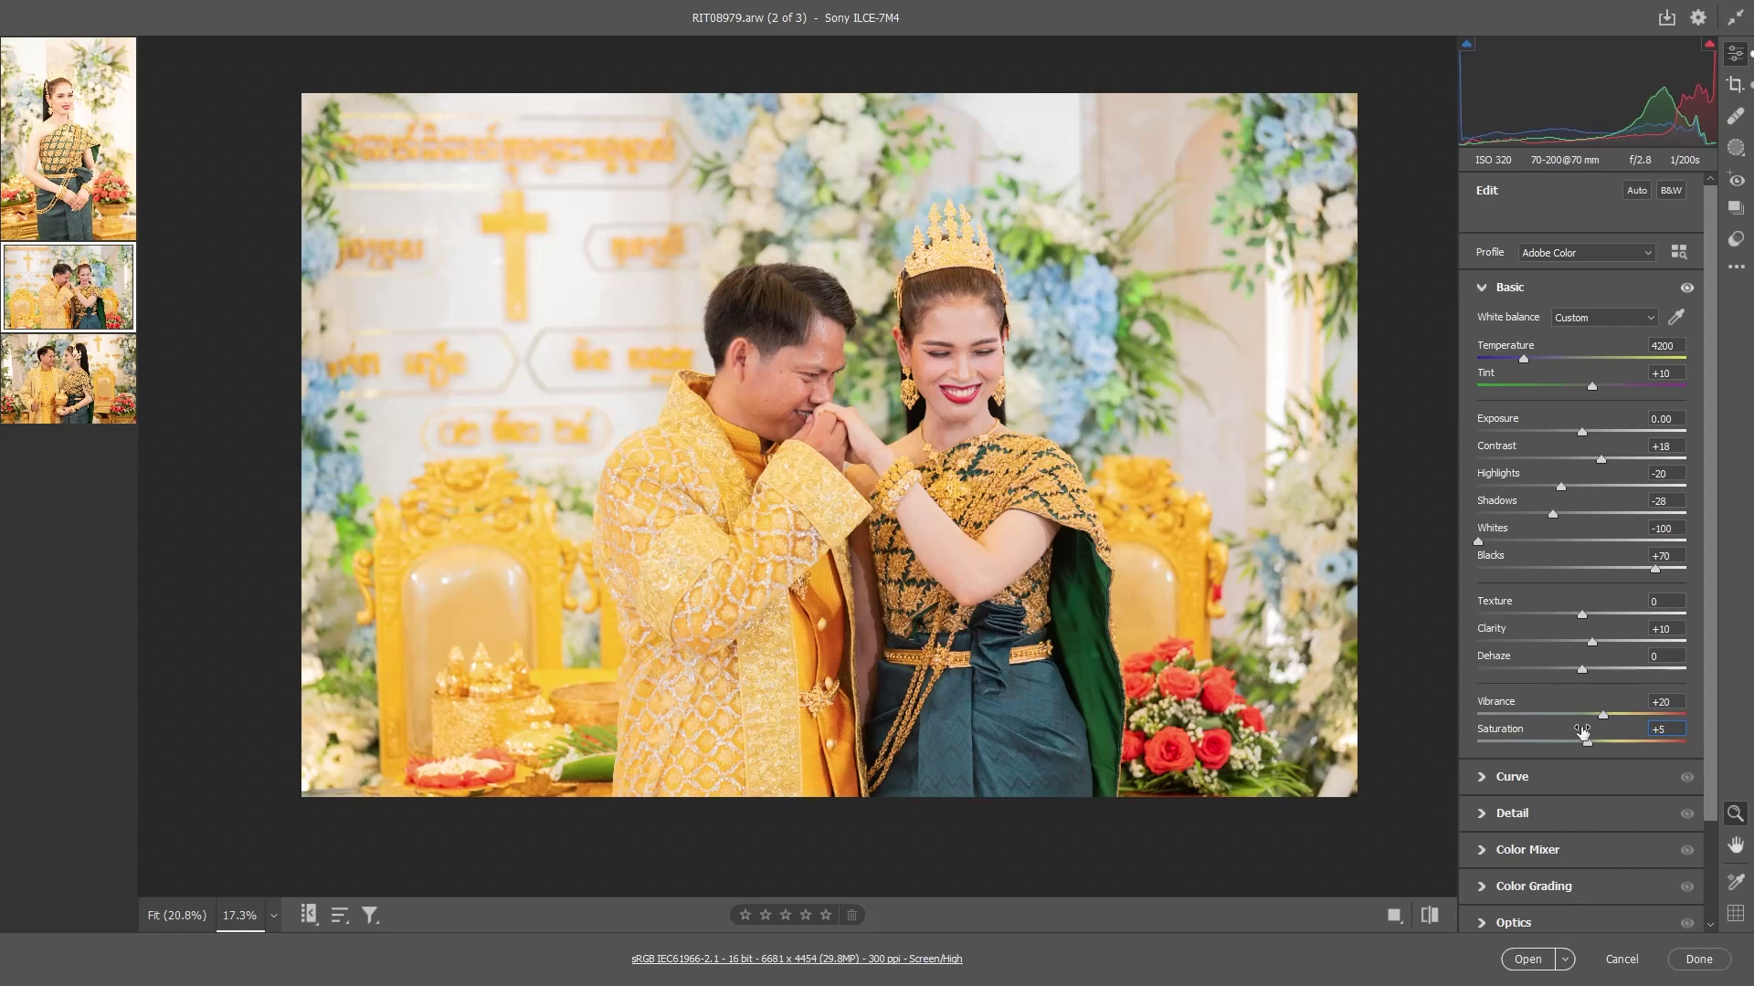
pyautogui.click(1535, 782)
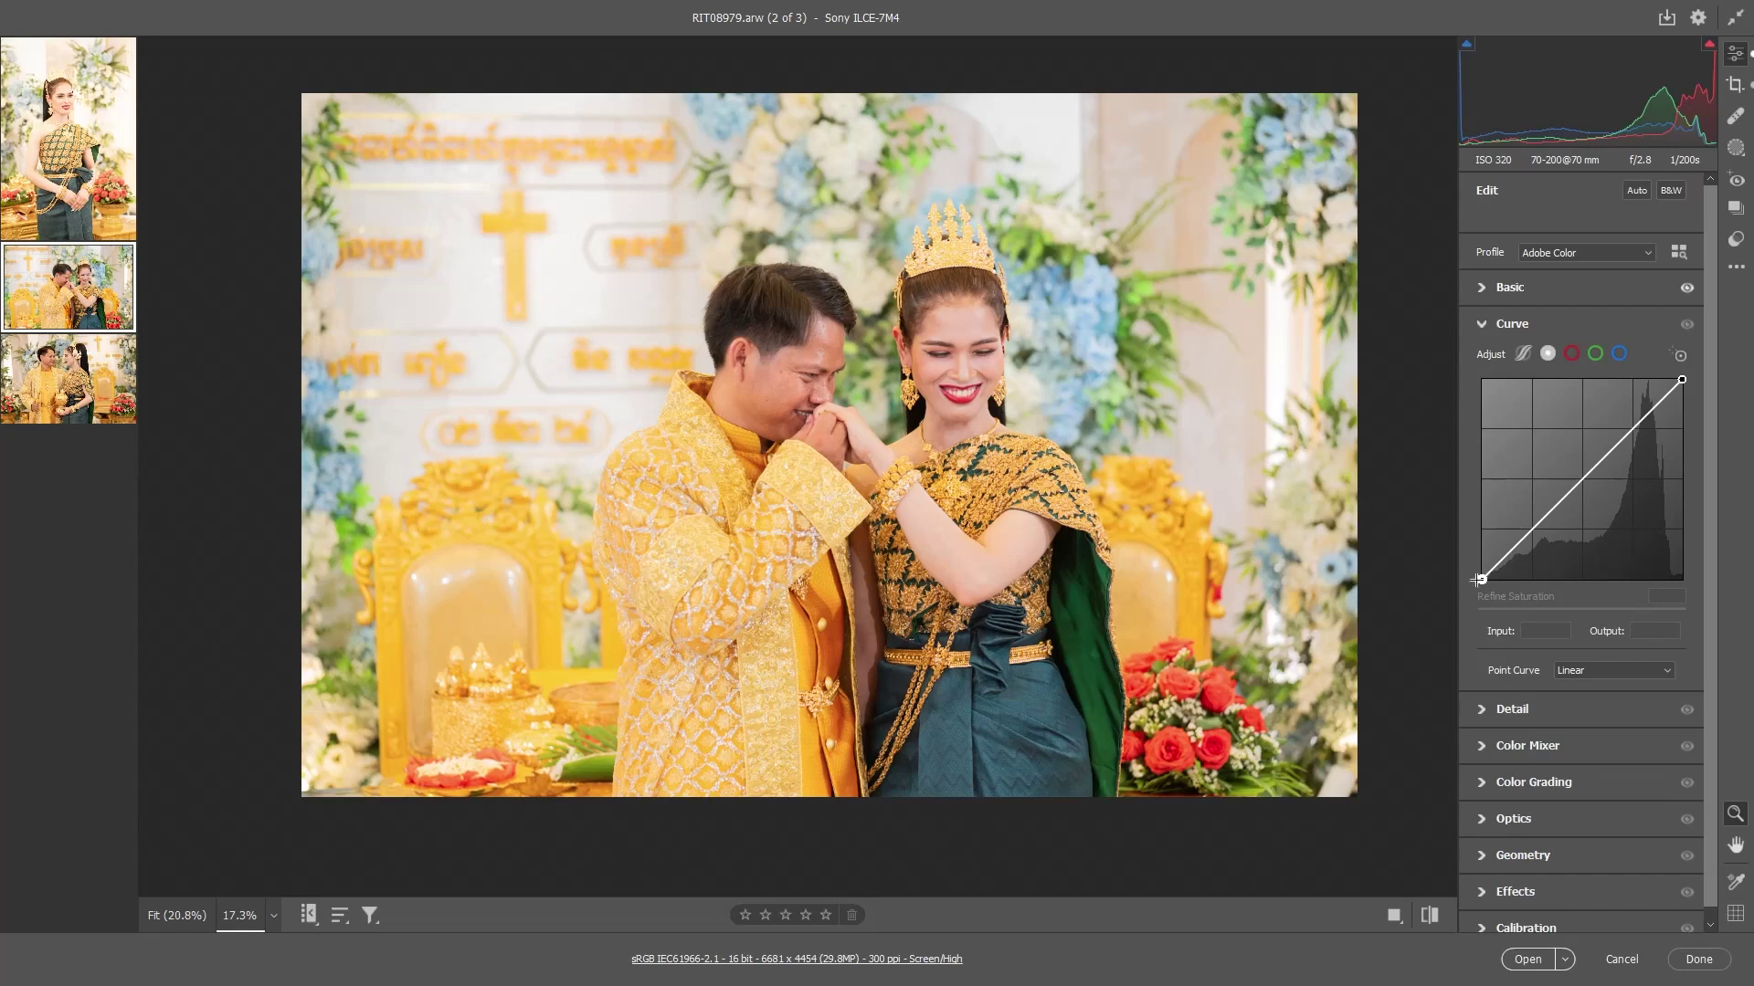
# Add shadow, midtone and highlight points to the point curve and lift the black point
pyautogui.click(1533, 528)
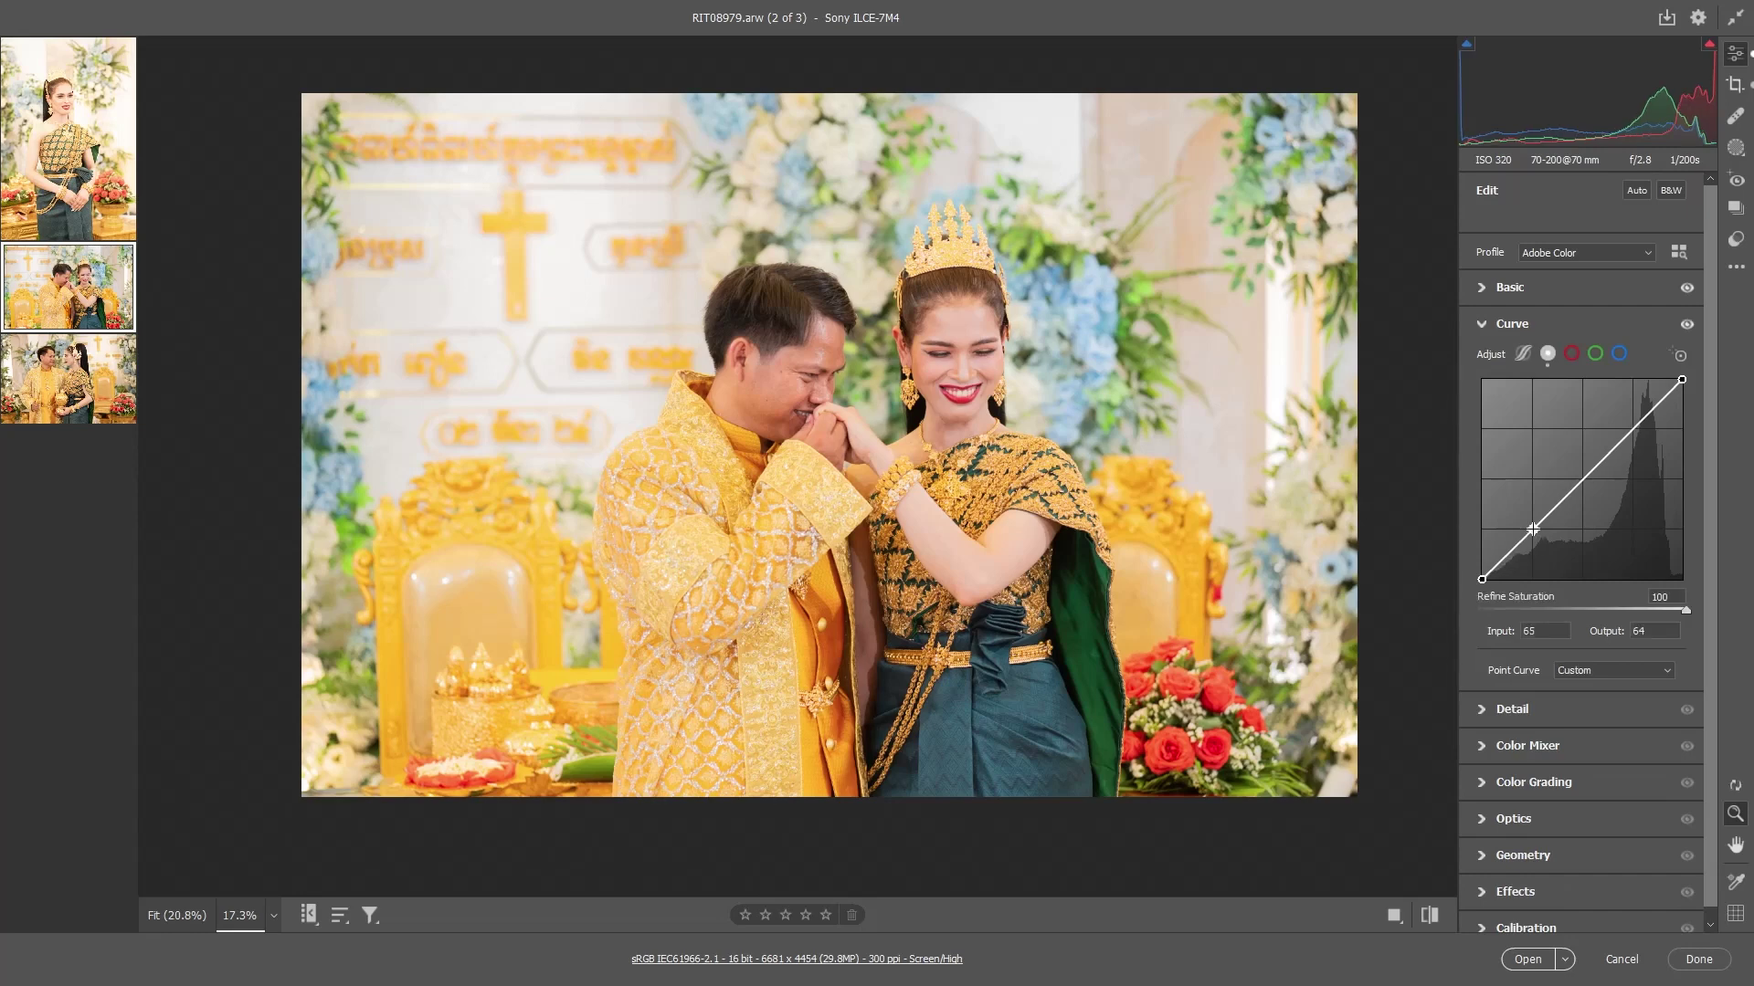
pyautogui.click(1583, 476)
pyautogui.click(1631, 428)
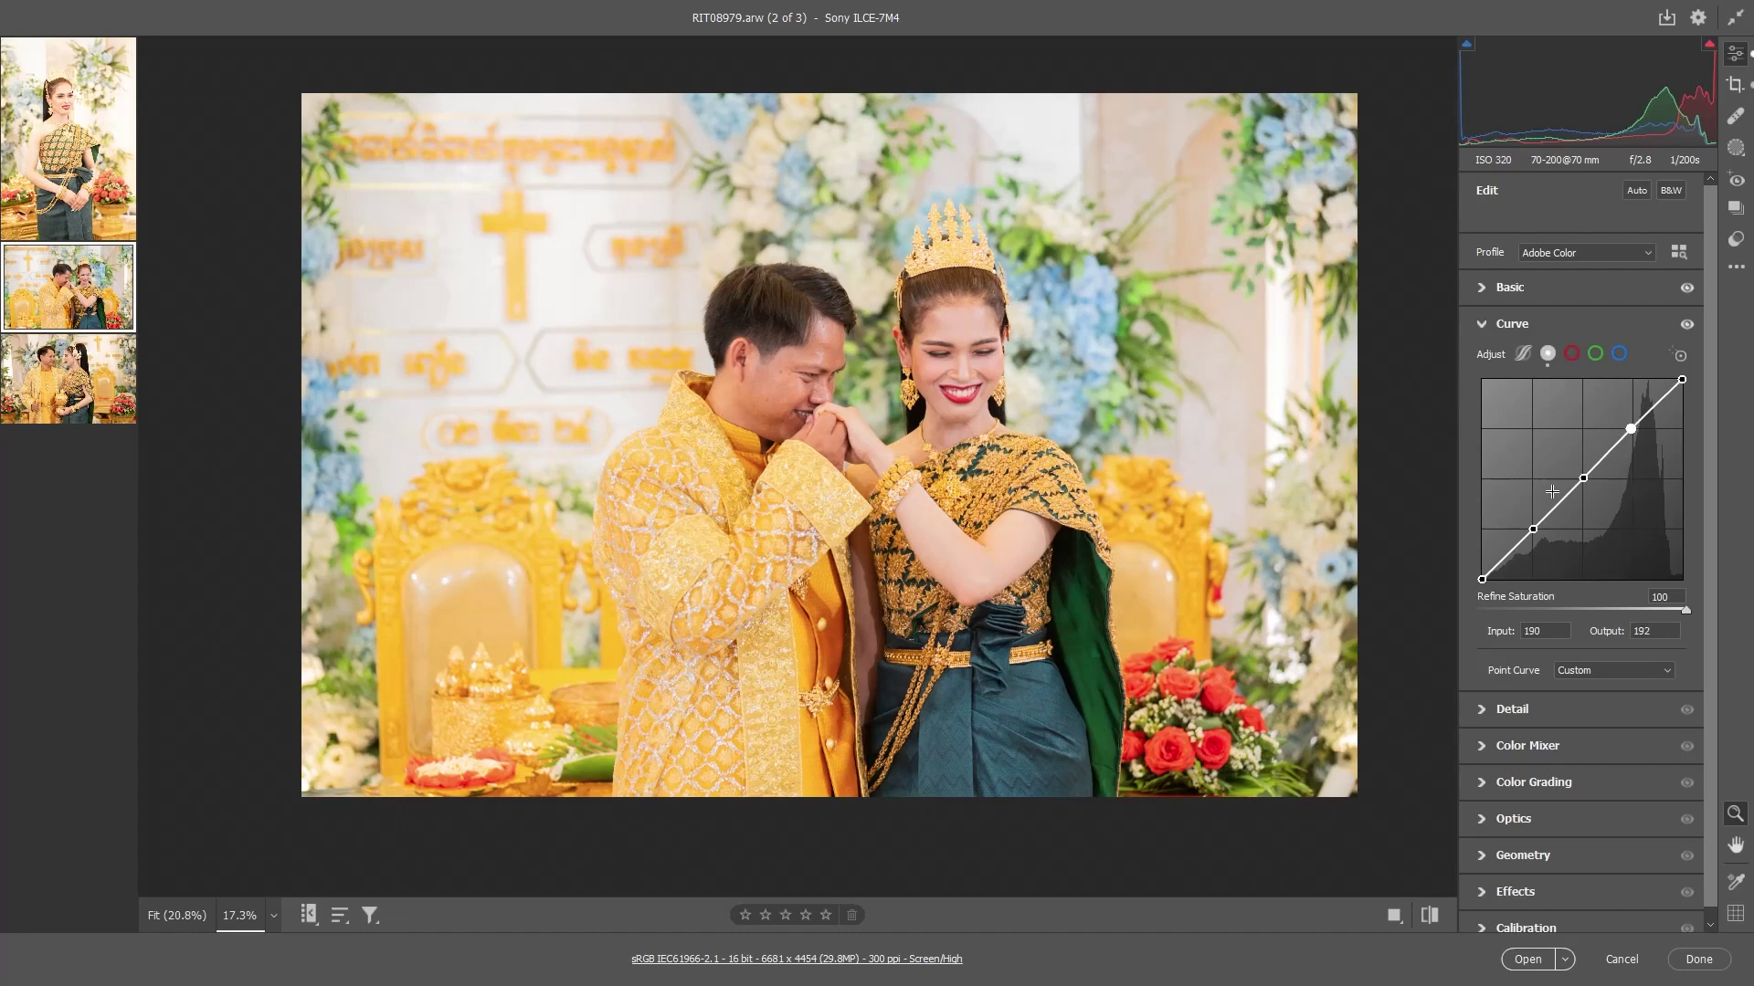
pyautogui.click(1481, 579)
pyautogui.moveTo(1482, 579); pyautogui.dragTo(1482, 568)
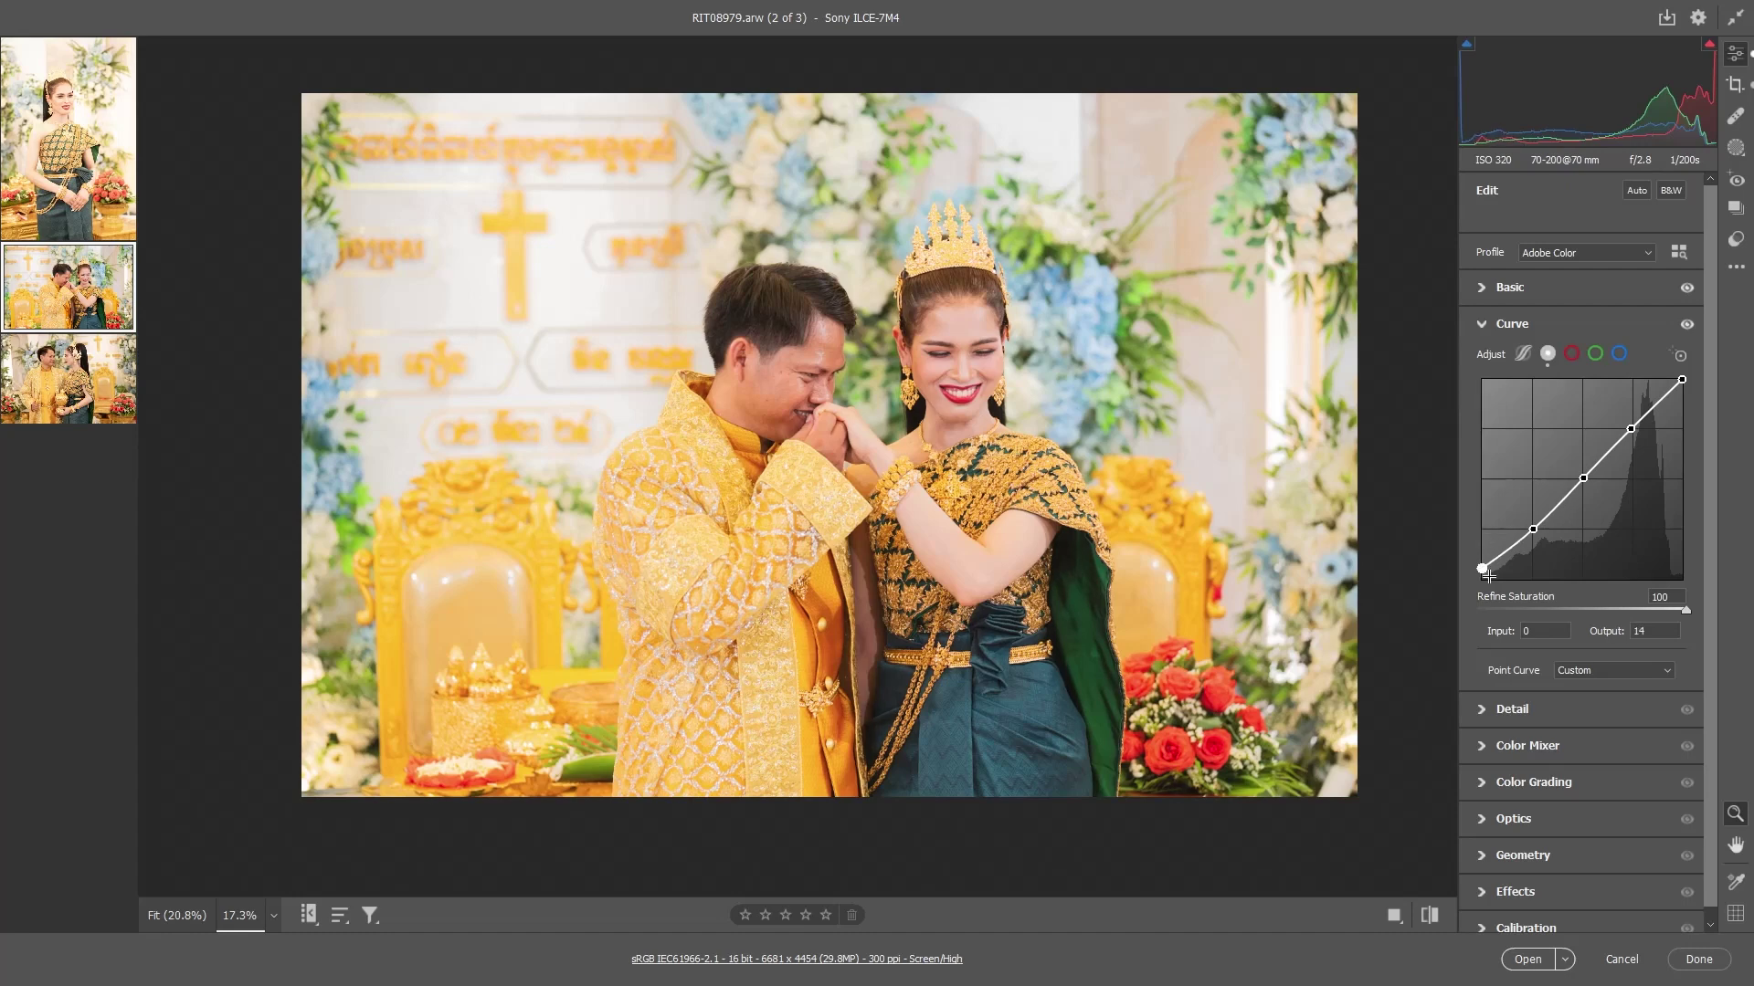
# Fine-tune the curve points and lower the white point to output 242
pyautogui.moveTo(1534, 528); pyautogui.dragTo(1530, 532)
pyautogui.moveTo(1530, 531); pyautogui.dragTo(1532, 532)
pyautogui.moveTo(1582, 478); pyautogui.dragTo(1575, 479)
pyautogui.moveTo(1682, 380); pyautogui.dragTo(1682, 395)
pyautogui.scroll(-3, 1078, 417)
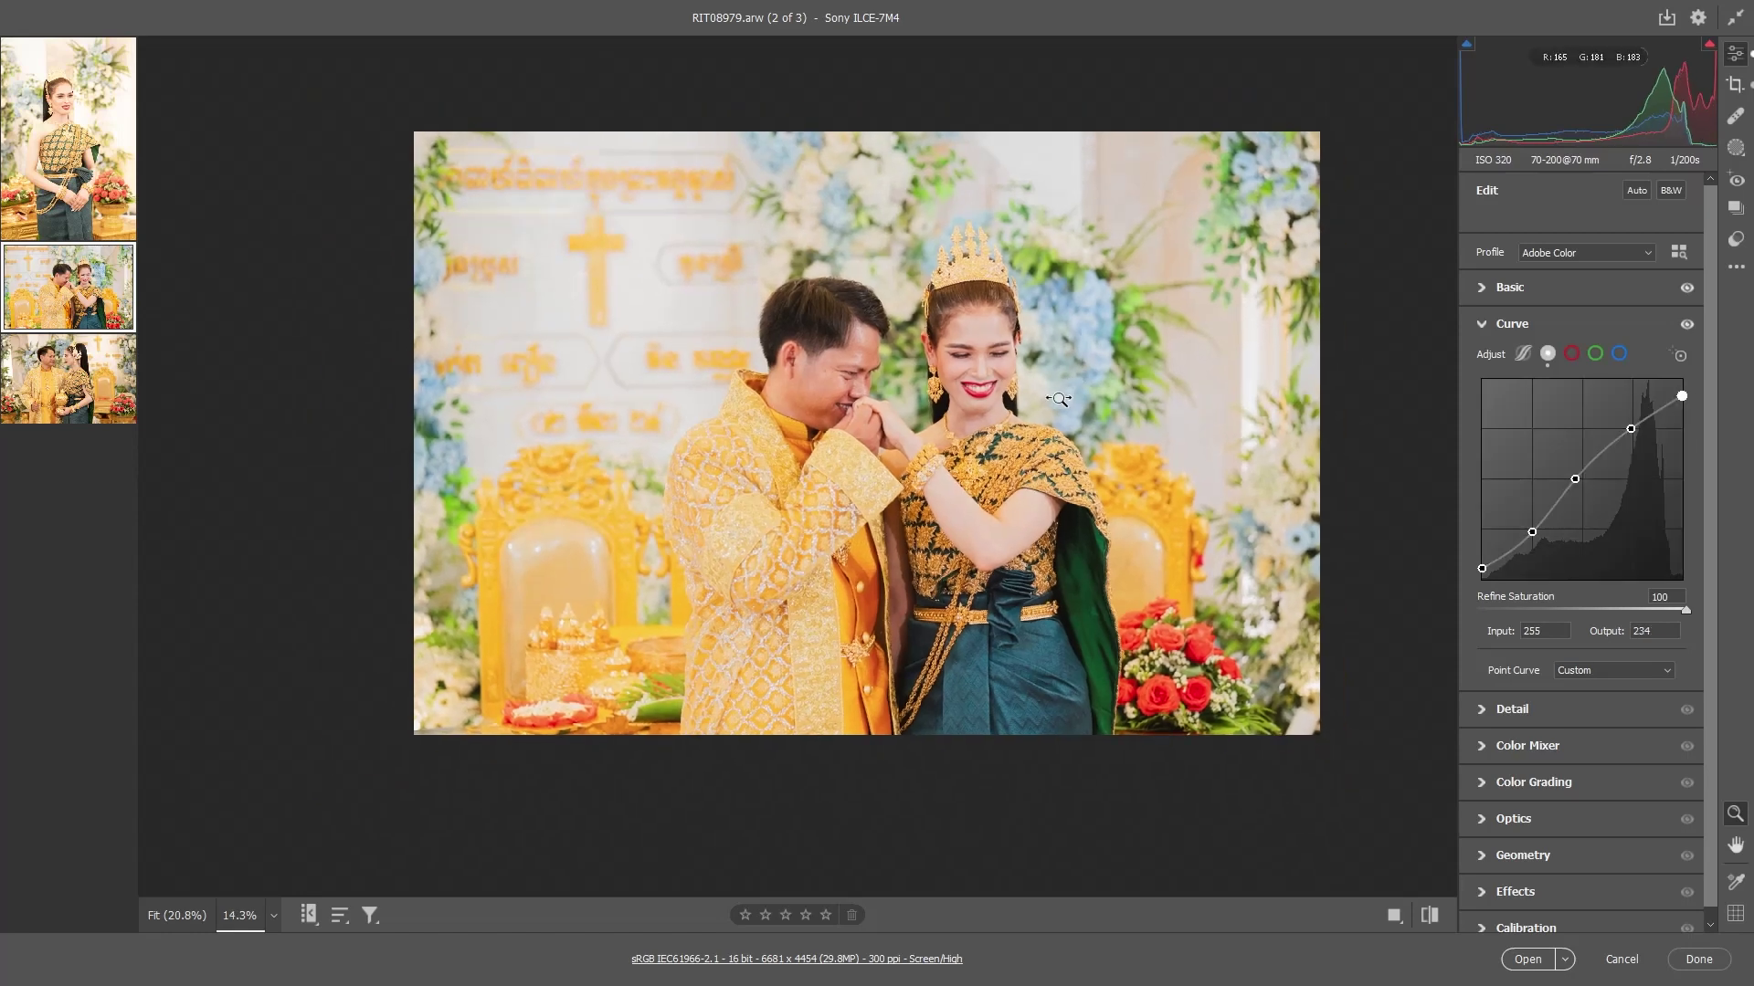
pyautogui.scroll(2, 1077, 418)
pyautogui.scroll(-1, 1070, 393)
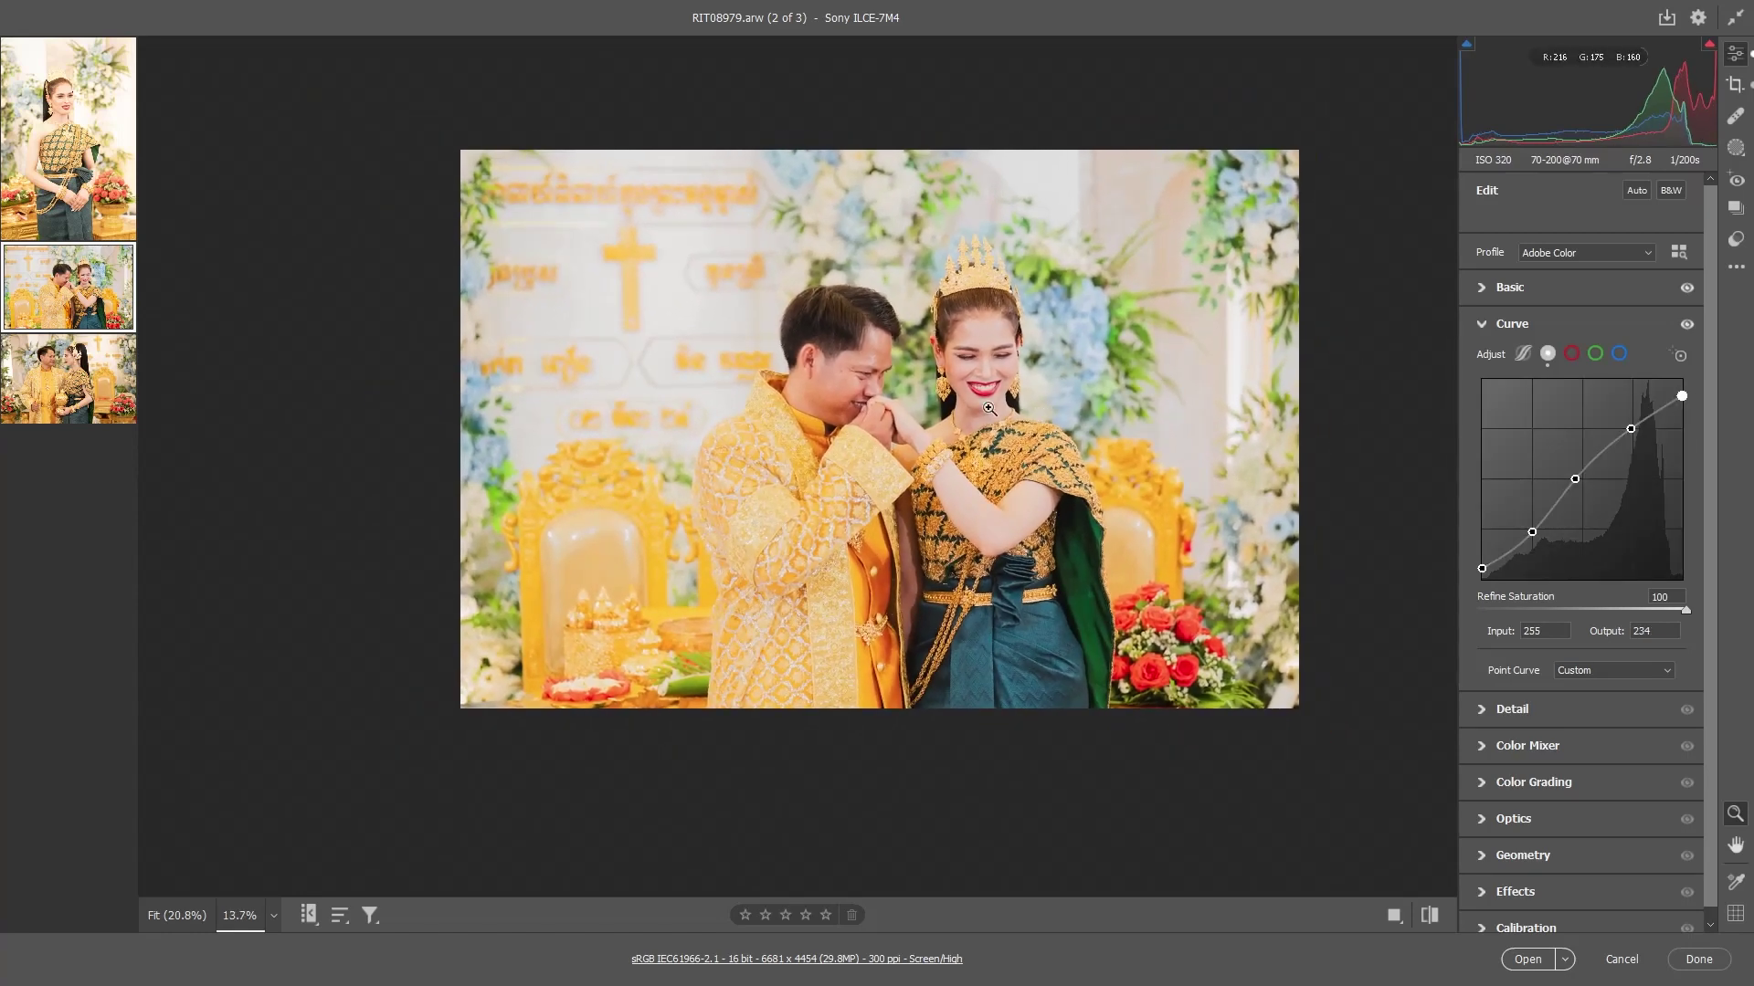
pyautogui.scroll(1, 955, 408)
pyautogui.scroll(1, 979, 409)
pyautogui.moveTo(1682, 395); pyautogui.dragTo(1682, 389)
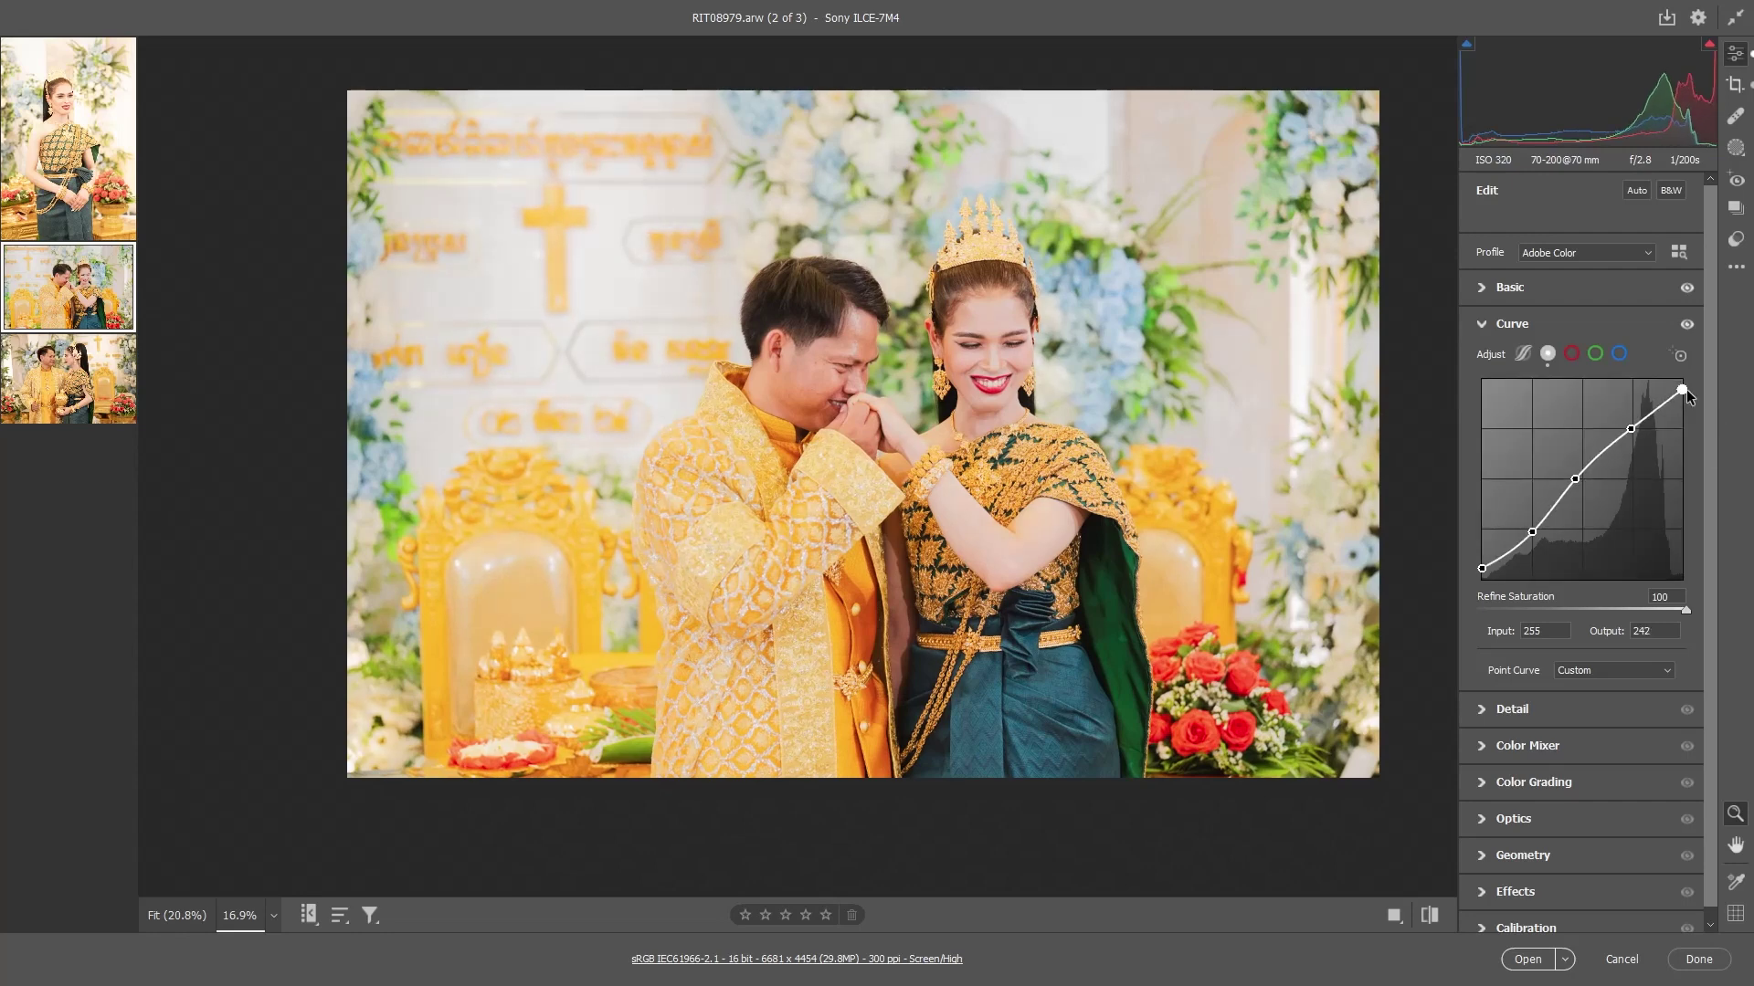
pyautogui.scroll(-1, 1062, 397)
pyautogui.scroll(-1, 1062, 398)
pyautogui.scroll(1, 1062, 397)
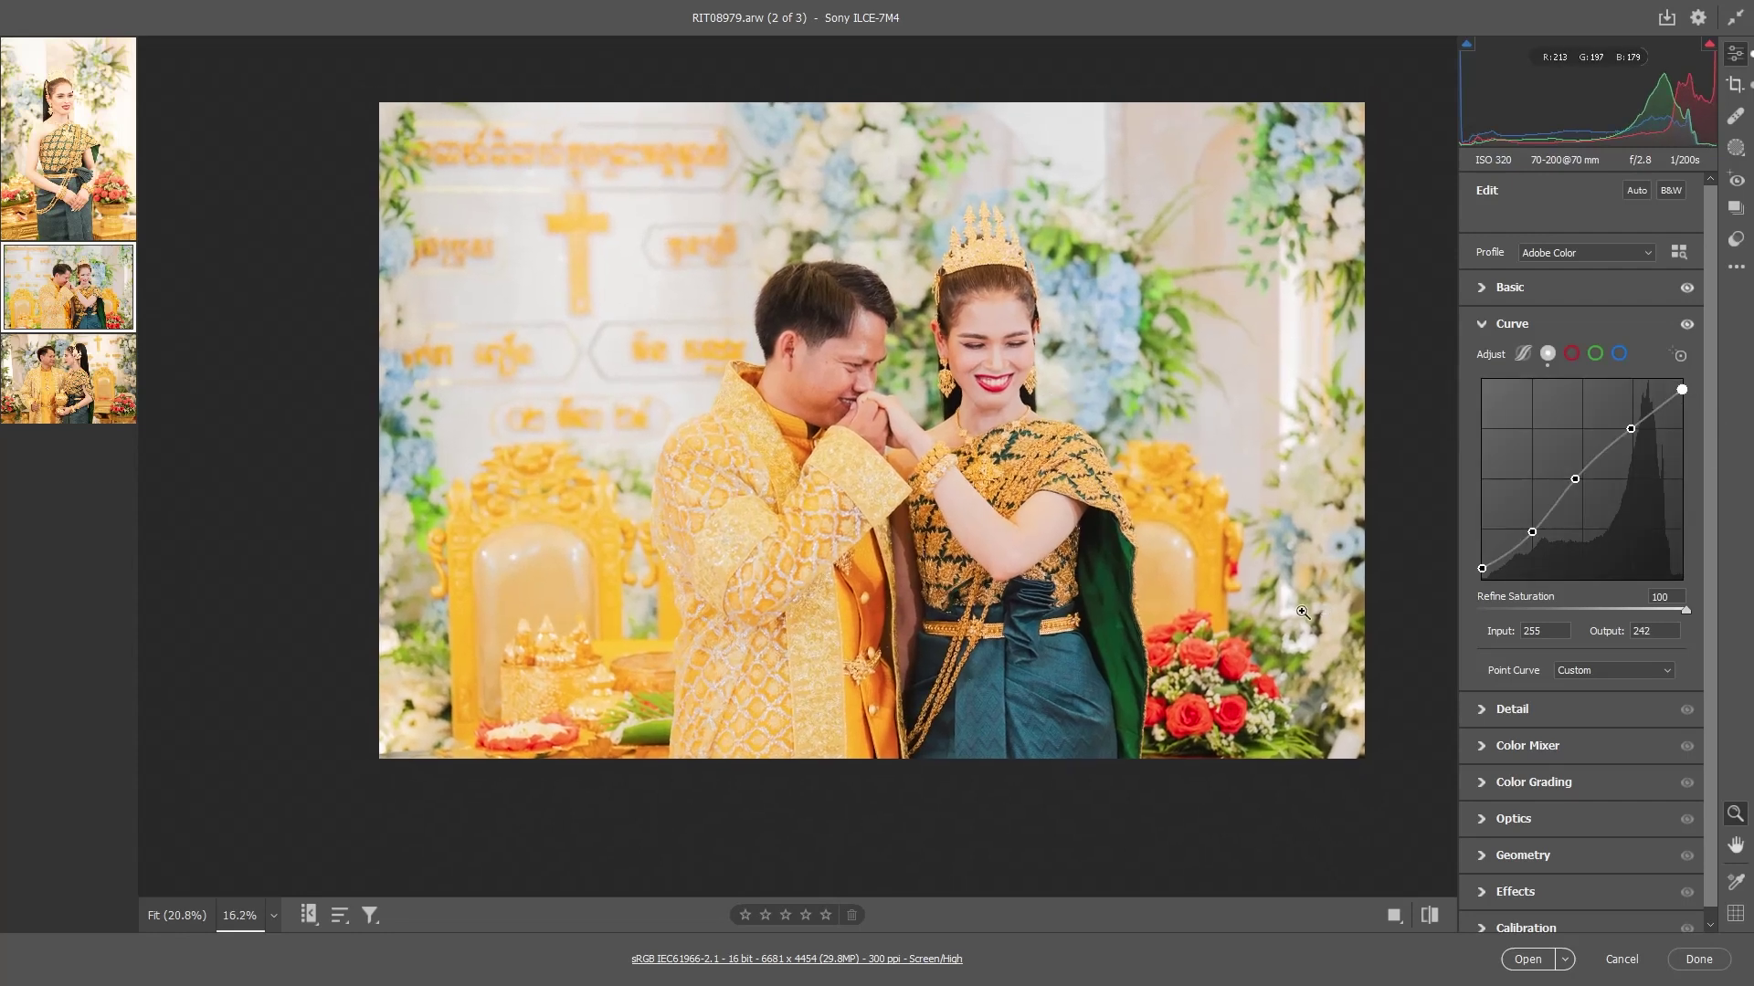
pyautogui.click(1551, 712)
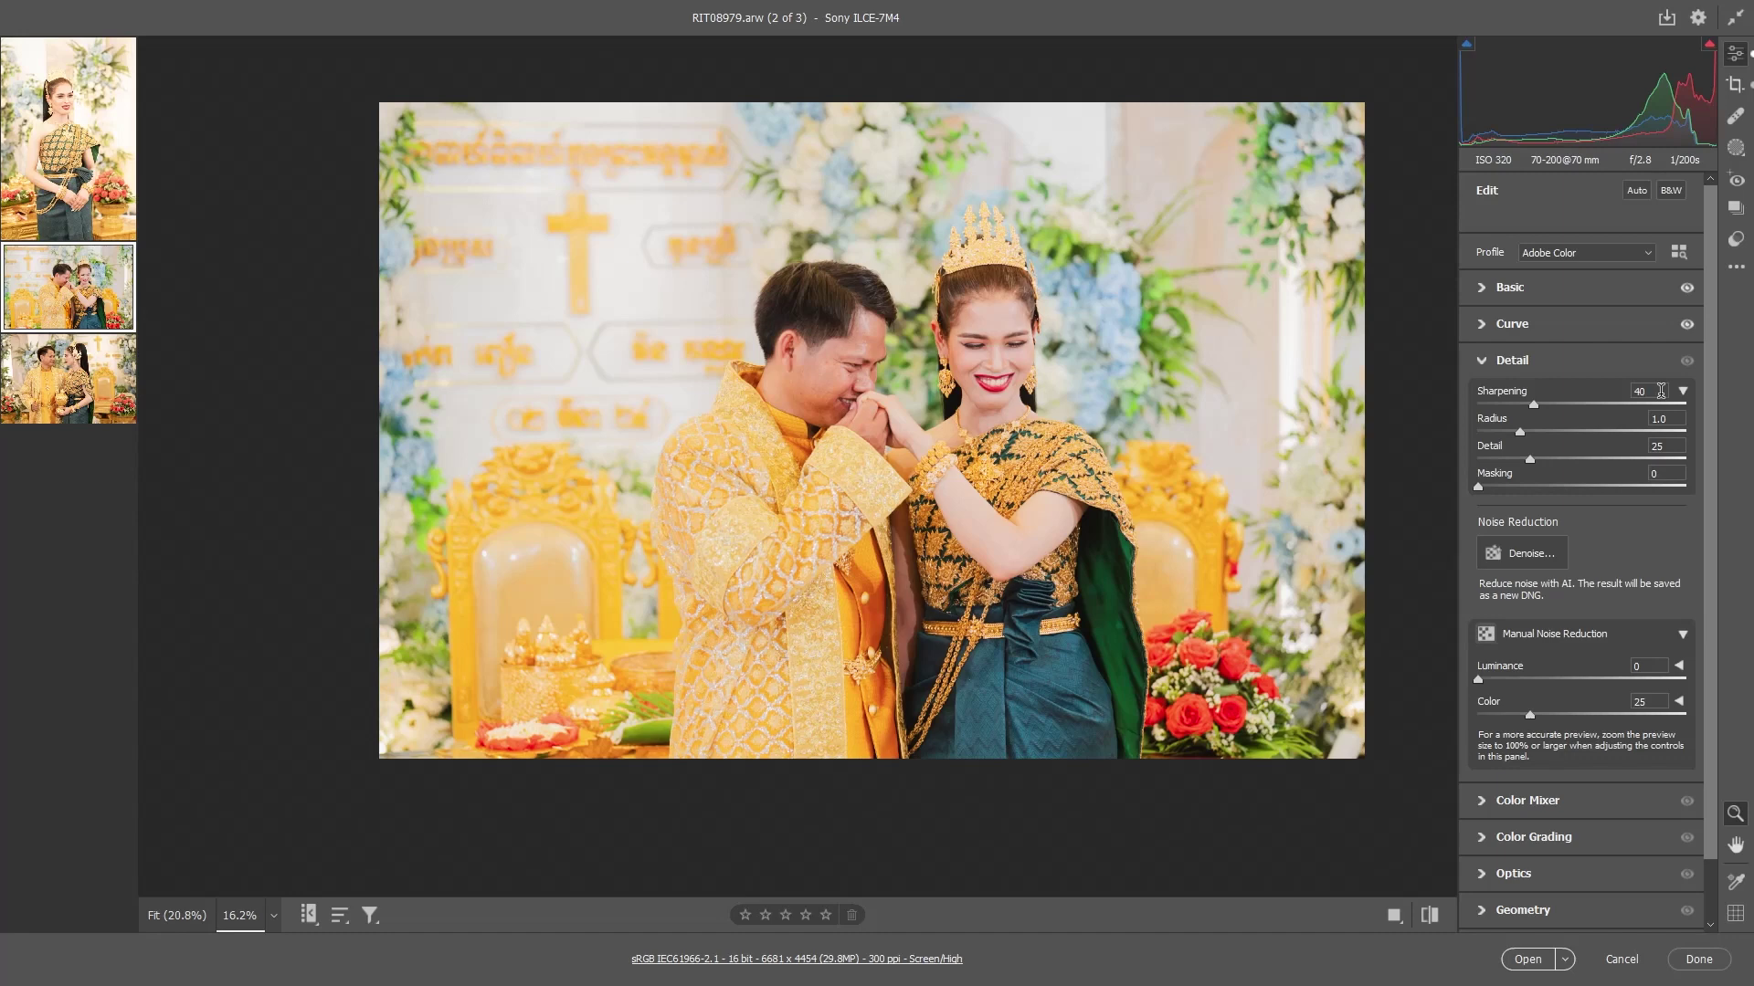
# Raise the Detail sharpening amount from 40 to 80, then collapse the Detail panel
pyautogui.click(1661, 391)
pyautogui.press('Return')
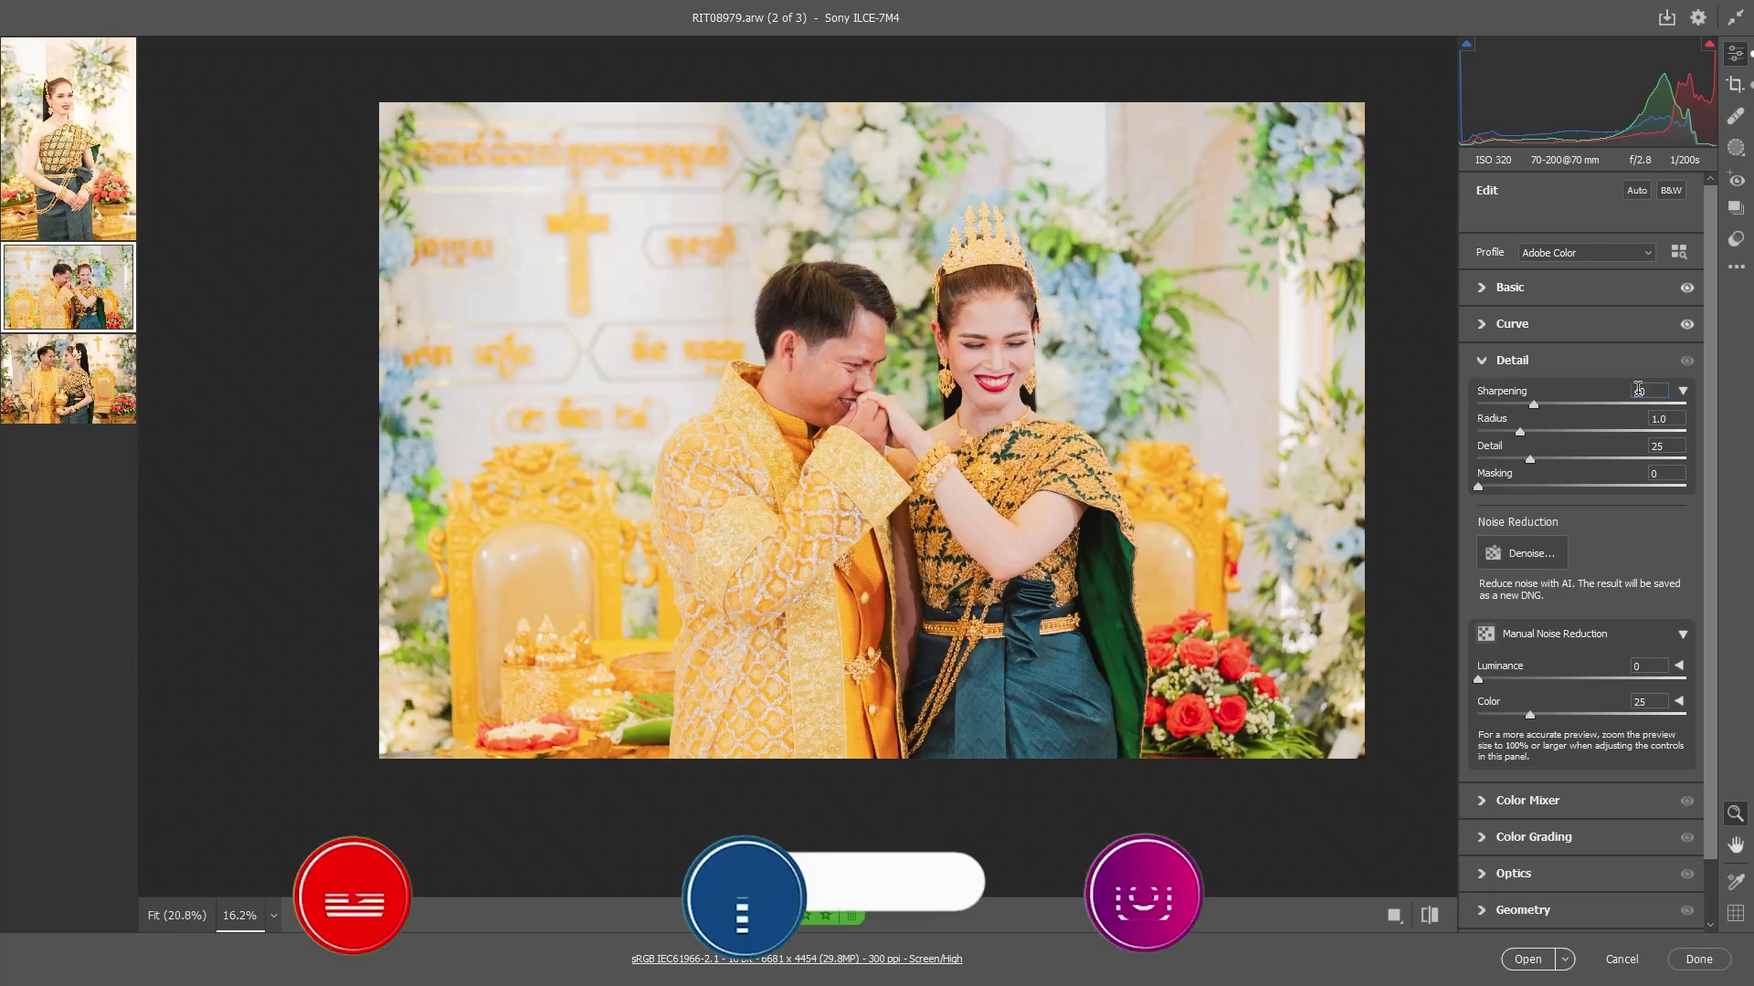
pyautogui.click(1633, 392)
pyautogui.write('80')
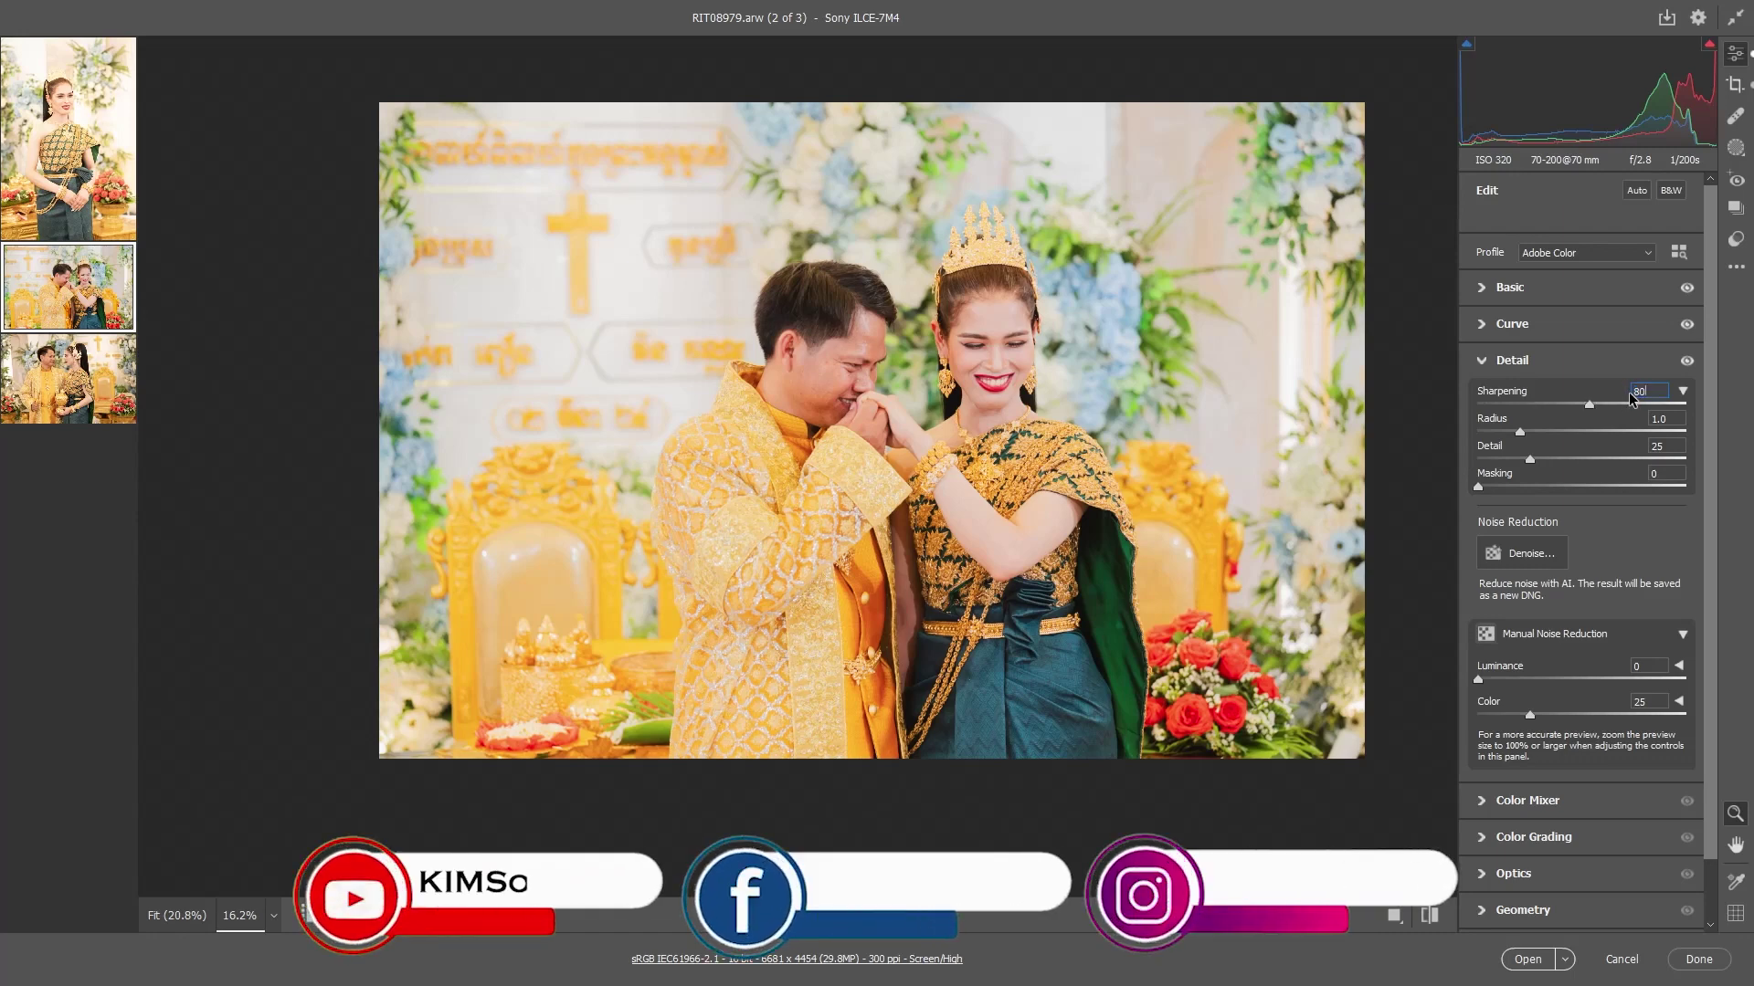
pyautogui.scroll(-1, 1064, 320)
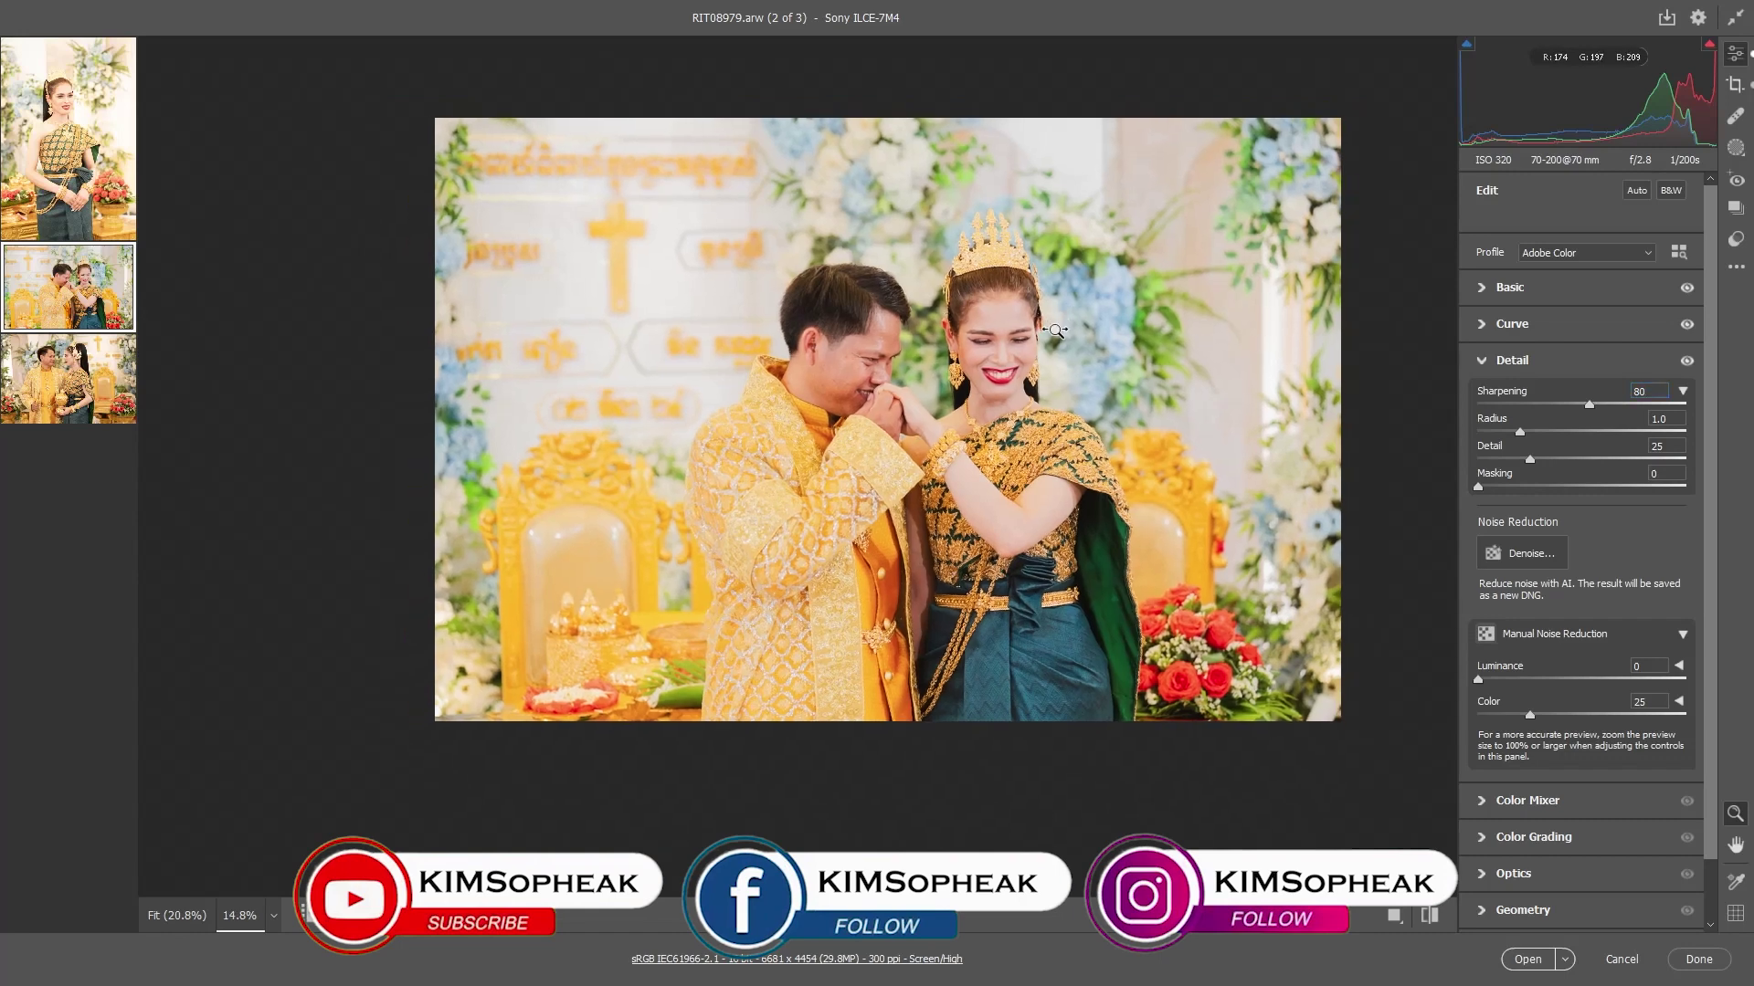
pyautogui.scroll(2, 1062, 348)
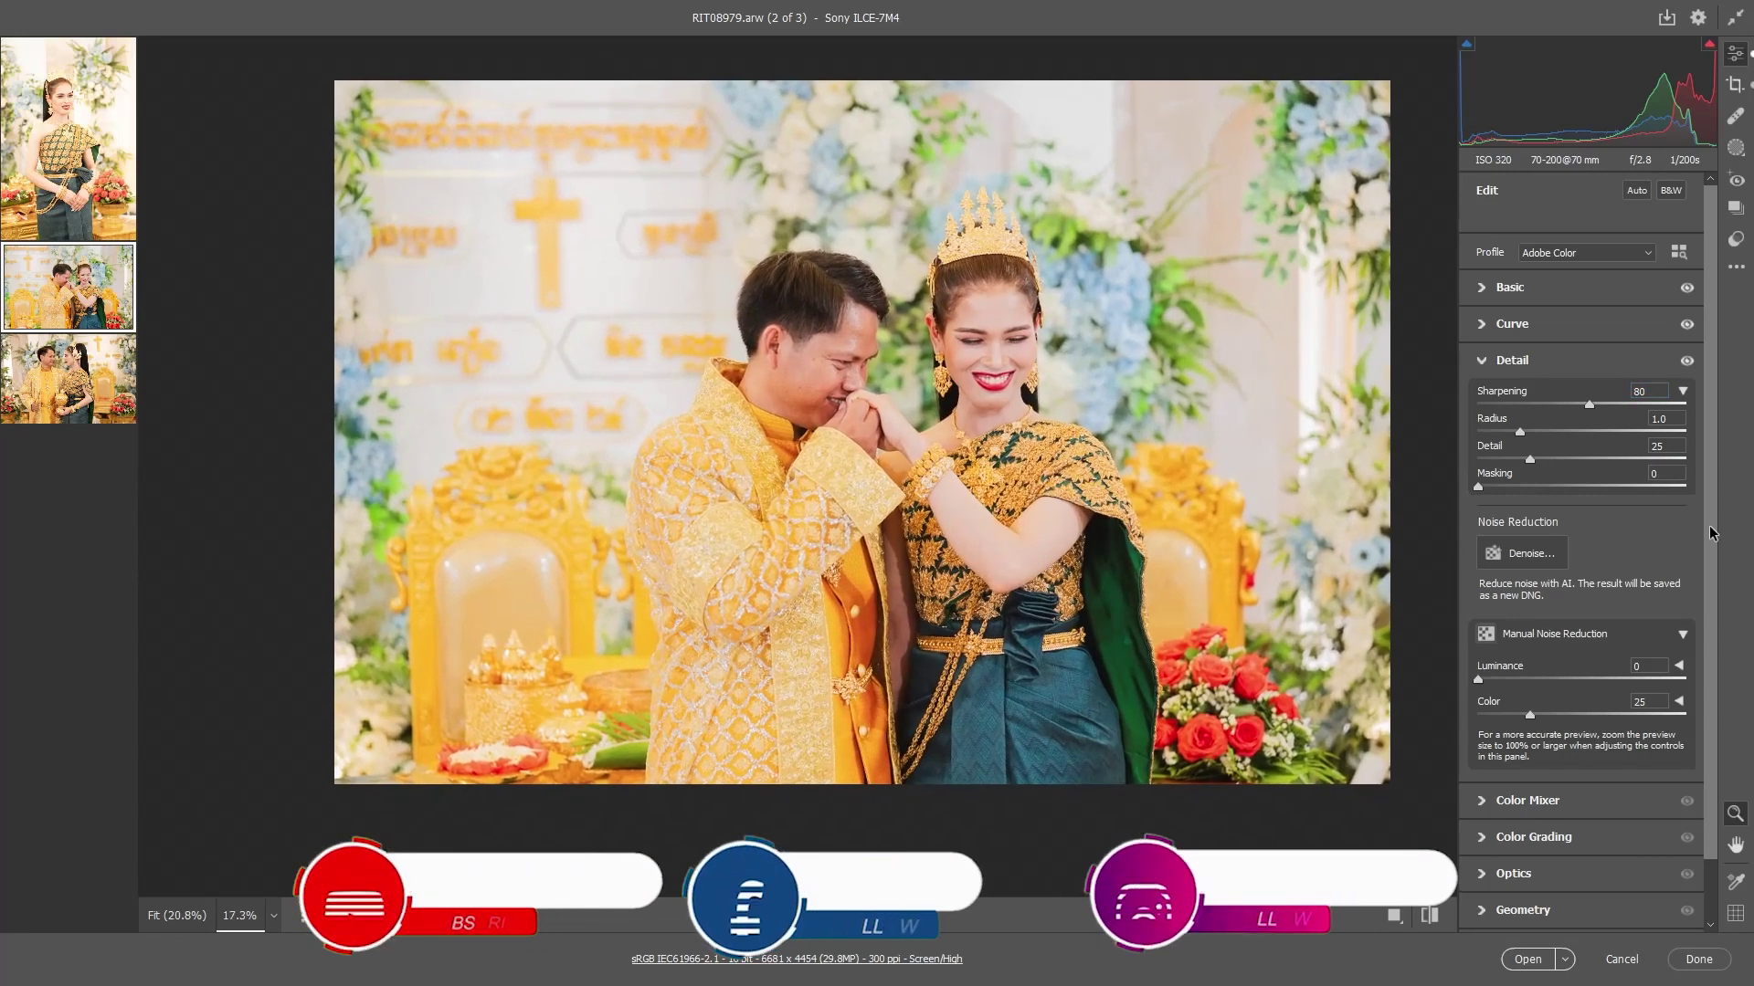
pyautogui.click(1531, 358)
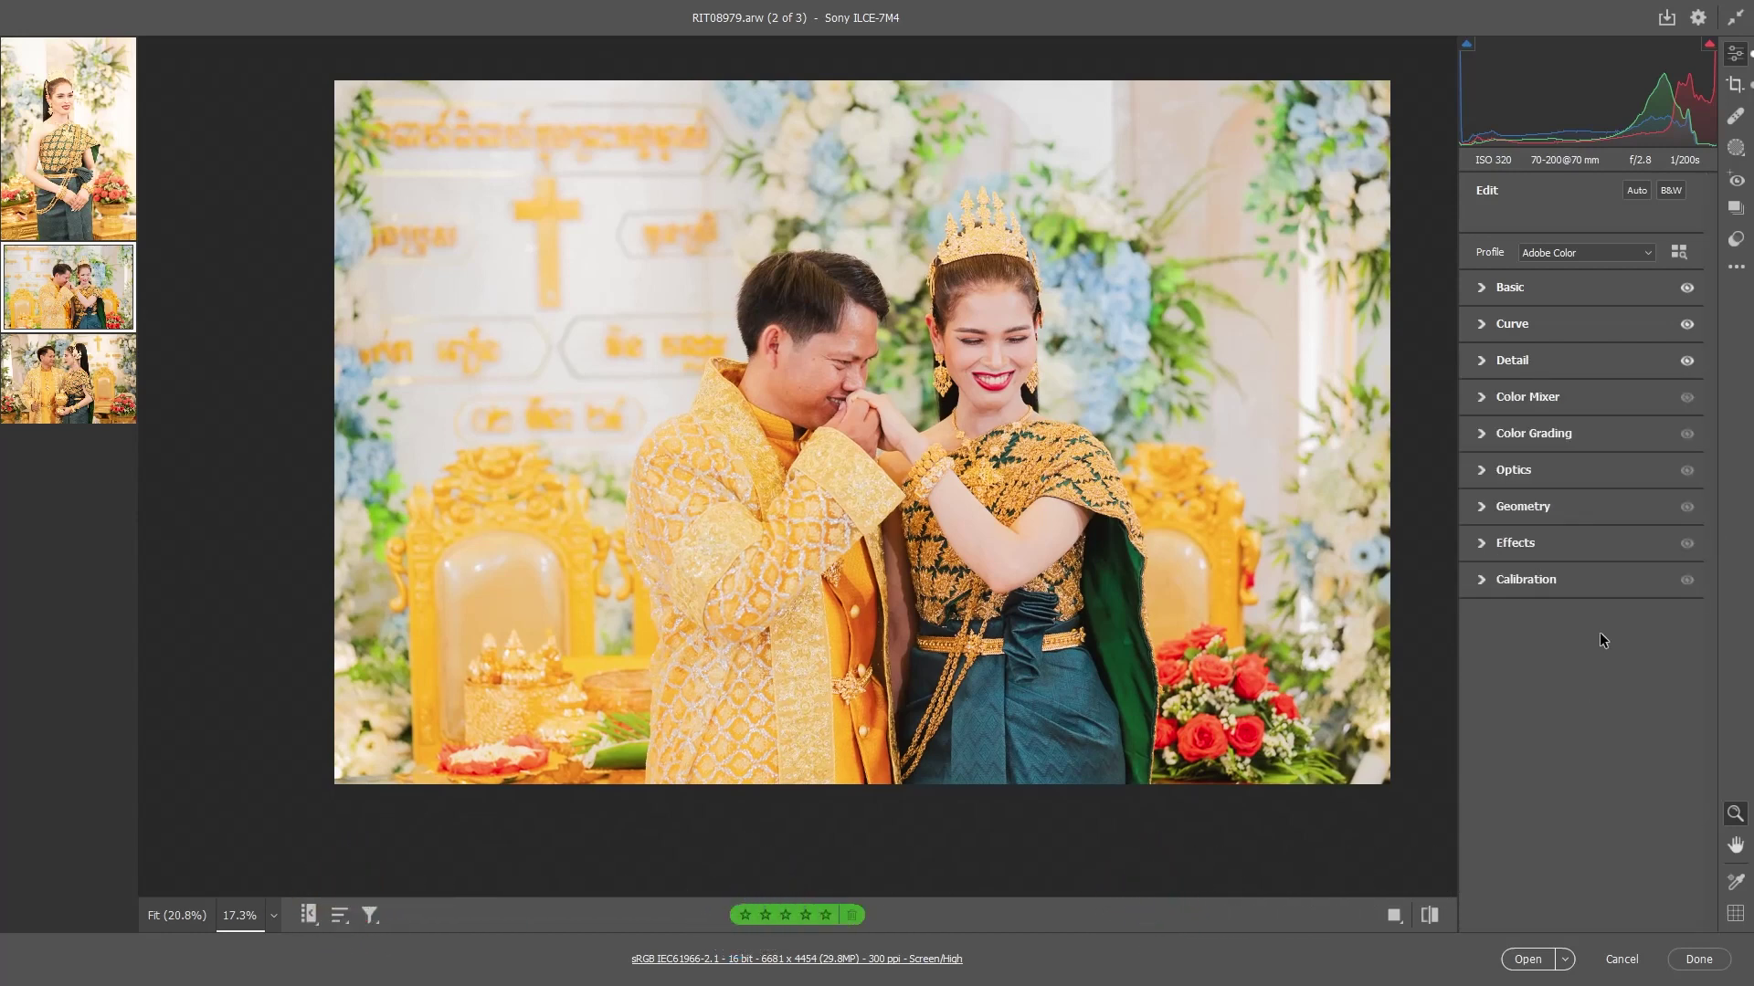
# In the HSL colour mixer, shift Oranges hue to +10, then switch to Saturation
pyautogui.click(1532, 398)
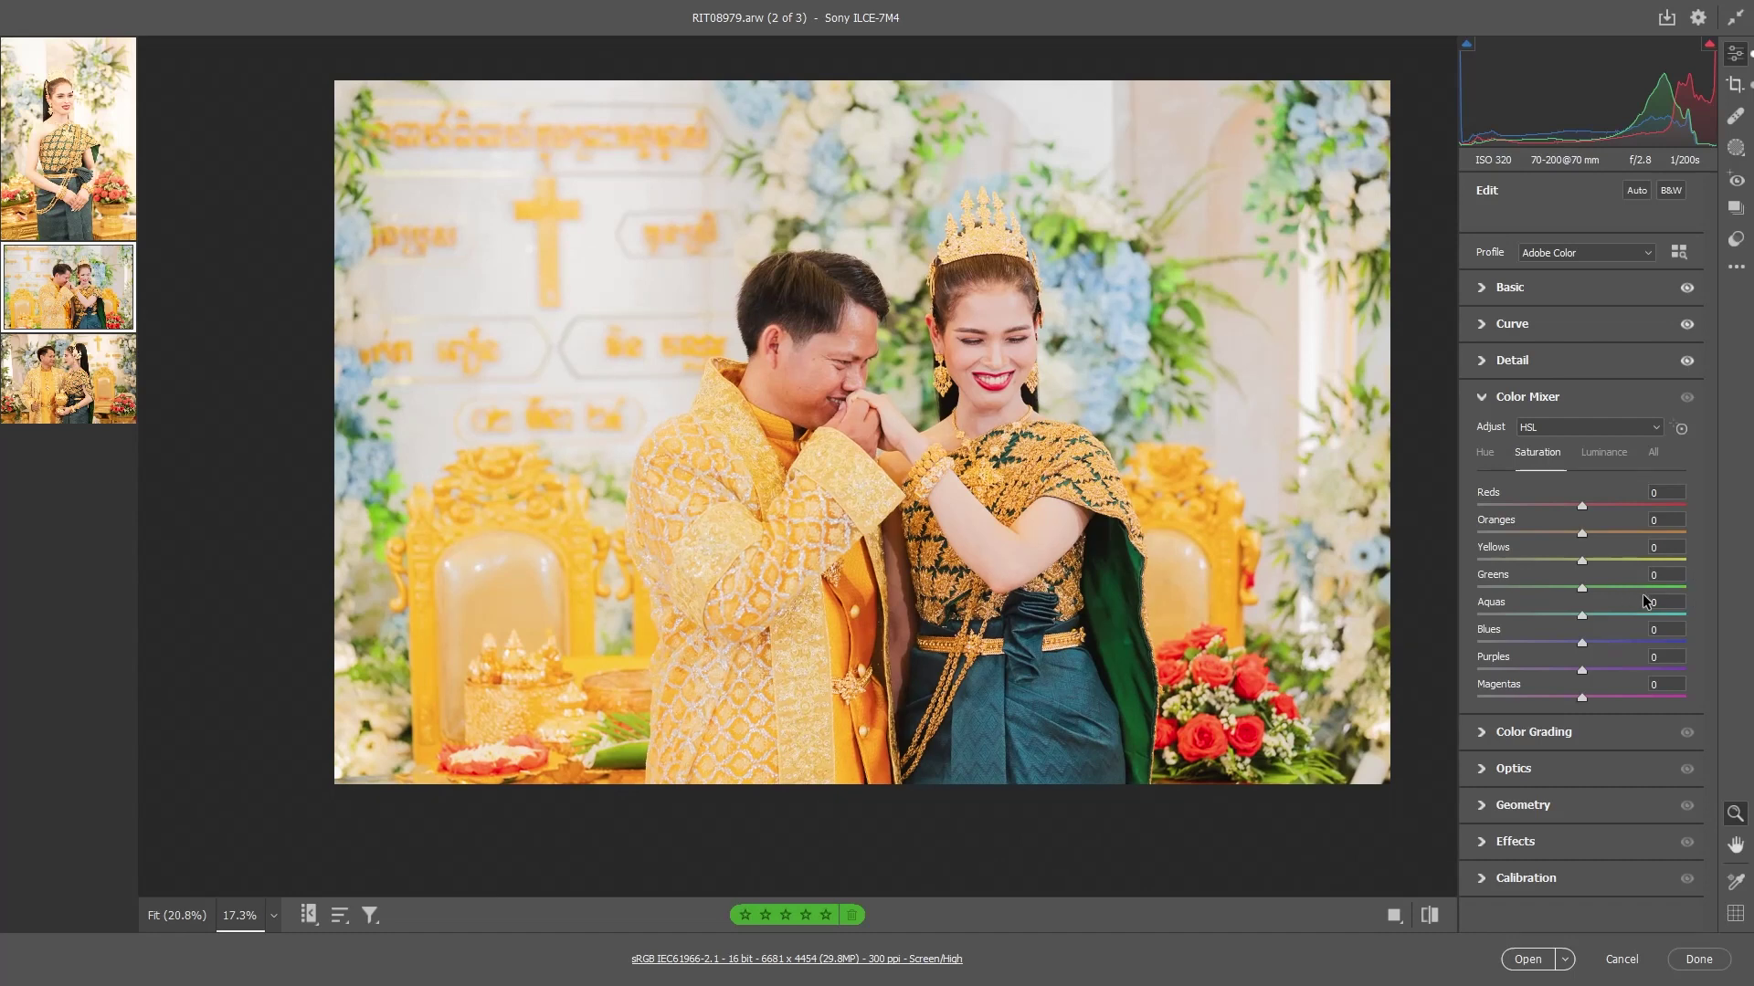
pyautogui.click(1486, 453)
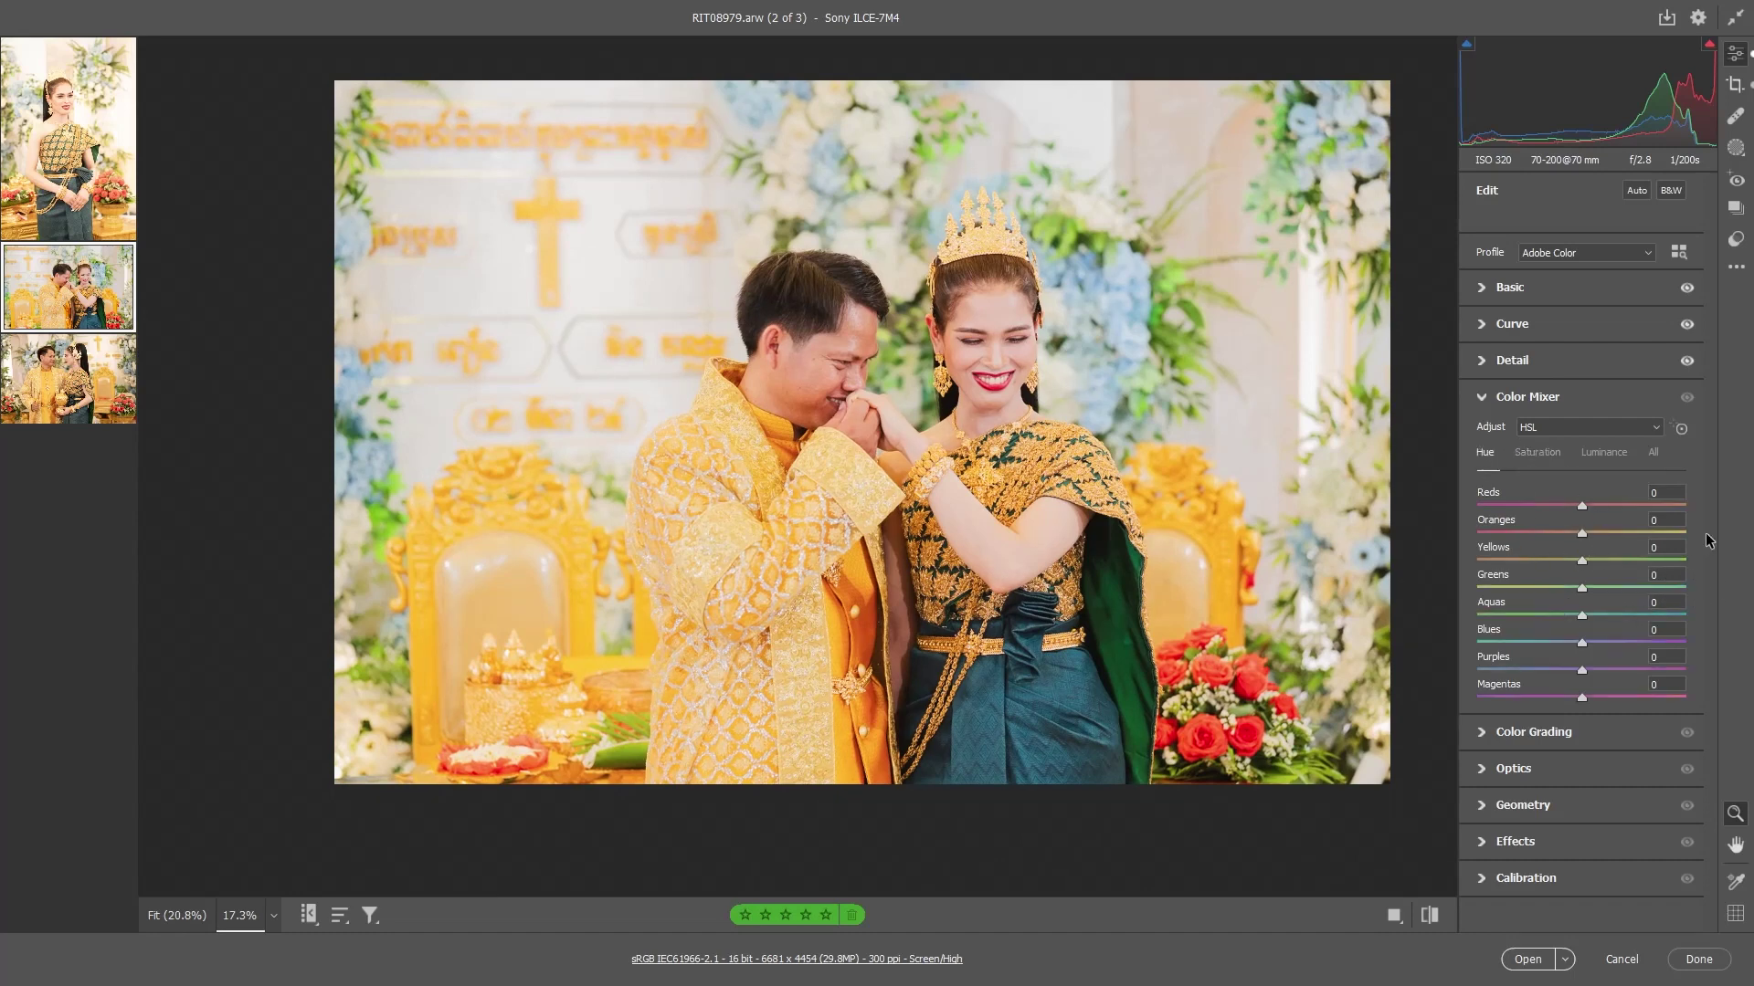
pyautogui.click(1655, 520)
pyautogui.write('10')
pyautogui.click(1538, 454)
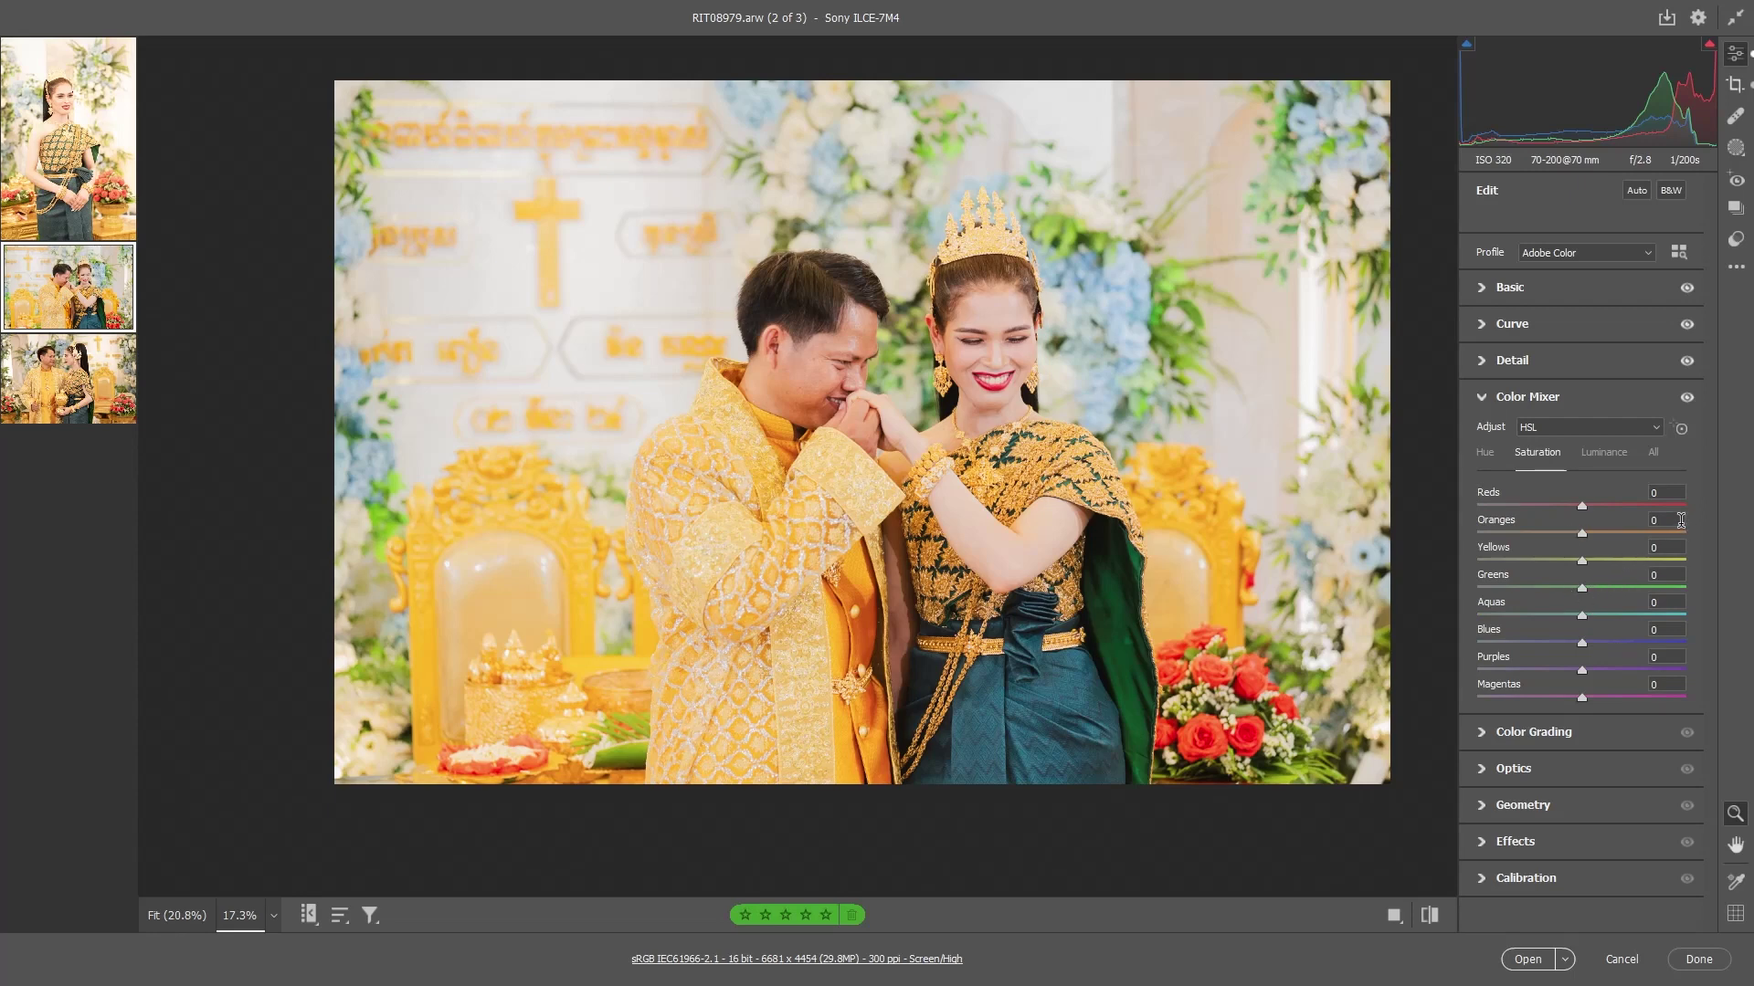
pyautogui.moveTo(1681, 520); pyautogui.dragTo(1619, 520)
# Set Oranges saturation to +8
pyautogui.write('5')
pyautogui.press('Up')
pyautogui.press('Up')
pyautogui.press('Up')
pyautogui.scroll(3, 1015, 394)
pyautogui.scroll(-5, 1035, 391)
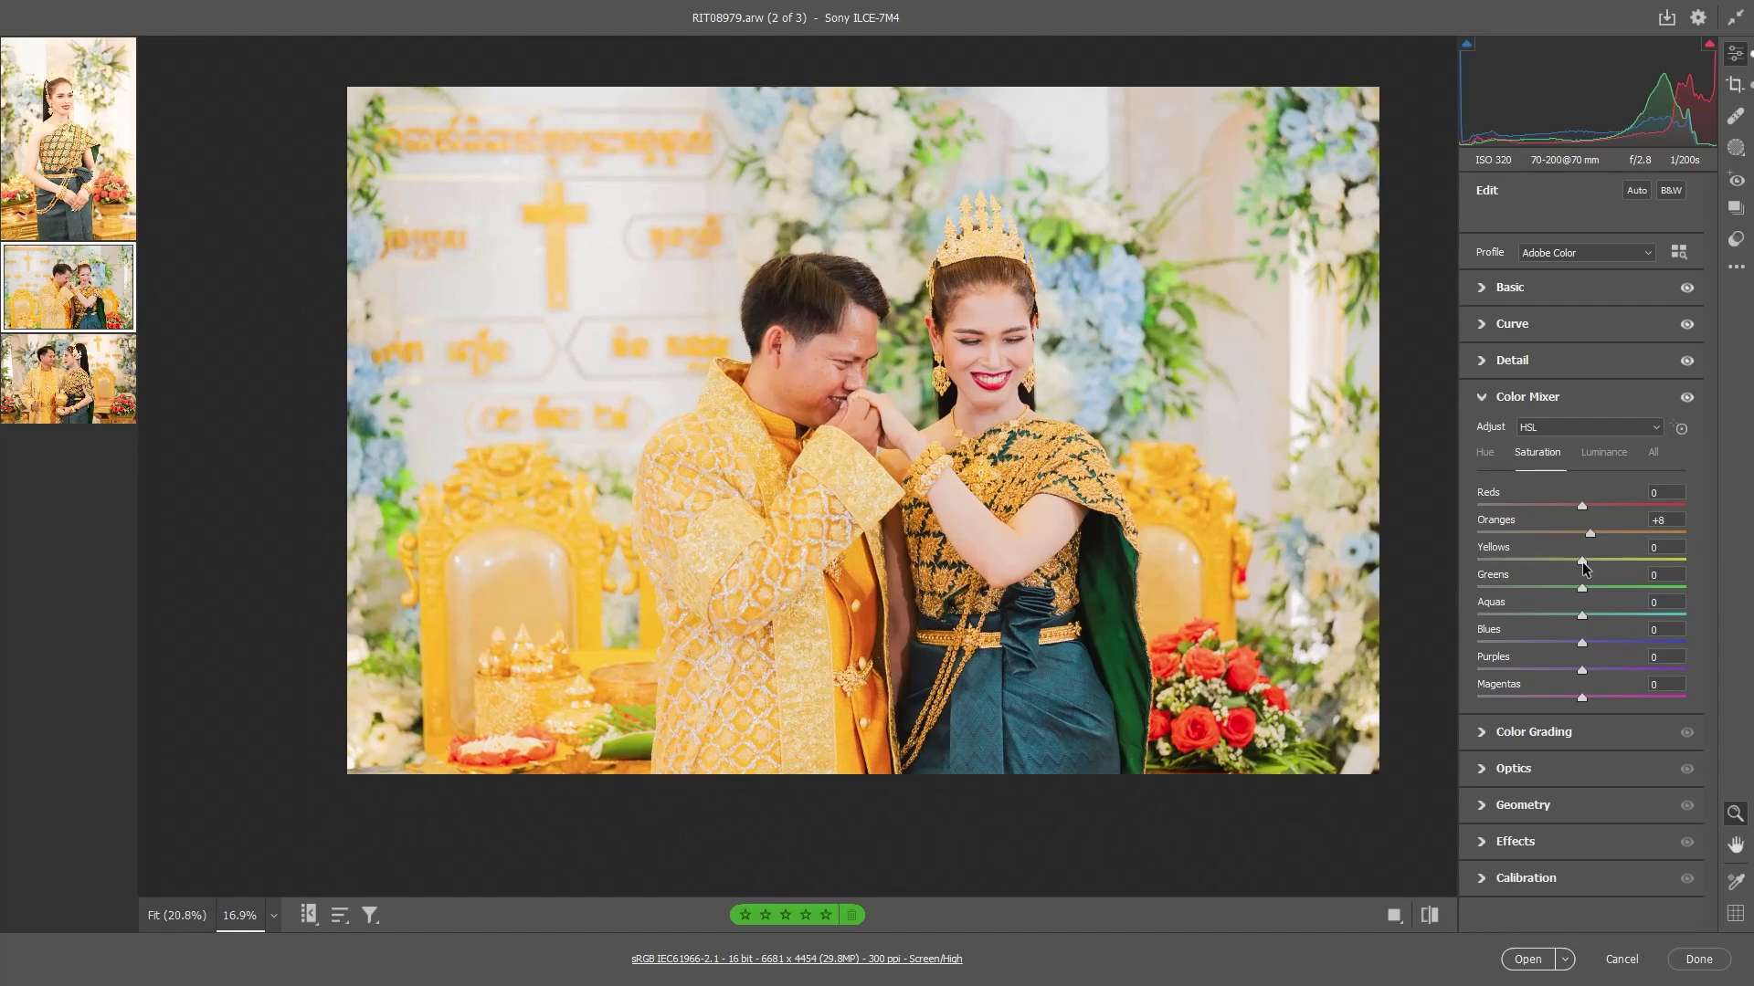
# Raise Yellows saturation to +22 and Greens saturation to +5
pyautogui.moveTo(1583, 568); pyautogui.dragTo(1588, 570)
pyautogui.moveTo(1594, 568); pyautogui.dragTo(1607, 567)
pyautogui.scroll(-2, 1059, 352)
pyautogui.scroll(3, 1064, 375)
pyautogui.scroll(-1, 1070, 422)
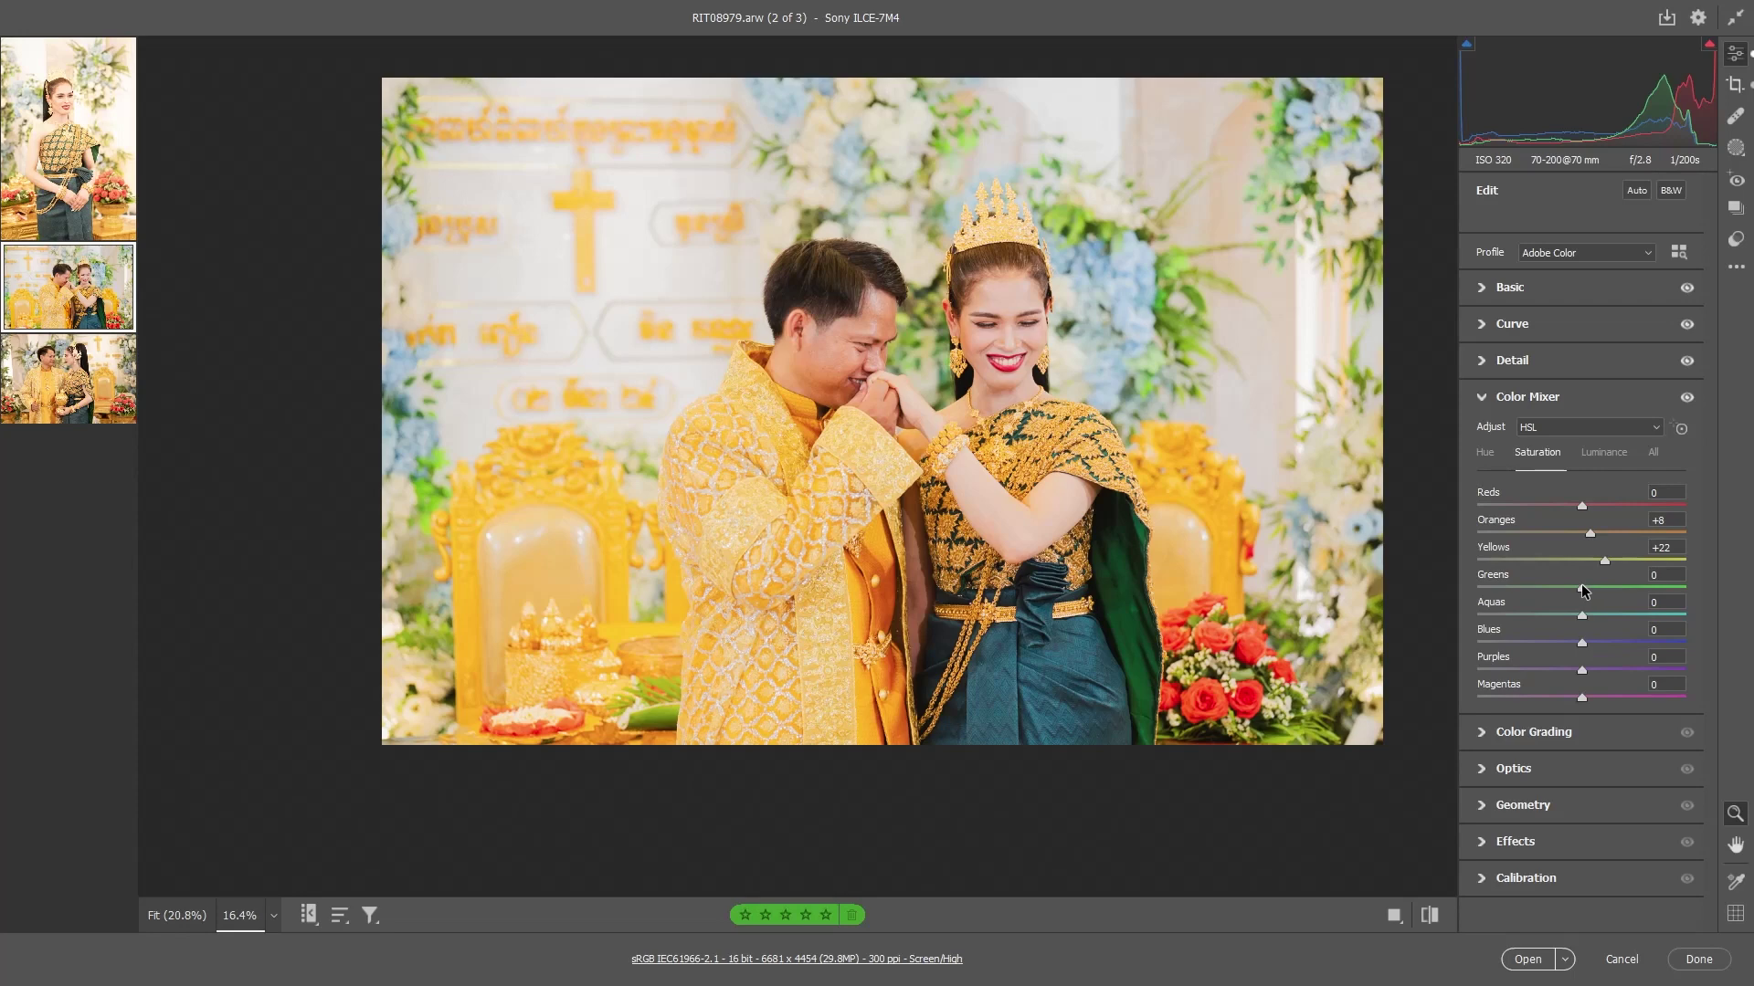
pyautogui.moveTo(1582, 586); pyautogui.dragTo(1589, 590)
pyautogui.scroll(-1, 1228, 422)
pyautogui.moveTo(1215, 443); pyautogui.dragTo(1151, 470)
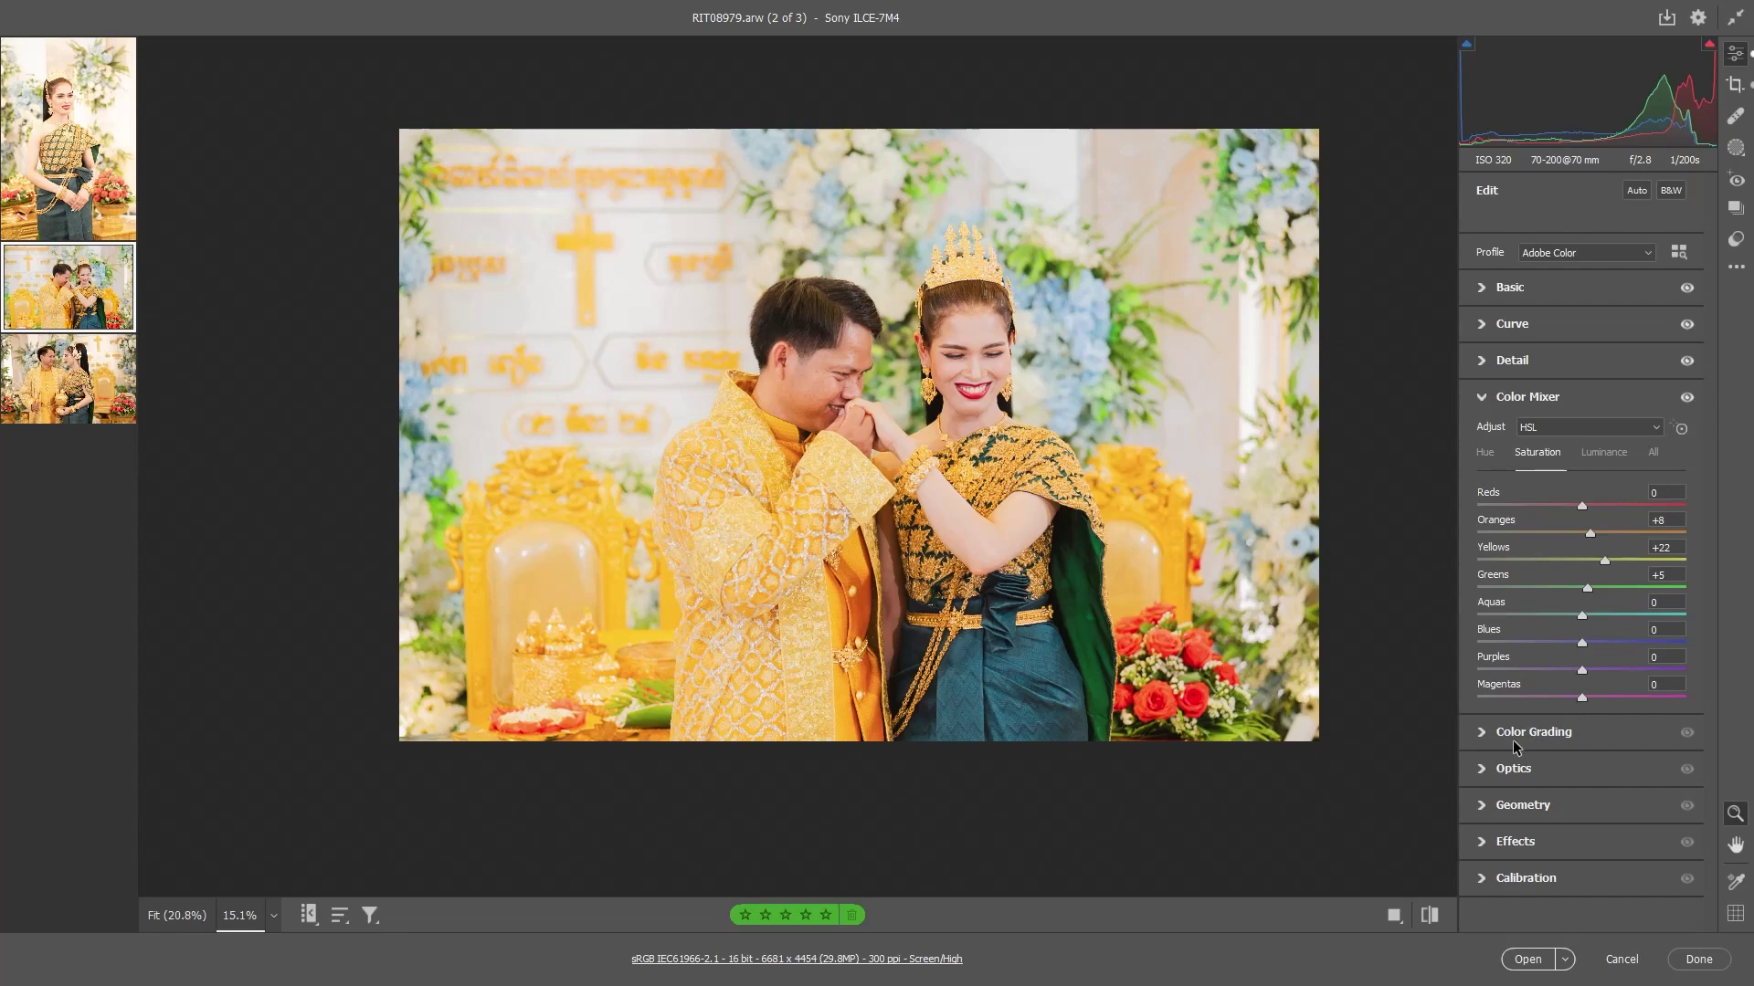
# In Color Grading, select the Shadows wheel and set its hue to 212
pyautogui.click(1563, 741)
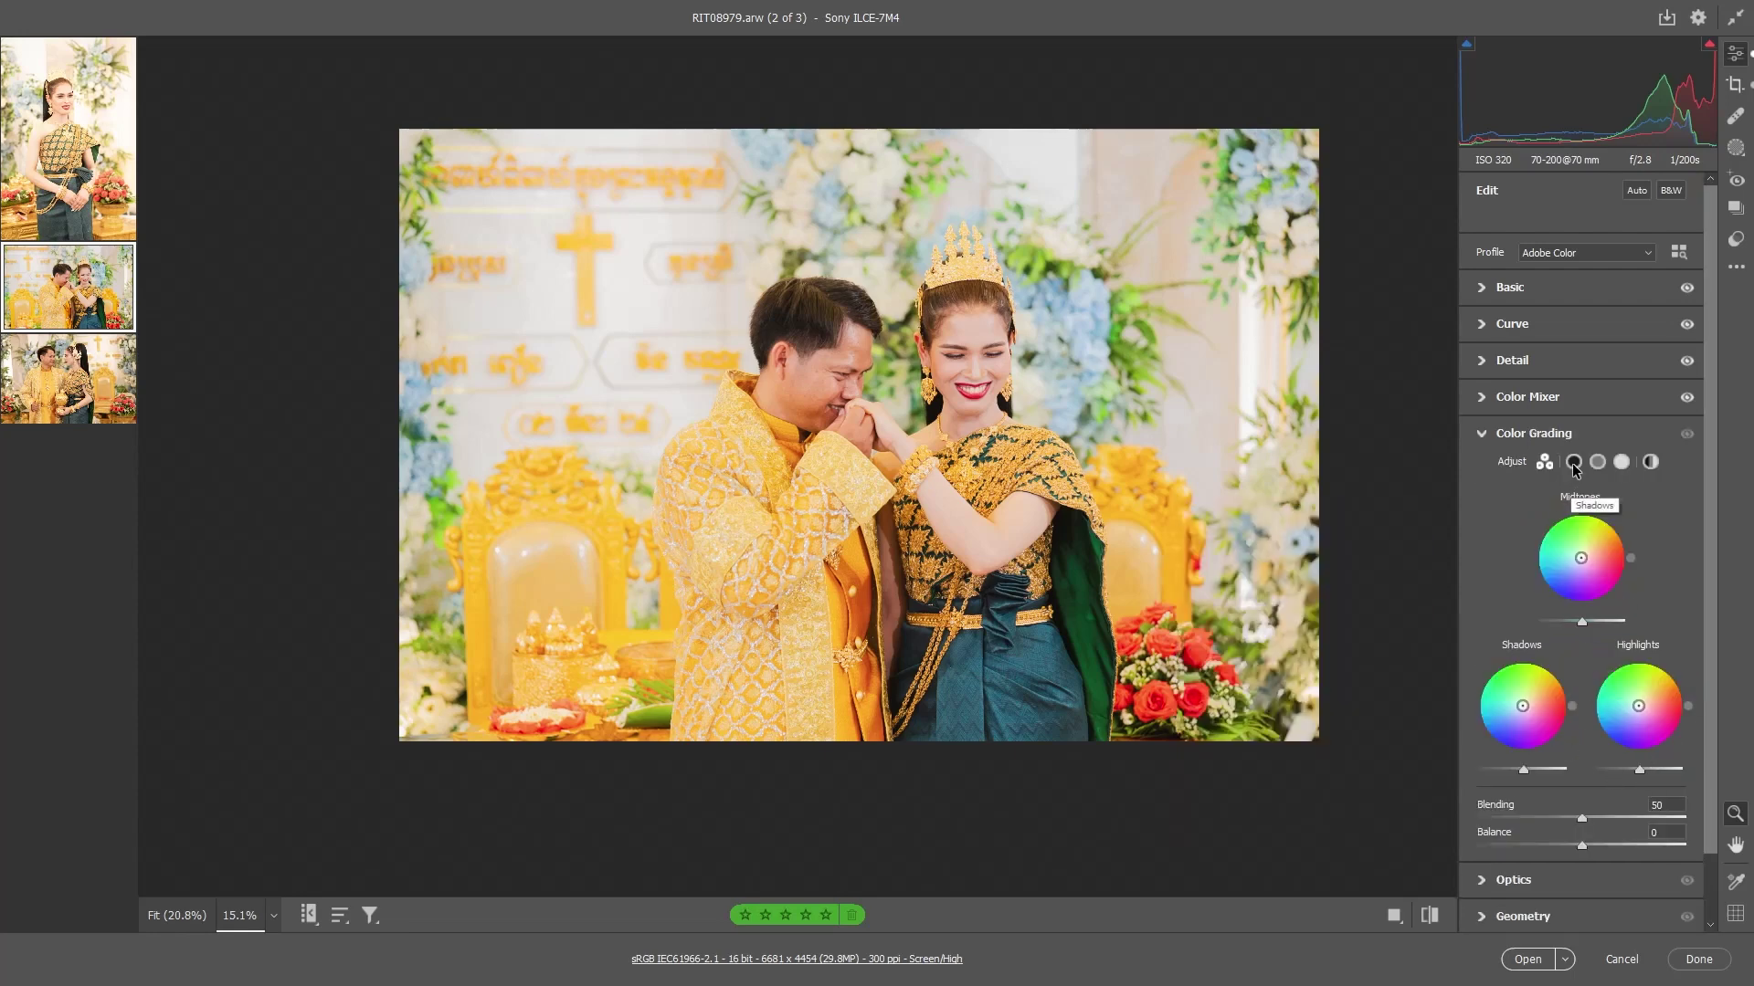
pyautogui.click(1574, 464)
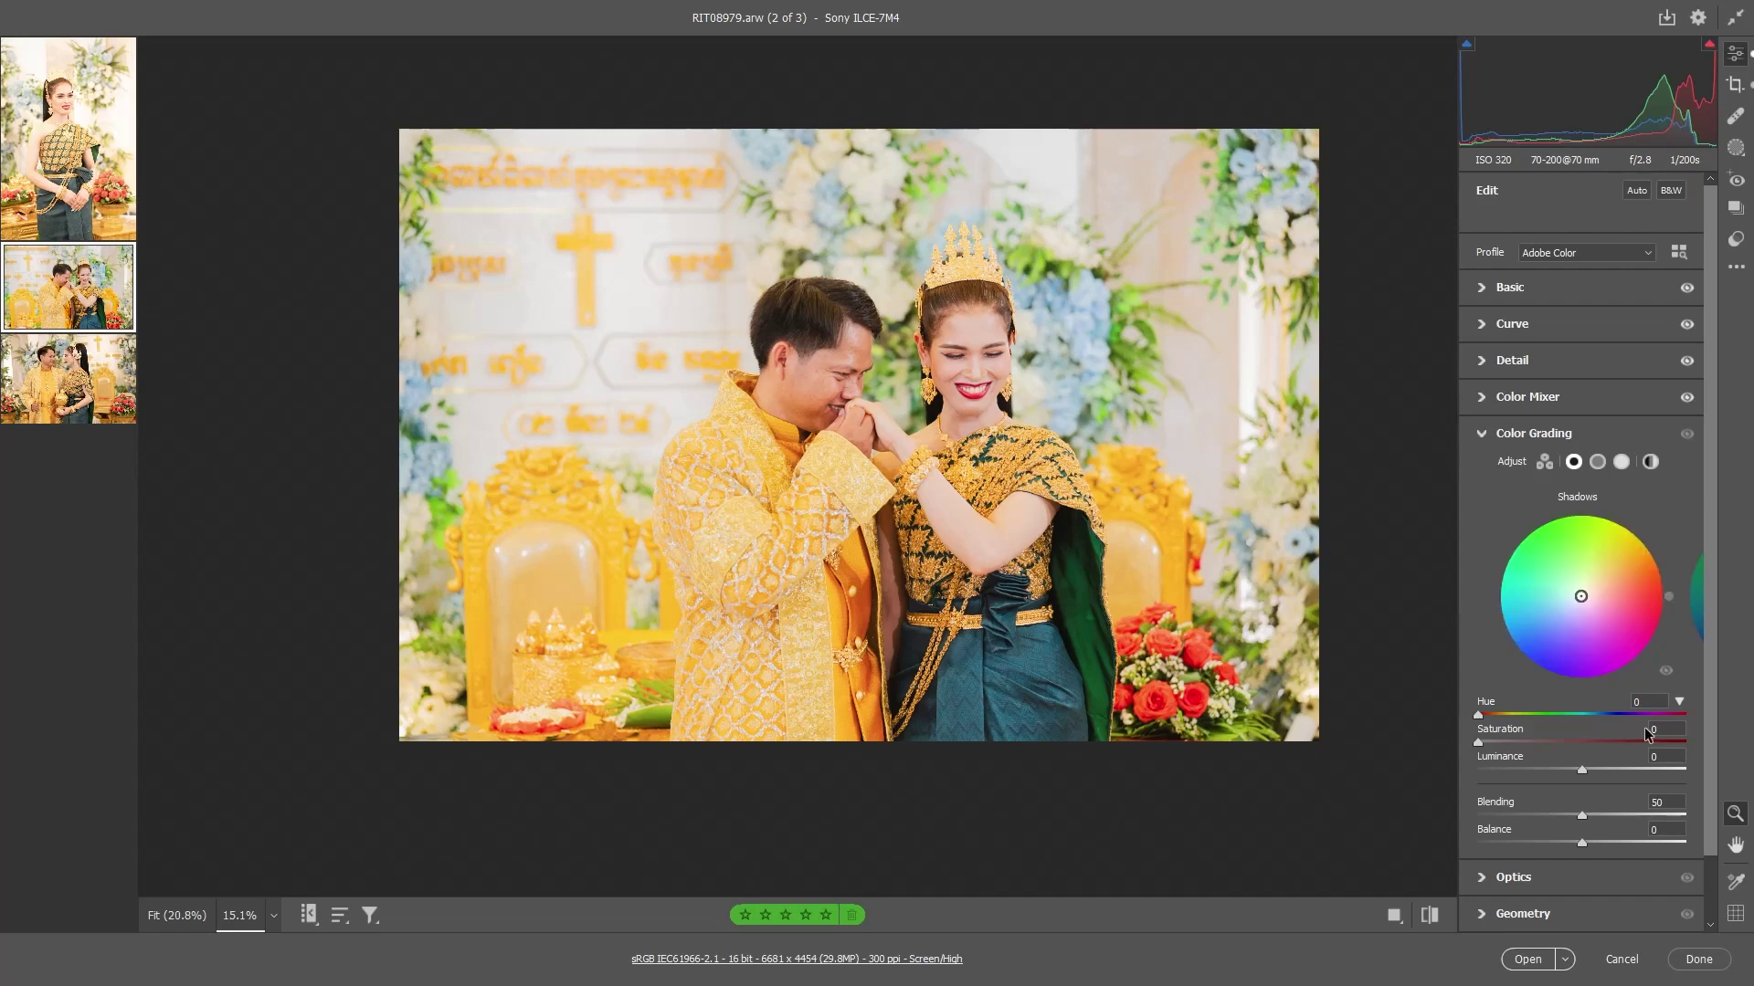
pyautogui.click(1658, 699)
pyautogui.write('212')
# Give the shadows saturation 10 and darken their luminance to -47
pyautogui.click(1673, 726)
pyautogui.moveTo(1582, 757)
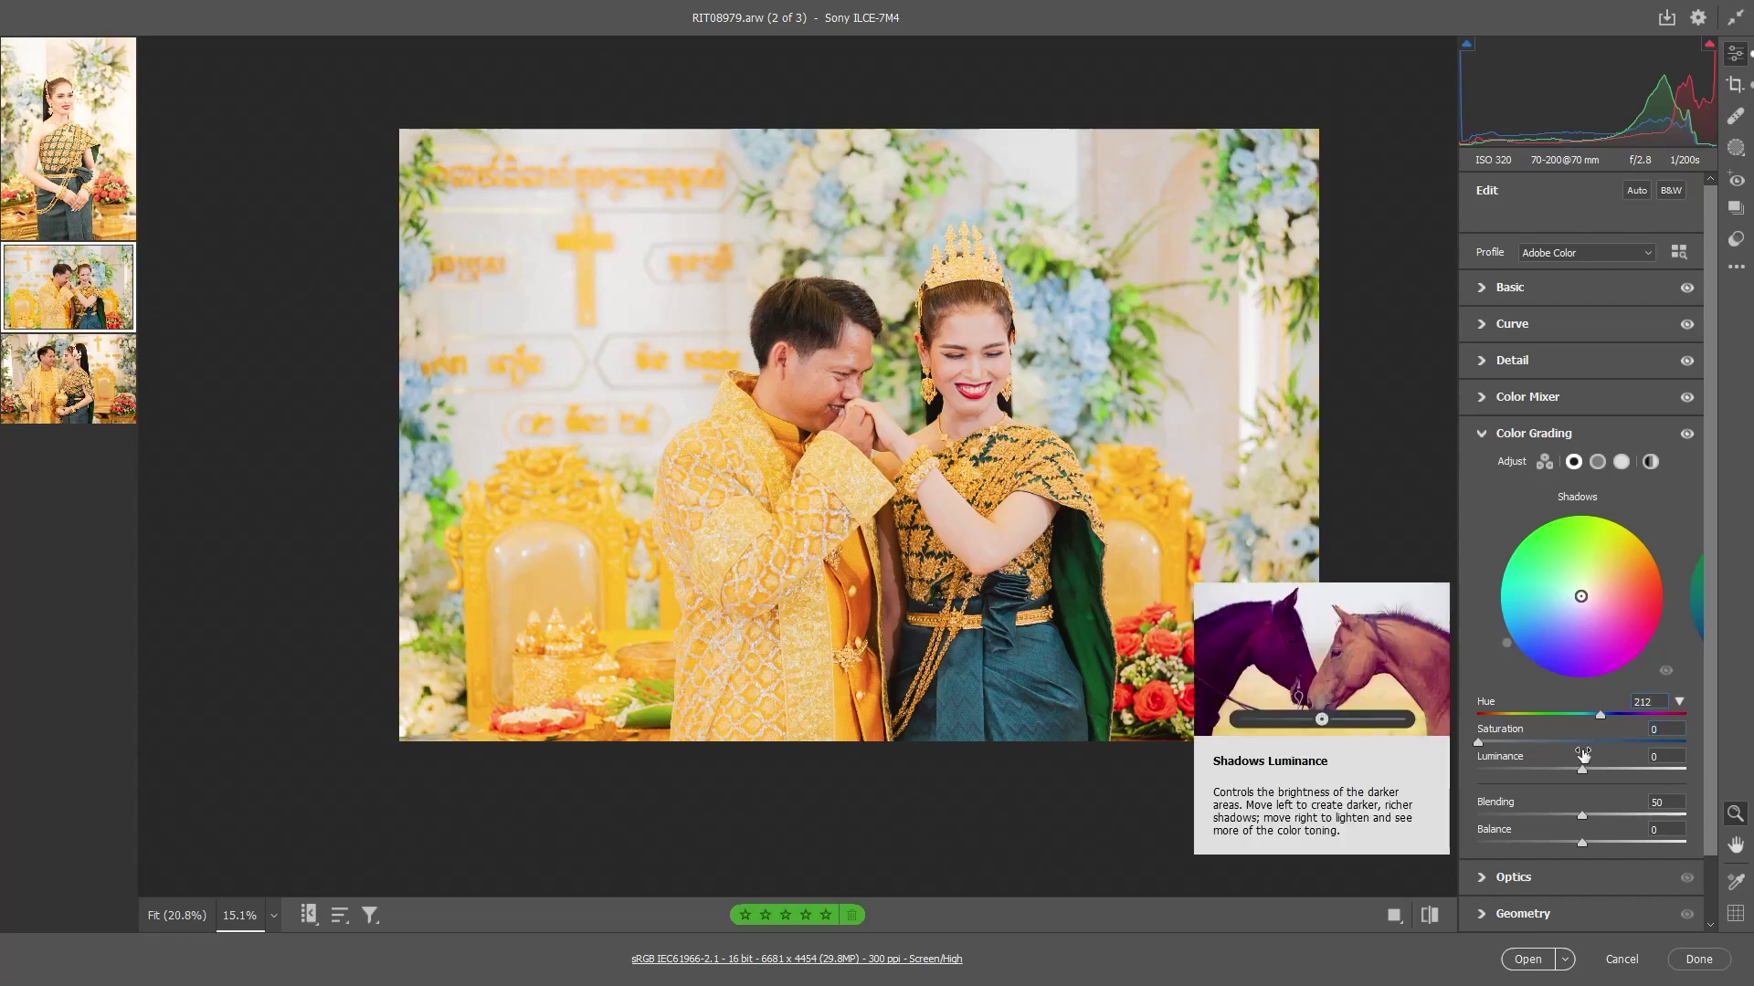
pyautogui.moveTo(1478, 742); pyautogui.dragTo(1504, 759)
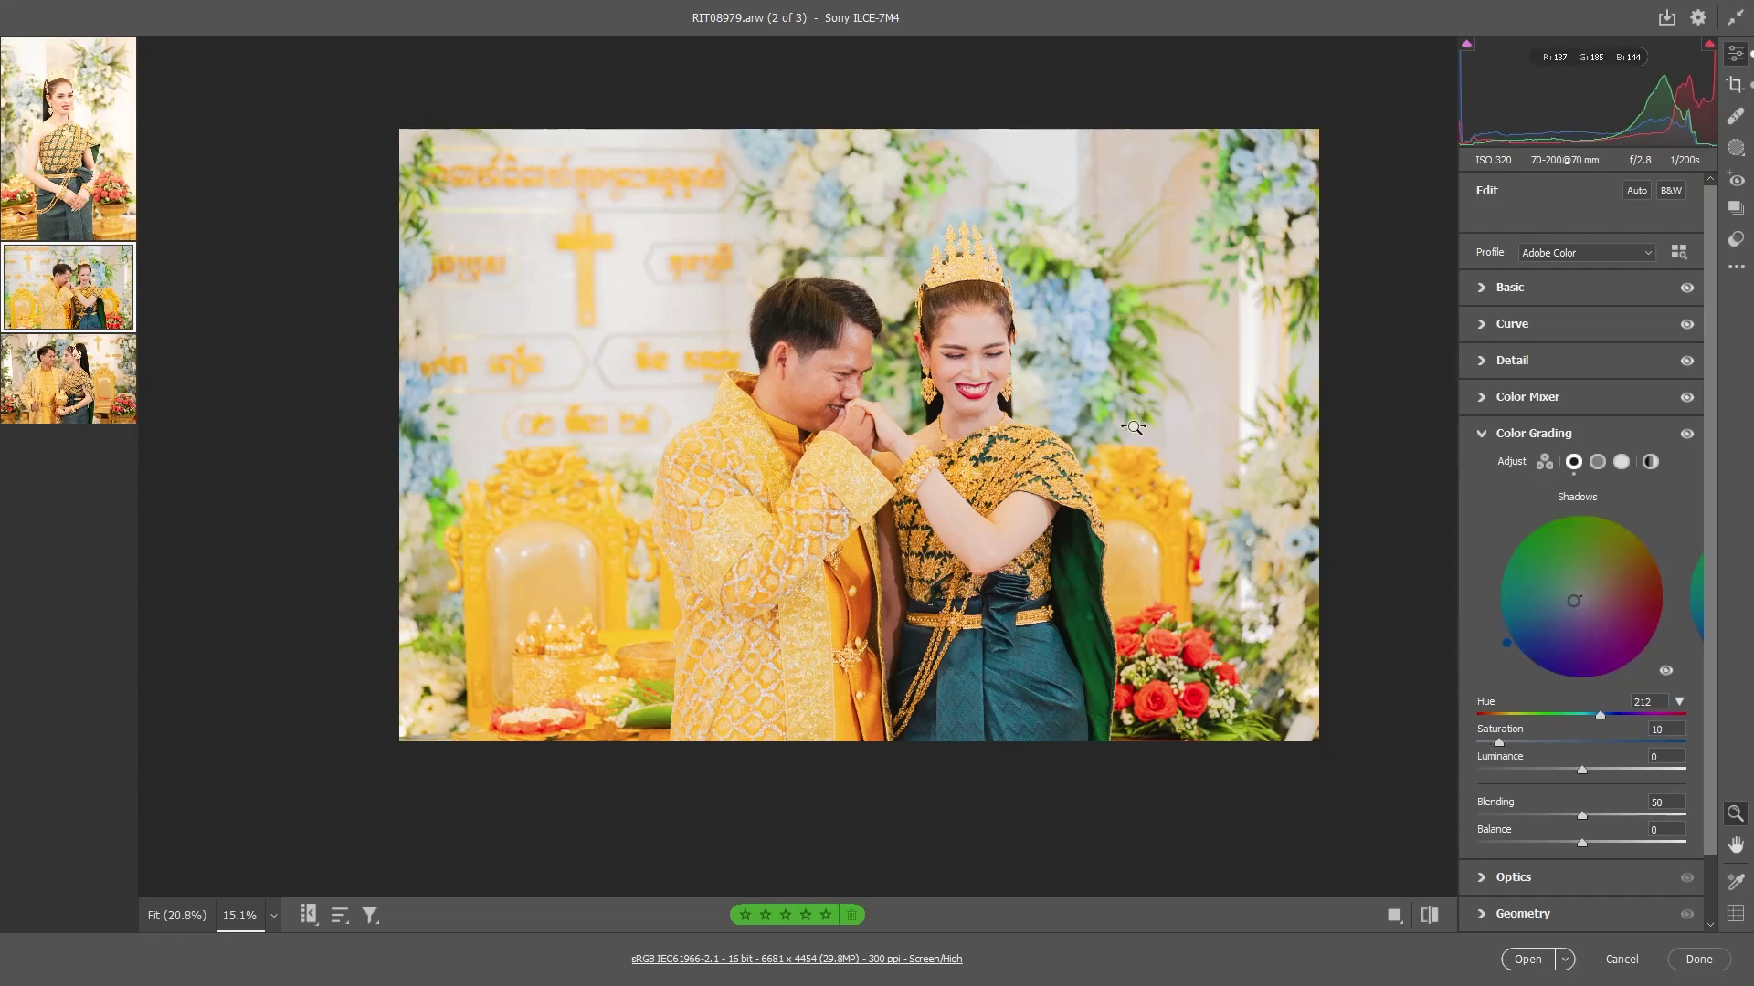
pyautogui.scroll(-1, 1078, 514)
pyautogui.scroll(3, 1078, 513)
pyautogui.scroll(-2, 1078, 514)
pyautogui.scroll(-1, 1078, 513)
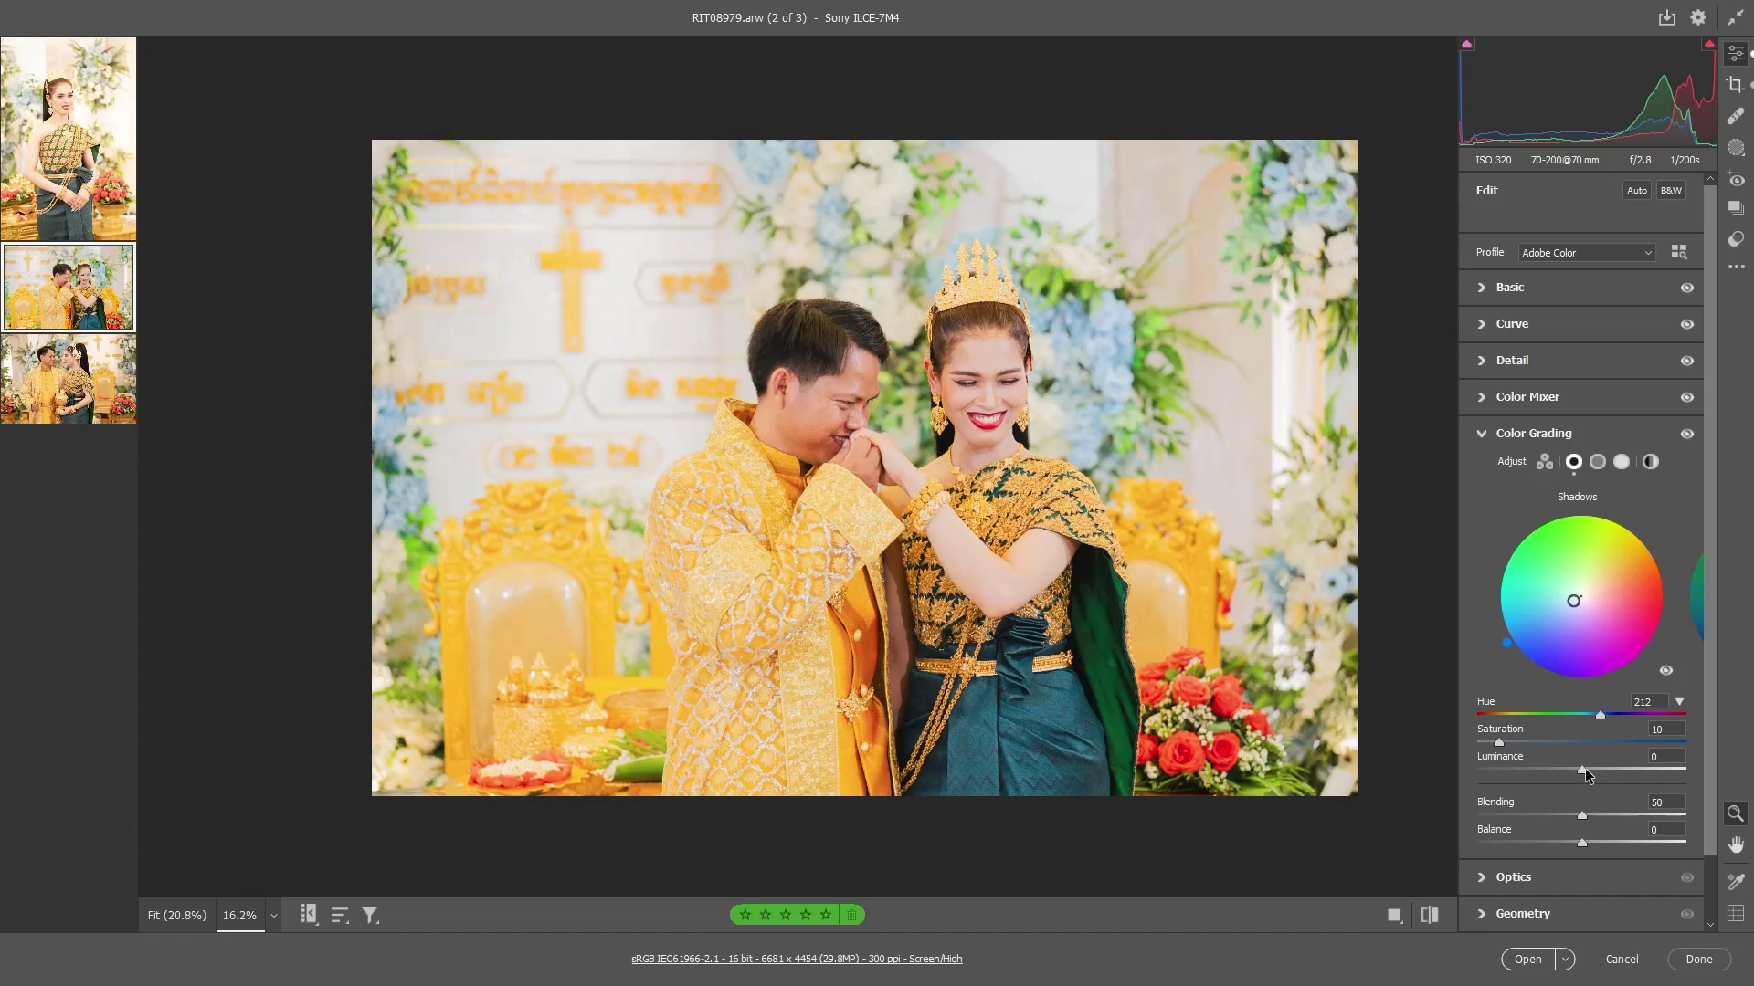
pyautogui.moveTo(1577, 772); pyautogui.dragTo(1559, 776)
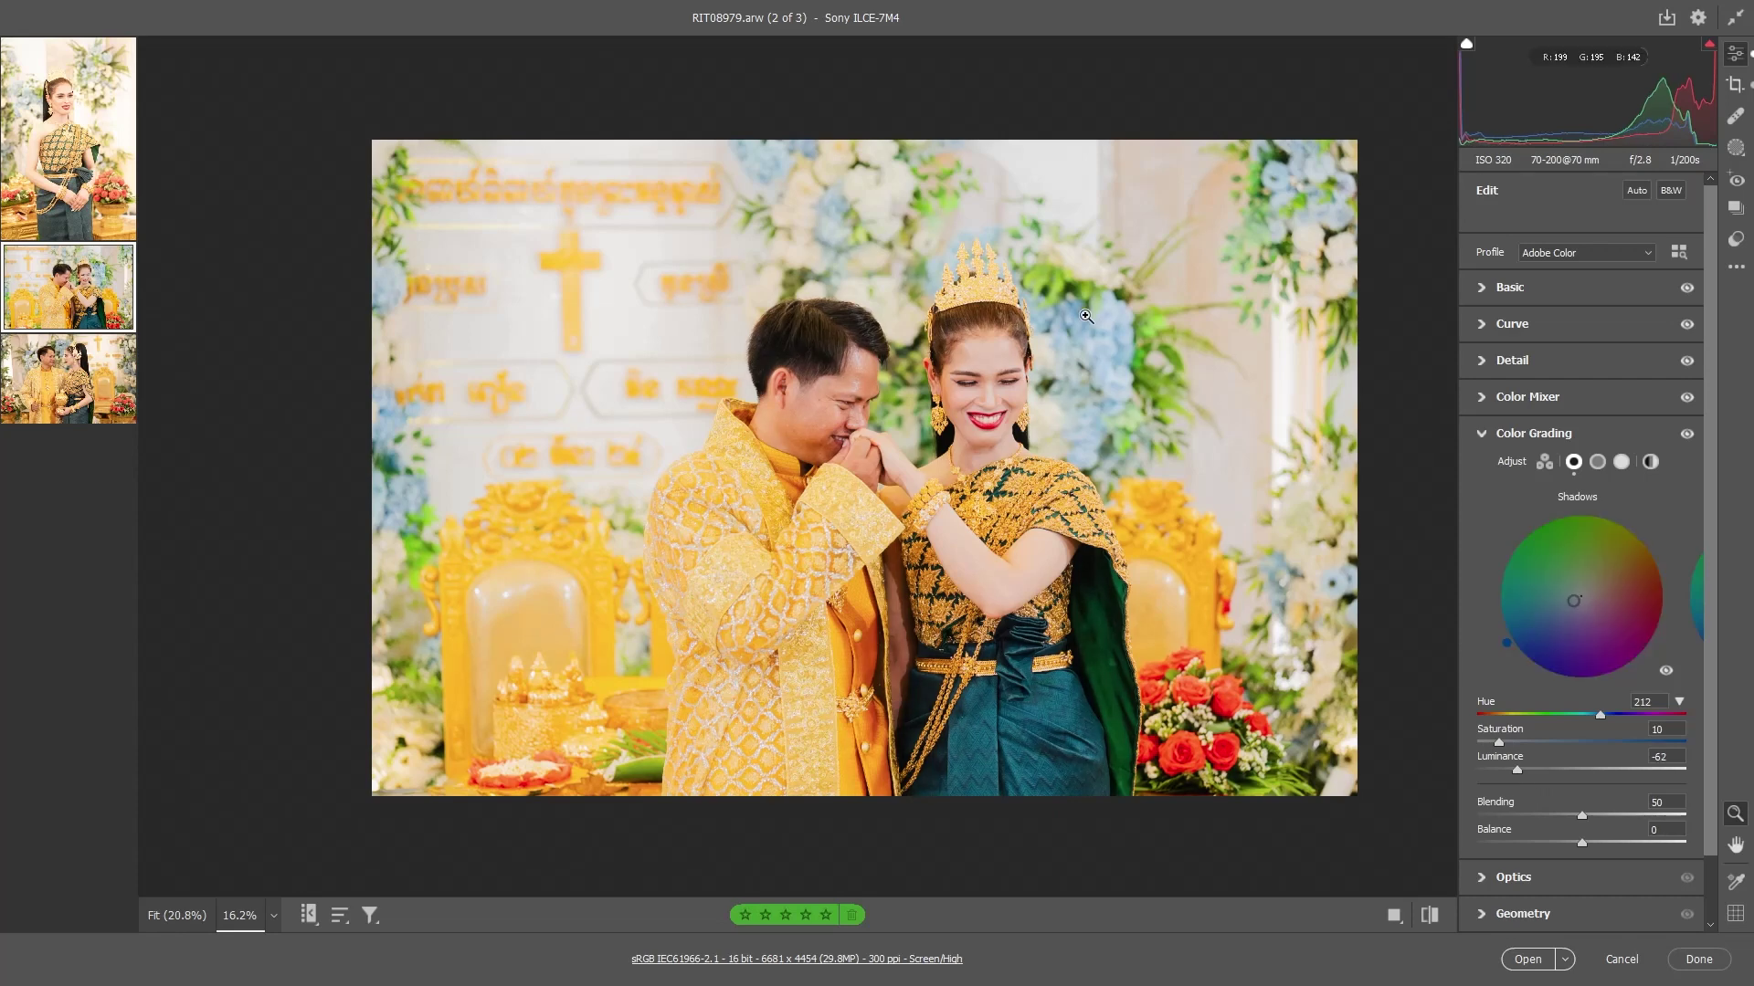
# Compare the photo Before and After side by side, zooming out to inspect
pyautogui.scroll(-1, 1087, 276)
pyautogui.scroll(-2, 1078, 352)
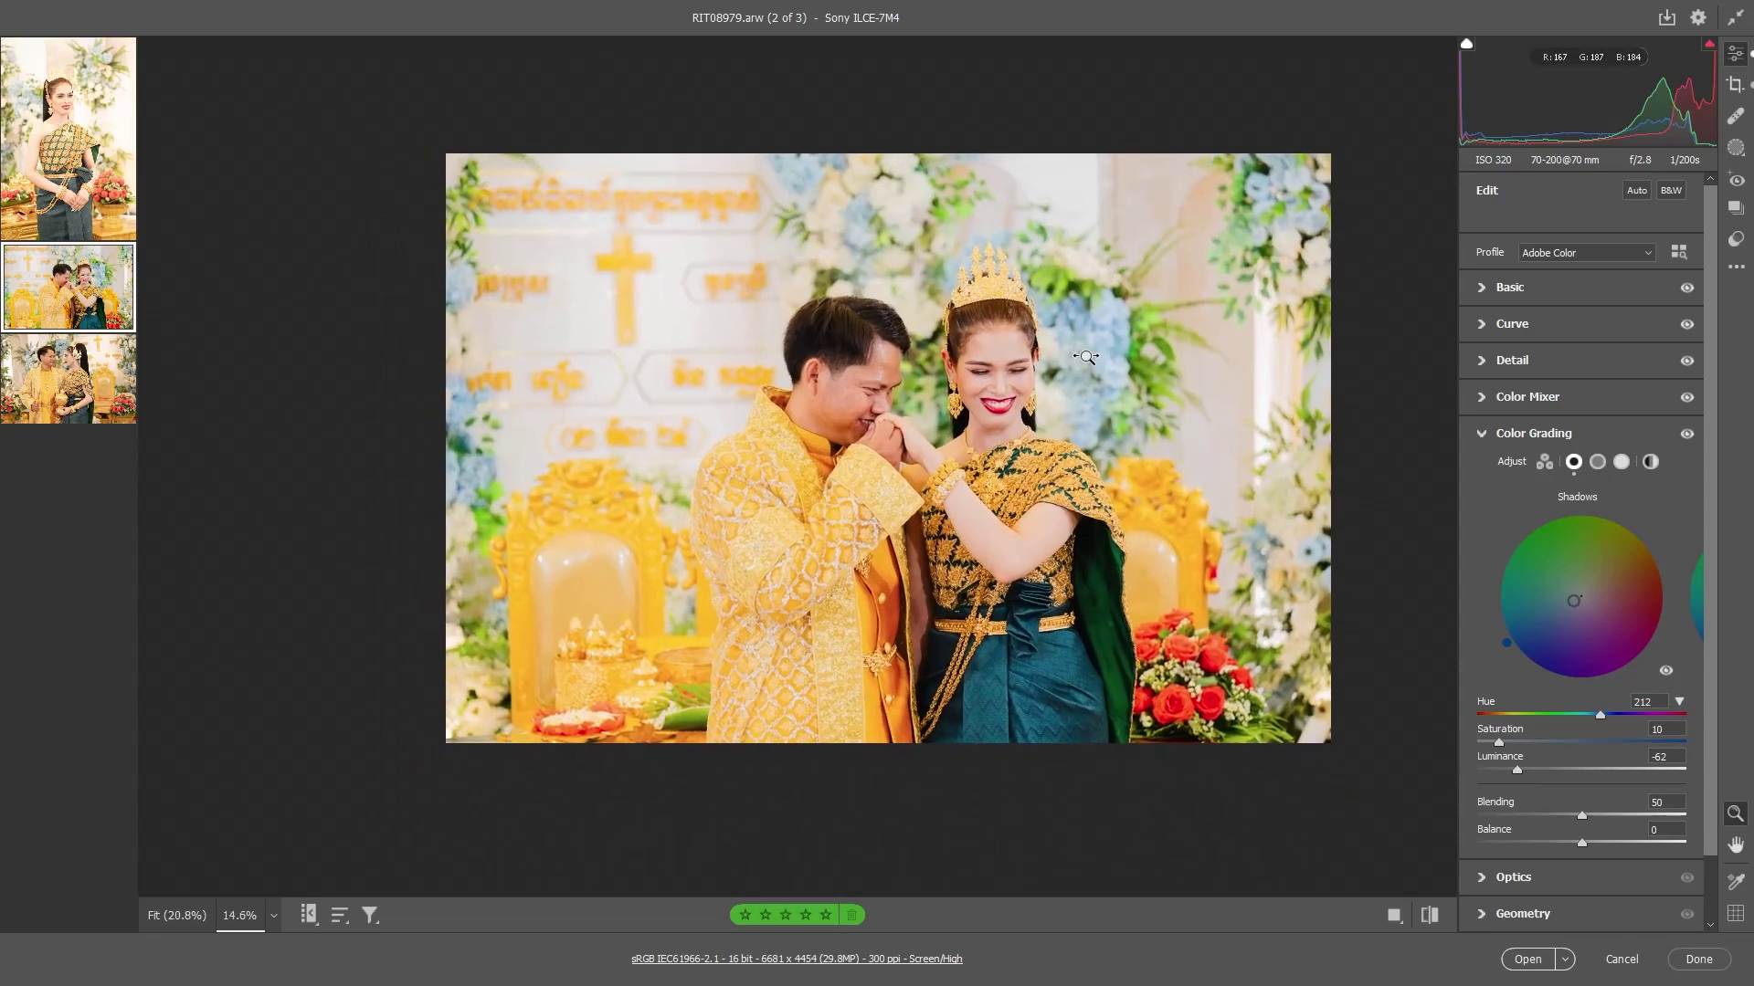
pyautogui.scroll(2, 1087, 361)
pyautogui.press('q')
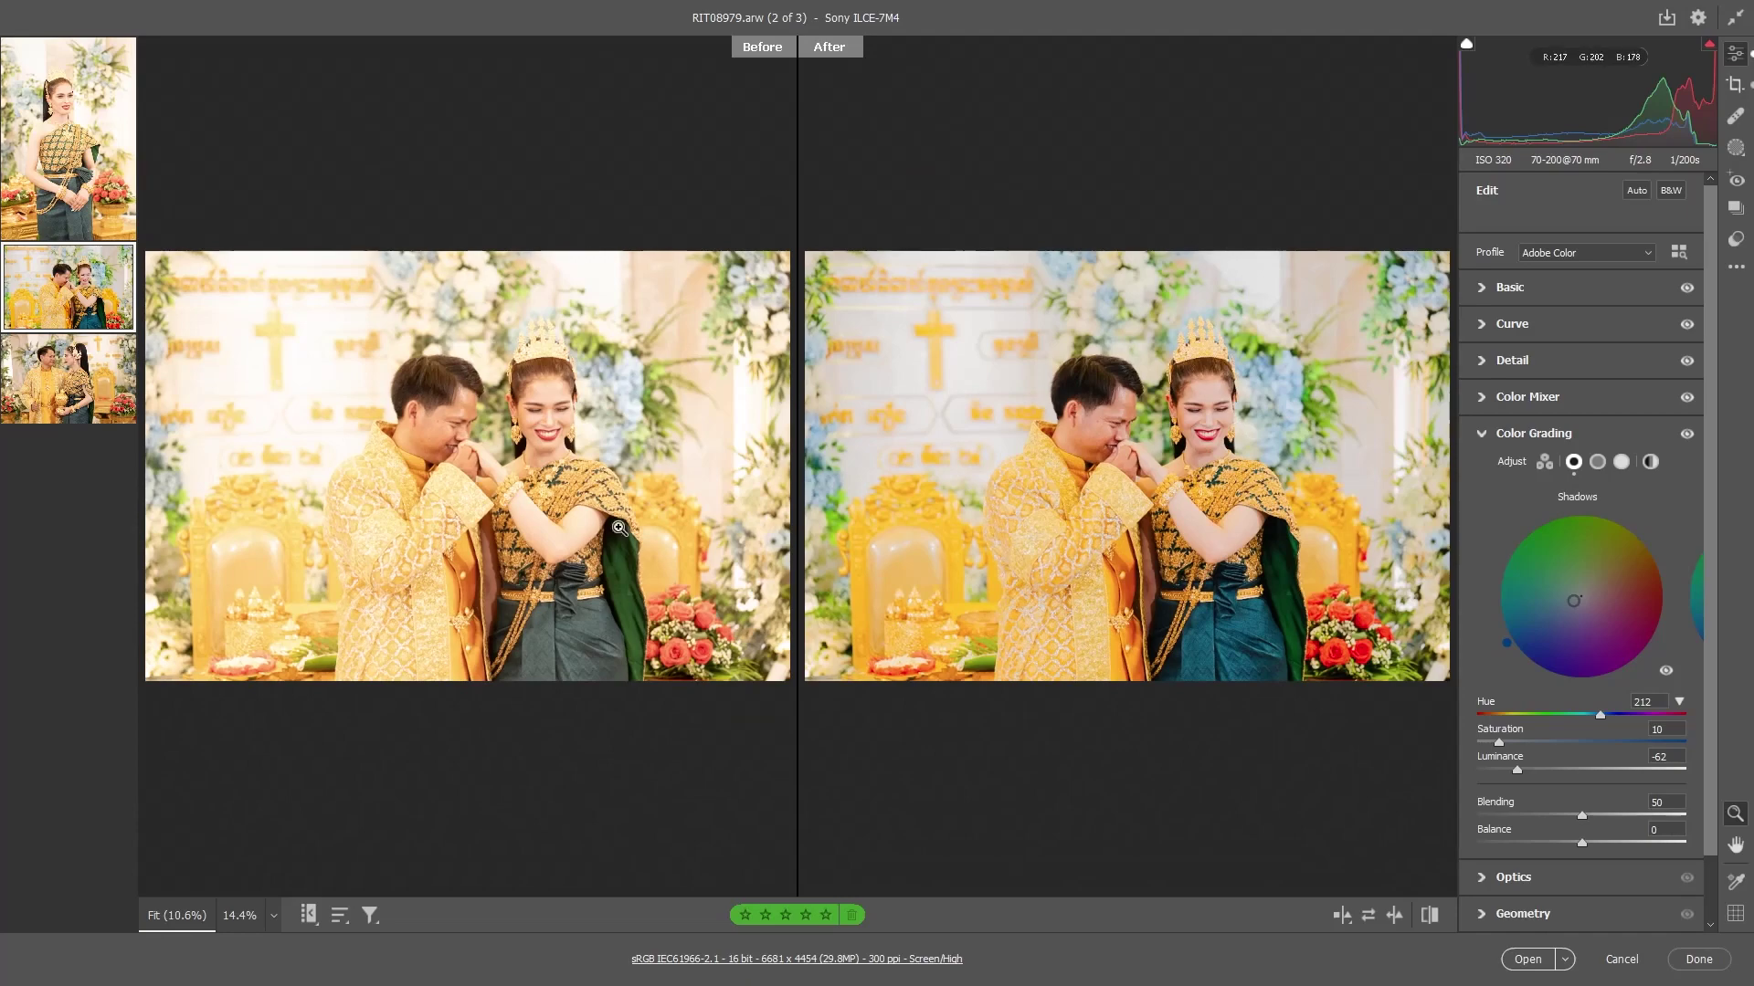
pyautogui.scroll(3, 833, 451)
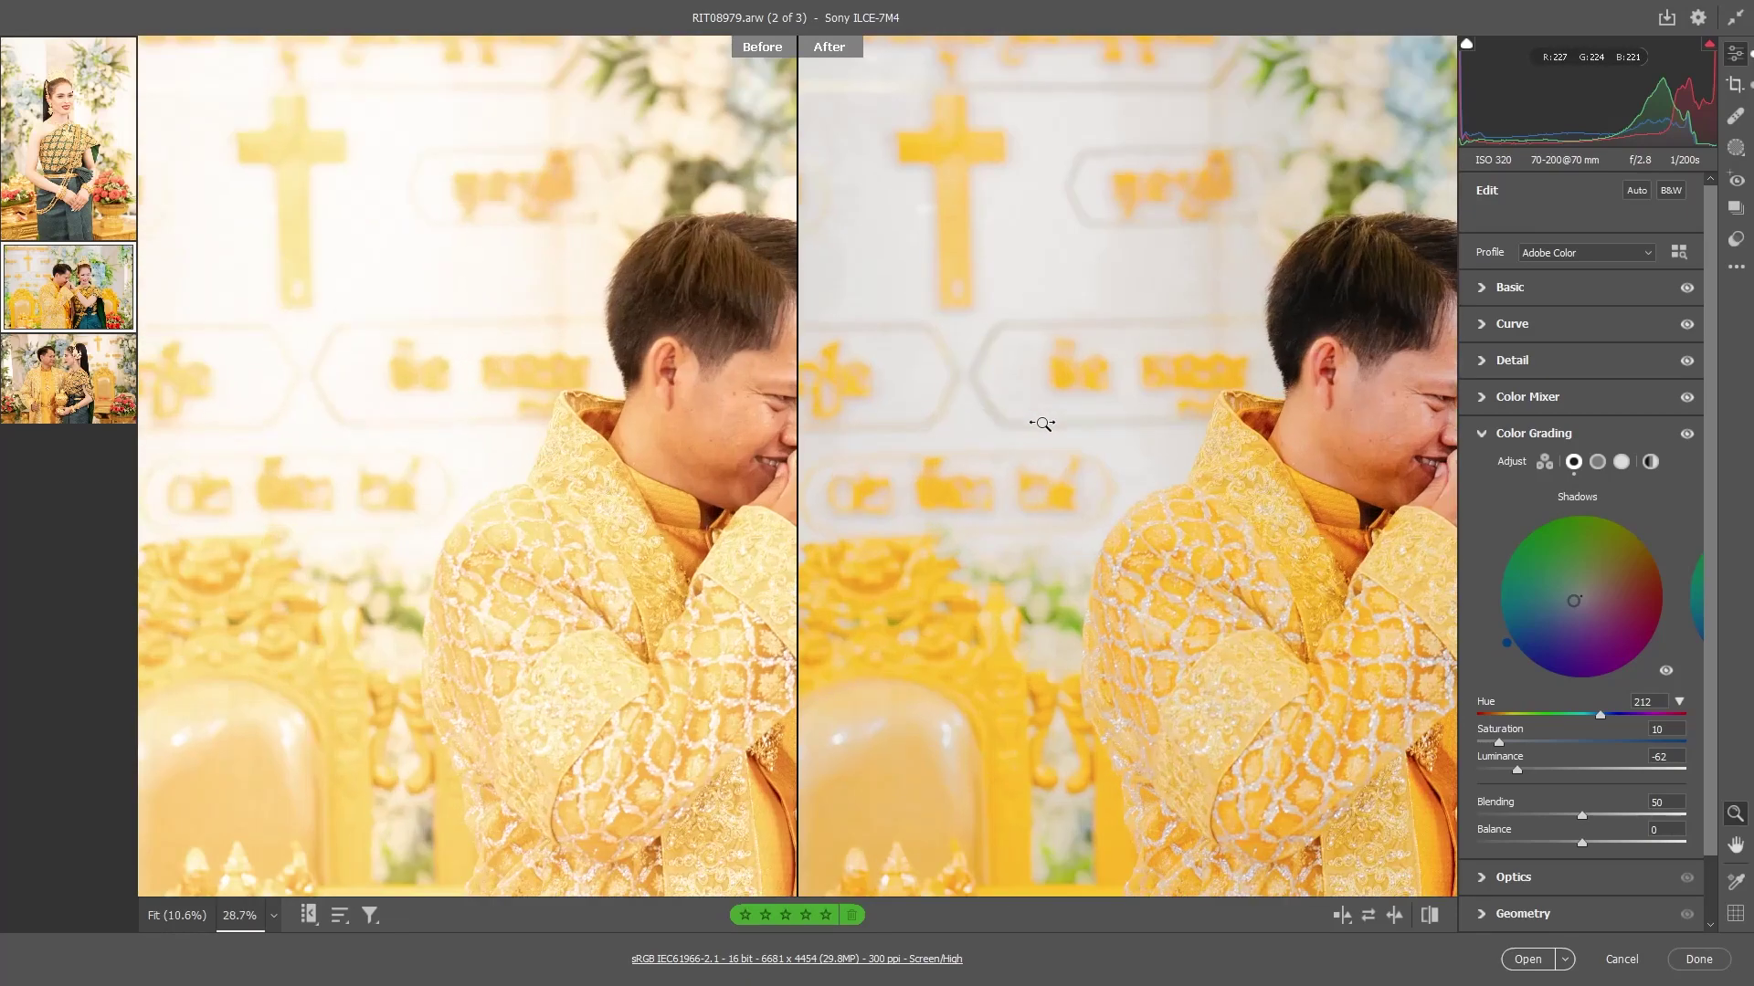
pyautogui.scroll(-2, 987, 459)
pyautogui.scroll(-1, 1151, 477)
pyautogui.press('z')
# Switch the preview back to Single View
pyautogui.scroll(-2, 1337, 554)
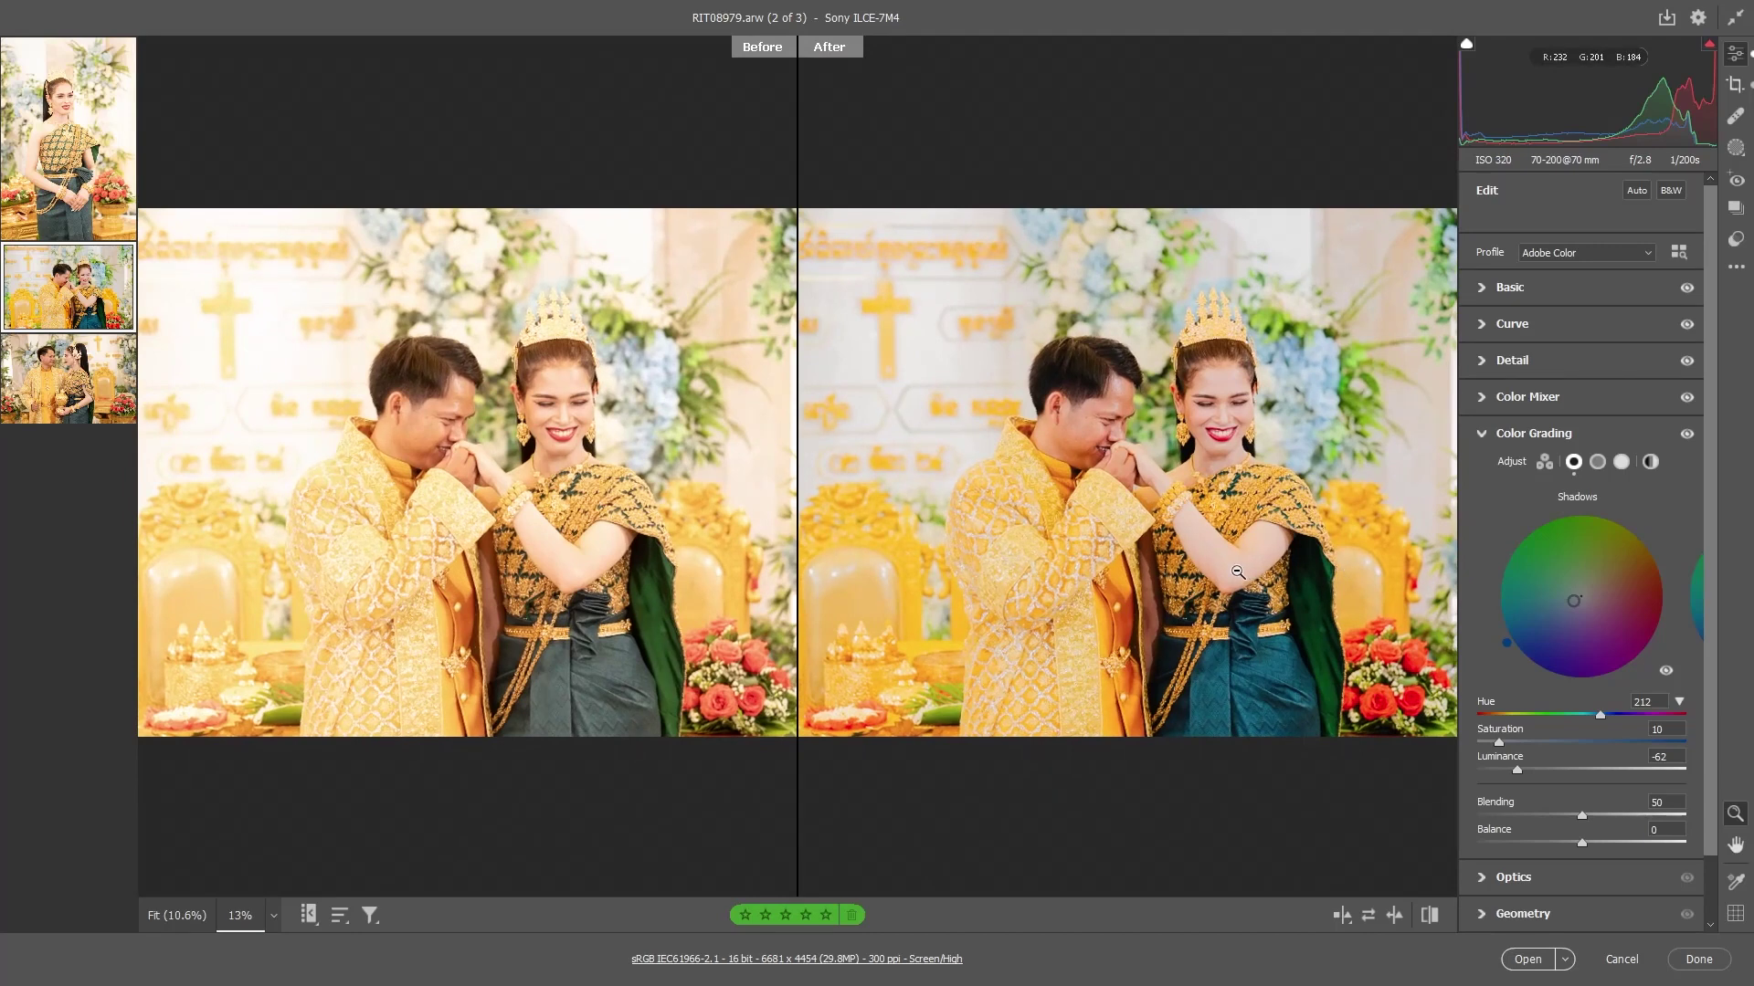
pyautogui.click(1342, 916)
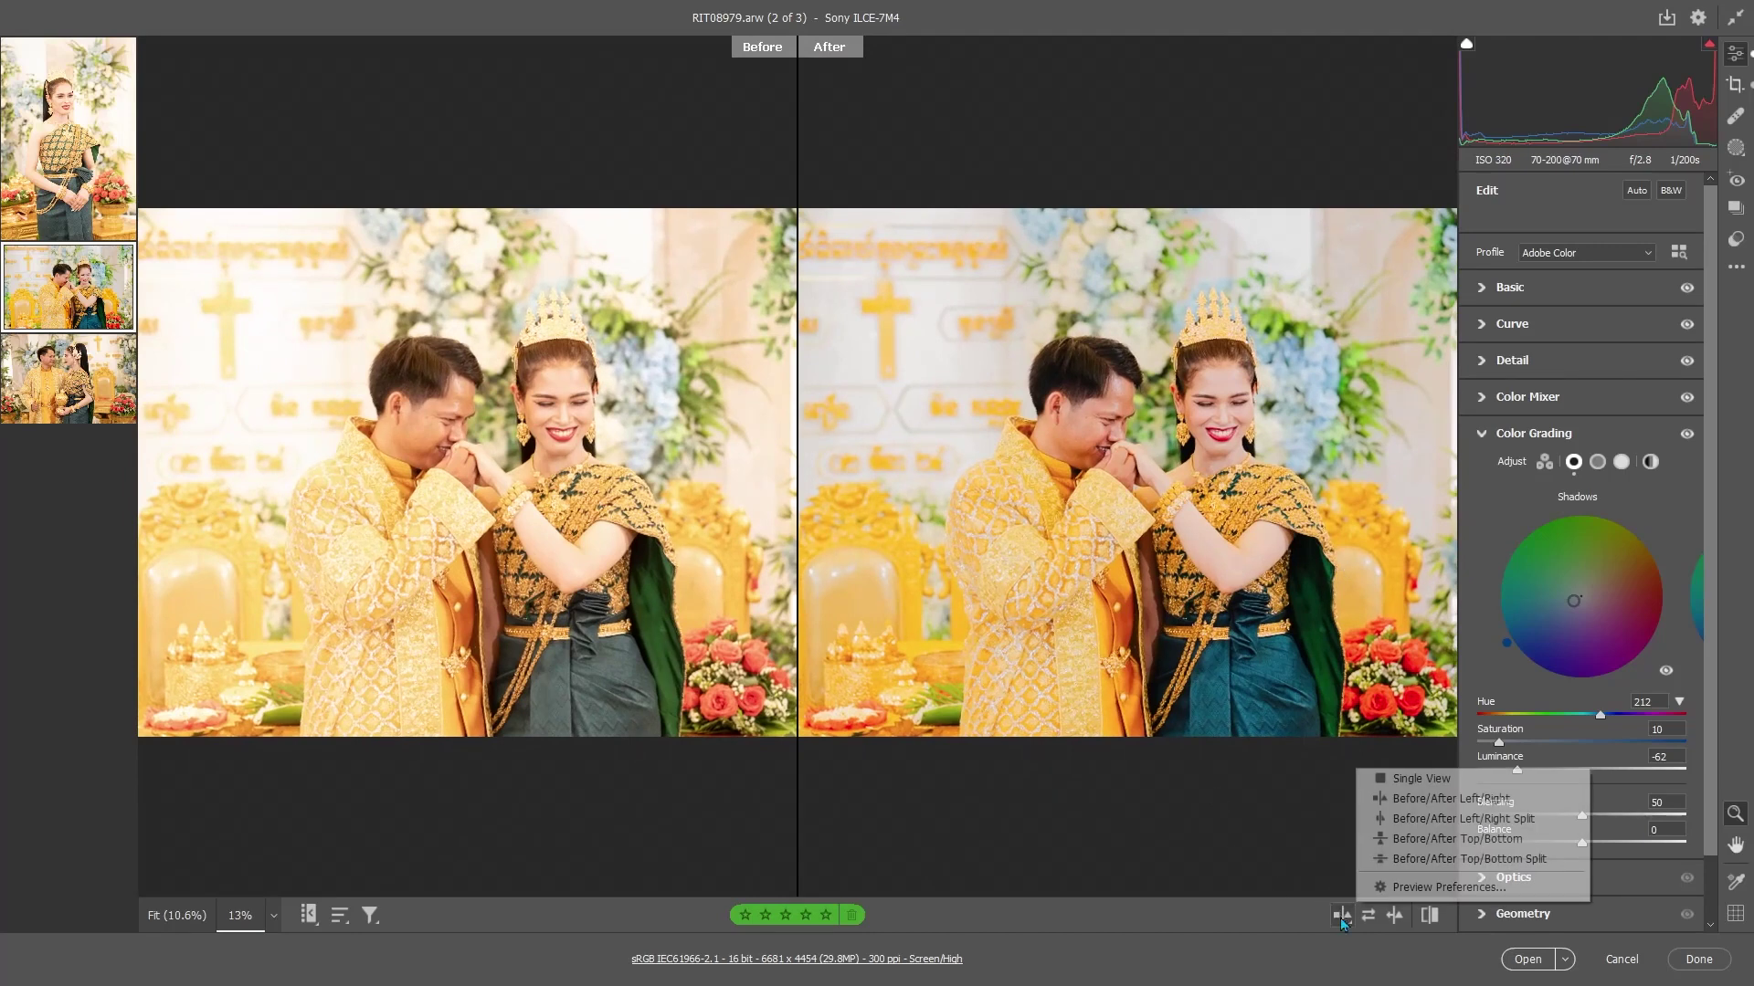
pyautogui.click(1407, 783)
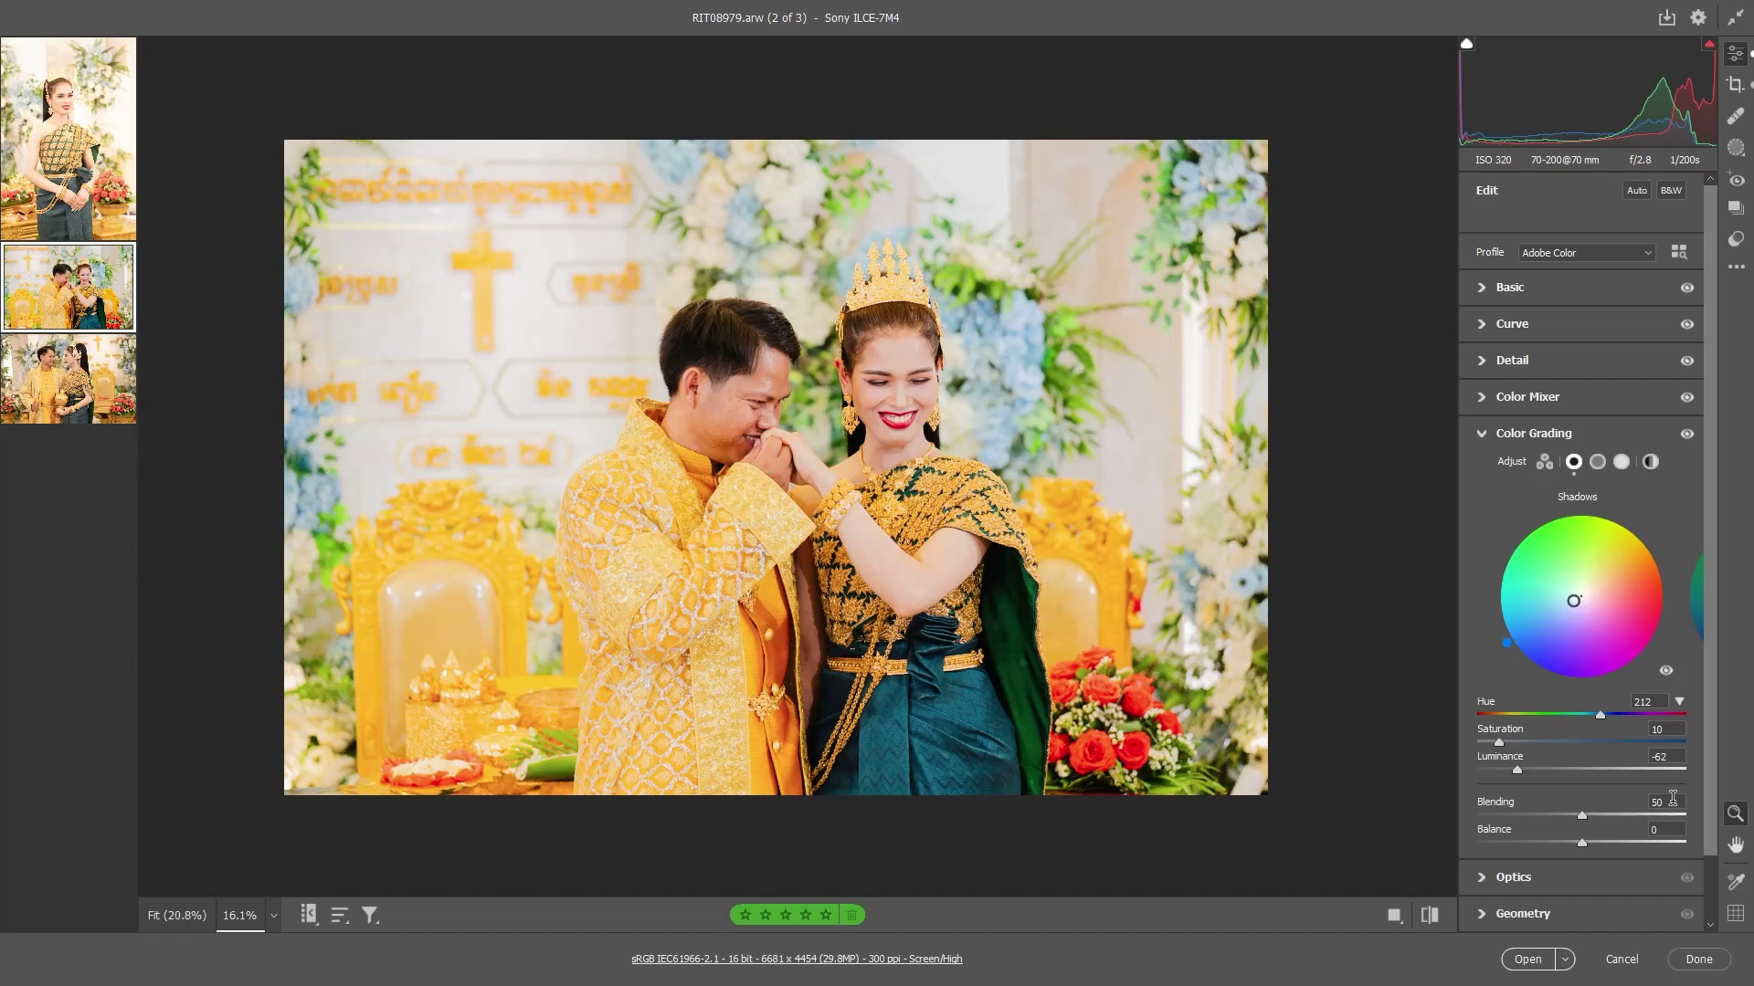
# In Optics, try profile corrections and chromatic aberration removal, leaving both off
pyautogui.click(1485, 435)
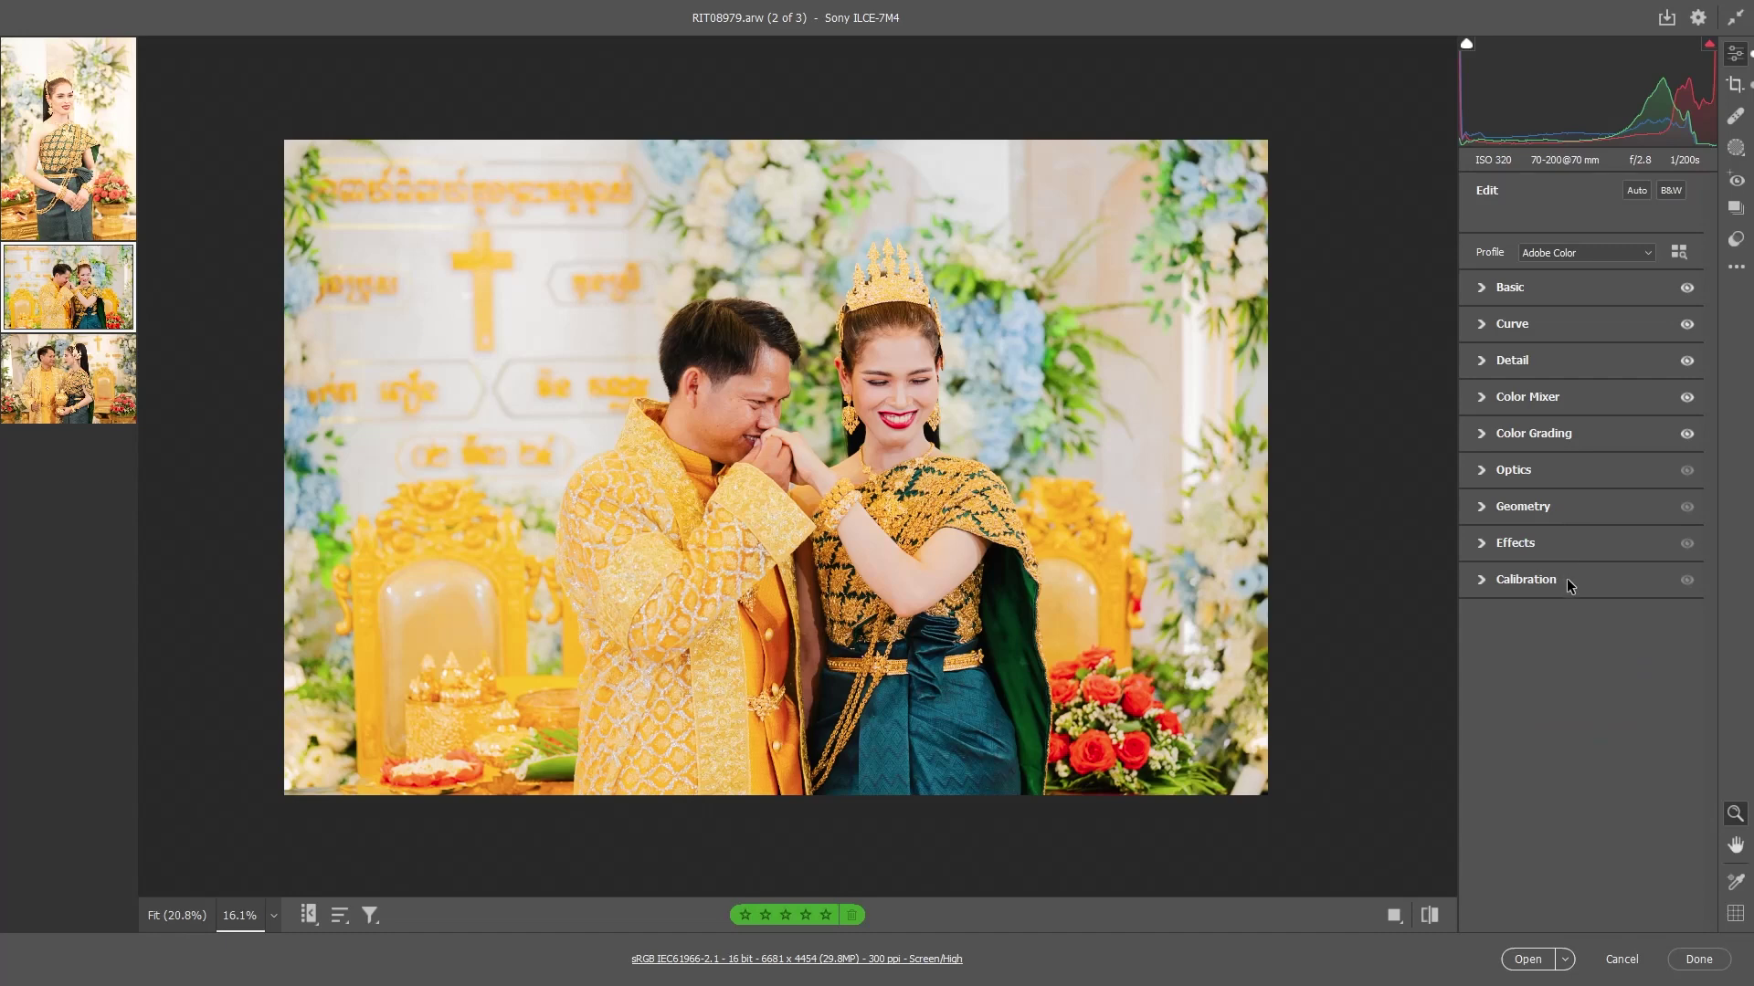
pyautogui.click(1546, 470)
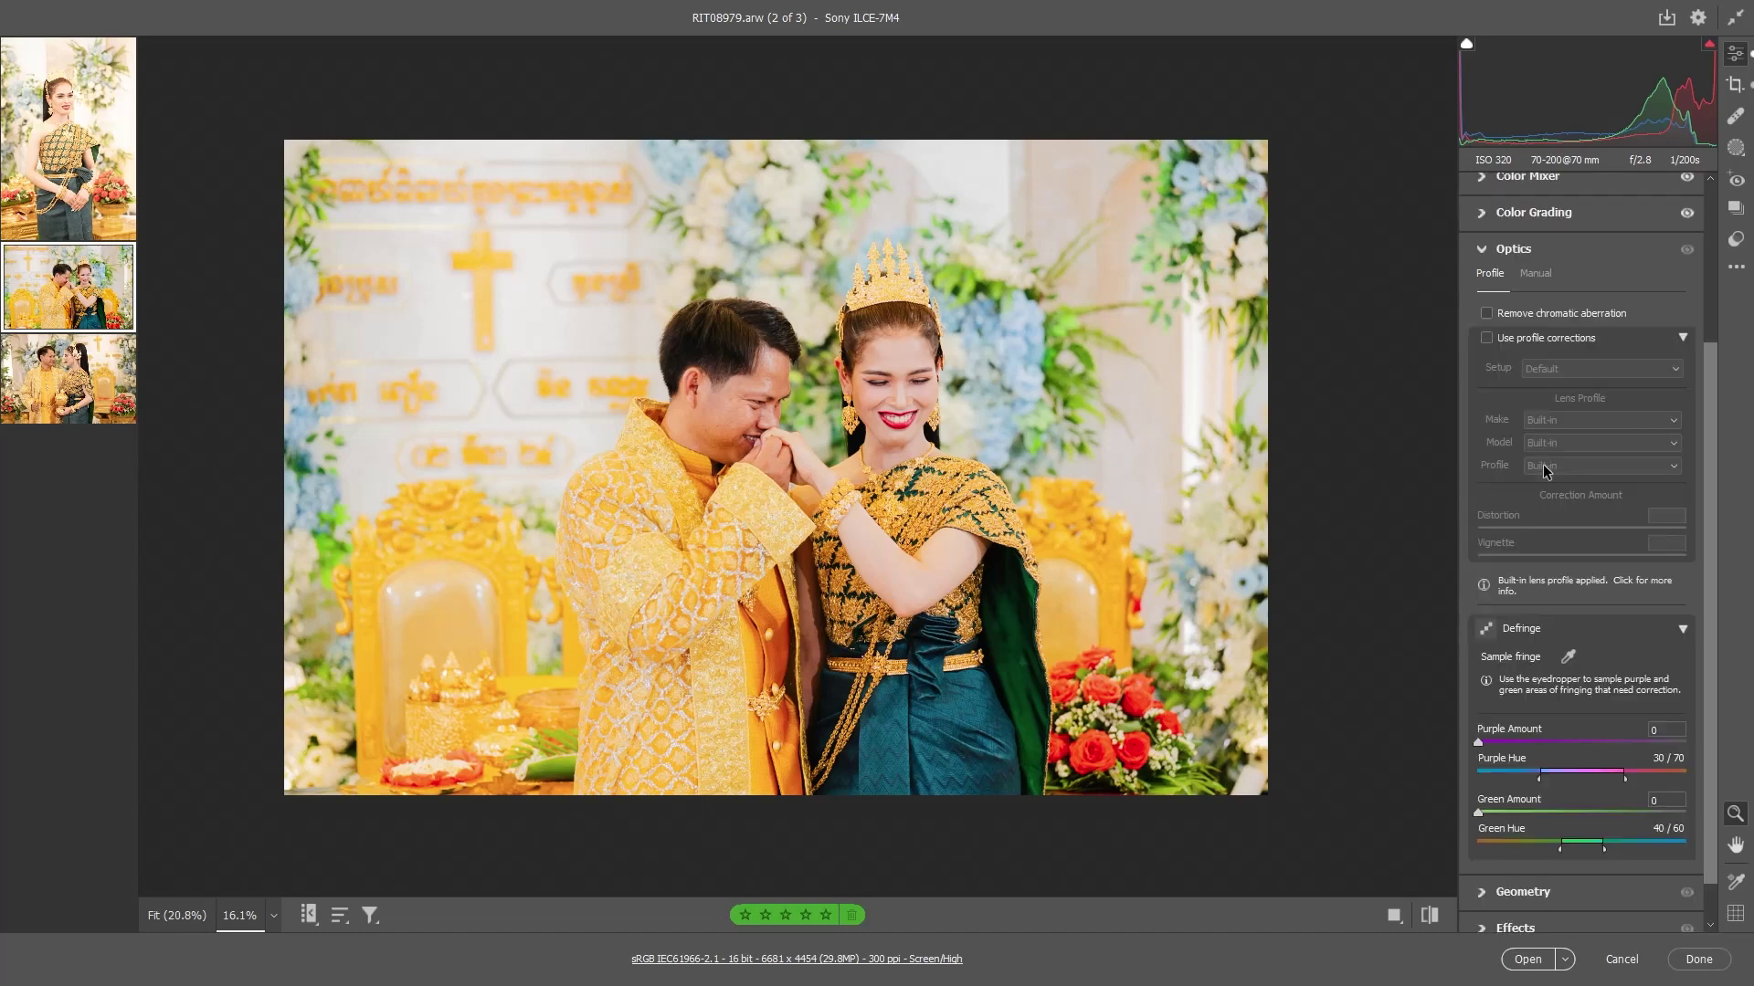
pyautogui.click(1489, 339)
pyautogui.click(1491, 315)
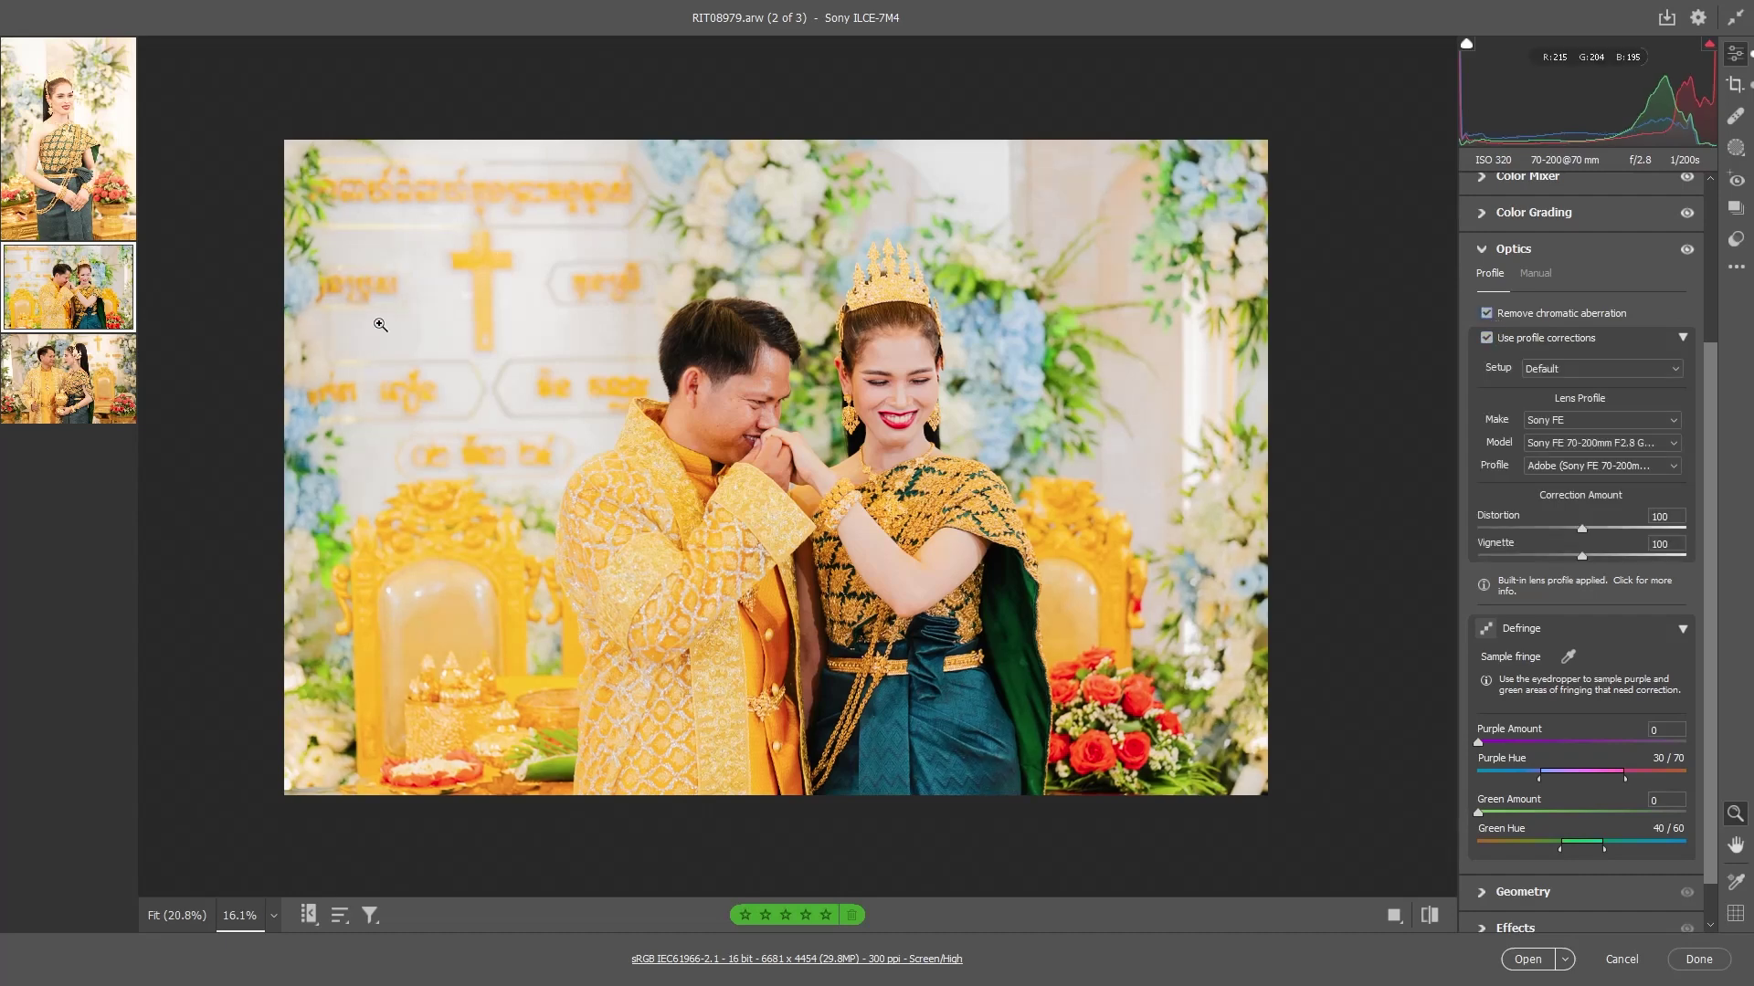
pyautogui.click(1522, 339)
pyautogui.click(1517, 315)
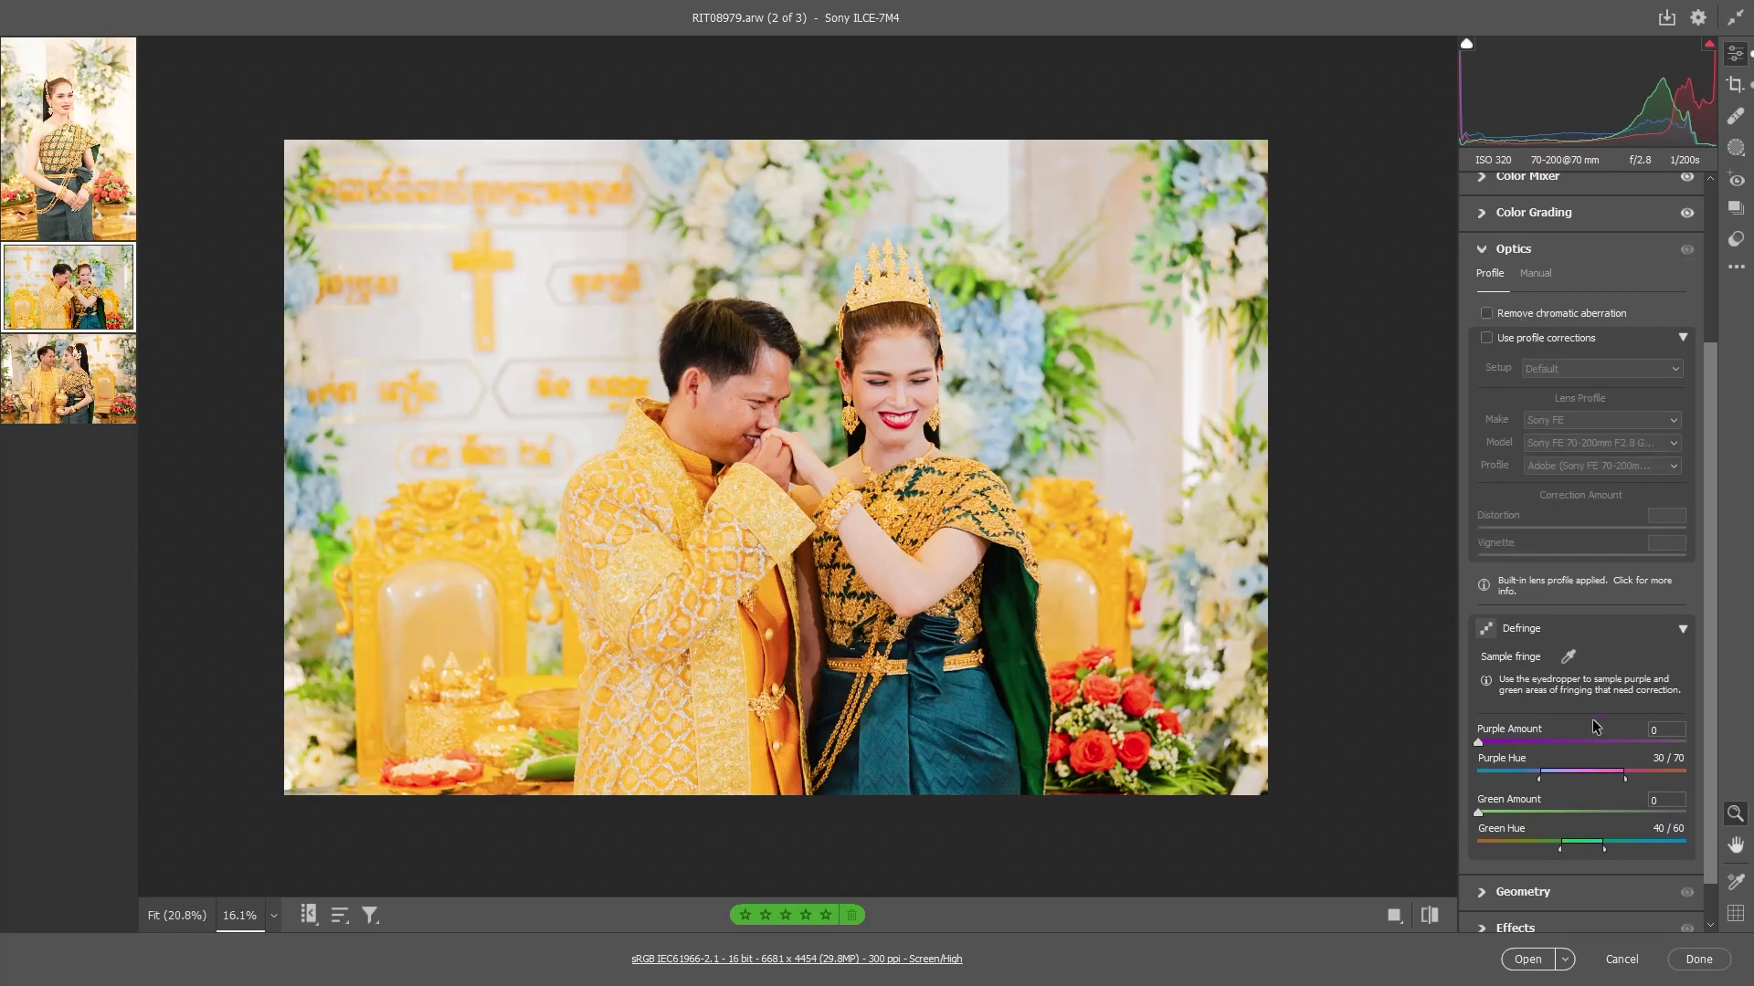
pyautogui.scroll(-1, 1630, 665)
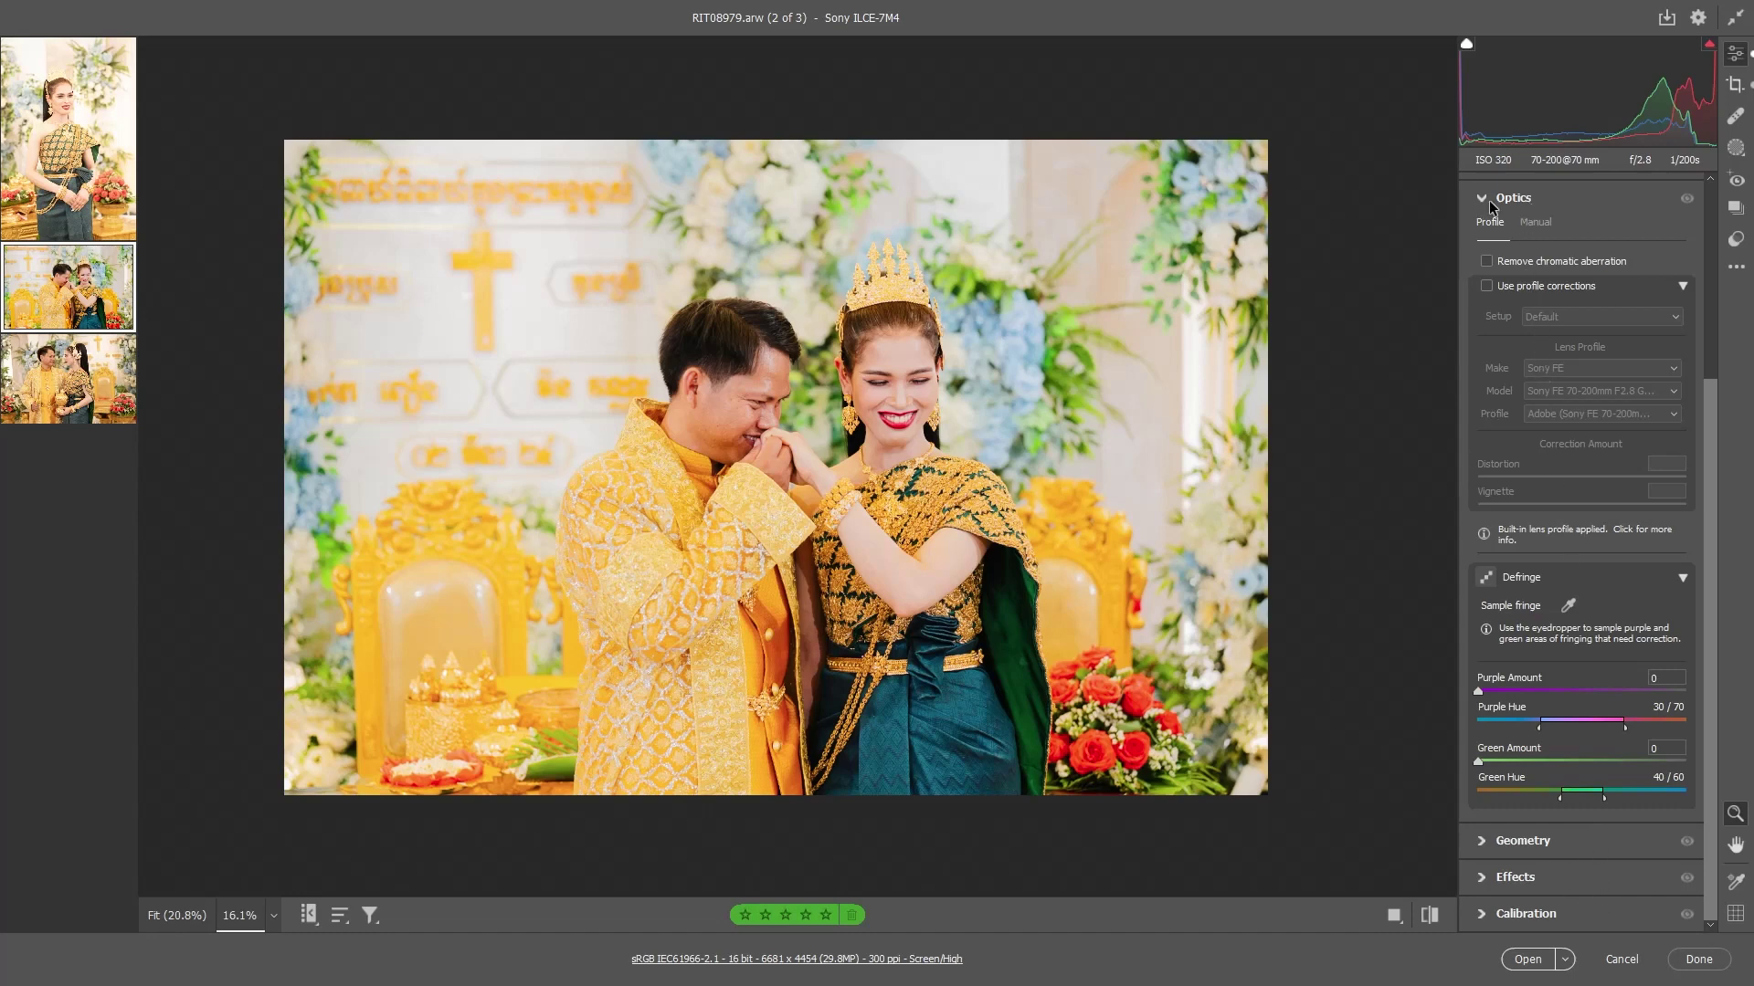
# In Effects, try a vignette, then reset Vignetting back to 0
pyautogui.click(1558, 196)
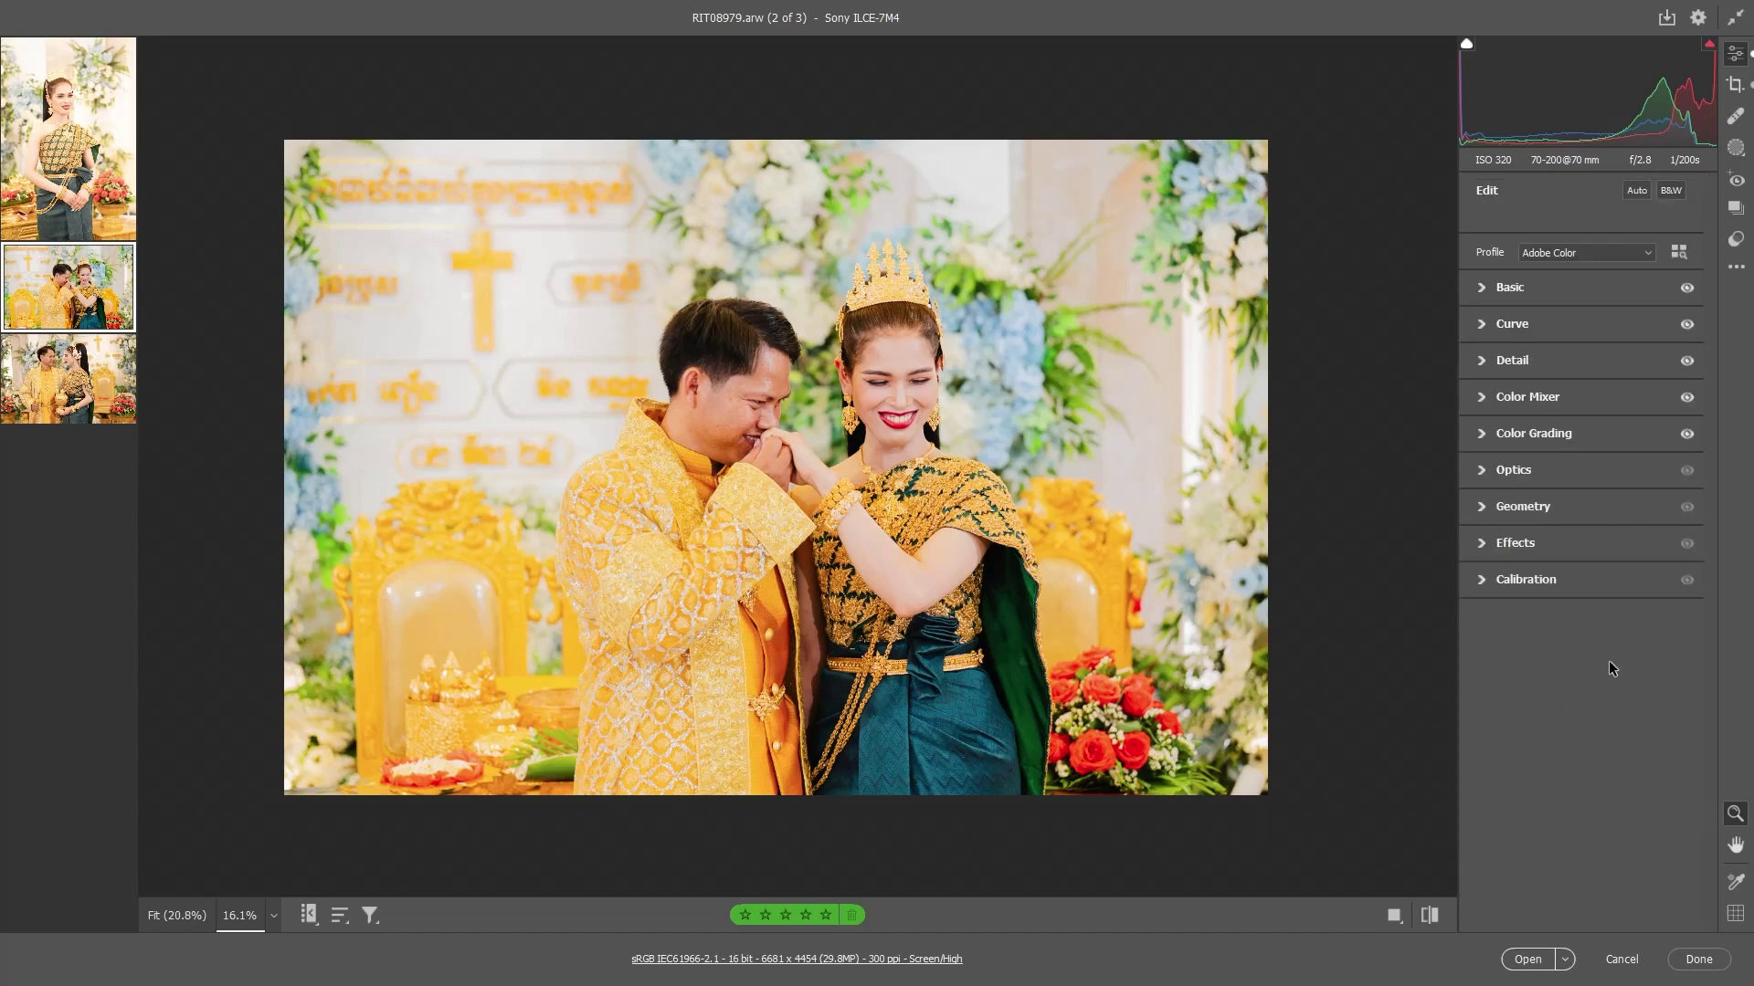
pyautogui.click(1560, 507)
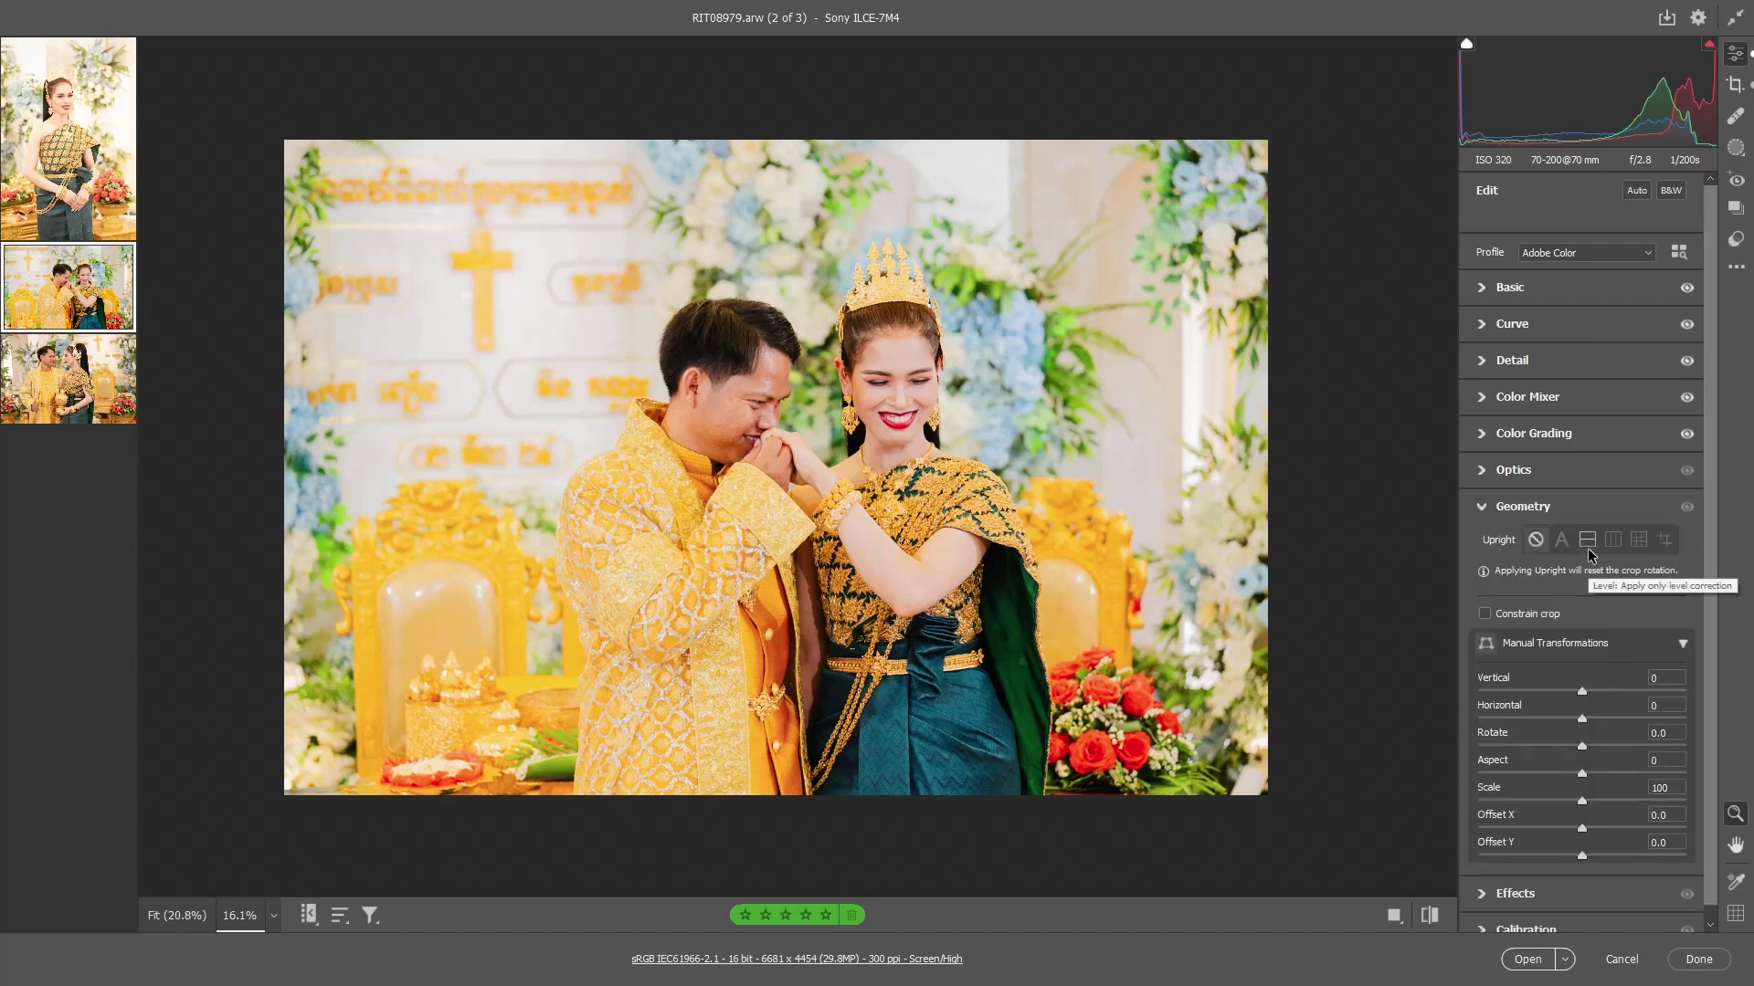
pyautogui.scroll(-1, 1631, 726)
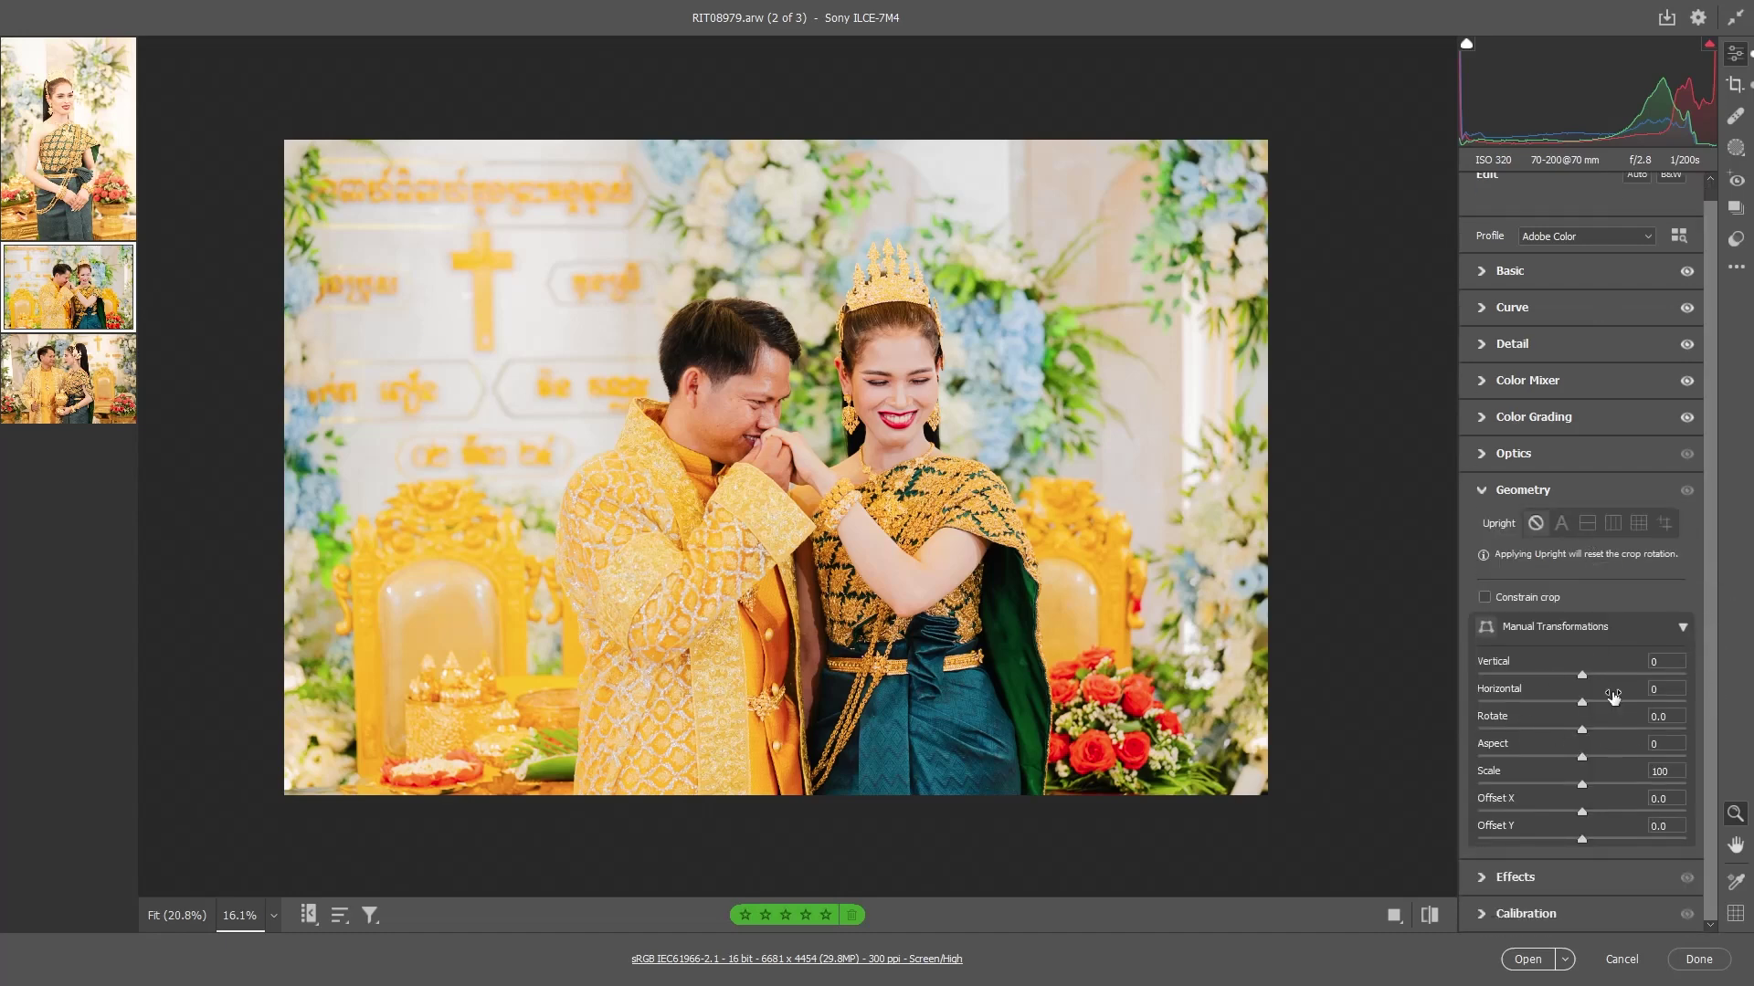
pyautogui.click(1566, 879)
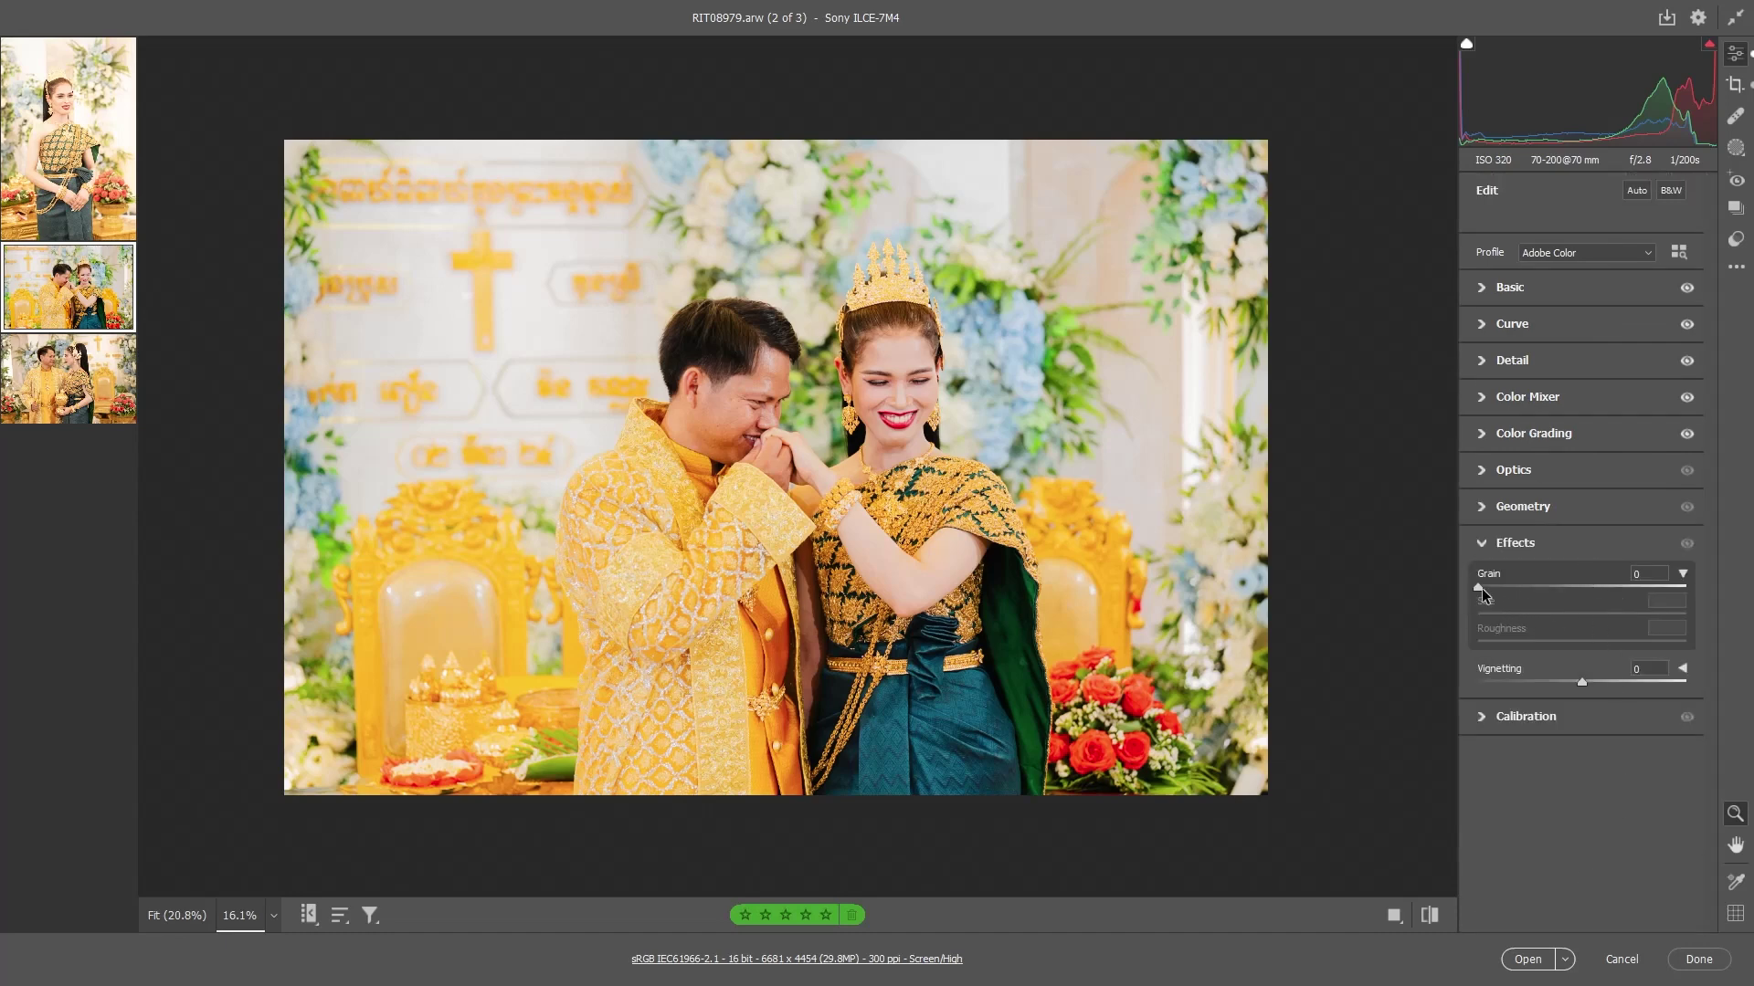
pyautogui.moveTo(1574, 687)
pyautogui.mouseDown()
pyautogui.moveTo(1604, 700)
pyautogui.moveTo(1566, 694)
pyautogui.moveTo(1587, 699)
pyautogui.mouseUp()
pyautogui.doubleClick(1592, 675)
# In Calibration, set Red Primary hue +20, Red saturation -5, Green Primary hue +54
pyautogui.click(1530, 718)
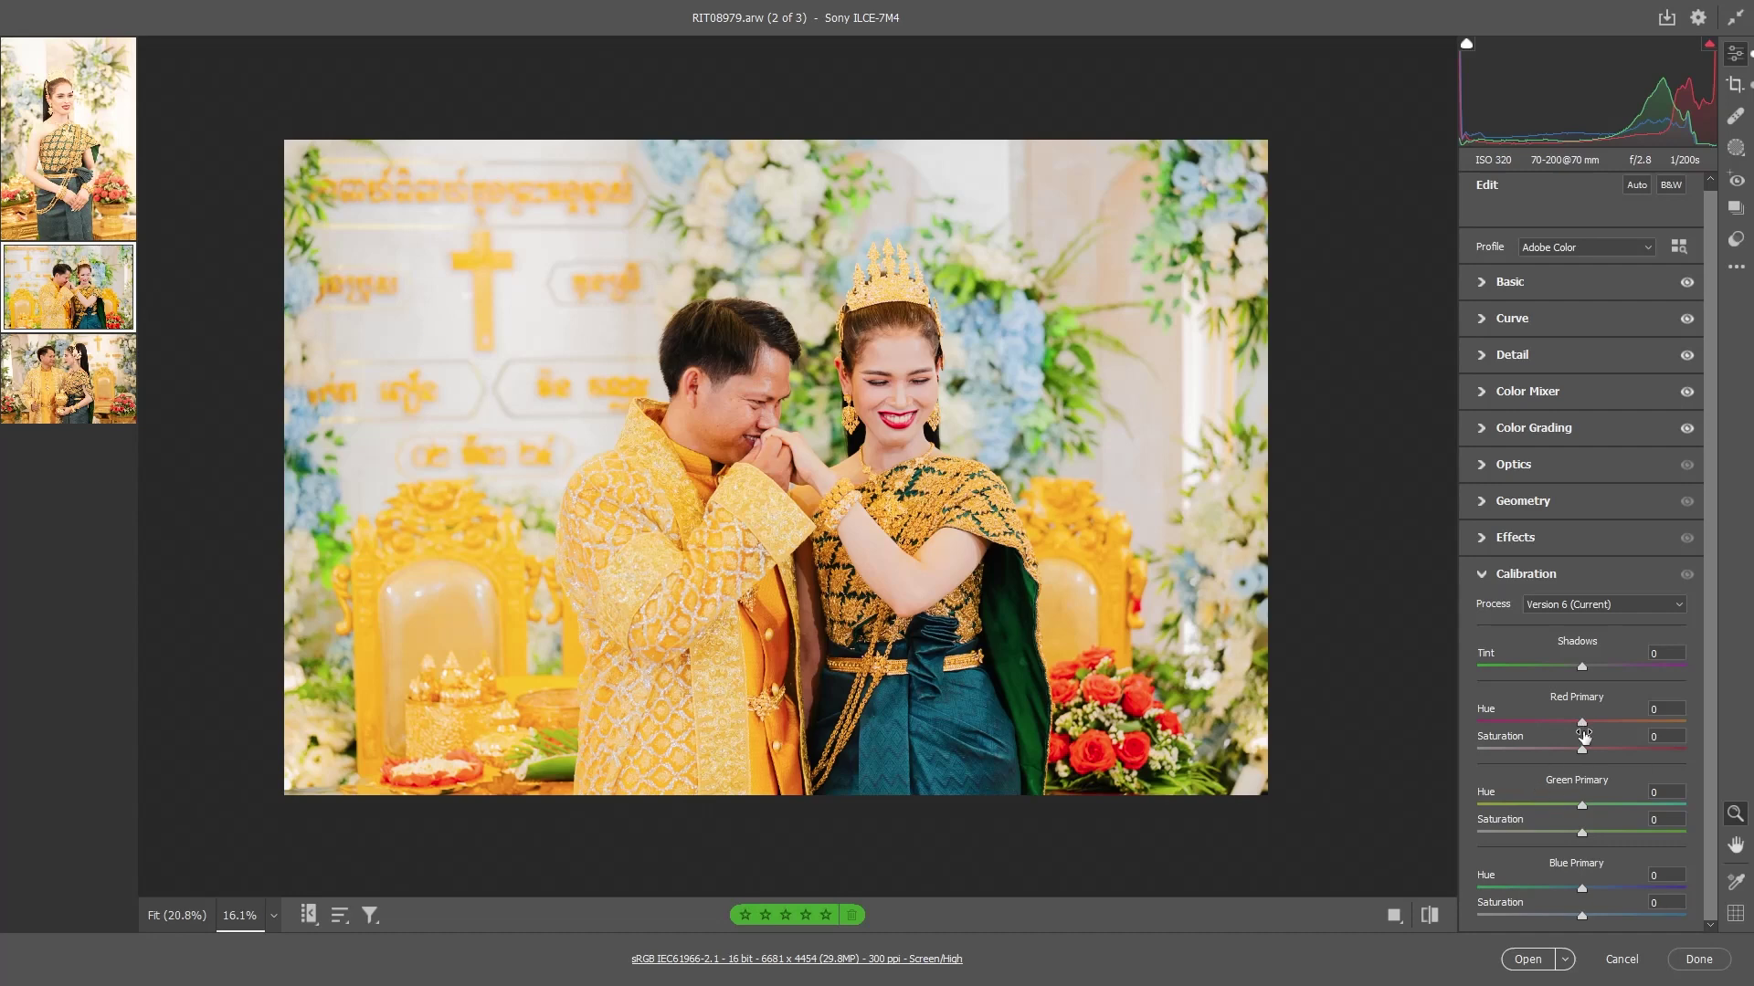
pyautogui.moveTo(1584, 718); pyautogui.dragTo(1605, 736)
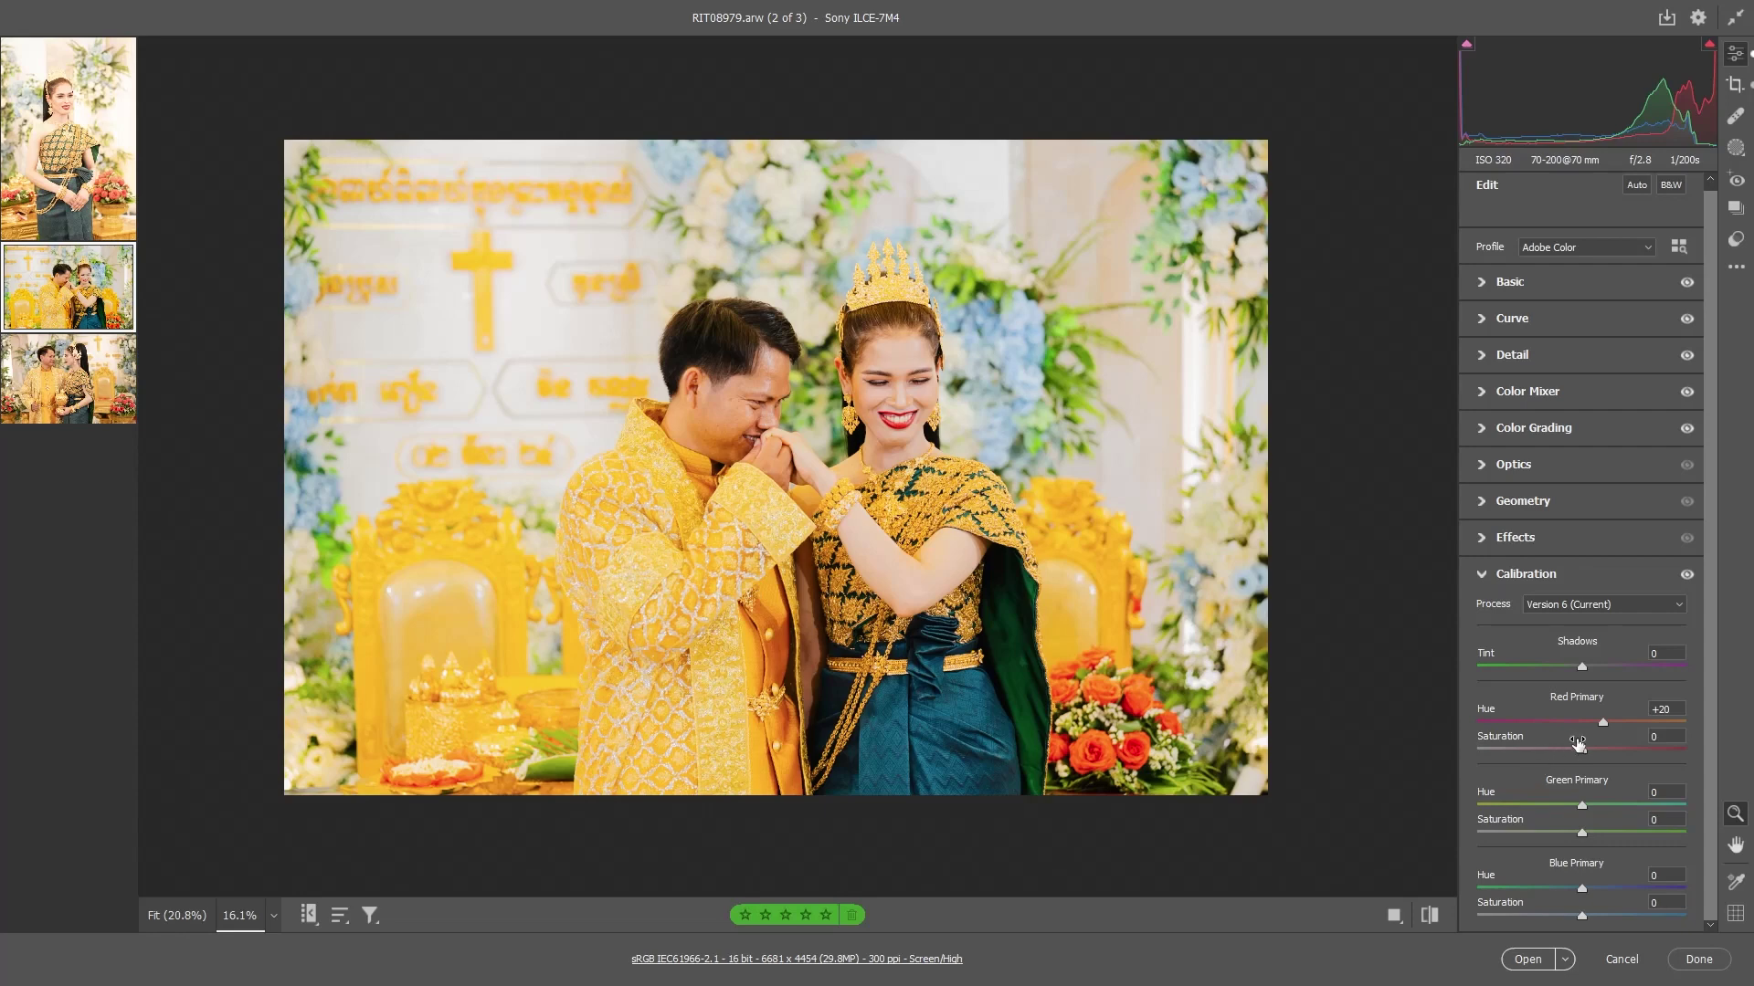
pyautogui.moveTo(1585, 752); pyautogui.dragTo(1577, 754)
pyautogui.moveTo(1583, 810); pyautogui.dragTo(1617, 817)
pyautogui.moveTo(1630, 812); pyautogui.dragTo(1631, 811)
pyautogui.scroll(-1, 1037, 422)
# Raise the Green Primary saturation slightly to +5
pyautogui.scroll(-2, 1036, 422)
pyautogui.scroll(3, 1036, 422)
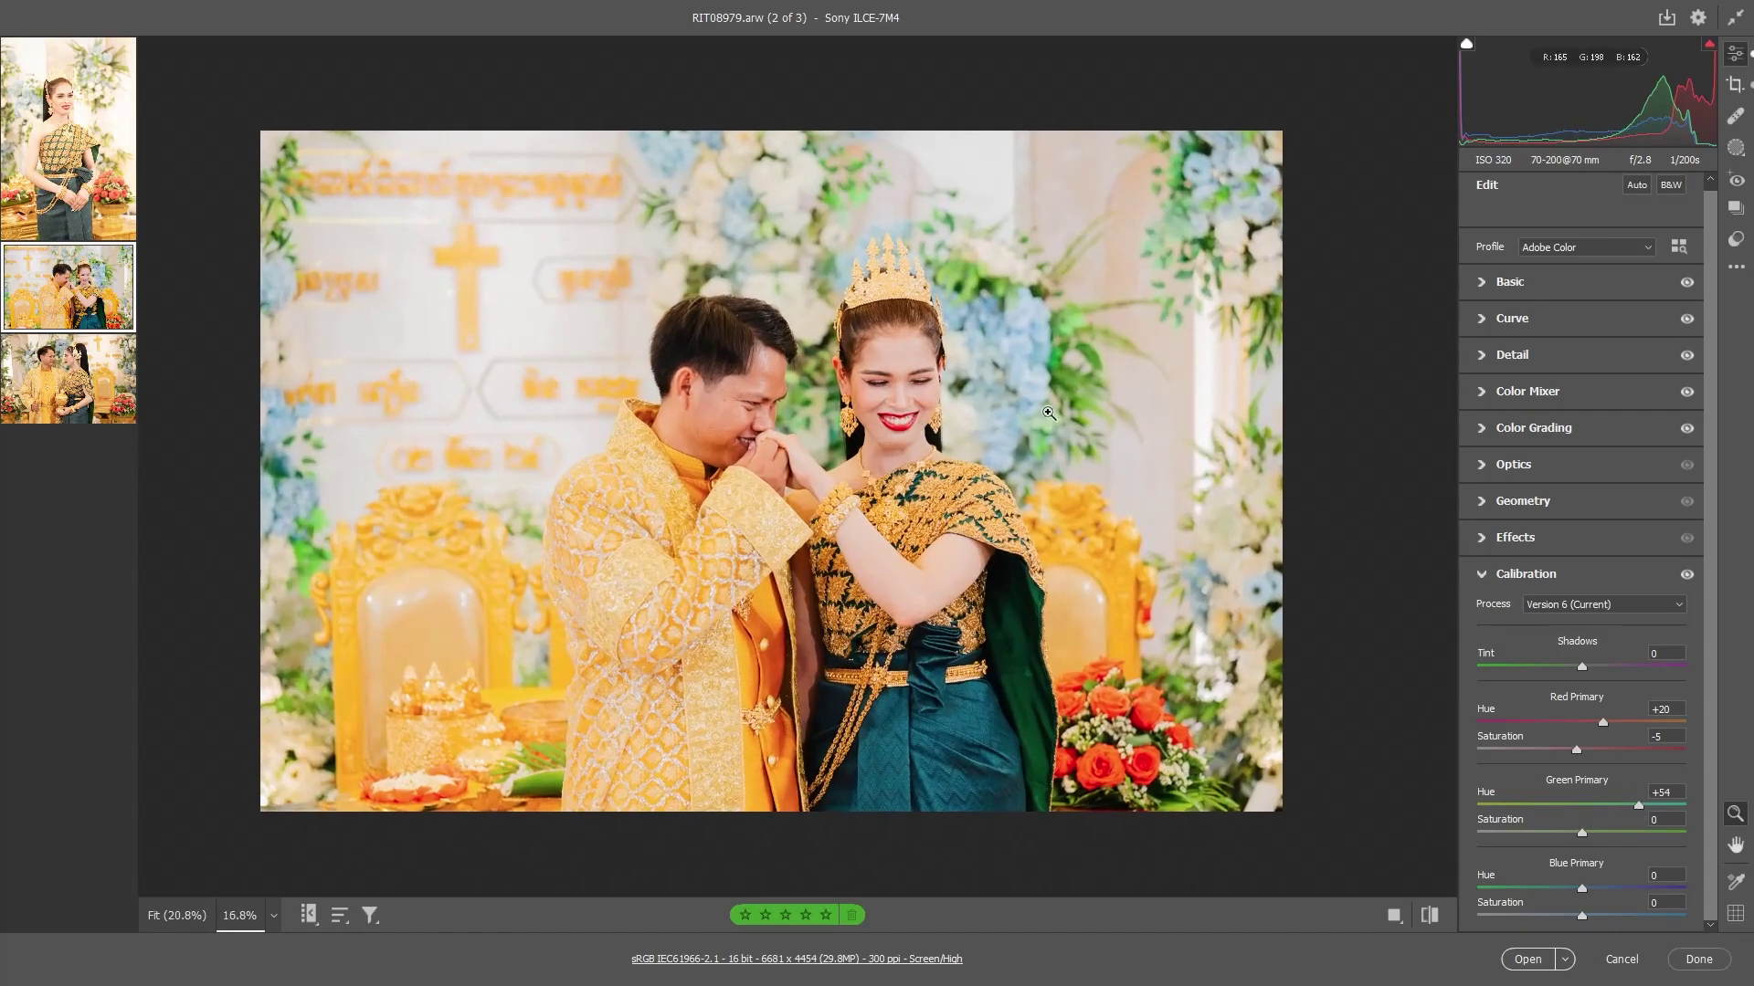
pyautogui.scroll(-1, 791, 409)
pyautogui.scroll(2, 791, 409)
pyautogui.scroll(2, 791, 409)
pyautogui.scroll(-2, 788, 447)
pyautogui.scroll(-1, 786, 484)
pyautogui.scroll(2, 783, 520)
pyautogui.scroll(-1, 782, 520)
pyautogui.scroll(-2, 900, 516)
pyautogui.scroll(1, 918, 516)
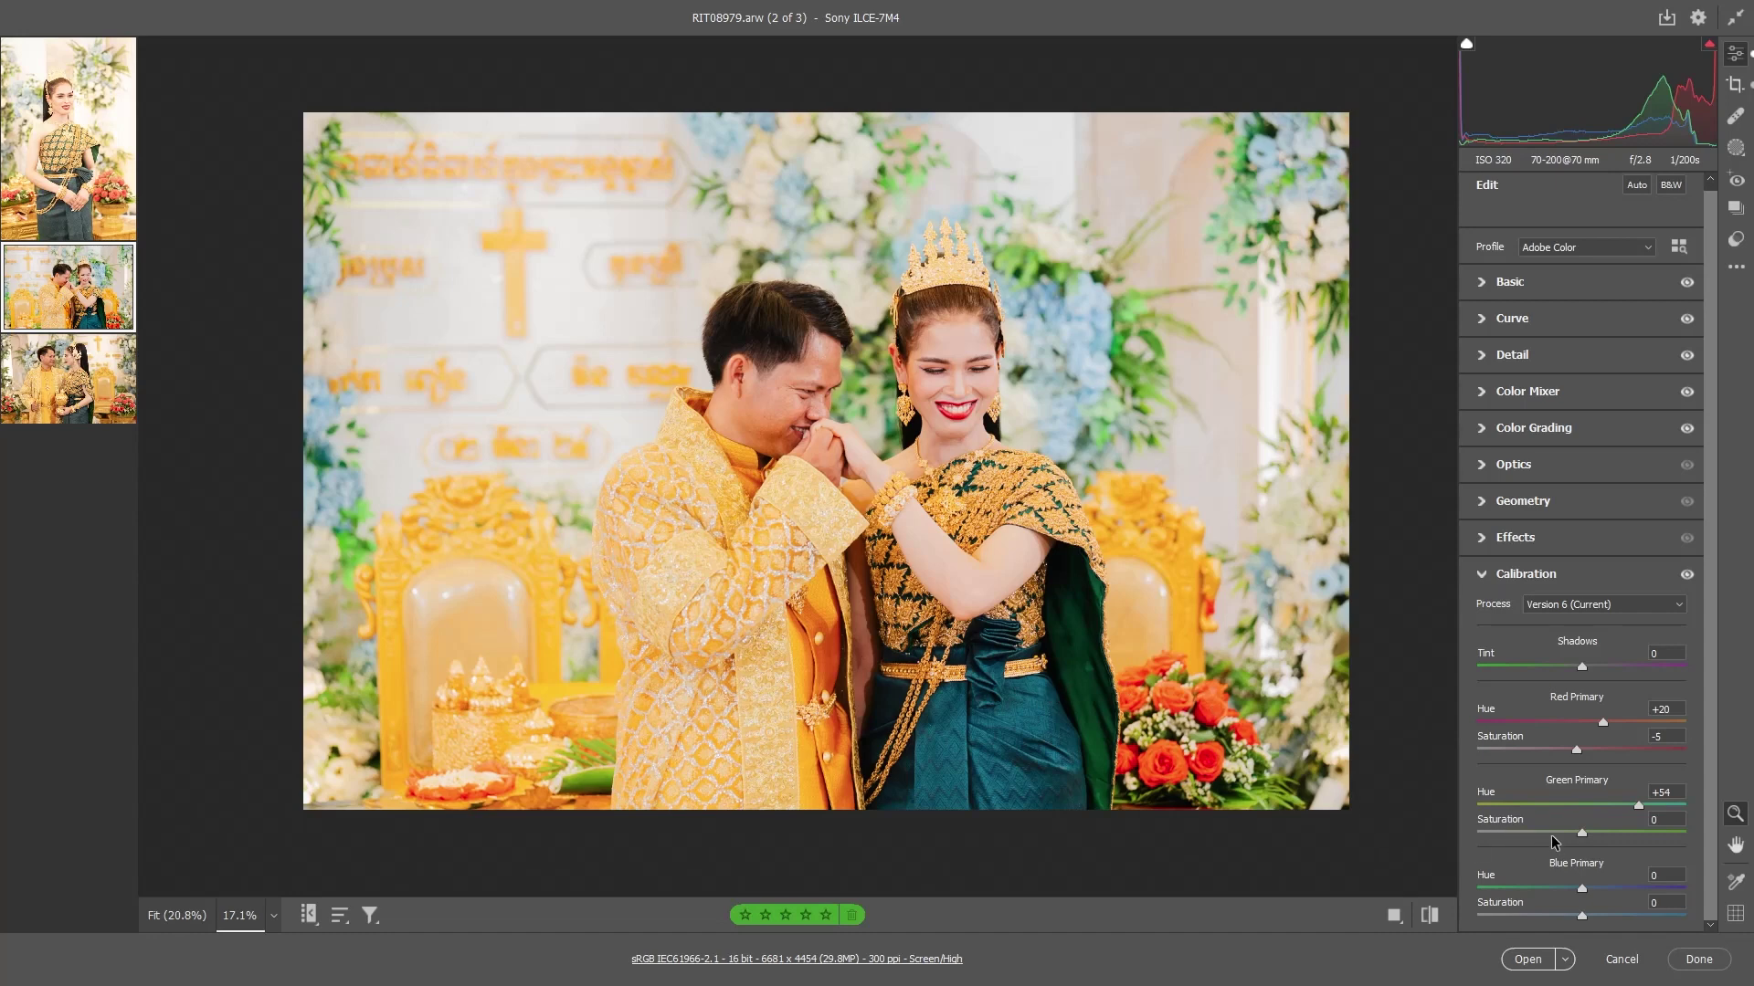
pyautogui.moveTo(1582, 833); pyautogui.dragTo(1586, 832)
# Shift the Blue Primary hue up from 0 to about +7
pyautogui.scroll(-2, 1109, 438)
pyautogui.scroll(1, 1103, 447)
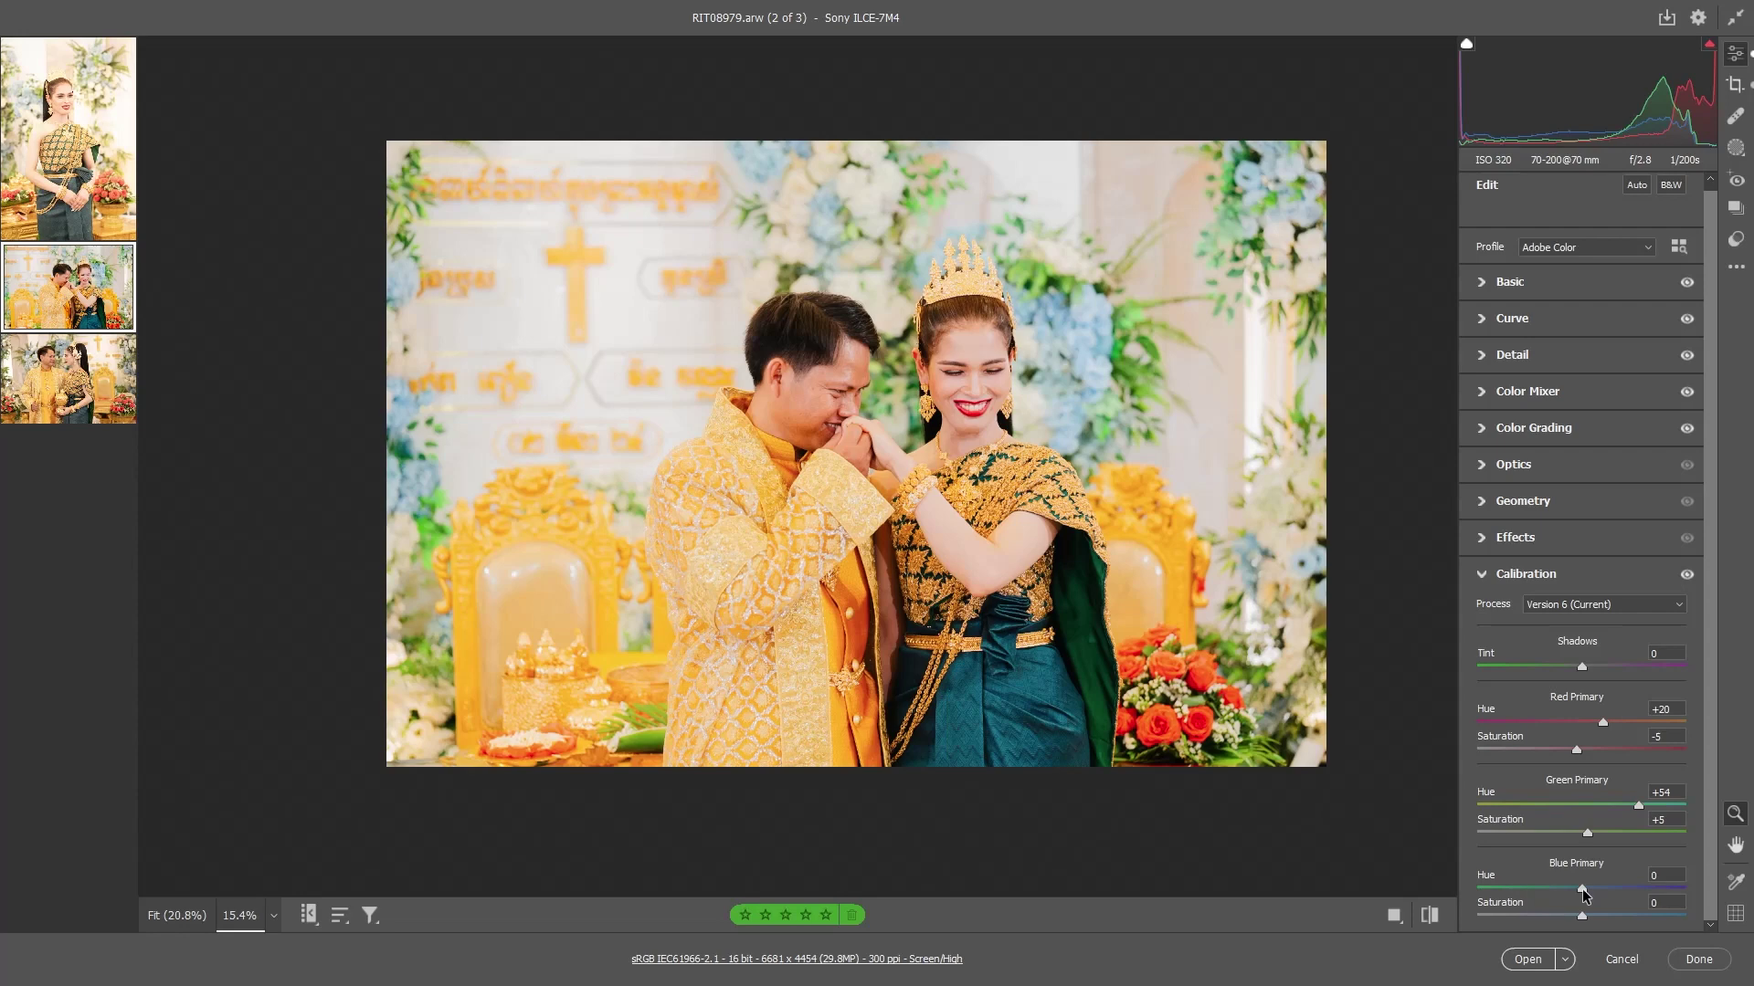
pyautogui.moveTo(1582, 890); pyautogui.dragTo(1590, 890)
pyautogui.moveTo(1591, 894); pyautogui.dragTo(1597, 894)
pyautogui.click(1658, 875)
# Zoom in on the couple to check the faces, then zoom back out
pyautogui.click(904, 403)
pyautogui.click(867, 404)
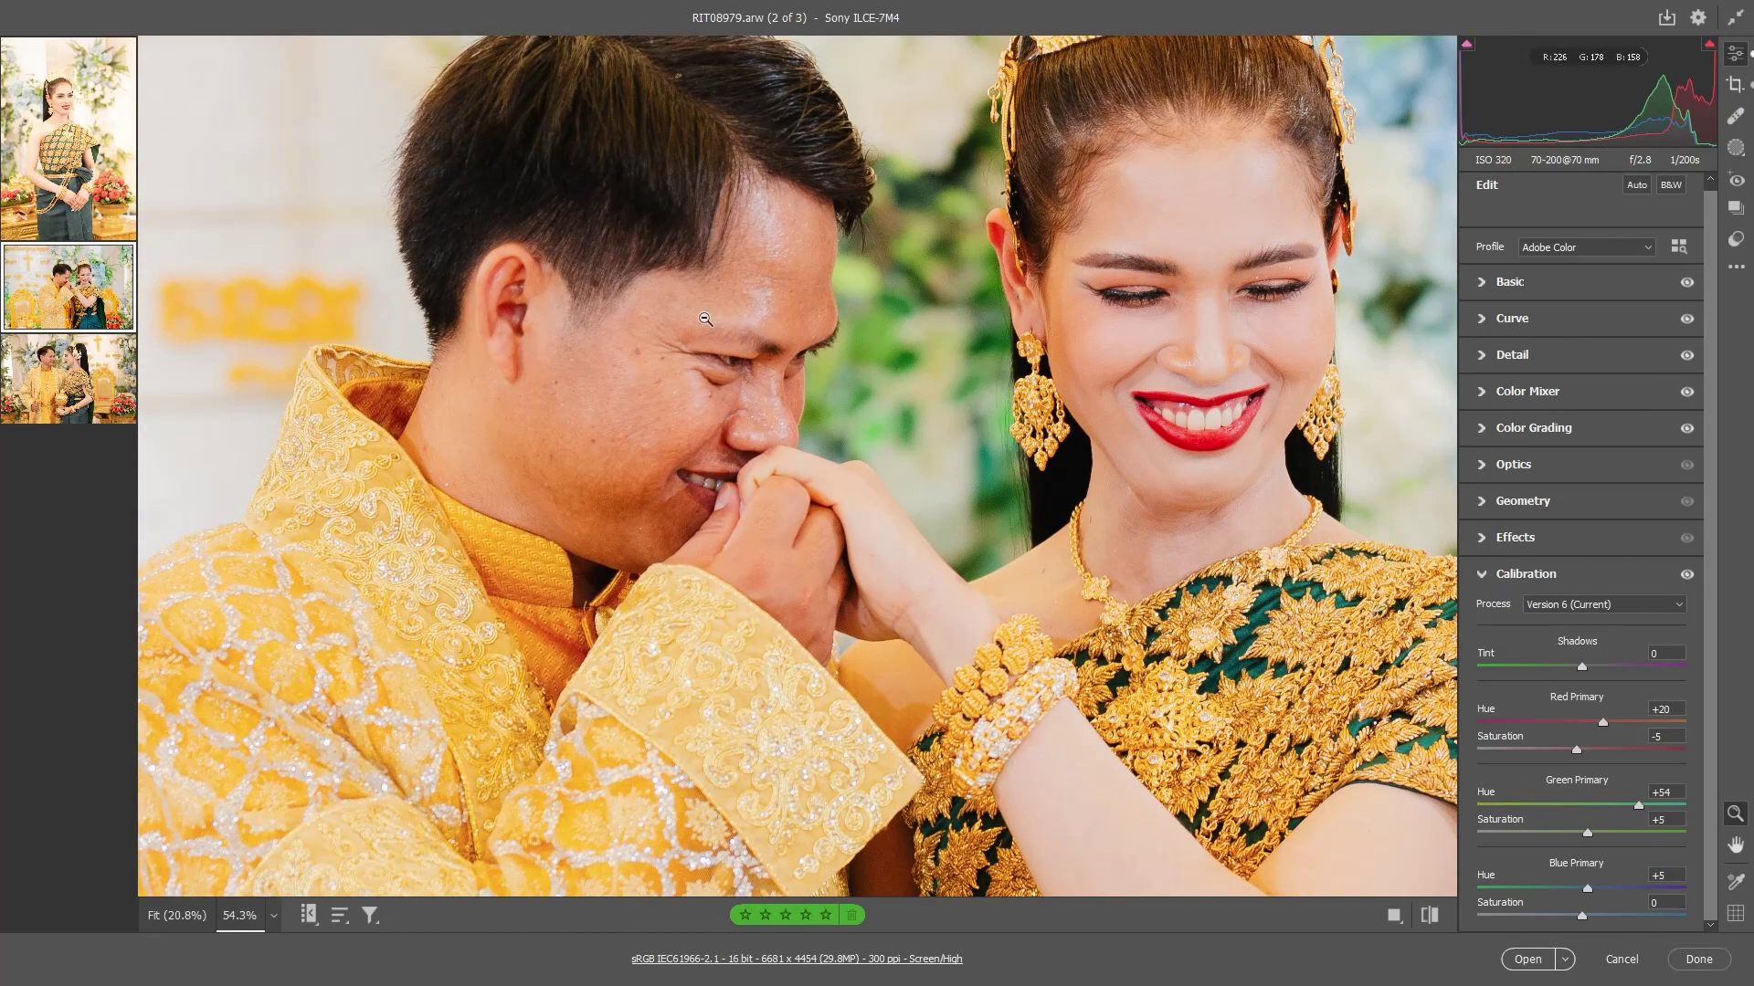
pyautogui.keyDown('alt'); pyautogui.click(1249, 331); pyautogui.keyUp('alt')
pyautogui.keyDown('alt'); pyautogui.click(1096, 411); pyautogui.keyUp('alt')
pyautogui.keyDown('alt'); pyautogui.click(999, 473); pyautogui.keyUp('alt')
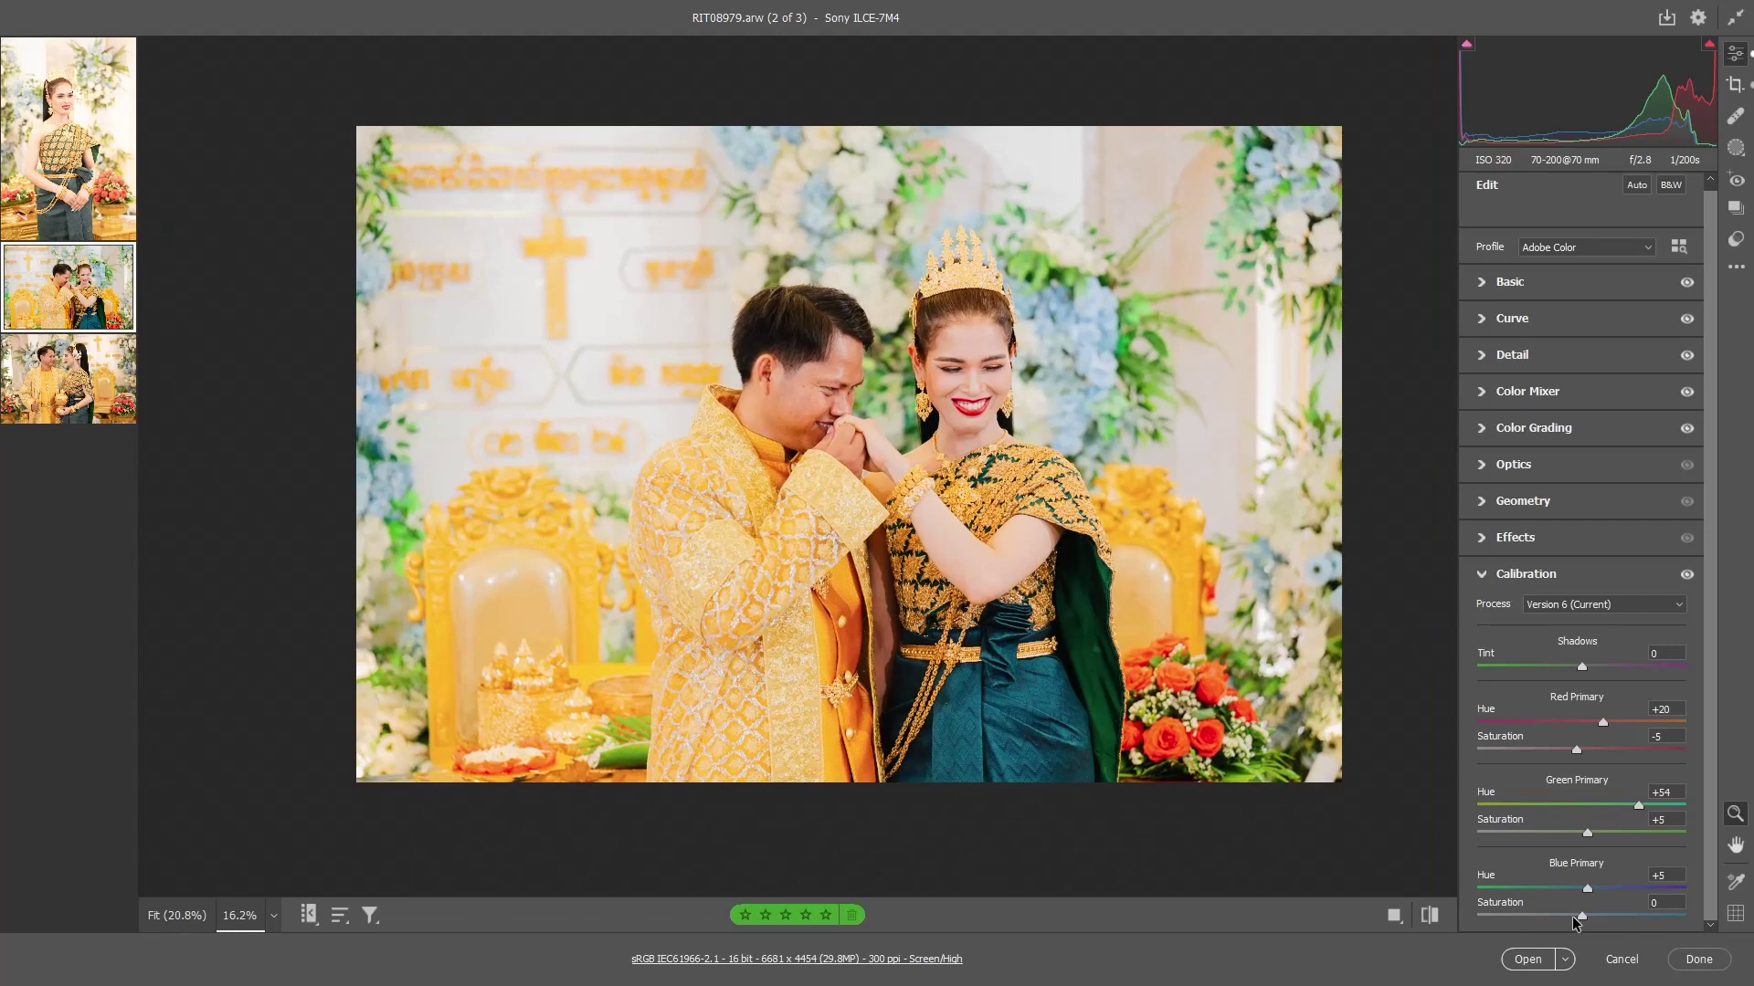
# Lower the Blue Primary saturation to -45
pyautogui.moveTo(1582, 918)
pyautogui.mouseDown()
pyautogui.moveTo(1609, 918)
pyautogui.moveTo(1562, 917)
pyautogui.mouseUp()
pyautogui.moveTo(1549, 918); pyautogui.dragTo(1541, 919)
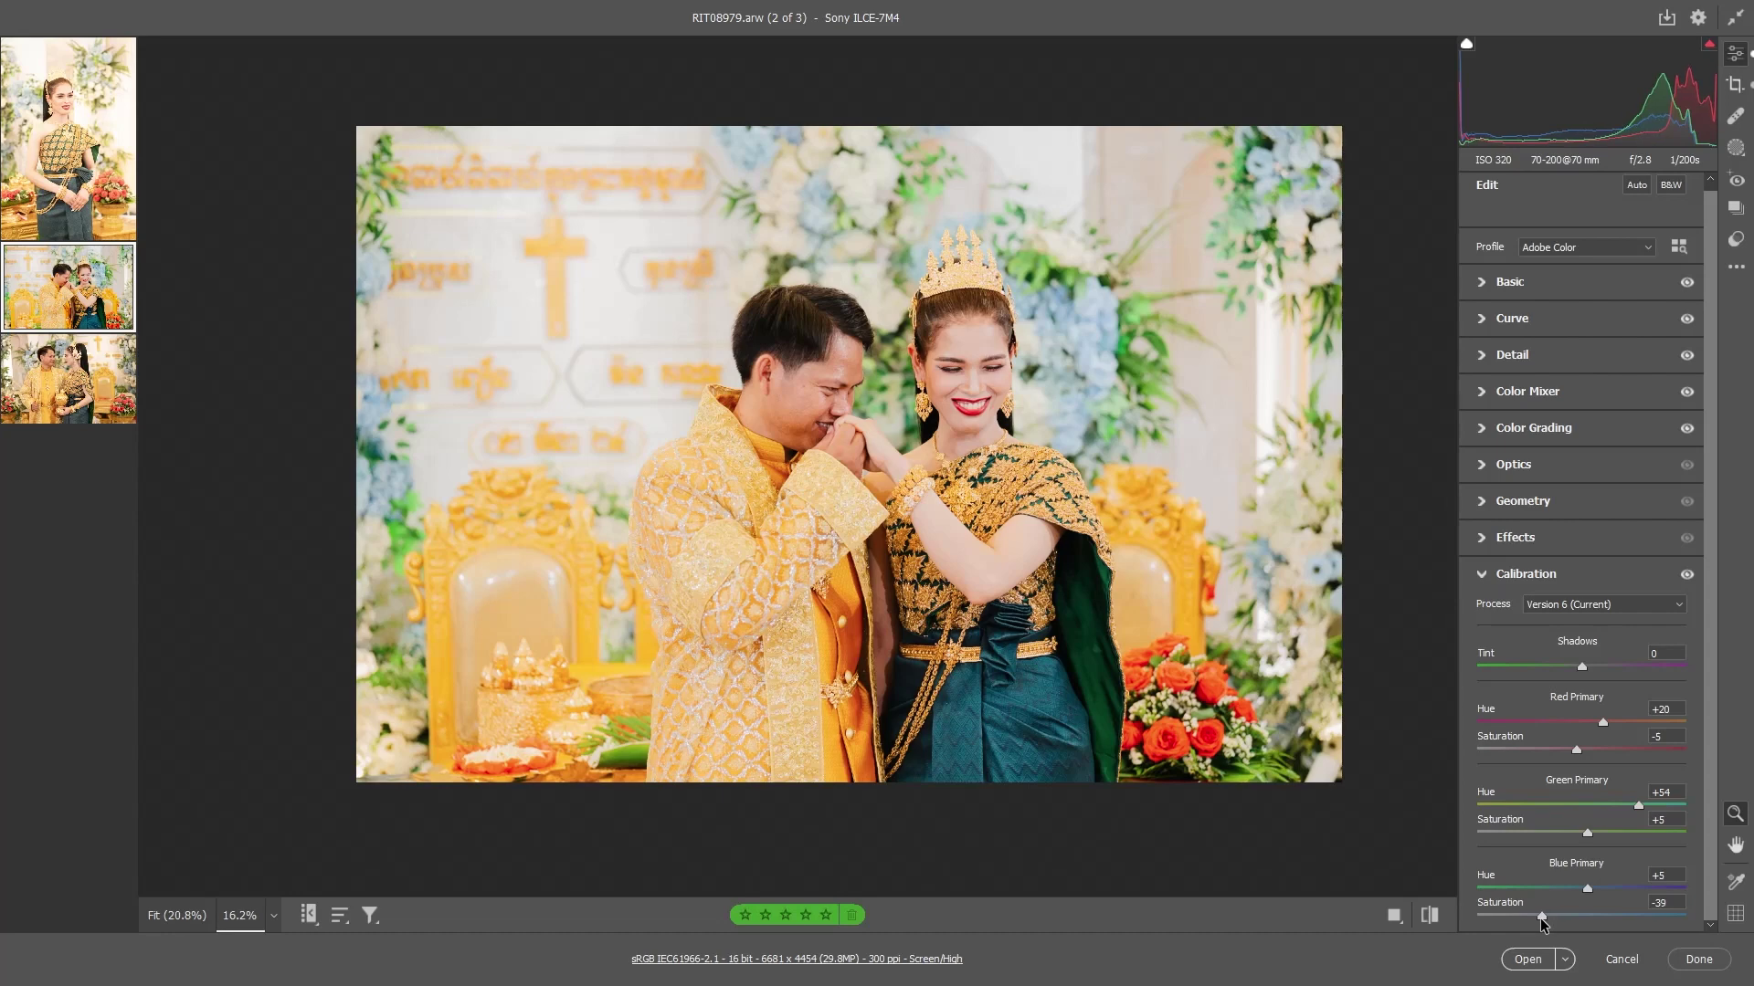
pyautogui.moveTo(1542, 919); pyautogui.dragTo(1539, 919)
pyautogui.moveTo(1540, 925); pyautogui.dragTo(1537, 924)
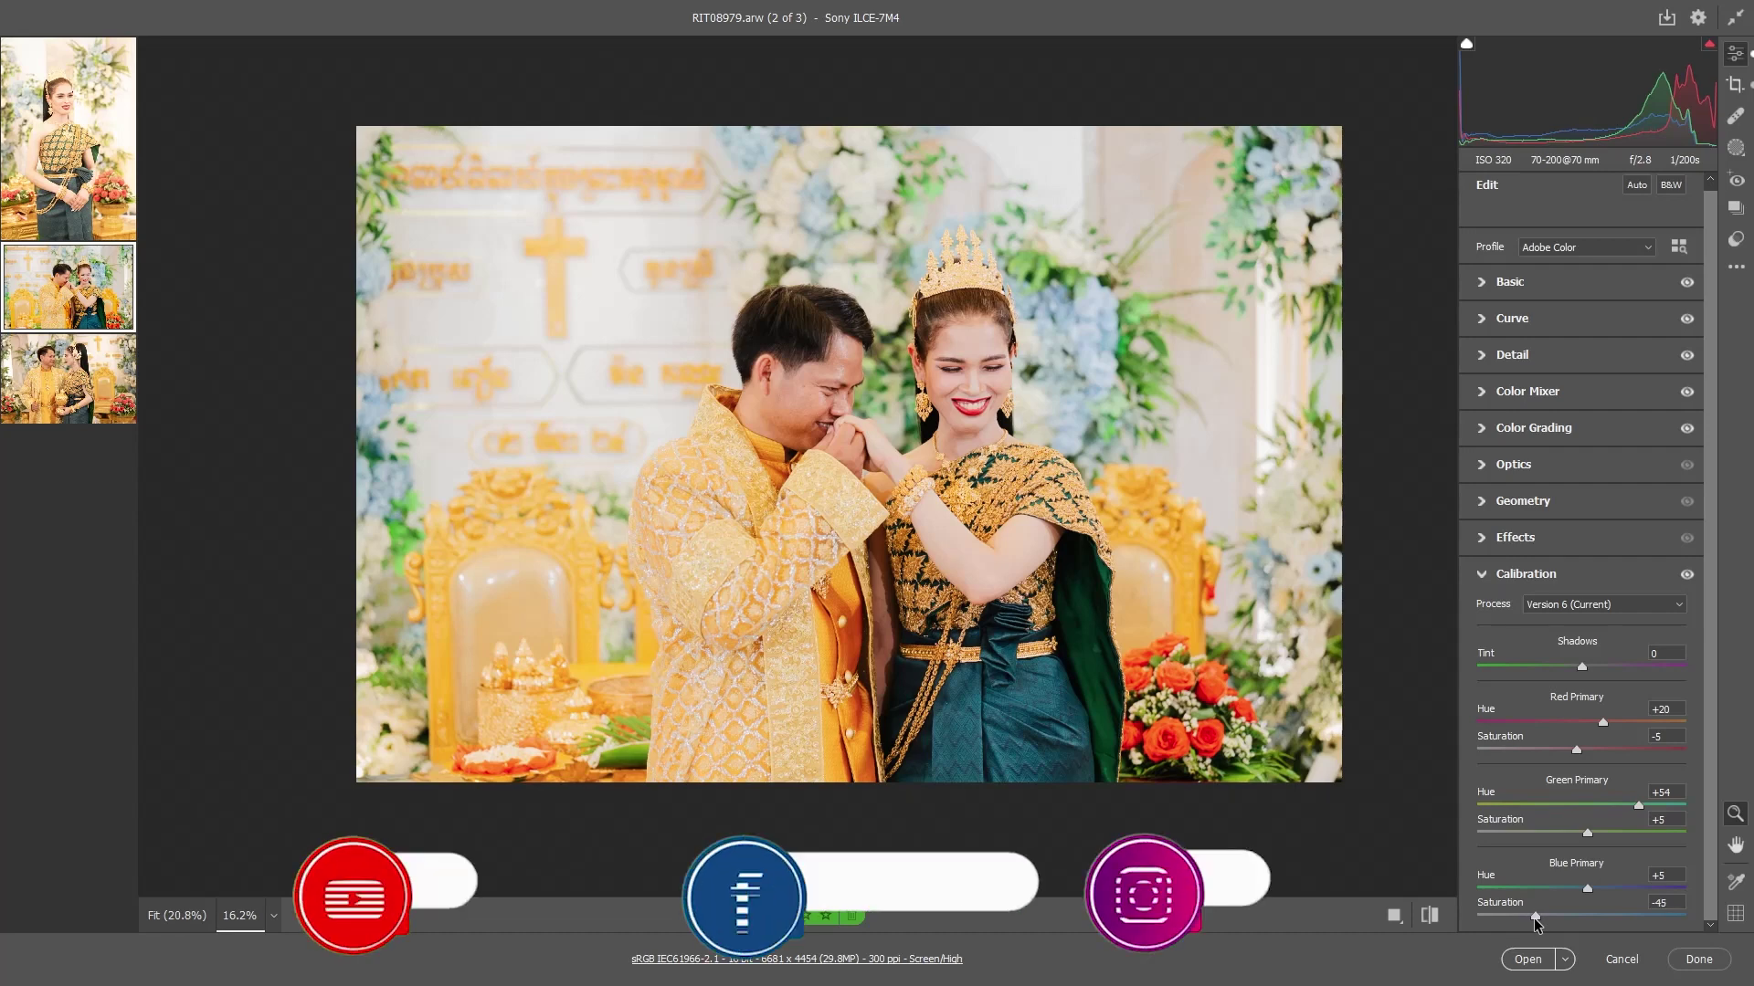
# Show the couple photo's original and graded versions side by side, zoom to suit, and display the Basic panel
pyautogui.scroll(-3, 1035, 392)
pyautogui.scroll(2, 1035, 393)
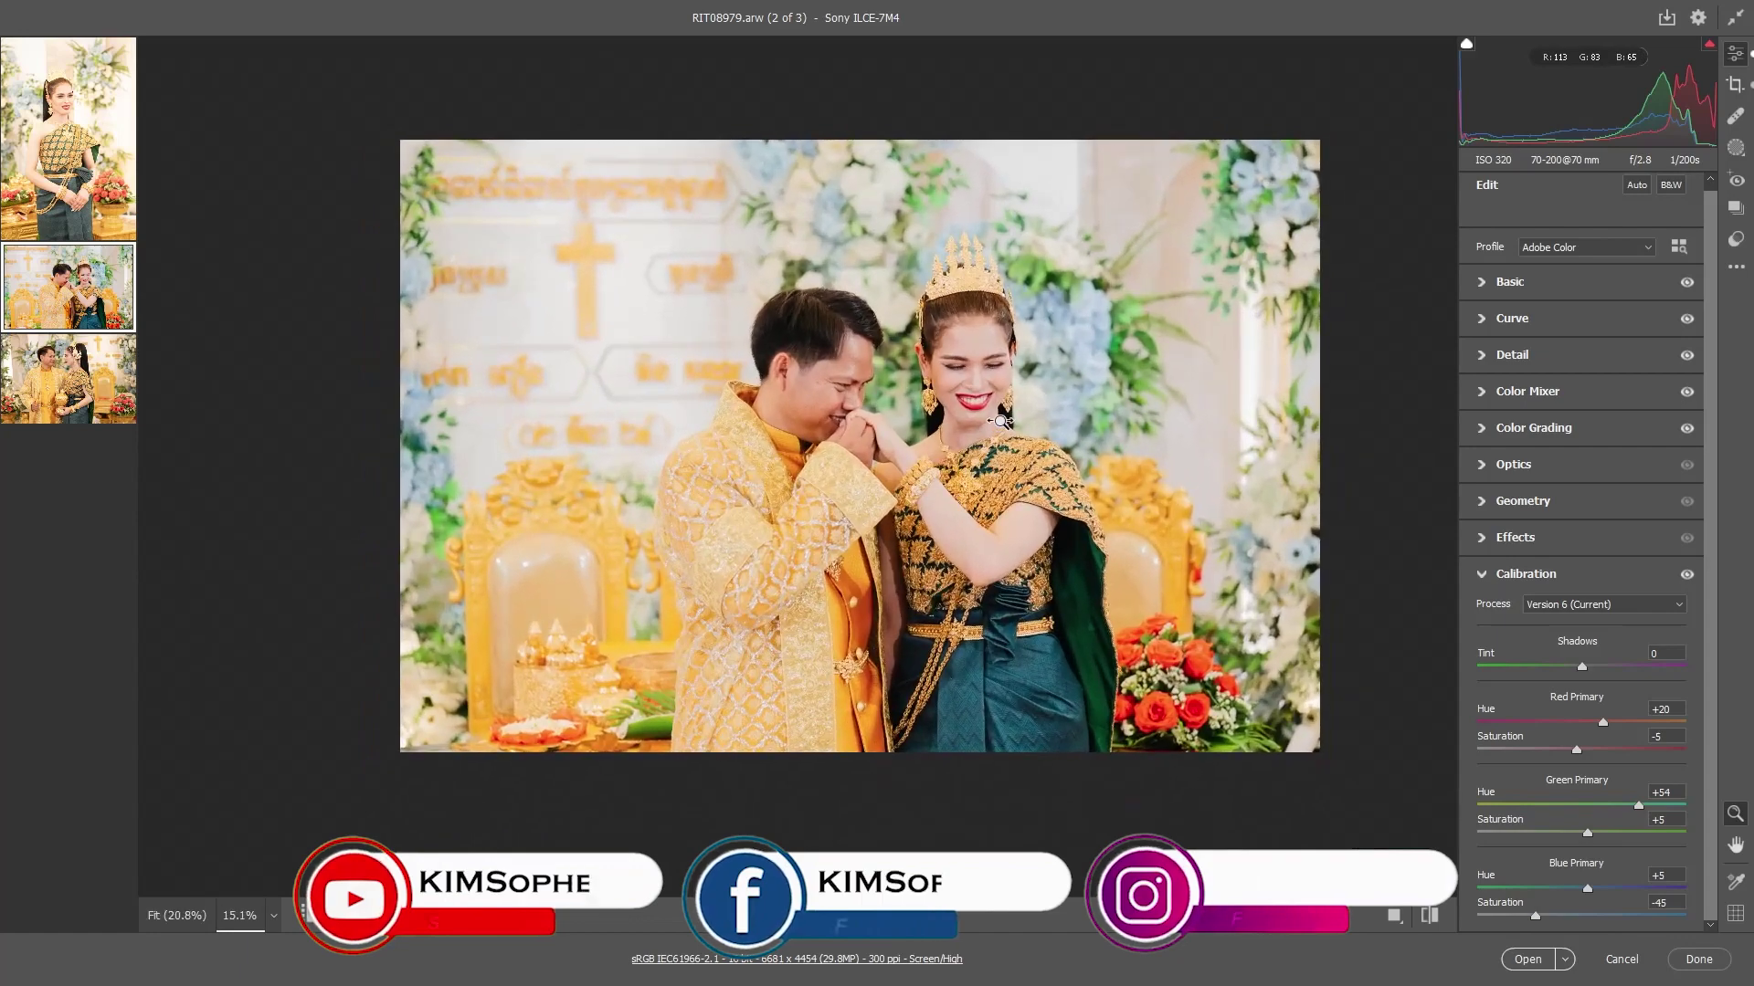
pyautogui.scroll(-1, 1035, 393)
pyautogui.scroll(1, 1035, 393)
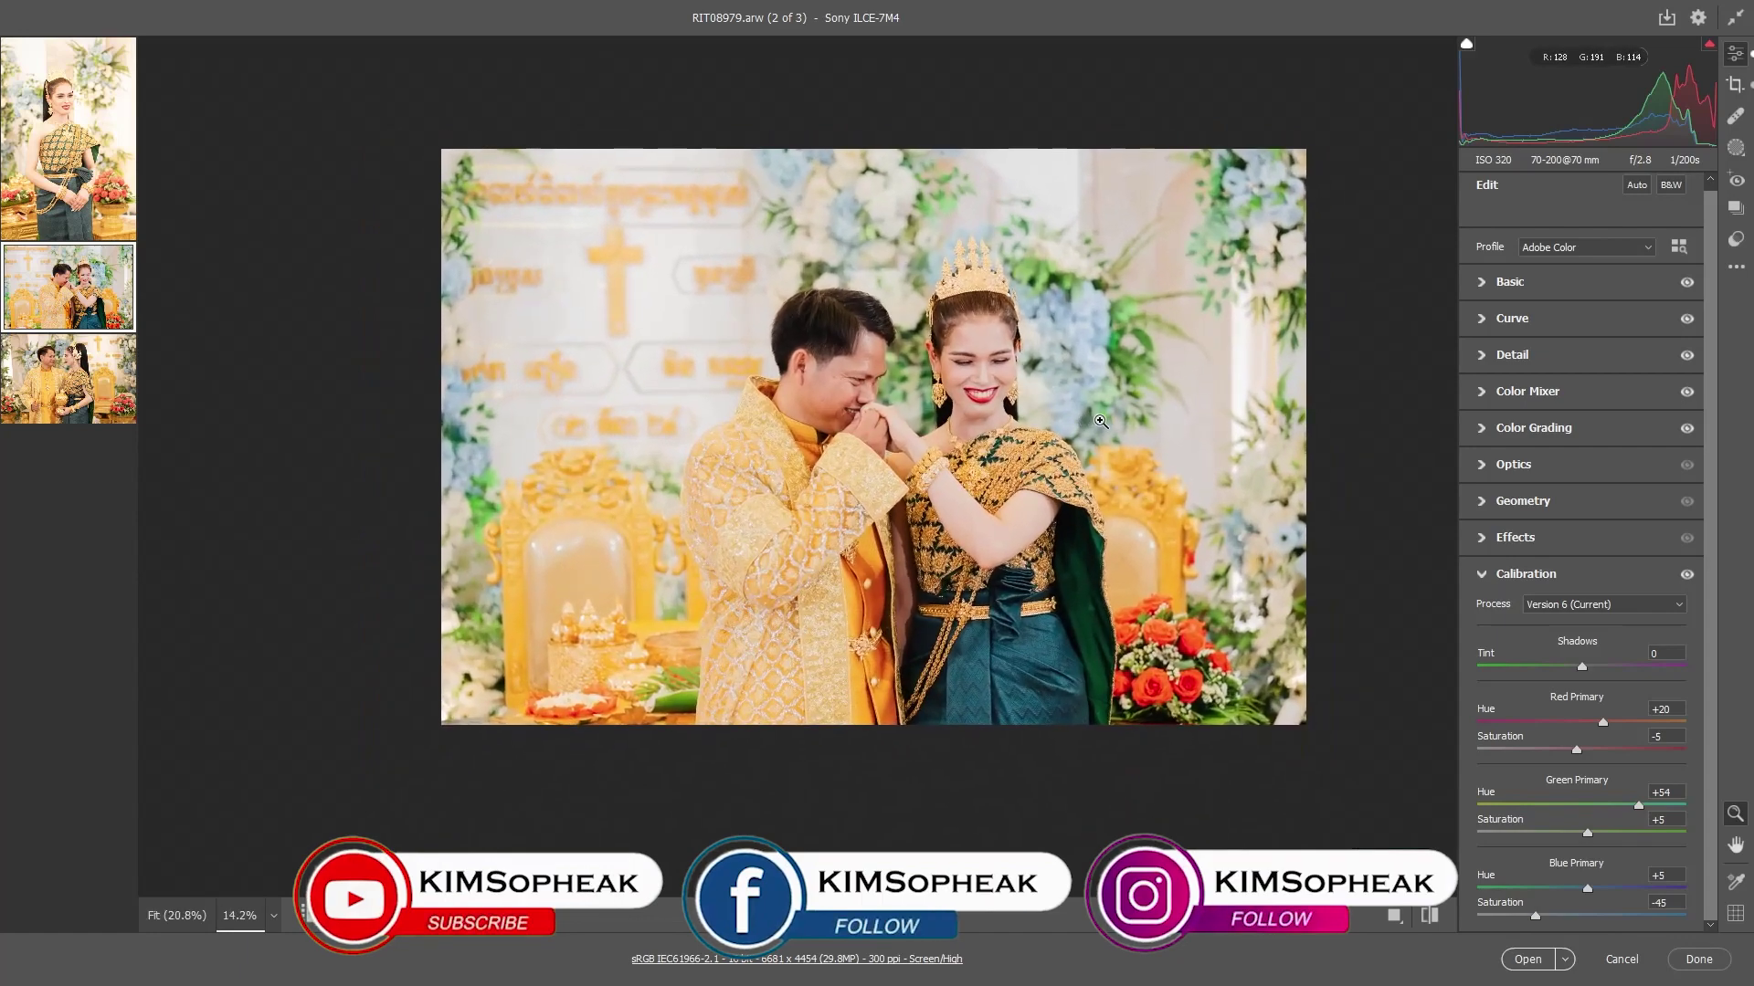
pyautogui.press('q')
pyautogui.scroll(-1, 1178, 402)
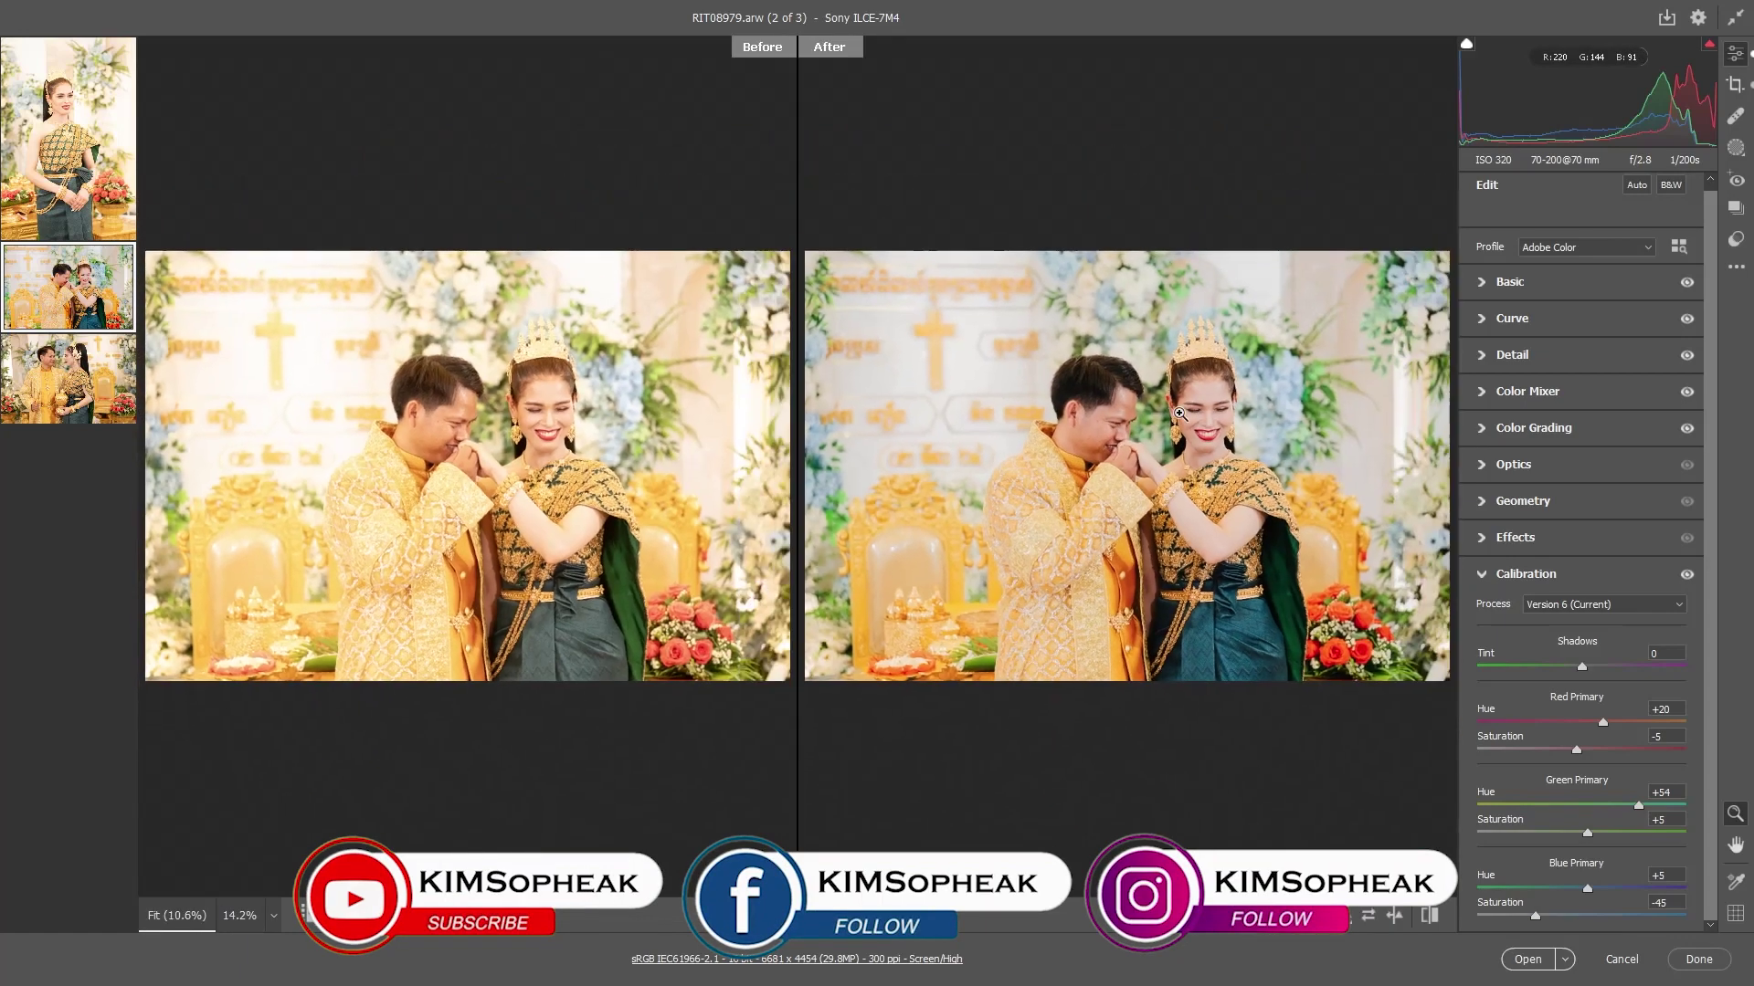
pyautogui.scroll(-1, 1175, 442)
pyautogui.scroll(1, 1175, 442)
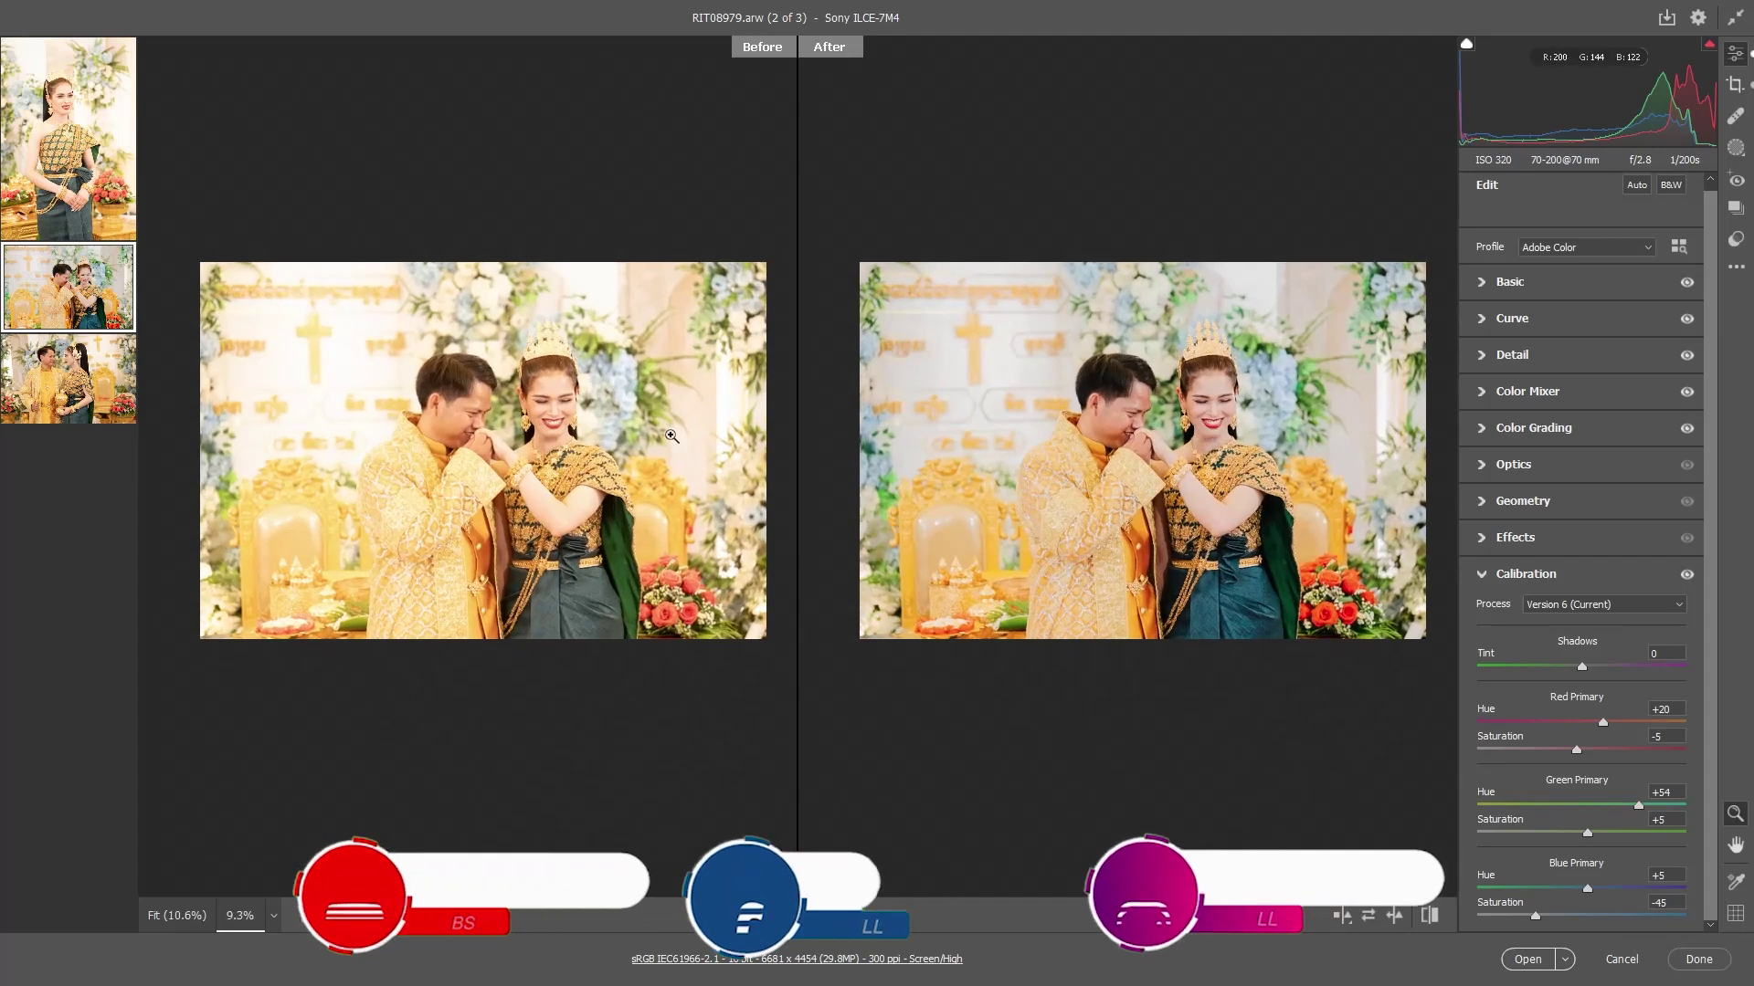
pyautogui.scroll(3, 1206, 429)
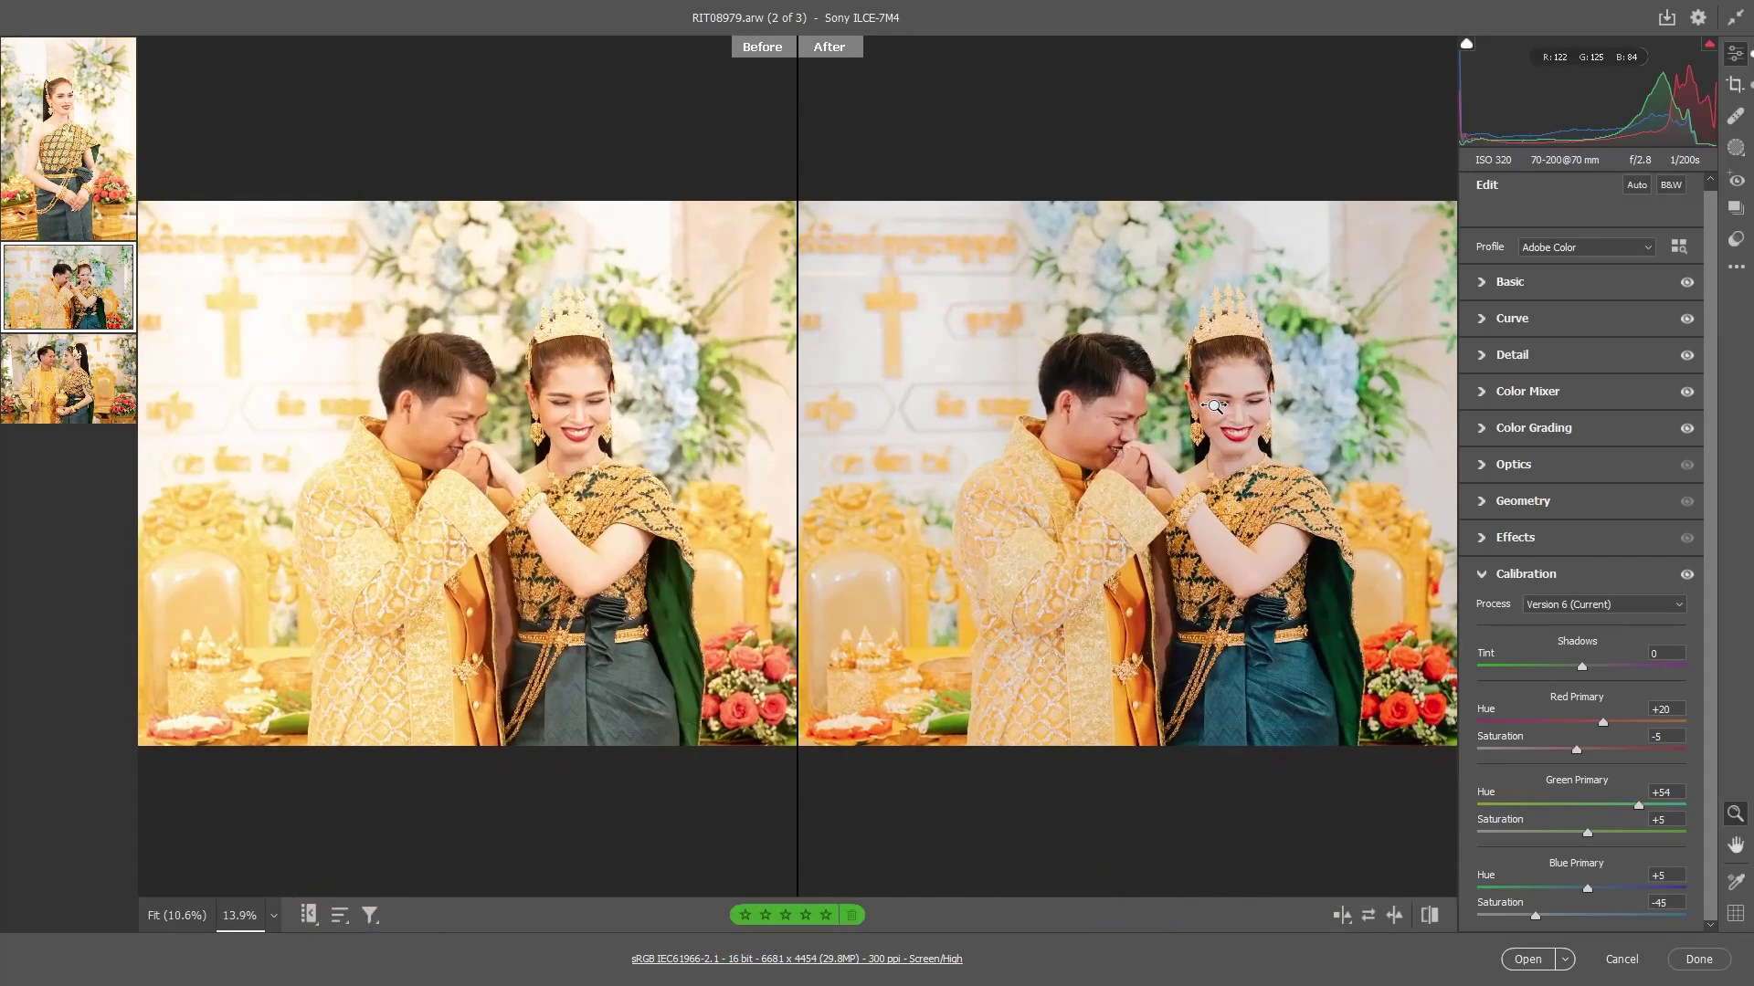
pyautogui.scroll(-3, 1220, 449)
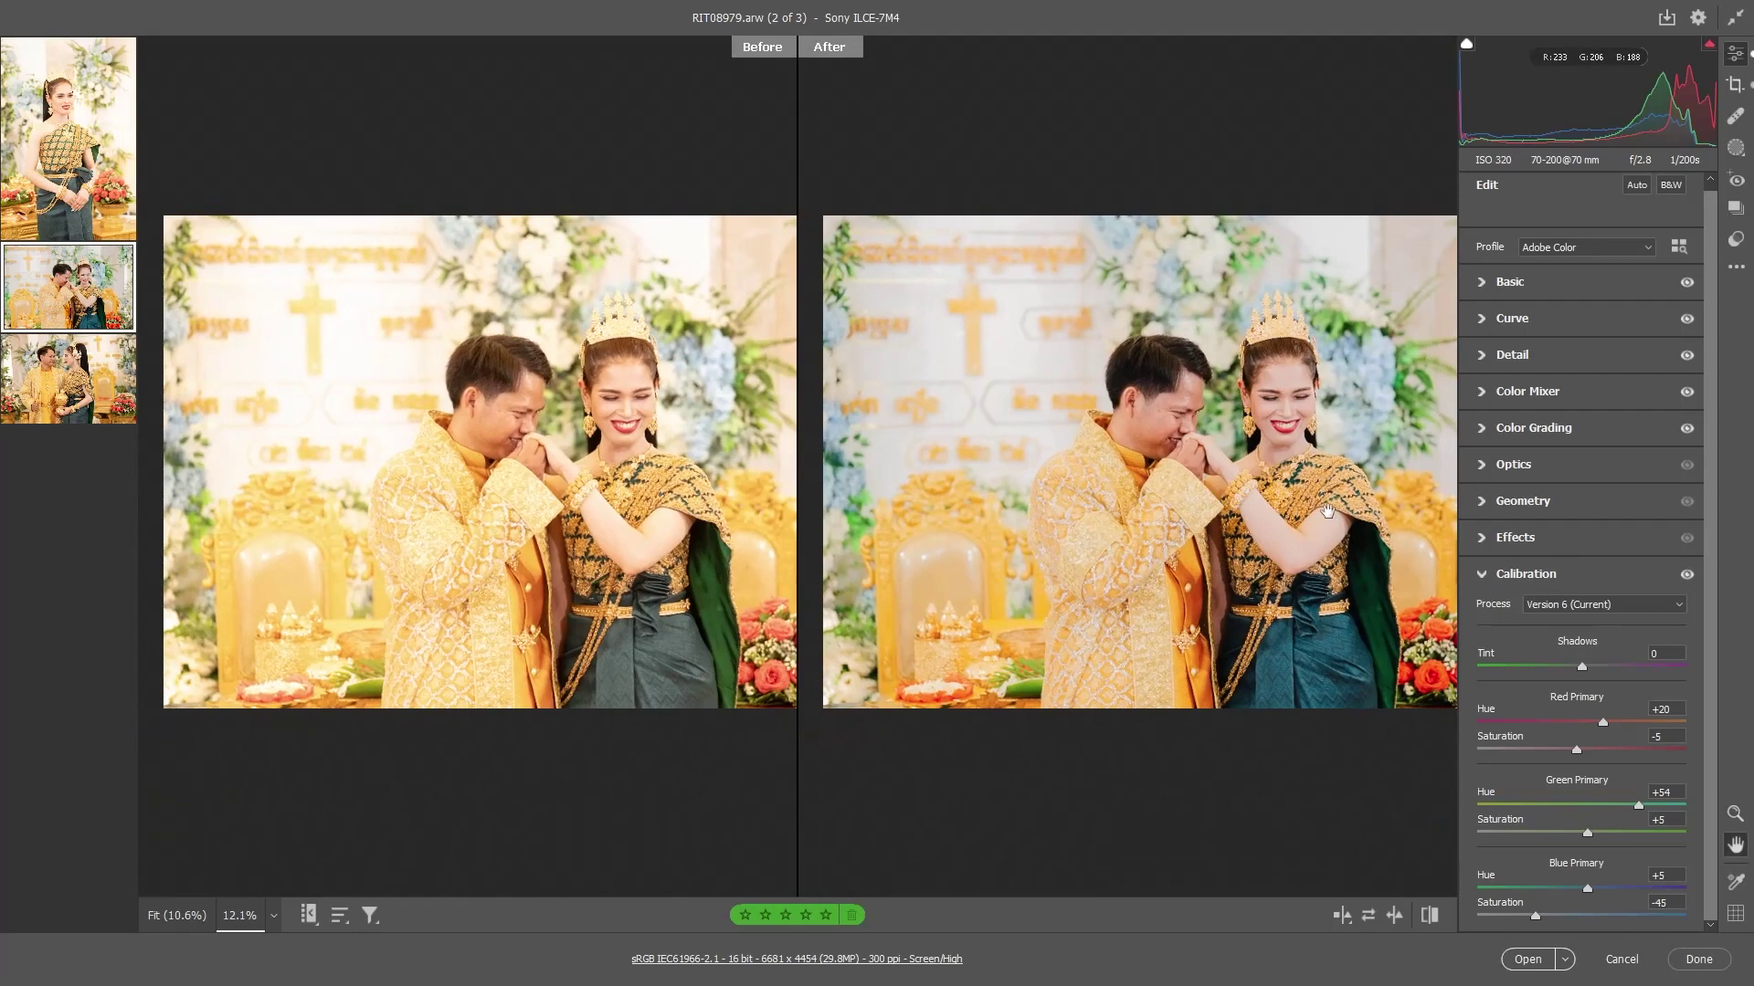
pyautogui.scroll(-1, 1268, 431)
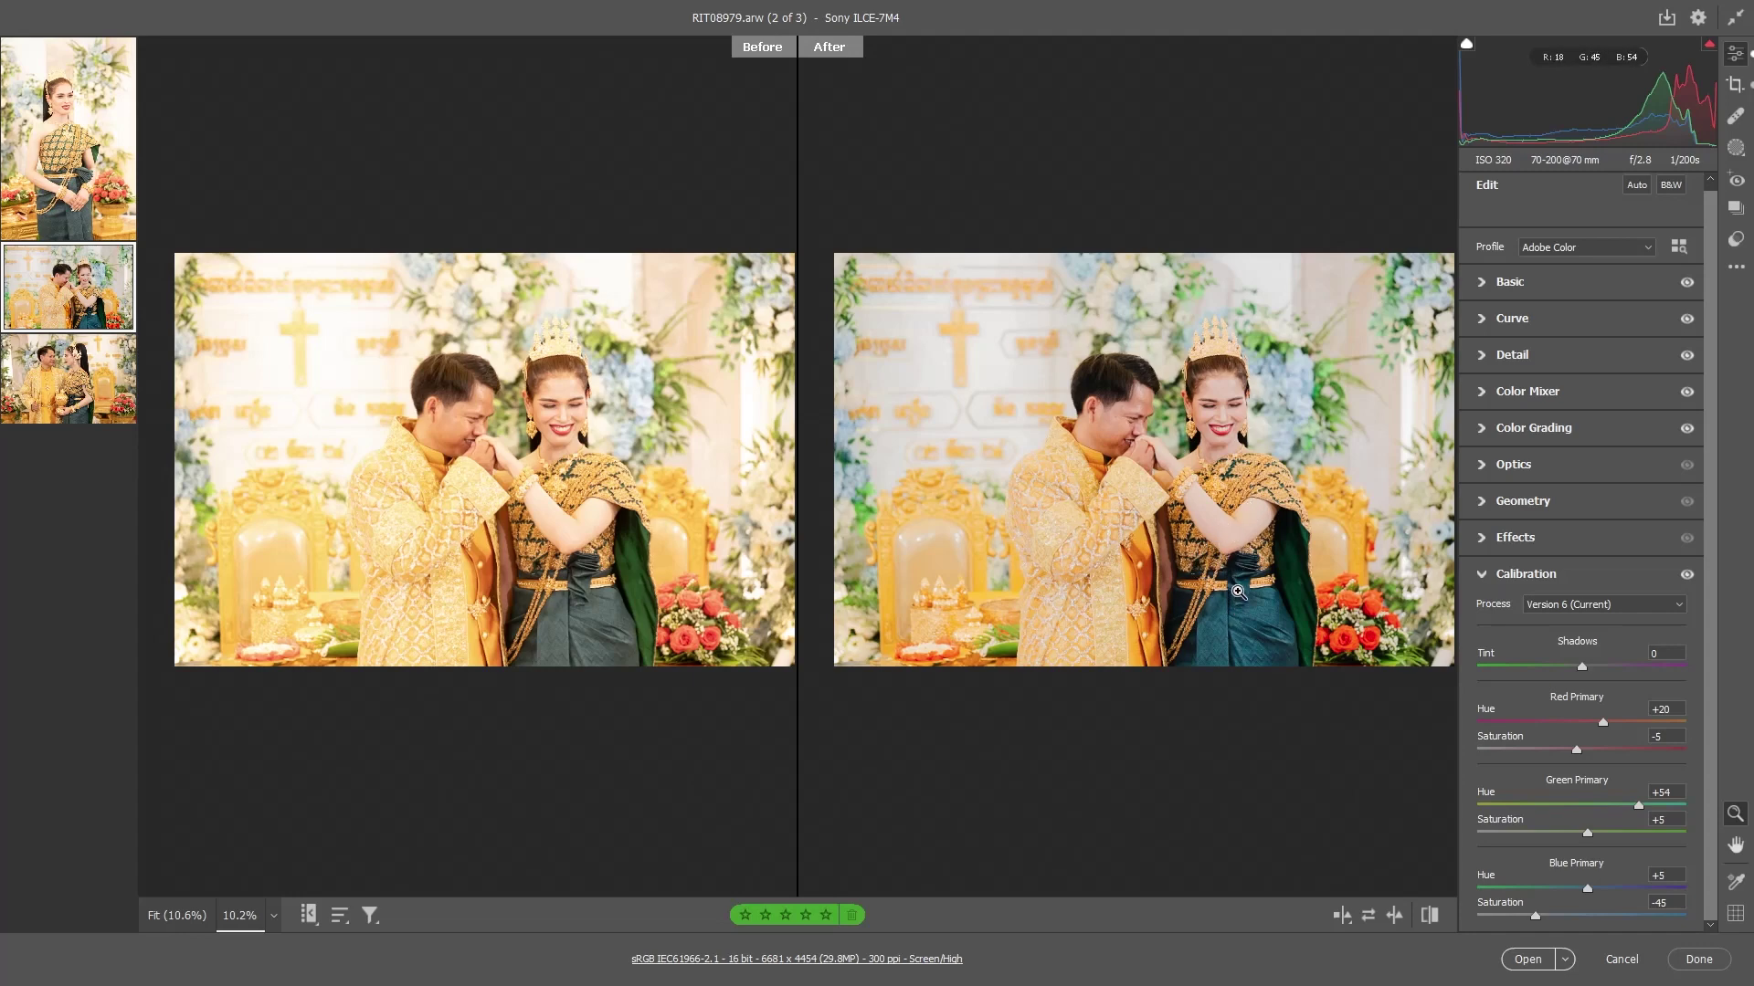
pyautogui.click(1540, 287)
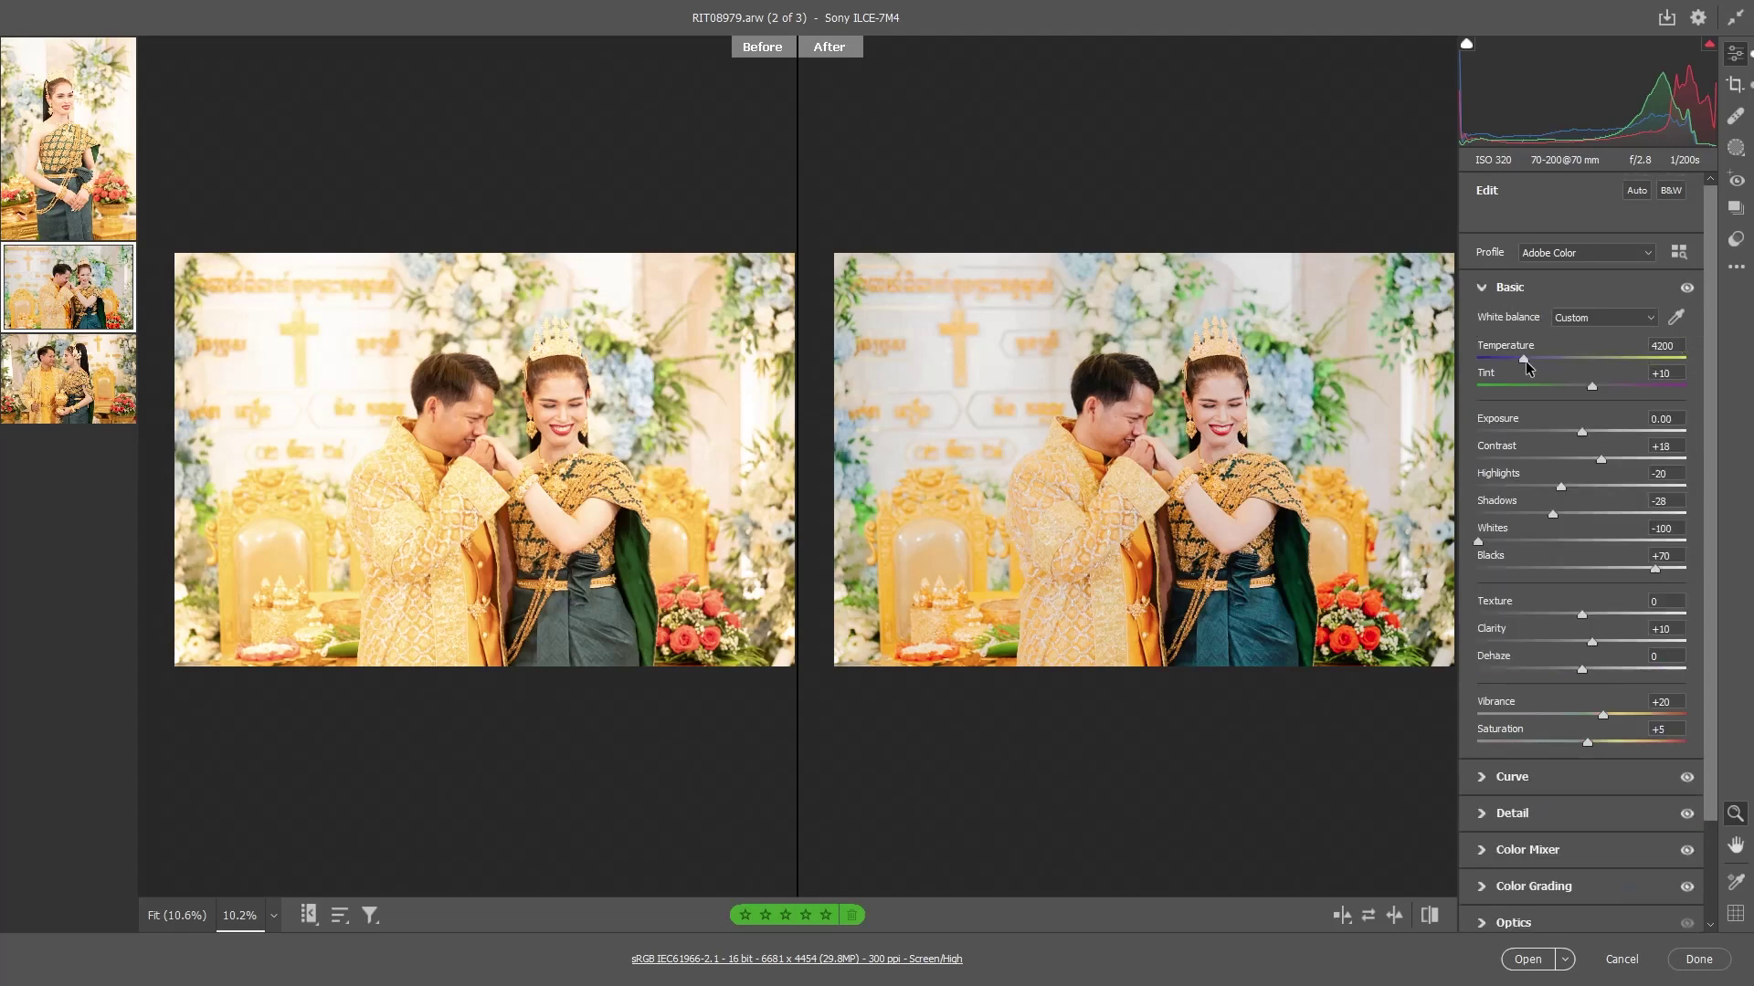
# Cool the white balance temperature from 4200 to 3750 and fit both views to the window
pyautogui.moveTo(1525, 358); pyautogui.dragTo(1515, 363)
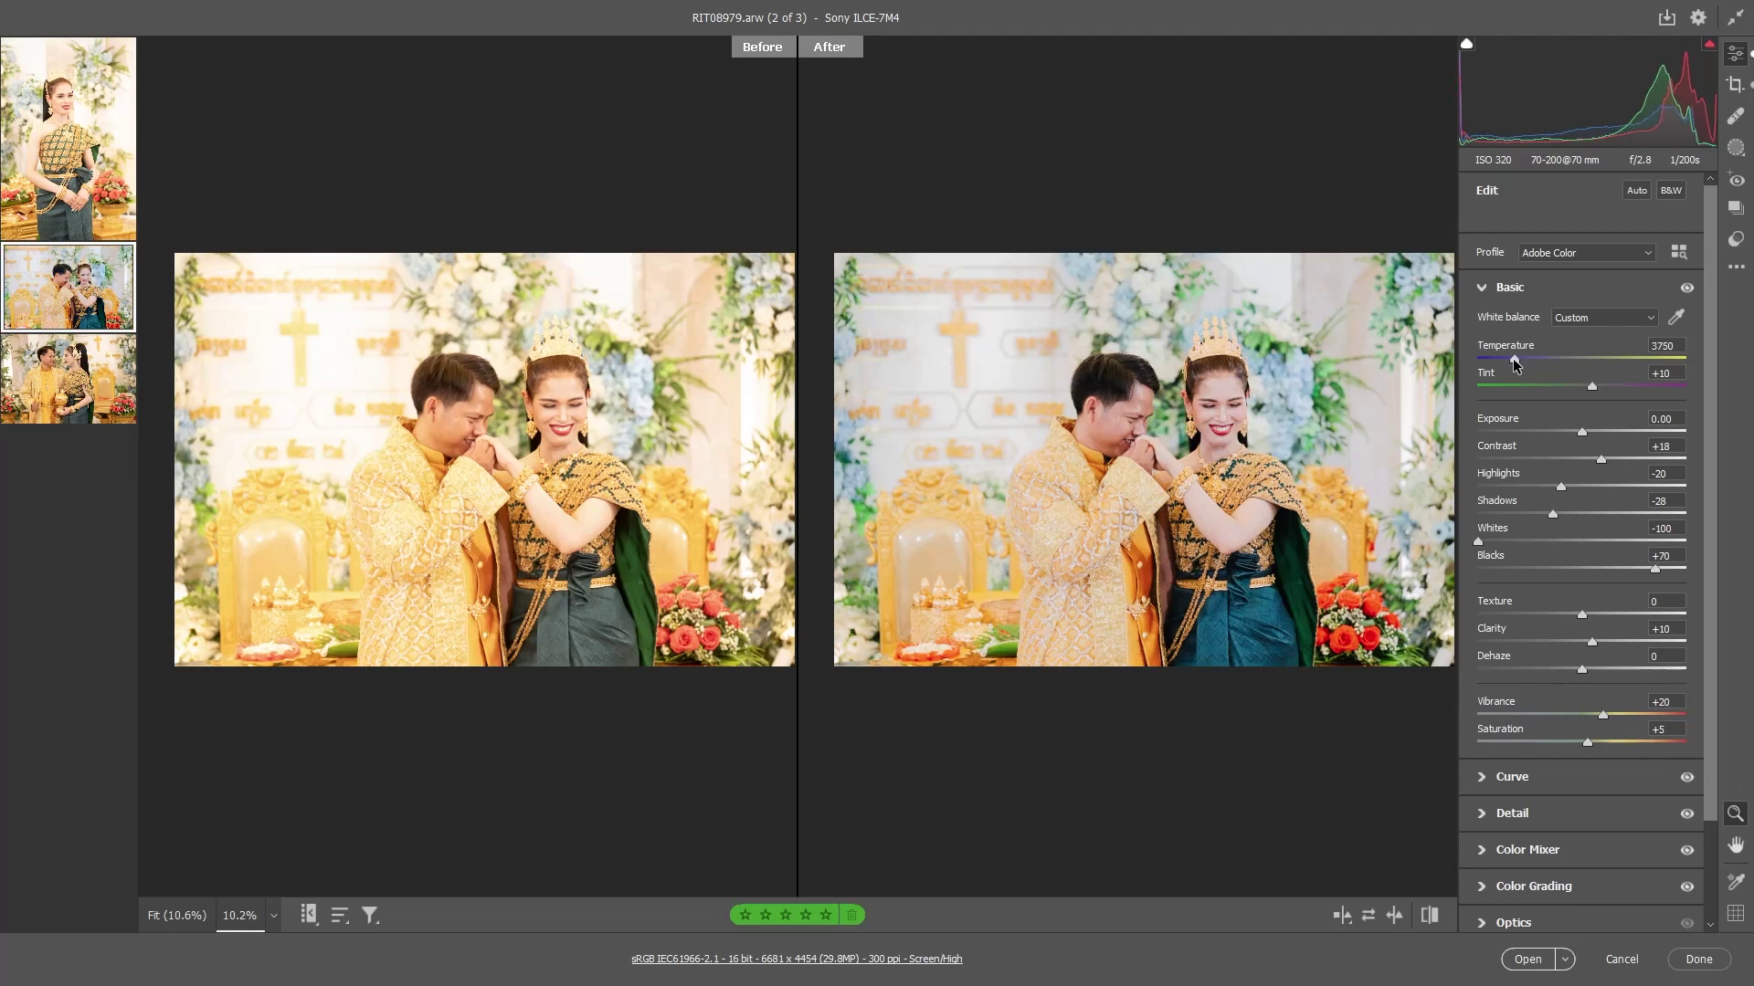
pyautogui.click(1317, 409)
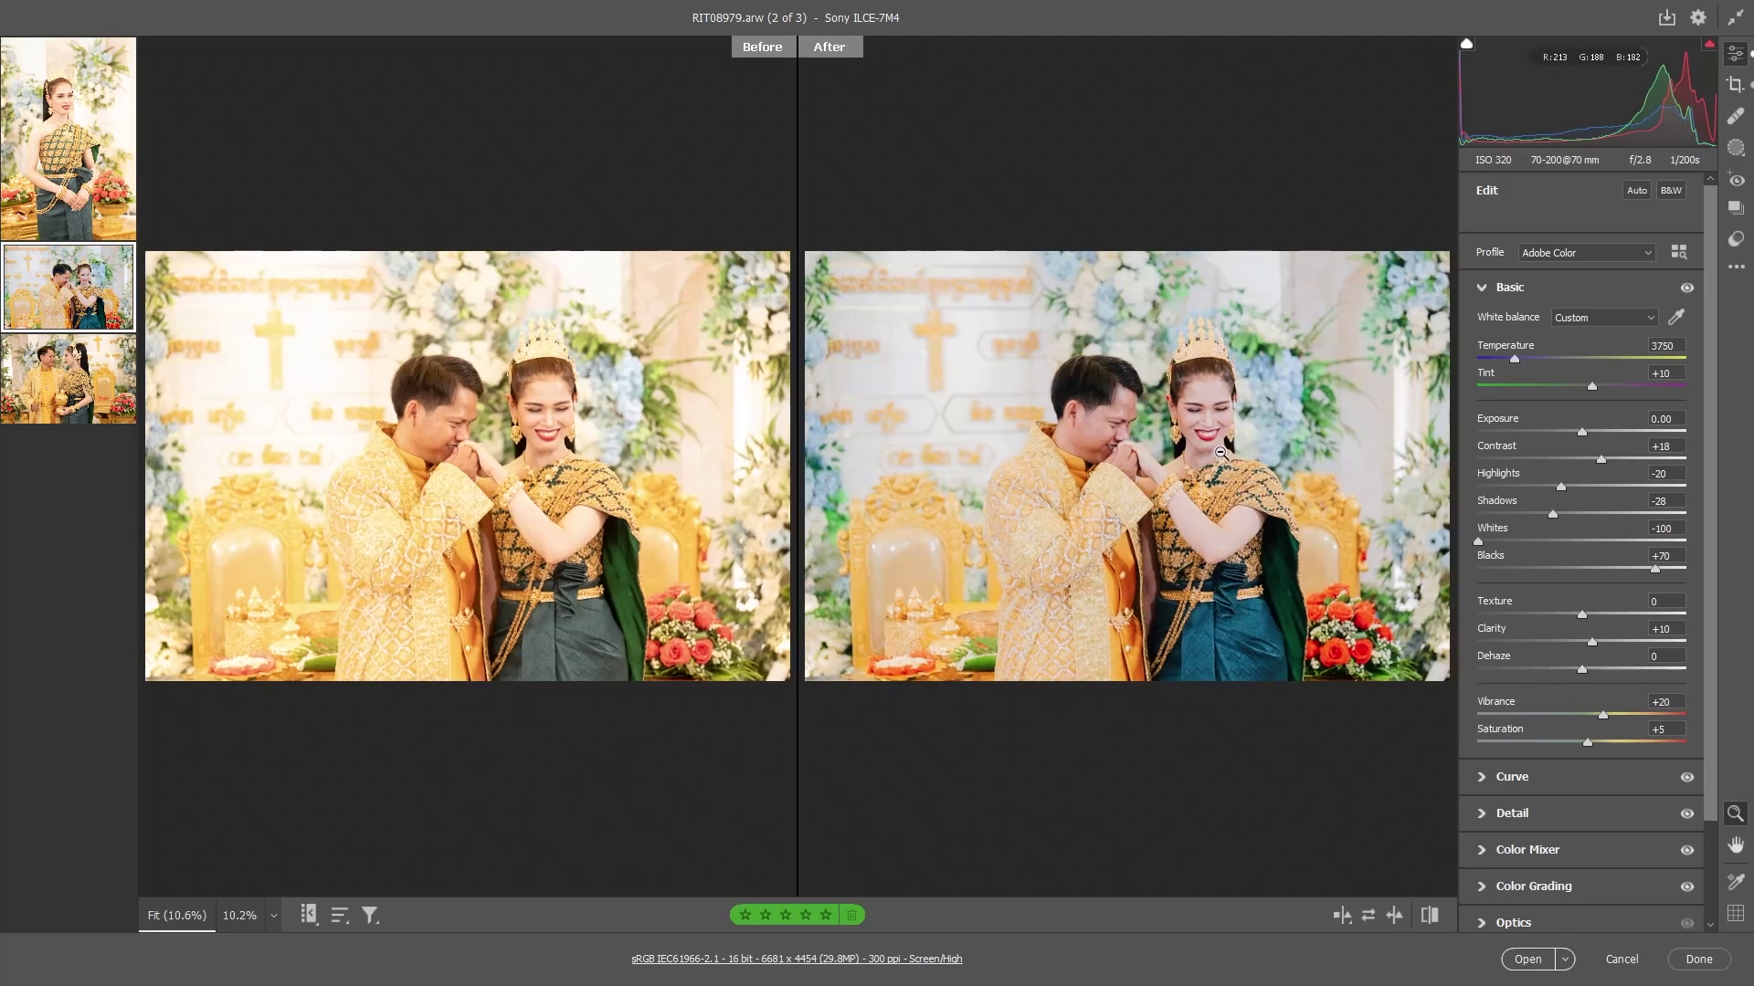
# Return to the single-photo view and warm the temperature slightly to 3850
pyautogui.press('q')
pyautogui.press('q')
pyautogui.press('q')
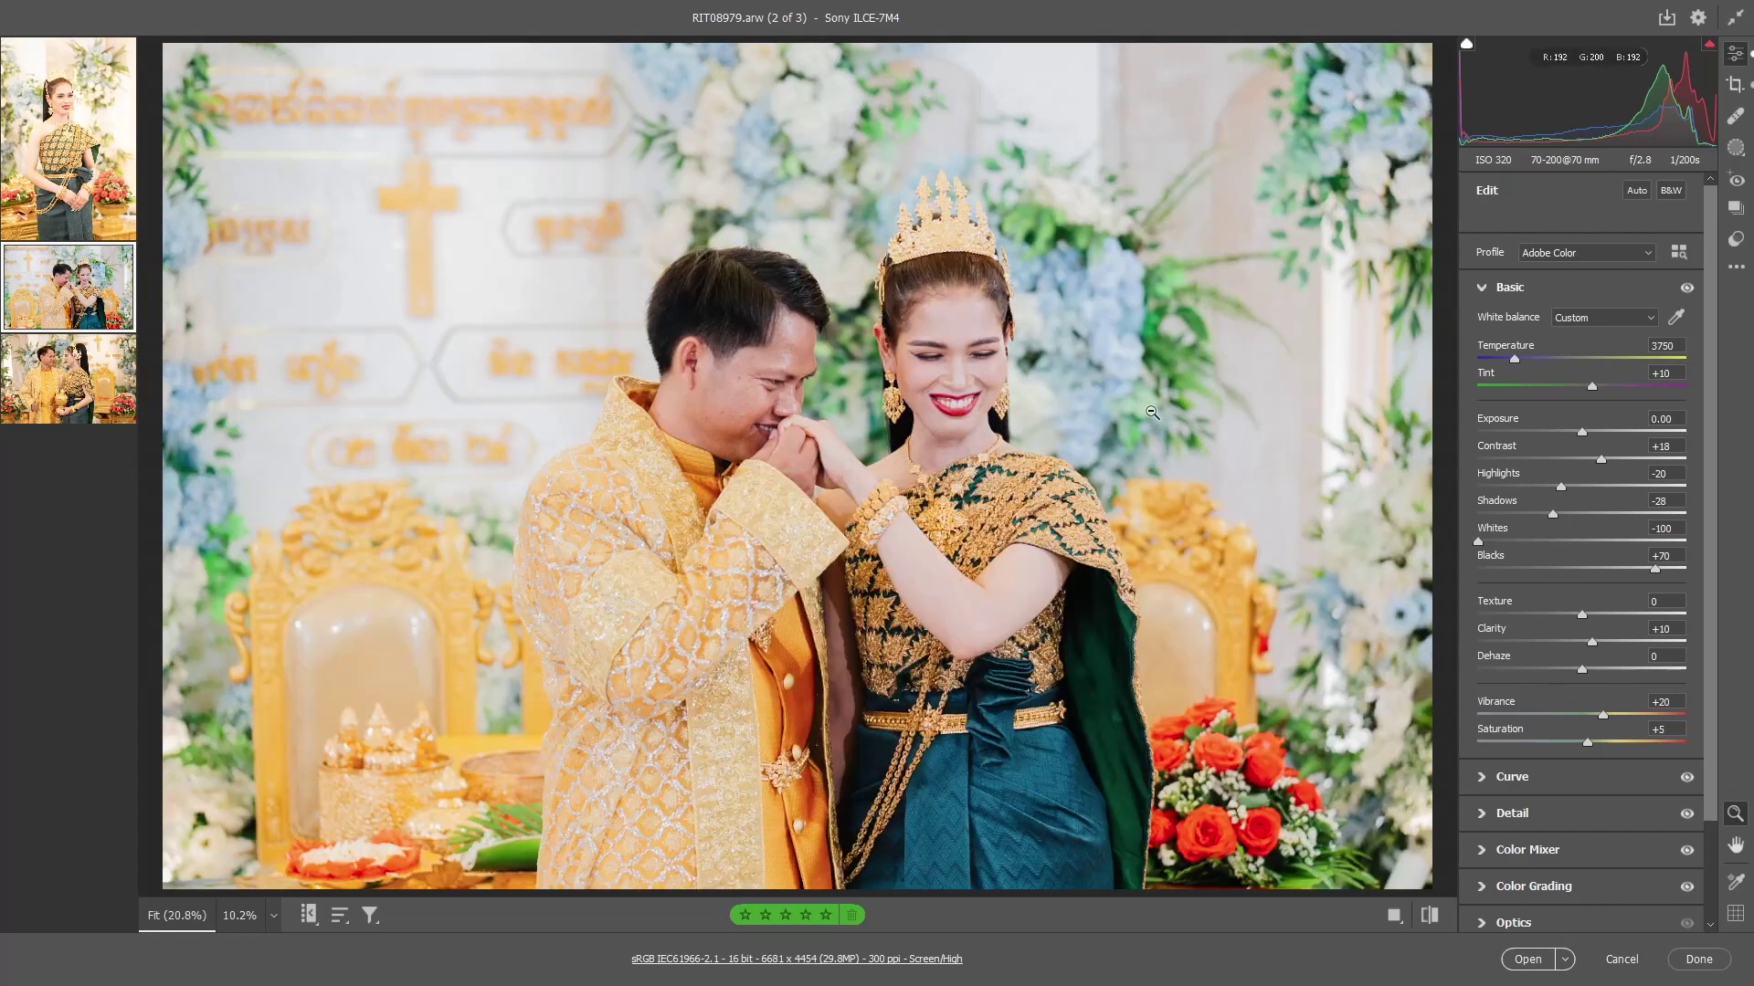
pyautogui.scroll(1, 1096, 465)
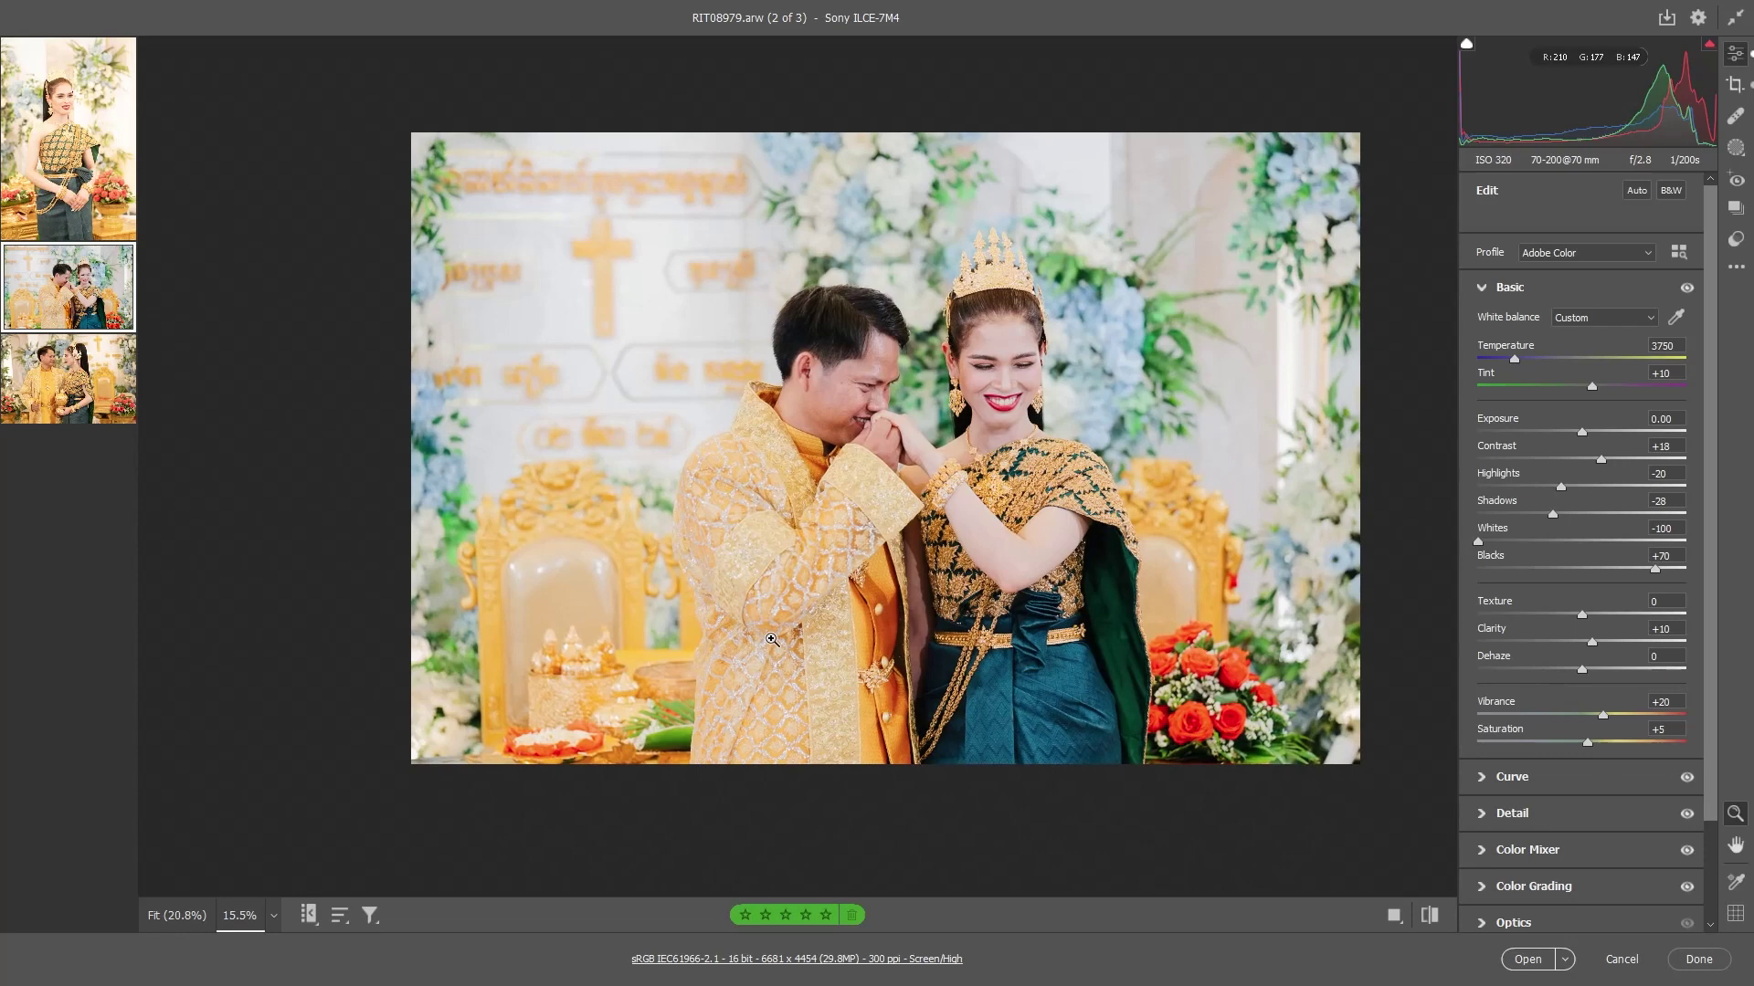
pyautogui.scroll(-1, 866, 525)
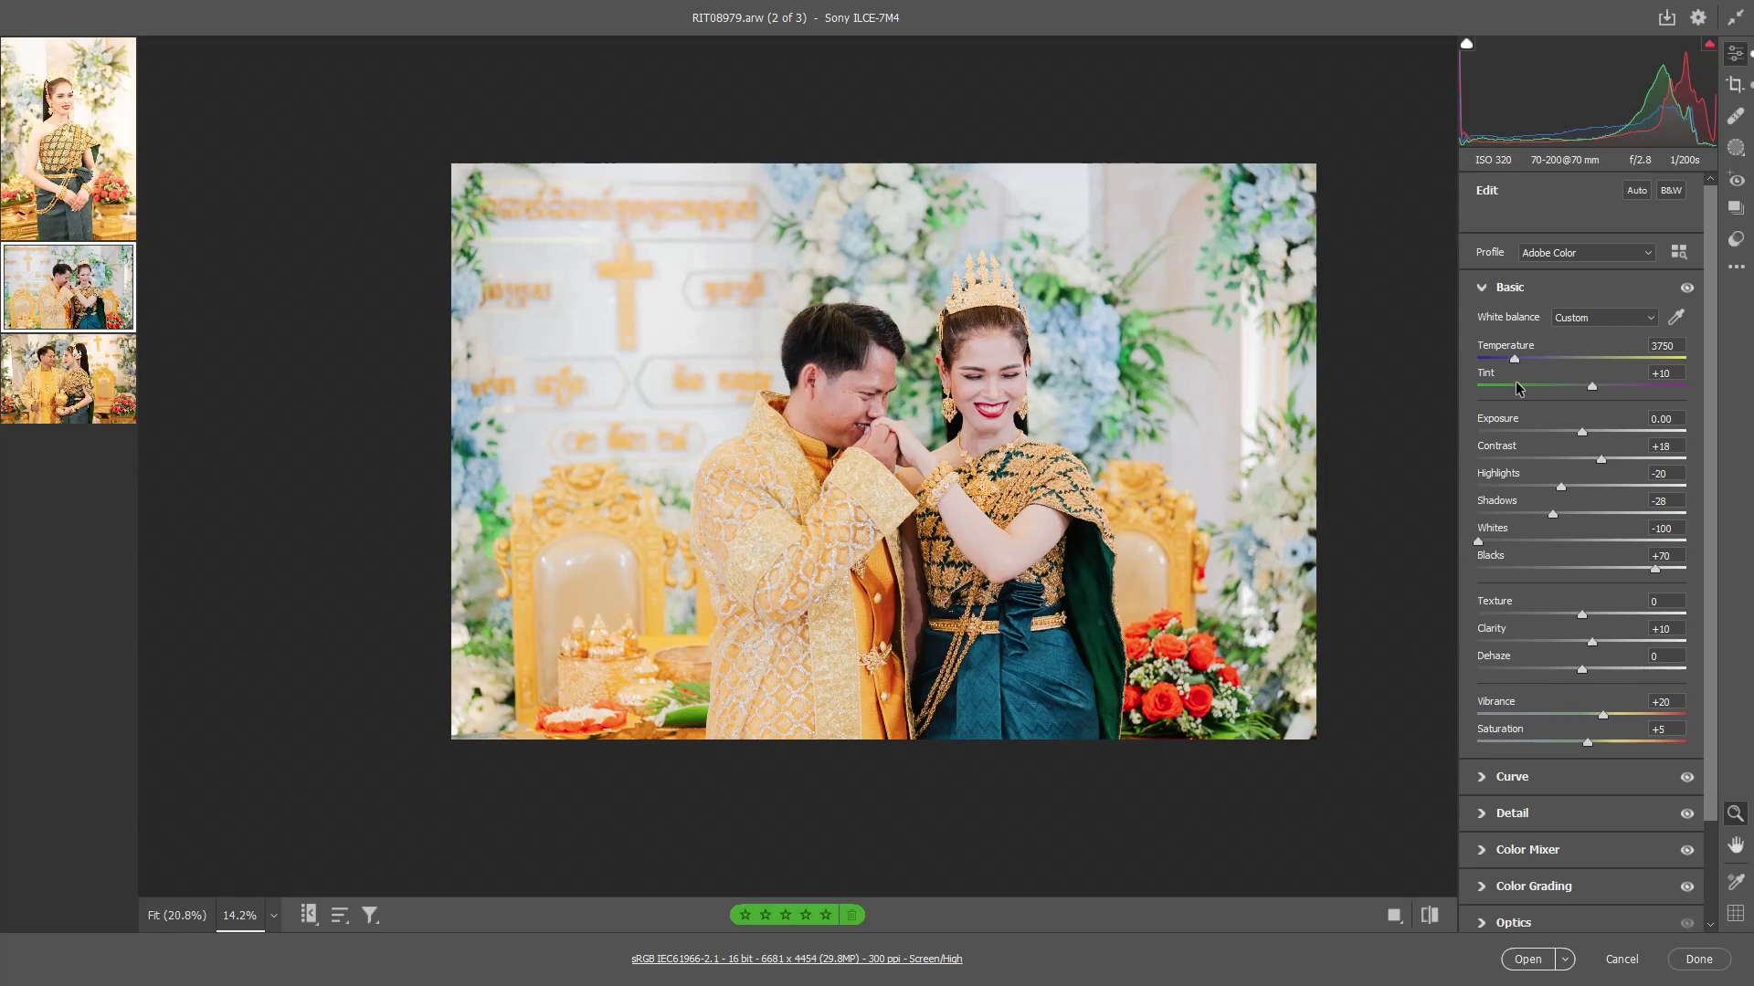
pyautogui.moveTo(1515, 363); pyautogui.dragTo(1518, 364)
pyautogui.scroll(-1, 1293, 329)
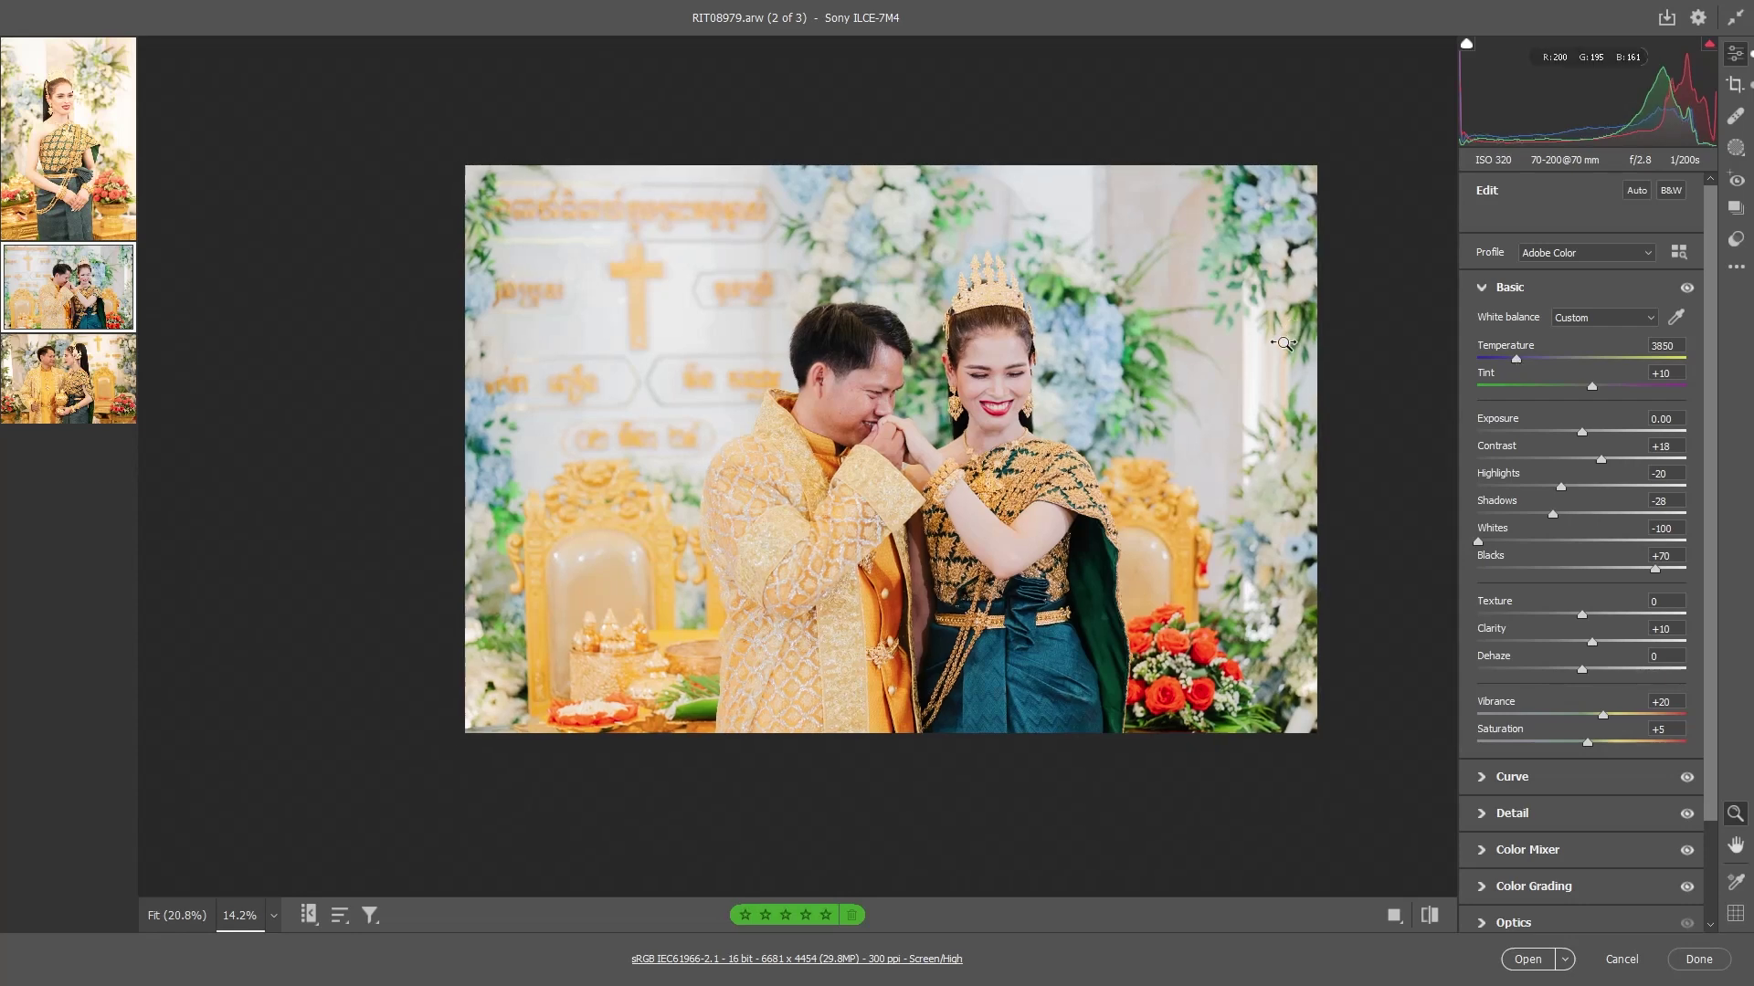
pyautogui.scroll(-1, 1205, 359)
pyautogui.scroll(1, 1205, 359)
pyautogui.scroll(3, 1230, 370)
pyautogui.scroll(-2, 1230, 371)
pyautogui.scroll(1, 1229, 430)
# Briefly compare Before/After again, then go back to viewing only the edited photo
pyautogui.press('q')
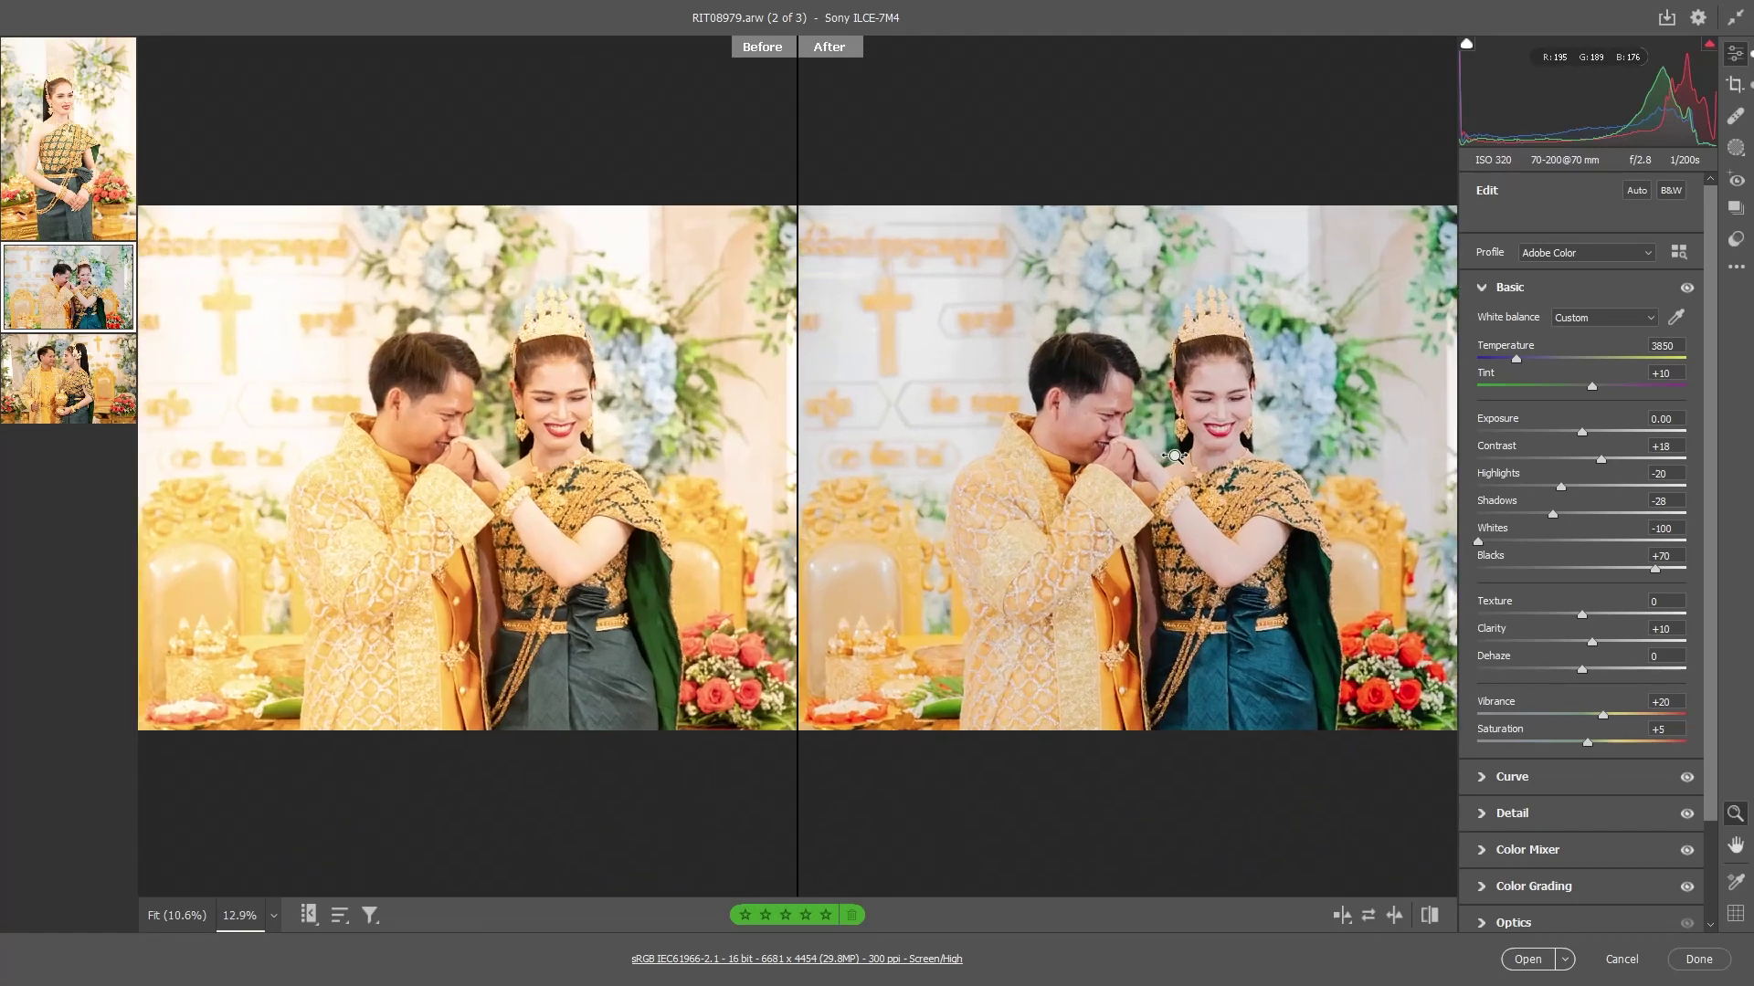
pyautogui.press('q')
pyautogui.press('q')
pyautogui.press('q')
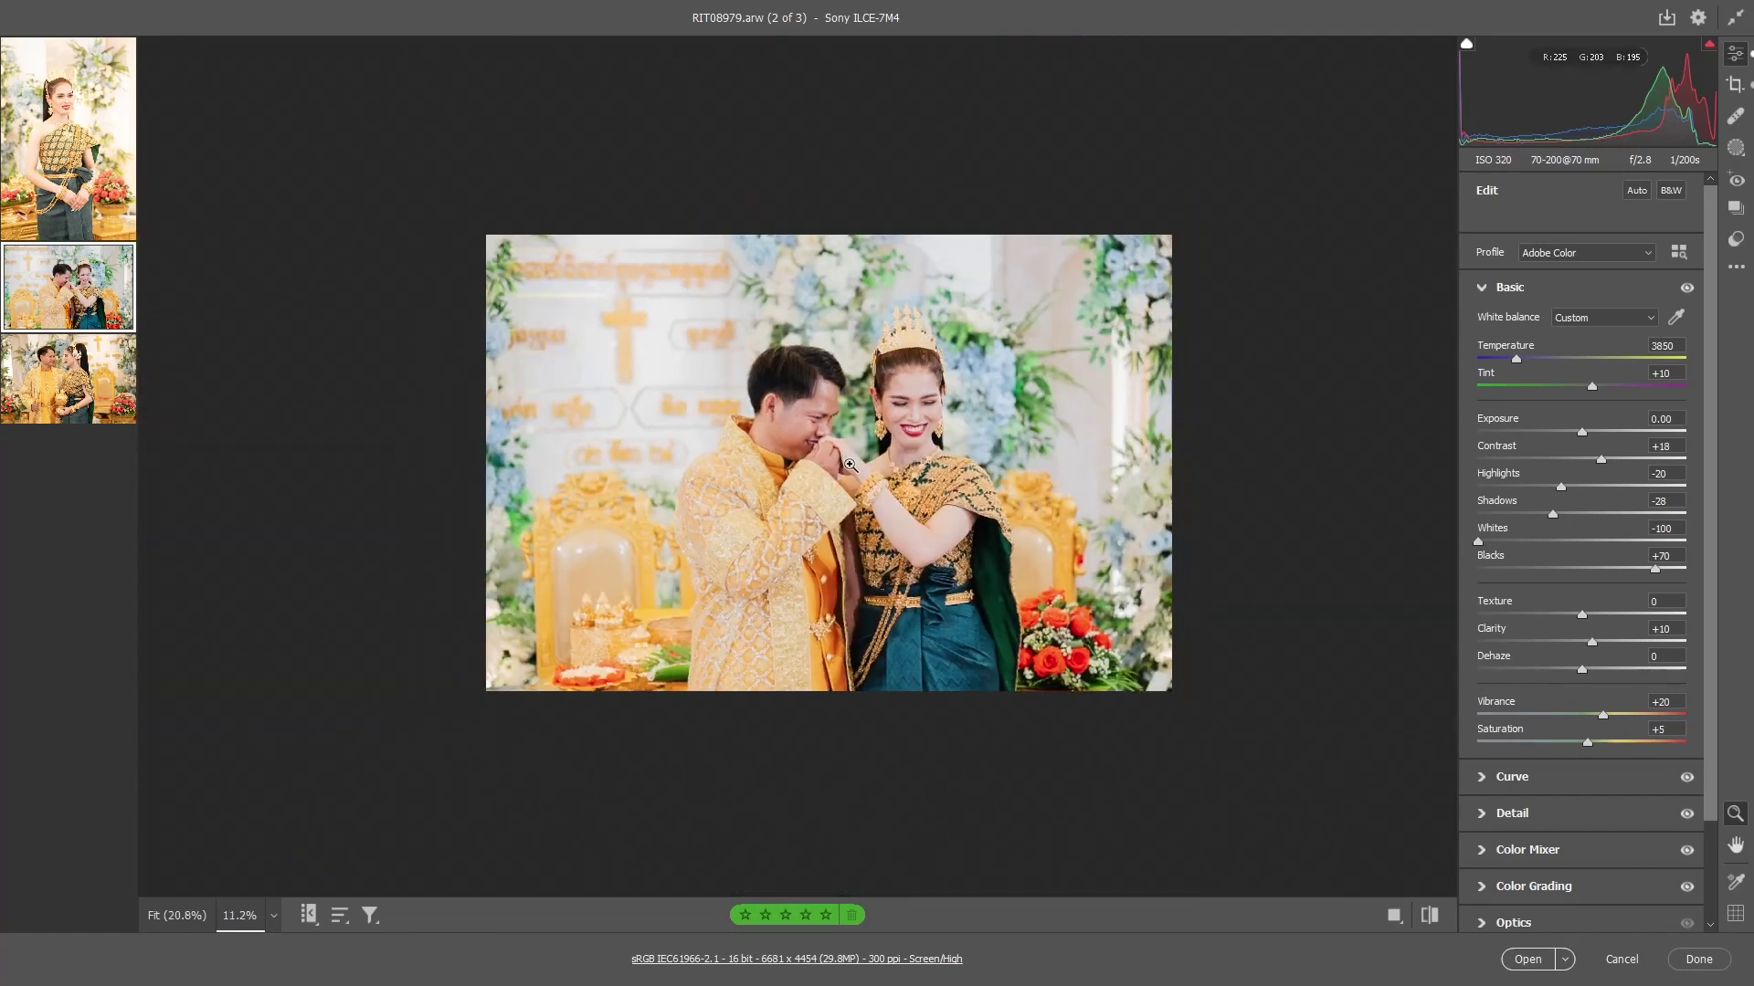
pyautogui.scroll(2, 831, 445)
pyautogui.scroll(2, 831, 444)
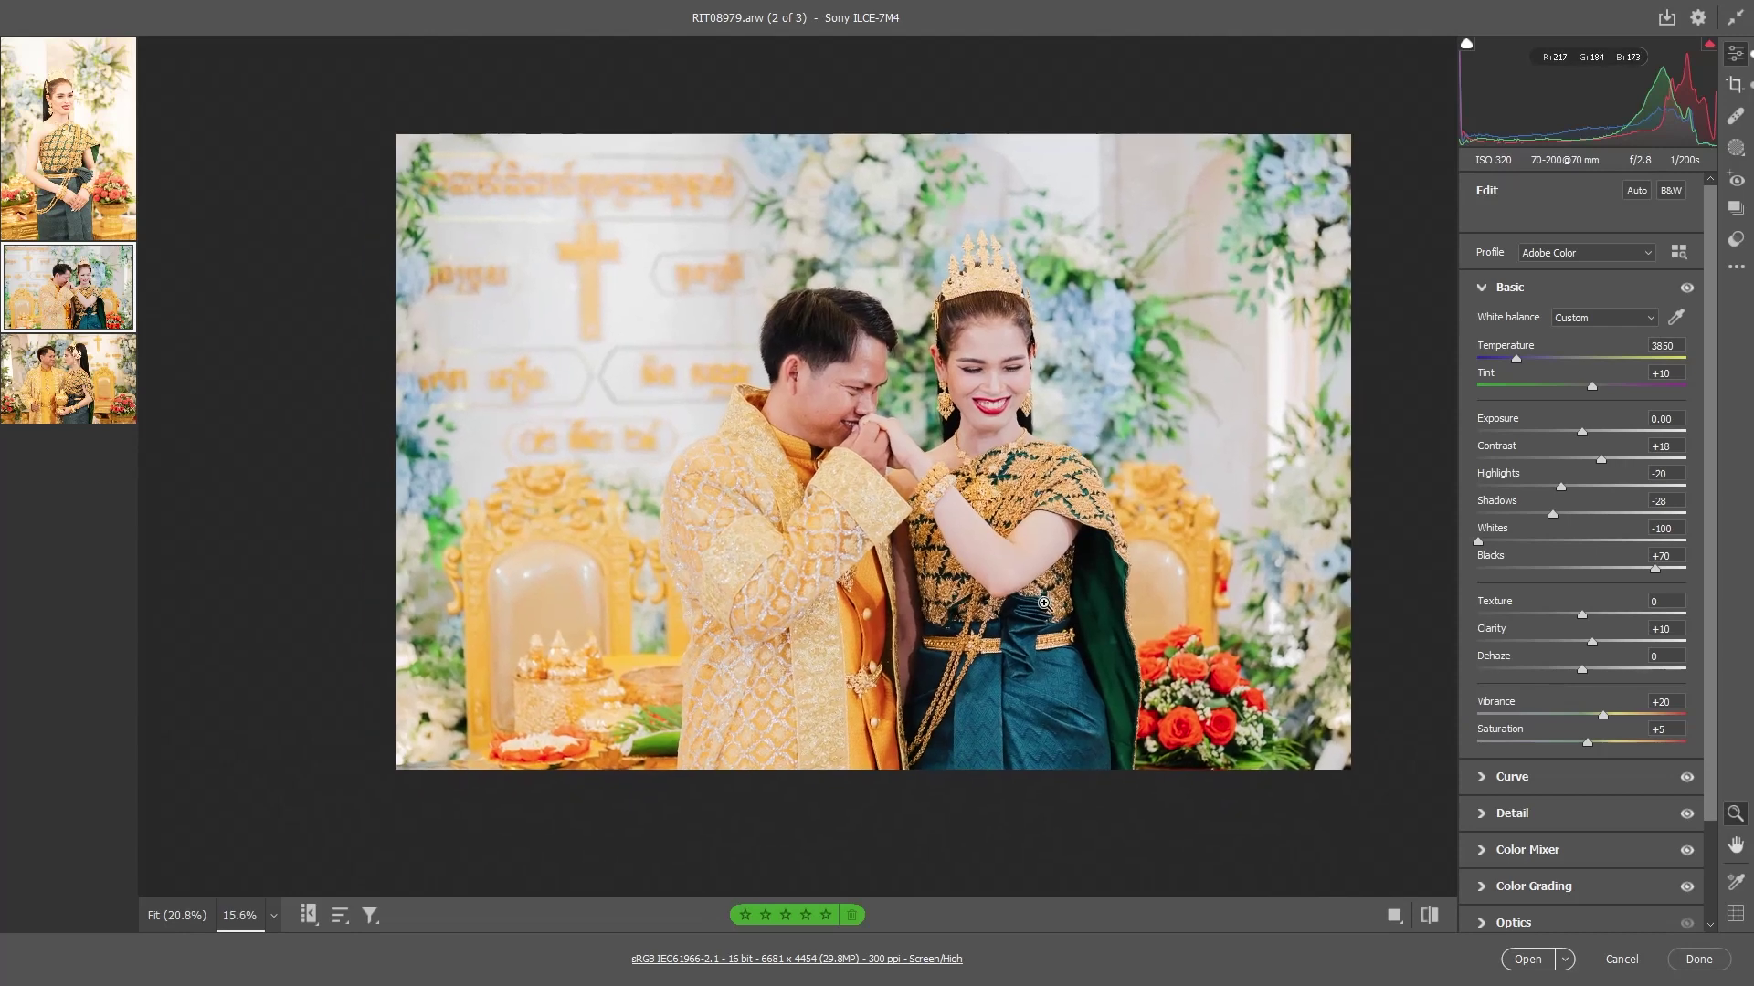
pyautogui.scroll(1, 1001, 563)
pyautogui.scroll(-1, 1001, 563)
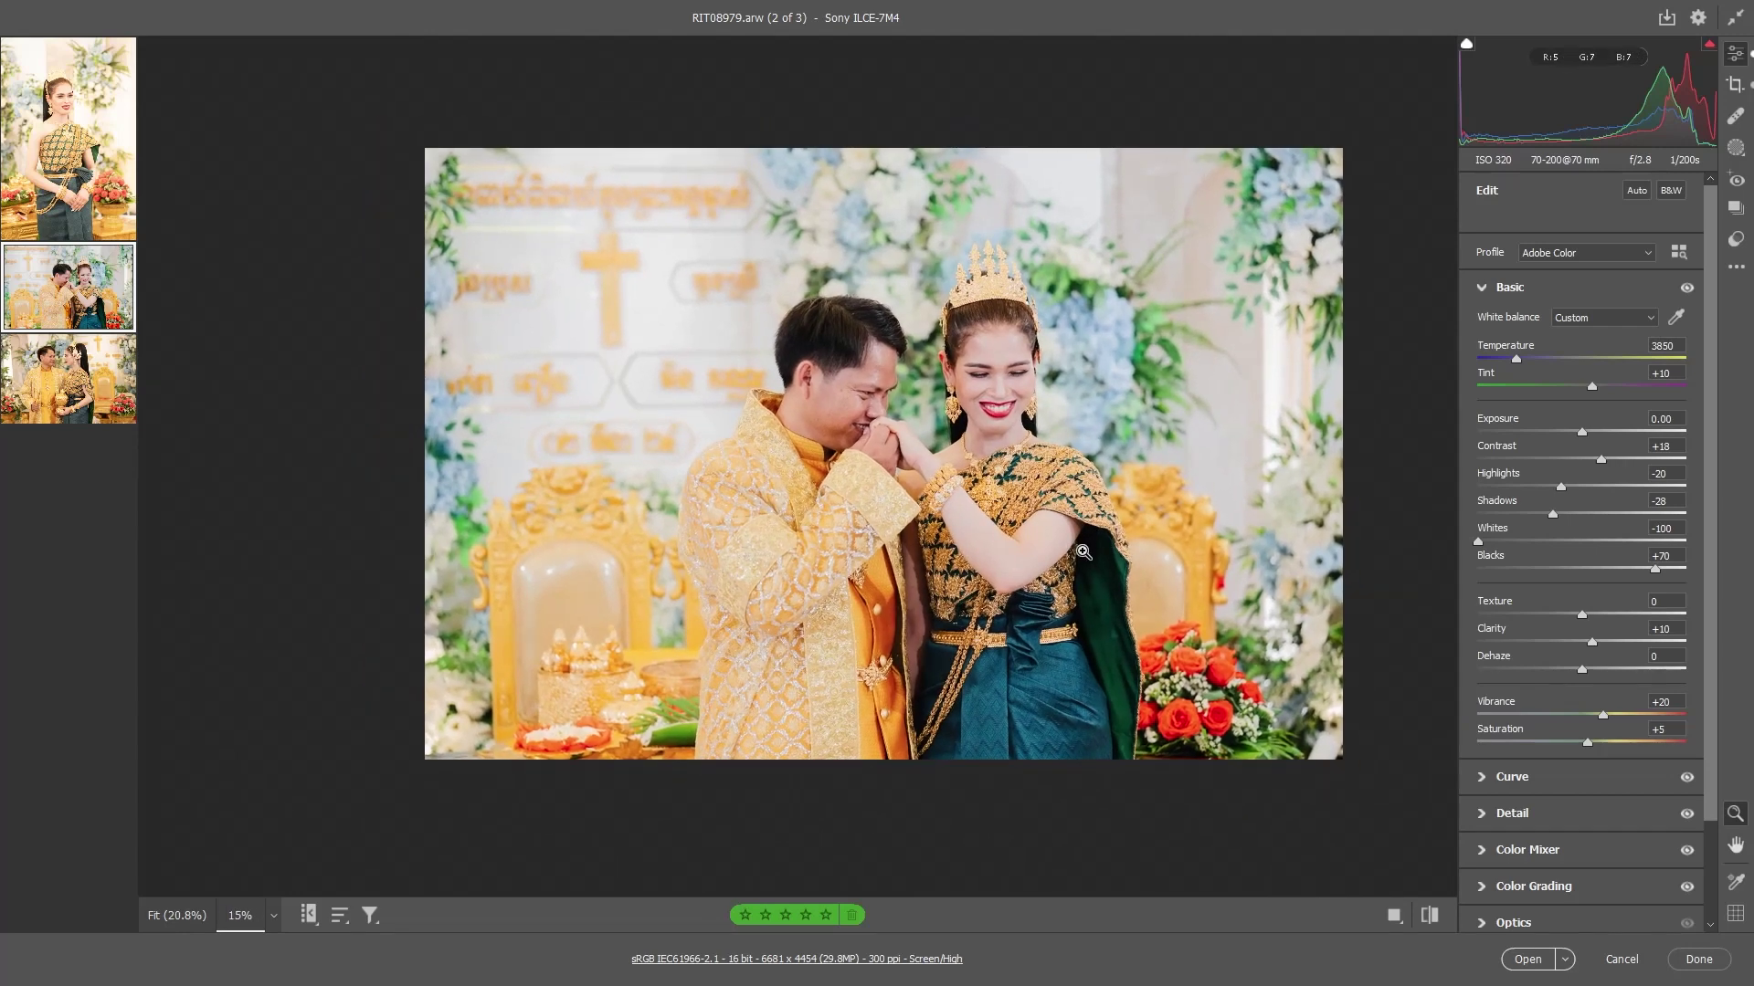
pyautogui.scroll(-2, 1604, 641)
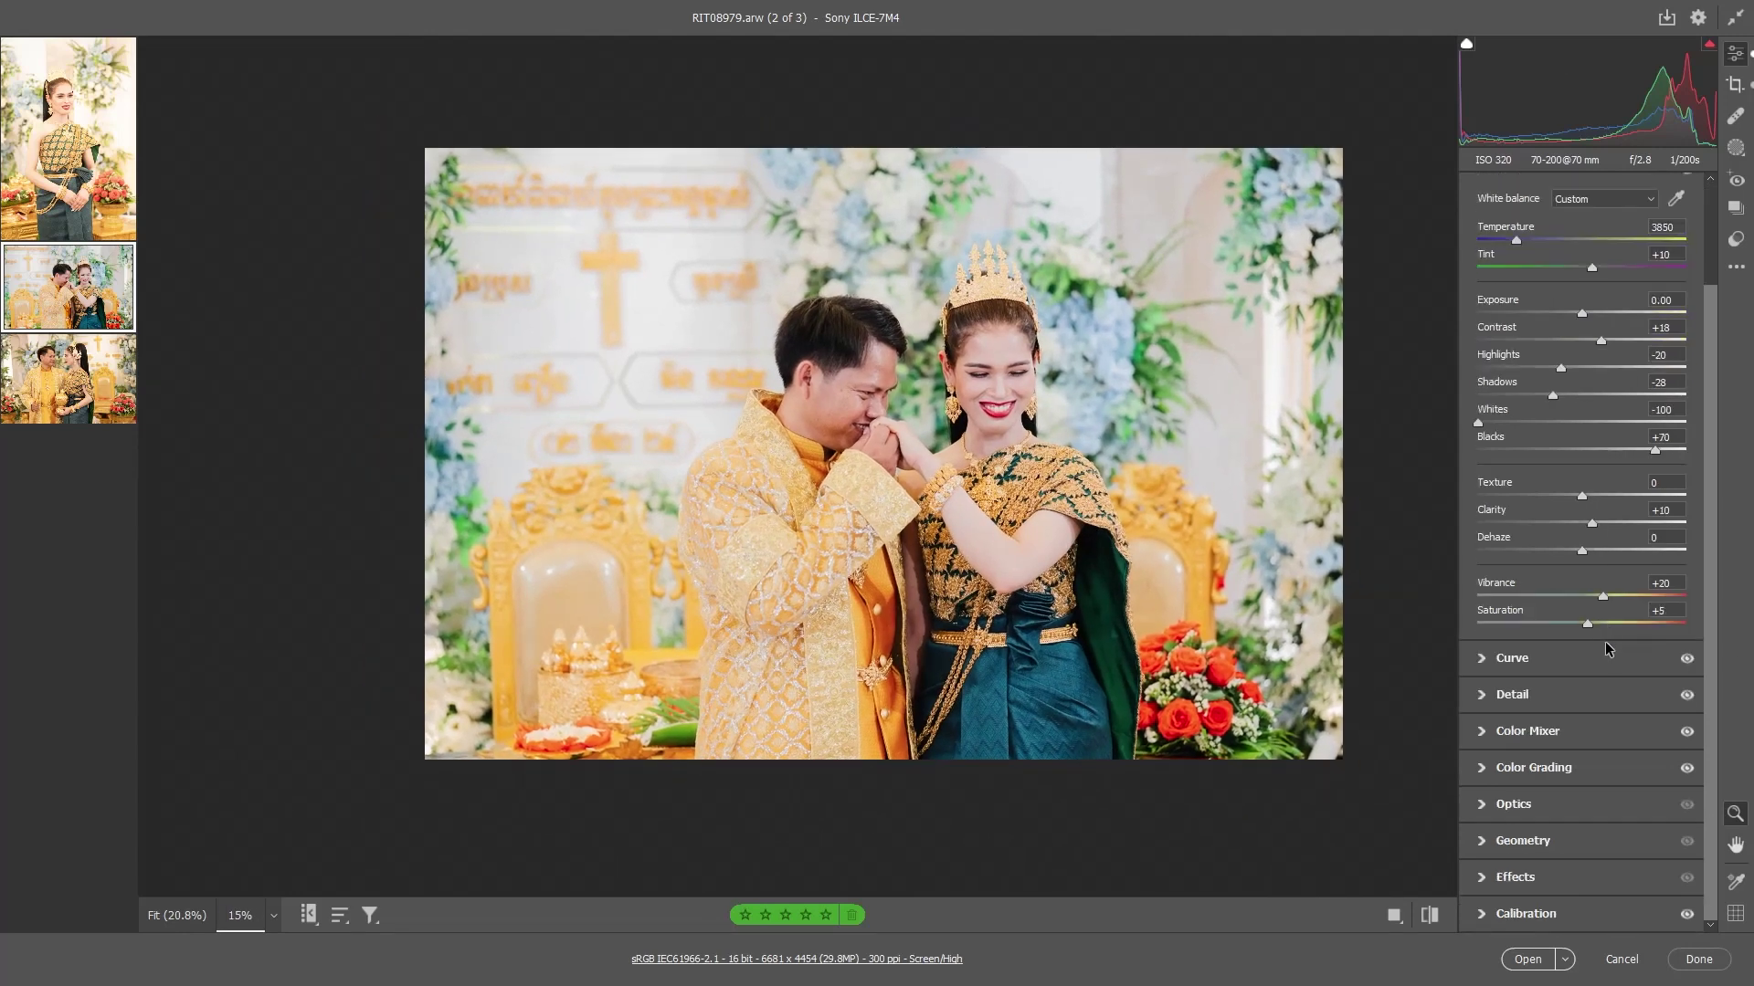
# In the Color Mixer's Hue tab, set the Oranges hue to +11
pyautogui.click(1570, 734)
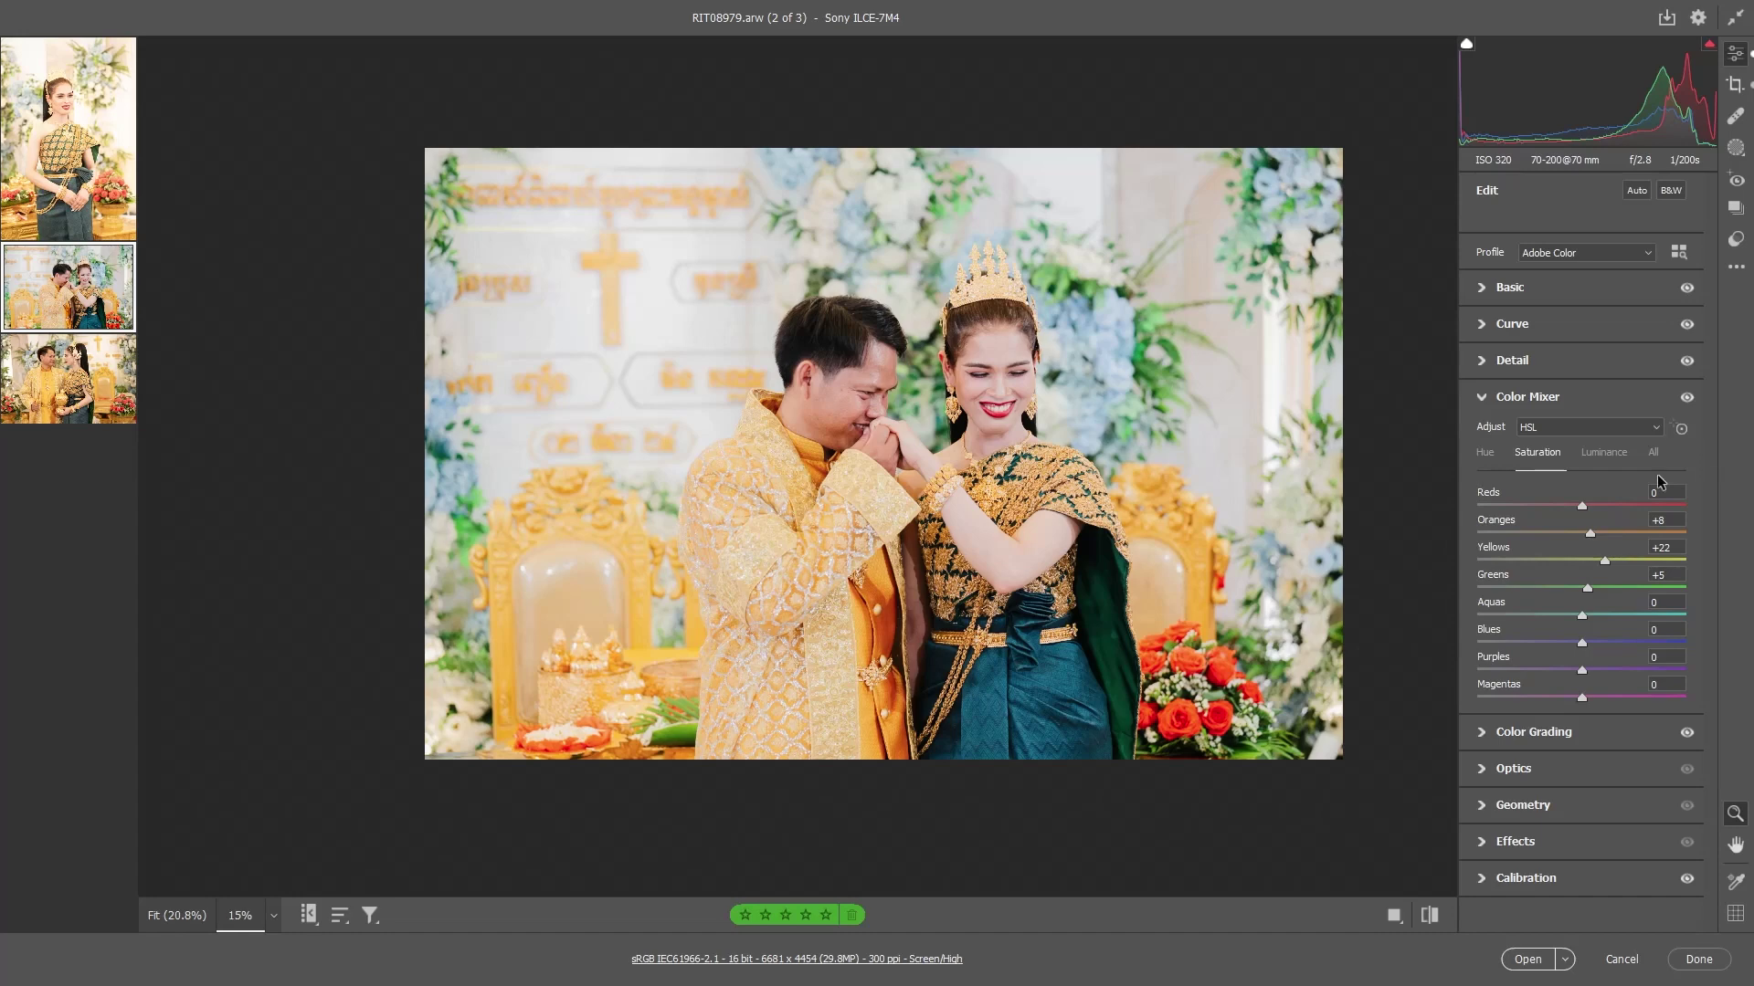
pyautogui.scroll(2, 1141, 389)
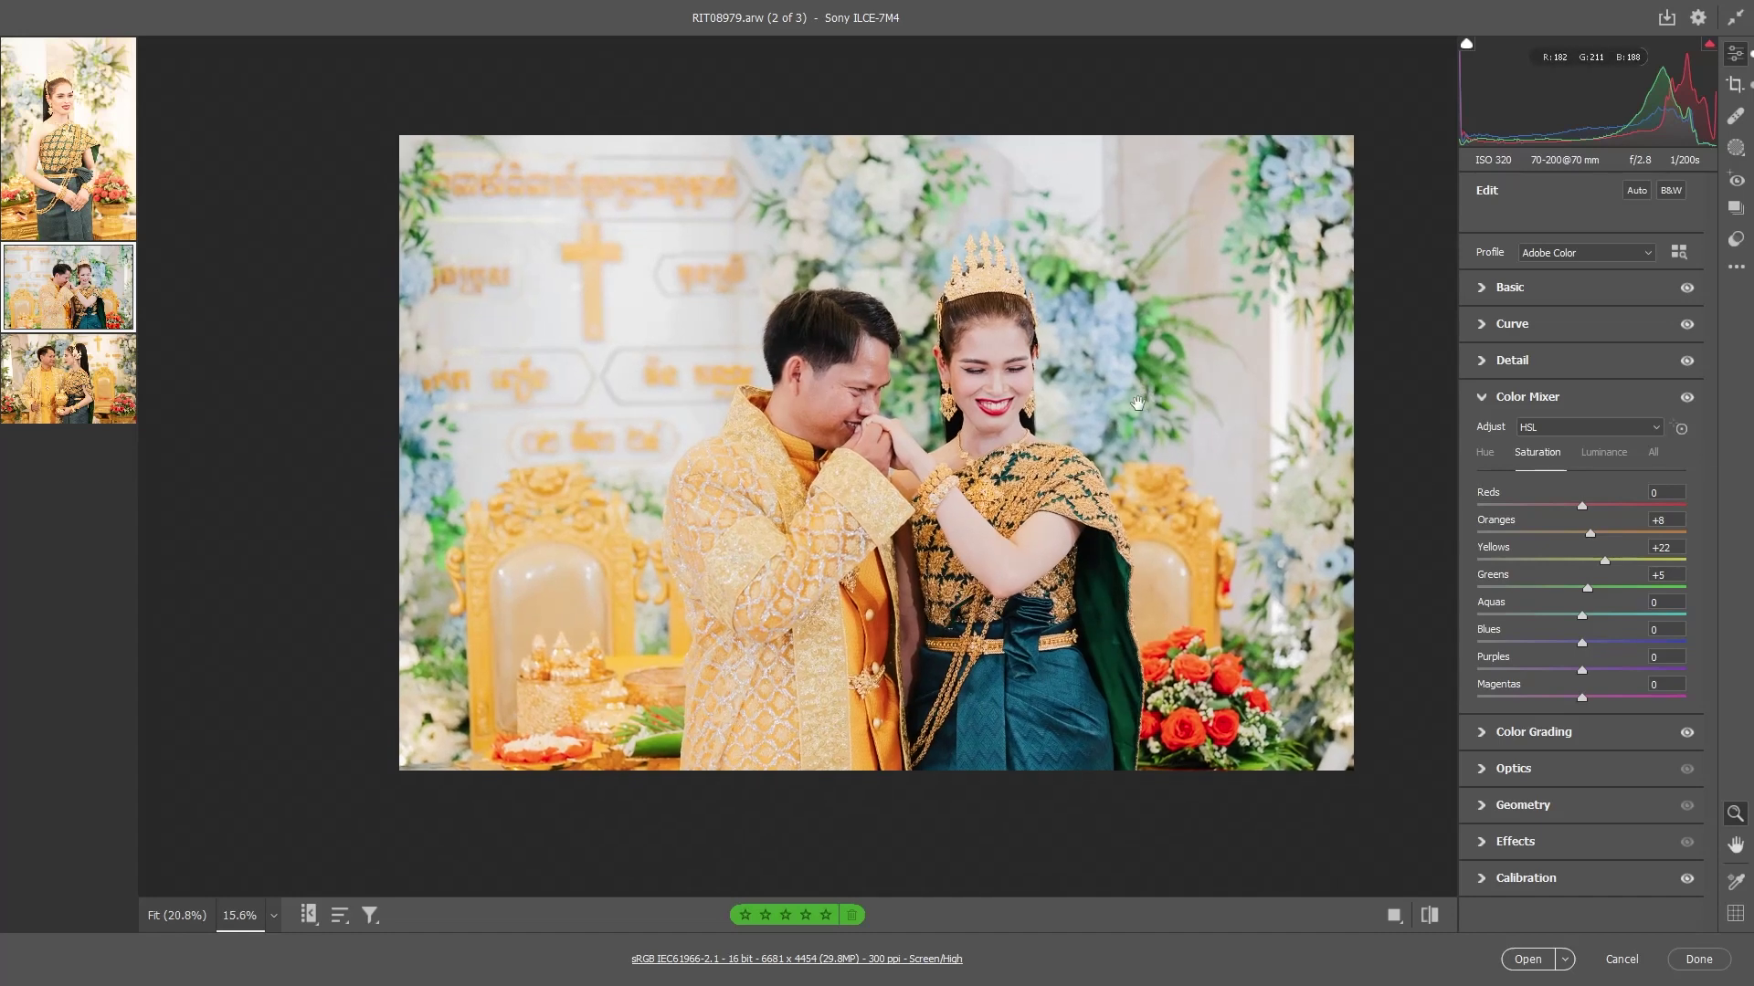
pyautogui.scroll(2, 1141, 388)
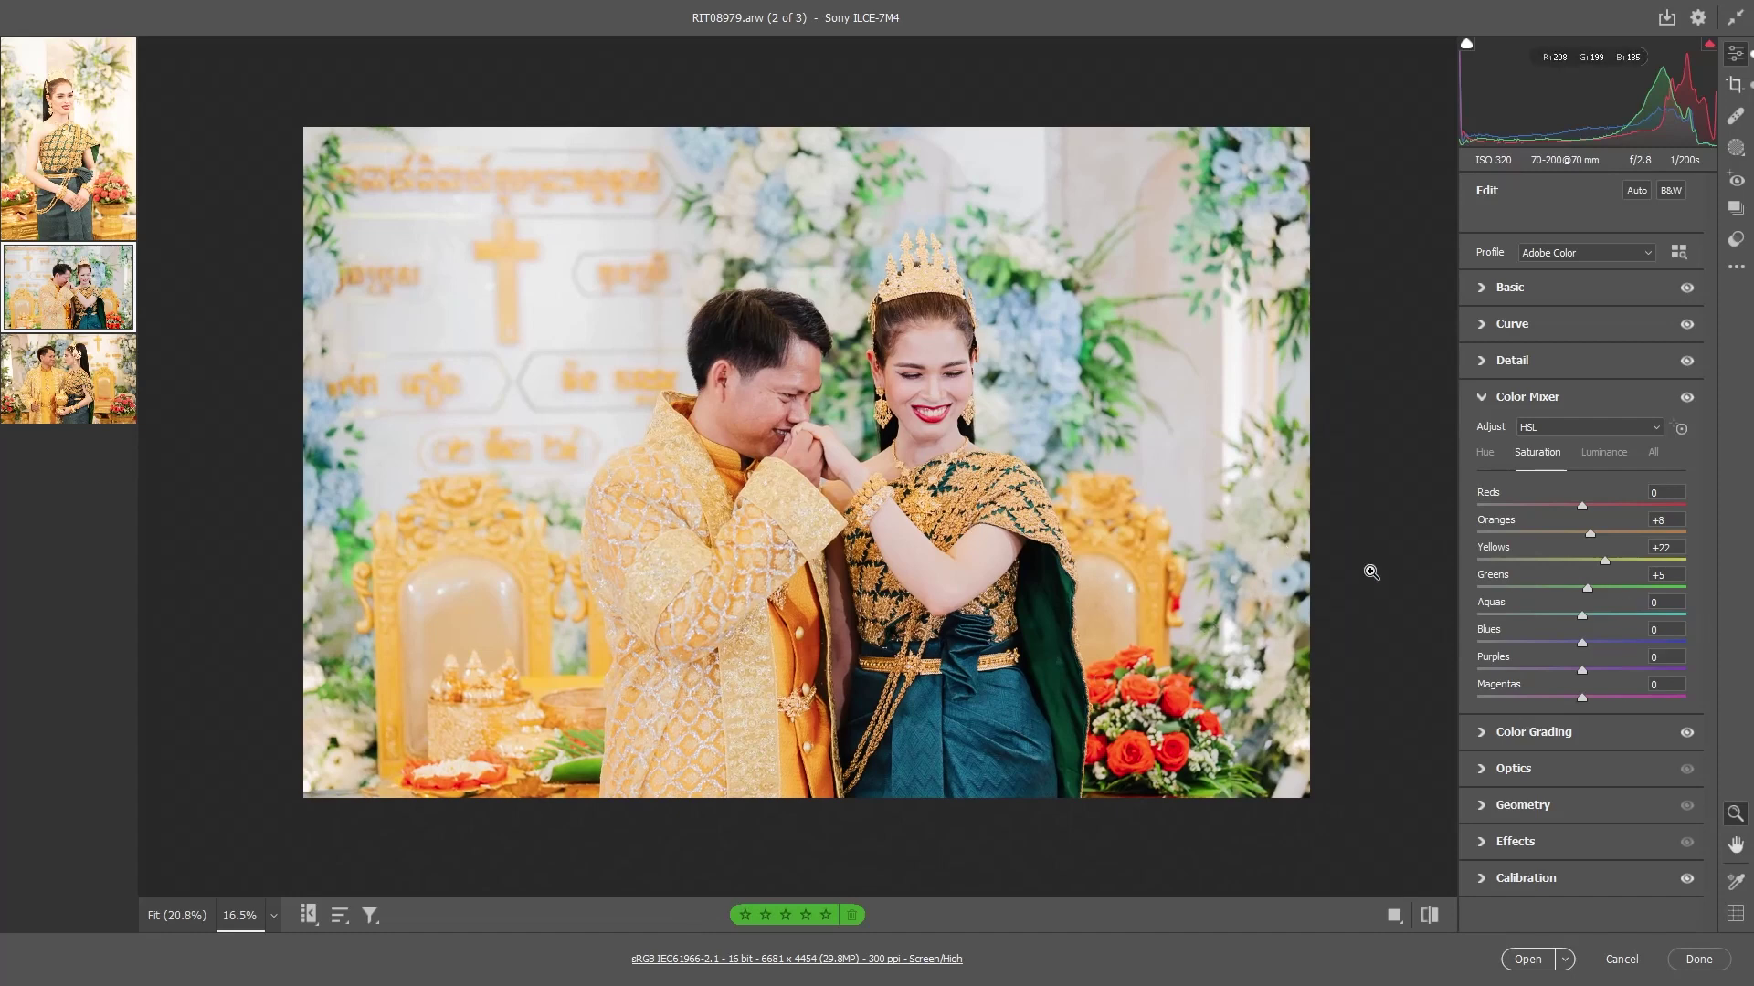
pyautogui.click(1485, 452)
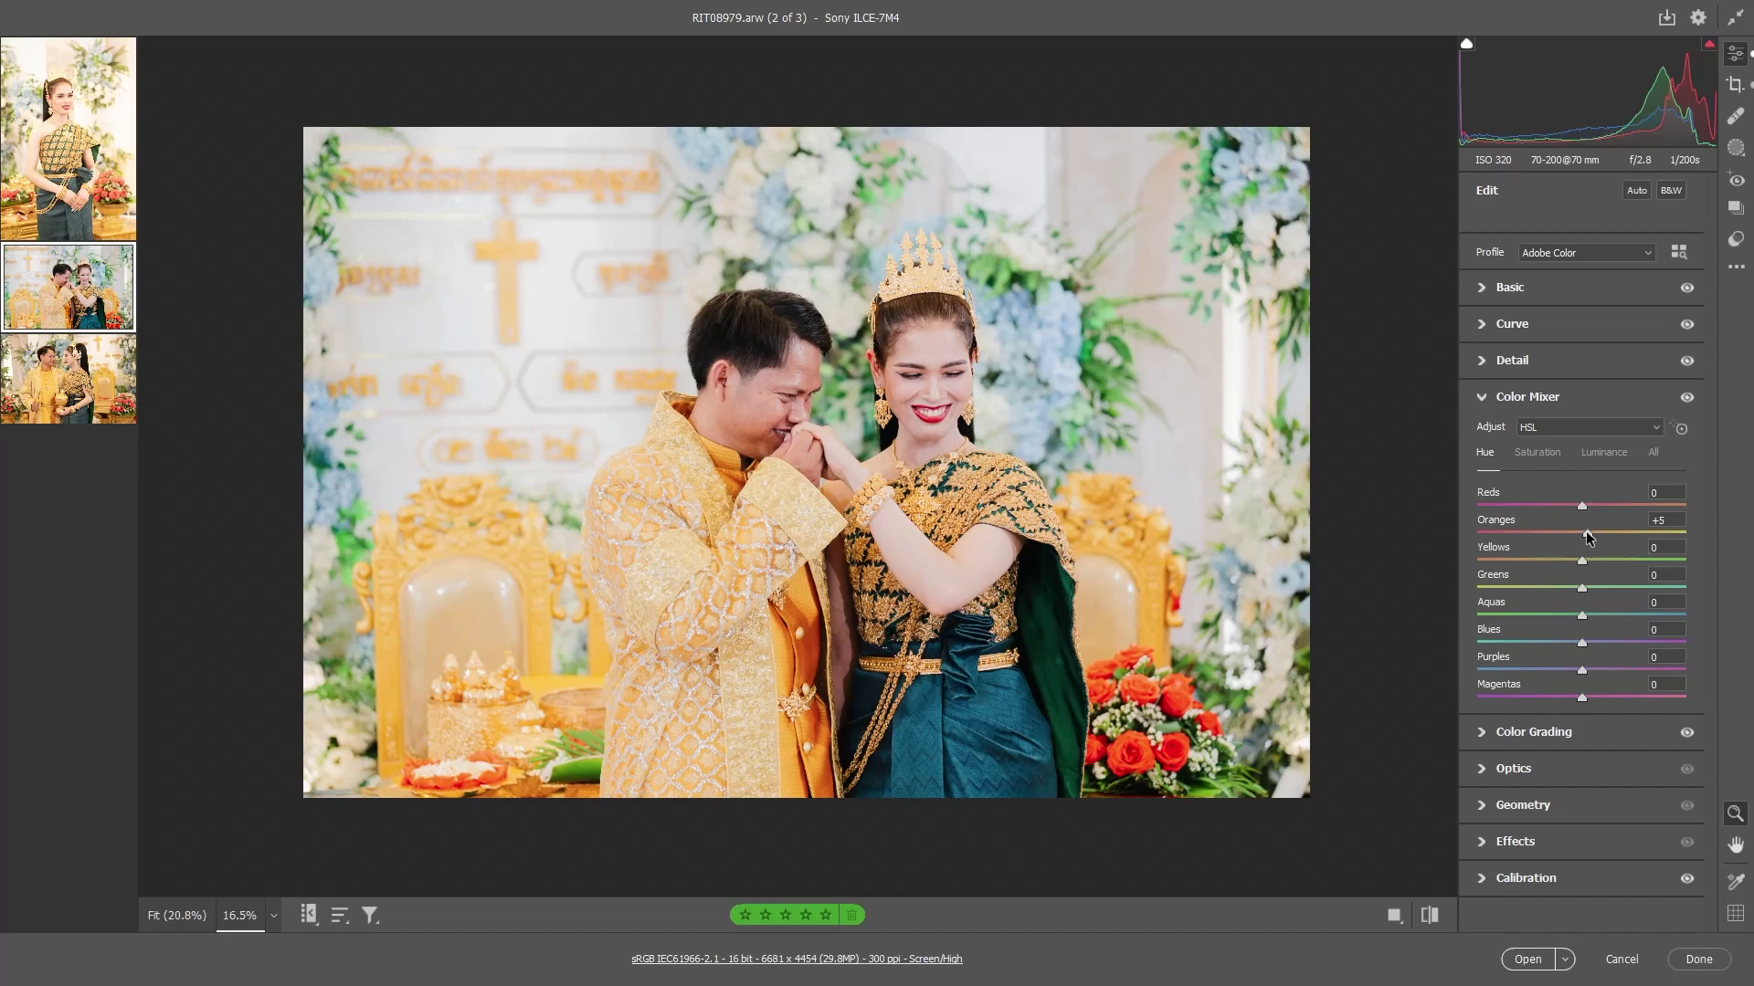
pyautogui.moveTo(1588, 533); pyautogui.dragTo(1591, 534)
pyautogui.moveTo(1592, 534); pyautogui.dragTo(1590, 533)
pyautogui.moveTo(1591, 540); pyautogui.dragTo(1593, 540)
pyautogui.scroll(-2, 1339, 586)
pyautogui.scroll(1, 1339, 586)
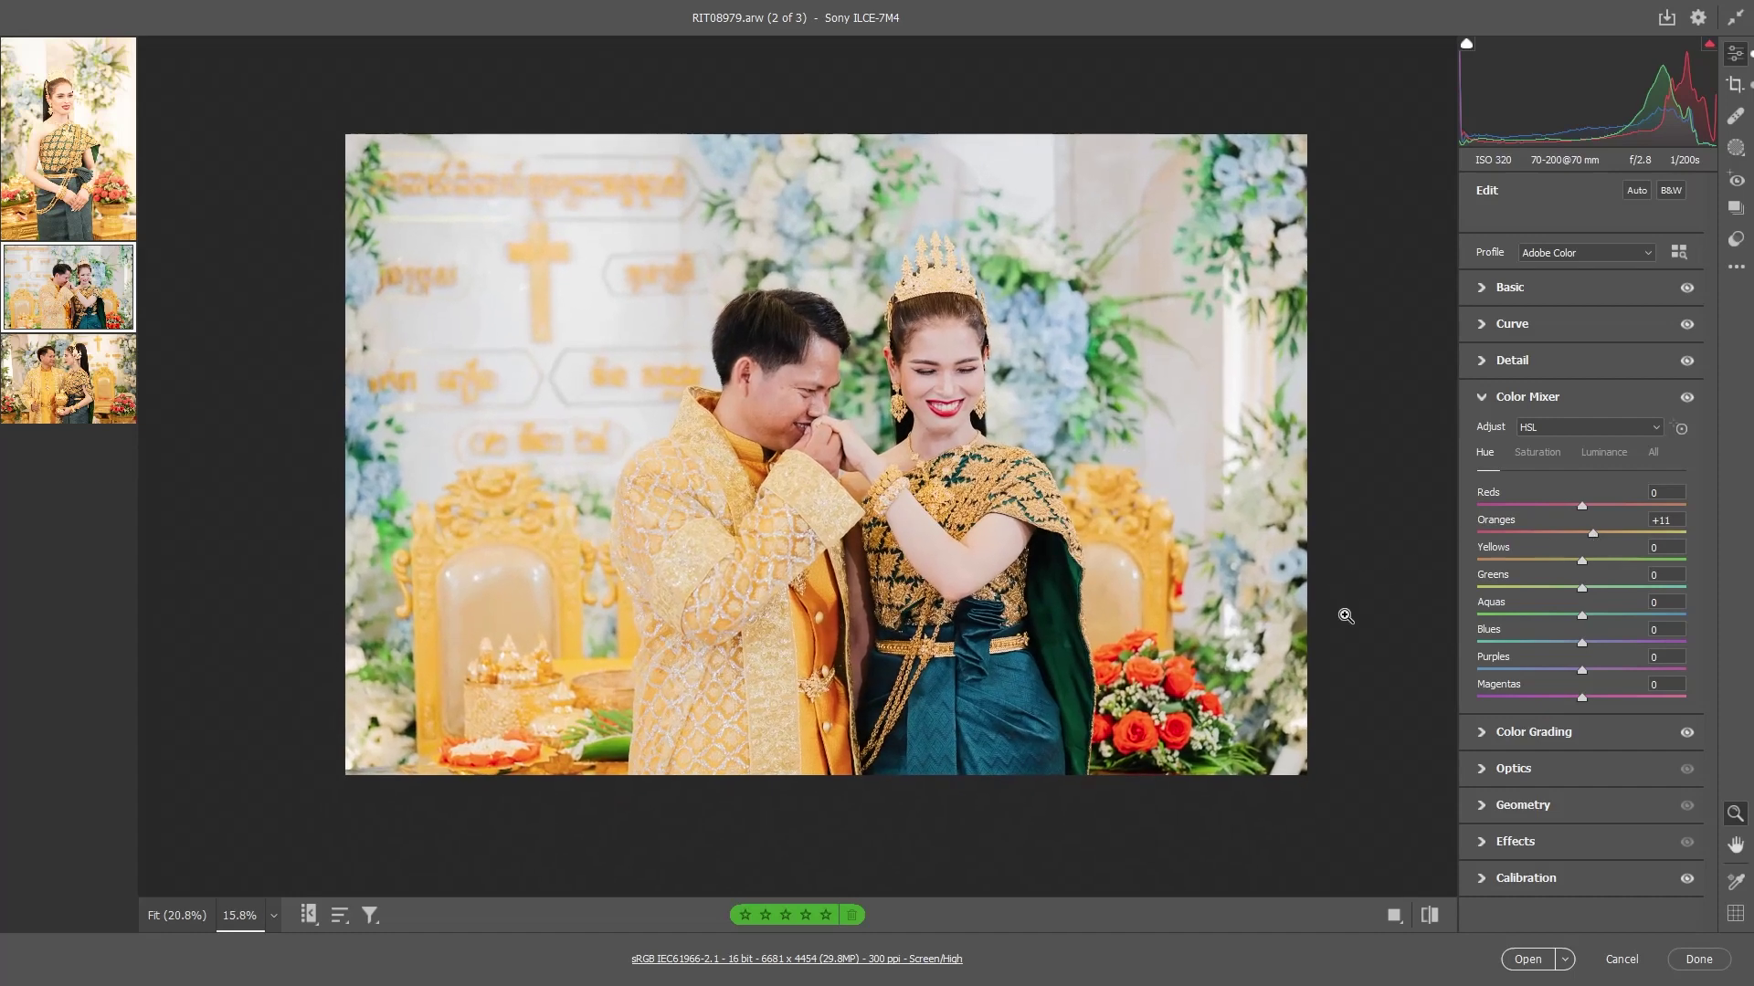
pyautogui.click(1555, 321)
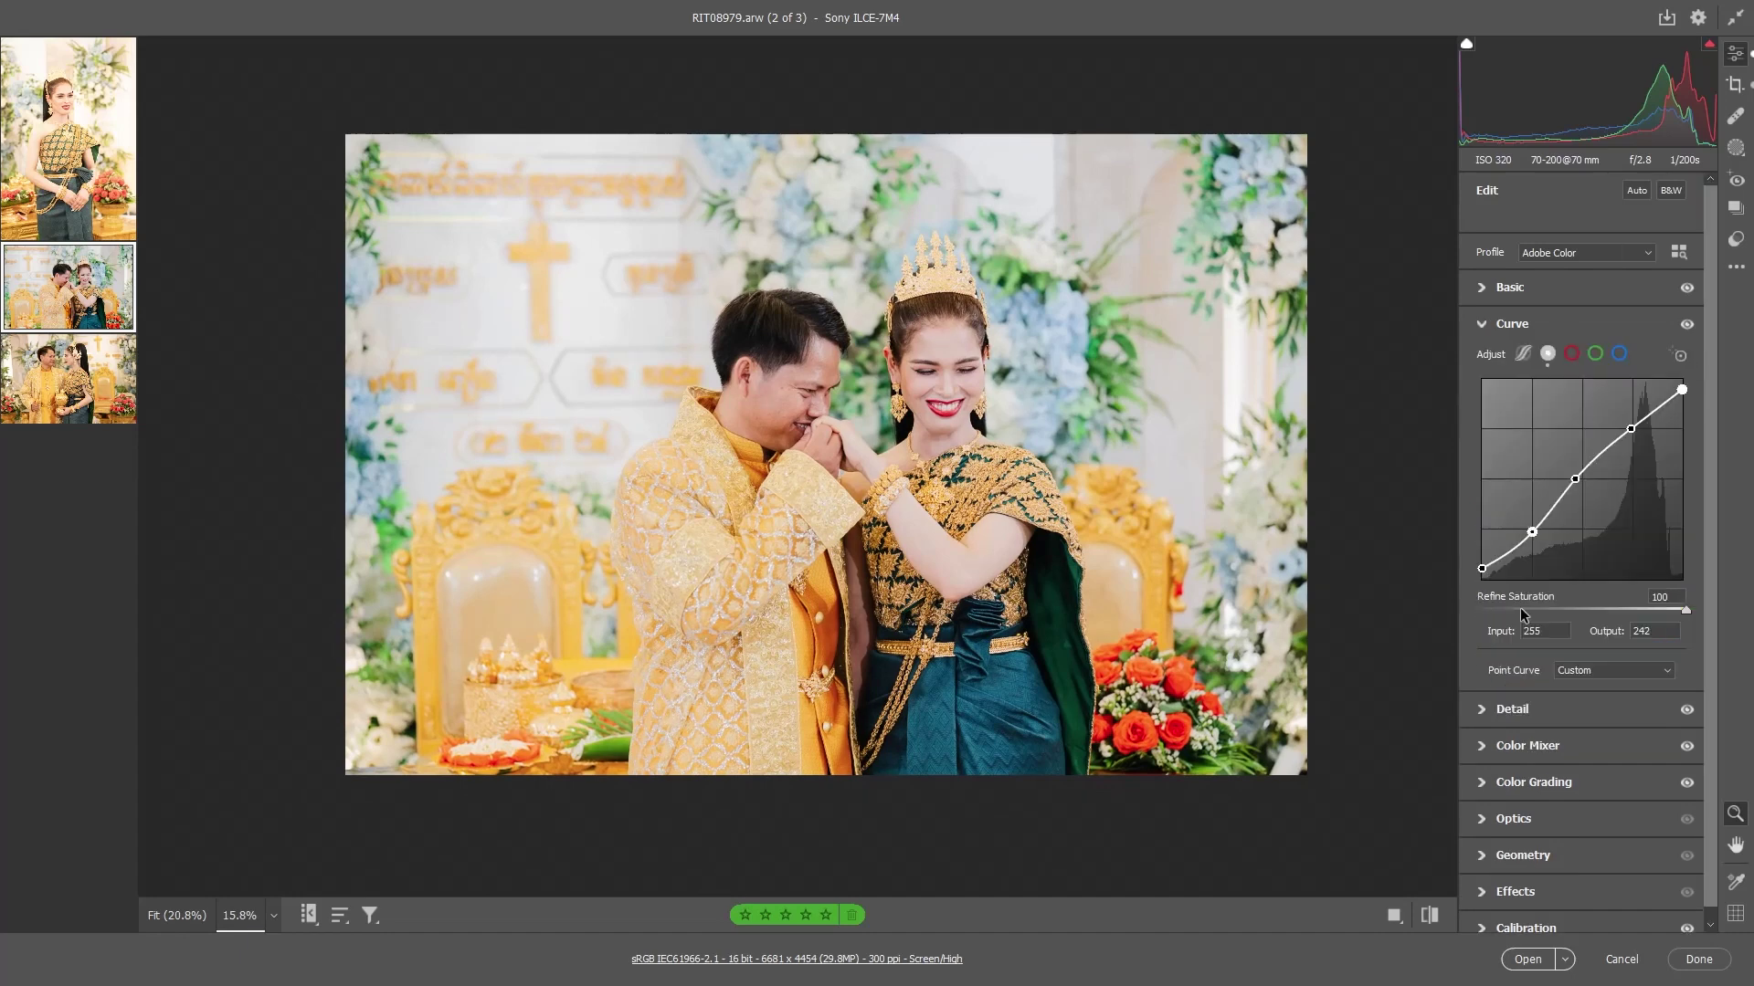
# Keep the S-shaped tone curve and nudge its lower point down to Input 71 / Output 55
pyautogui.click(1533, 532)
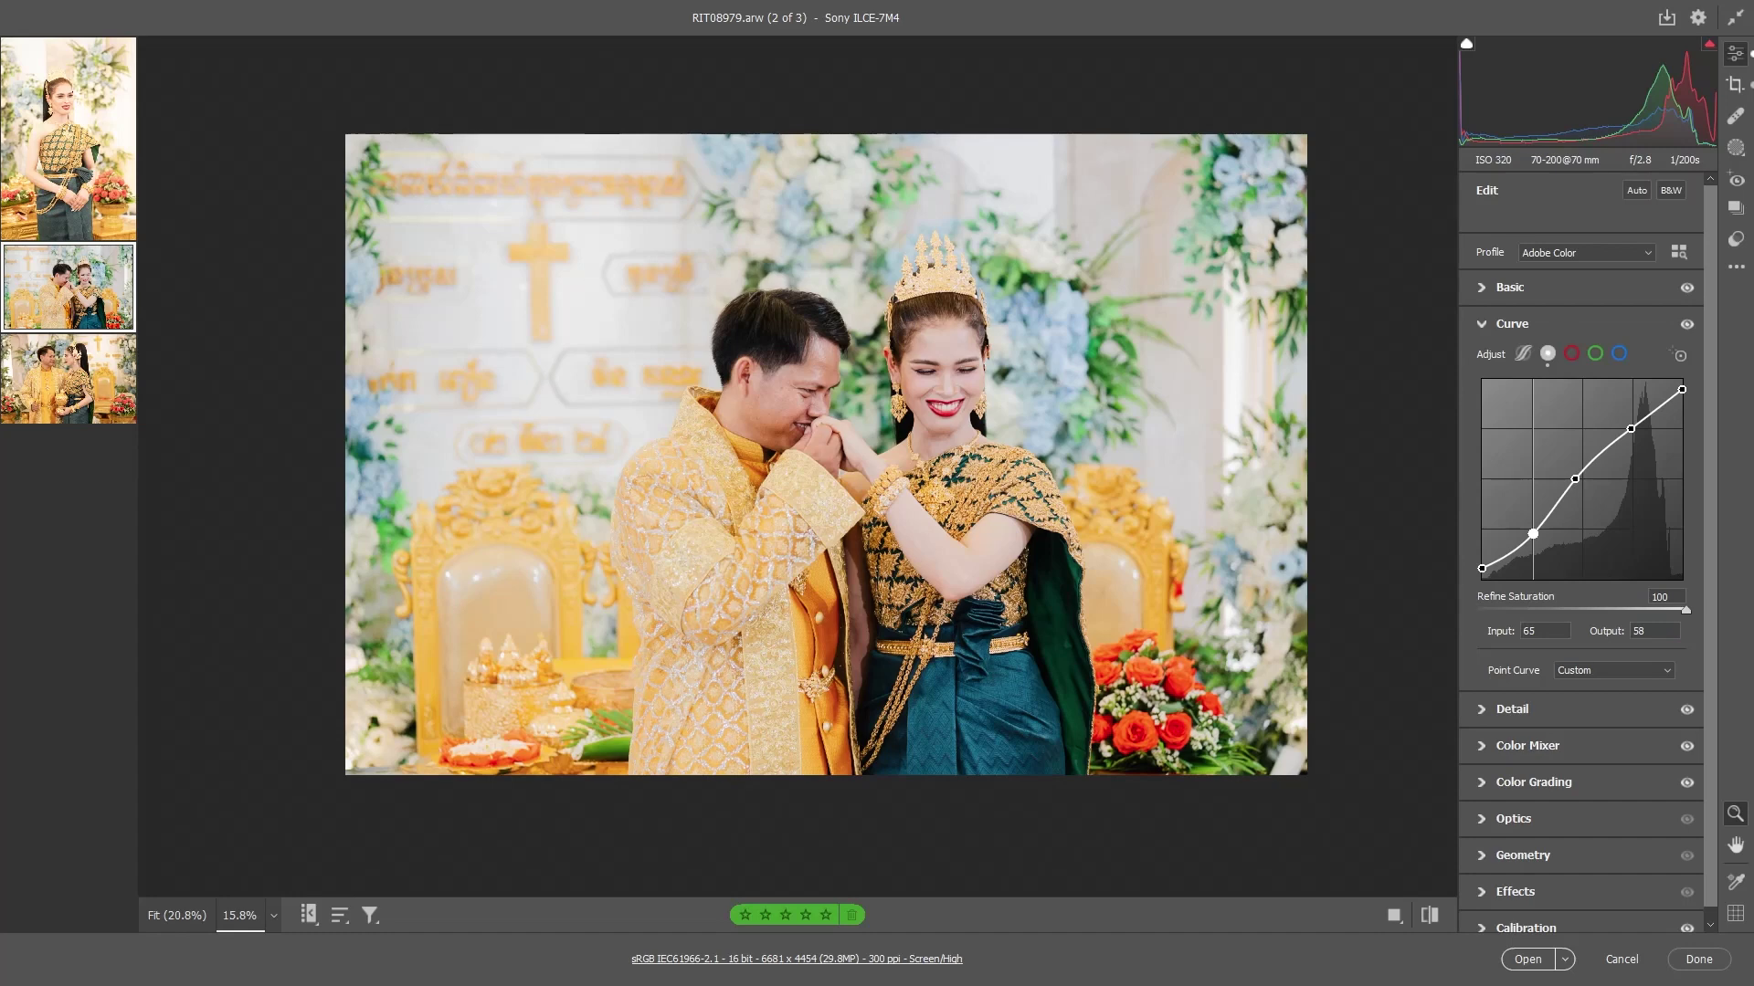
pyautogui.hotkey('ctrl', 'z')
pyautogui.hotkey('ctrl', 'z')
pyautogui.hotkey('ctrl', 'z')
pyautogui.scroll(-2, 1078, 508)
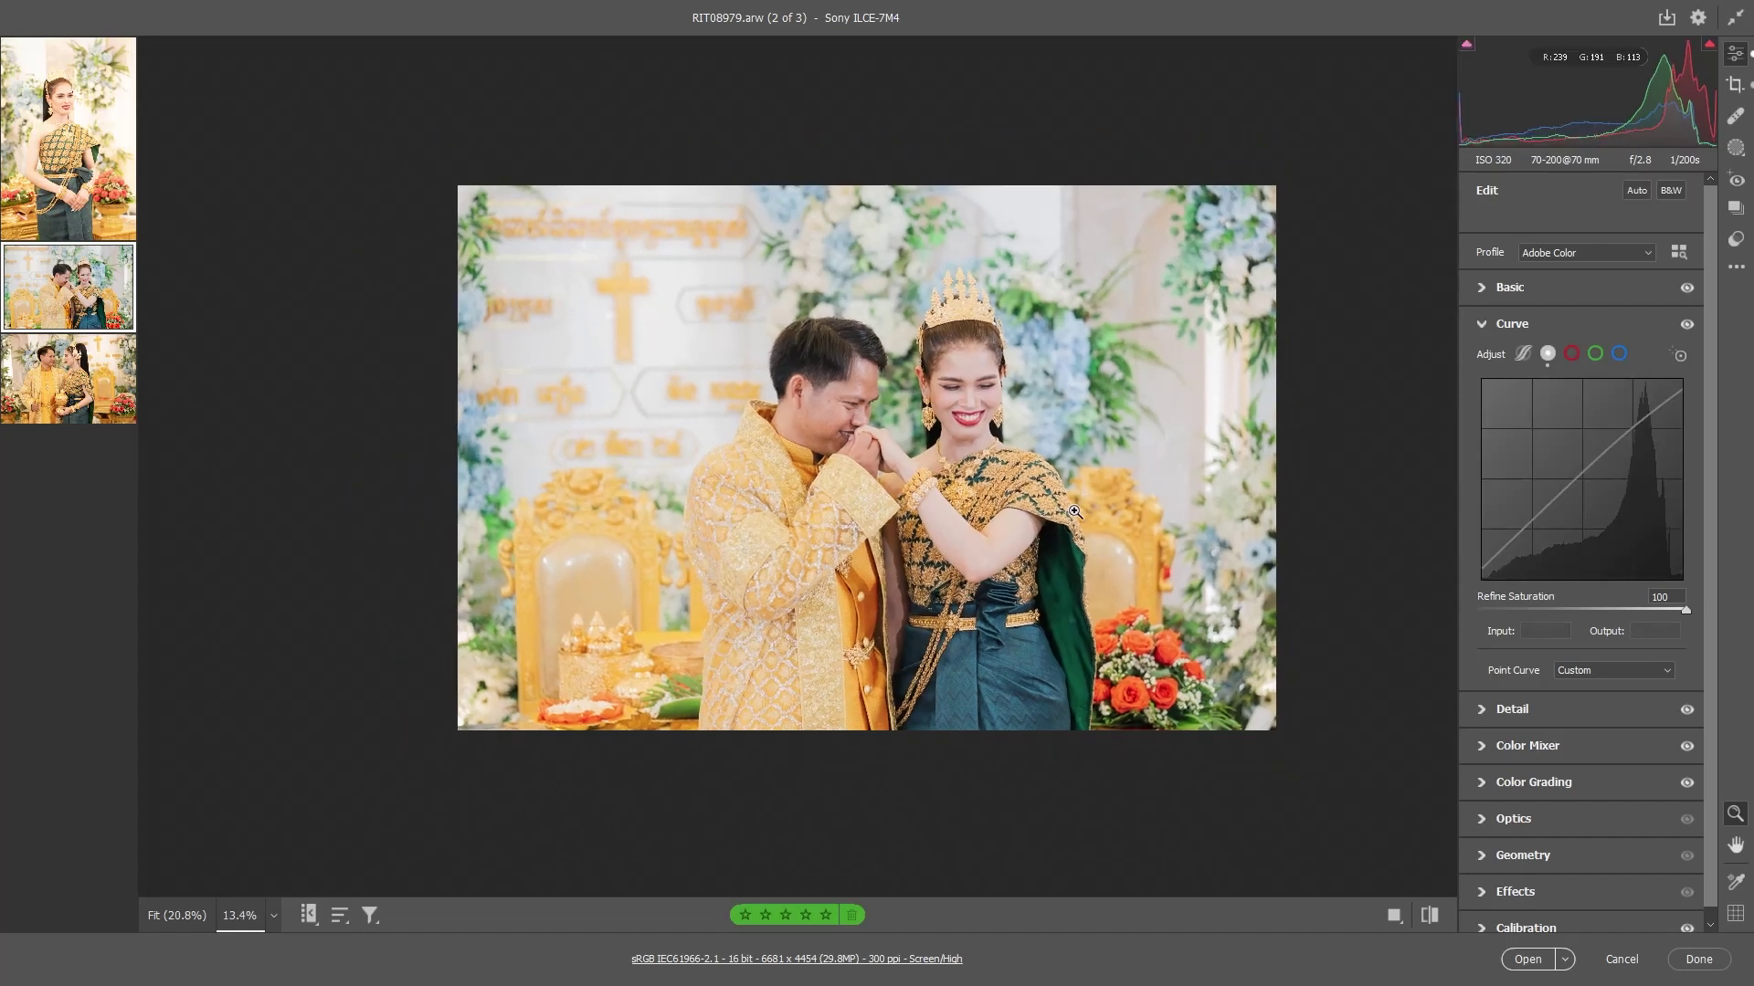
pyautogui.hotkey('ctrl', 'shift', 'z')
pyautogui.moveTo(1534, 532); pyautogui.dragTo(1534, 534)
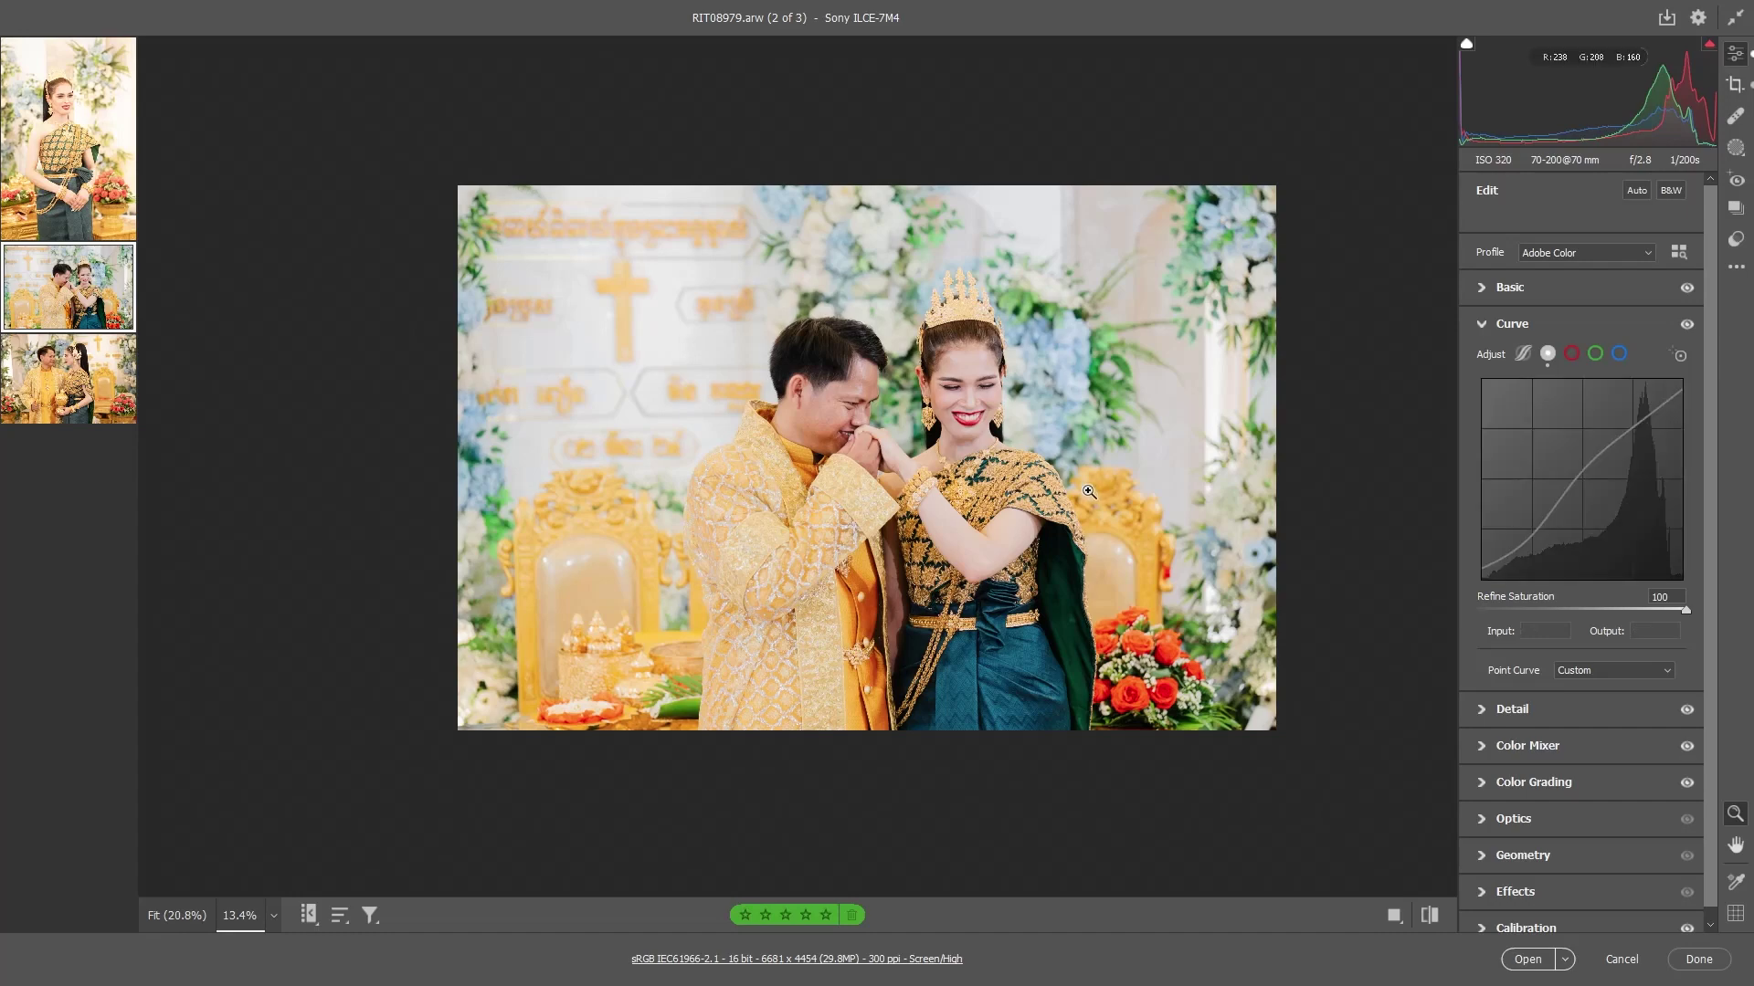
# Zoom around to inspect the curve result and bring the Basic settings back into view
pyautogui.scroll(1, 1096, 497)
pyautogui.scroll(1, 1062, 530)
pyautogui.scroll(1, 1051, 521)
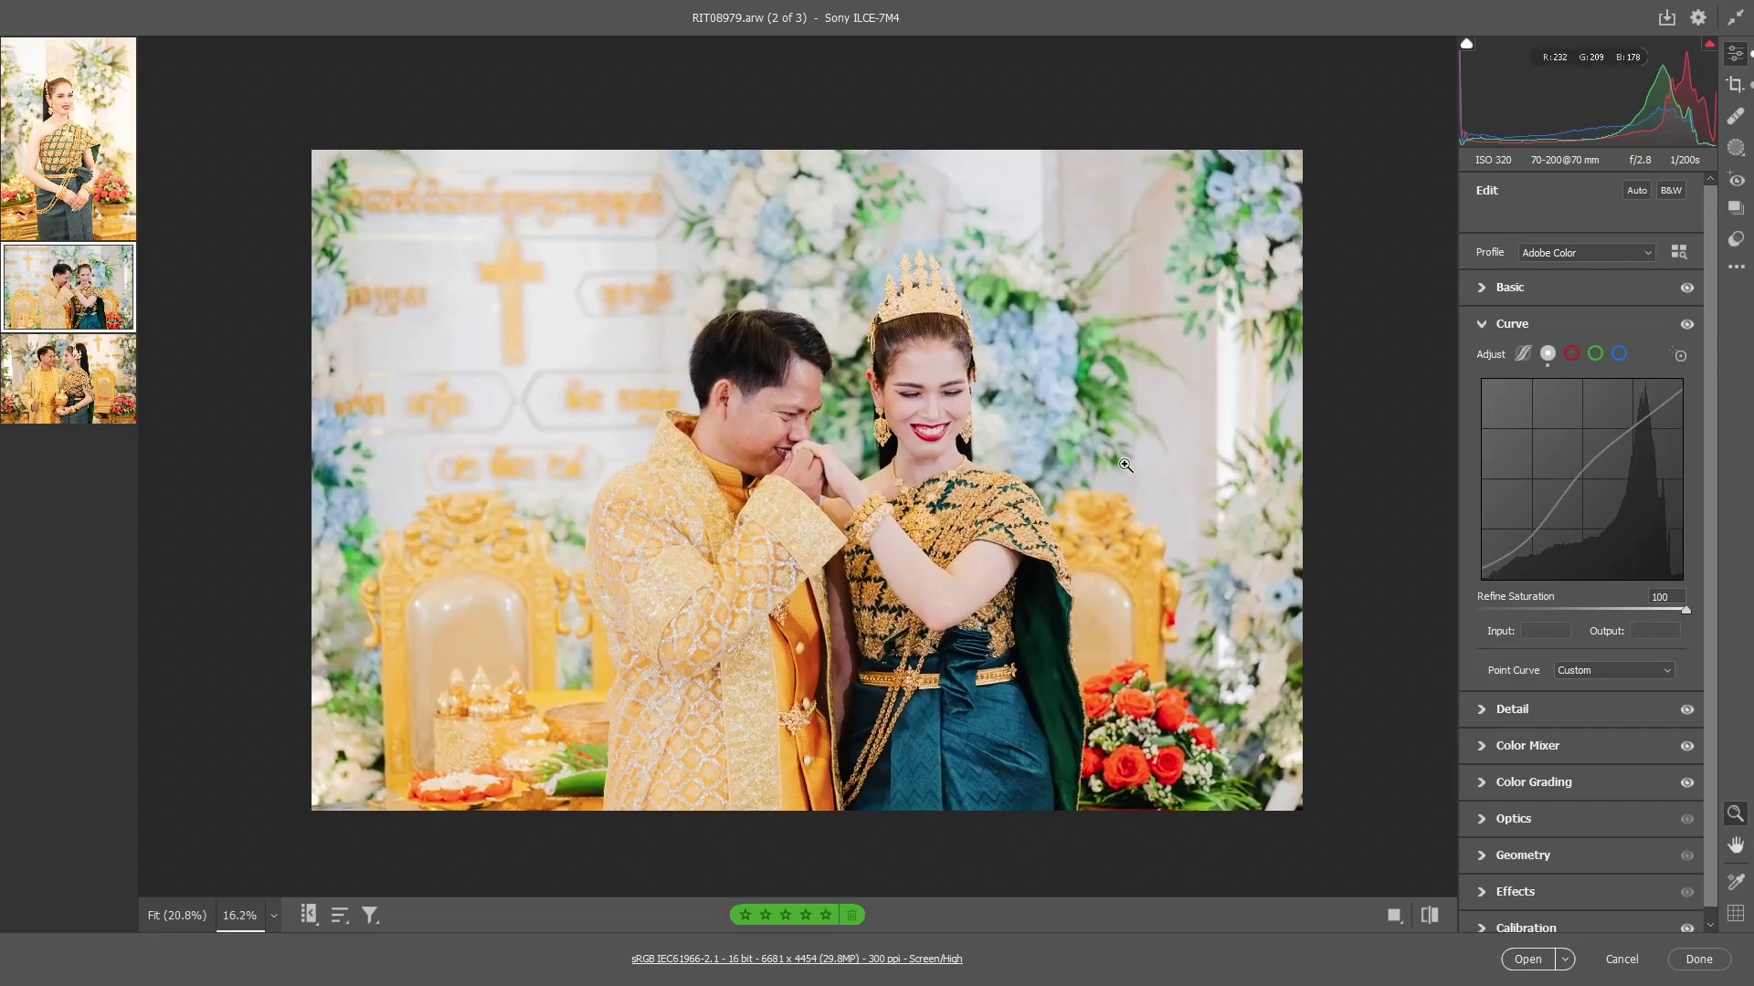
pyautogui.scroll(2, 913, 384)
pyautogui.scroll(2, 899, 356)
pyautogui.scroll(-2, 899, 356)
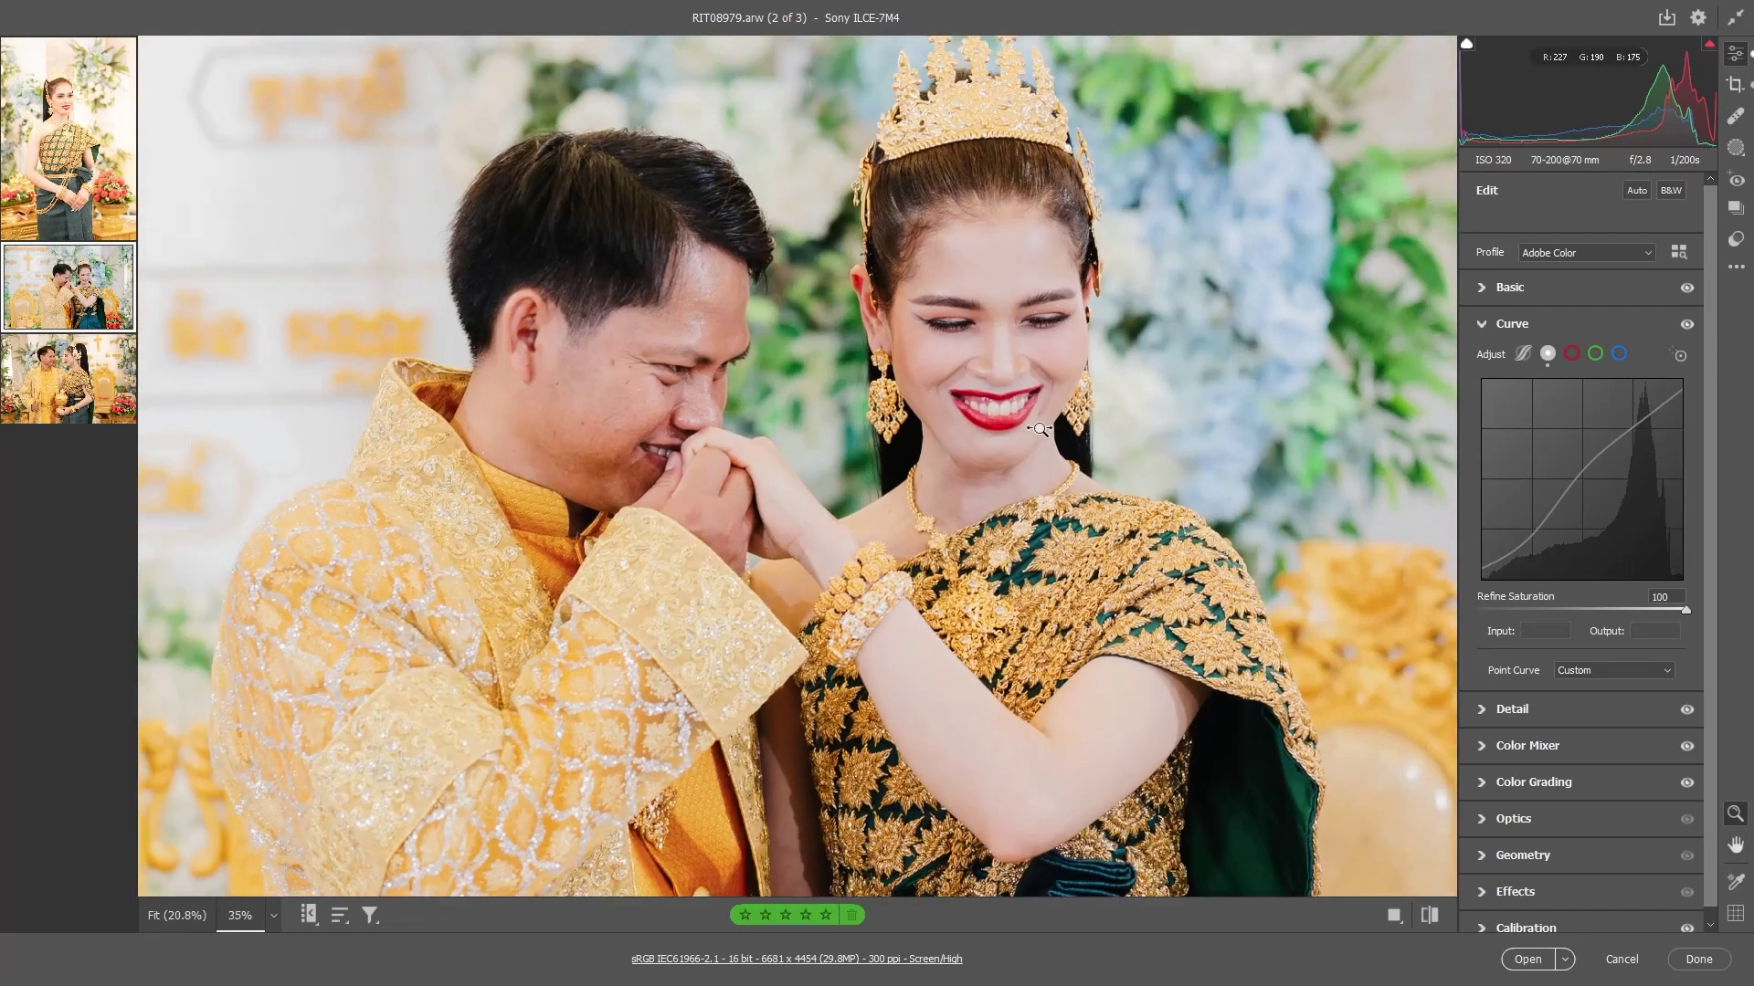
pyautogui.scroll(-3, 1005, 484)
pyautogui.scroll(1, 1096, 549)
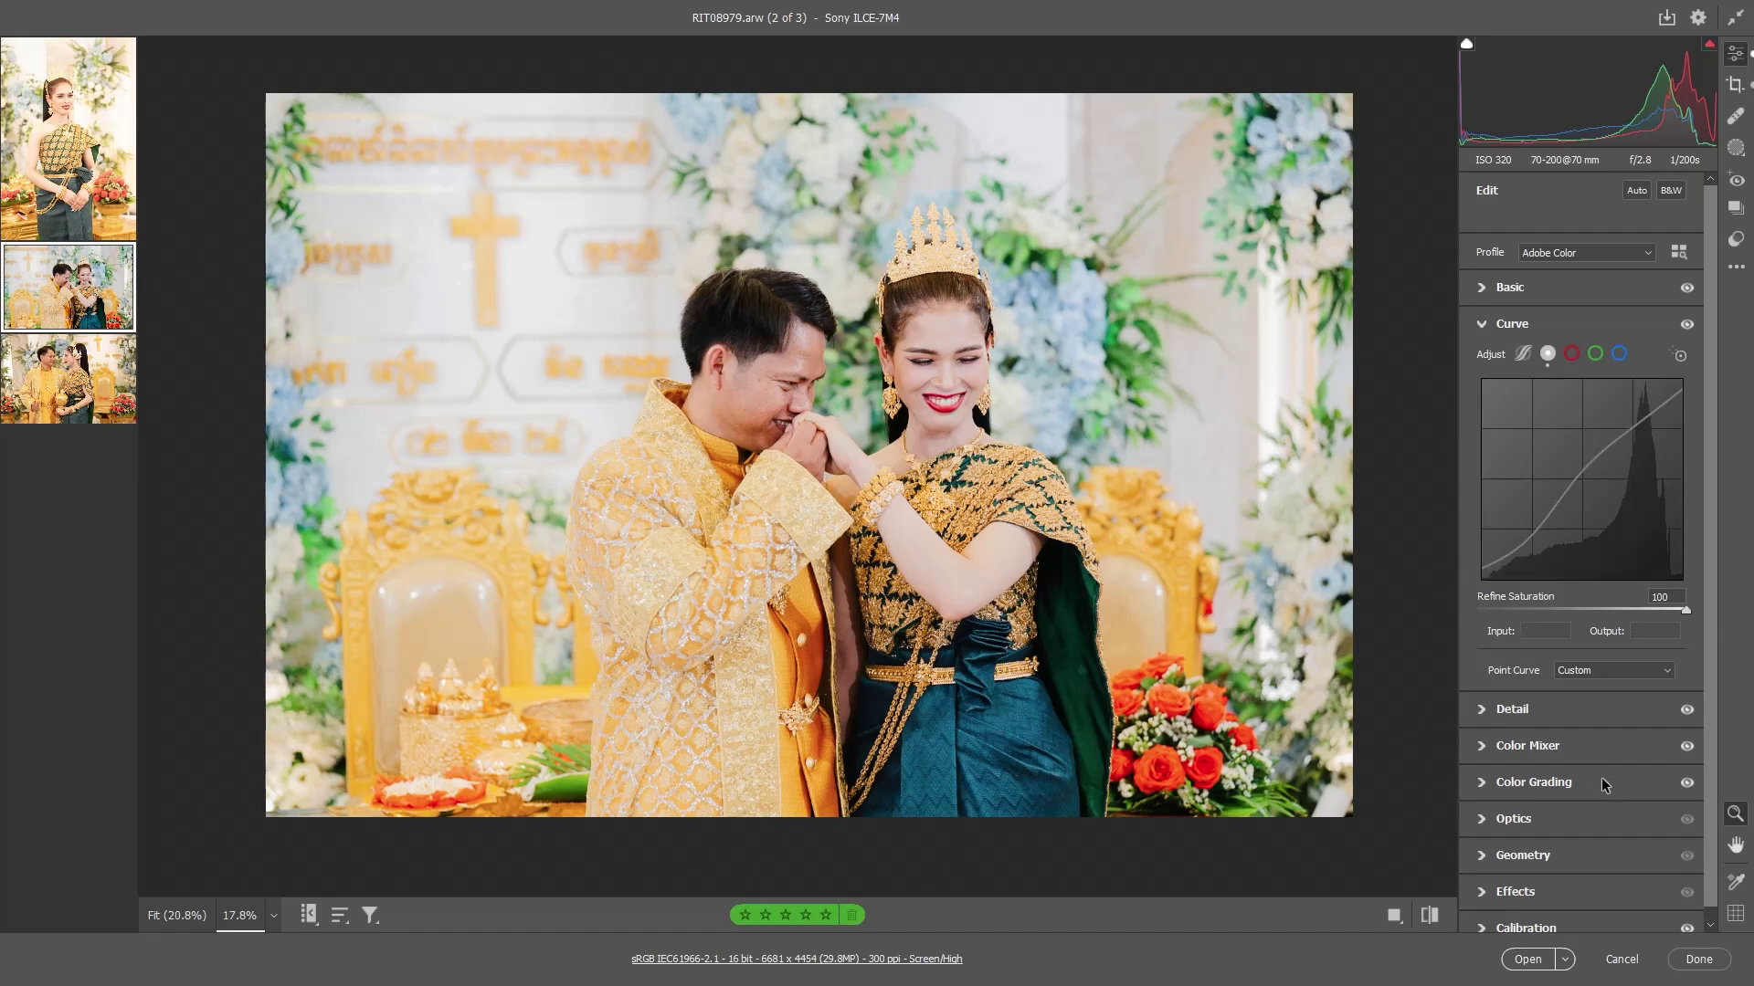
pyautogui.click(1556, 292)
# Warm the temperature from 3850 to 3900, keeping tint +10, and inspect the photo up close
pyautogui.moveTo(1513, 358); pyautogui.dragTo(1517, 361)
pyautogui.scroll(-2, 1240, 395)
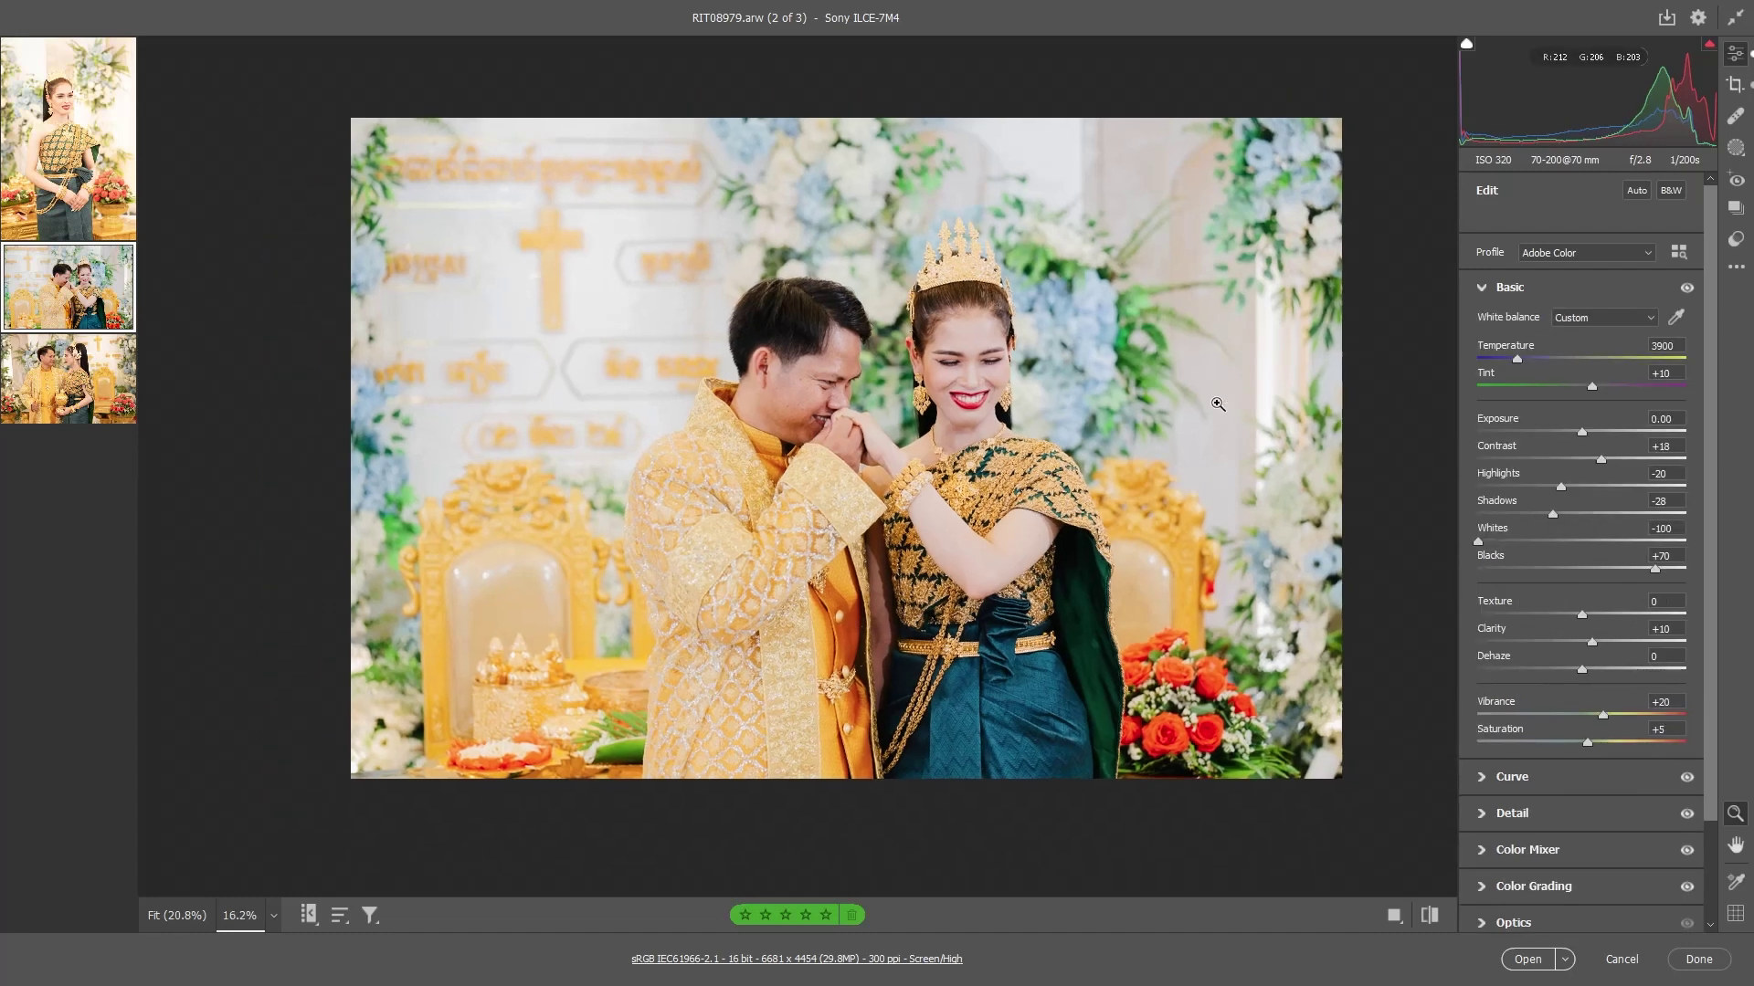
pyautogui.scroll(1, 1224, 402)
pyautogui.scroll(-1, 1251, 420)
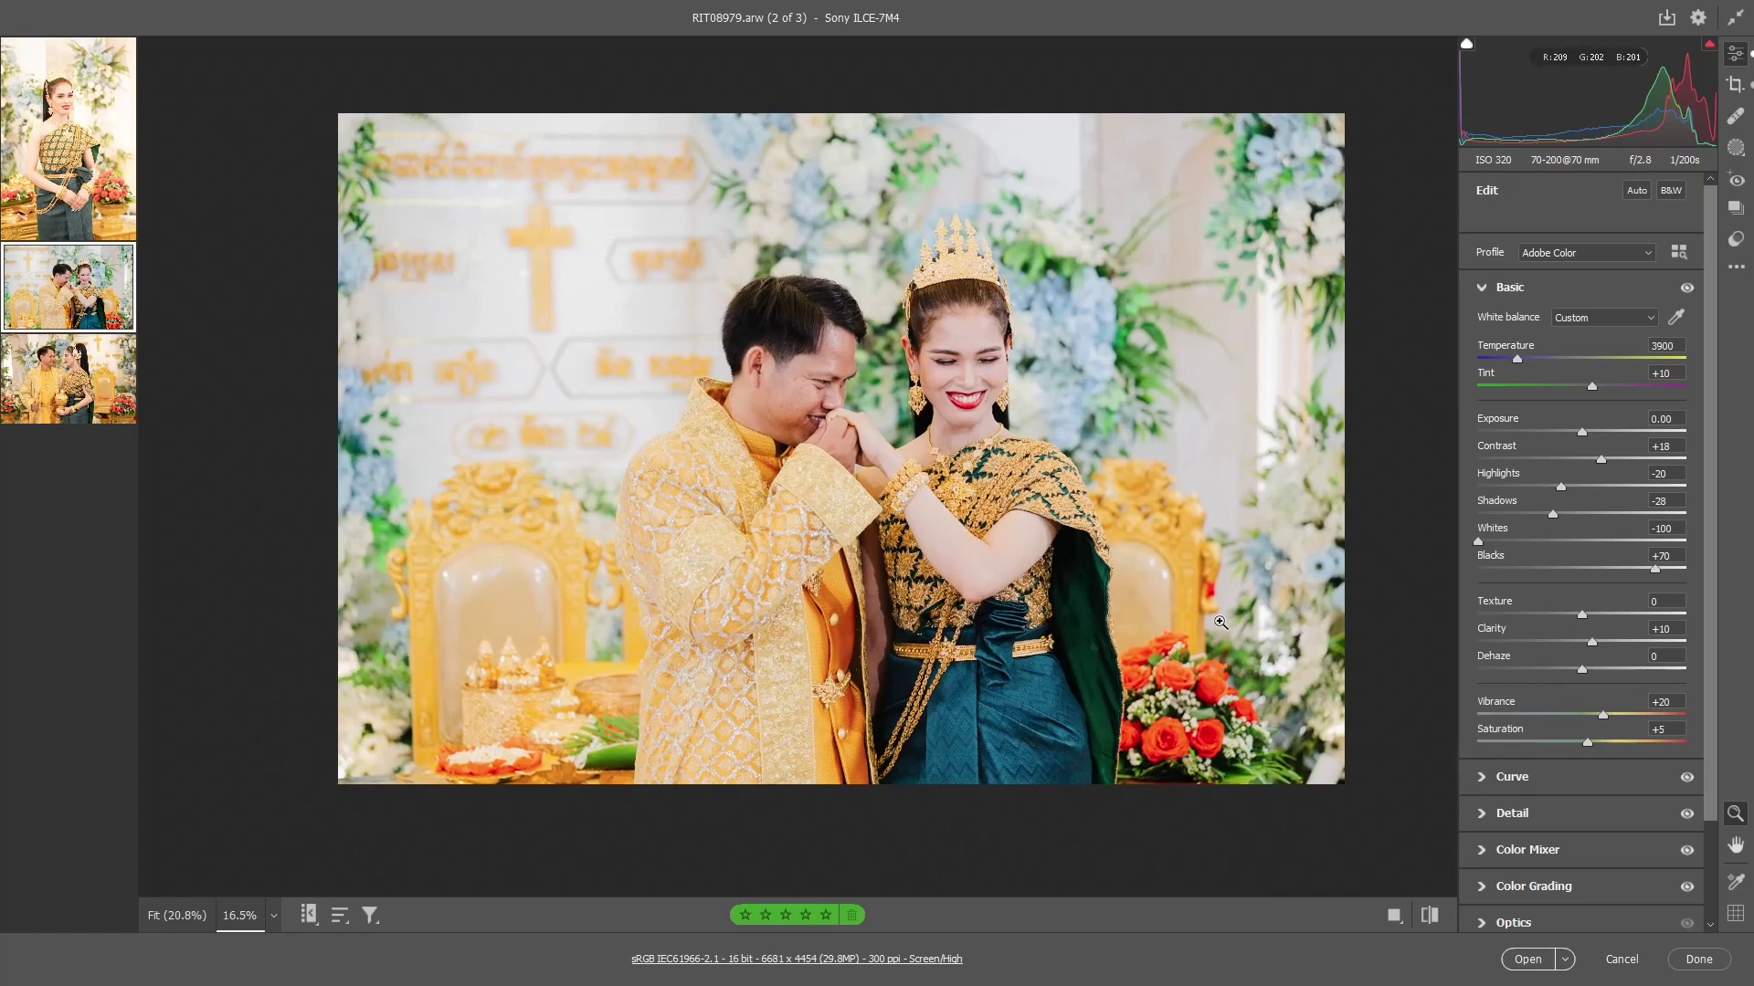
pyautogui.scroll(2, 847, 384)
pyautogui.scroll(1, 911, 426)
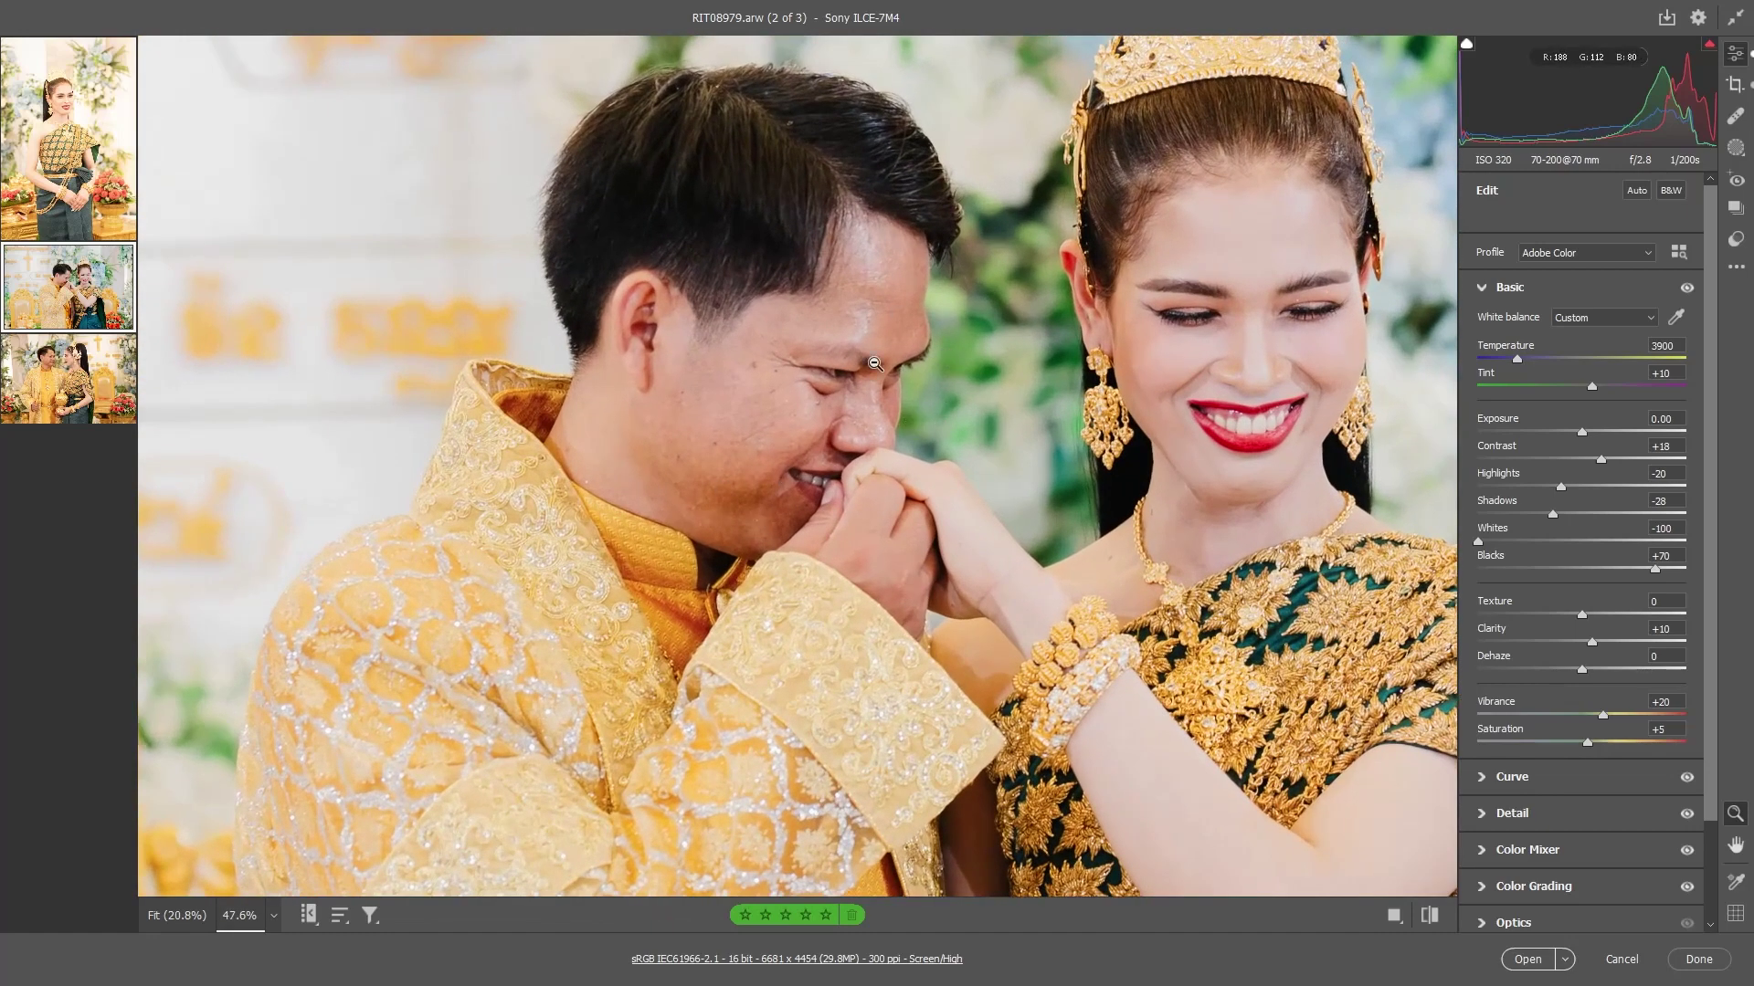
pyautogui.scroll(1, 761, 393)
pyautogui.scroll(-3, 822, 429)
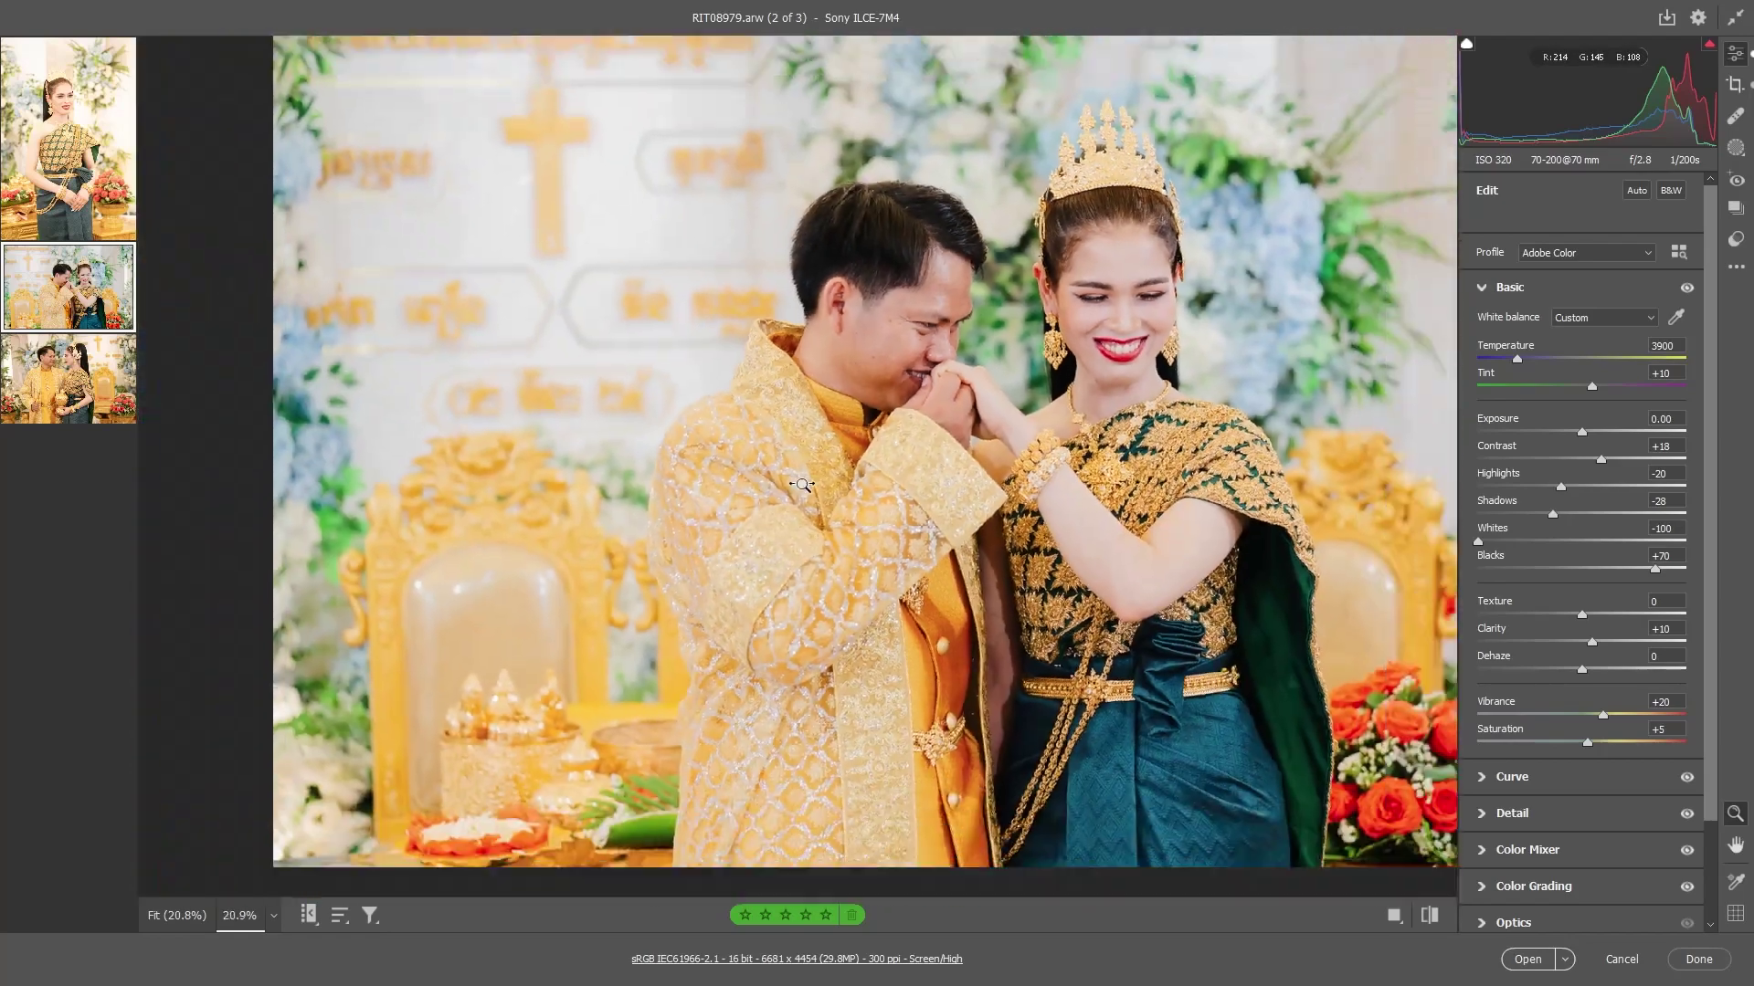
pyautogui.scroll(-1, 875, 473)
pyautogui.scroll(3, 864, 365)
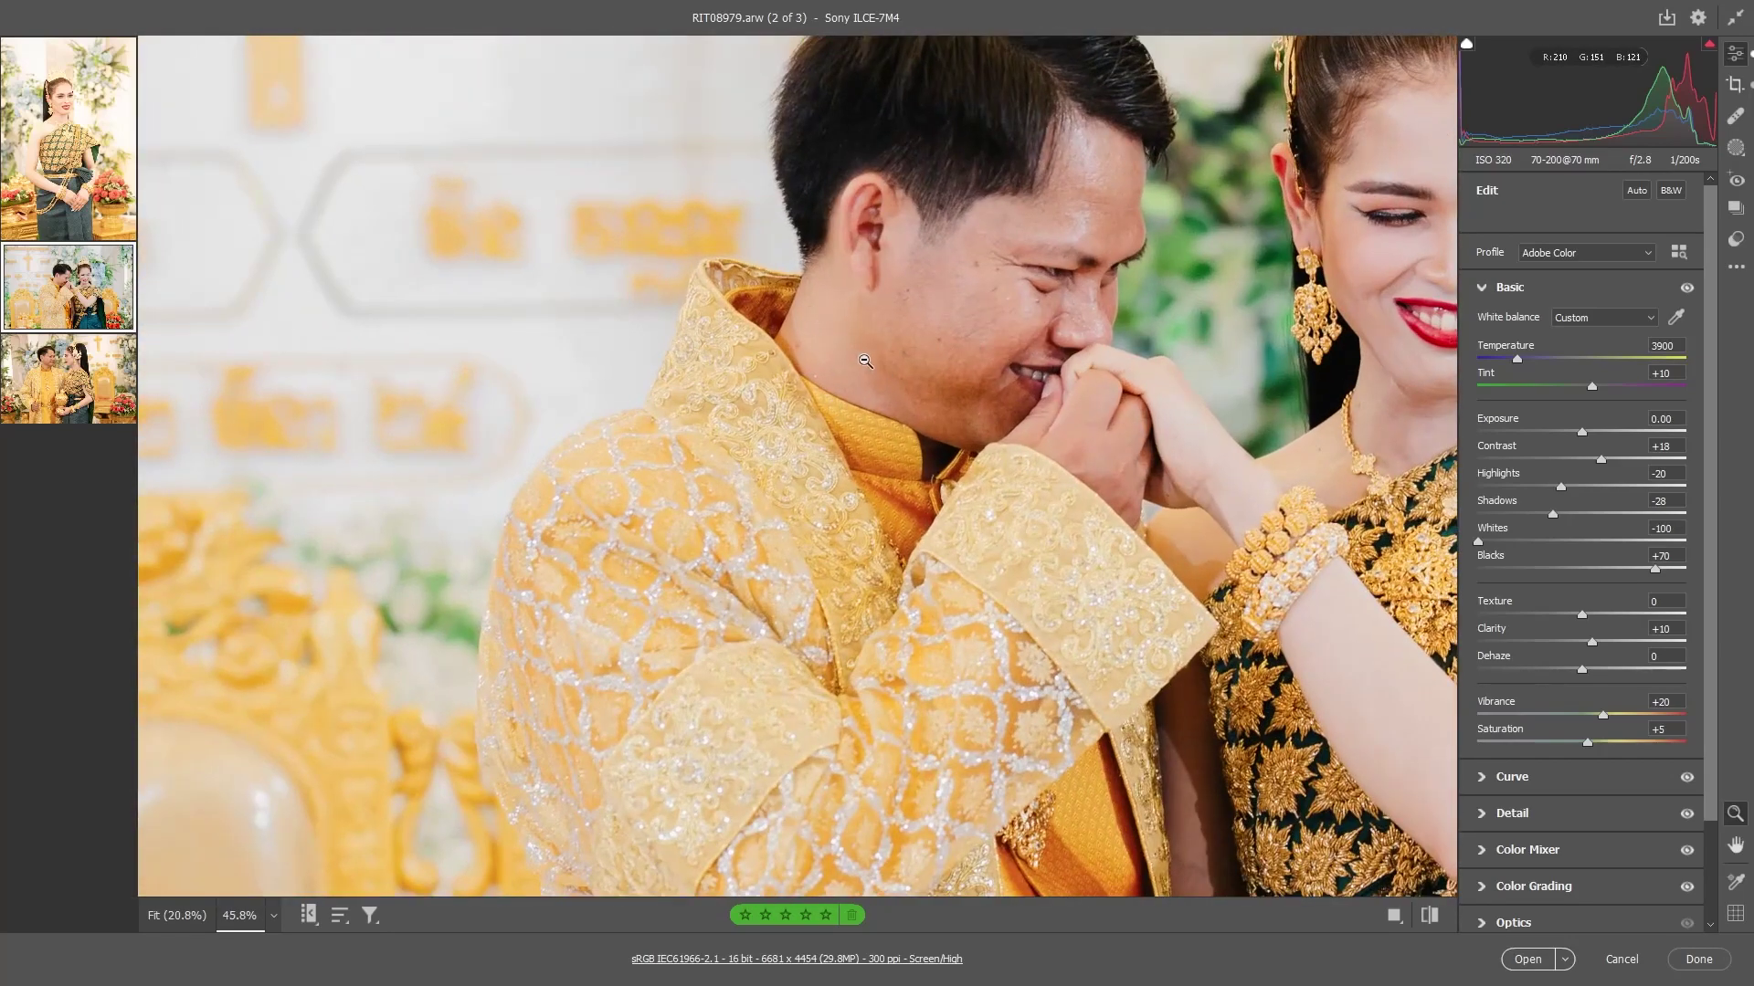
pyautogui.scroll(-2, 1078, 392)
pyautogui.scroll(-1, 1004, 438)
pyautogui.scroll(1, 959, 466)
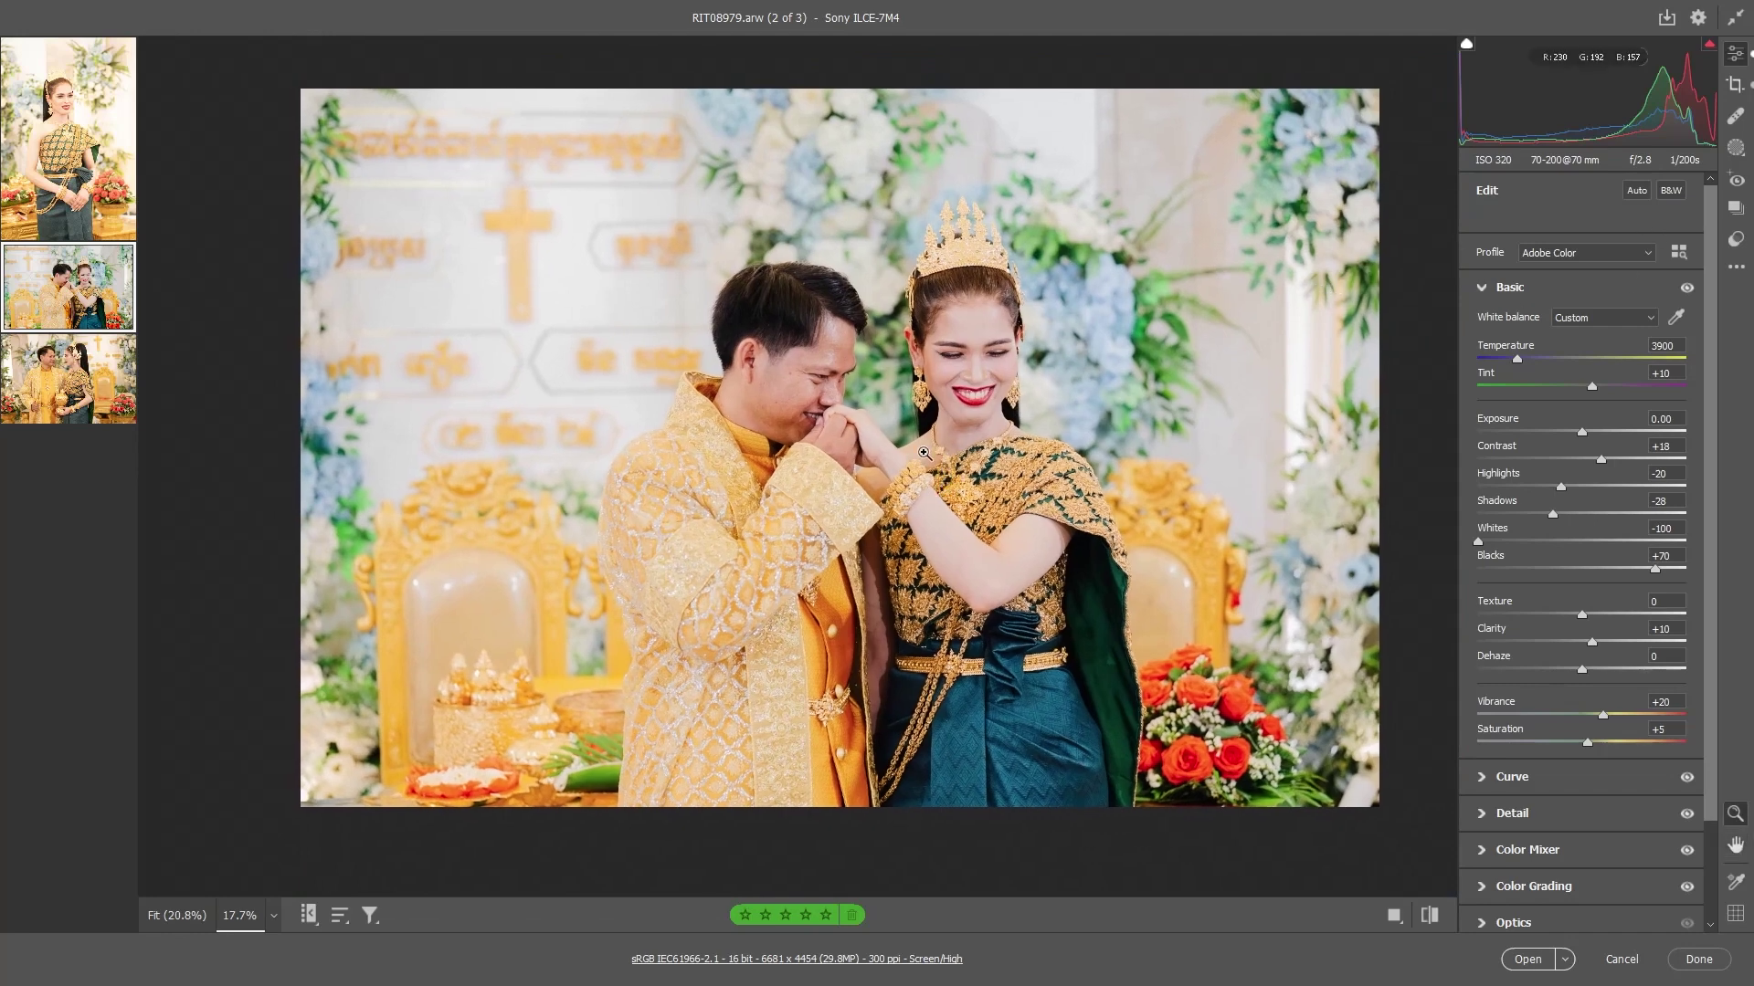
# Start a Select People mask and pick the groom as Person 1
pyautogui.click(1736, 151)
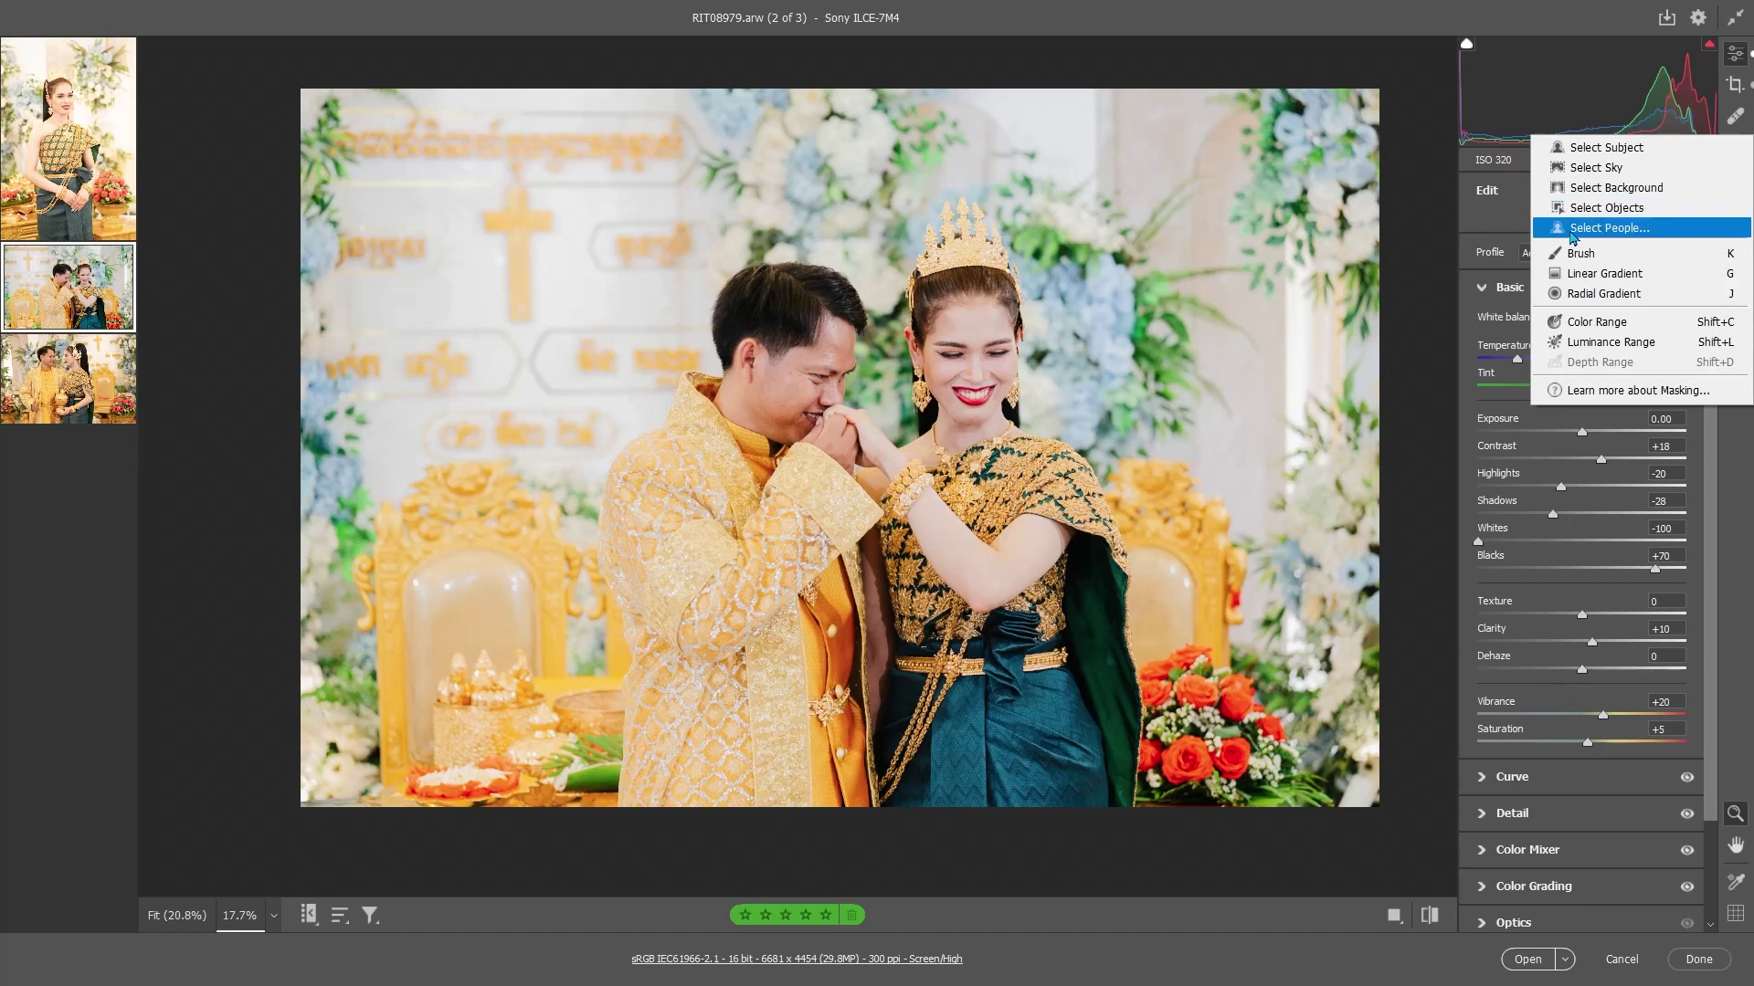
pyautogui.click(1628, 231)
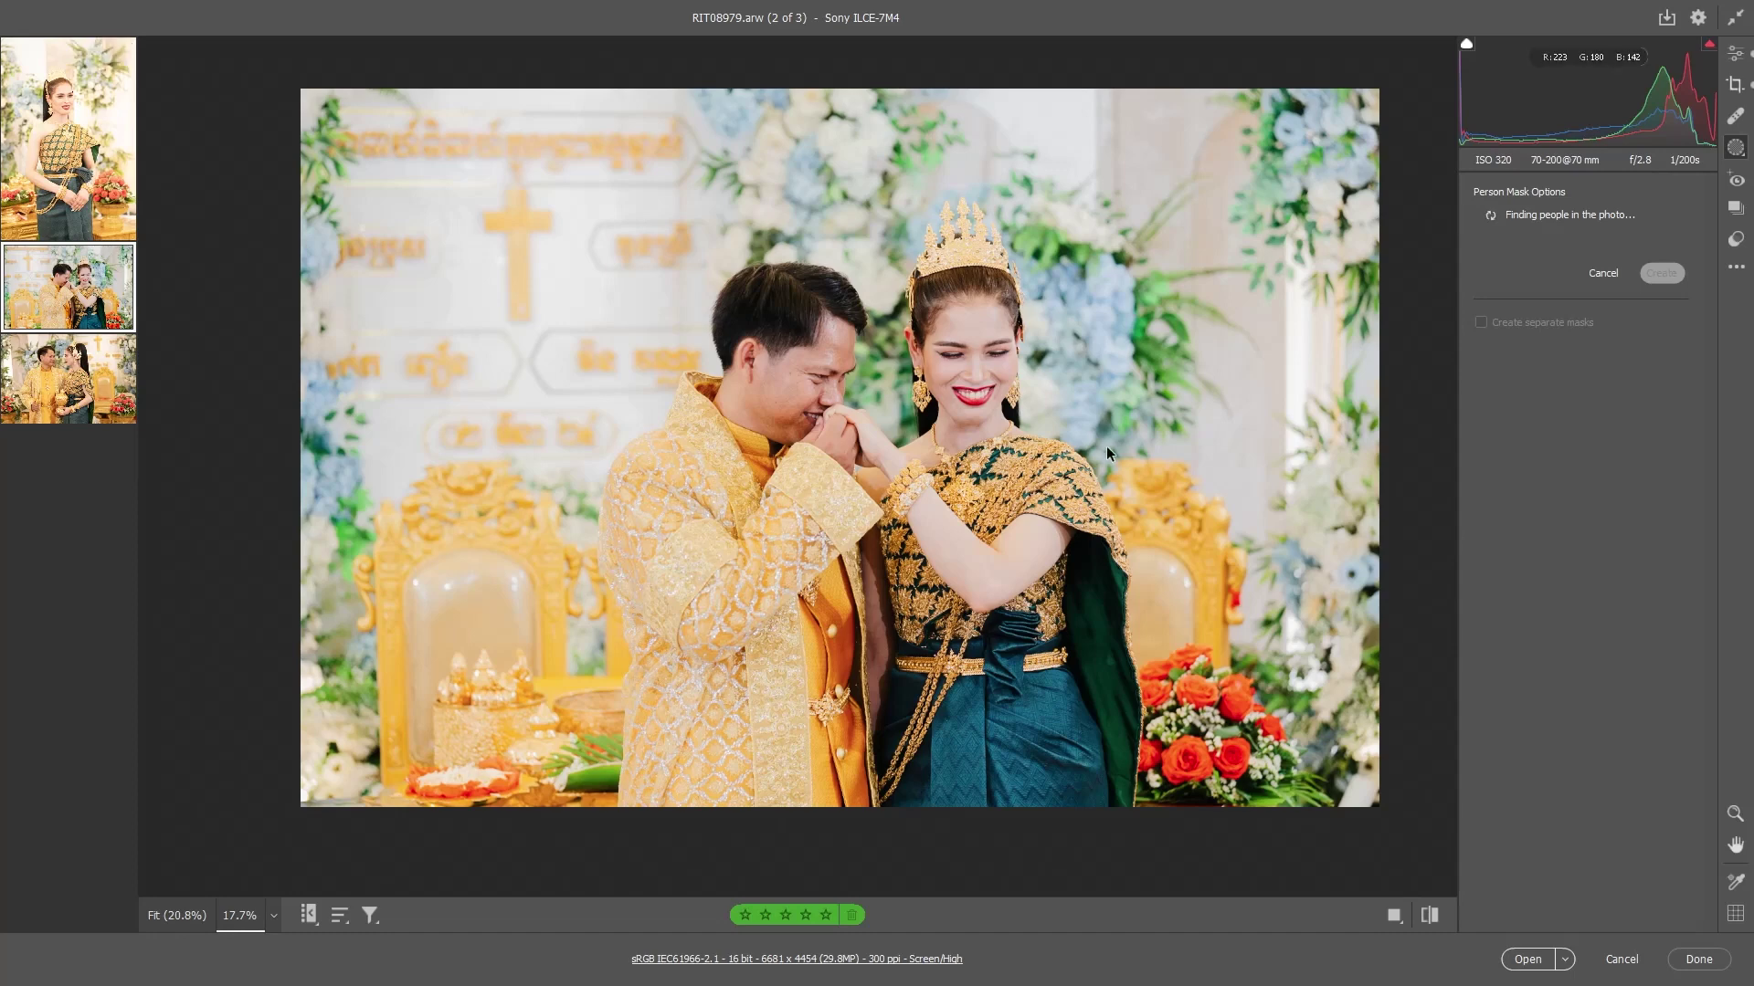
pyautogui.moveTo(1551, 238)
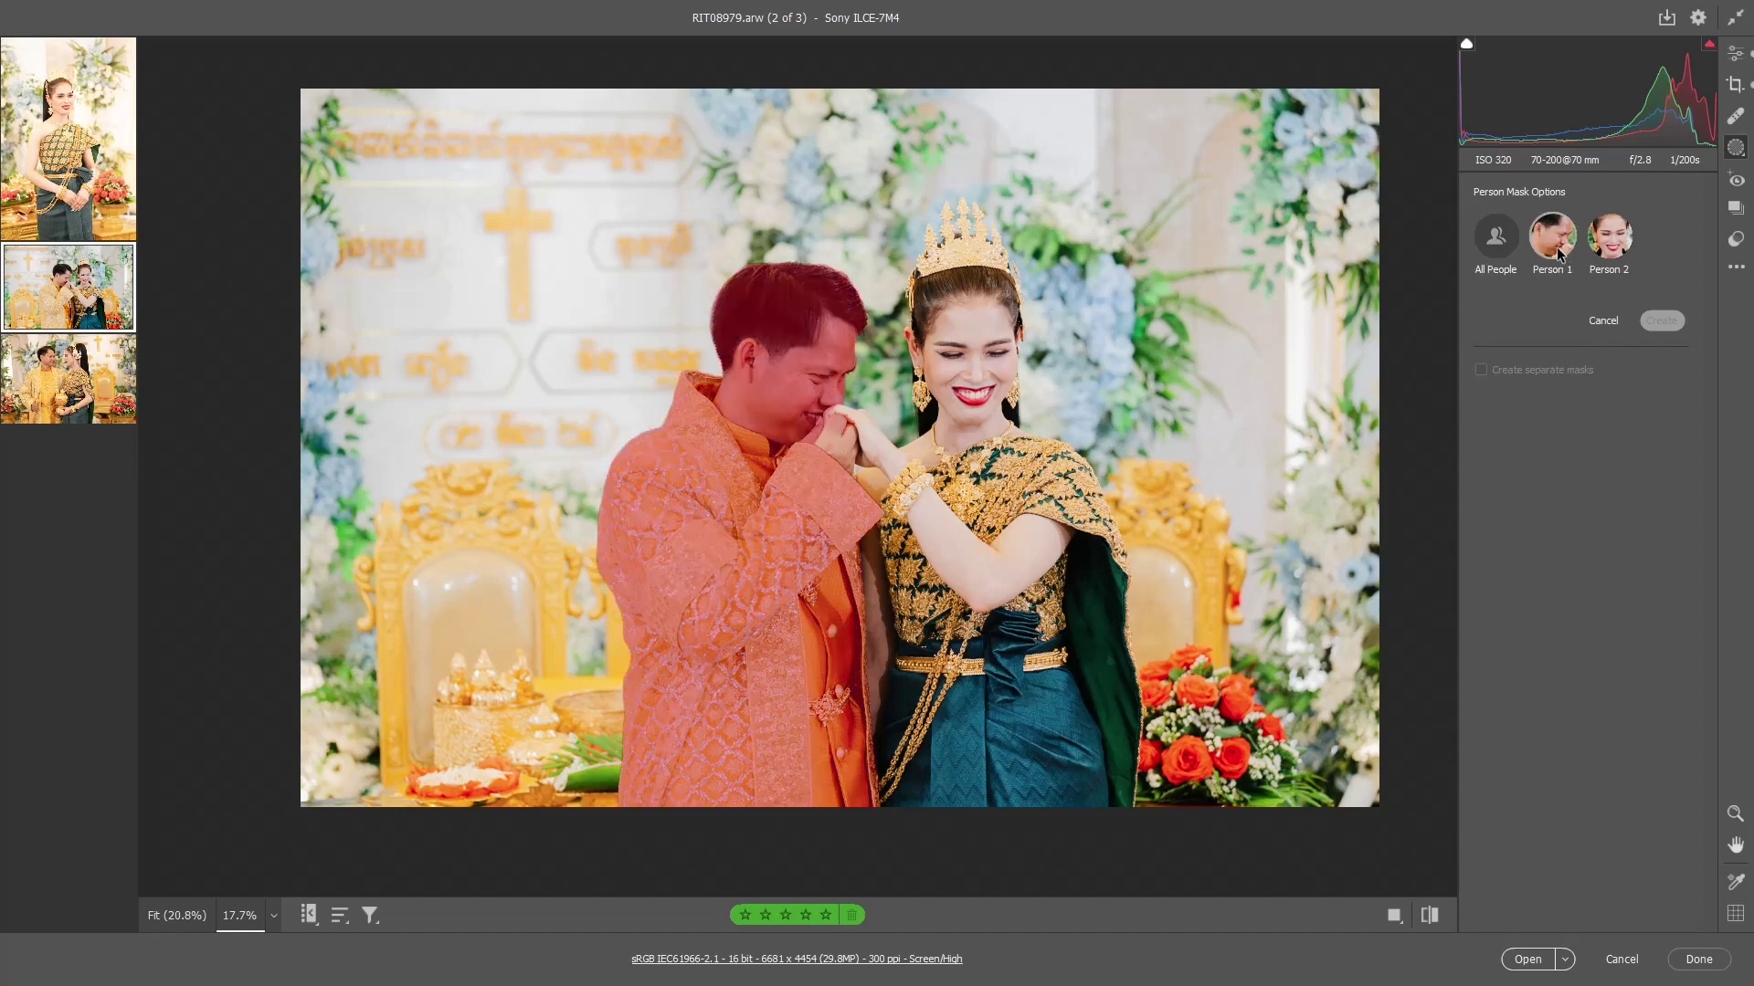
pyautogui.click(1552, 245)
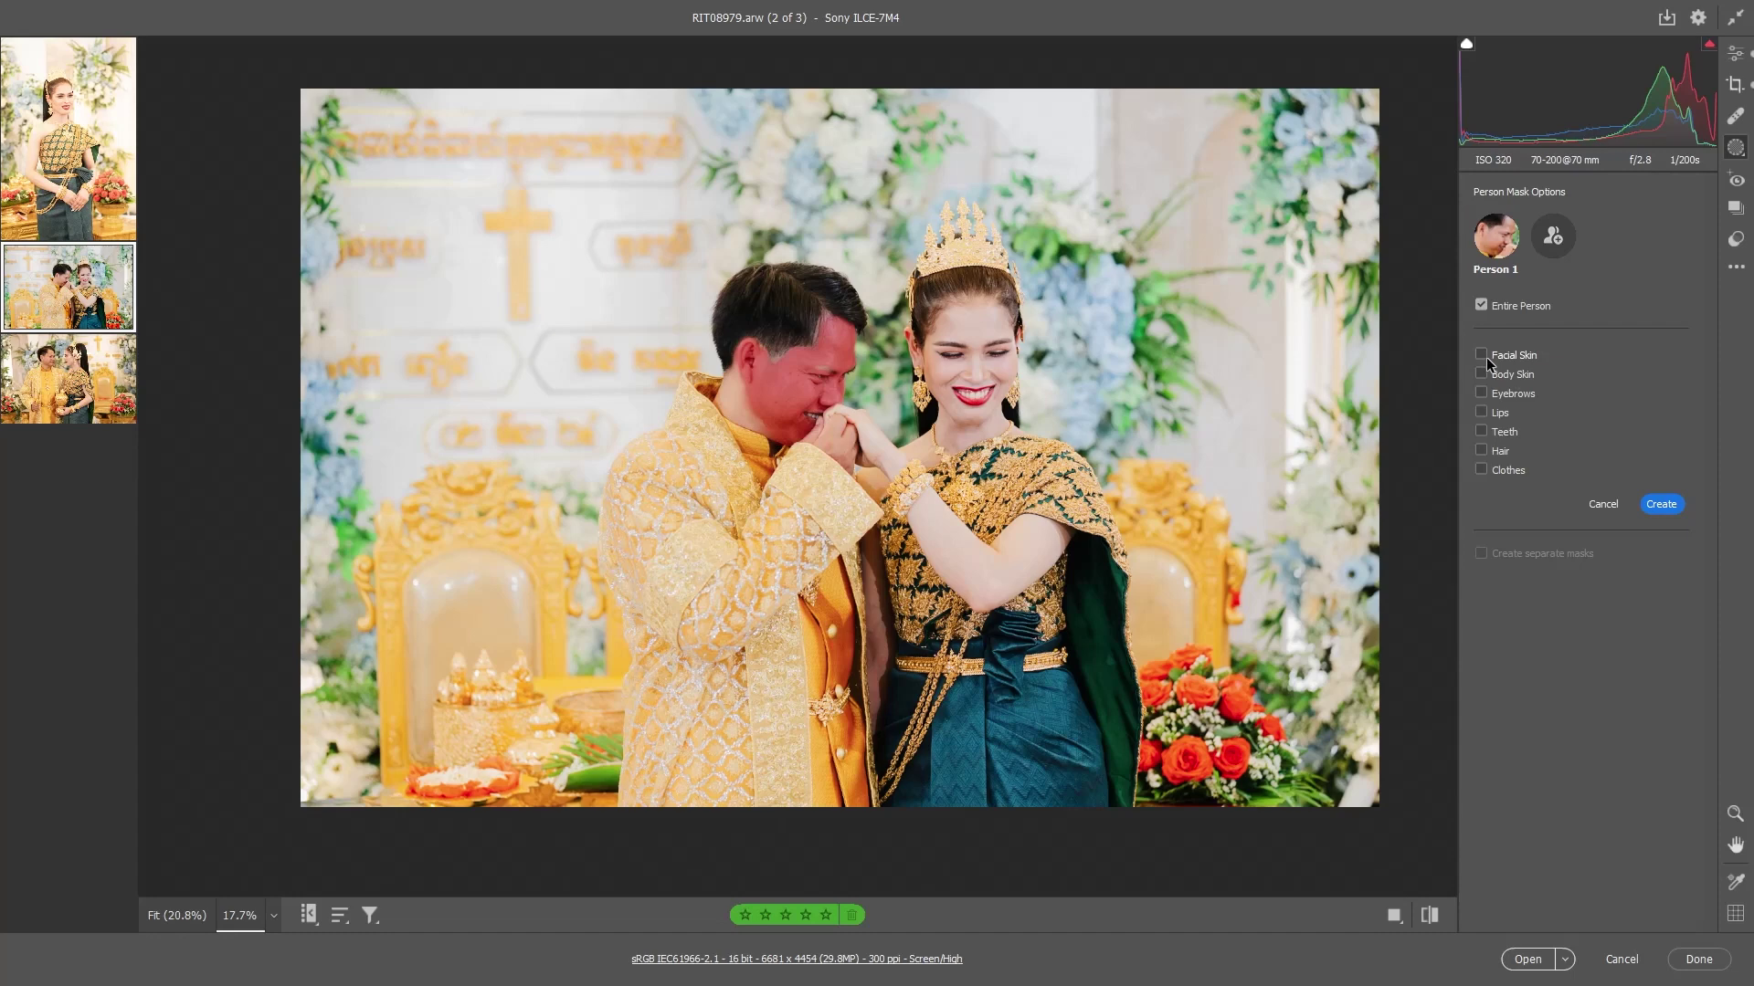
# Create a Person 1 Facial Skin mask for the groom and zoom his face to 50%
pyautogui.click(1481, 356)
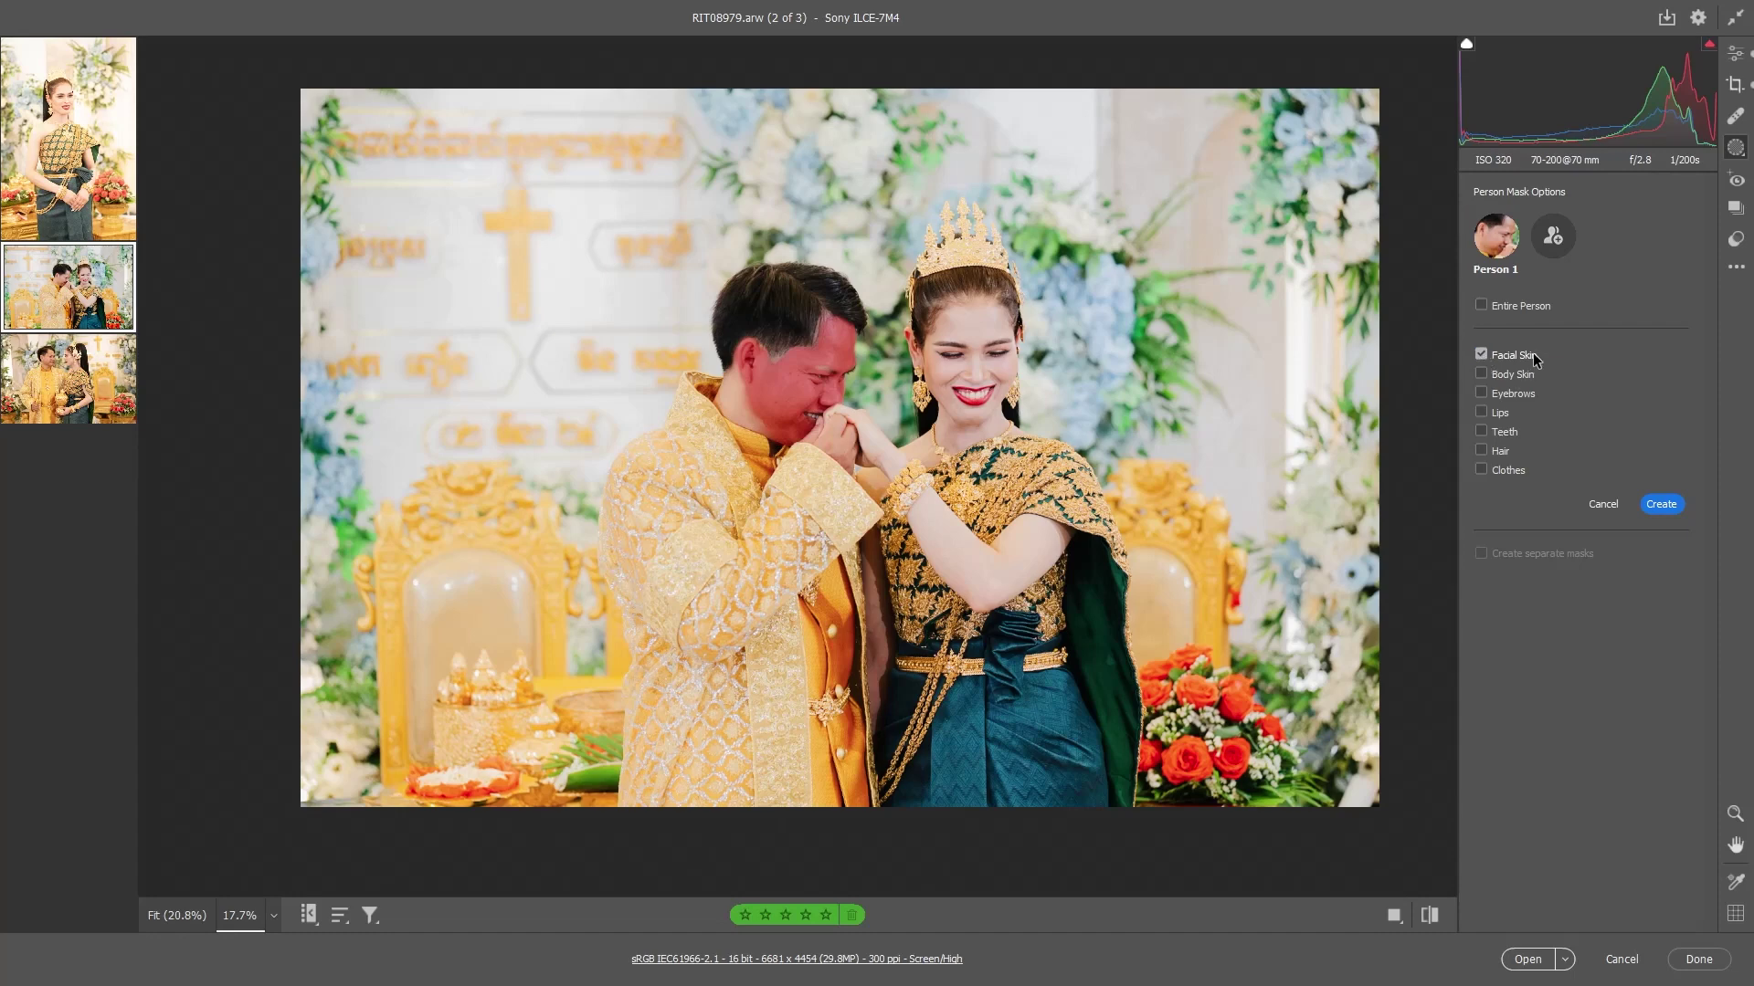
pyautogui.click(1666, 508)
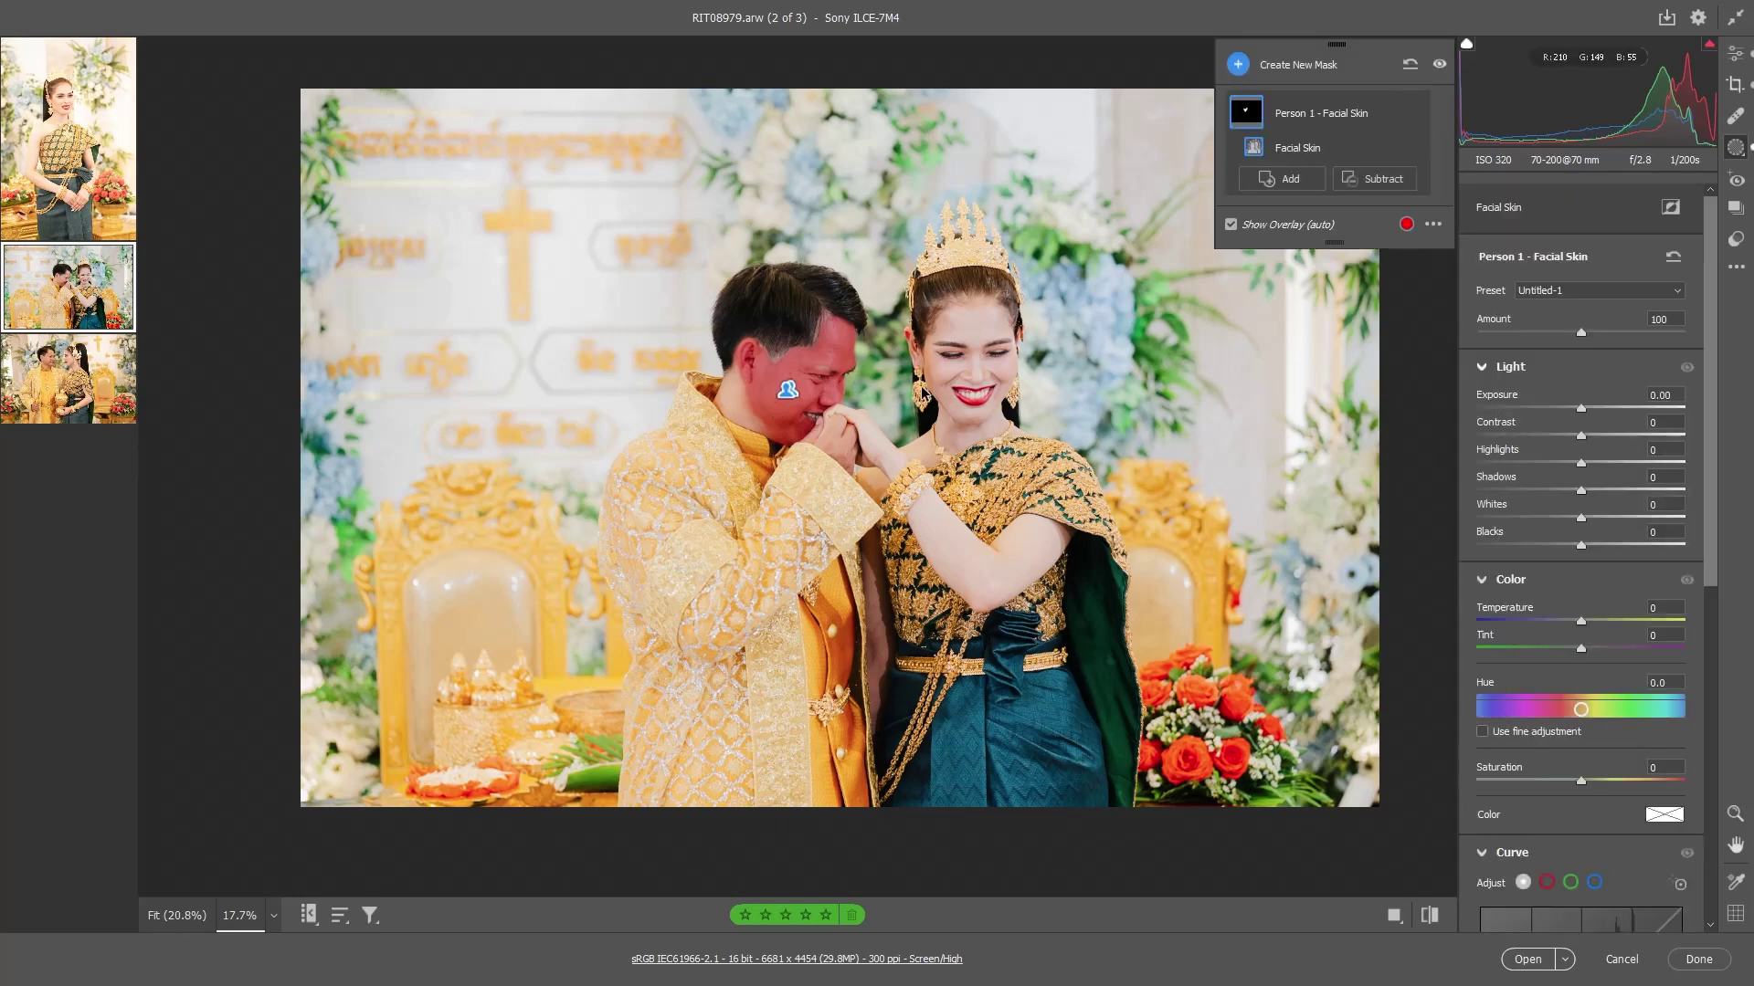
pyautogui.press('z')
pyautogui.click(833, 382)
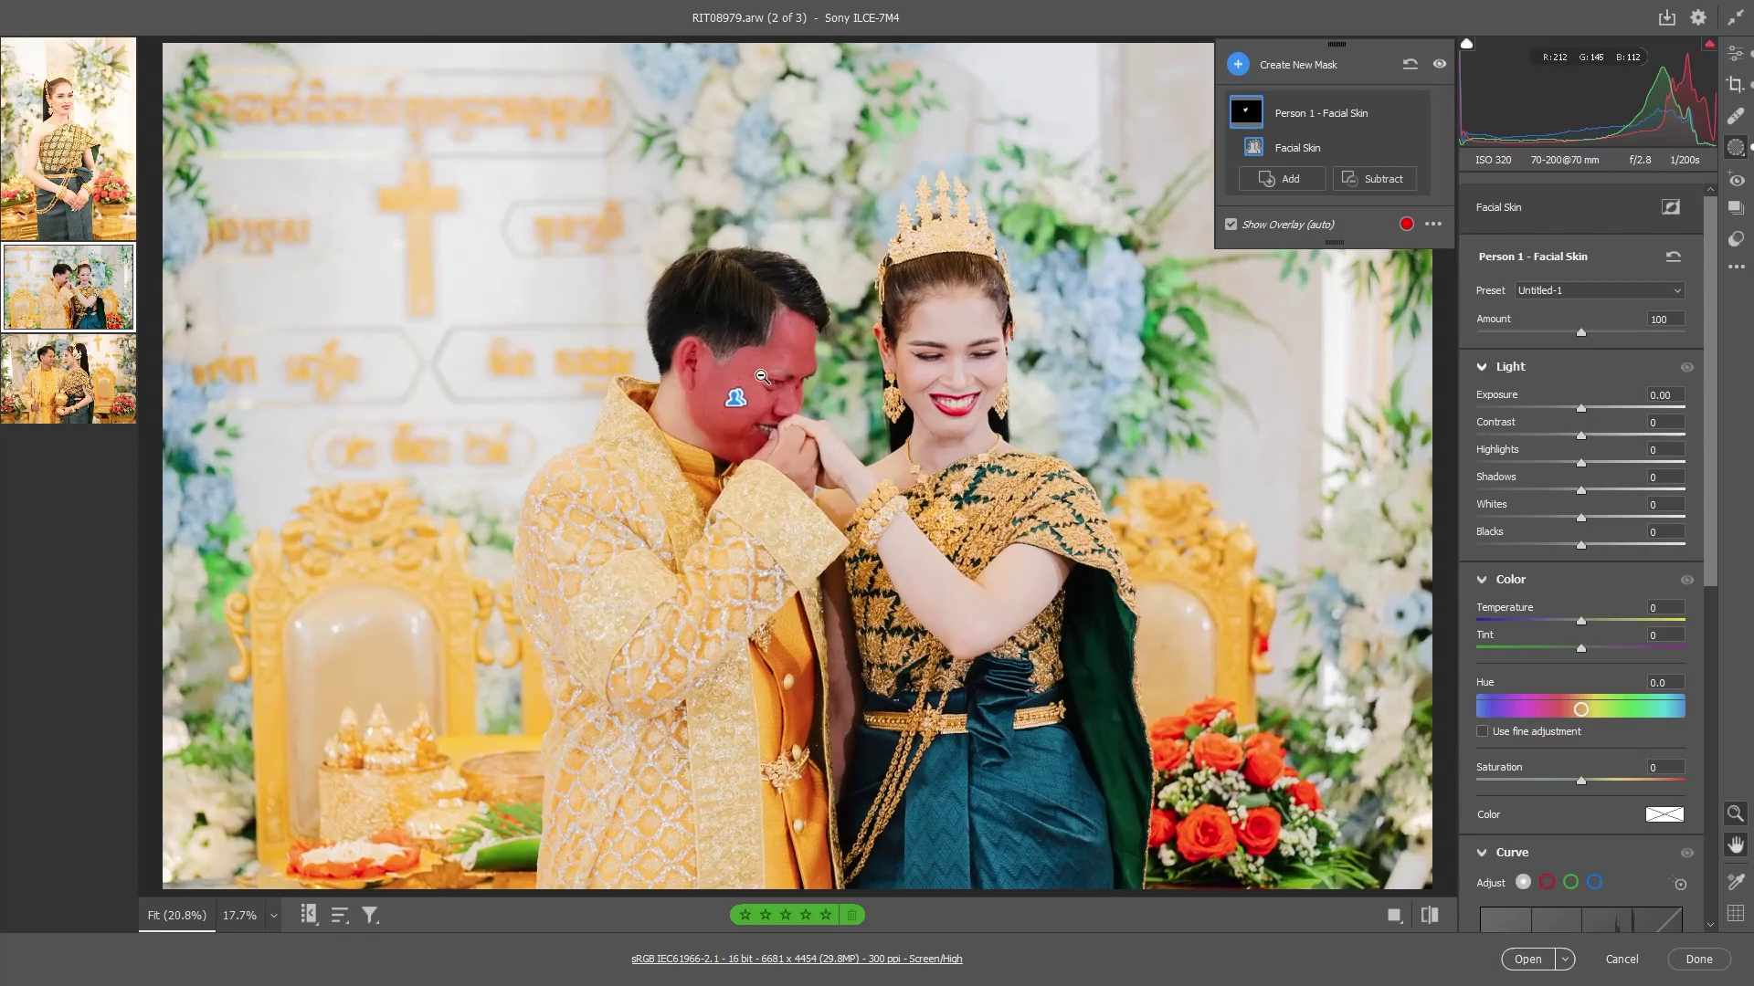
pyautogui.keyDown('alt'); pyautogui.click(758, 376); pyautogui.keyUp('alt')
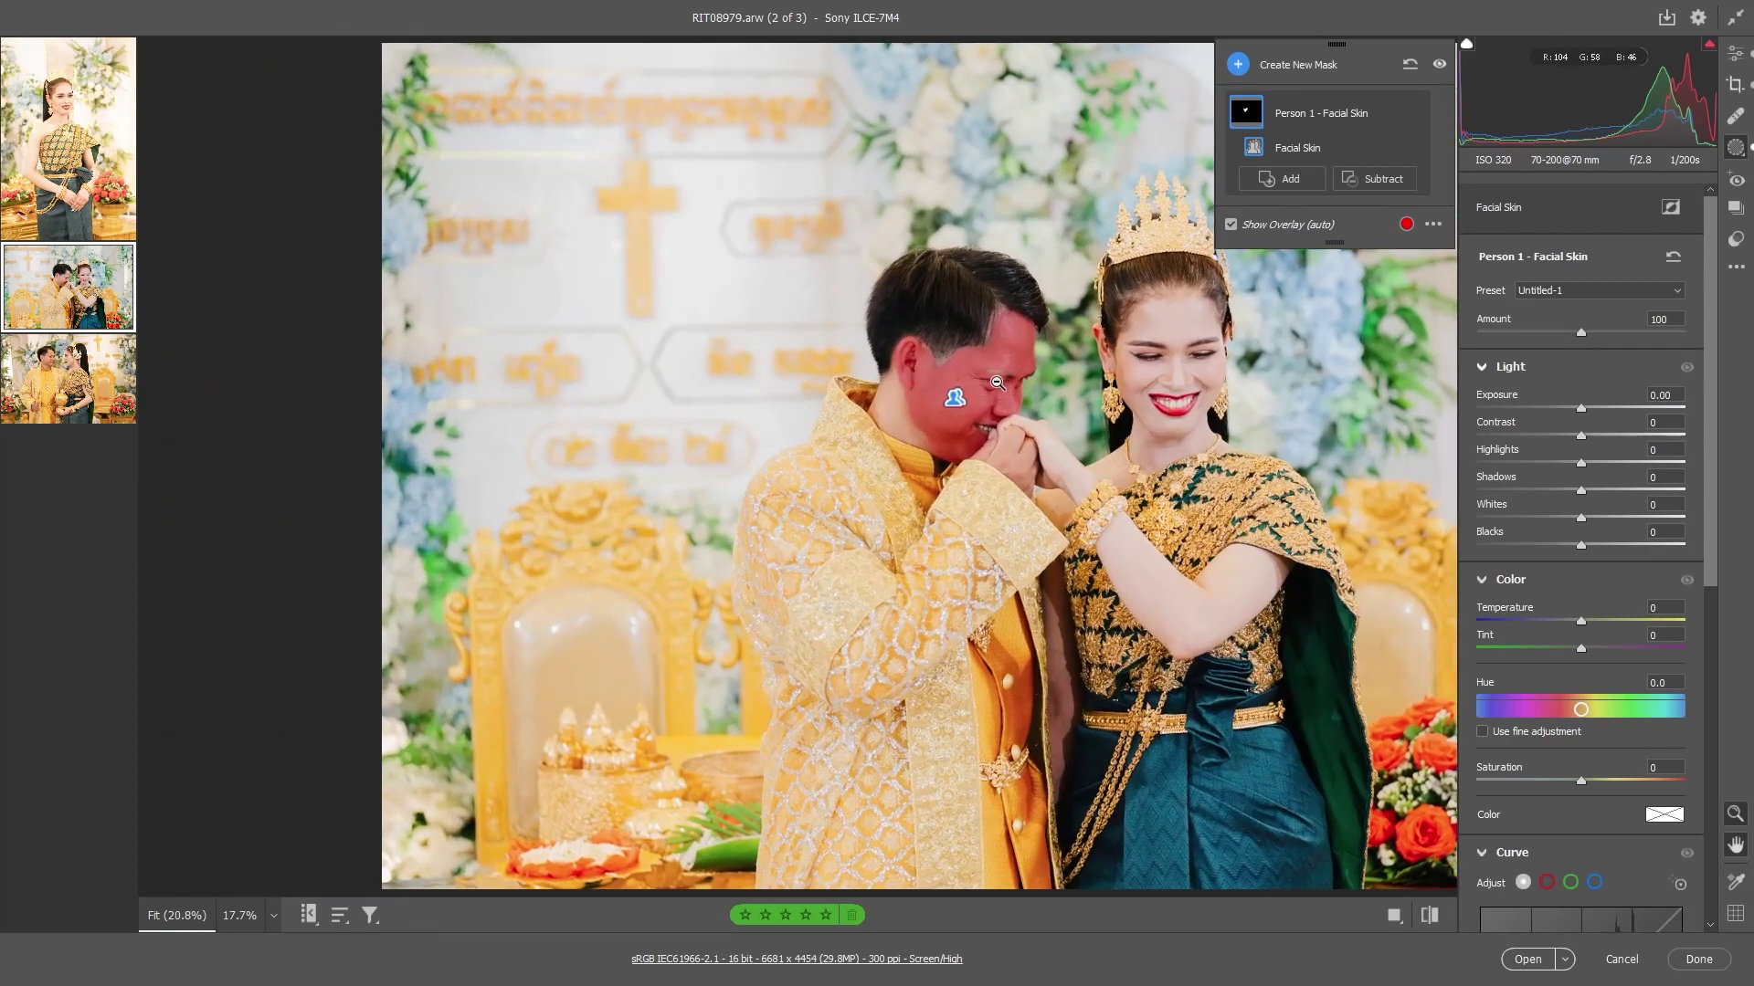
pyautogui.click(992, 388)
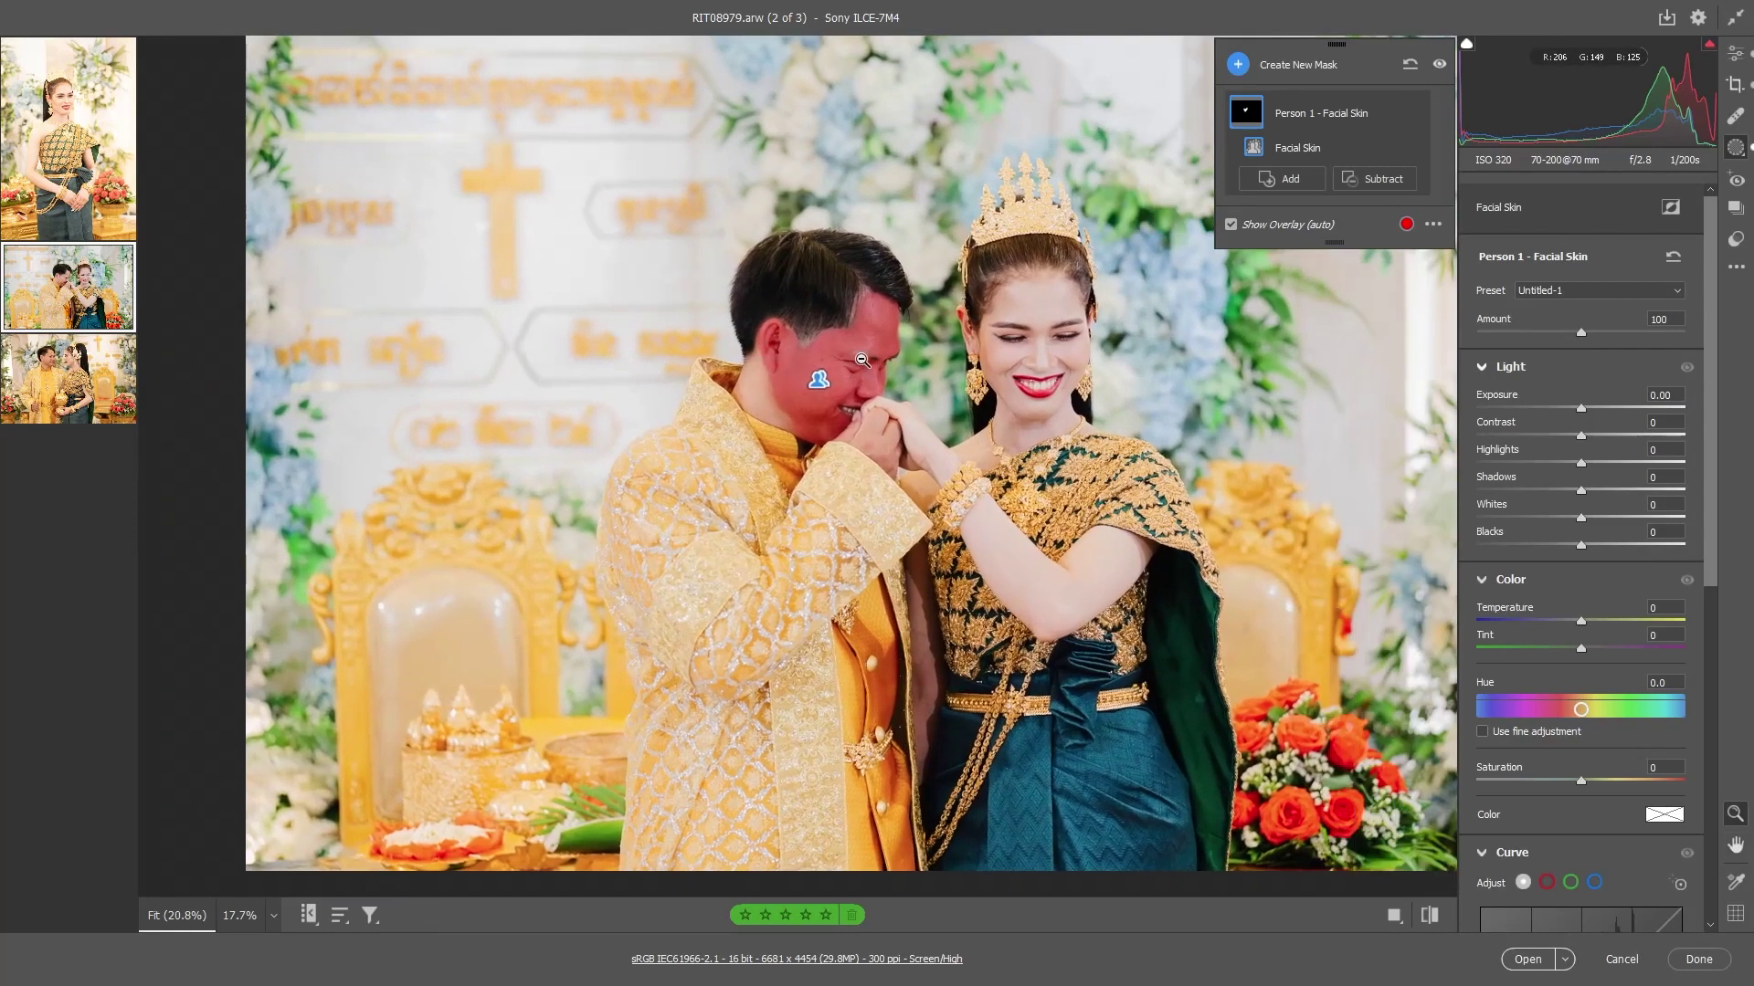
pyautogui.click(862, 361)
pyautogui.moveTo(863, 361); pyautogui.dragTo(883, 298)
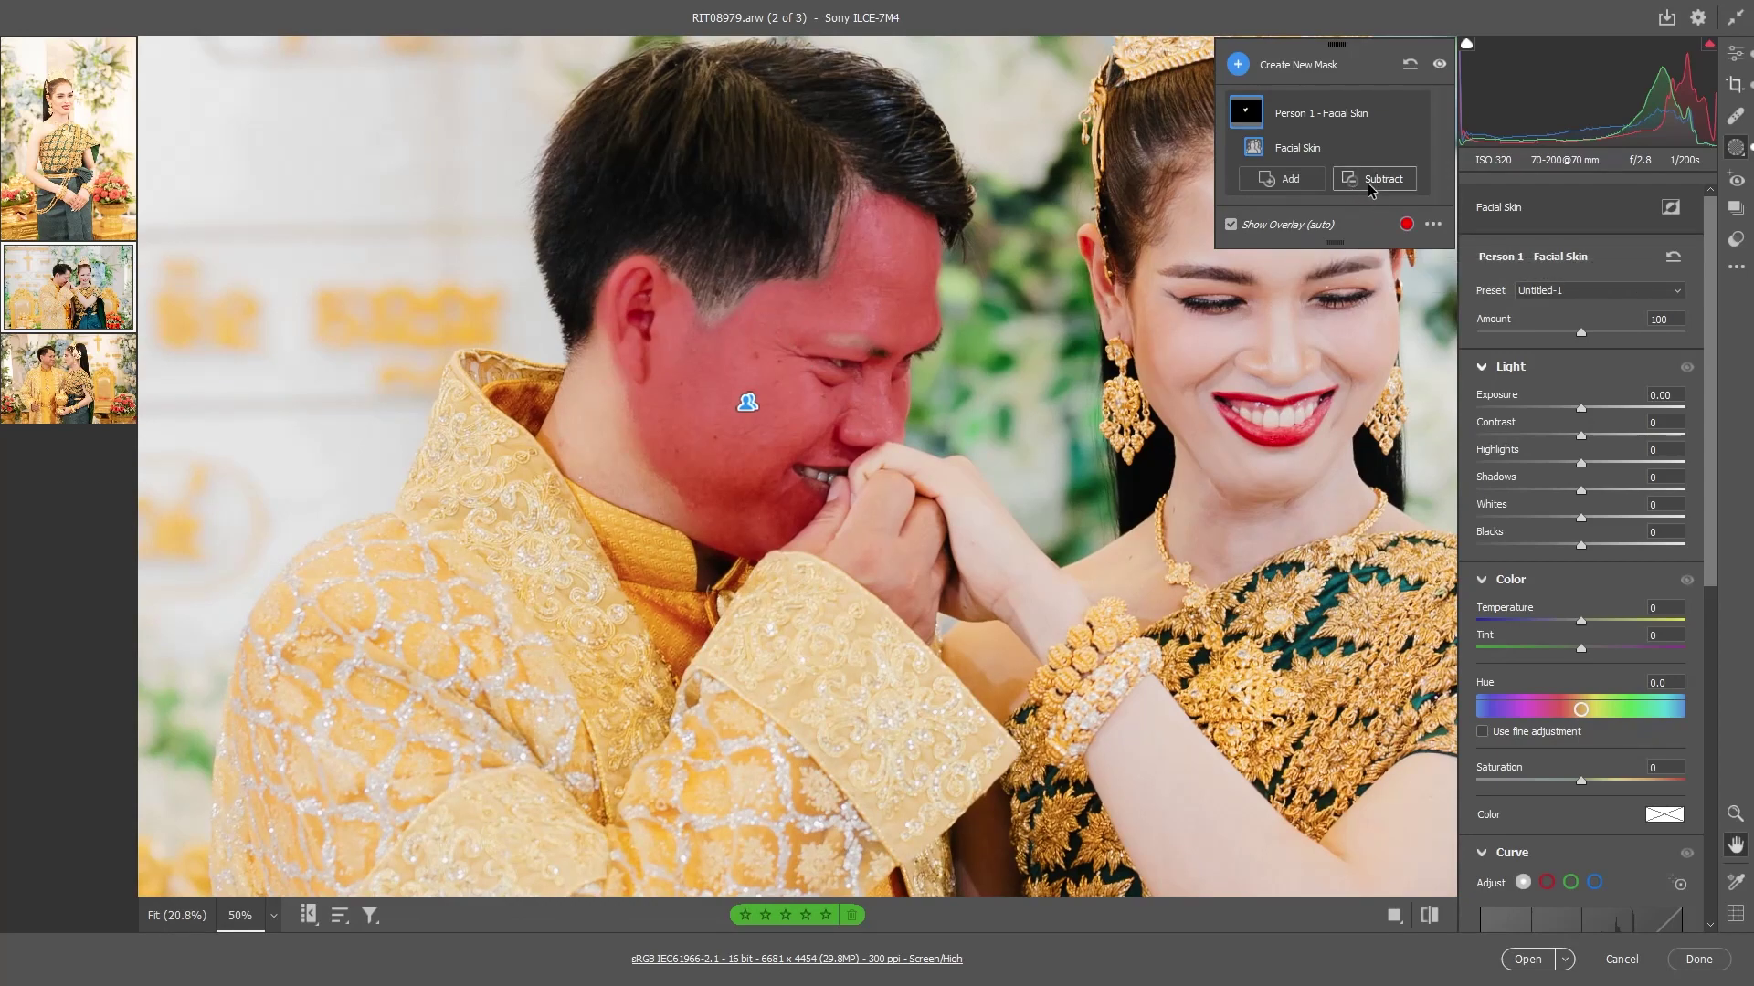
pyautogui.click(1283, 180)
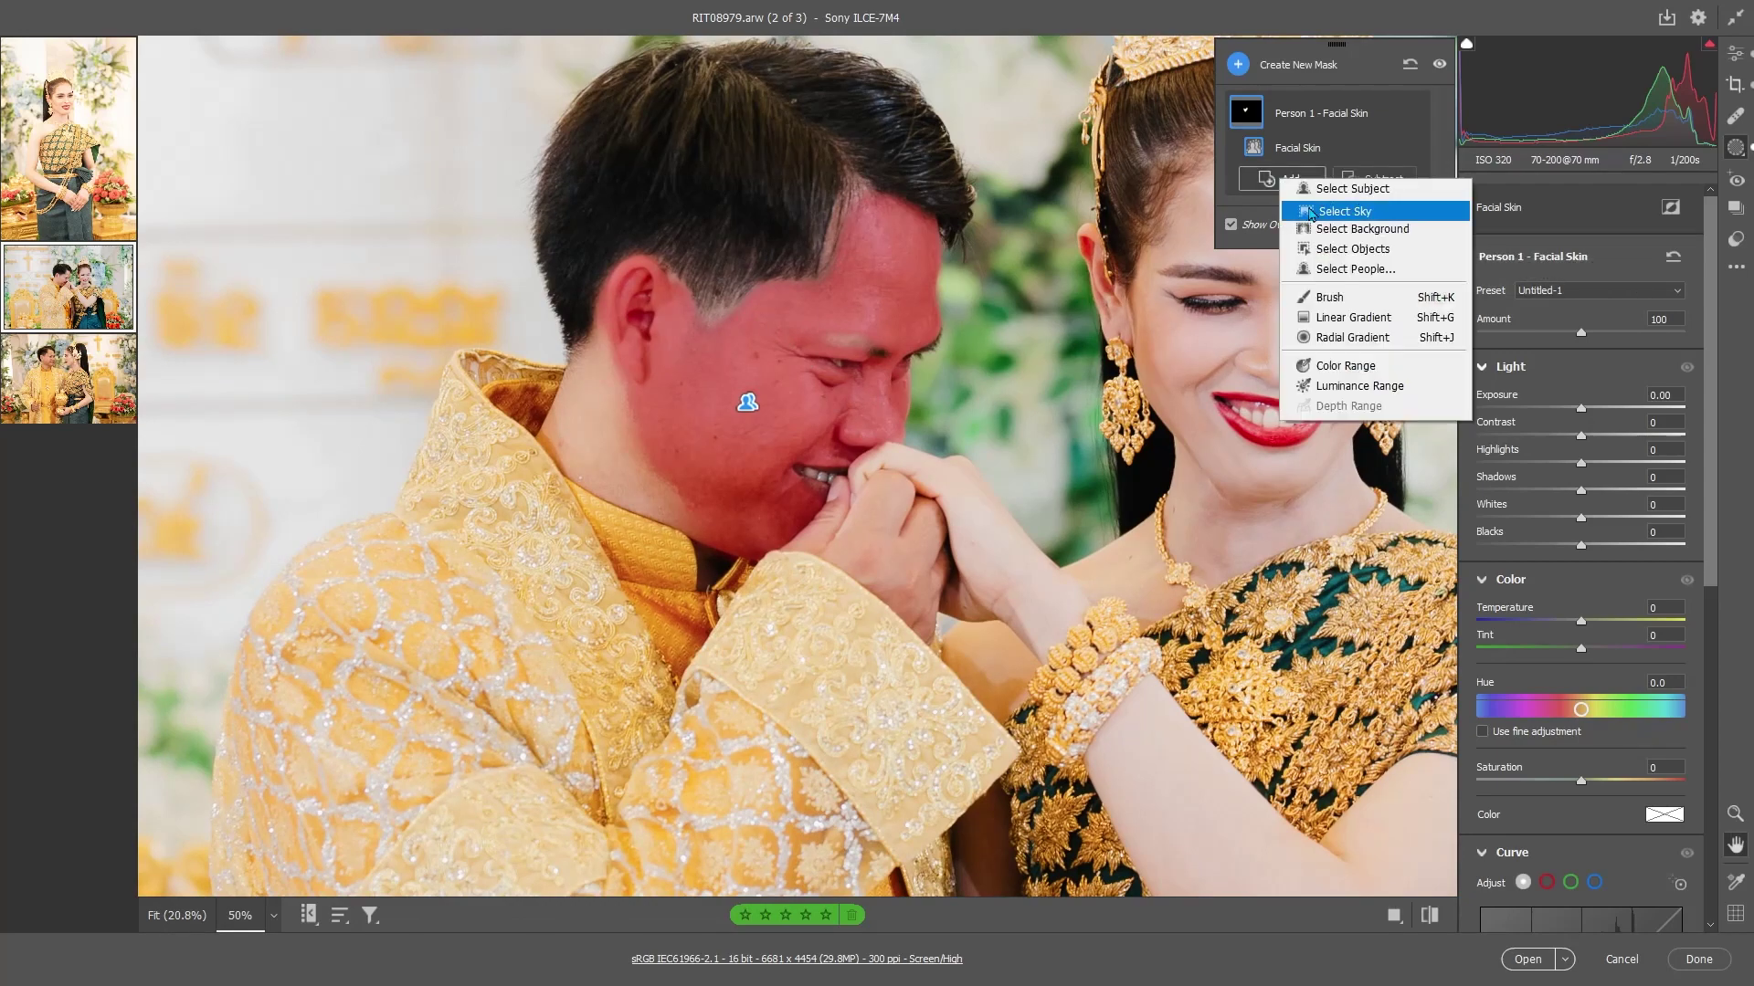
# Brush an extra area into the groom's facial-skin mask and lower the mask's contrast to -4
pyautogui.click(1323, 303)
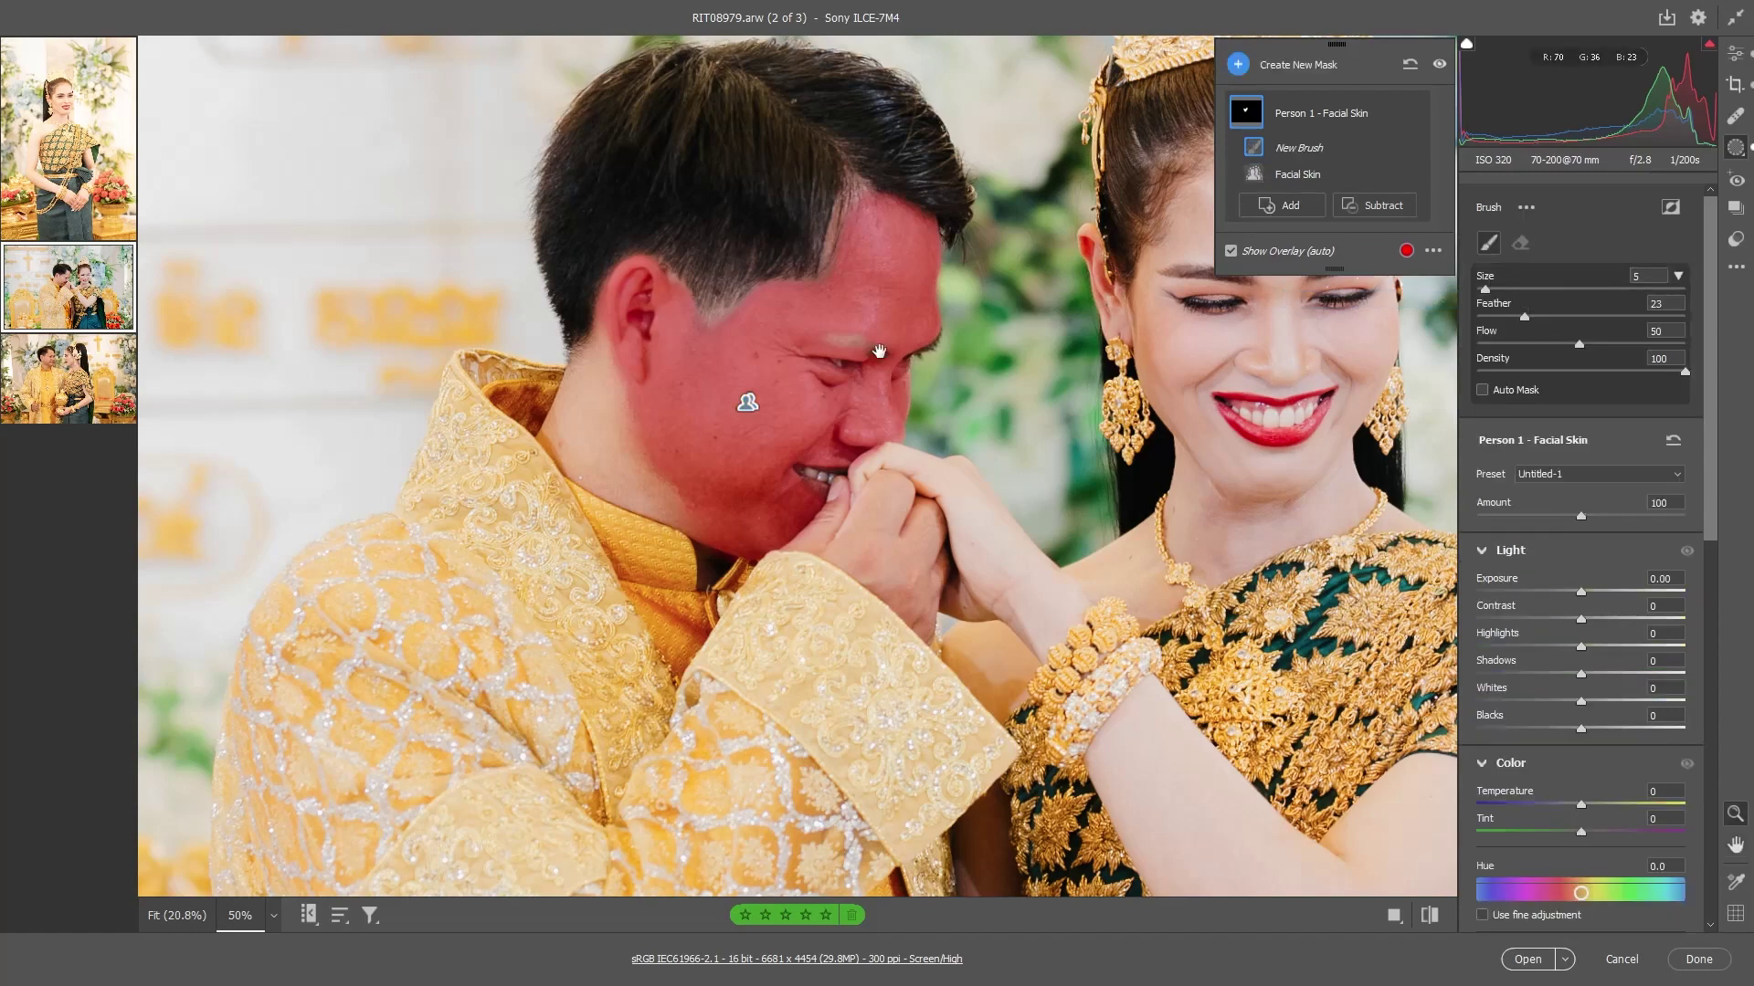
pyautogui.keyDown('alt'); pyautogui.click(880, 351); pyautogui.keyUp('alt')
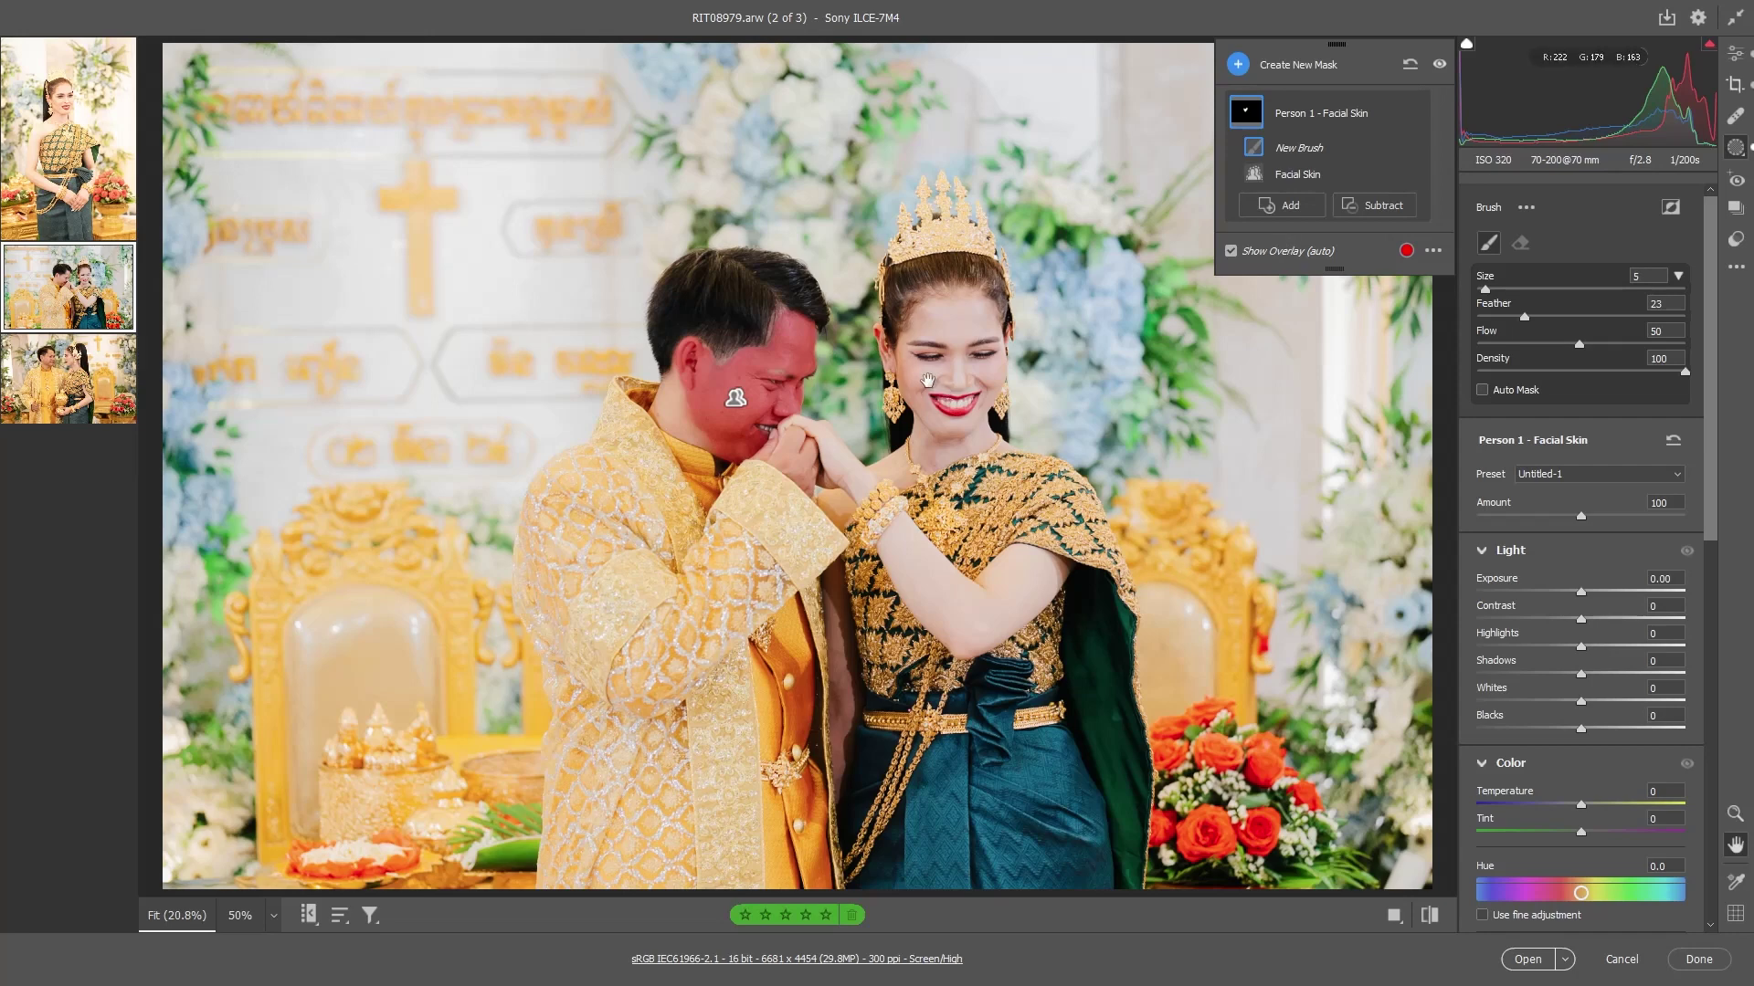
pyautogui.click(1735, 812)
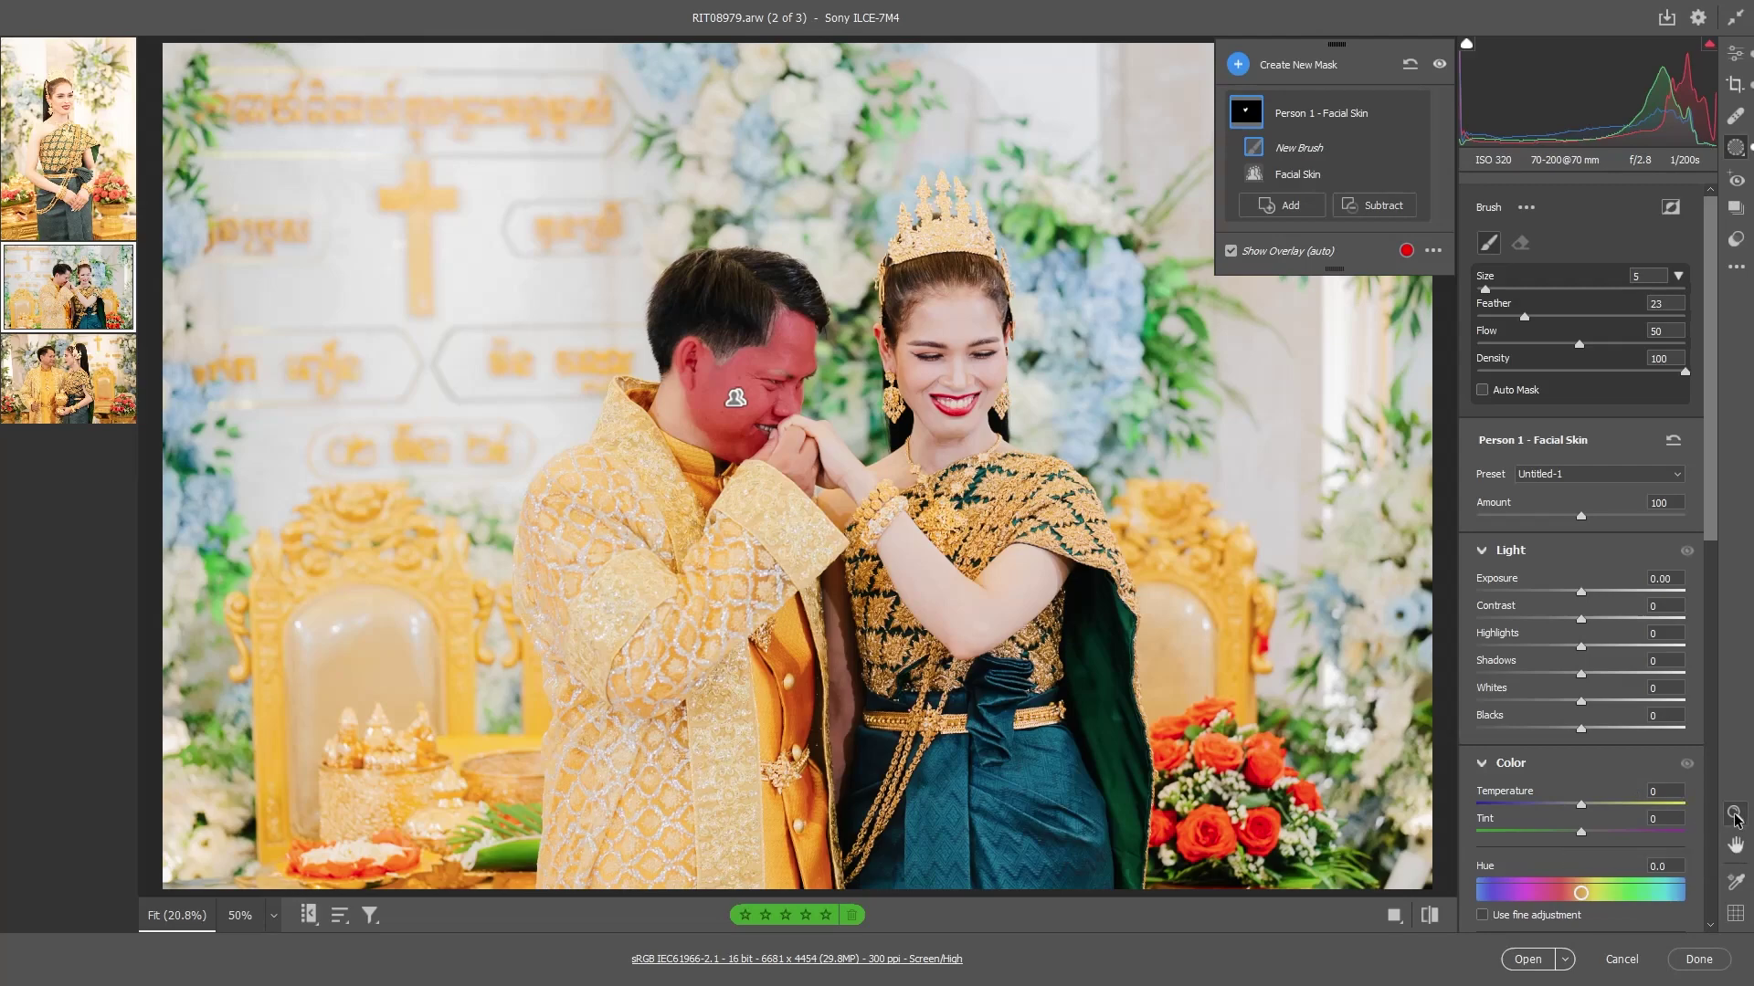
pyautogui.click(800, 378)
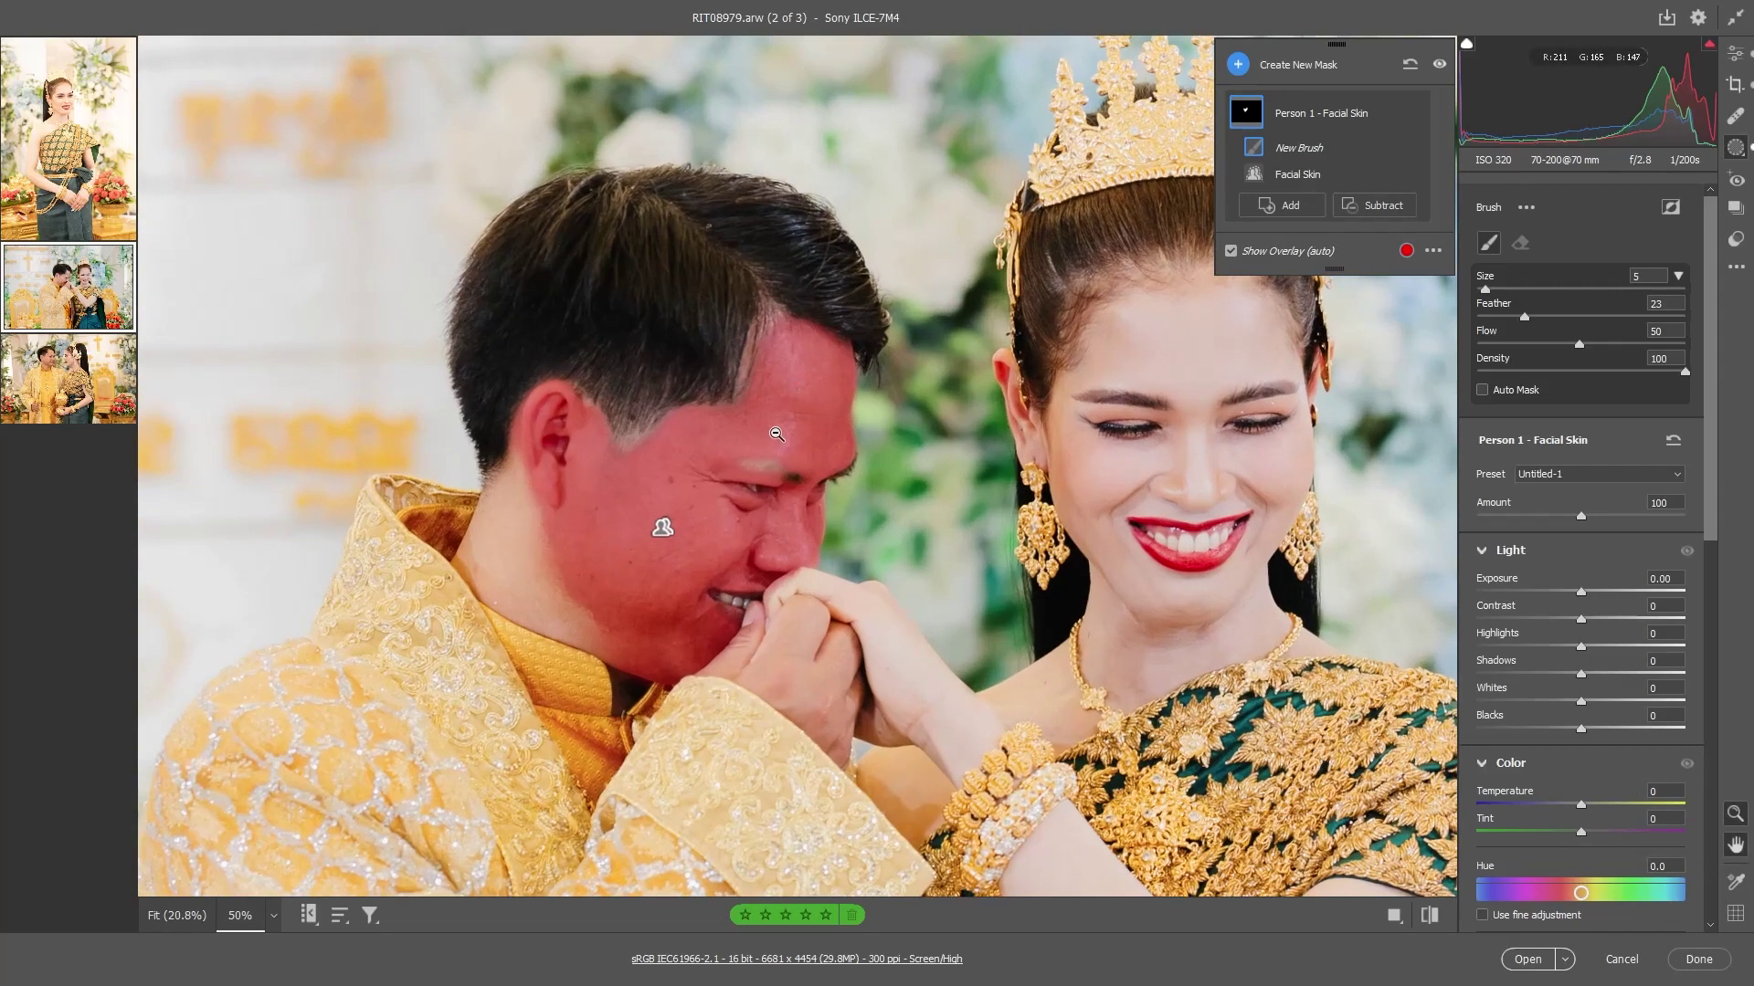
pyautogui.keyDown('alt'); pyautogui.click(777, 434); pyautogui.keyUp('alt')
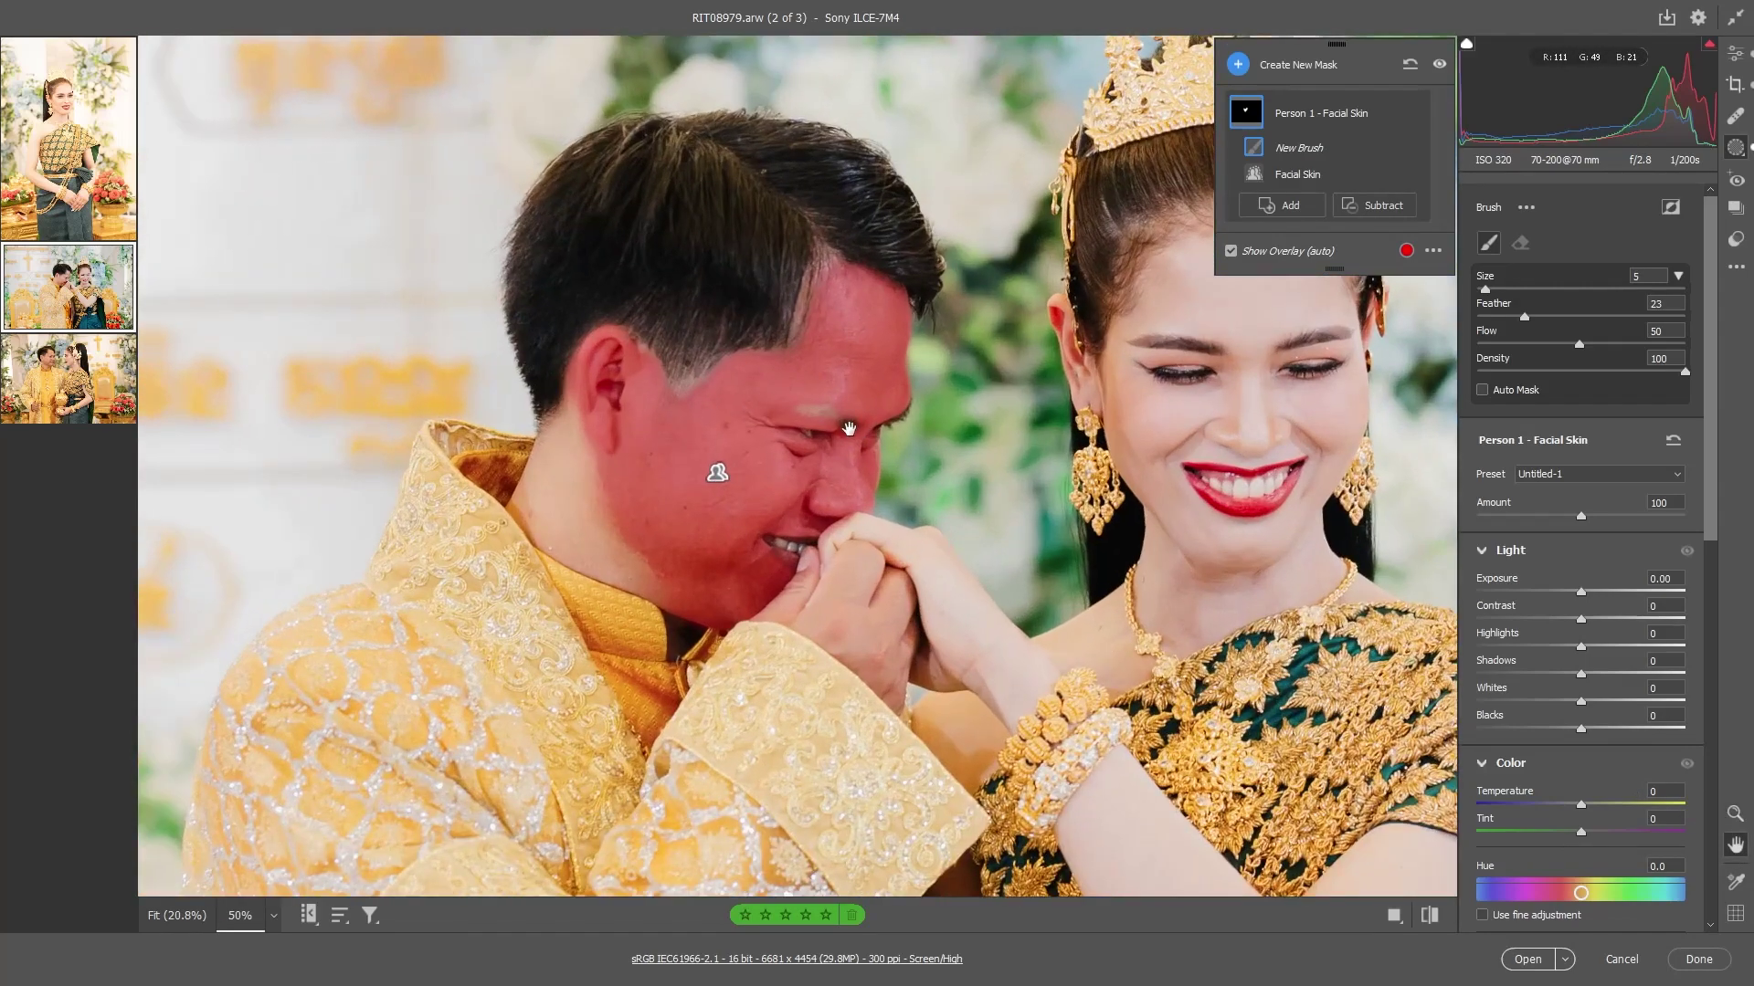
pyautogui.press('[')
pyautogui.press('[')
pyautogui.press('[')
pyautogui.click(813, 416)
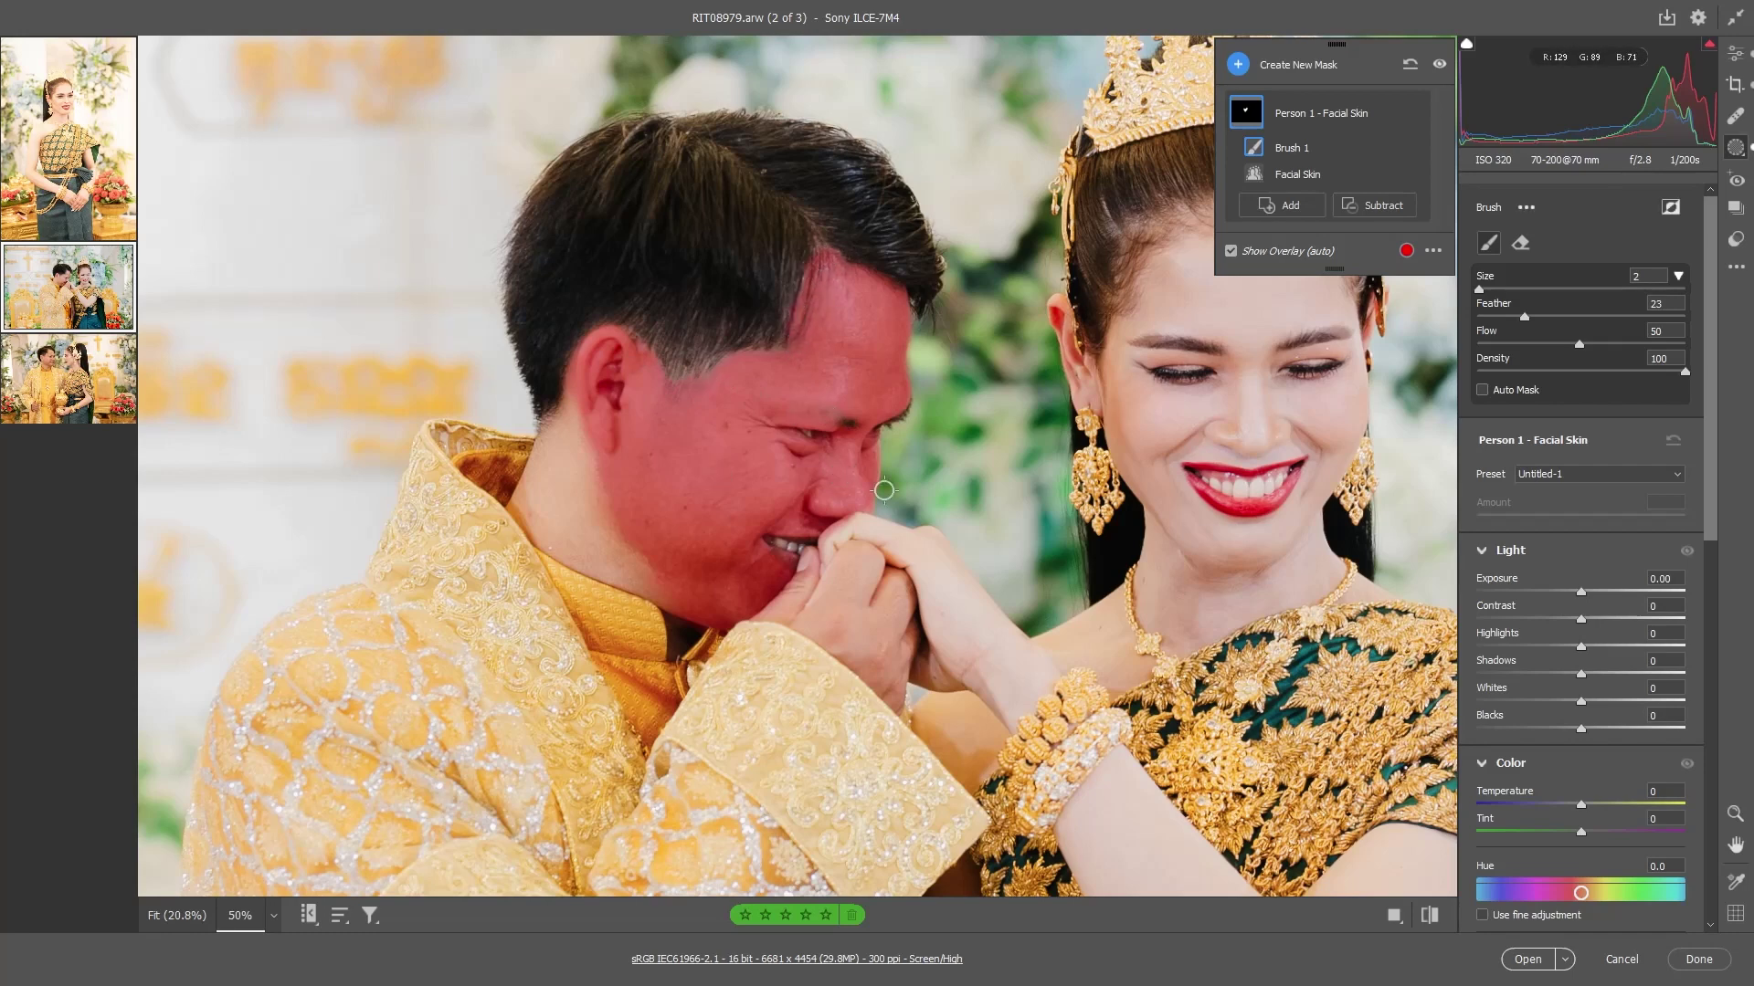
pyautogui.press(']')
pyautogui.press(']')
pyautogui.press(']')
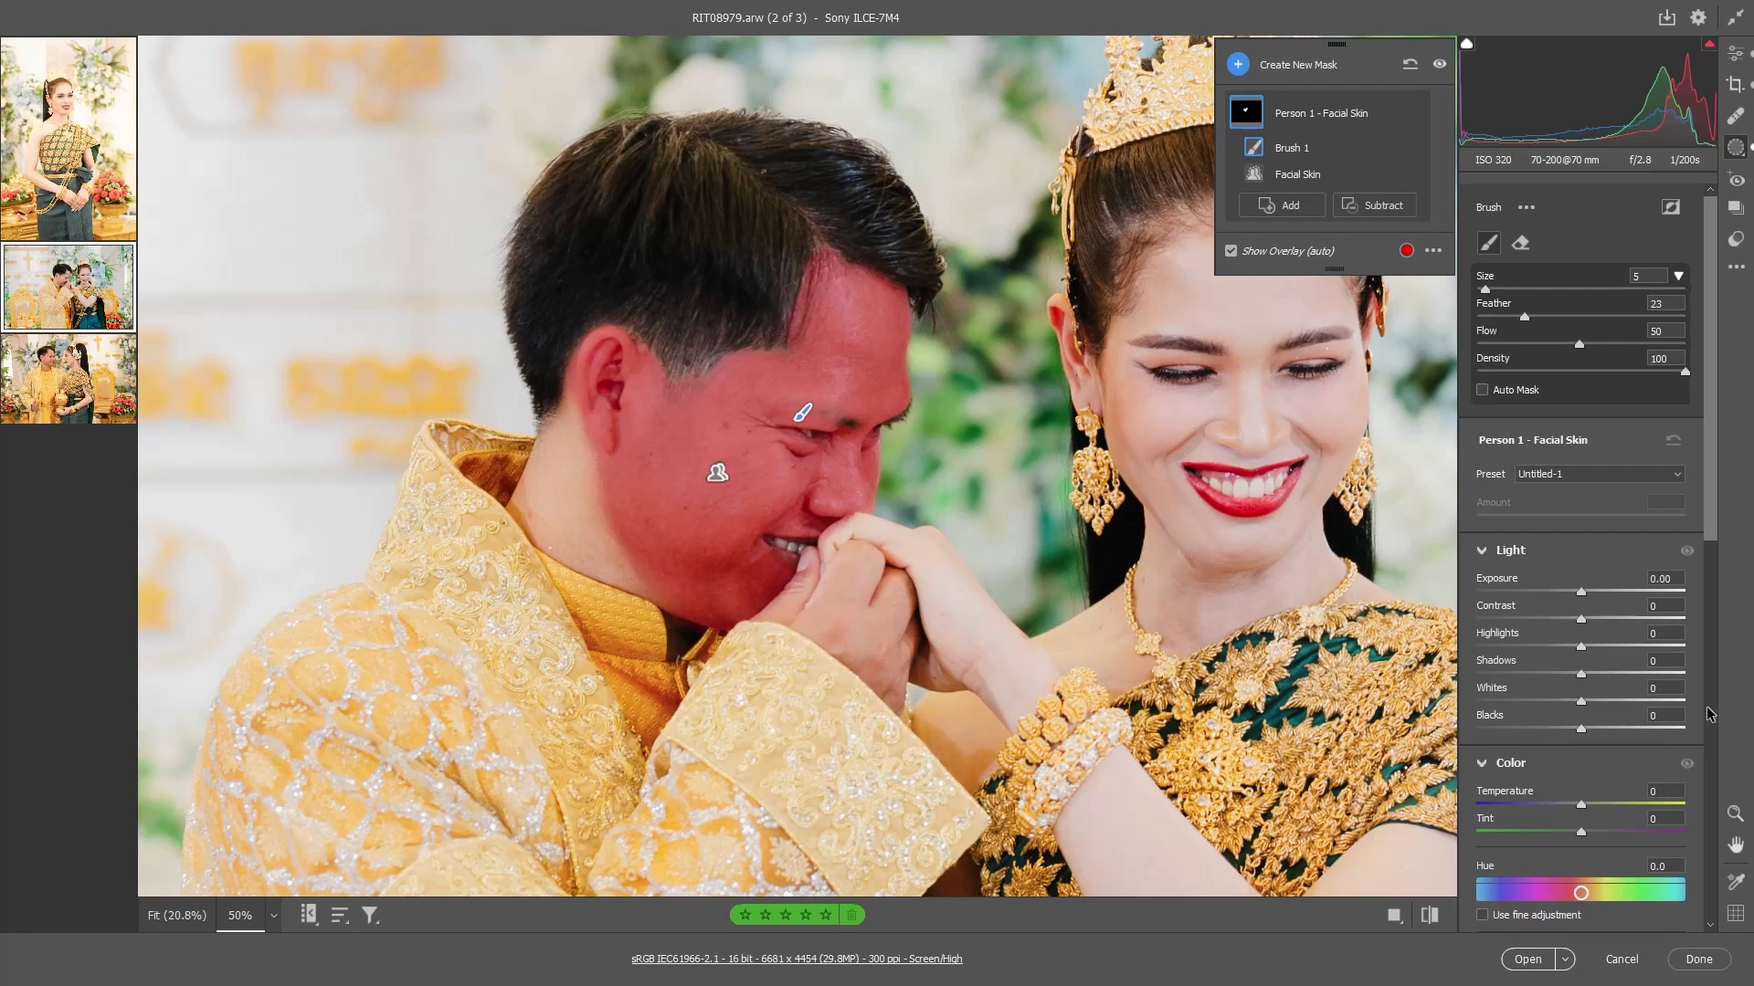
pyautogui.moveTo(1583, 625); pyautogui.dragTo(1580, 626)
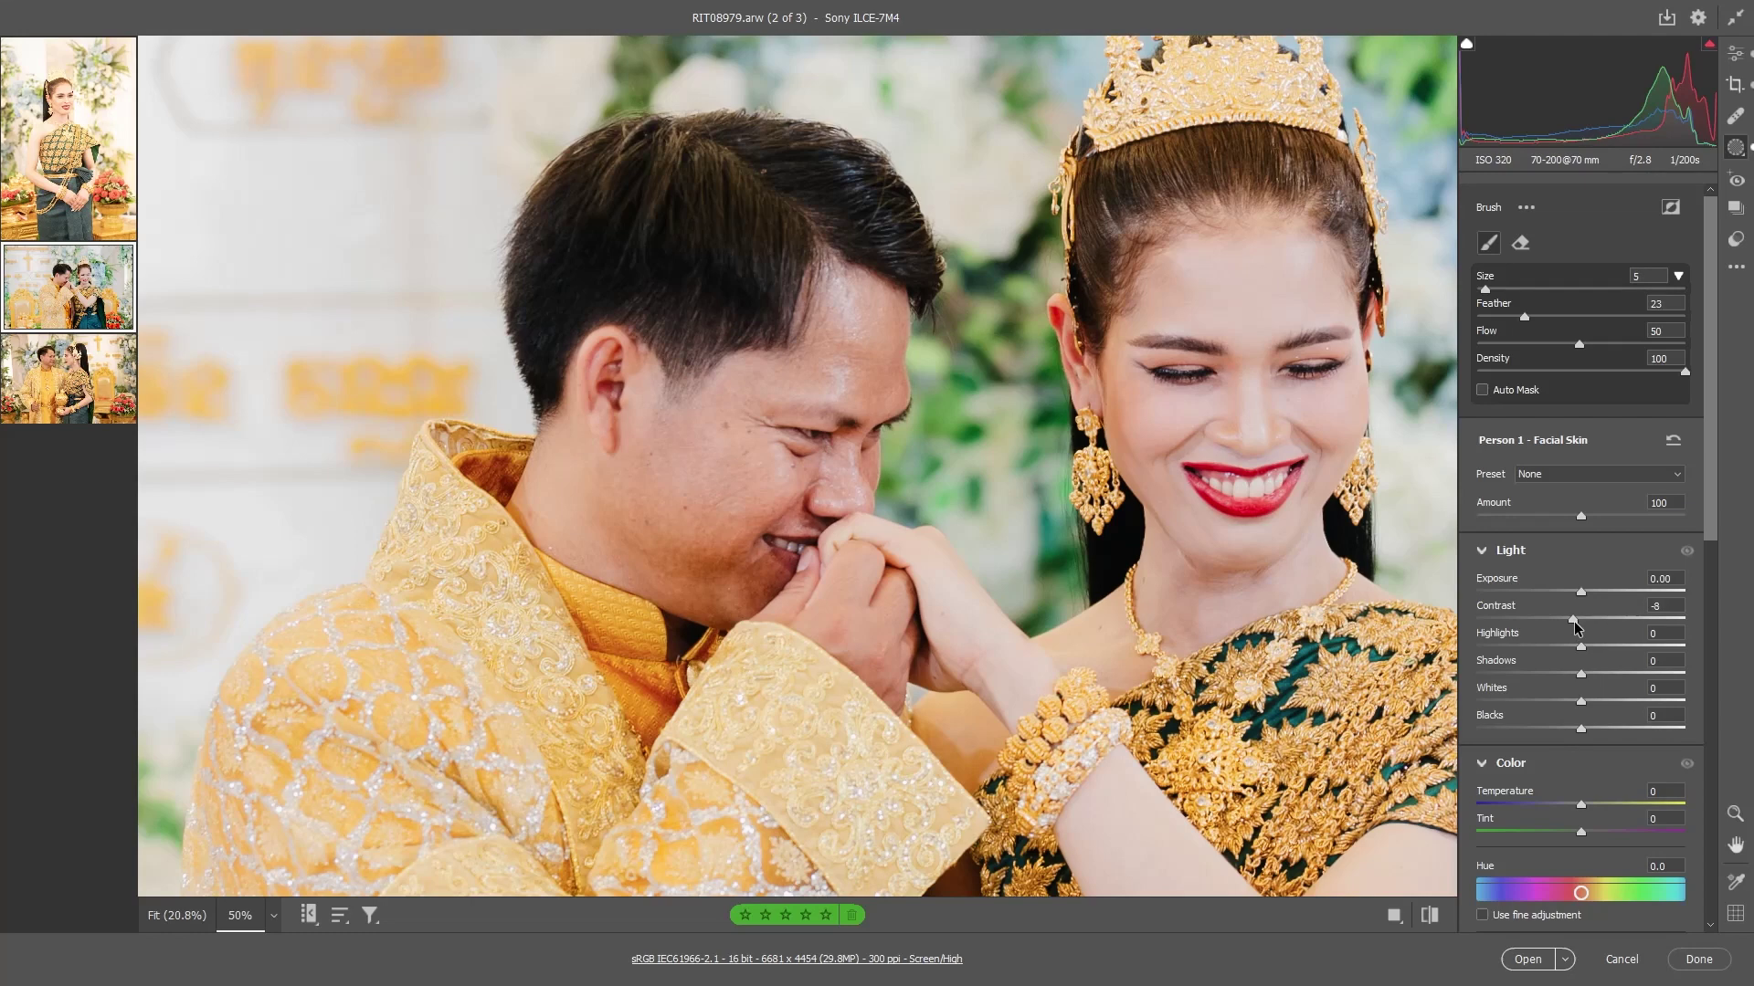
# Reduce the facial-skin contrast further and lift its blacks, toggling the mask effect to compare
pyautogui.moveTo(1574, 621); pyautogui.dragTo(1571, 621)
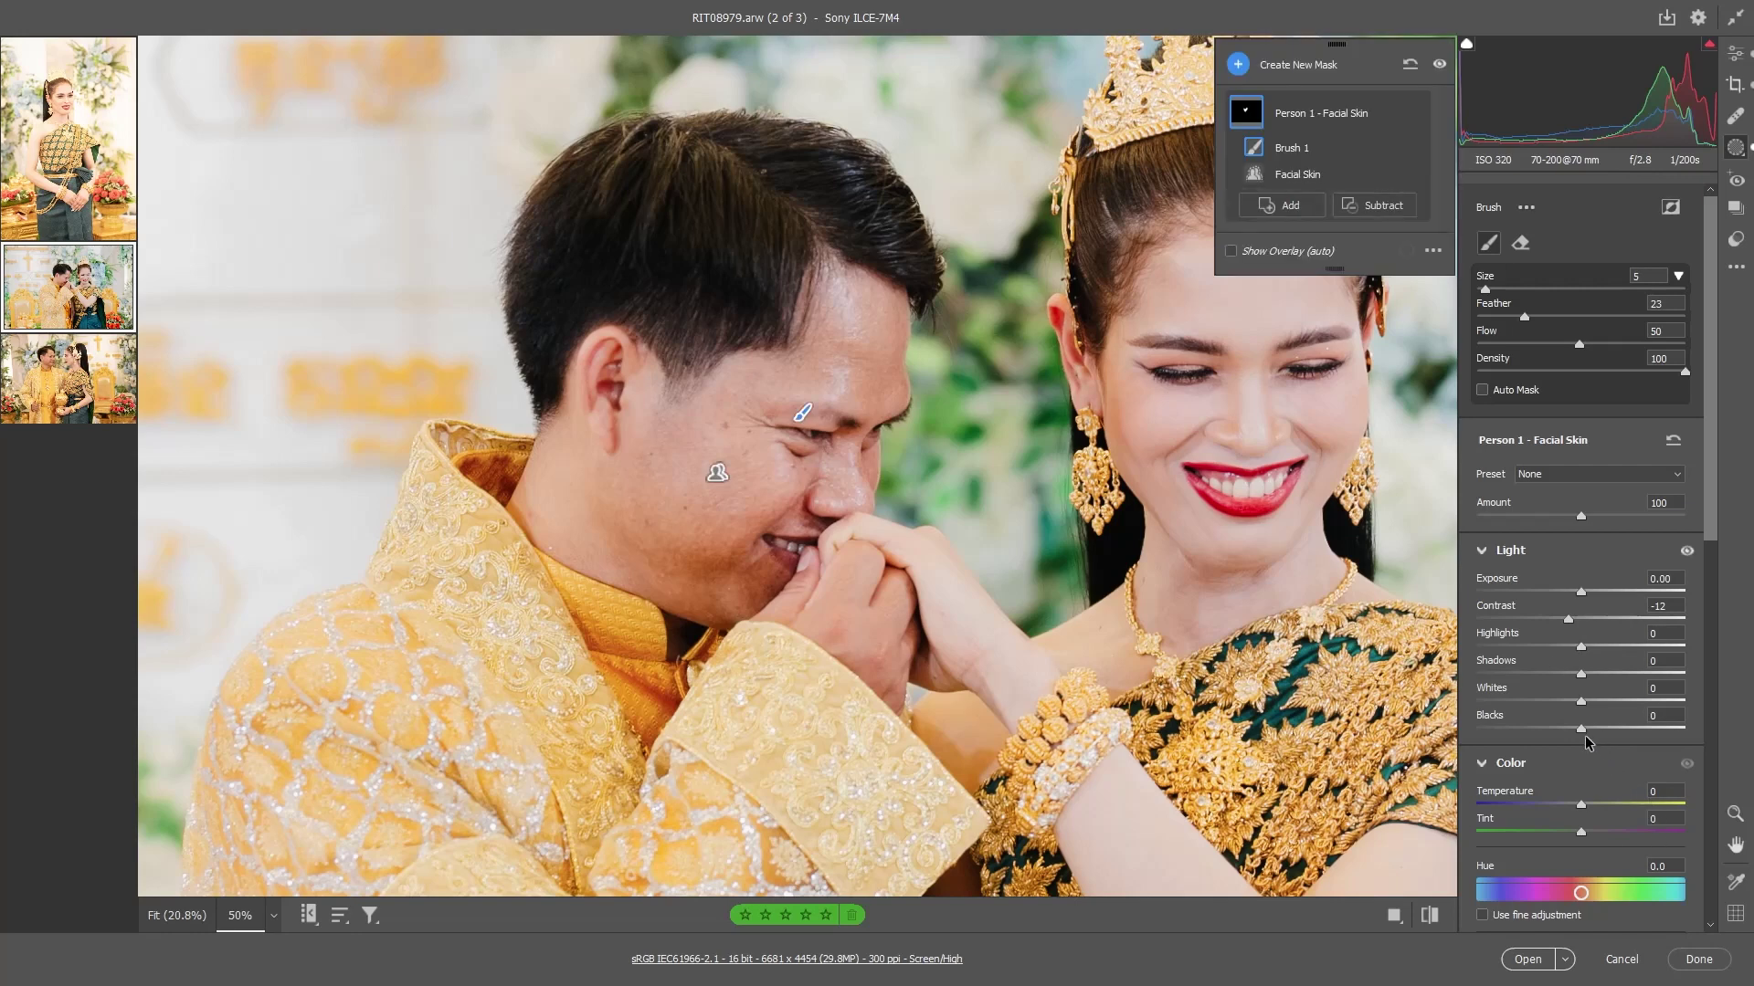
pyautogui.moveTo(1583, 731); pyautogui.dragTo(1585, 731)
pyautogui.click(1413, 113)
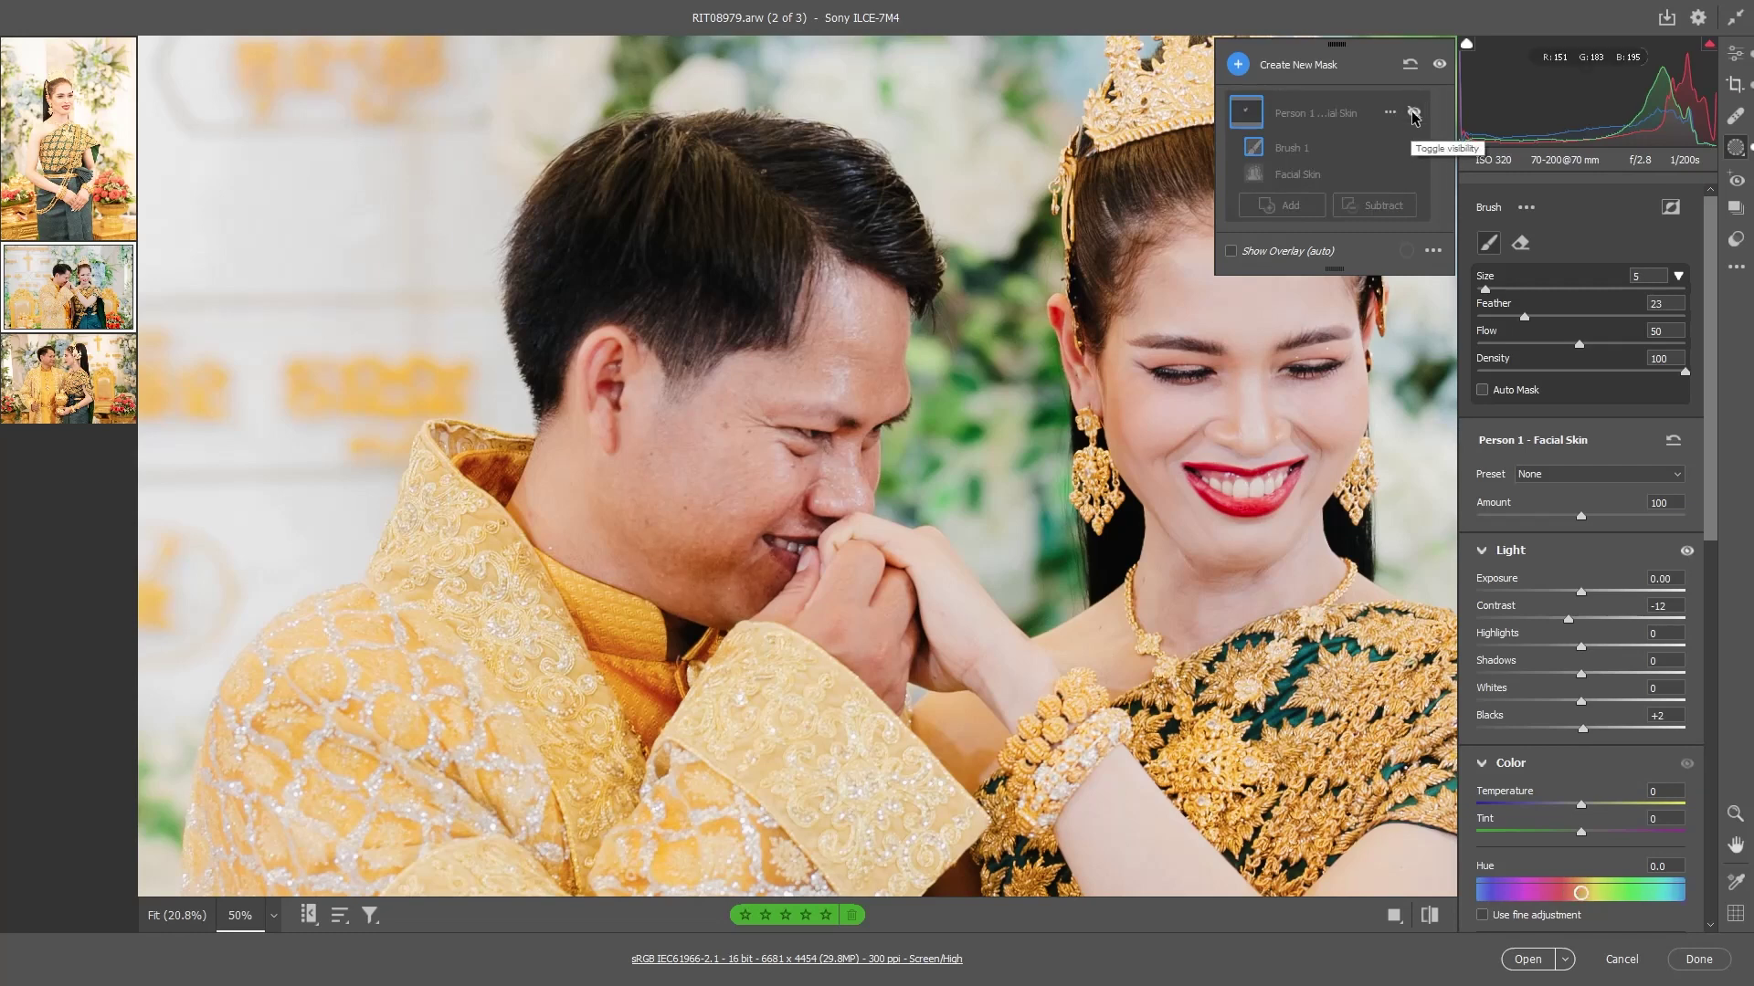
pyautogui.click(1413, 113)
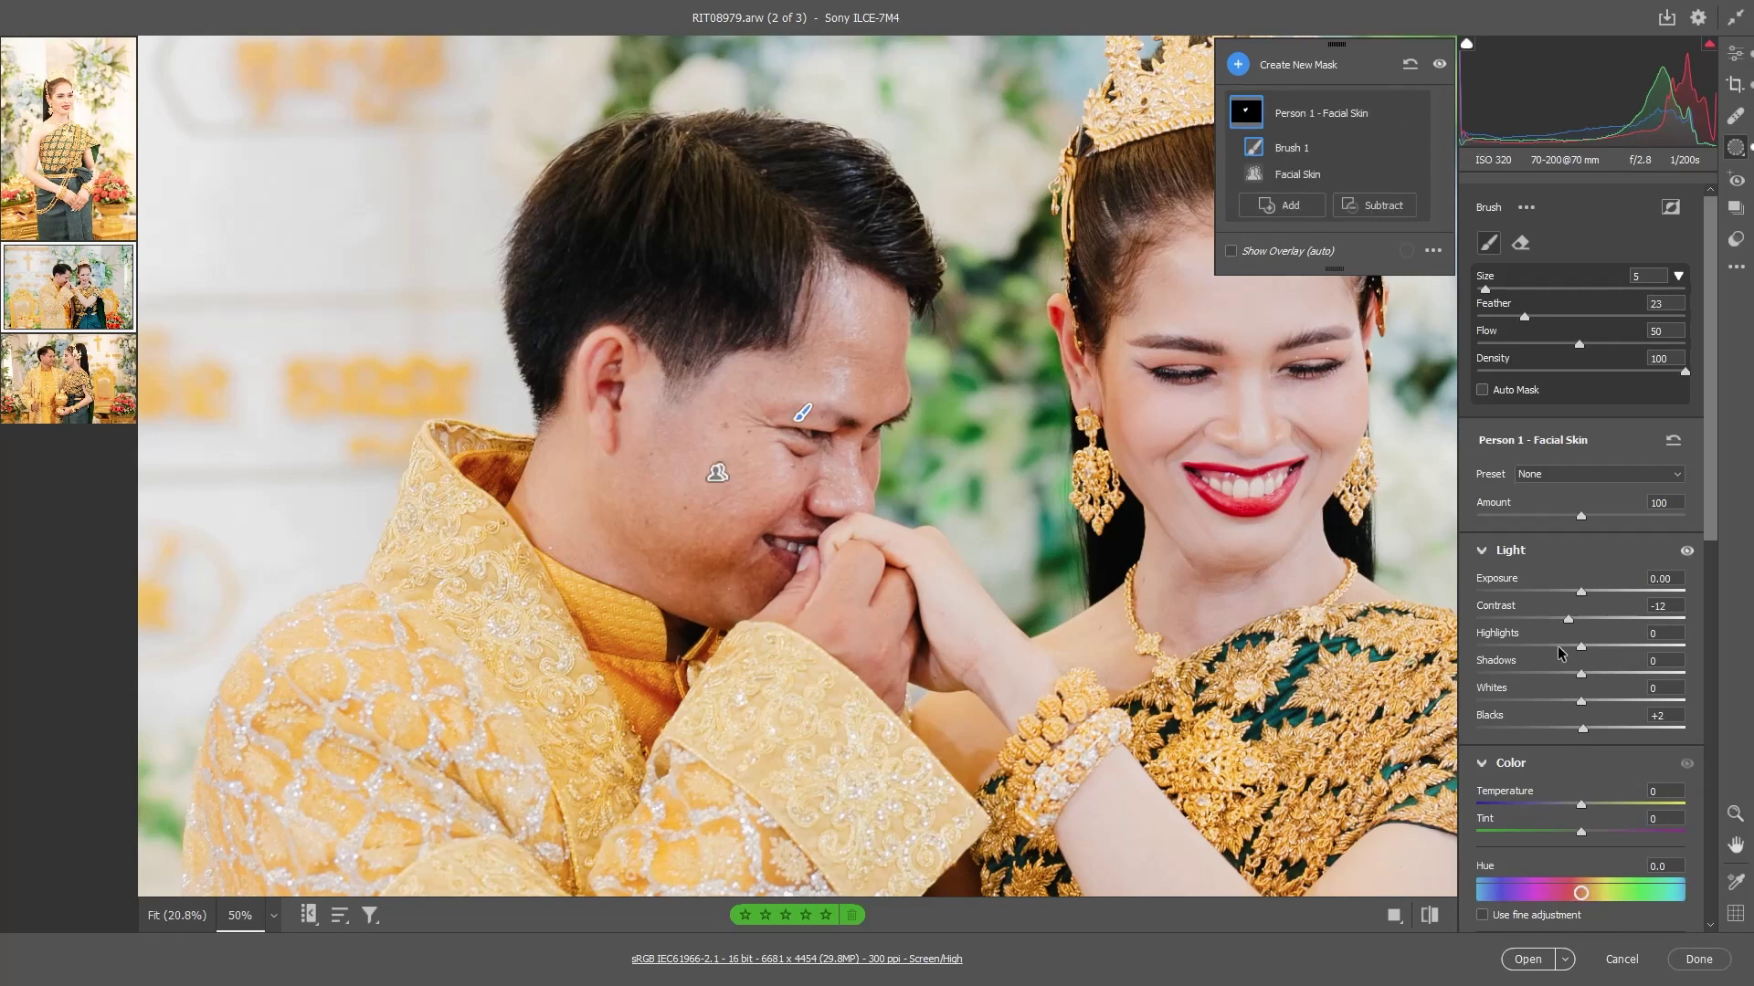
pyautogui.moveTo(1581, 729); pyautogui.dragTo(1586, 733)
# Settle the facial-skin contrast at about -13, then return to the Basic edits with the photo fitted
pyautogui.click(1414, 113)
pyautogui.click(1414, 113)
pyautogui.click(1414, 114)
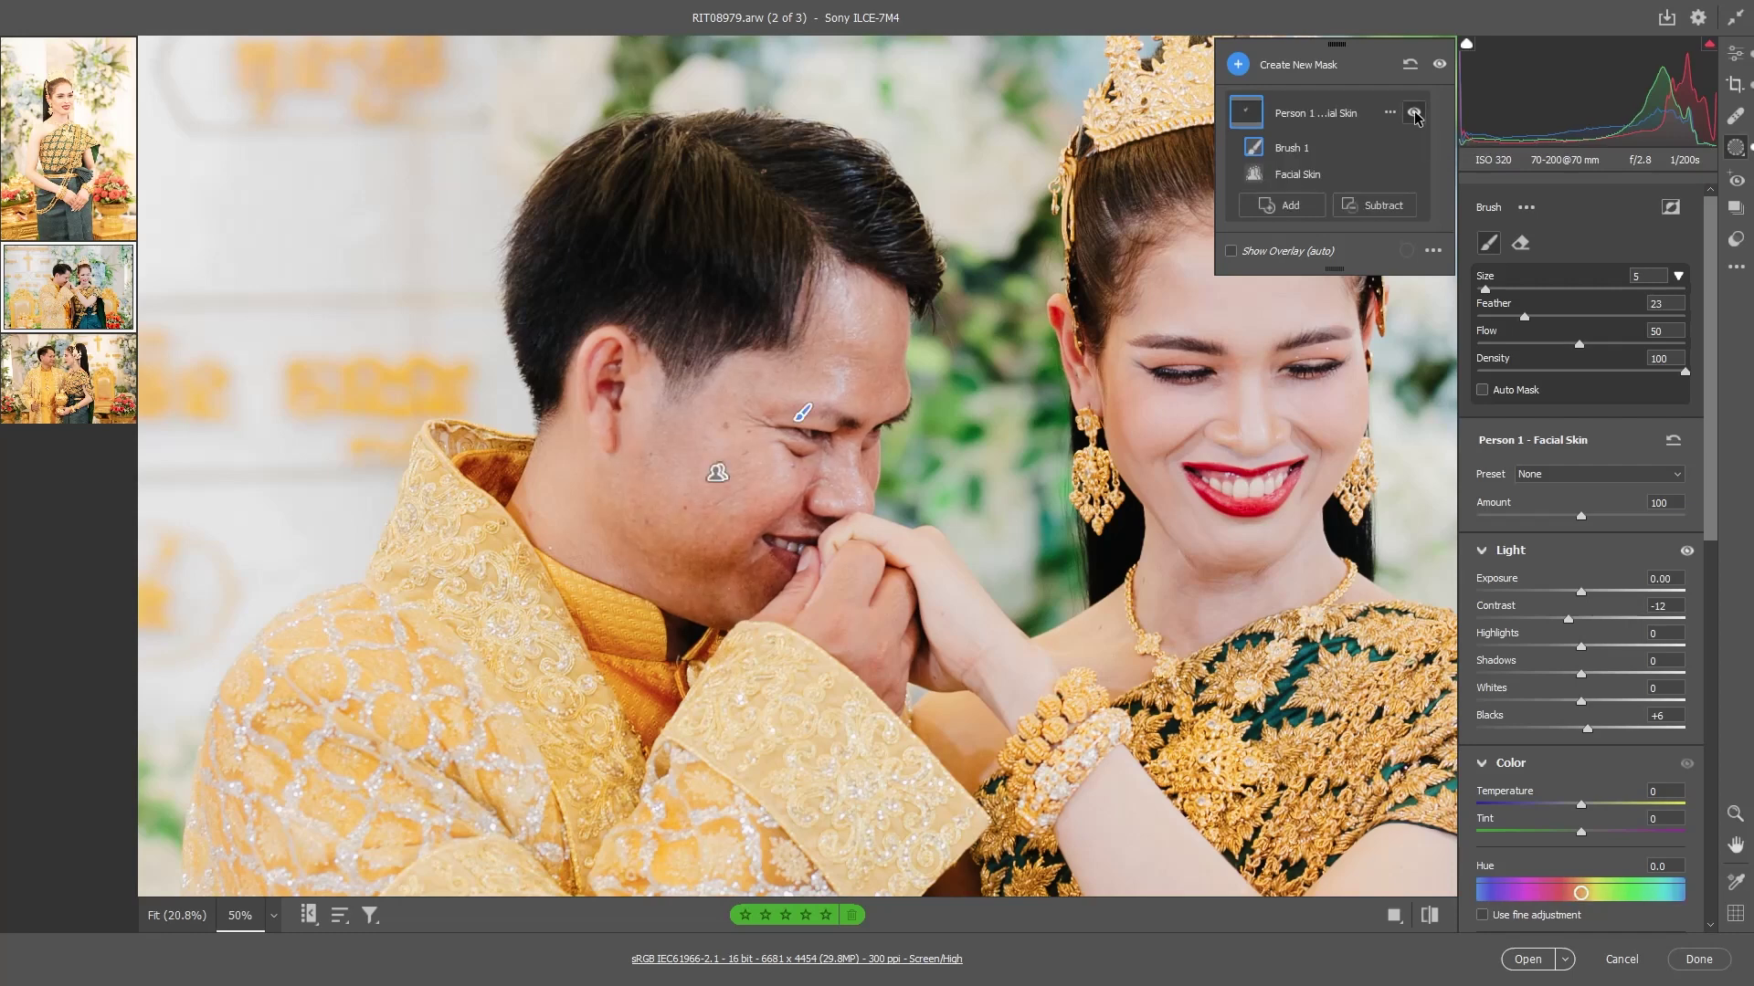
pyautogui.click(1414, 114)
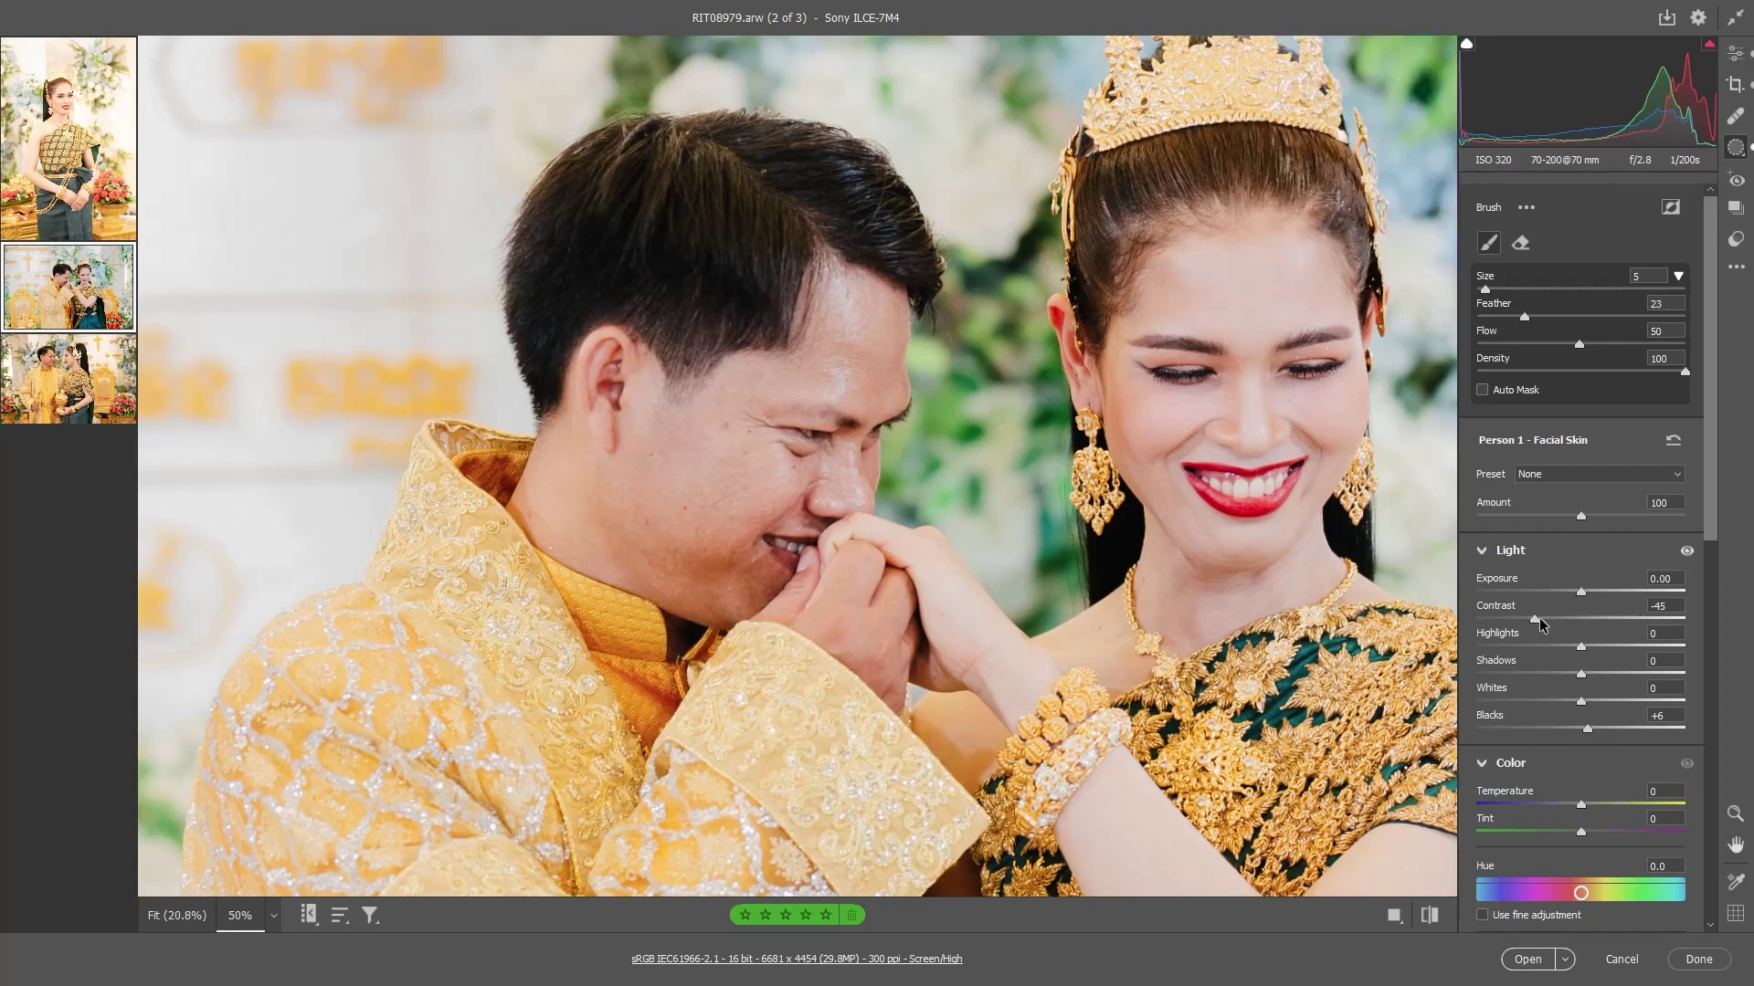
pyautogui.moveTo(1538, 617); pyautogui.dragTo(1552, 625)
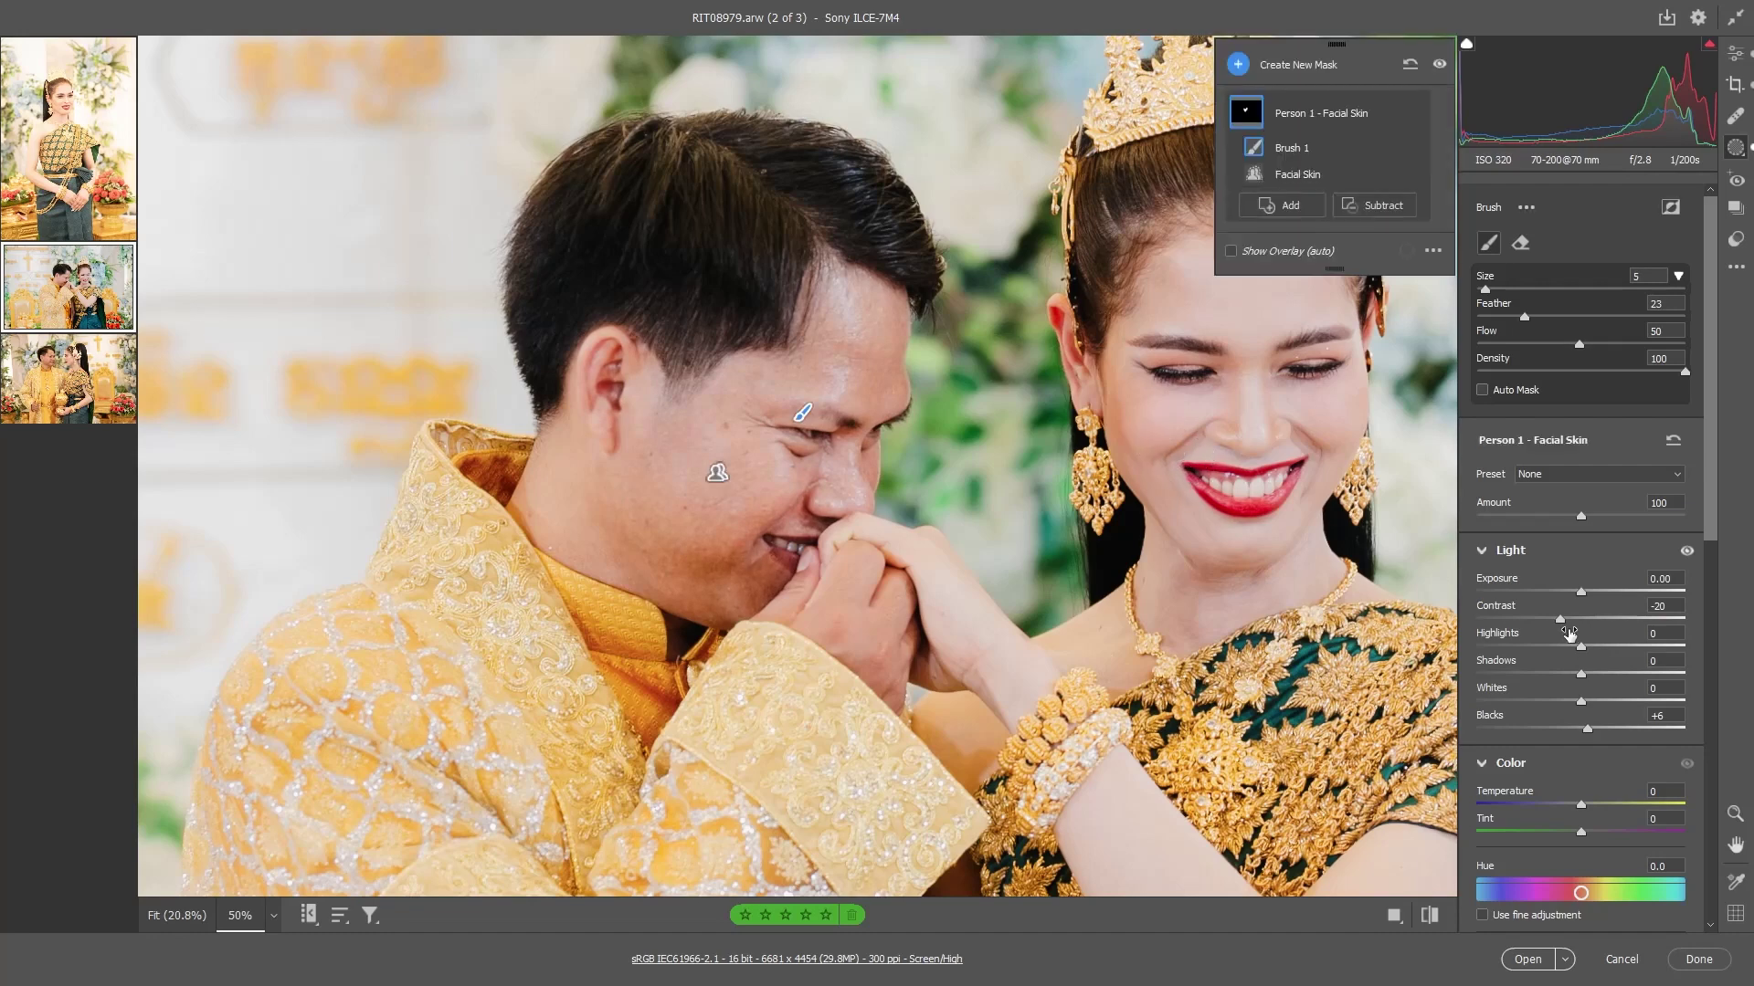
pyautogui.moveTo(1562, 619); pyautogui.dragTo(1567, 622)
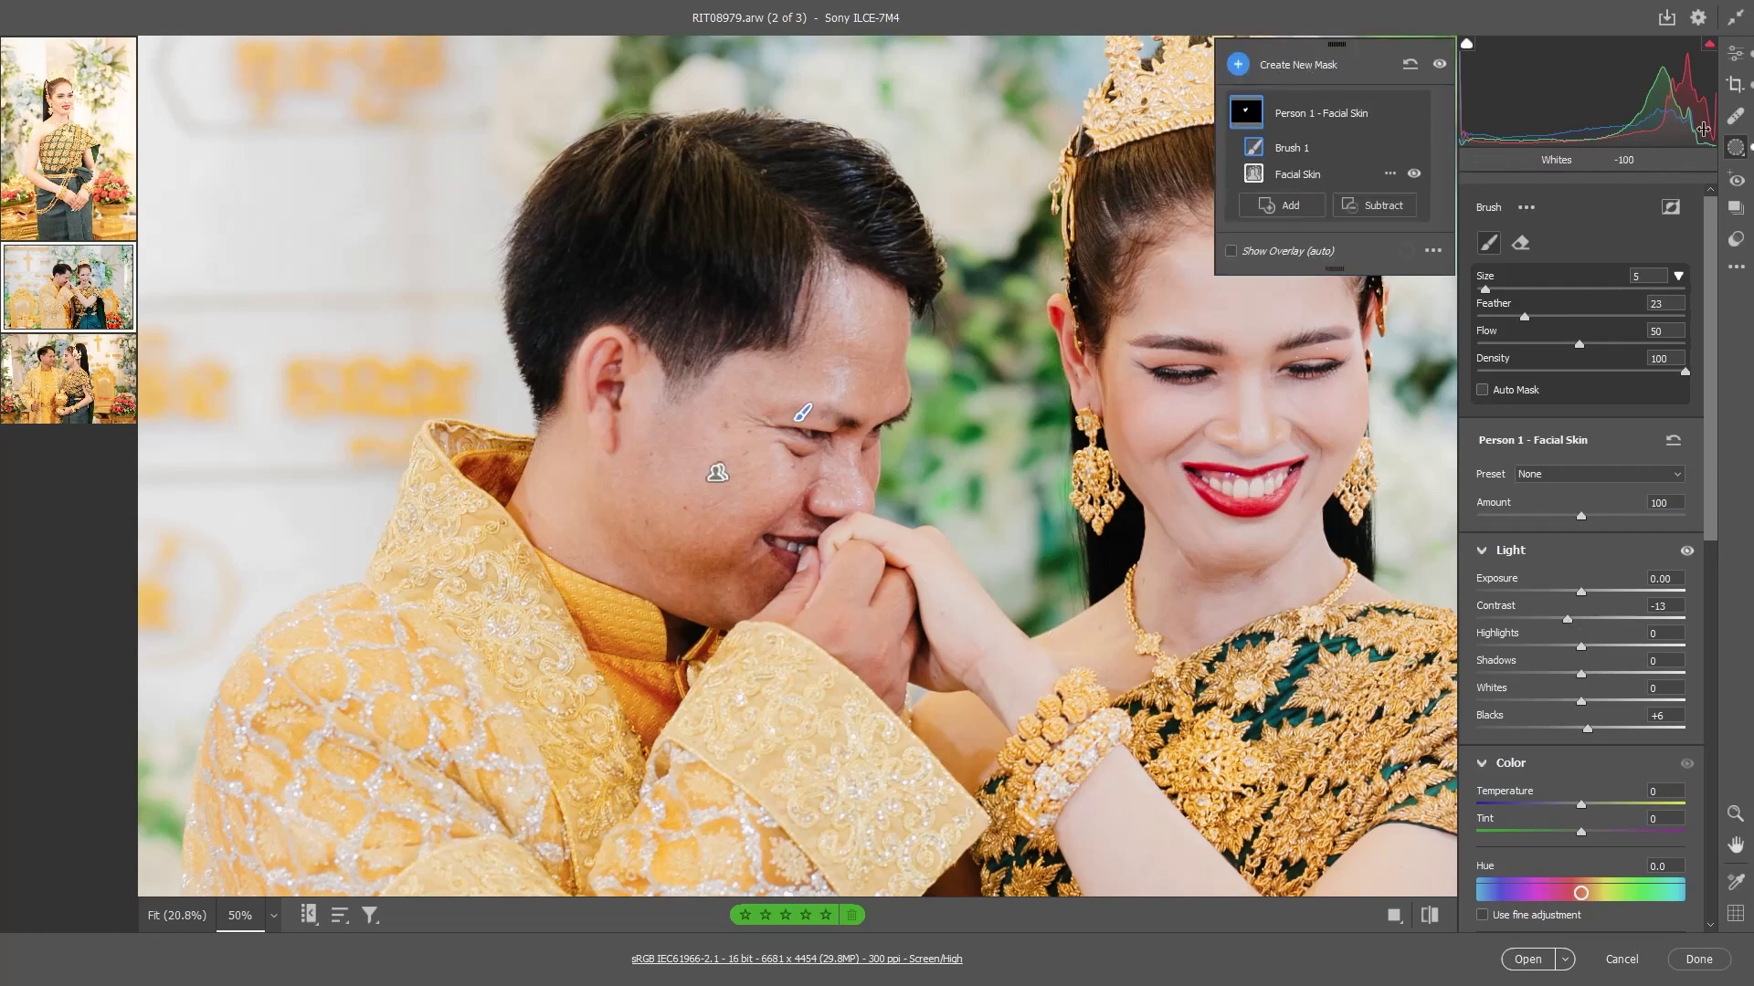
pyautogui.click(1736, 55)
pyautogui.click(961, 479)
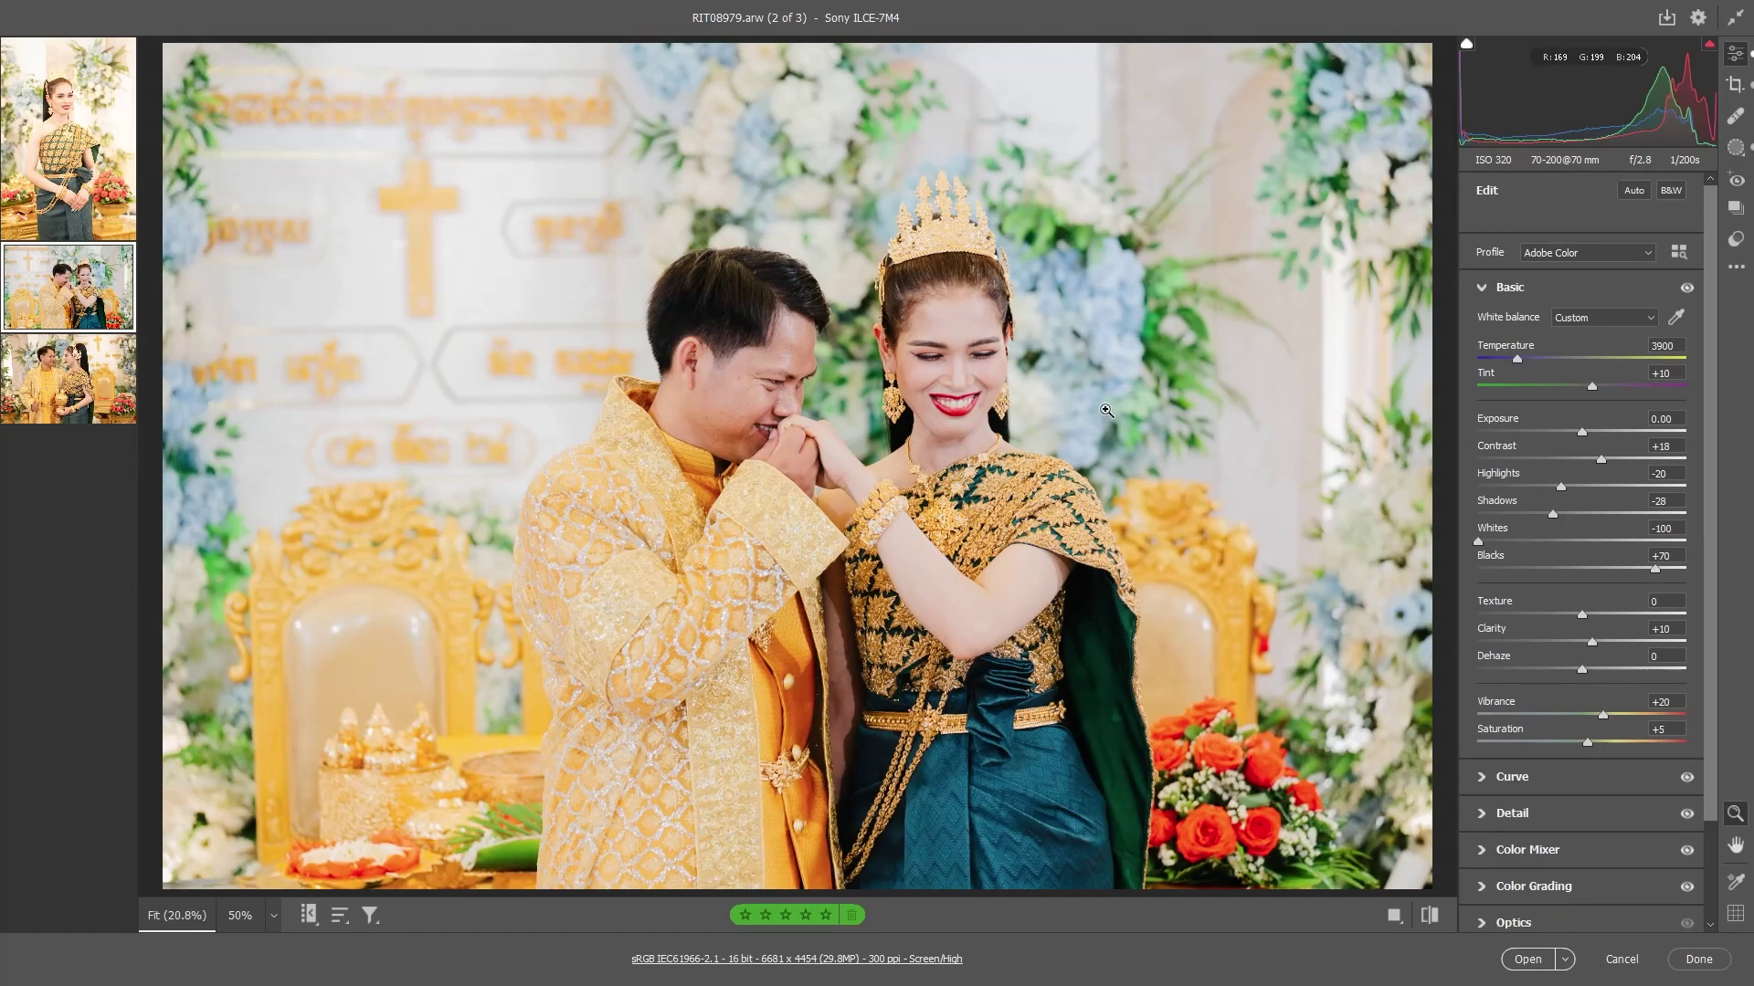
# Scroll and zoom around the edited couple photo to inspect it
pyautogui.scroll(-1, 1096, 415)
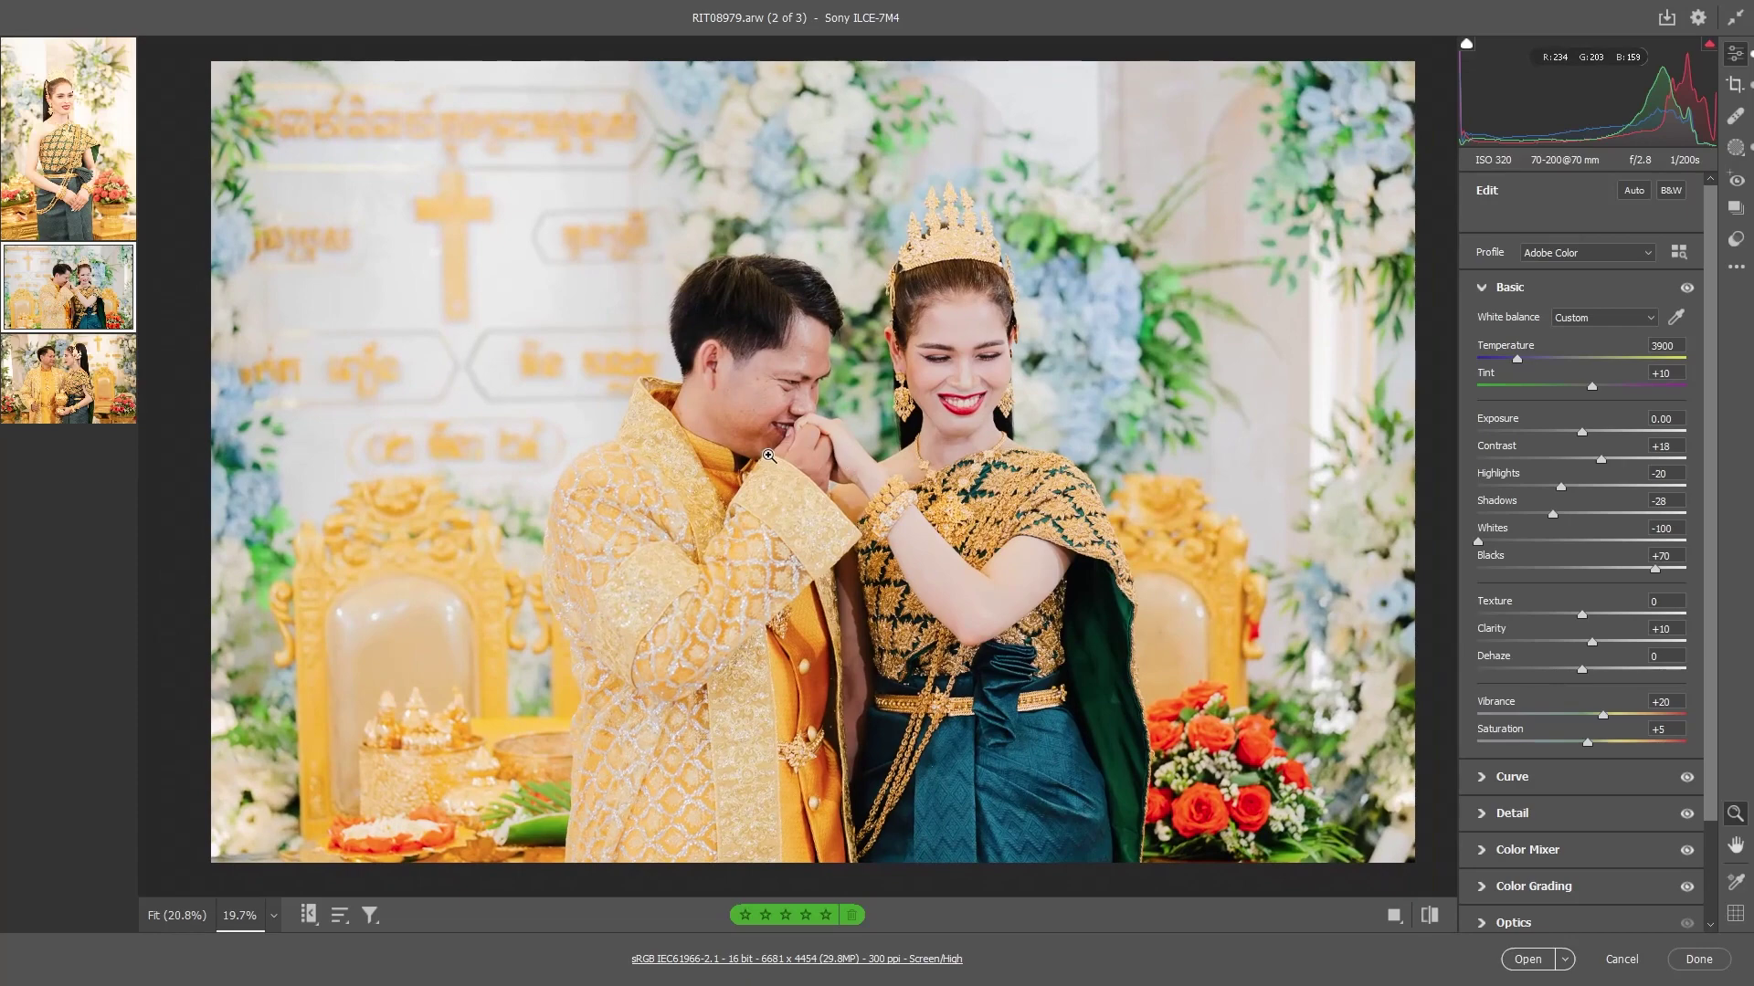
pyautogui.scroll(1, 783, 424)
pyautogui.scroll(2, 785, 425)
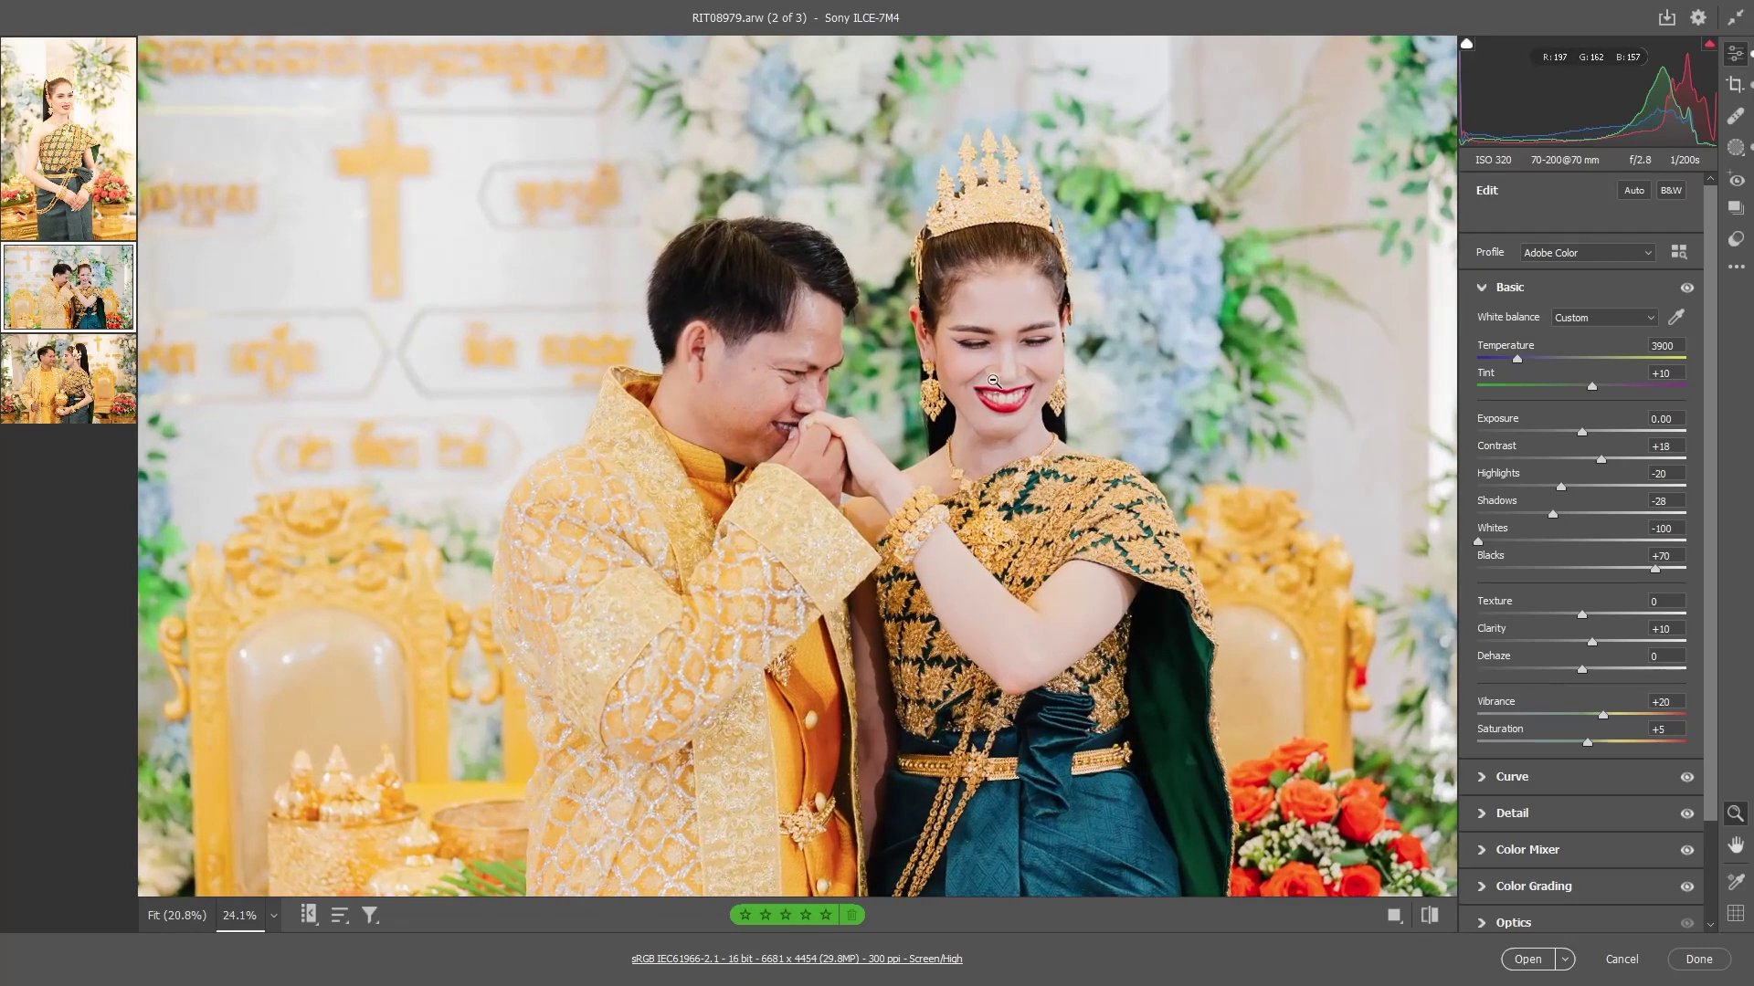
pyautogui.scroll(-3, 991, 384)
pyautogui.scroll(1, 959, 430)
pyautogui.scroll(1, 1073, 449)
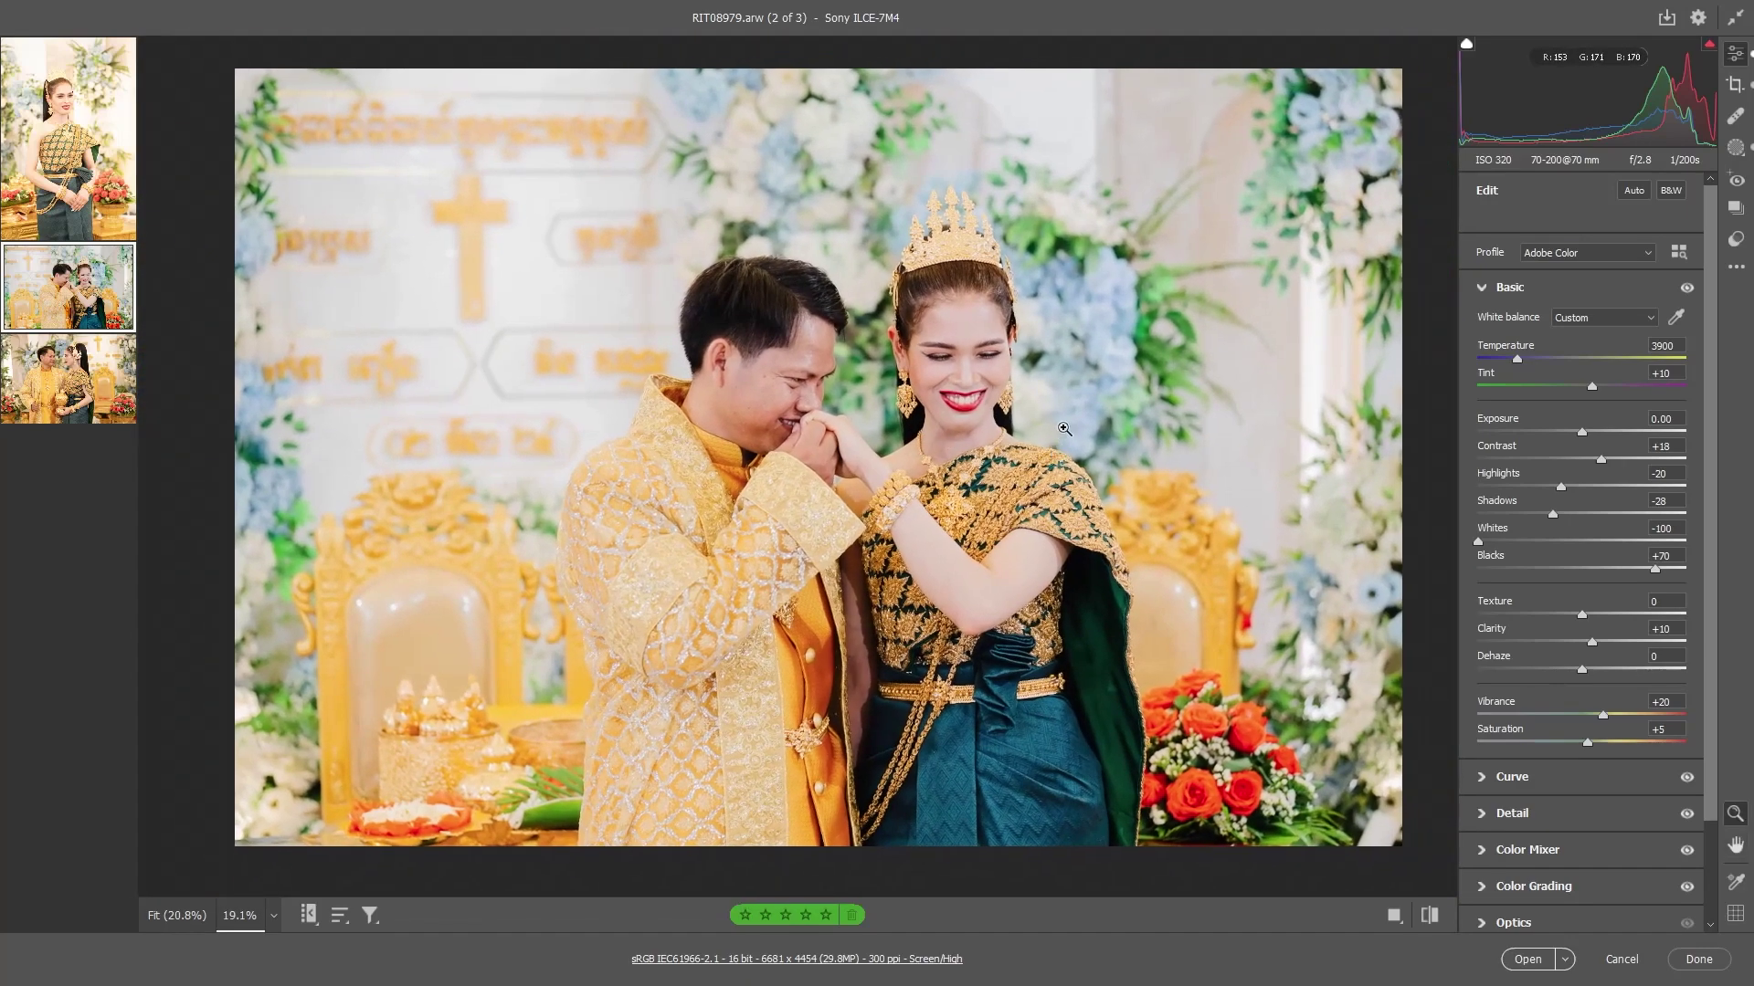
pyautogui.scroll(-2, 1059, 453)
pyautogui.scroll(1, 1046, 458)
pyautogui.press('z')
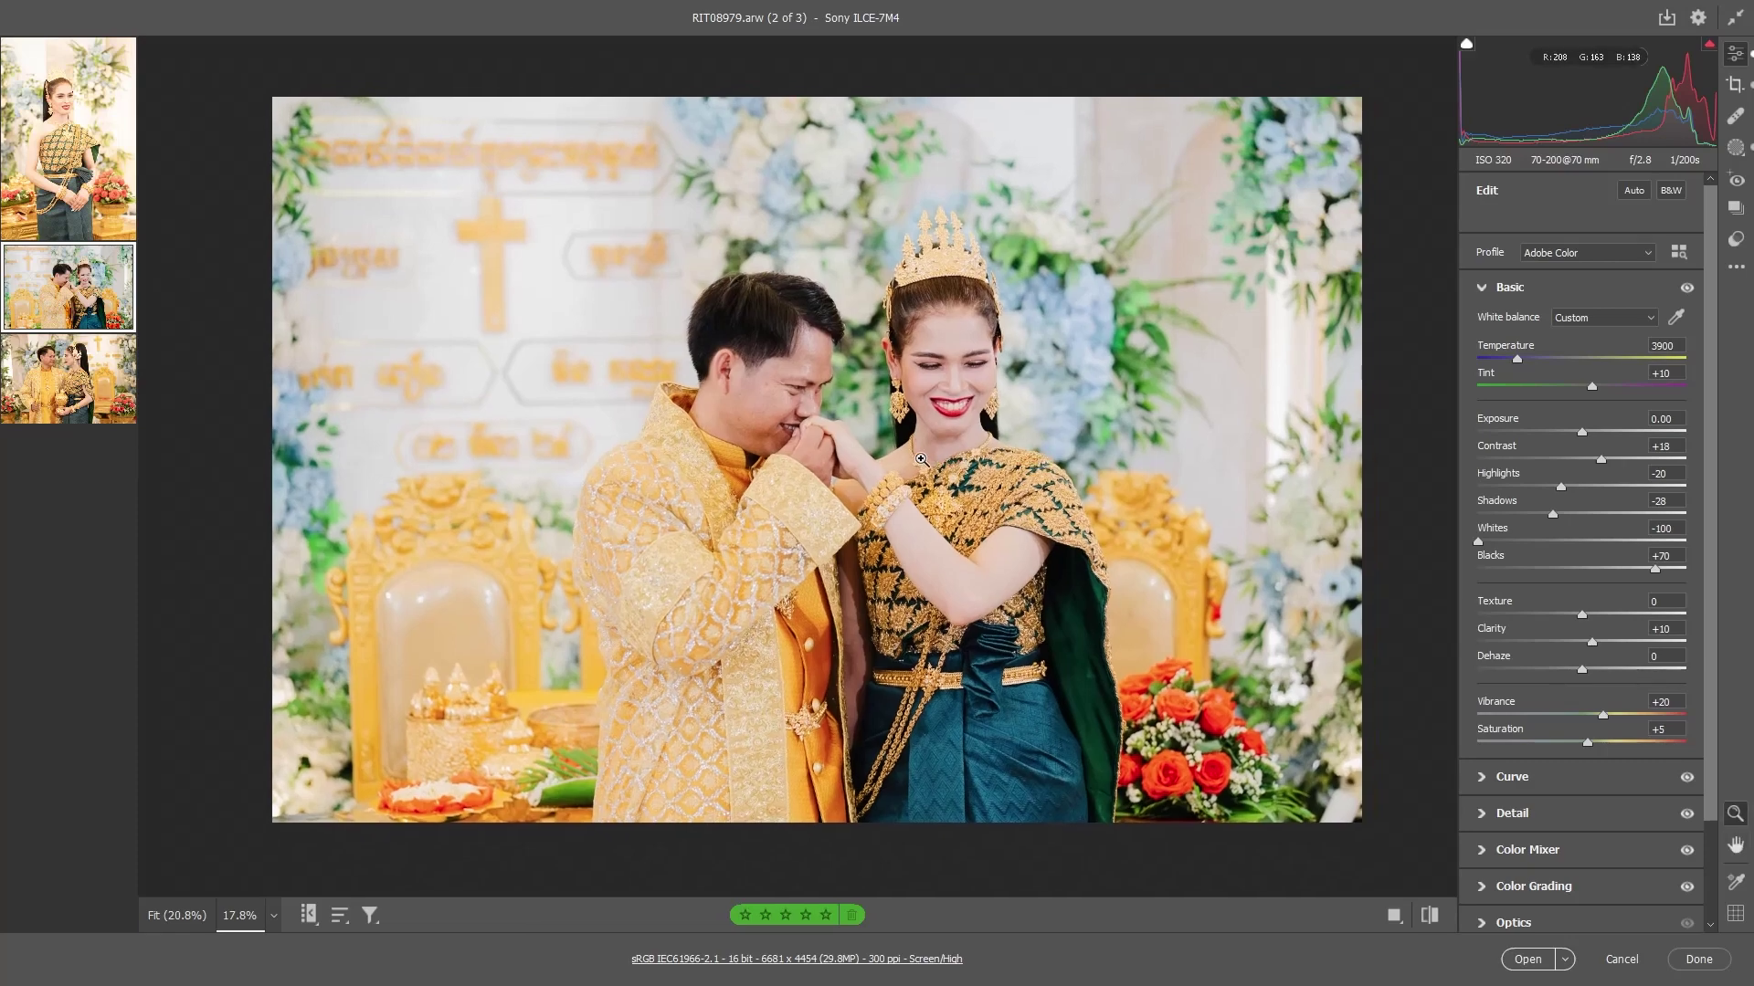
pyautogui.scroll(1, 923, 458)
pyautogui.scroll(-1, 966, 434)
pyautogui.scroll(1, 965, 436)
pyautogui.scroll(1, 968, 436)
pyautogui.scroll(-1, 959, 456)
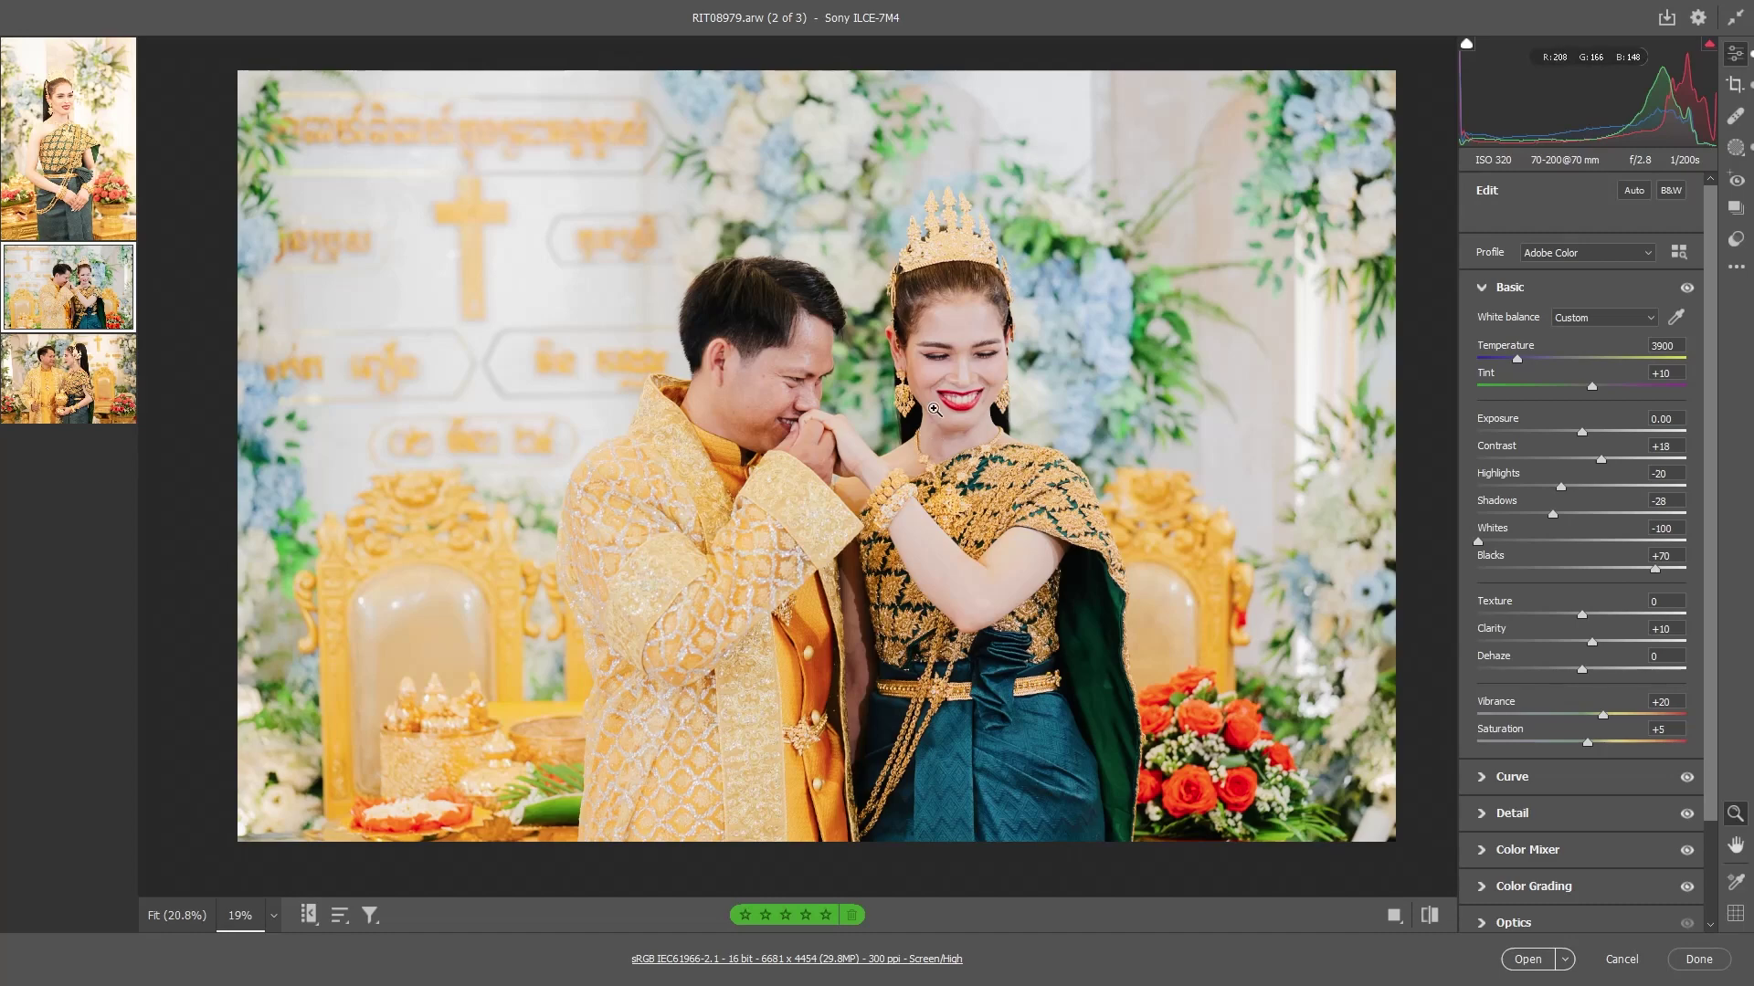
# Zoom in on the couple, then add the third filmstrip photo to the selection
pyautogui.moveTo(933, 409); pyautogui.dragTo(1051, 405)
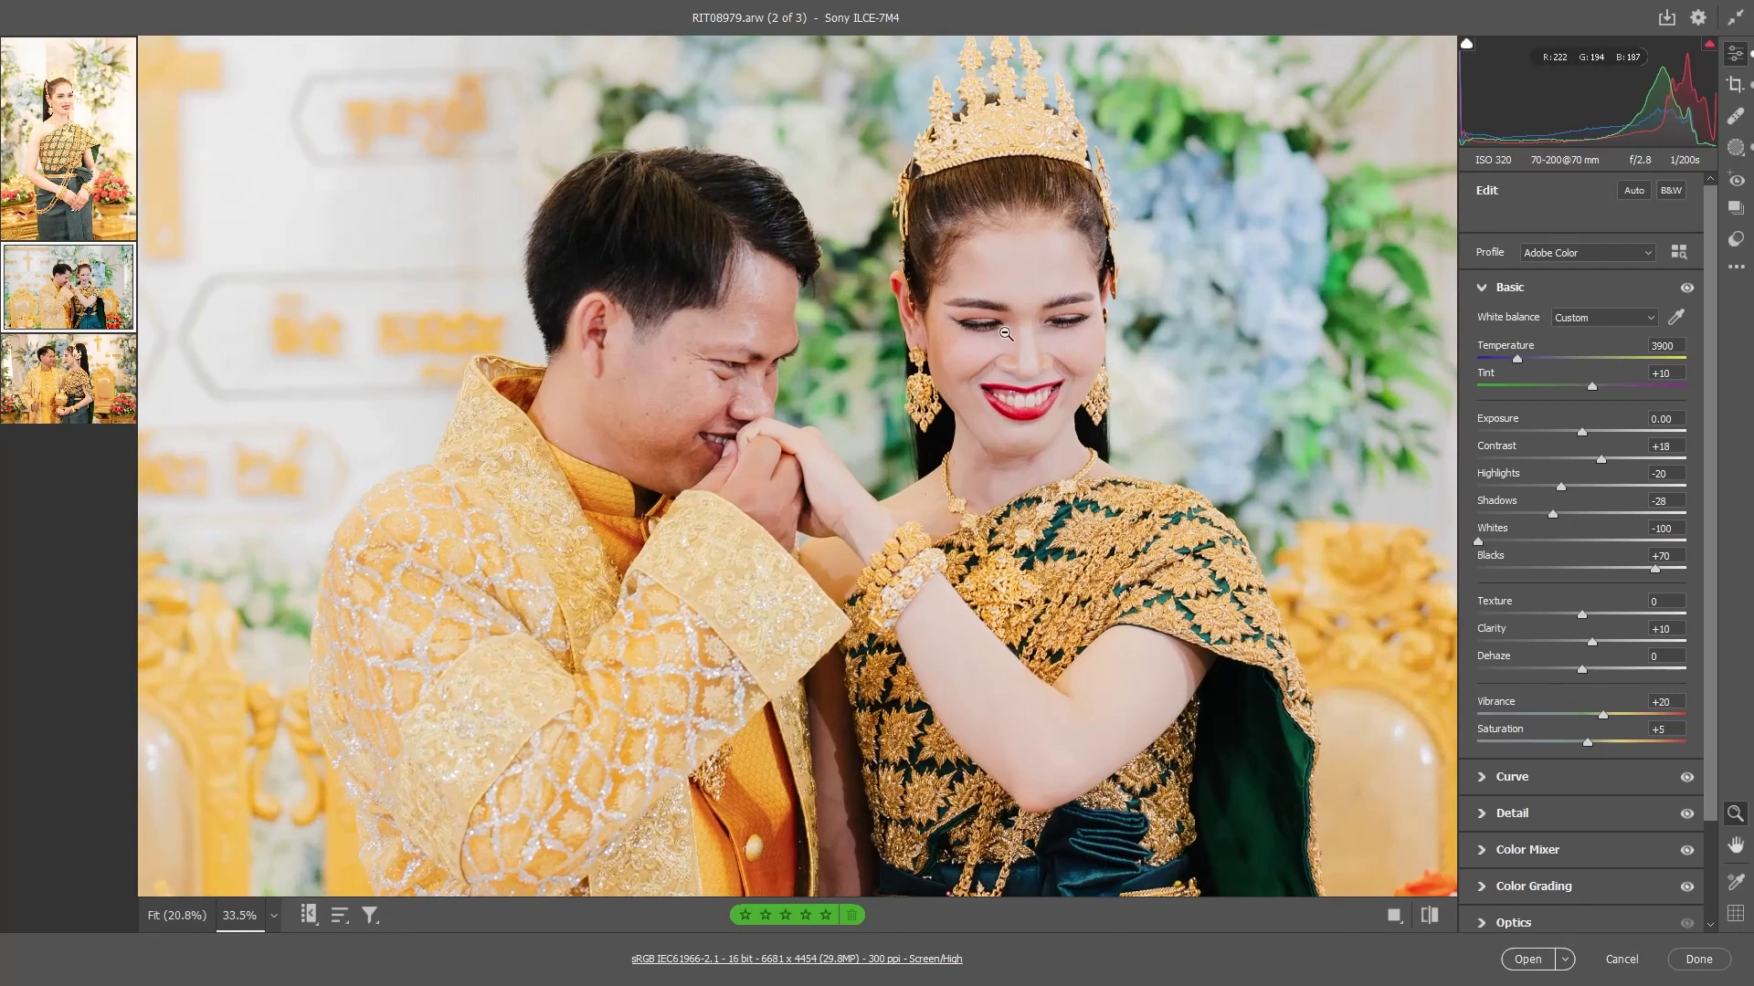
pyautogui.press('h')
pyautogui.press('z')
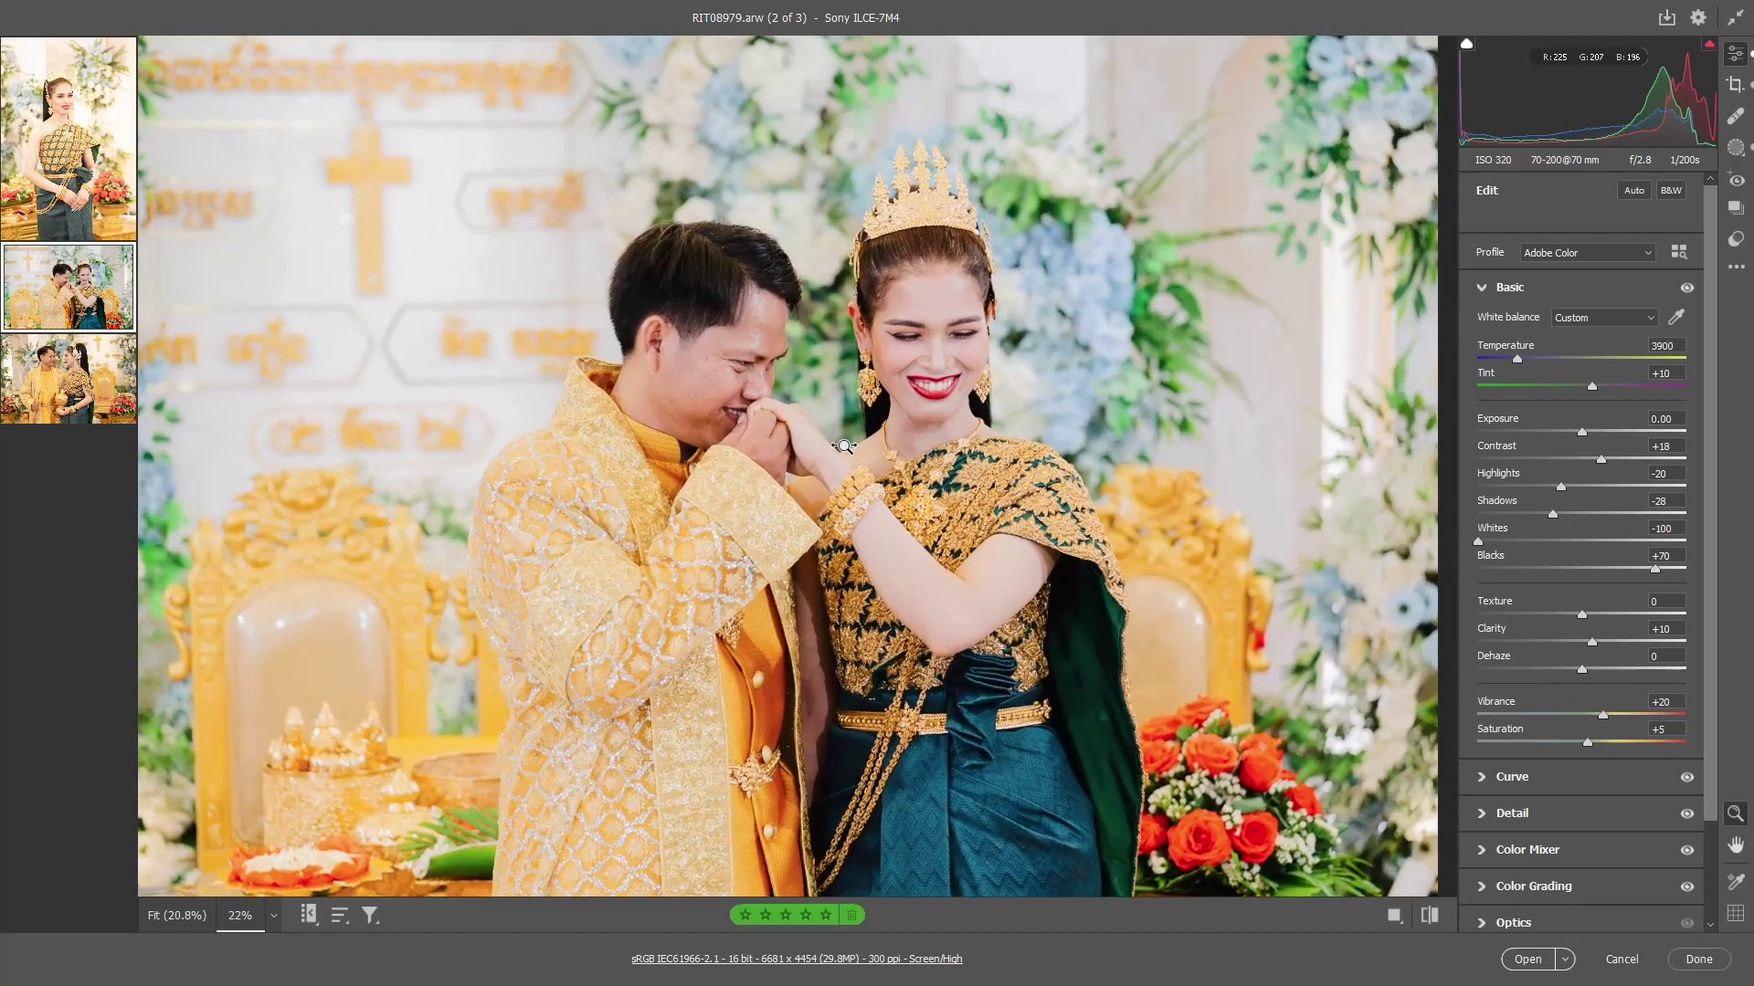
pyautogui.moveTo(1051, 405); pyautogui.dragTo(1021, 402)
pyautogui.scroll(-2, 1021, 402)
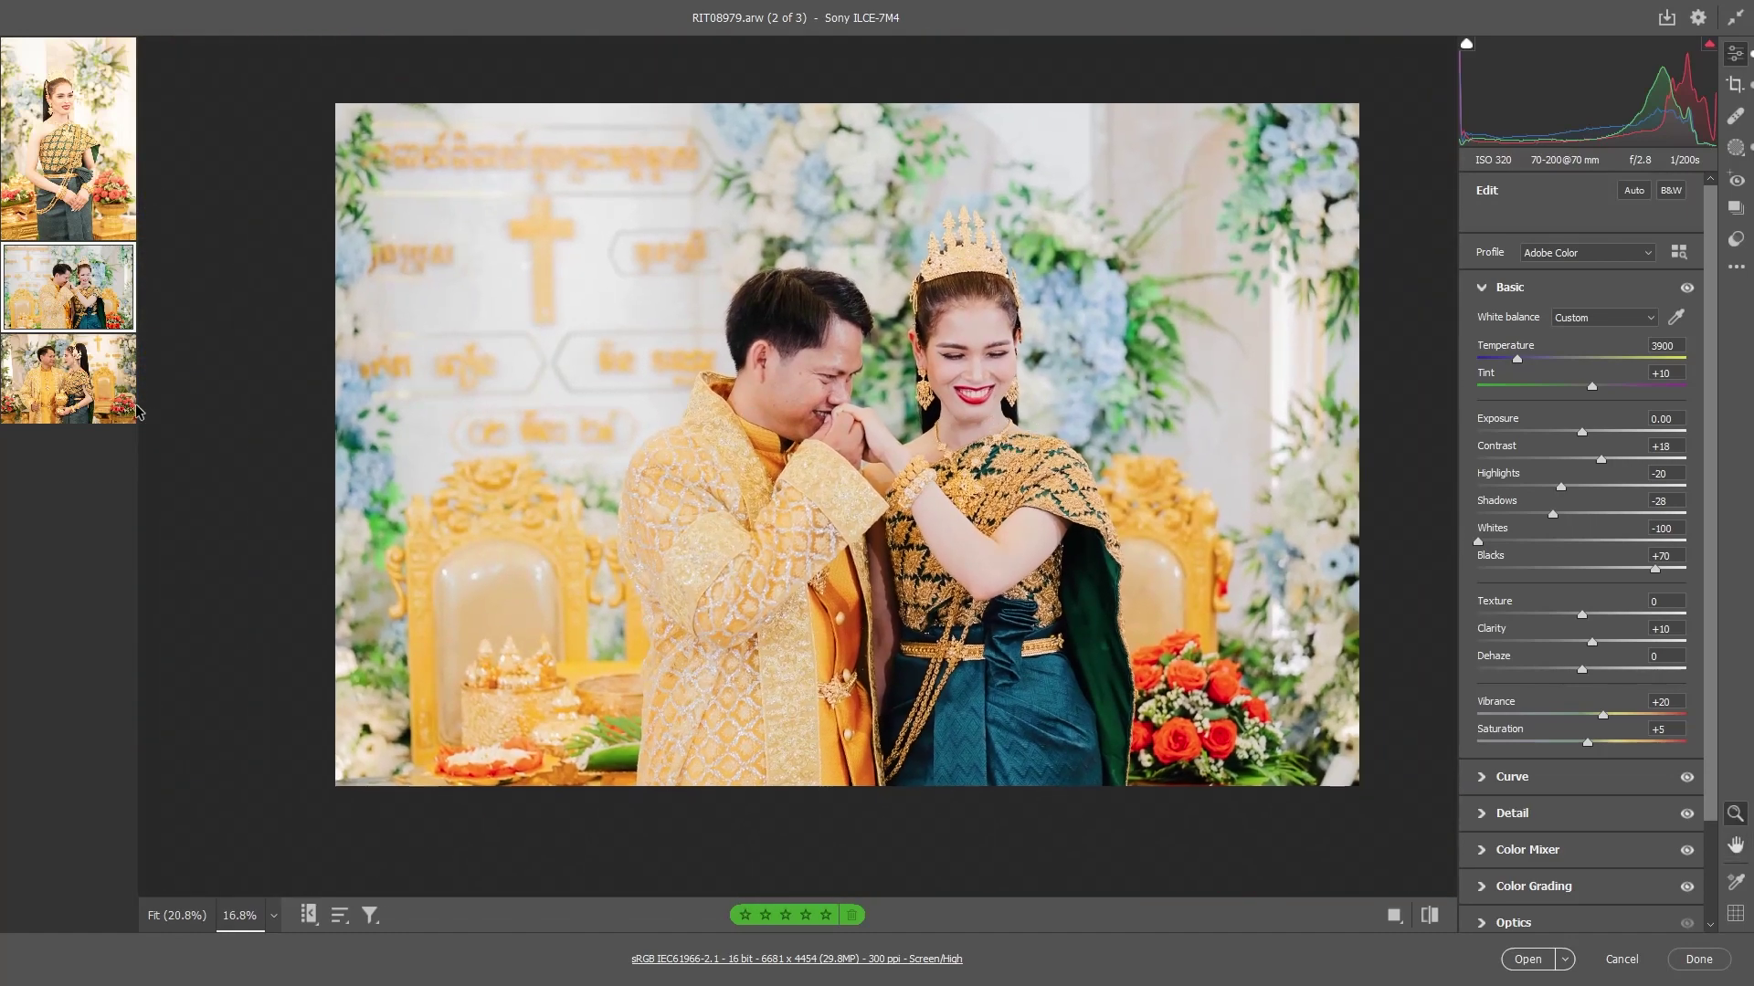
pyautogui.moveTo(69, 380)
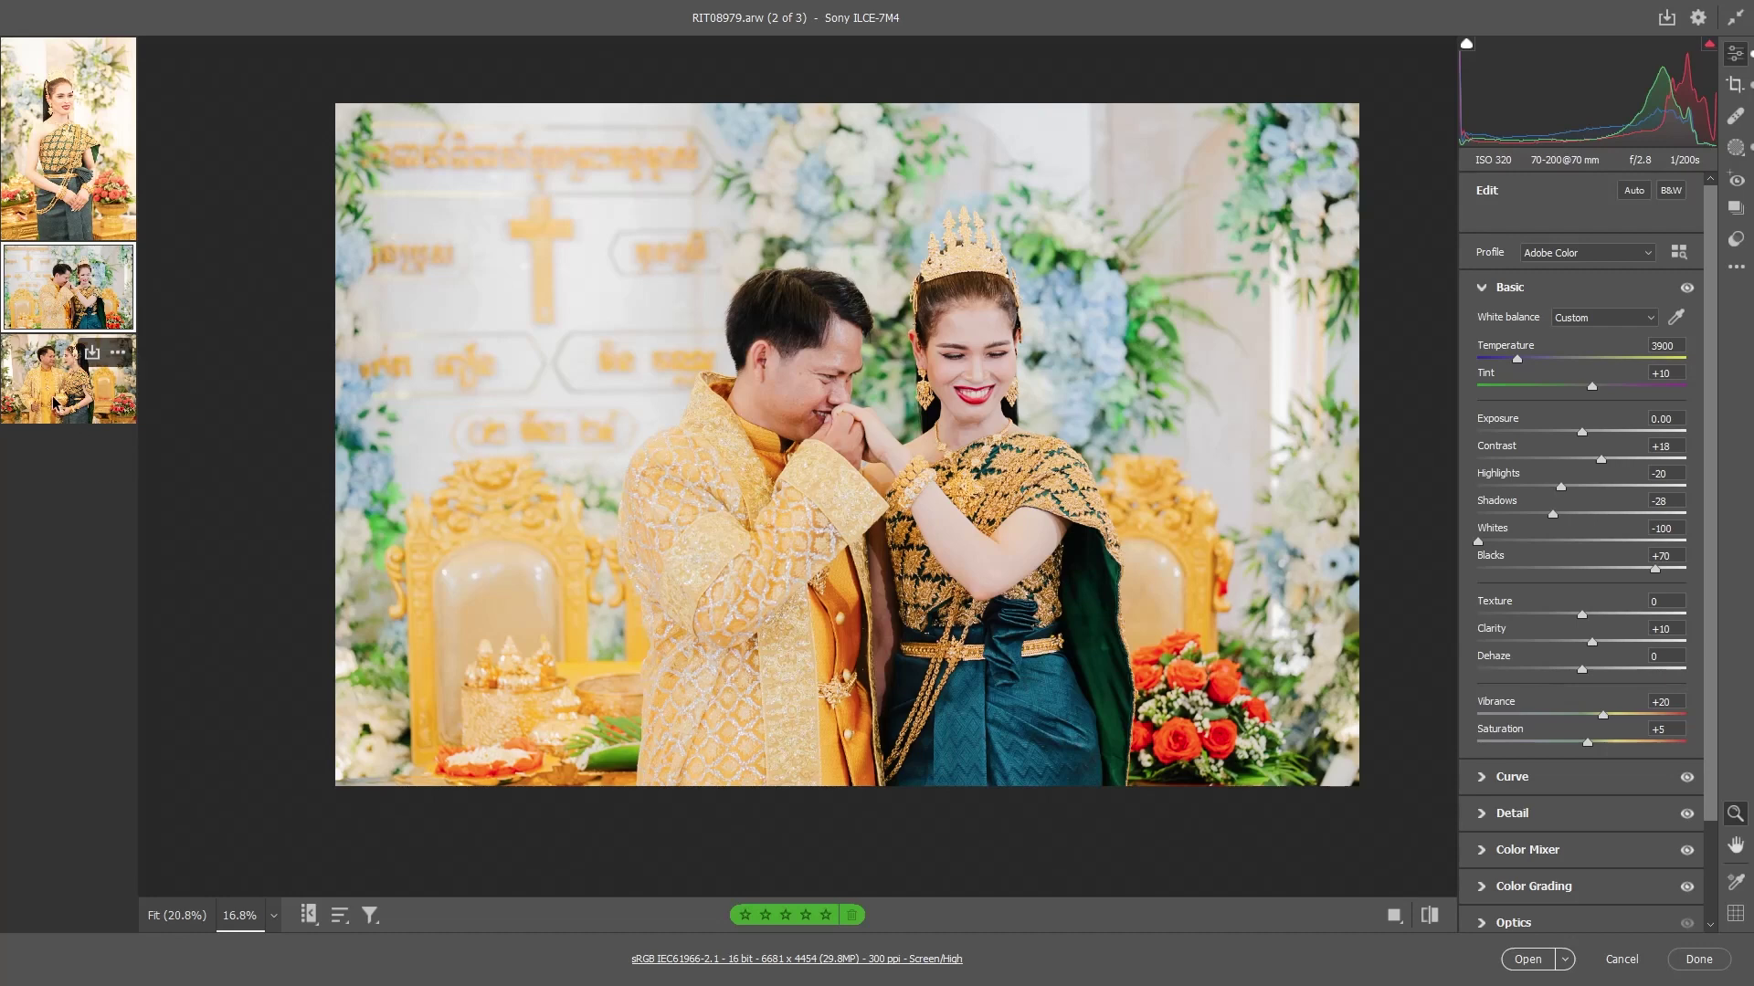
pyautogui.scroll(2, 904, 452)
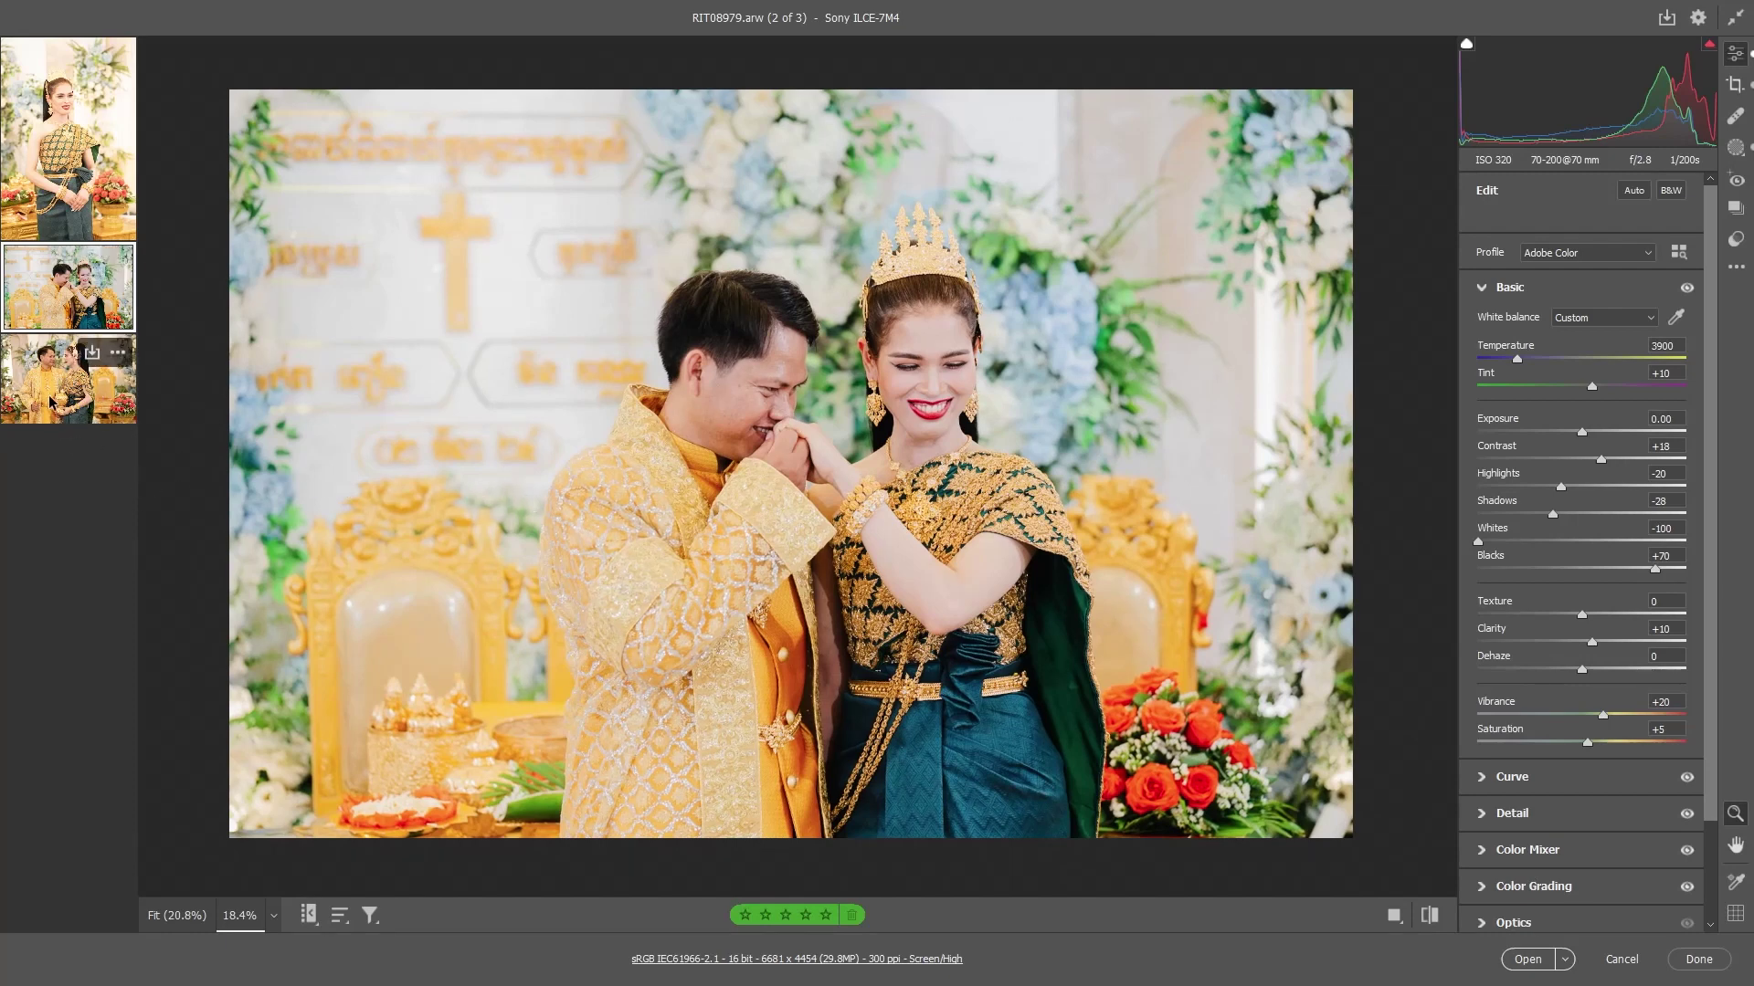
pyautogui.keyDown('ctrl'); pyautogui.click(52, 402); pyautogui.keyUp('ctrl')
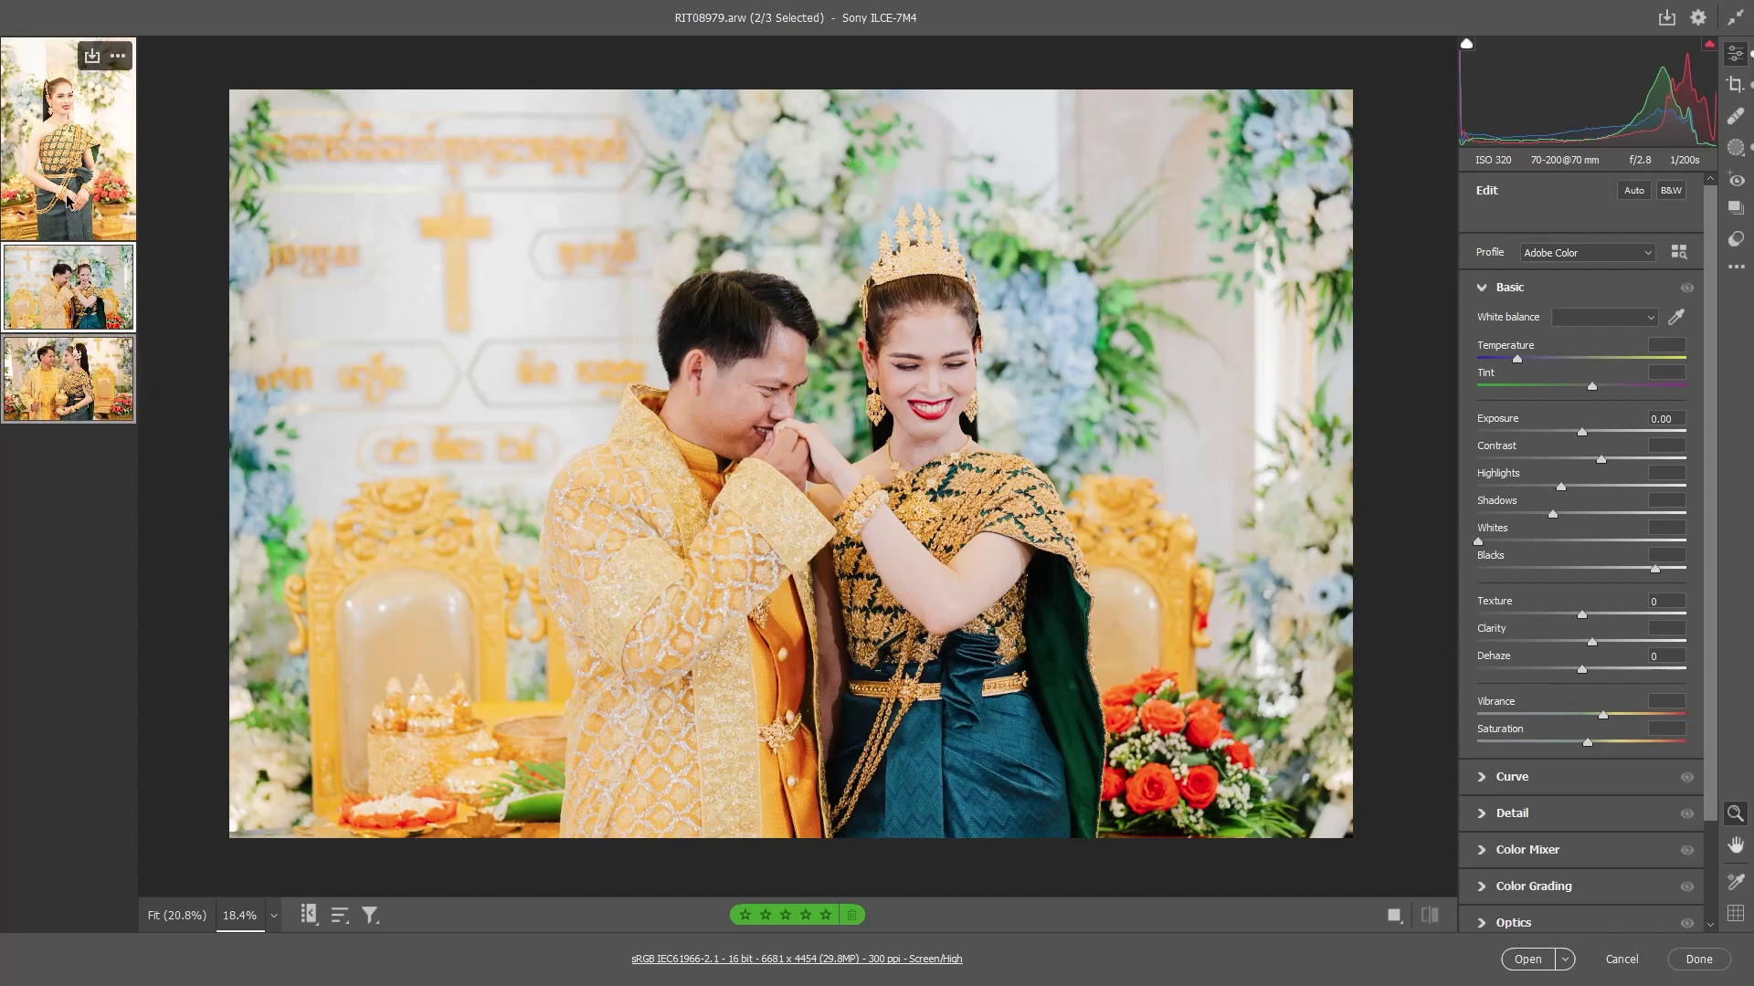
# Sync the couple photo's settings to all three photos and view RIT09119 zoomed out
pyautogui.rightClick(56, 144)
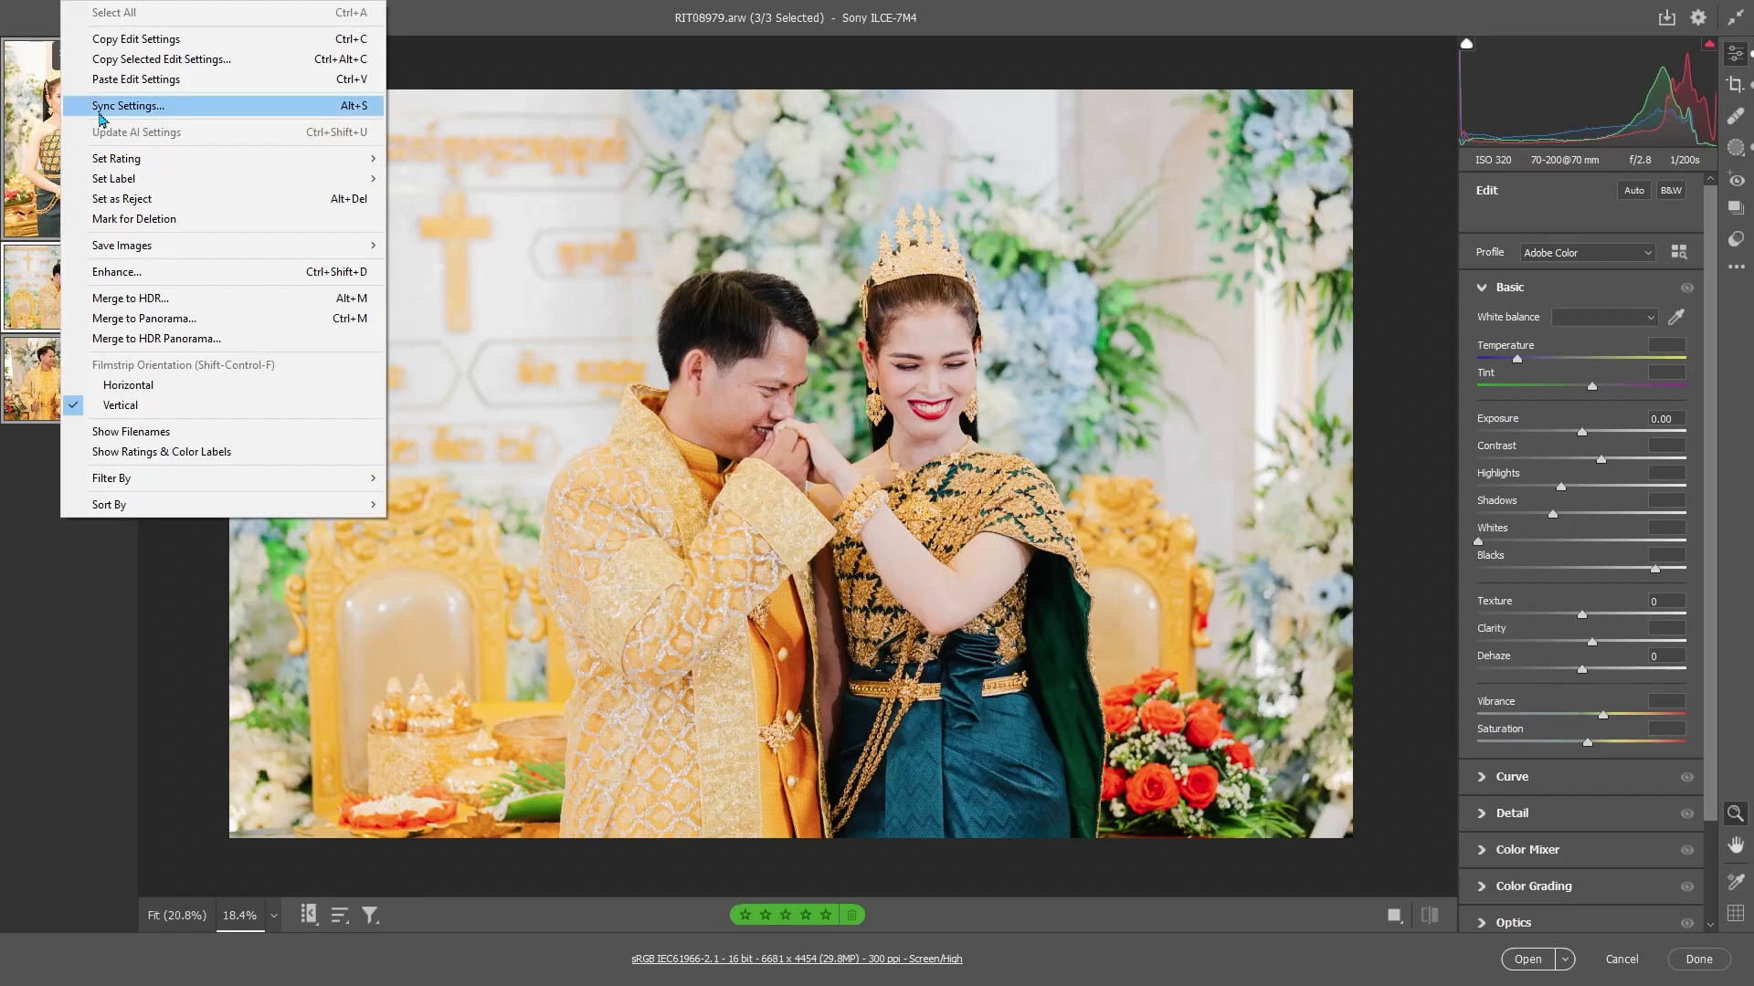
pyautogui.click(179, 113)
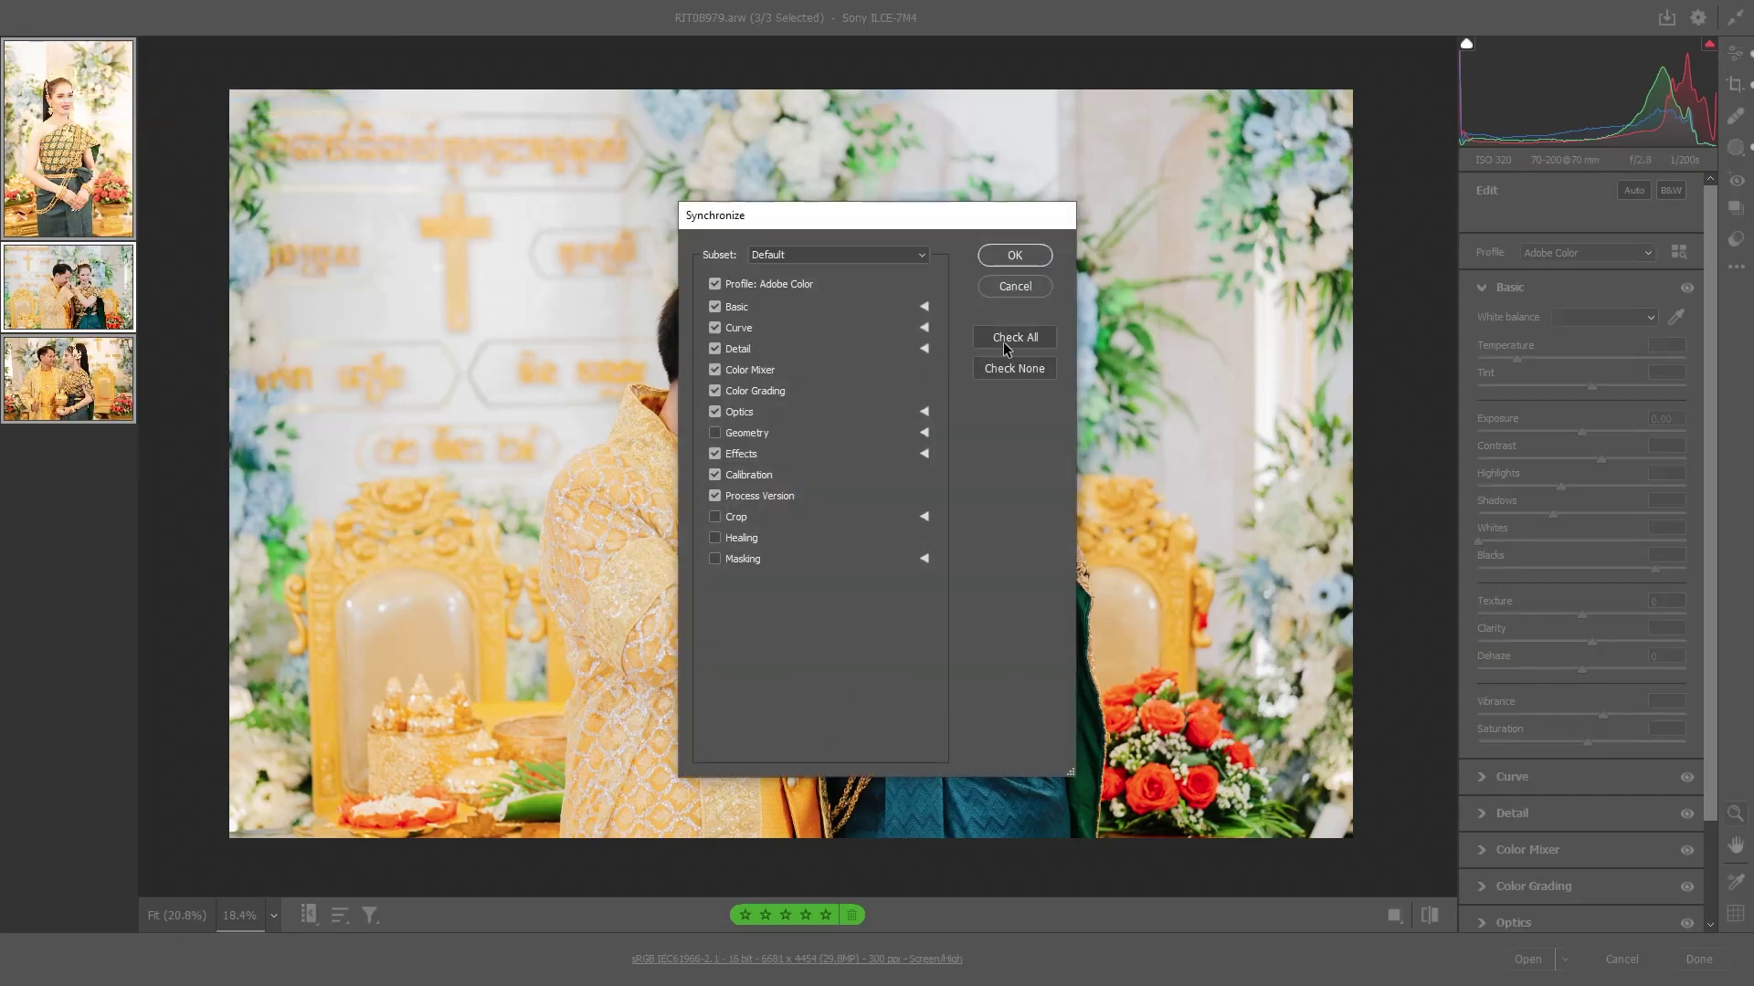
pyautogui.click(1014, 256)
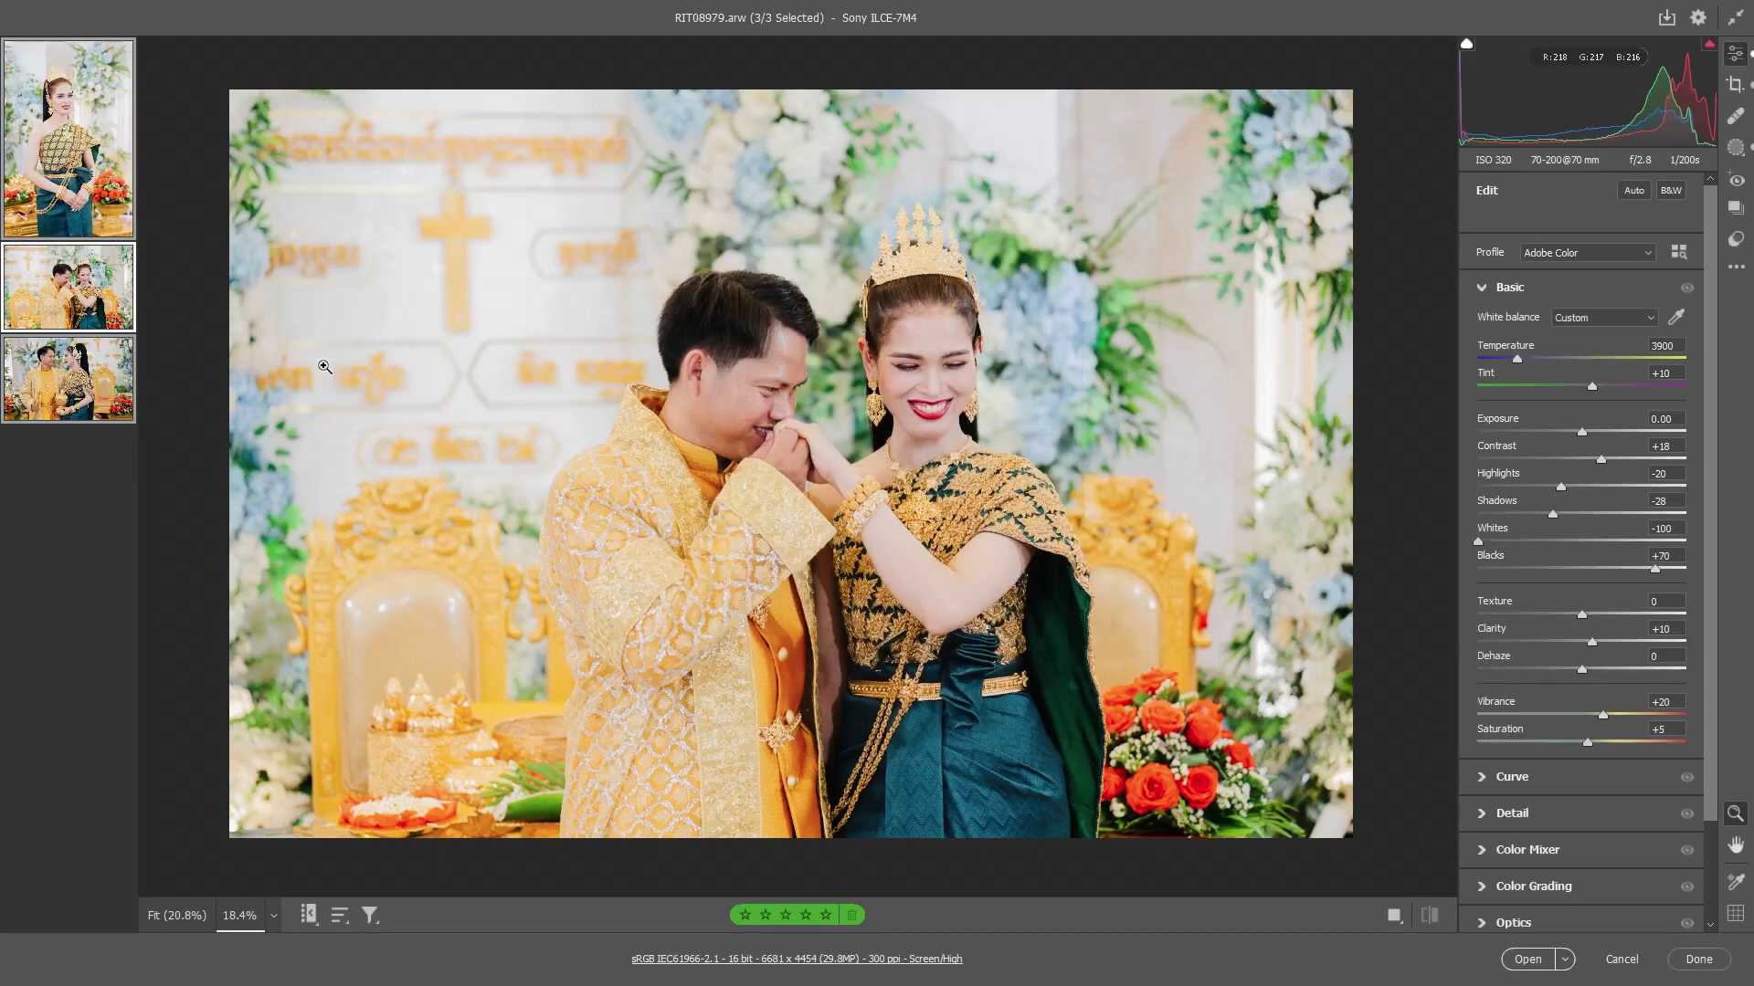
pyautogui.click(89, 388)
pyautogui.moveTo(1051, 231)
pyautogui.mouseDown()
pyautogui.moveTo(1002, 282)
pyautogui.moveTo(990, 352)
pyautogui.mouseUp()
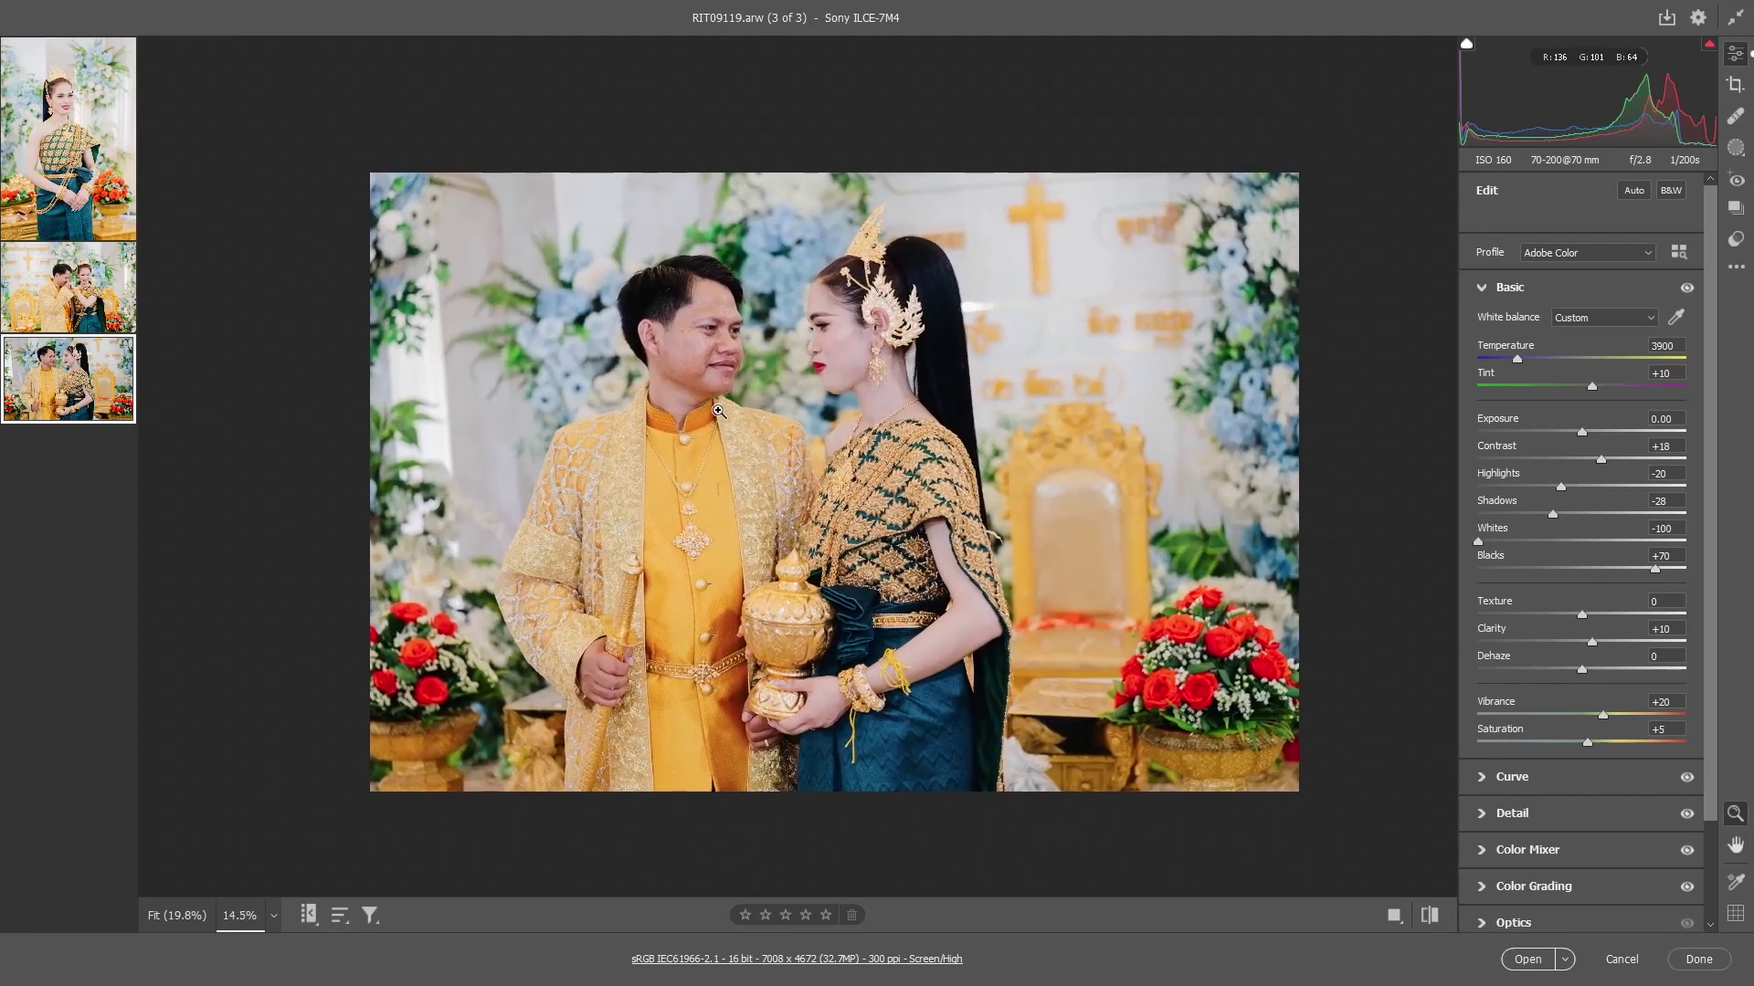
# Frame the bride's head and lift RIT09119's shadows from -28 to -18
pyautogui.moveTo(715, 411); pyautogui.dragTo(730, 411)
pyautogui.press('h')
pyautogui.moveTo(943, 454); pyautogui.dragTo(940, 441)
pyautogui.press('z')
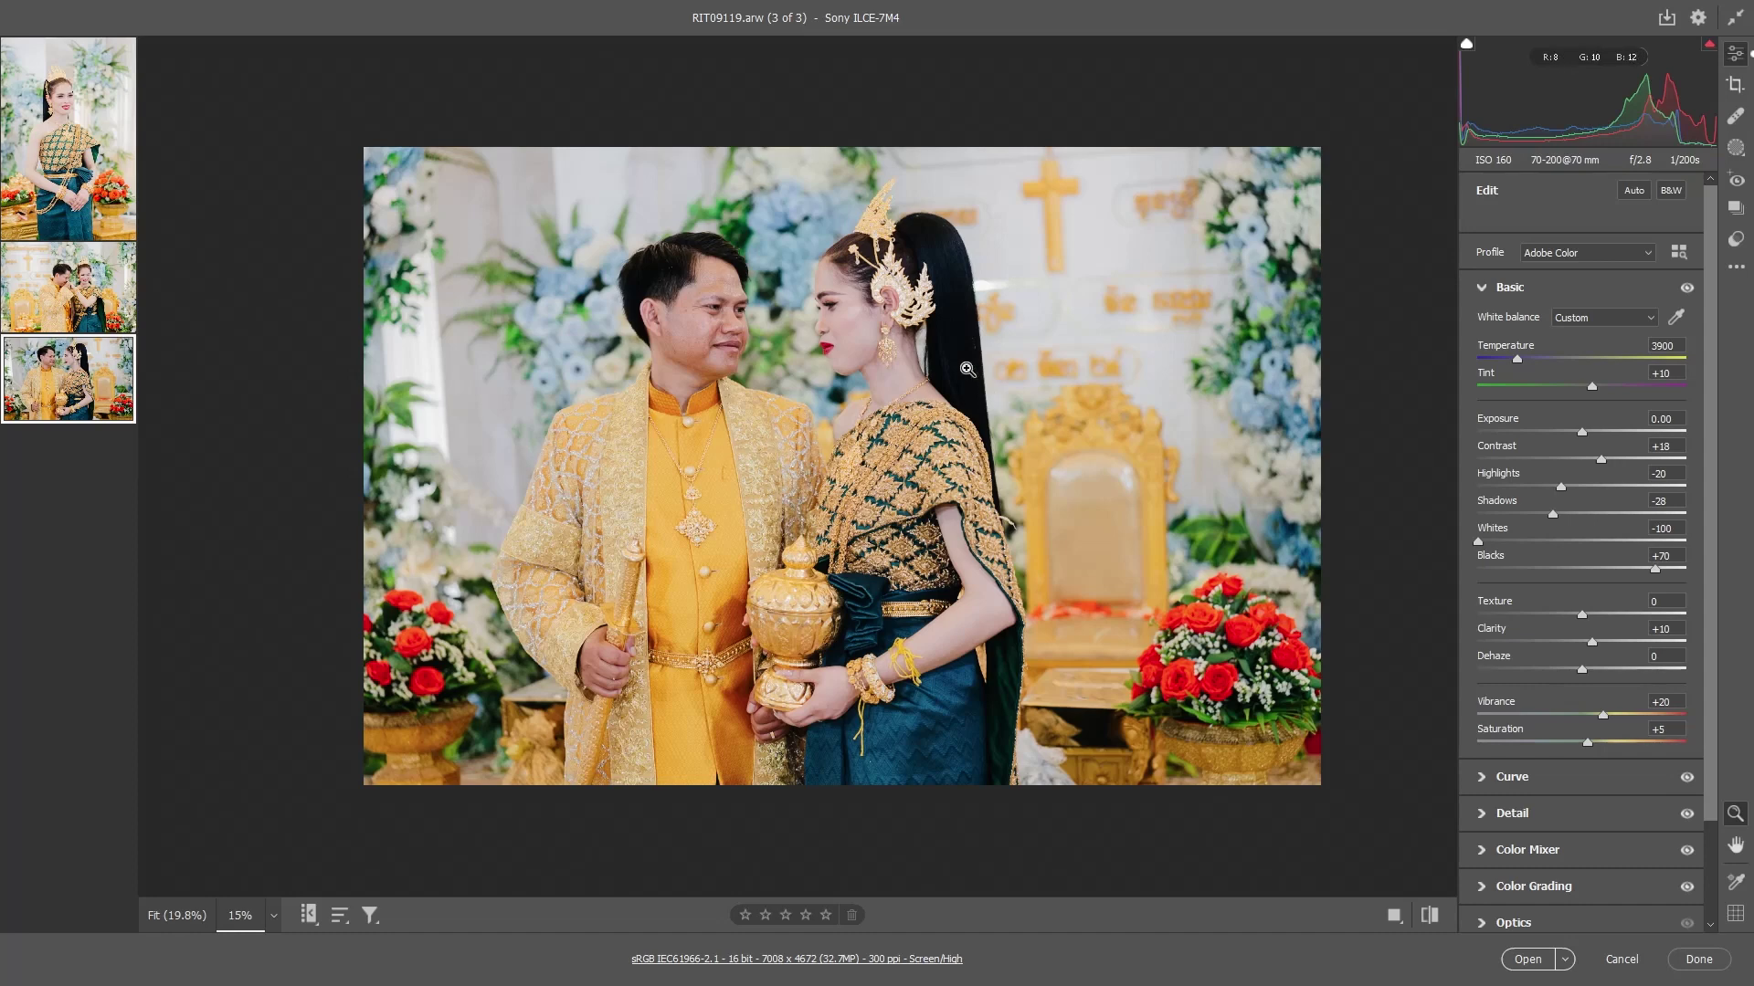
pyautogui.click(944, 348)
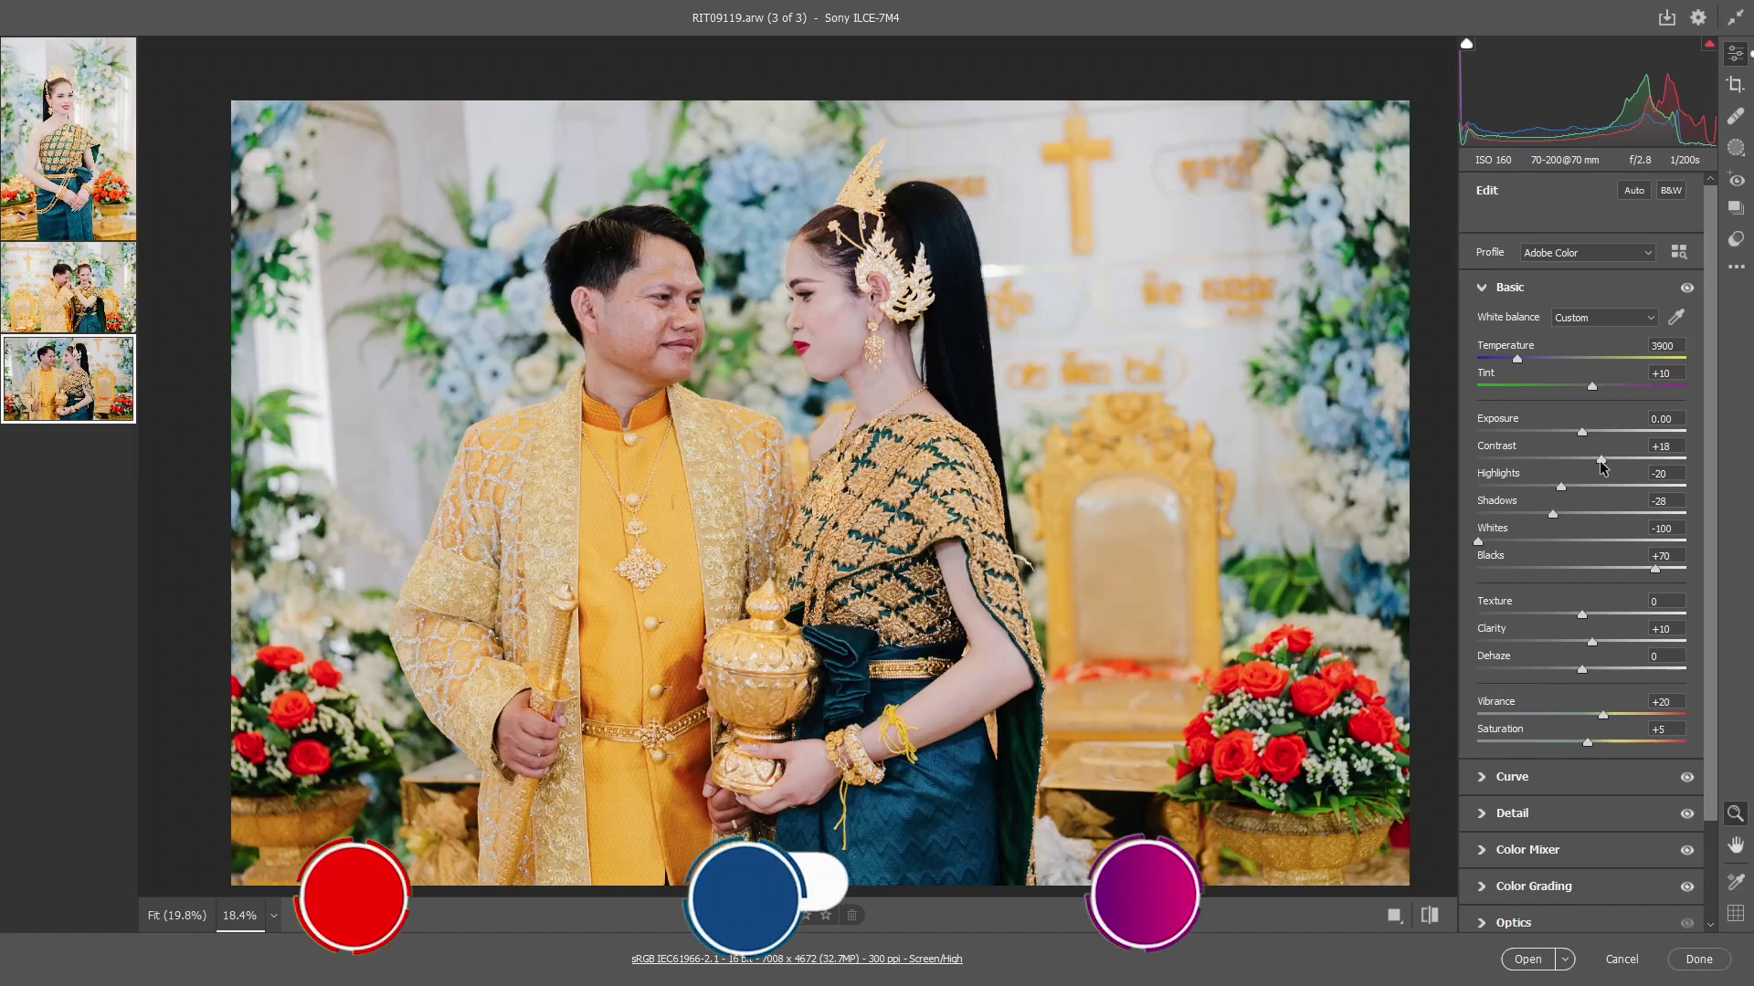
pyautogui.moveTo(1554, 513); pyautogui.dragTo(1564, 512)
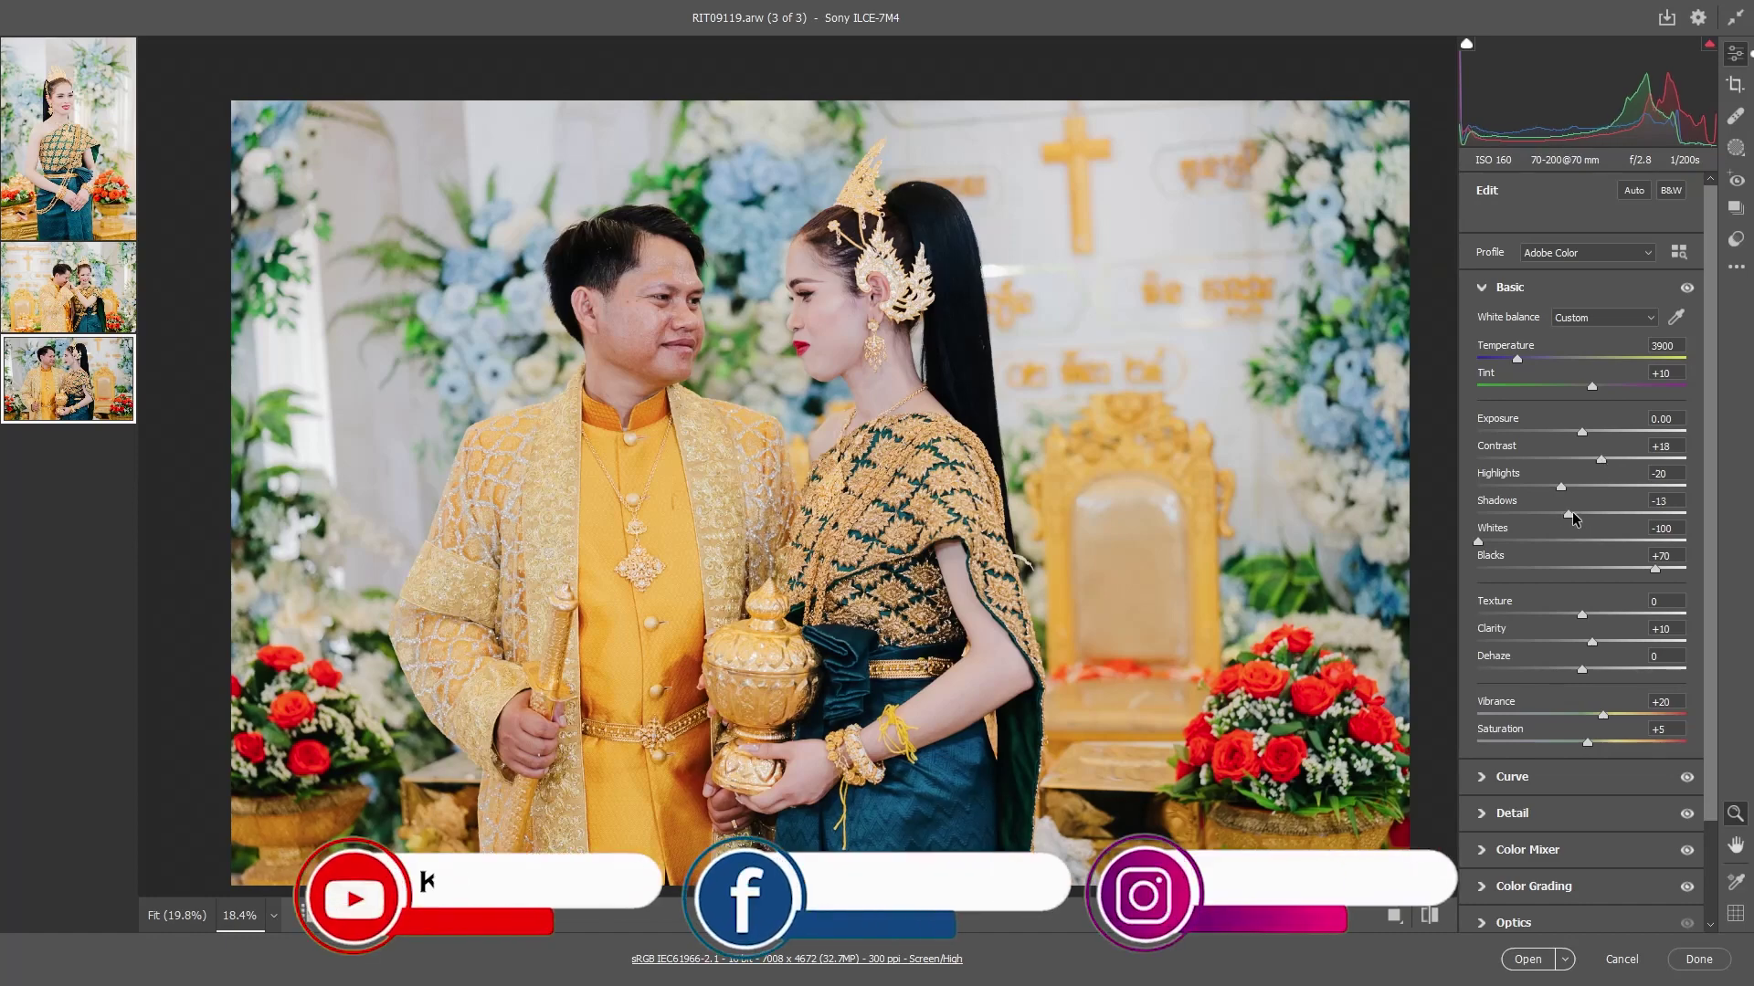
# Warm the temperature to 4000 and start a new mask detecting people
pyautogui.scroll(-3, 1431, 506)
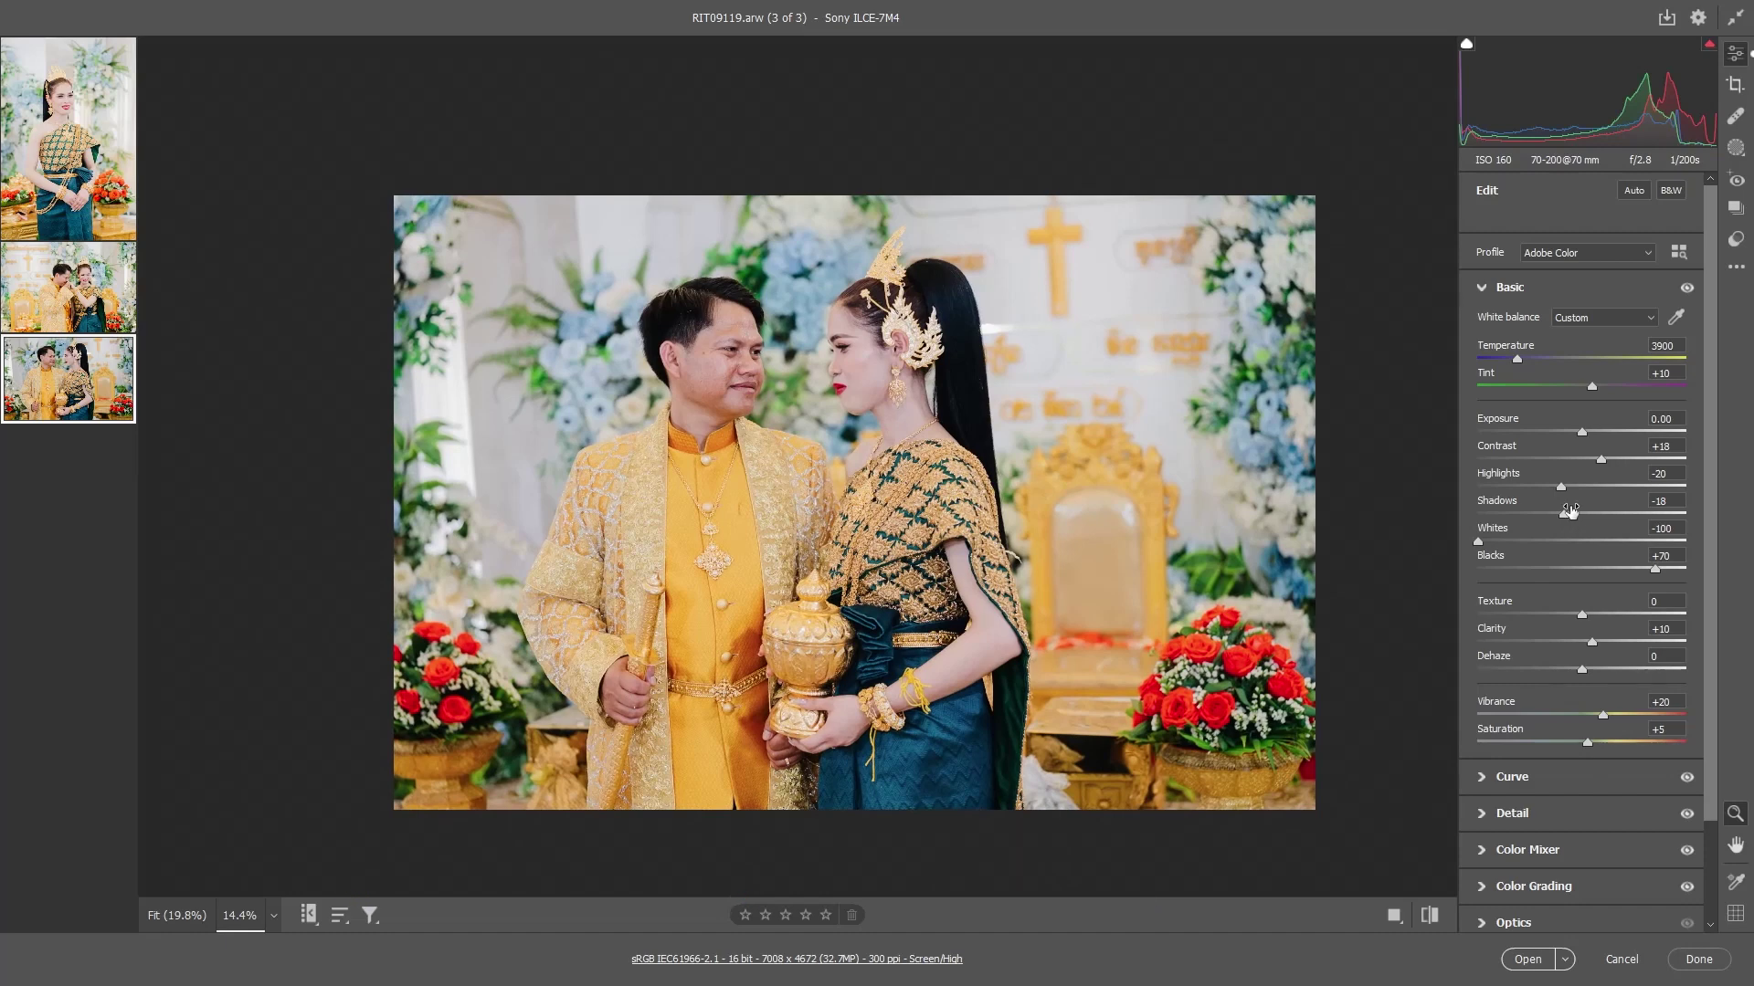
pyautogui.scroll(1, 999, 274)
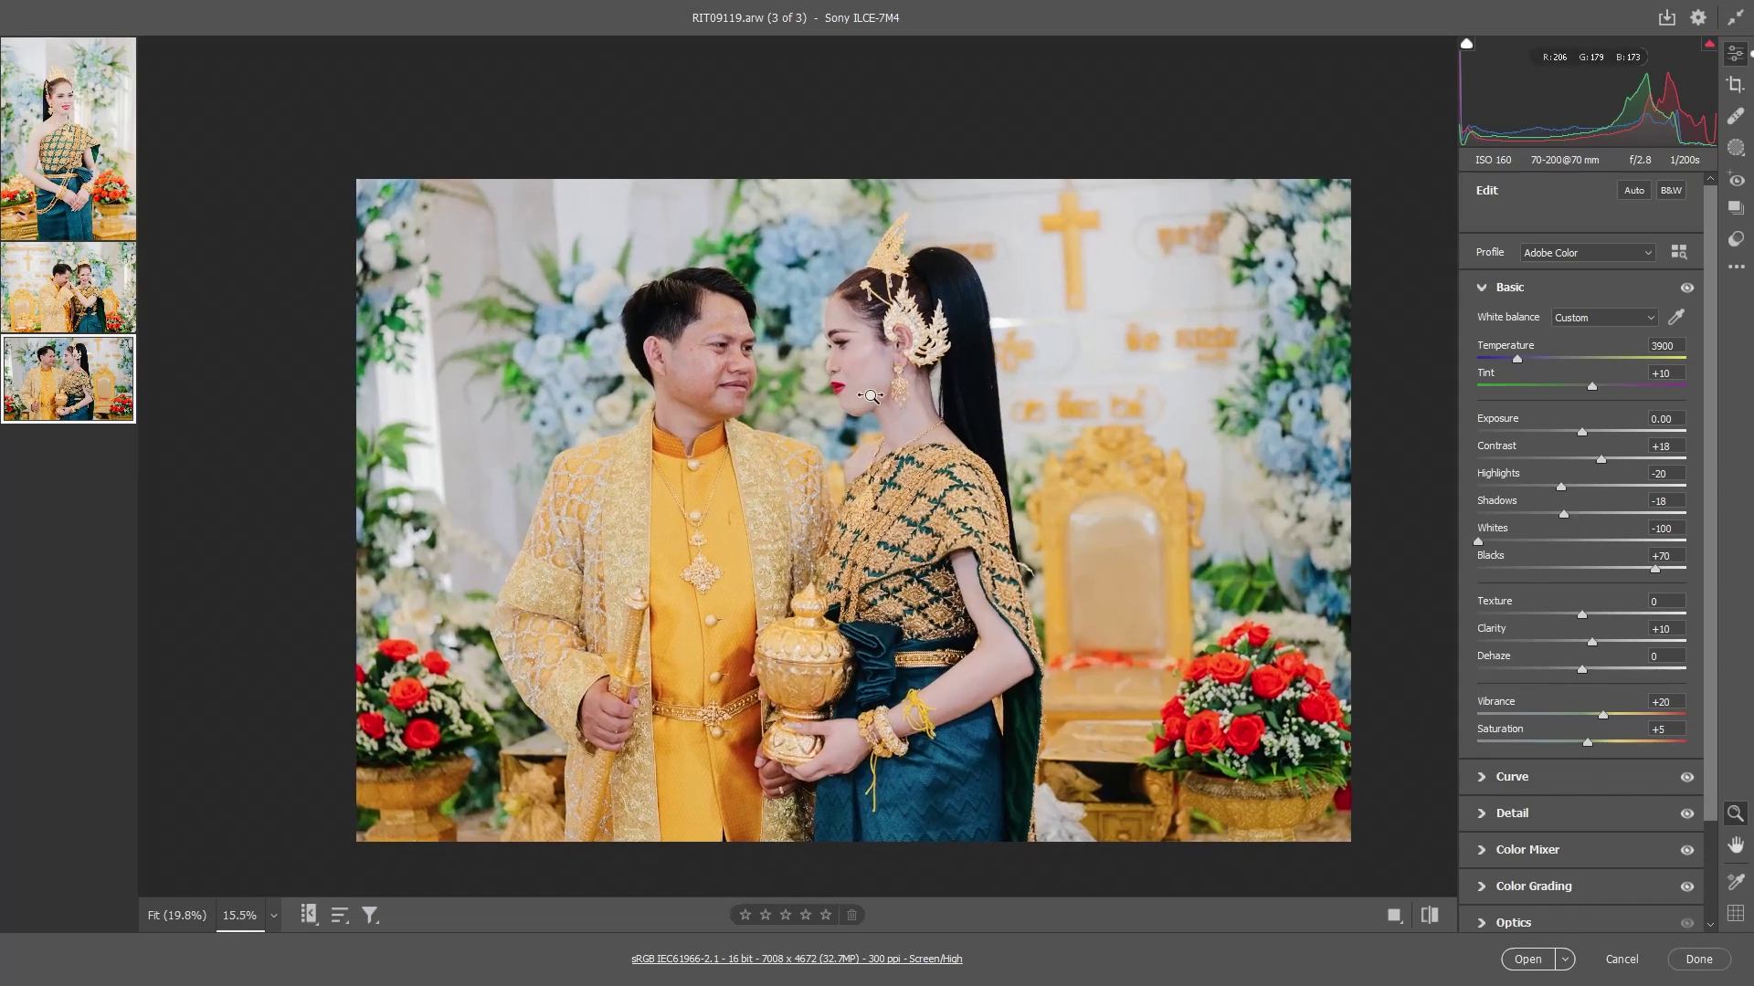
pyautogui.scroll(2, 999, 274)
pyautogui.scroll(2, 999, 274)
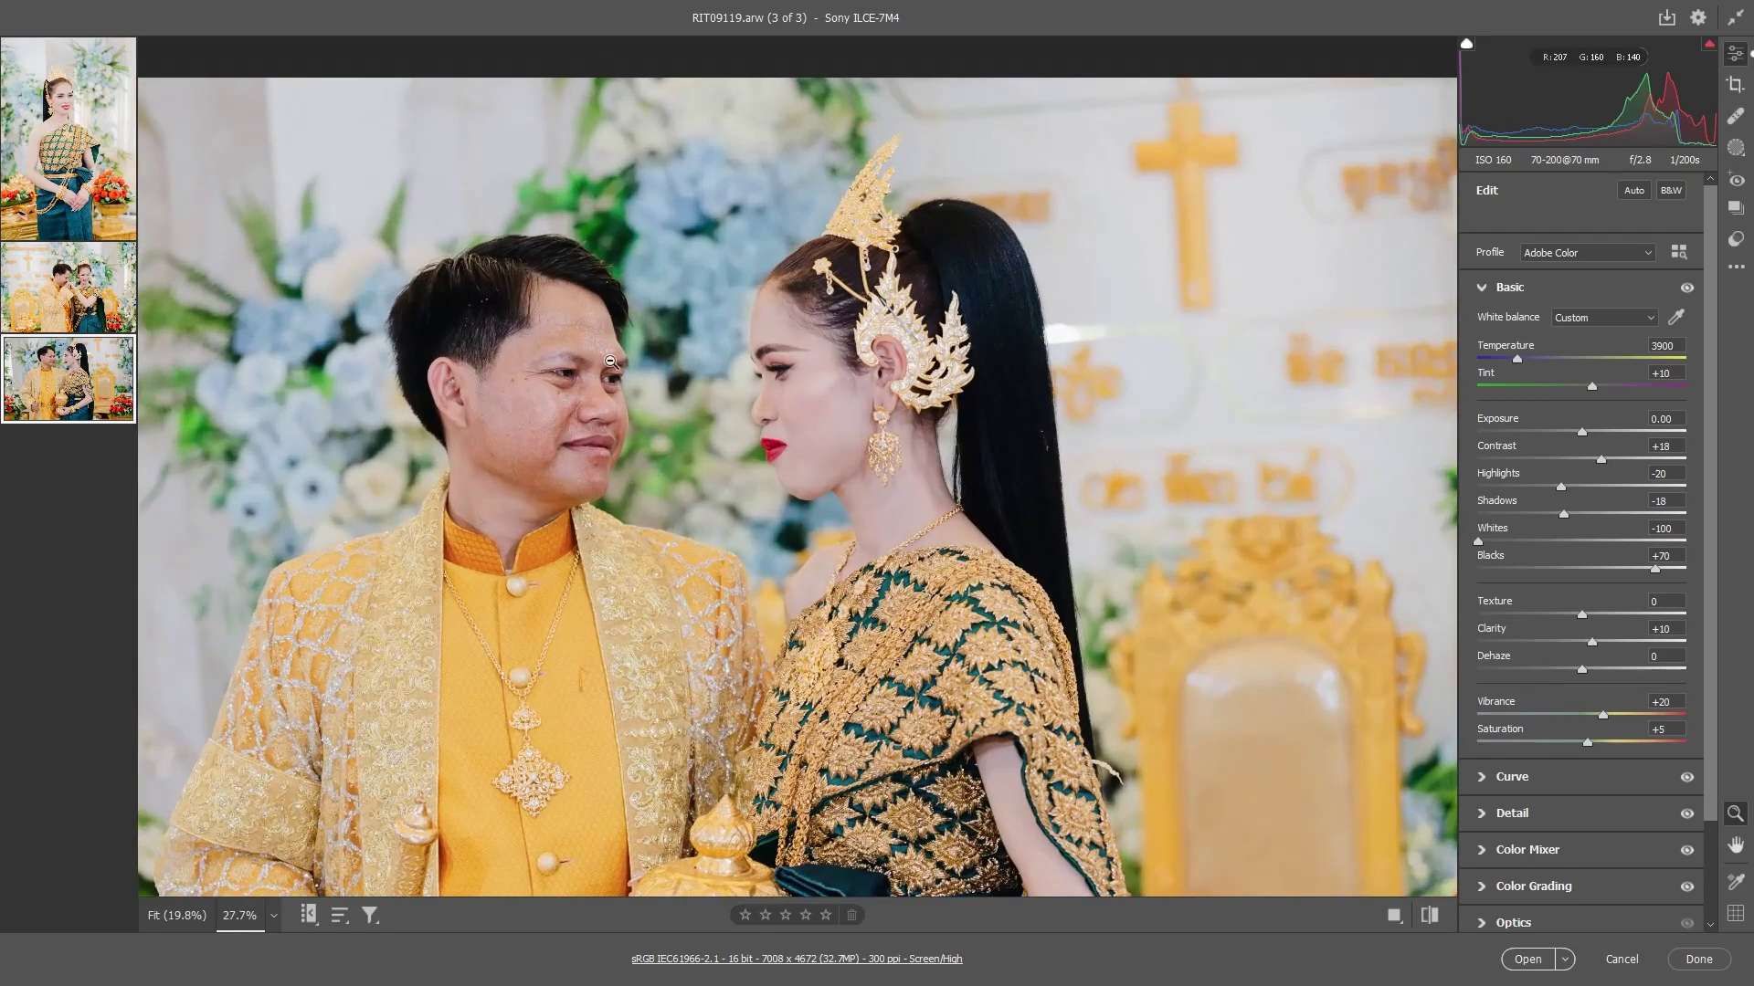
pyautogui.scroll(-2, 1074, 370)
pyautogui.scroll(-1, 1060, 393)
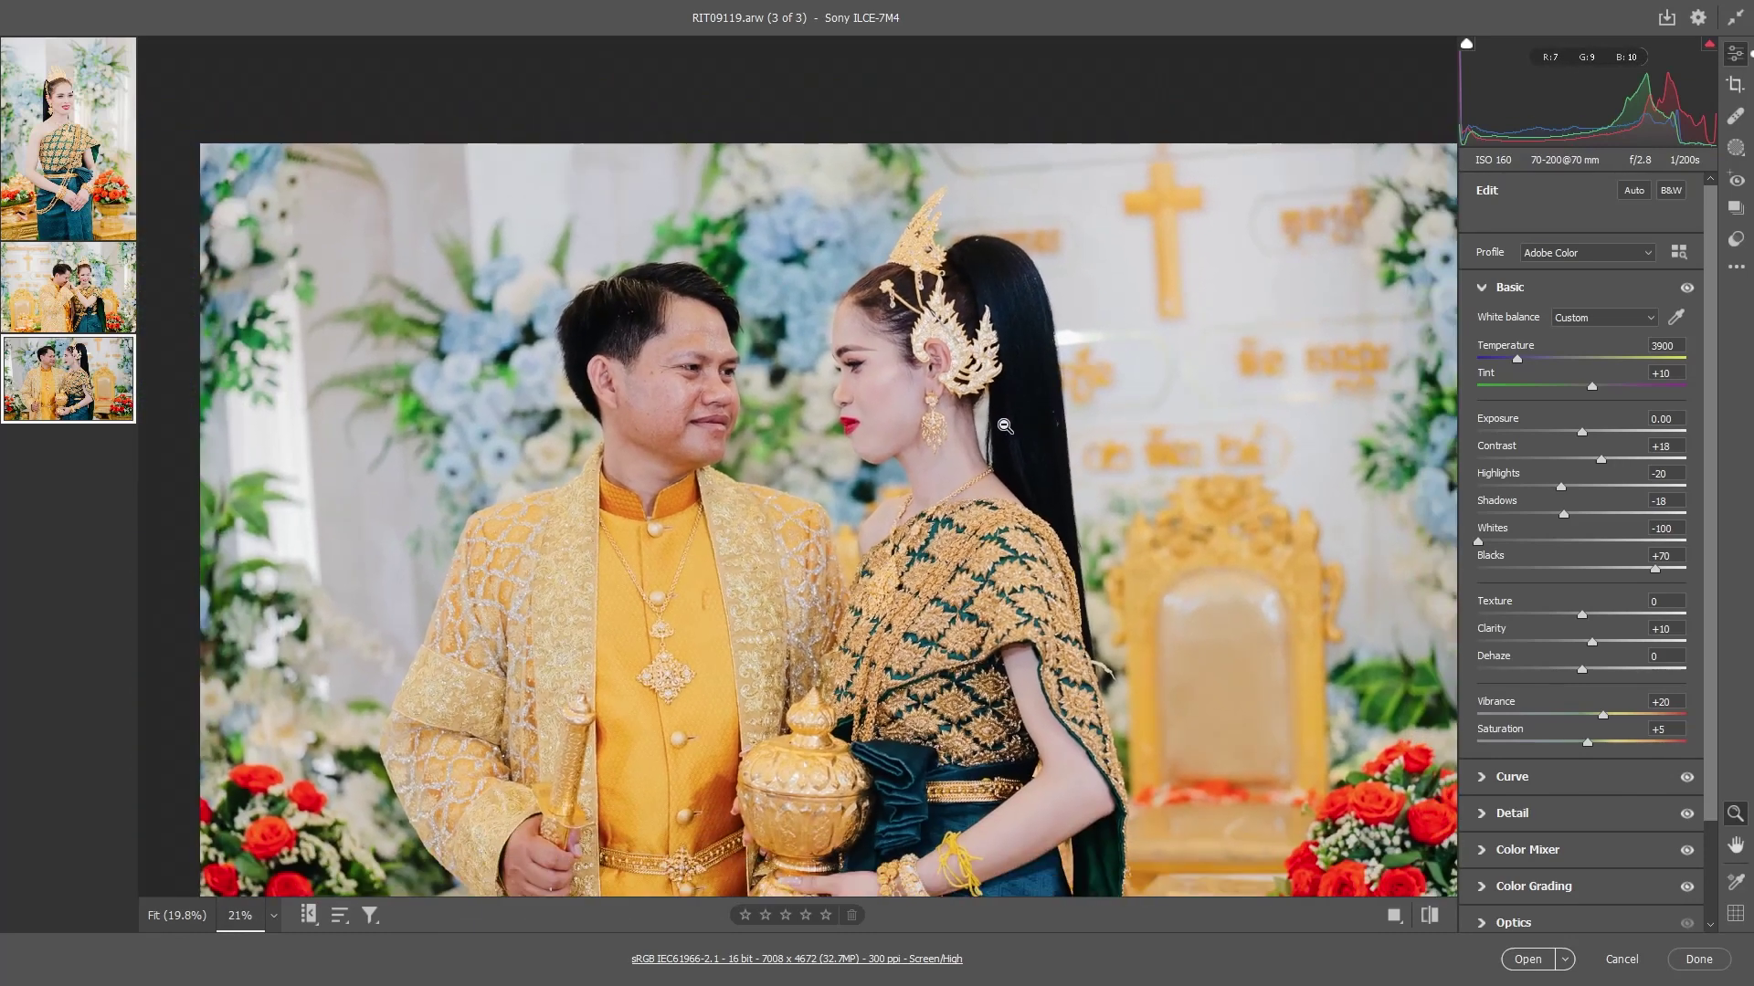
pyautogui.scroll(1, 1019, 425)
pyautogui.scroll(1, 1033, 427)
pyautogui.scroll(1, 1033, 428)
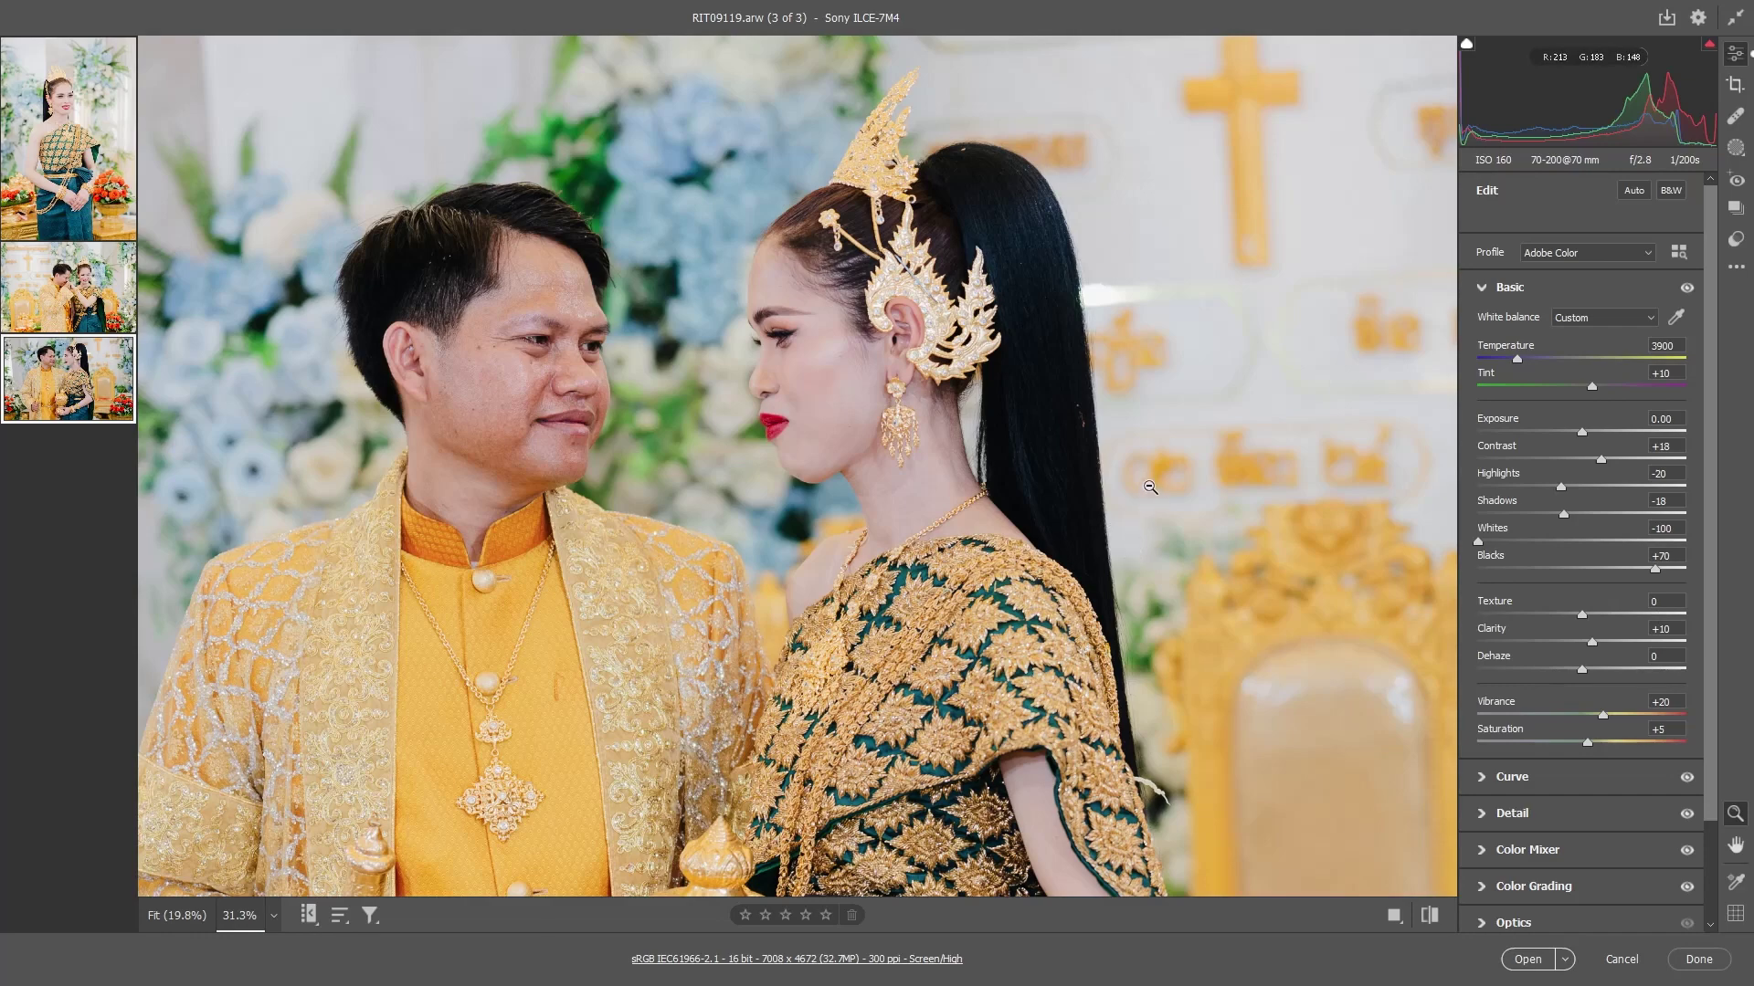
pyautogui.moveTo(1150, 491)
pyautogui.mouseDown()
pyautogui.moveTo(1068, 576)
pyautogui.moveTo(1003, 546)
pyautogui.moveTo(1086, 557)
pyautogui.mouseUp()
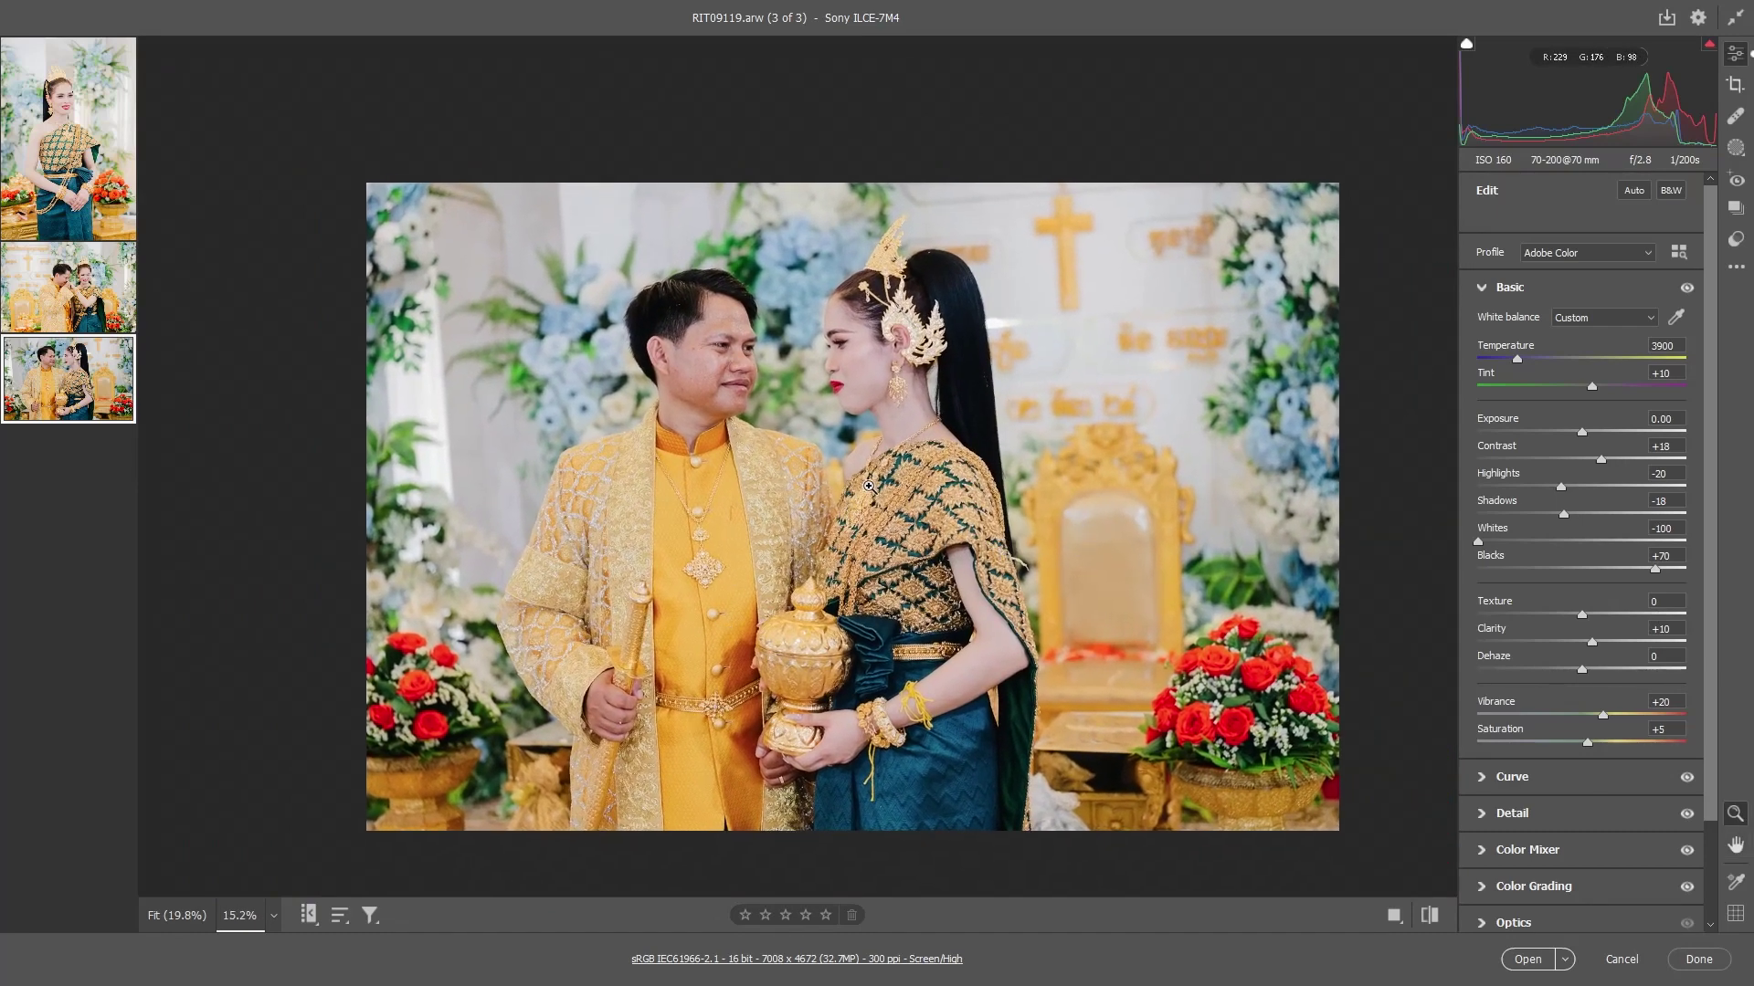
pyautogui.press('h')
pyautogui.press('z')
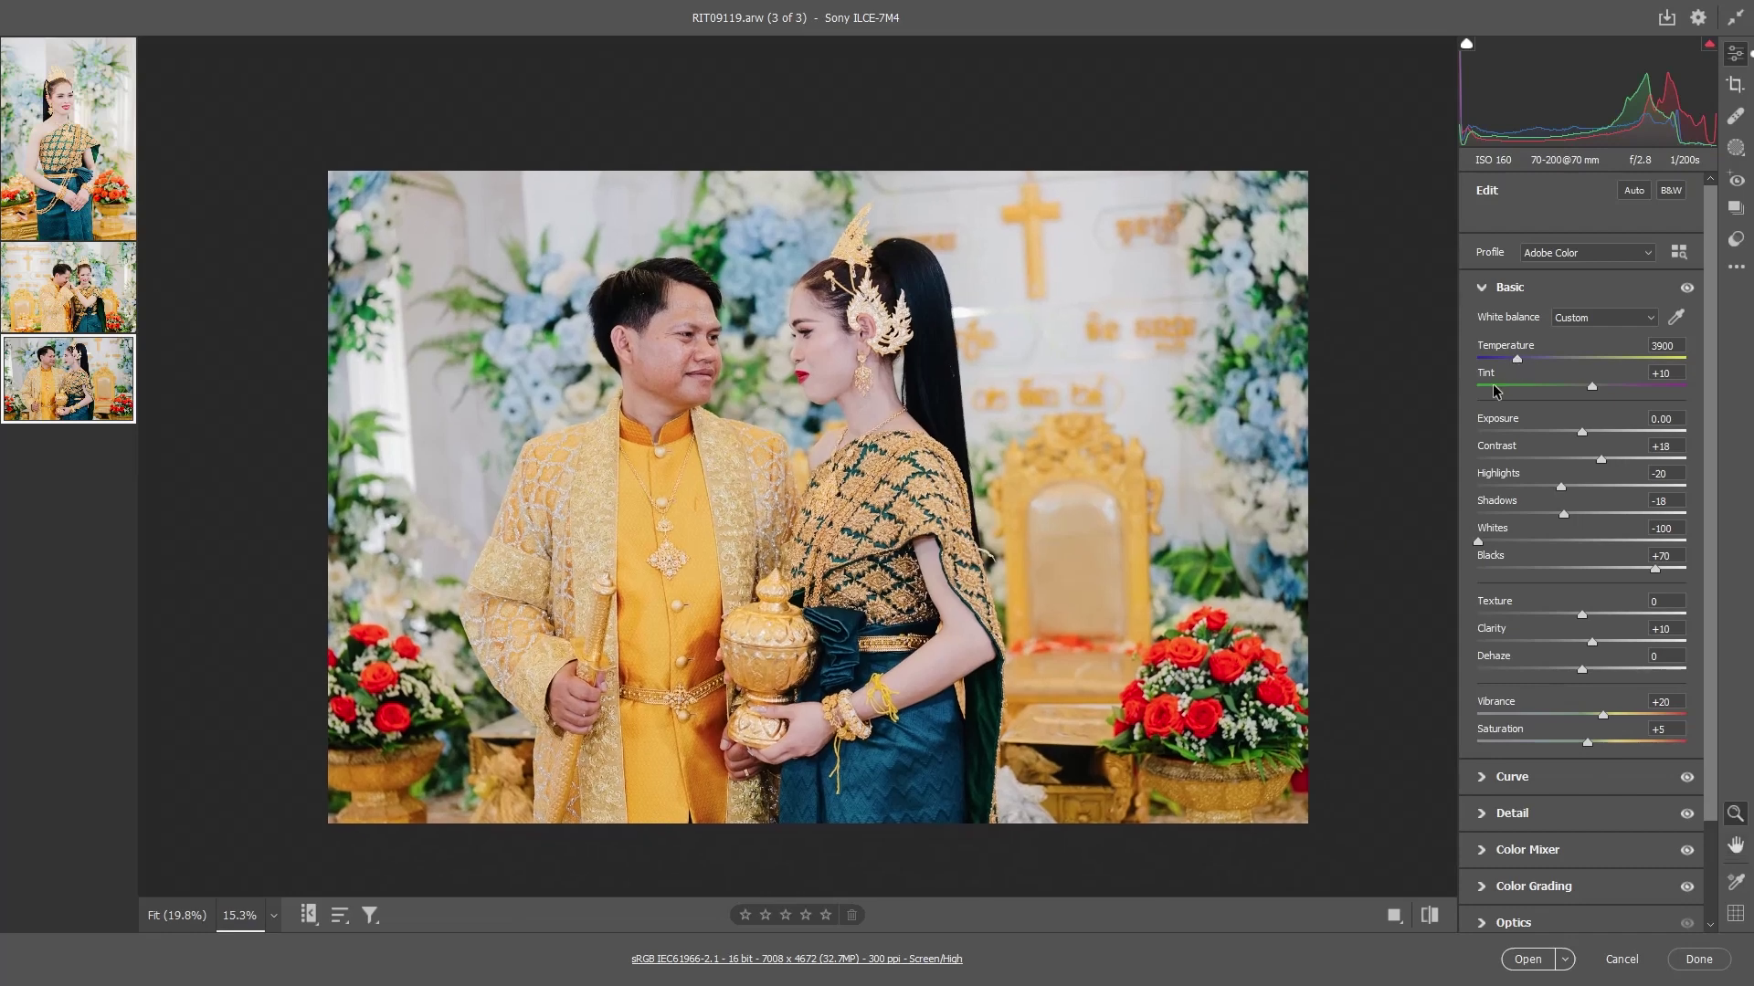
pyautogui.moveTo(1513, 361); pyautogui.dragTo(1517, 361)
pyautogui.click(1736, 147)
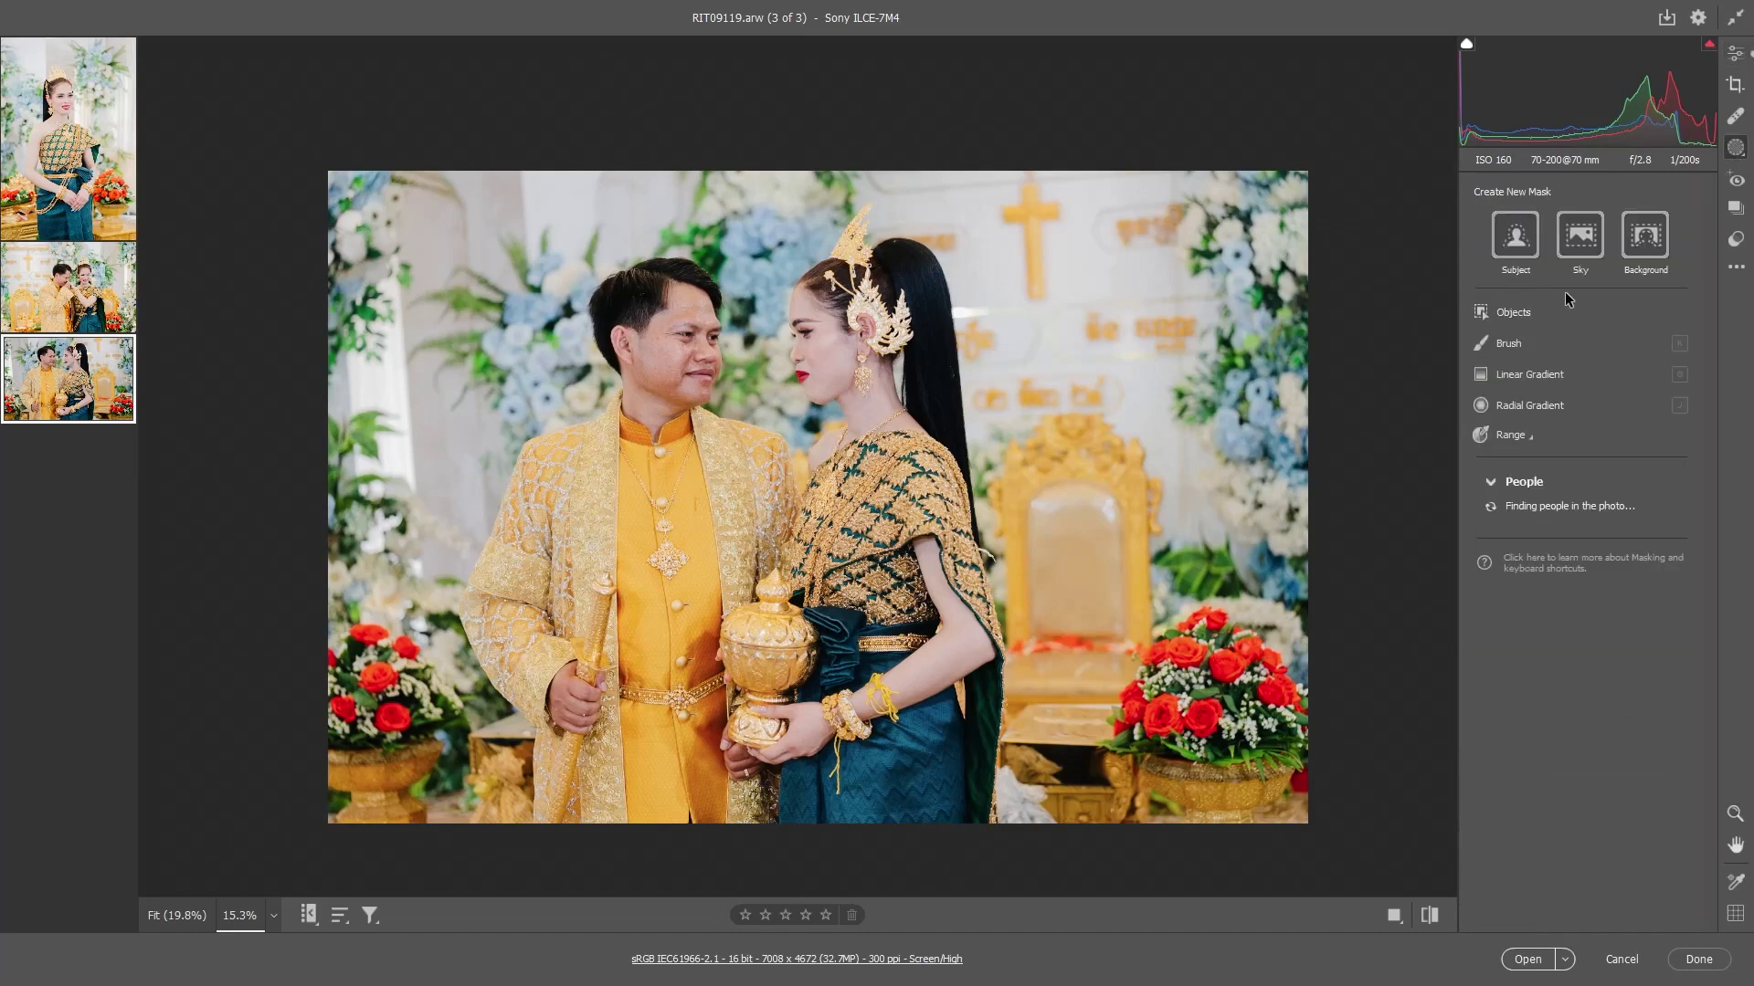
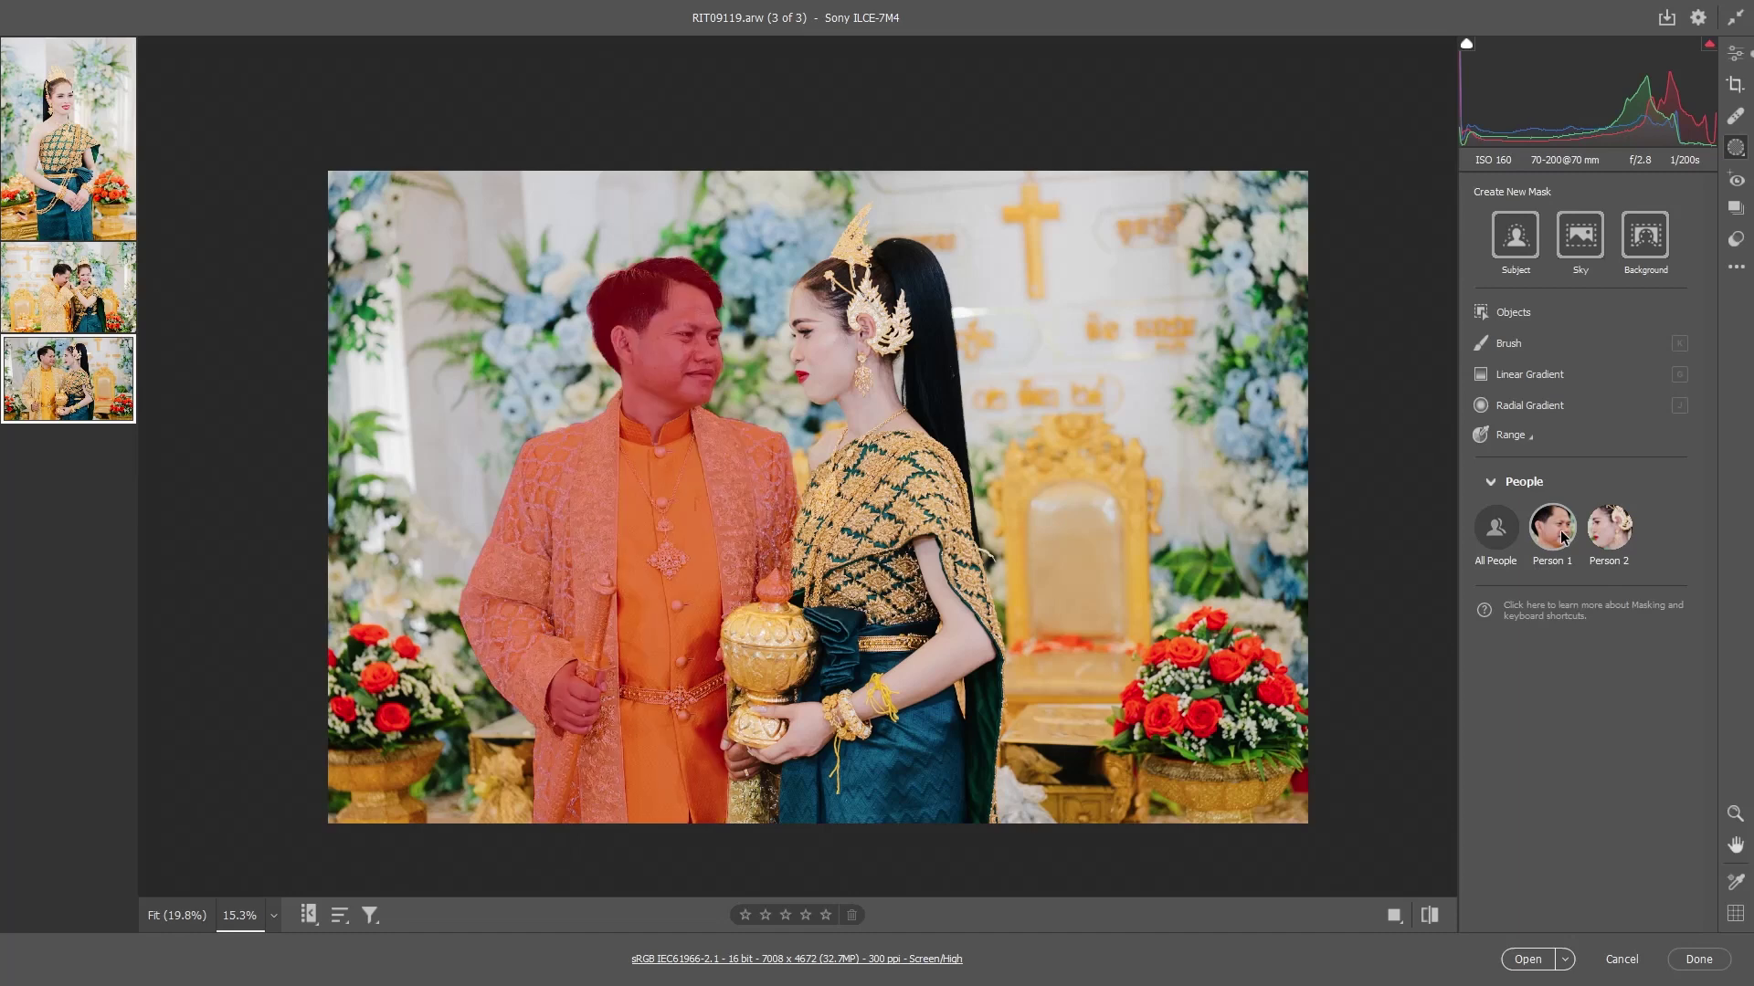
# Create a Facial Skin–only mask for the groom (Person 1)
pyautogui.click(1561, 534)
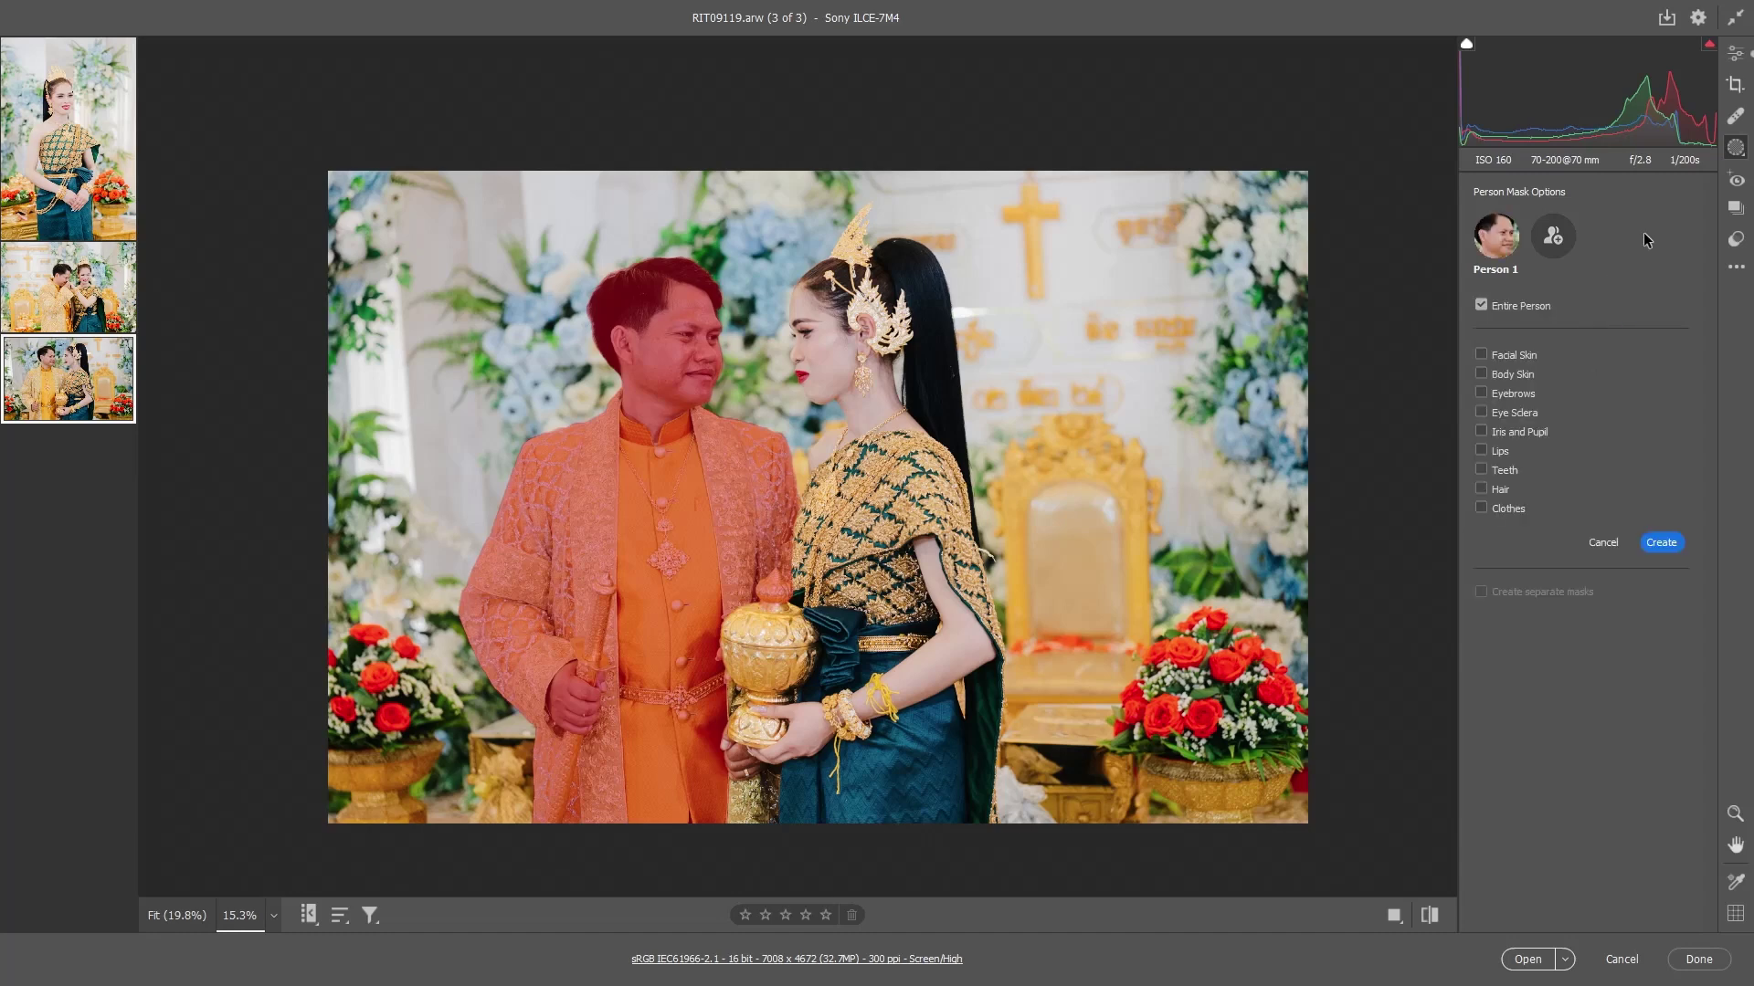
pyautogui.click(1481, 355)
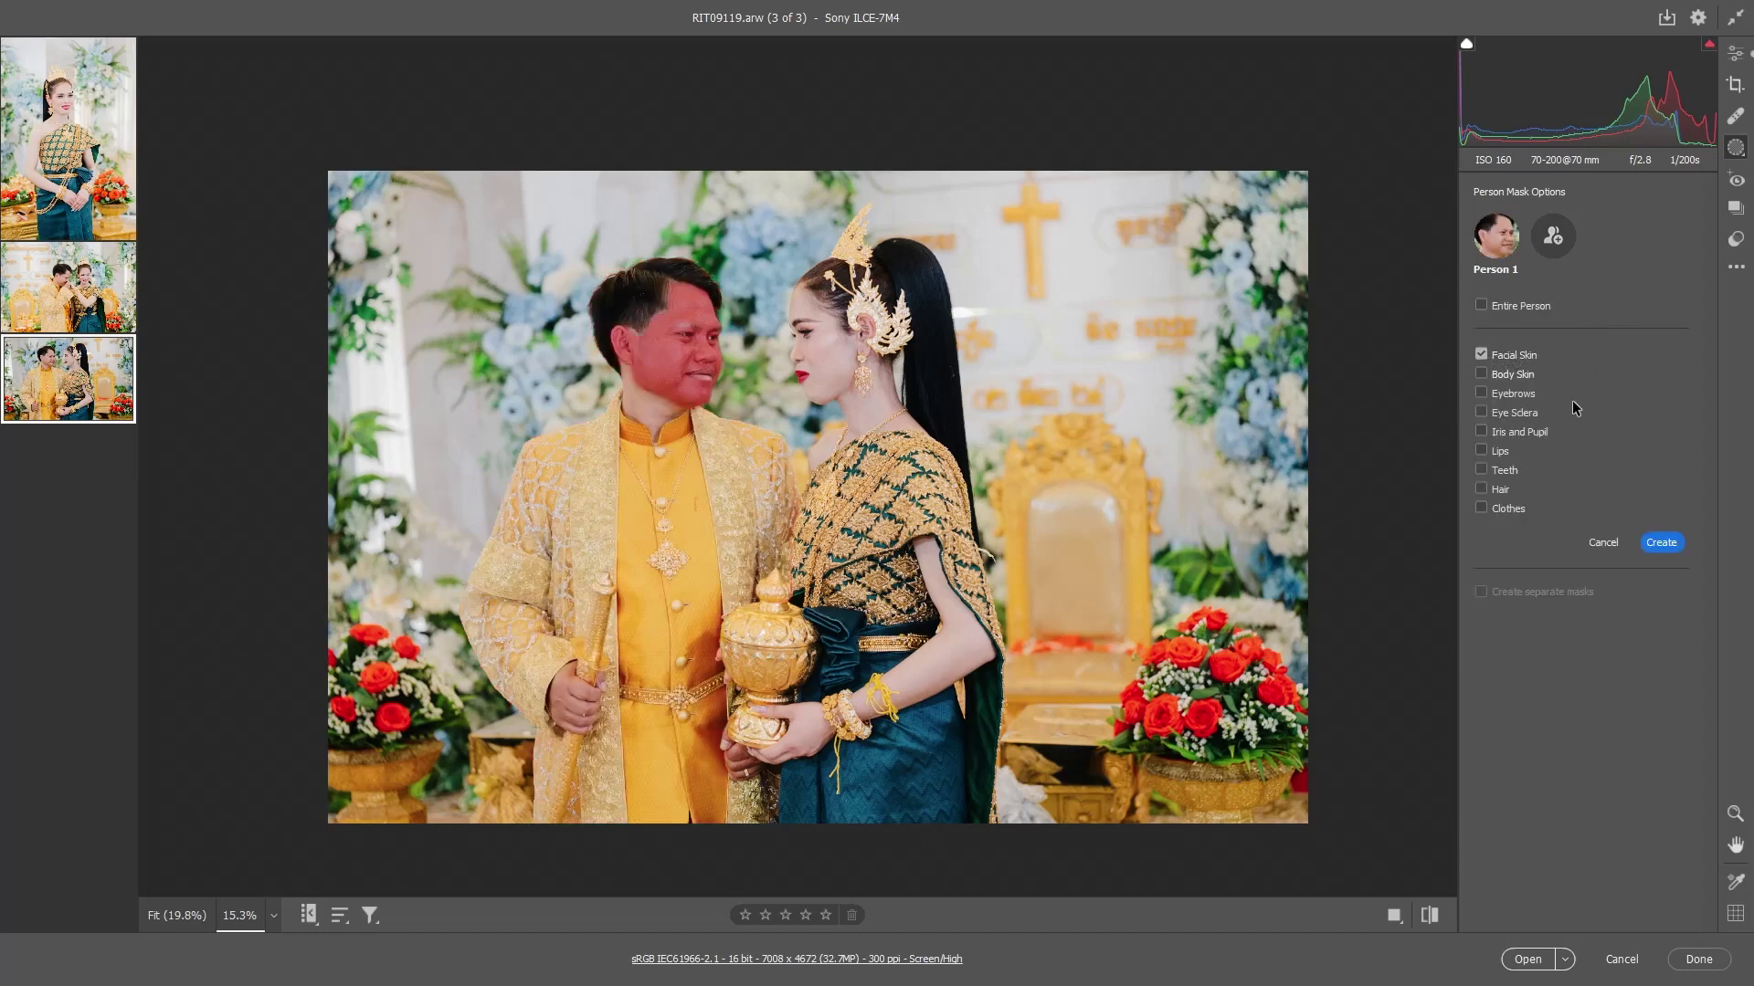
pyautogui.click(1665, 543)
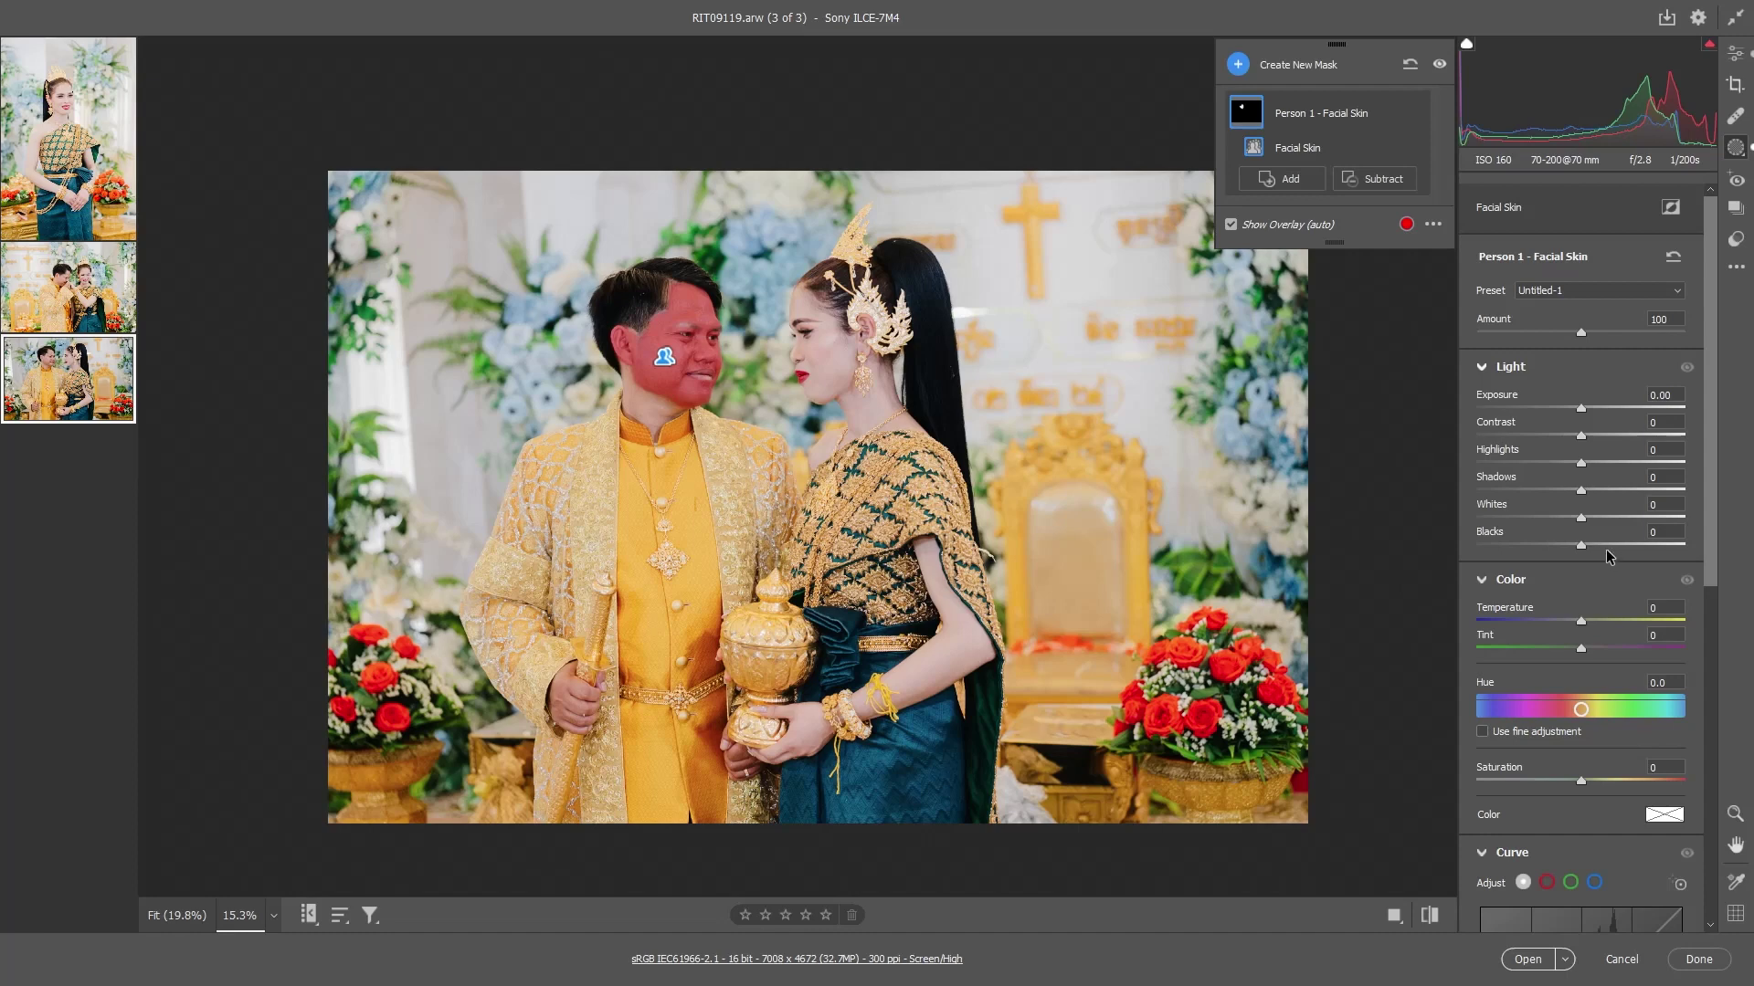
# Set the groom's face mask to Blacks +13 and Contrast -9, then exit masking
pyautogui.moveTo(1582, 546); pyautogui.dragTo(1587, 546)
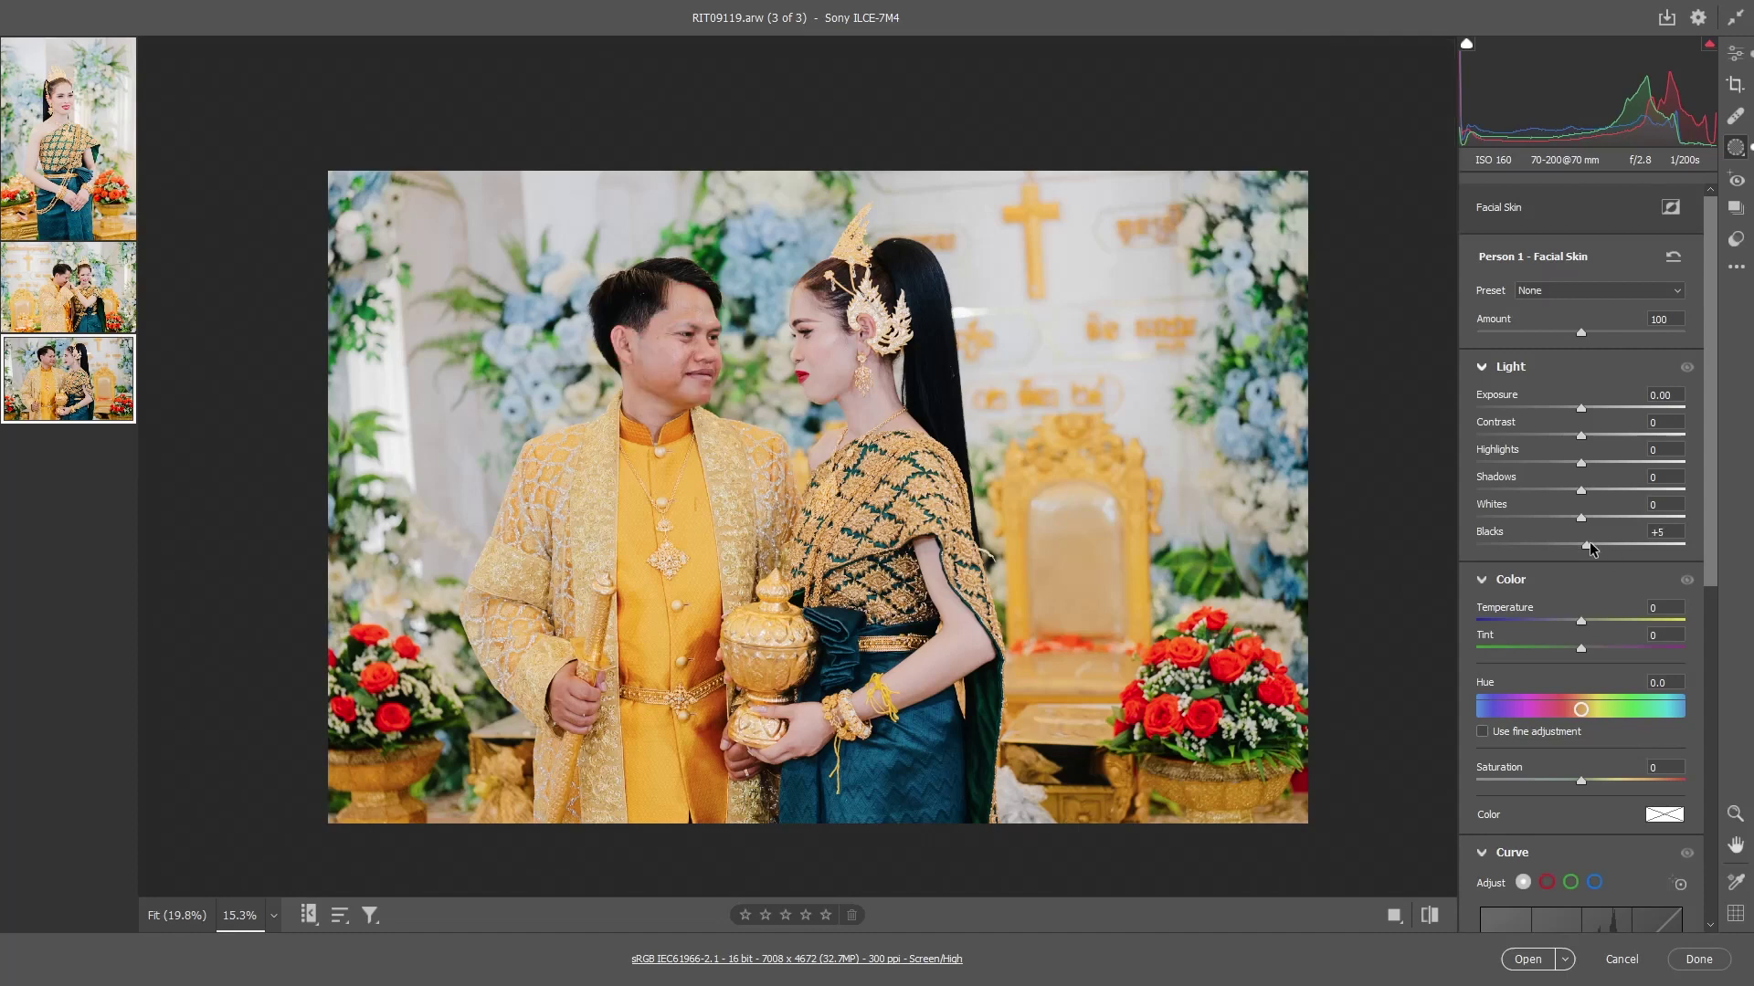
pyautogui.moveTo(1591, 545); pyautogui.dragTo(1595, 545)
pyautogui.moveTo(1581, 435); pyautogui.dragTo(1573, 439)
pyautogui.click(1671, 207)
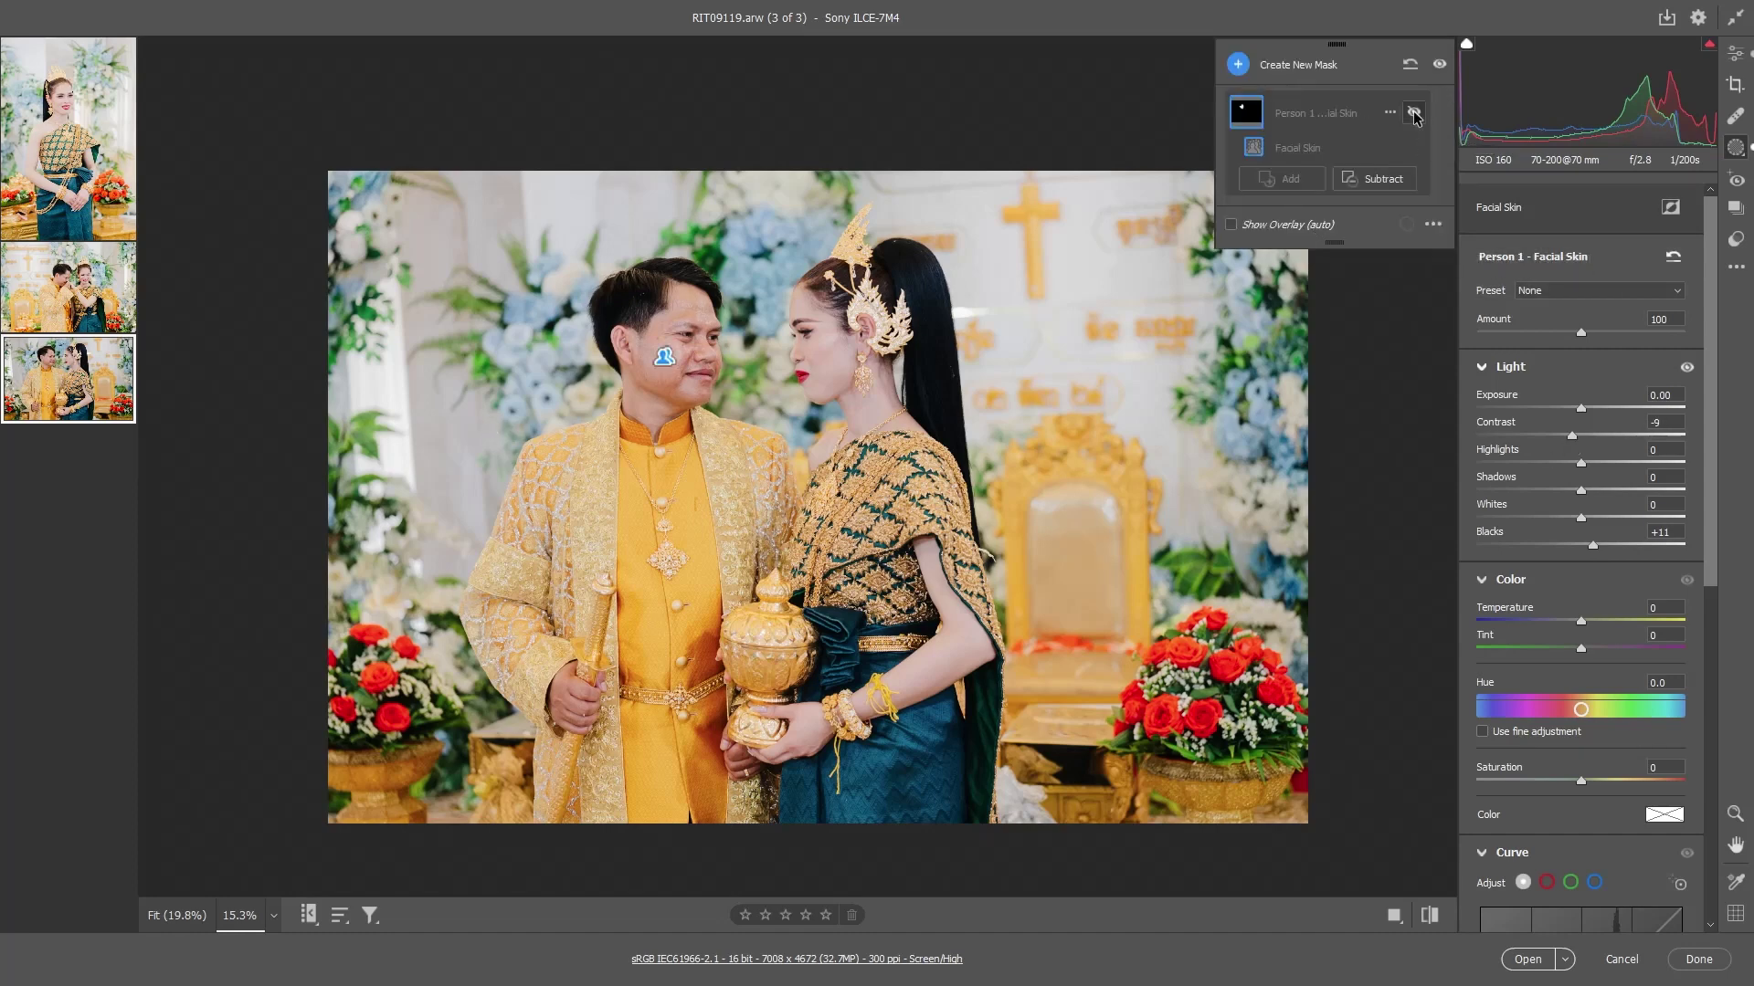
pyautogui.moveTo(1329, 113)
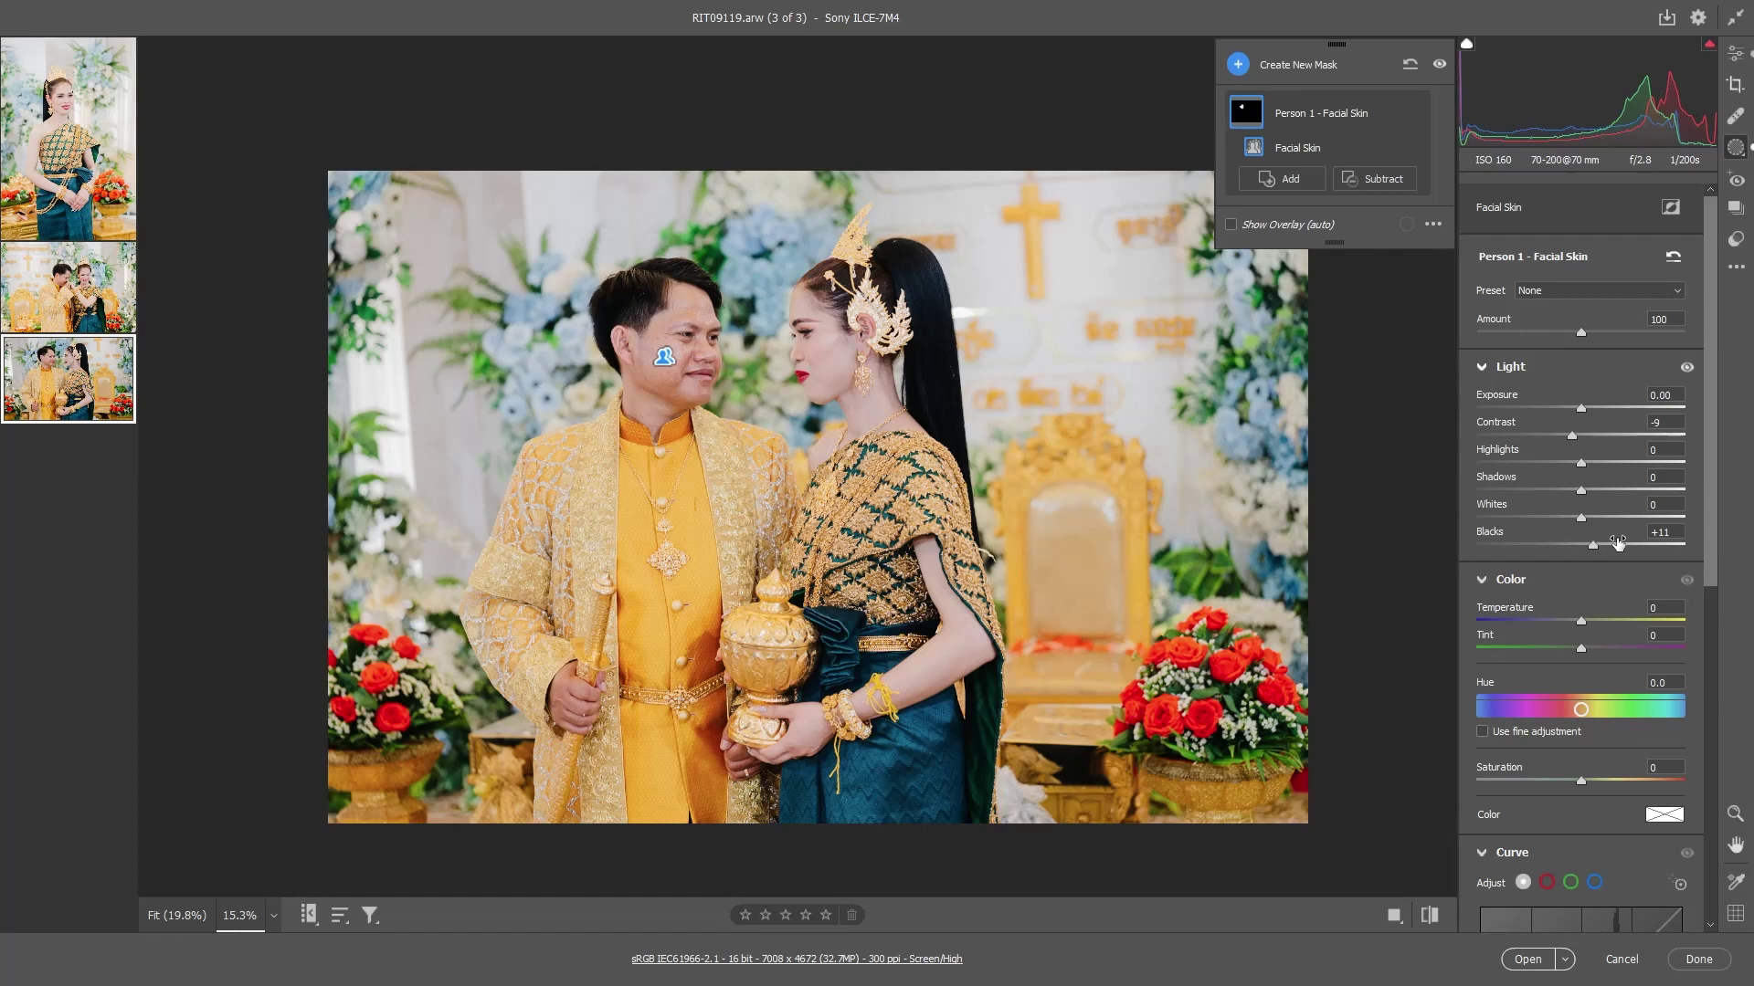
pyautogui.moveTo(1595, 545); pyautogui.dragTo(1596, 544)
pyautogui.click(1735, 54)
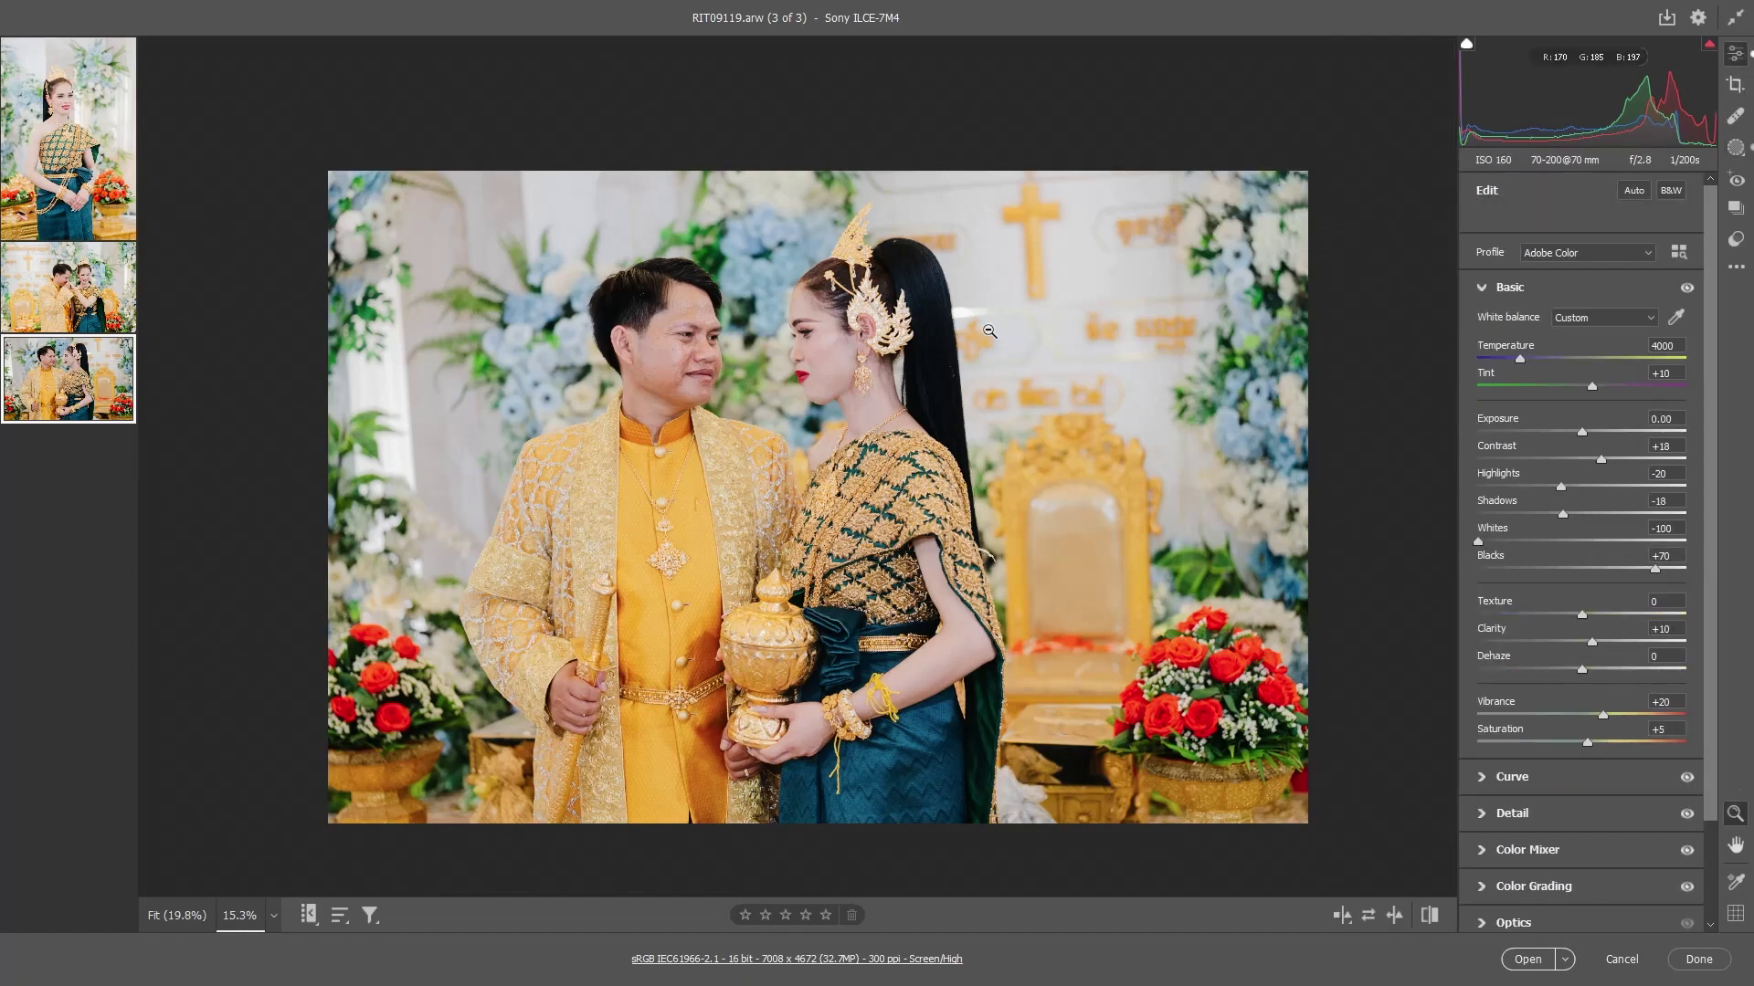
# Show the couple photo in side-by-side Before/After view, then switch to the woman's solo portrait
pyautogui.press('q')
pyautogui.scroll(-3, 1188, 393)
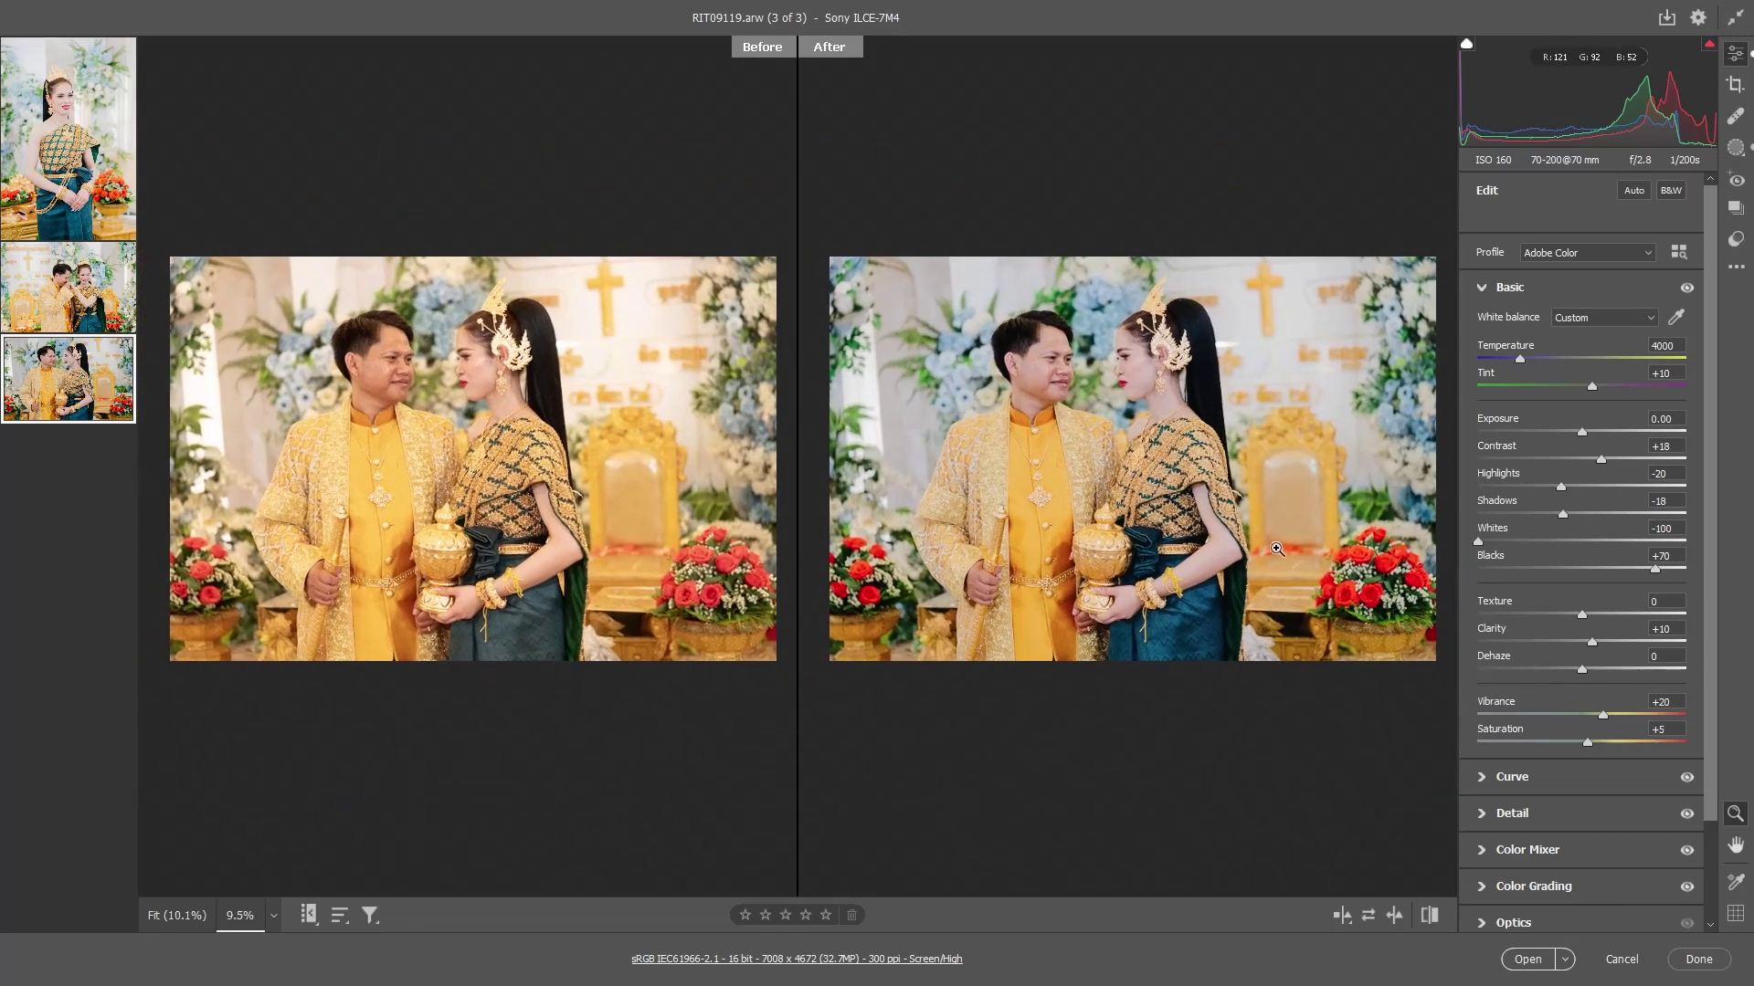
pyautogui.scroll(1, 1128, 488)
pyautogui.scroll(3, 1130, 475)
pyautogui.scroll(-3, 1135, 438)
pyautogui.scroll(1, 1230, 408)
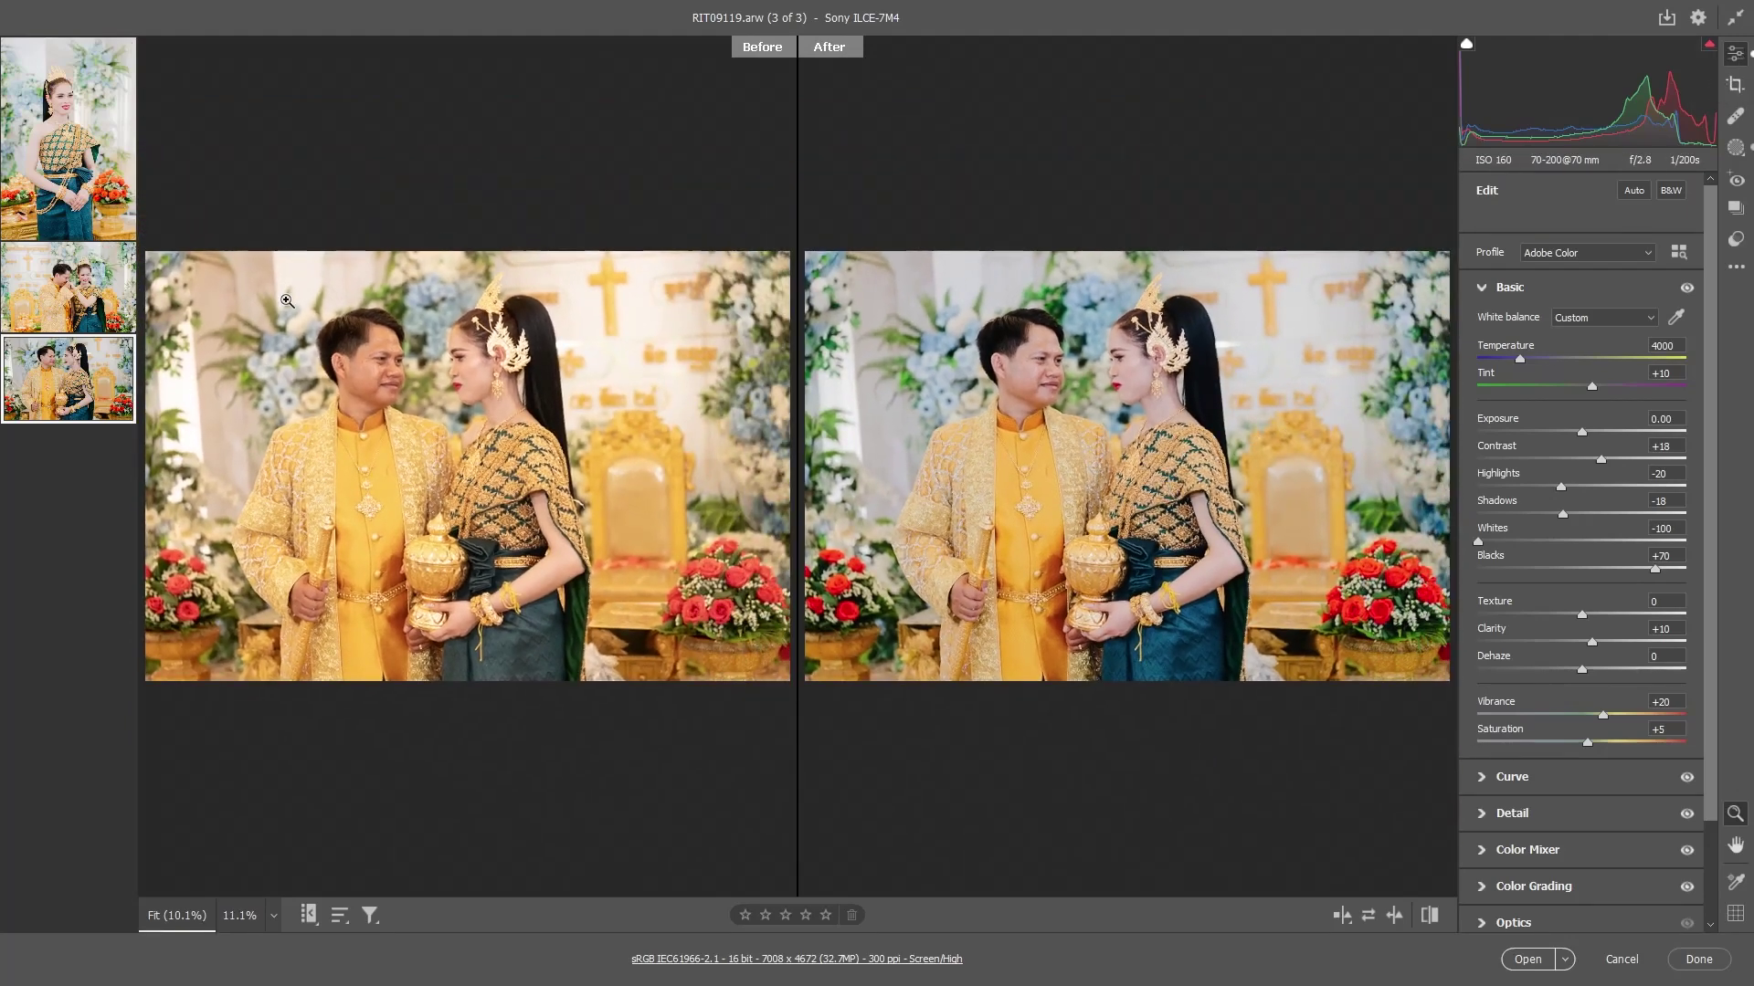
pyautogui.moveTo(69, 139)
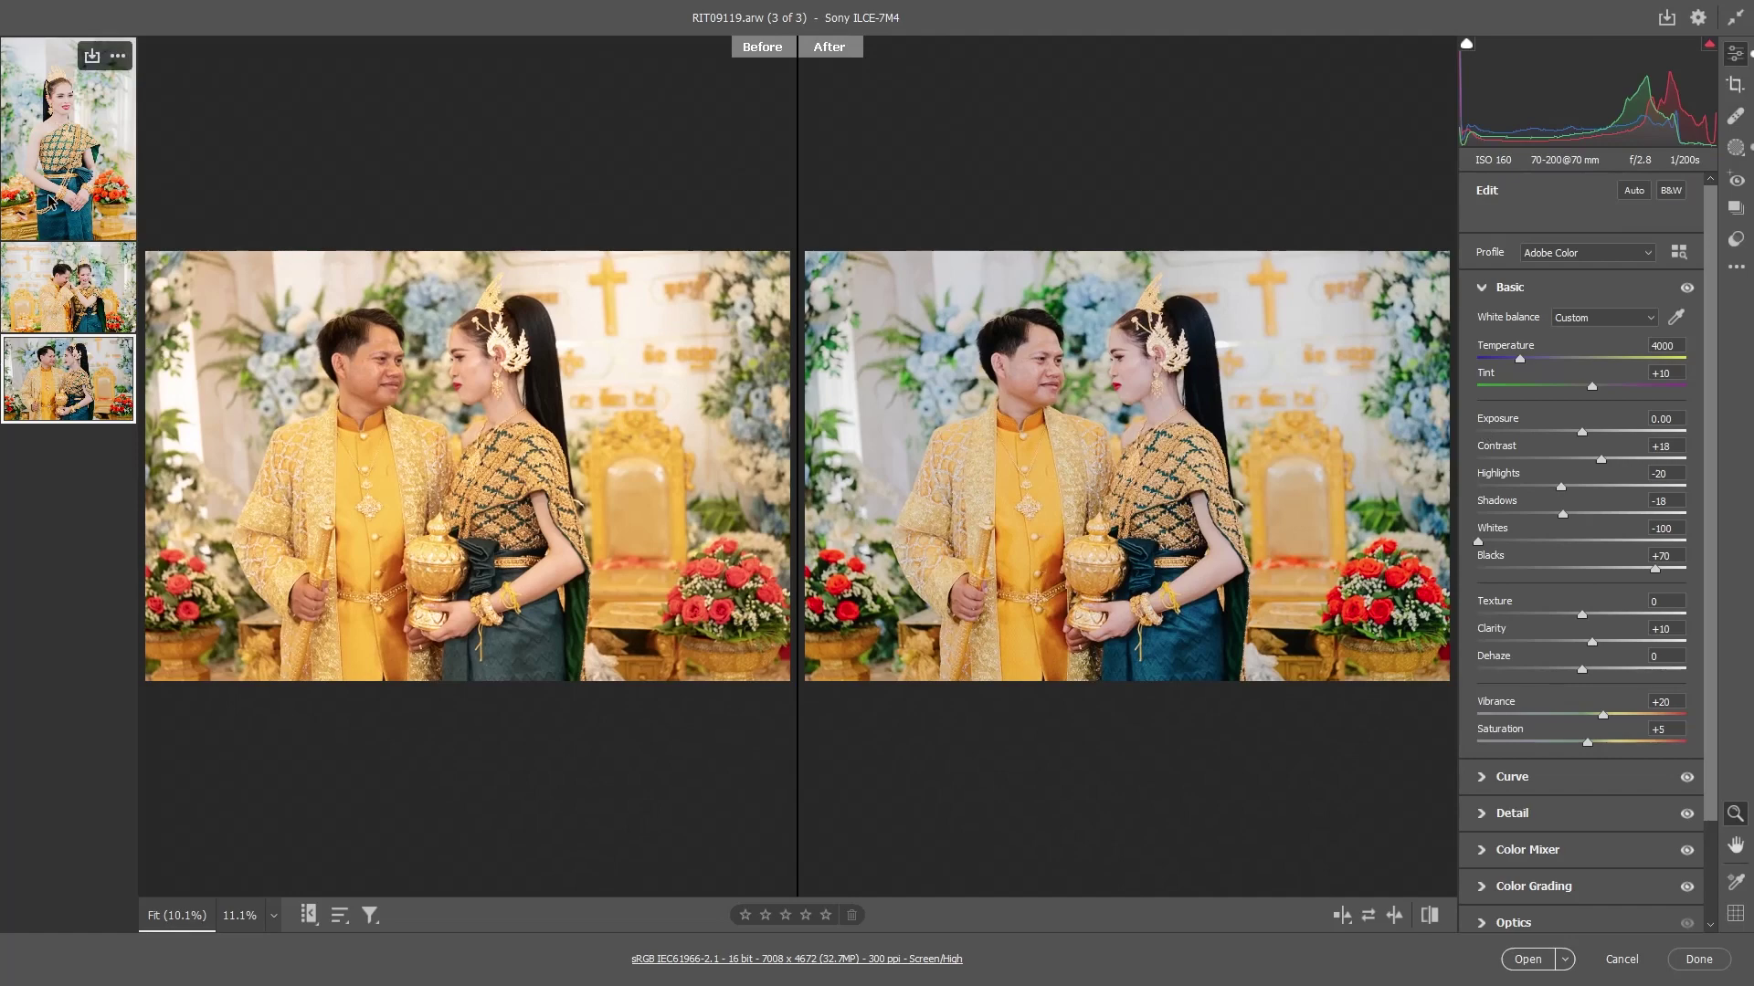
pyautogui.click(50, 194)
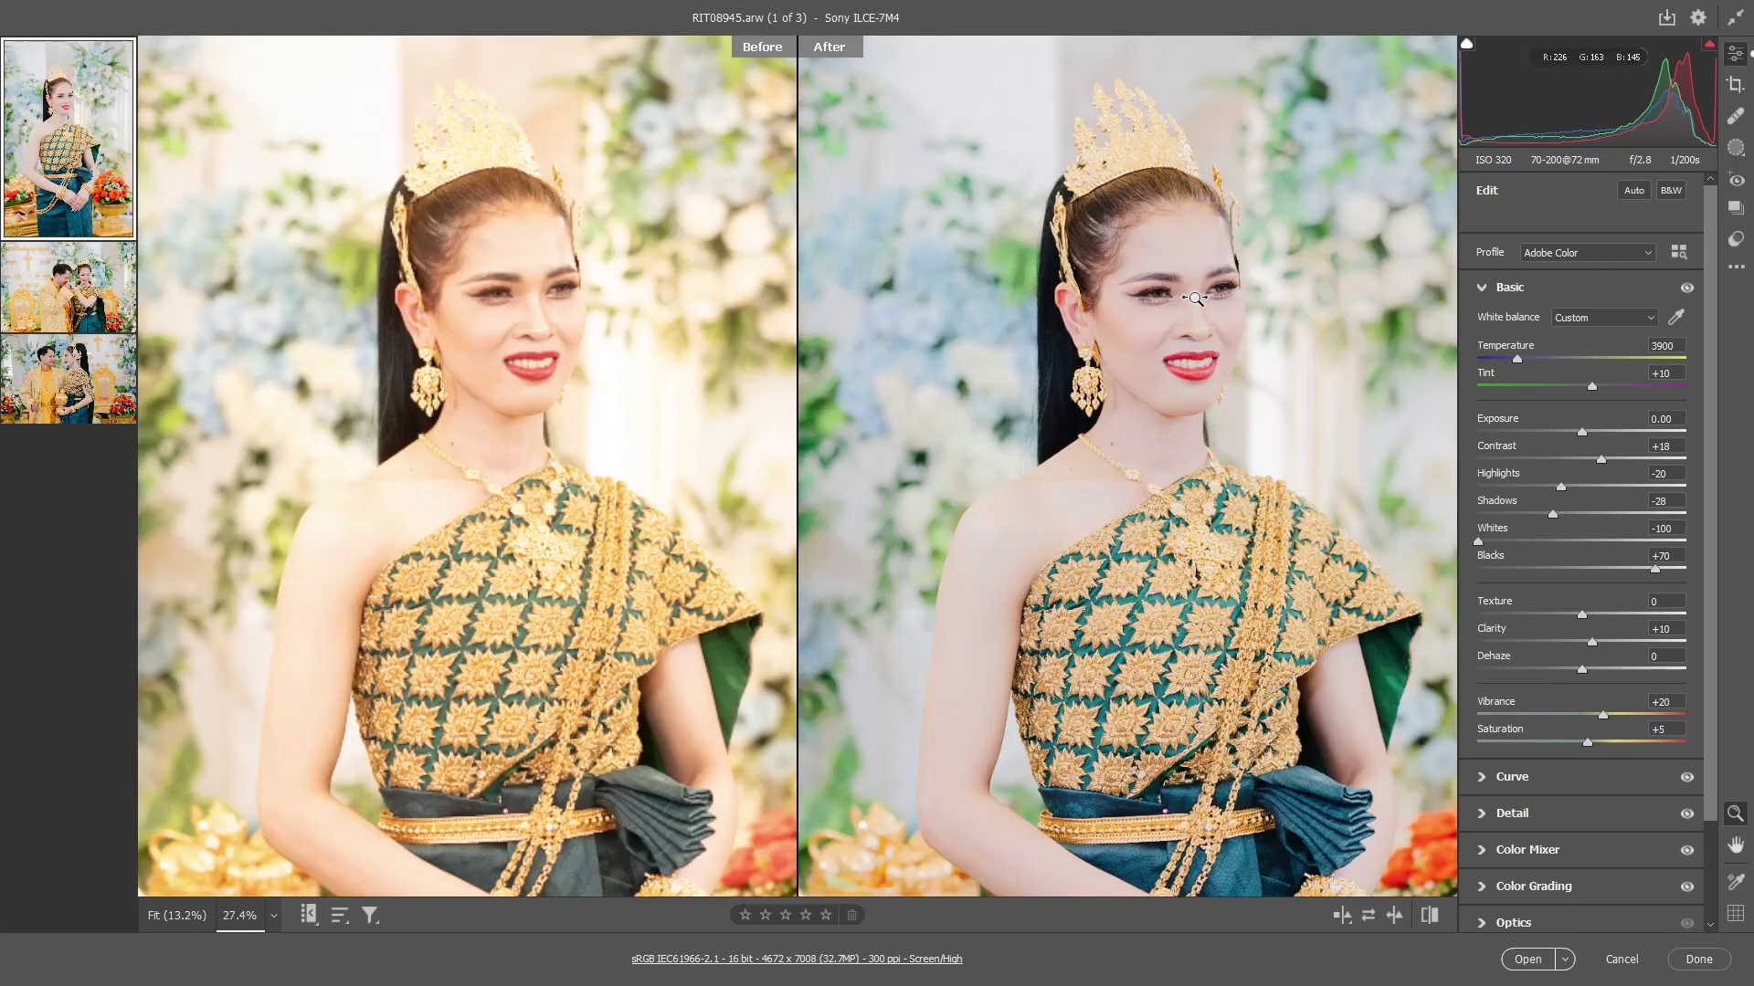
# Zoom in and out on the woman's face and bodice, then fit the portrait back into view
pyautogui.click(1298, 306)
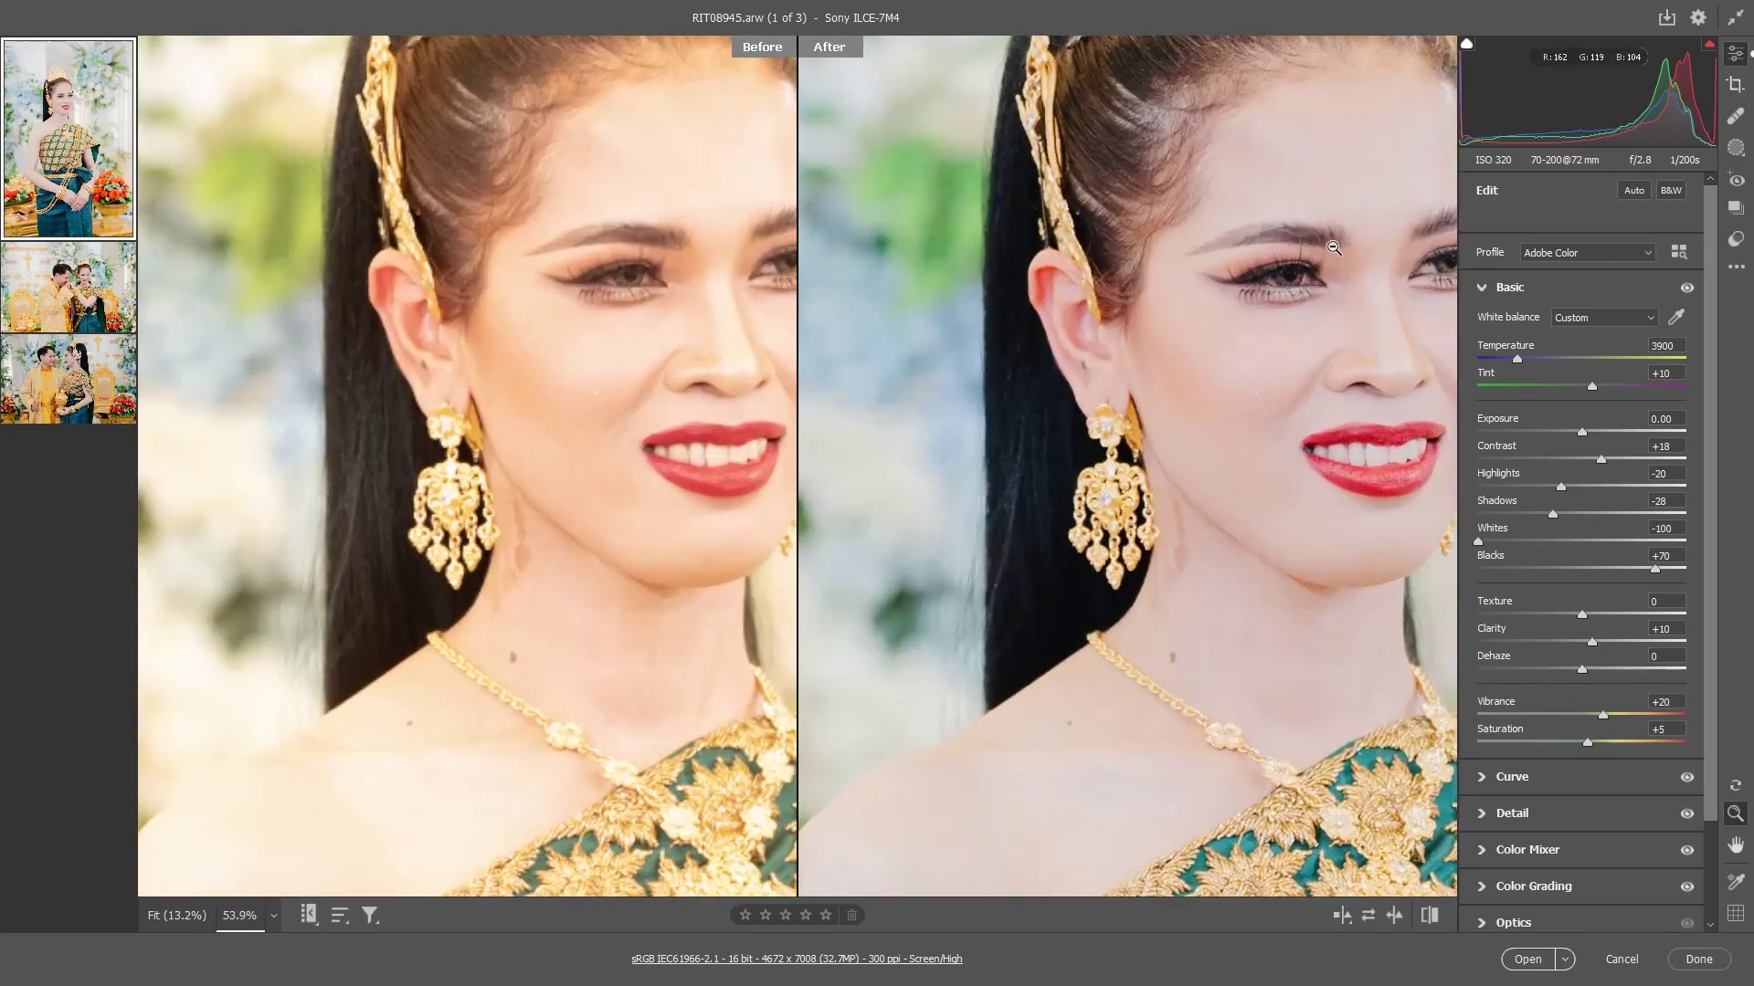
pyautogui.click(1334, 248)
pyautogui.click(1078, 350)
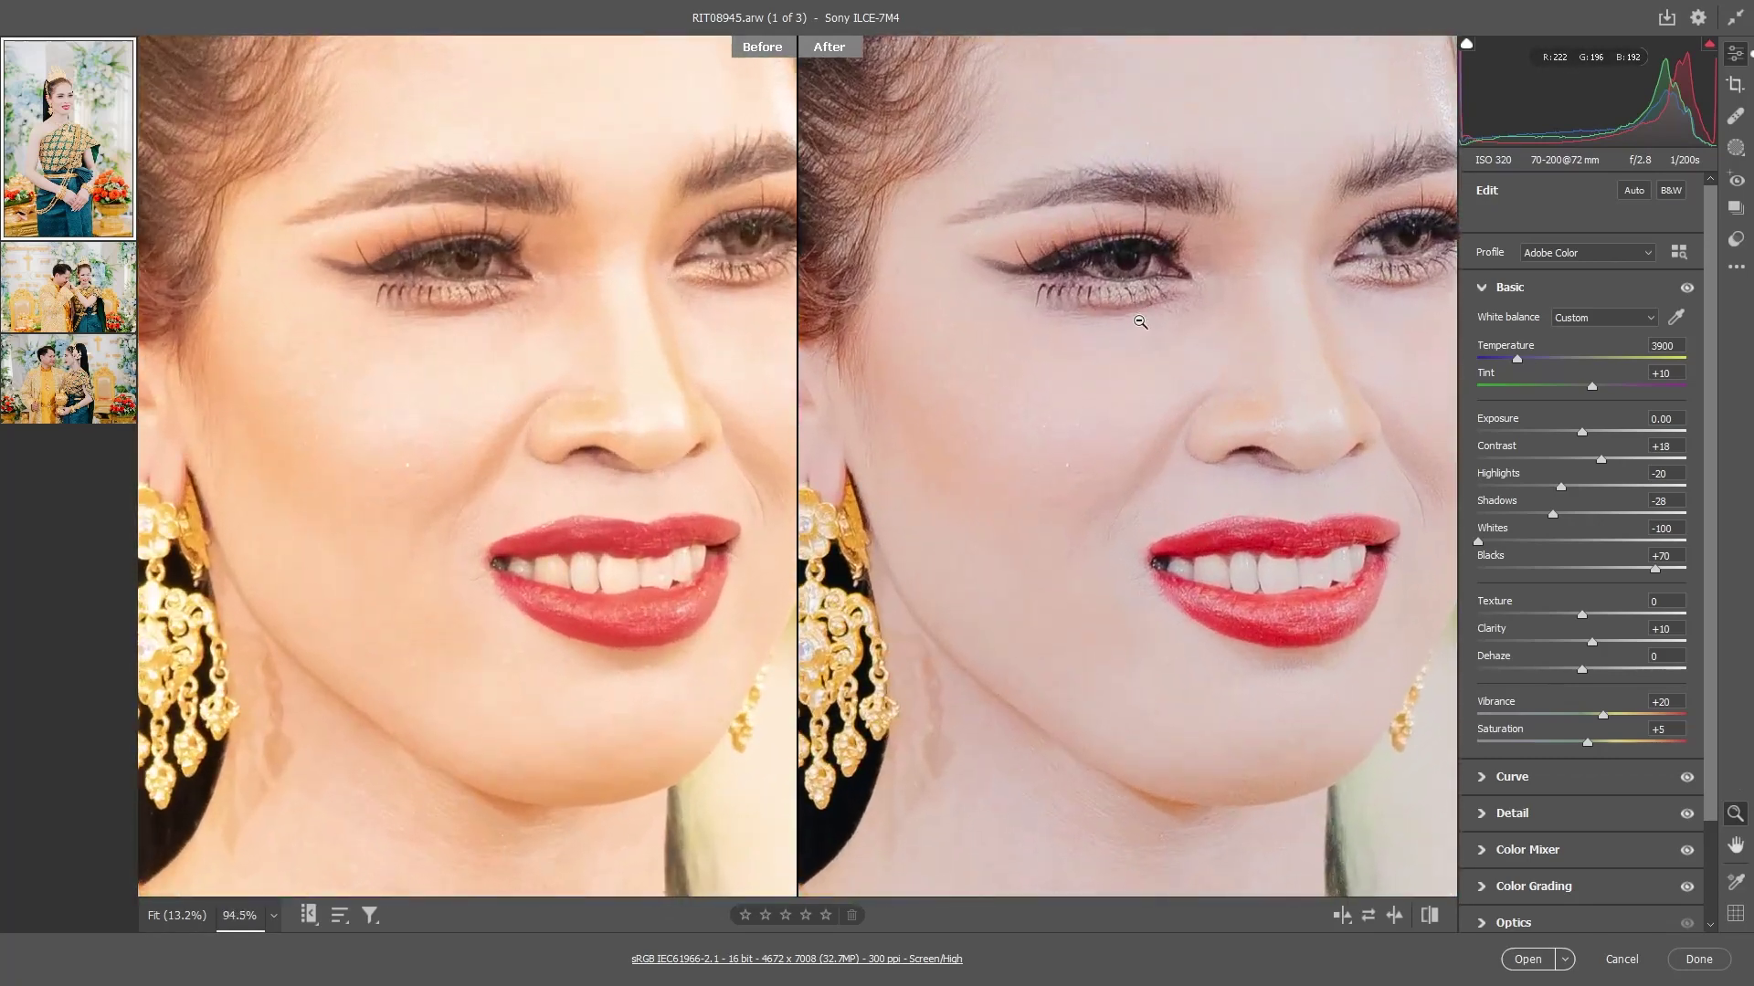
pyautogui.keyDown('alt'); pyautogui.click(1369, 300); pyautogui.keyUp('alt')
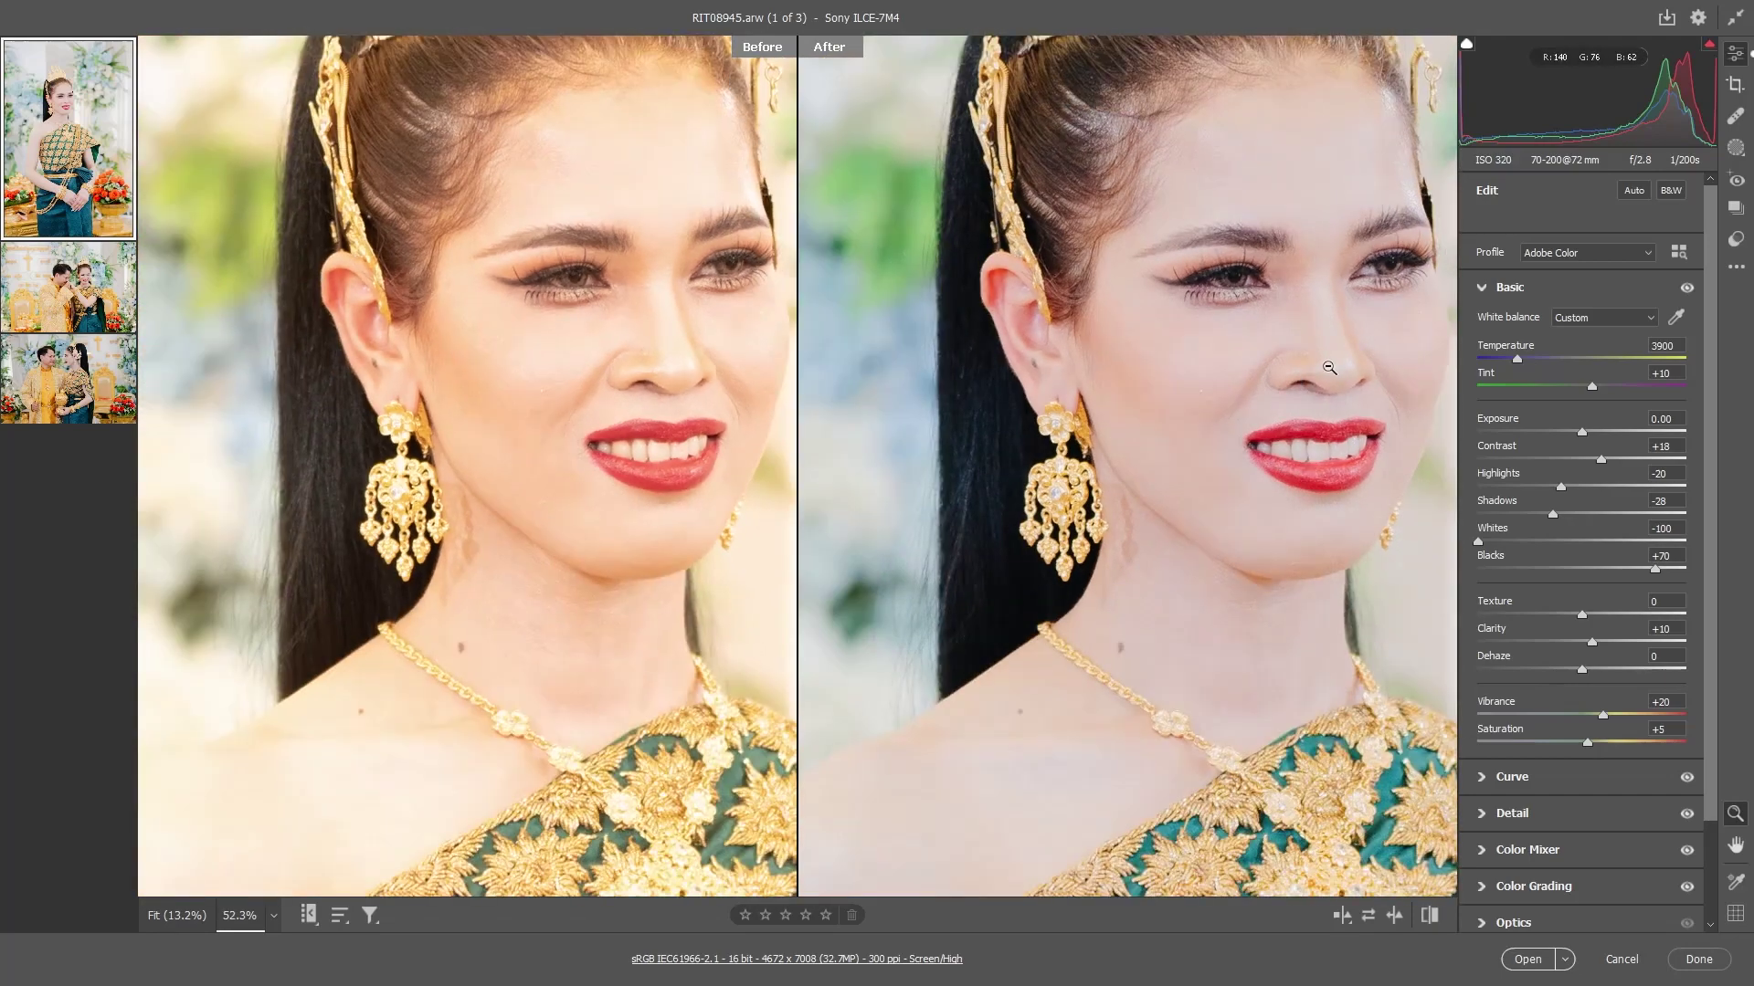
pyautogui.keyDown('alt'); pyautogui.click(1162, 422); pyautogui.keyUp('alt')
pyautogui.keyDown('alt'); pyautogui.click(1174, 479); pyautogui.keyUp('alt')
pyautogui.moveTo(1174, 480)
pyautogui.mouseDown()
pyautogui.moveTo(1309, 329)
pyautogui.moveTo(1224, 384)
pyautogui.moveTo(1247, 402)
pyautogui.mouseUp()
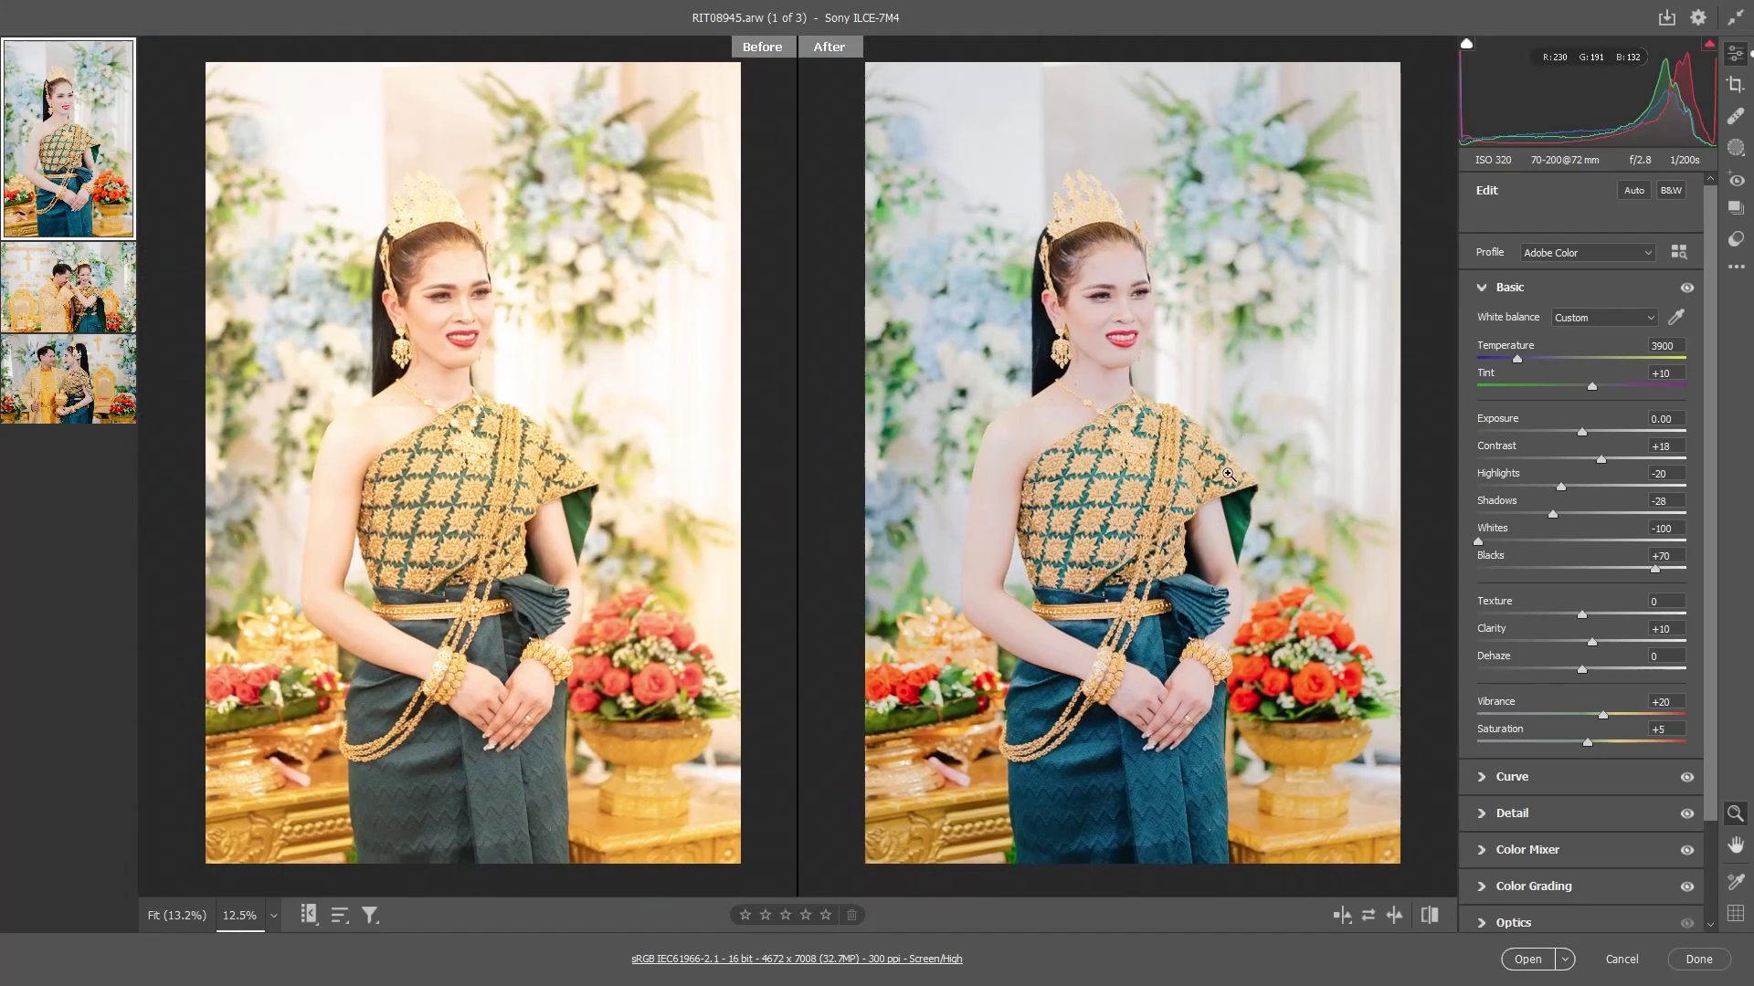
pyautogui.press('h')
pyautogui.moveTo(1223, 527); pyautogui.dragTo(1201, 519)
pyautogui.press('z')
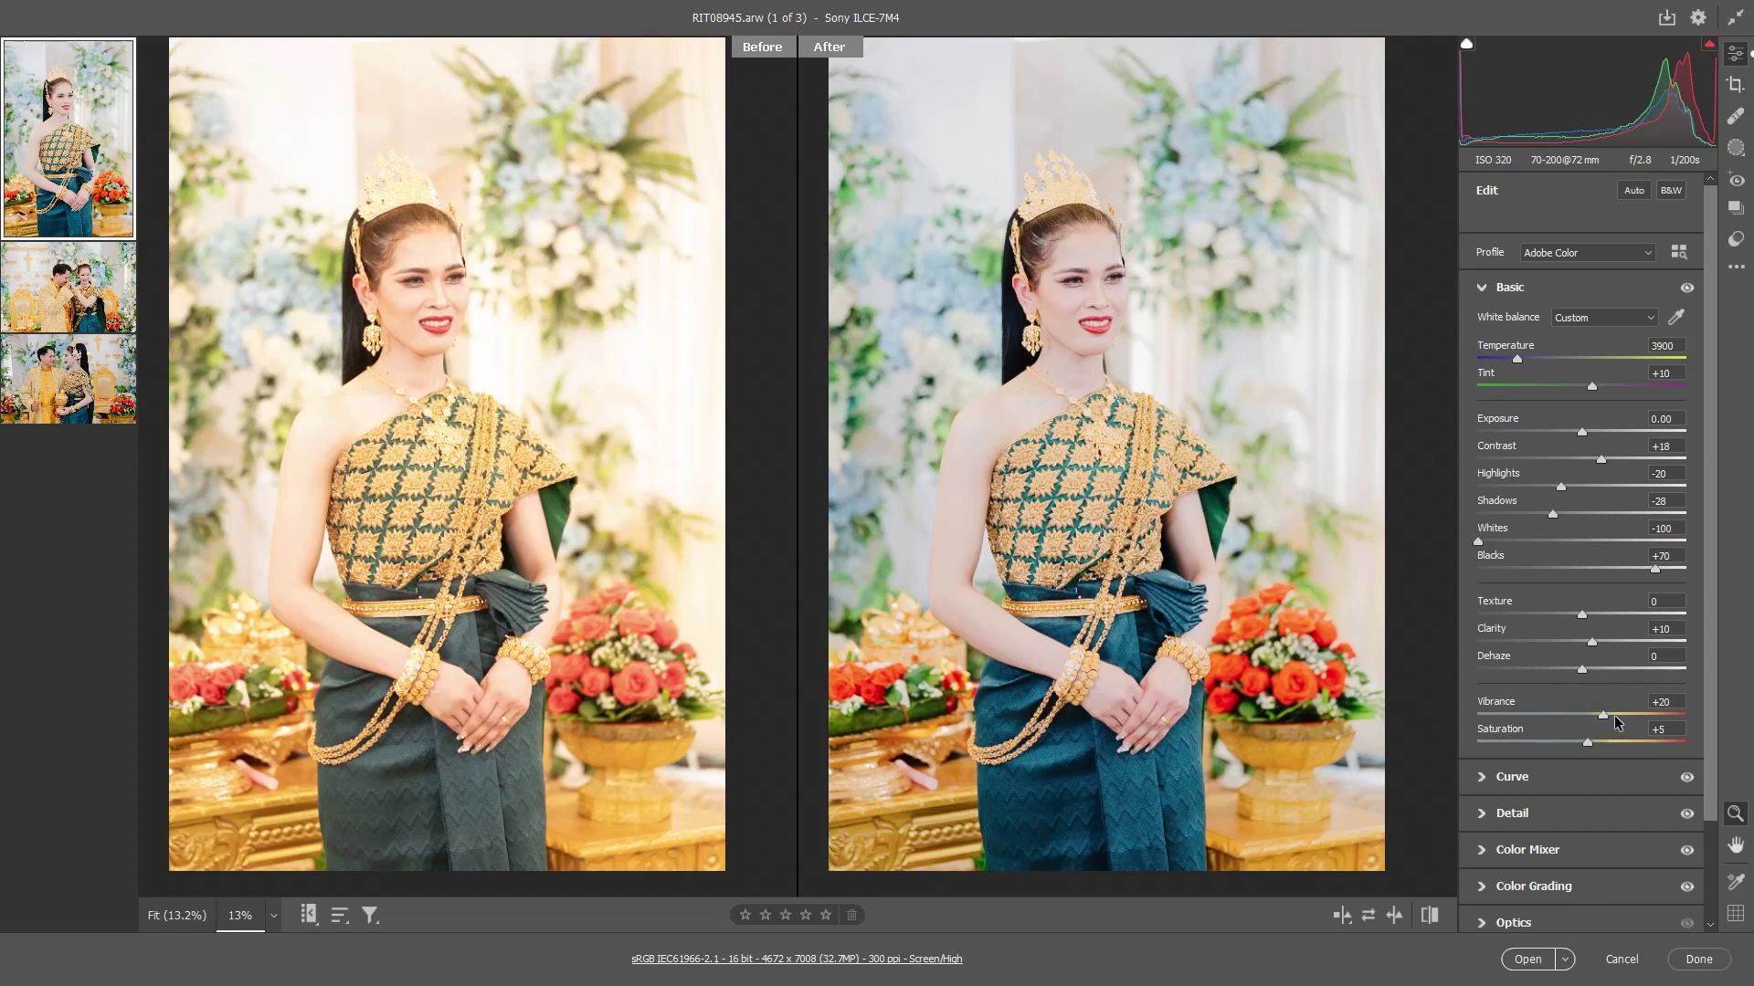
# Set the portrait's Contrast to +31, Highlights to -100 and Blacks to +53
pyautogui.moveTo(1596, 458); pyautogui.dragTo(1610, 459)
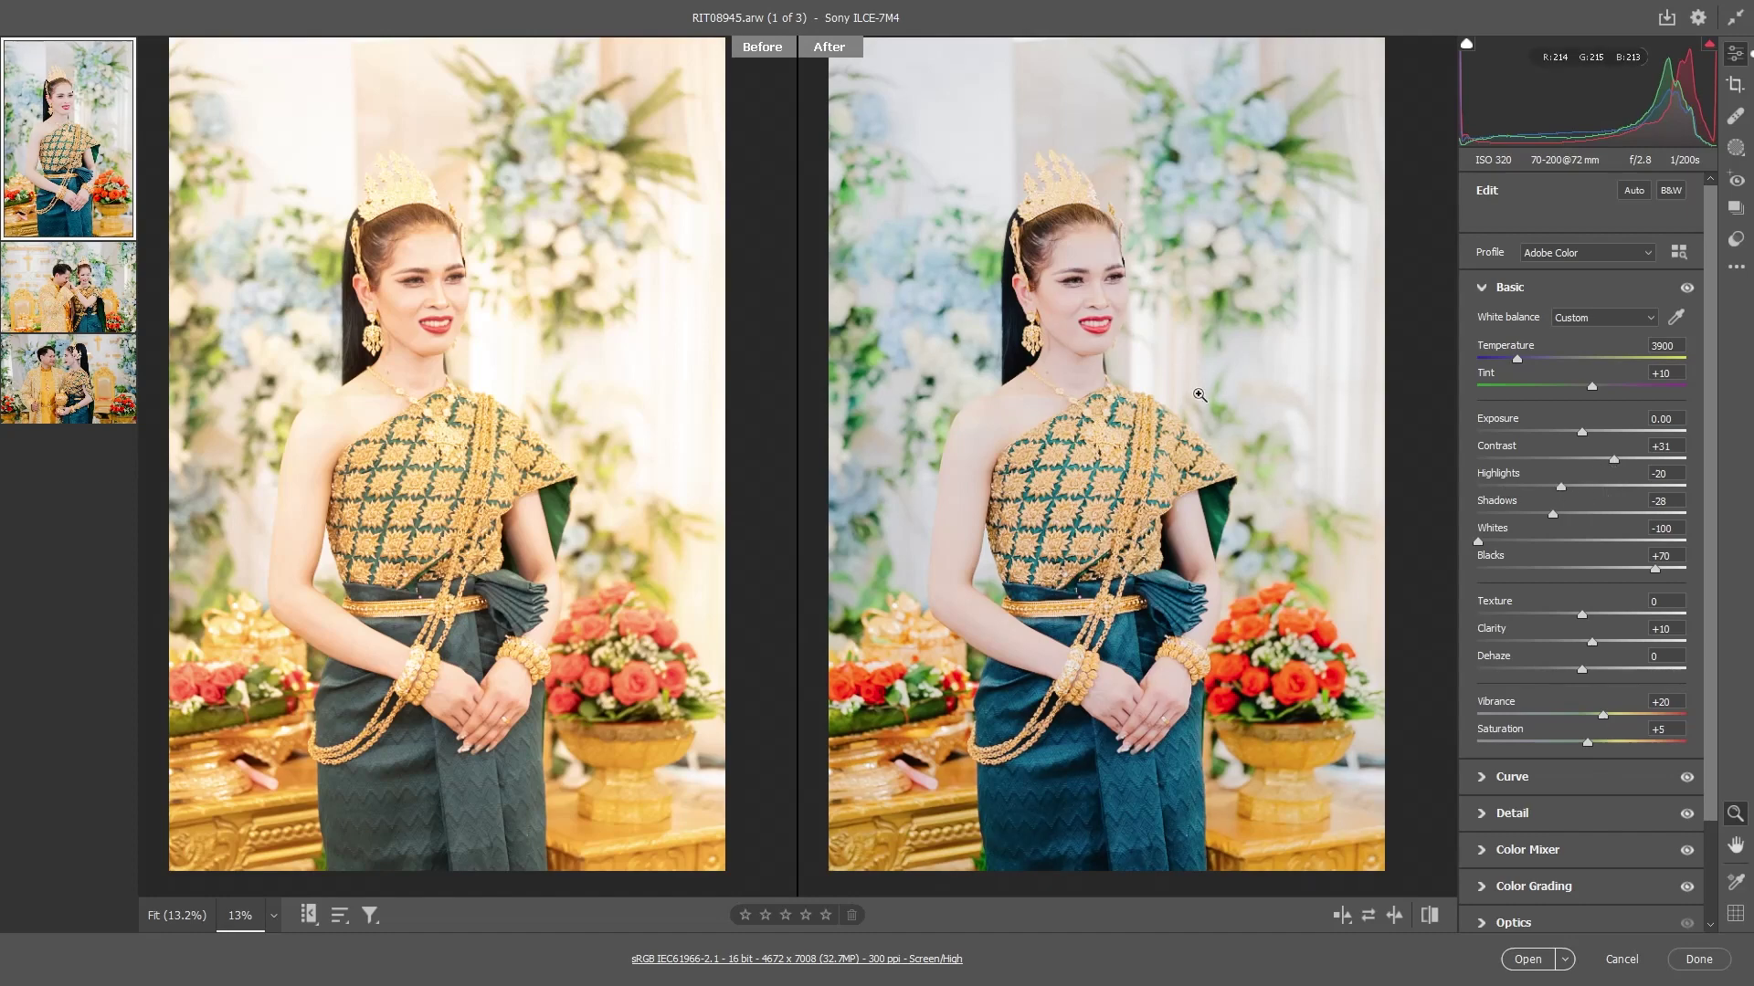
pyautogui.moveTo(1562, 485); pyautogui.dragTo(1417, 492)
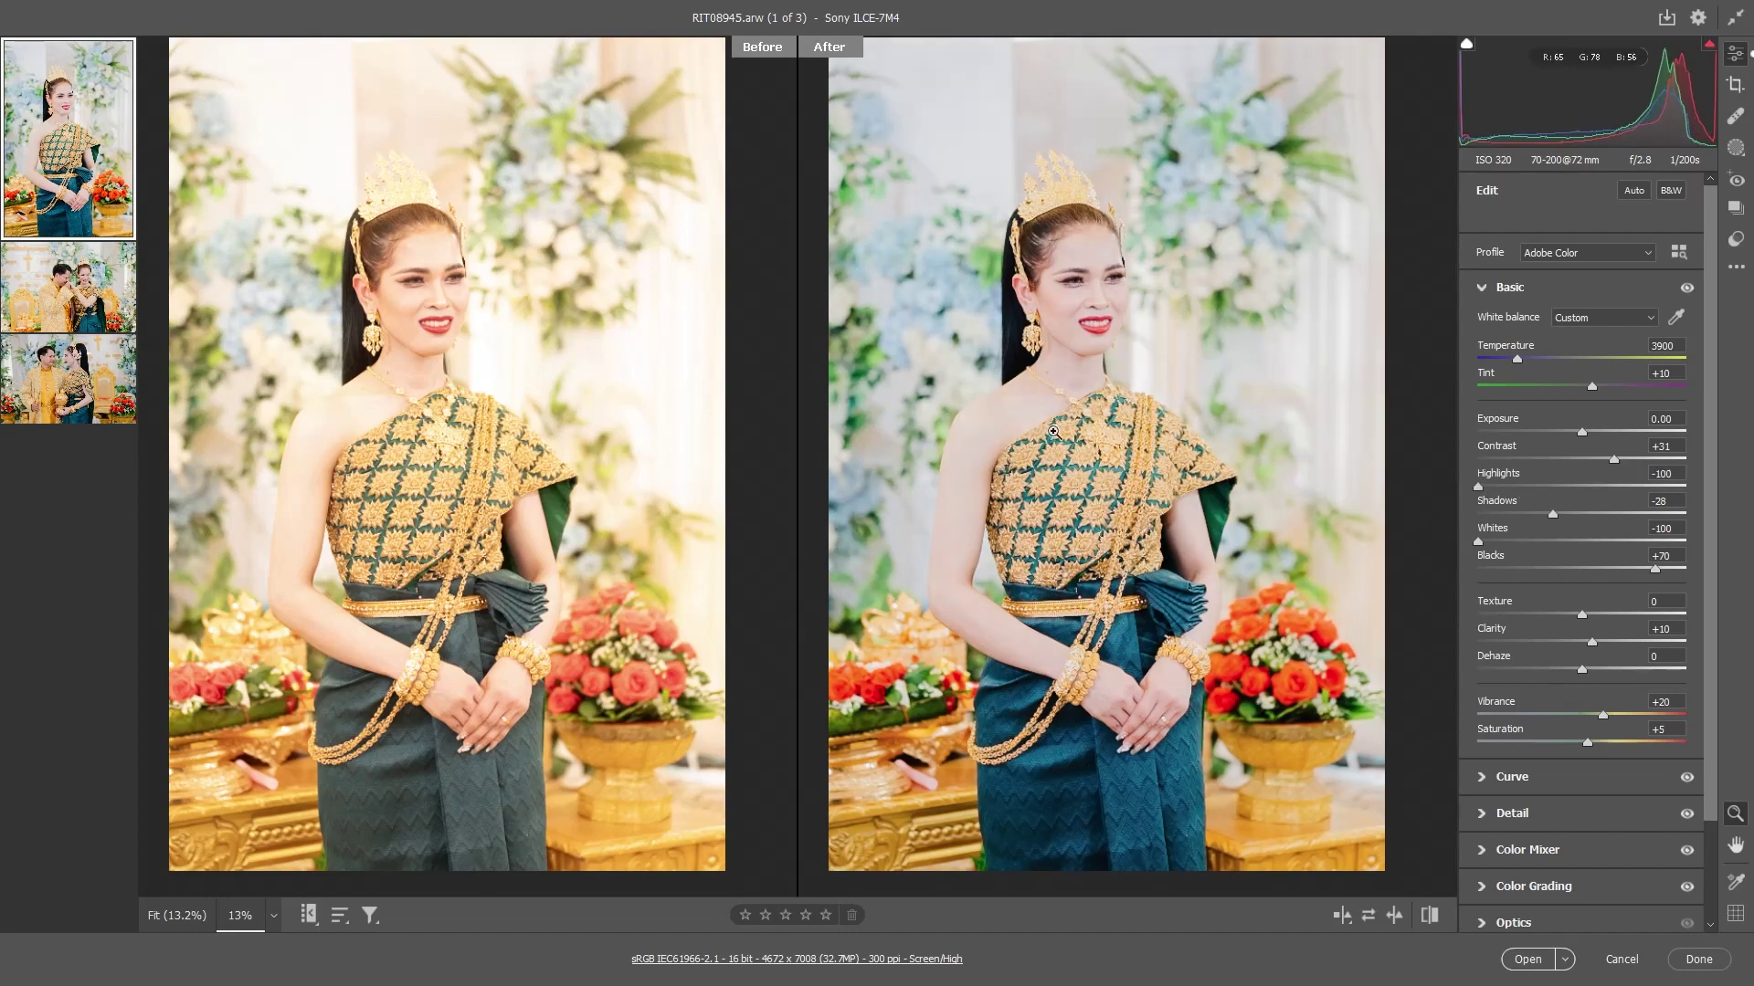
pyautogui.scroll(-2, 1199, 563)
pyautogui.scroll(1, 1200, 559)
pyautogui.scroll(1, 1202, 553)
pyautogui.scroll(1, 1204, 548)
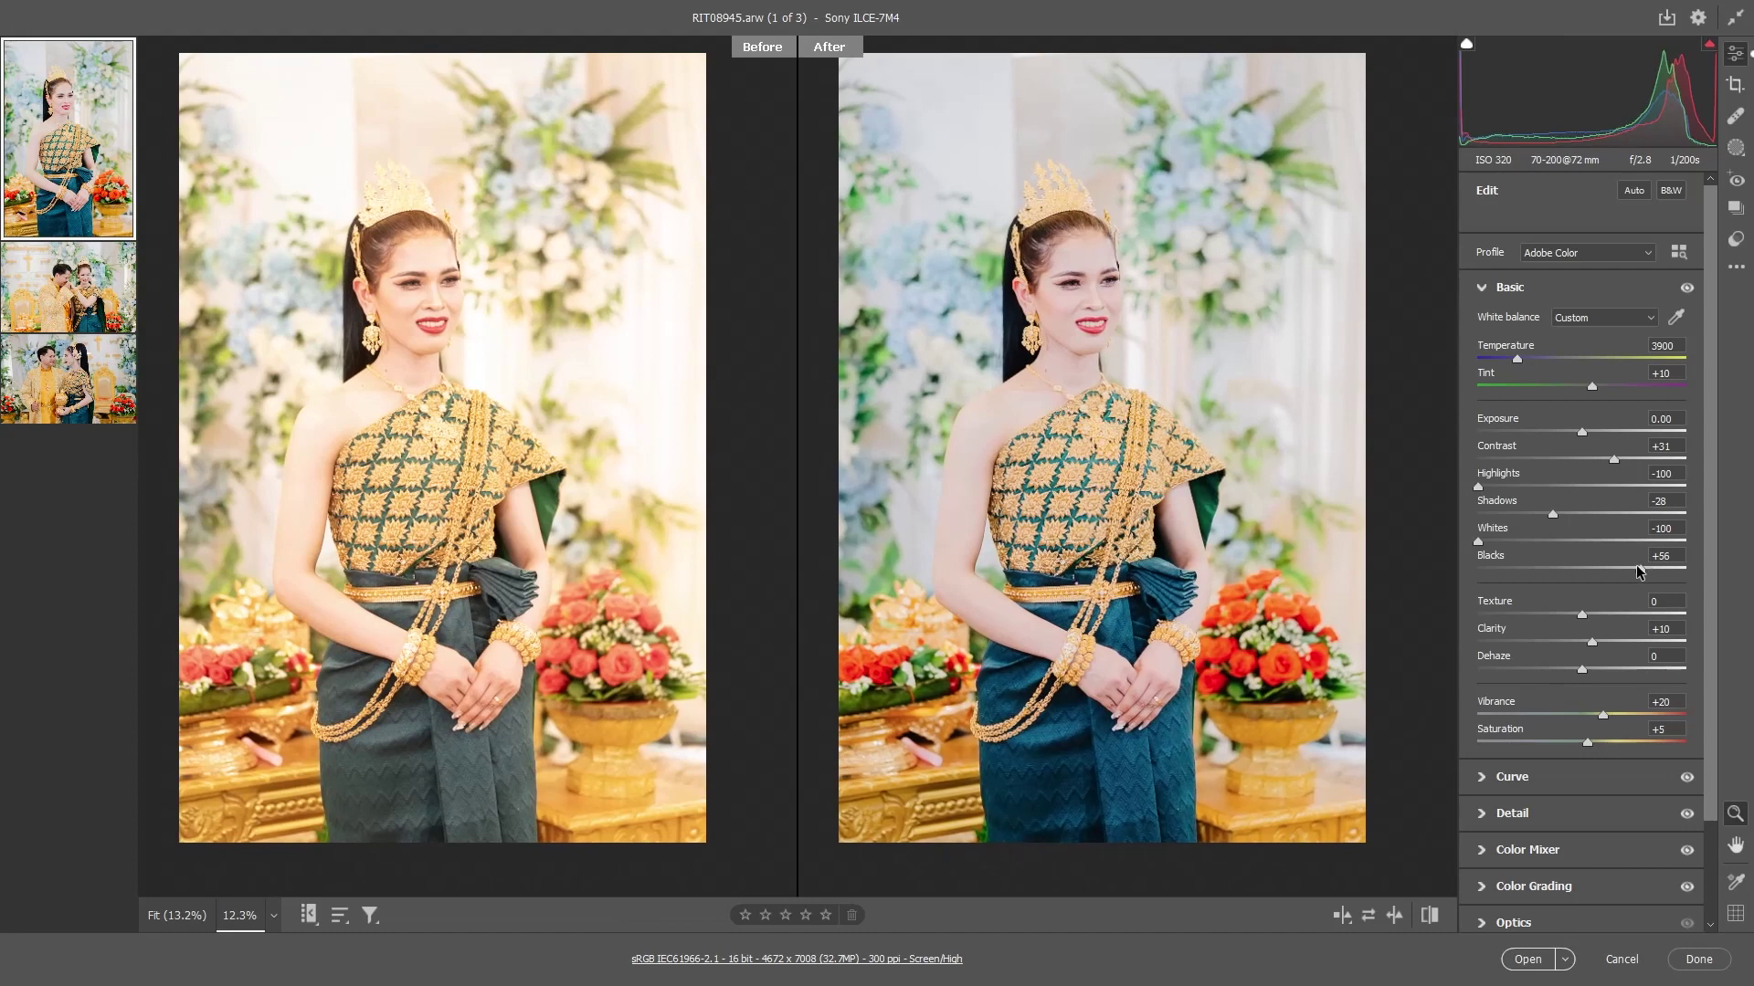
pyautogui.moveTo(1642, 564); pyautogui.dragTo(1635, 576)
# Zoom in on the woman's face to review the tone edits and enter Masking
pyautogui.click(1082, 321)
pyautogui.scroll(-1, 1130, 256)
pyautogui.scroll(-1, 1231, 258)
pyautogui.scroll(-2, 1196, 320)
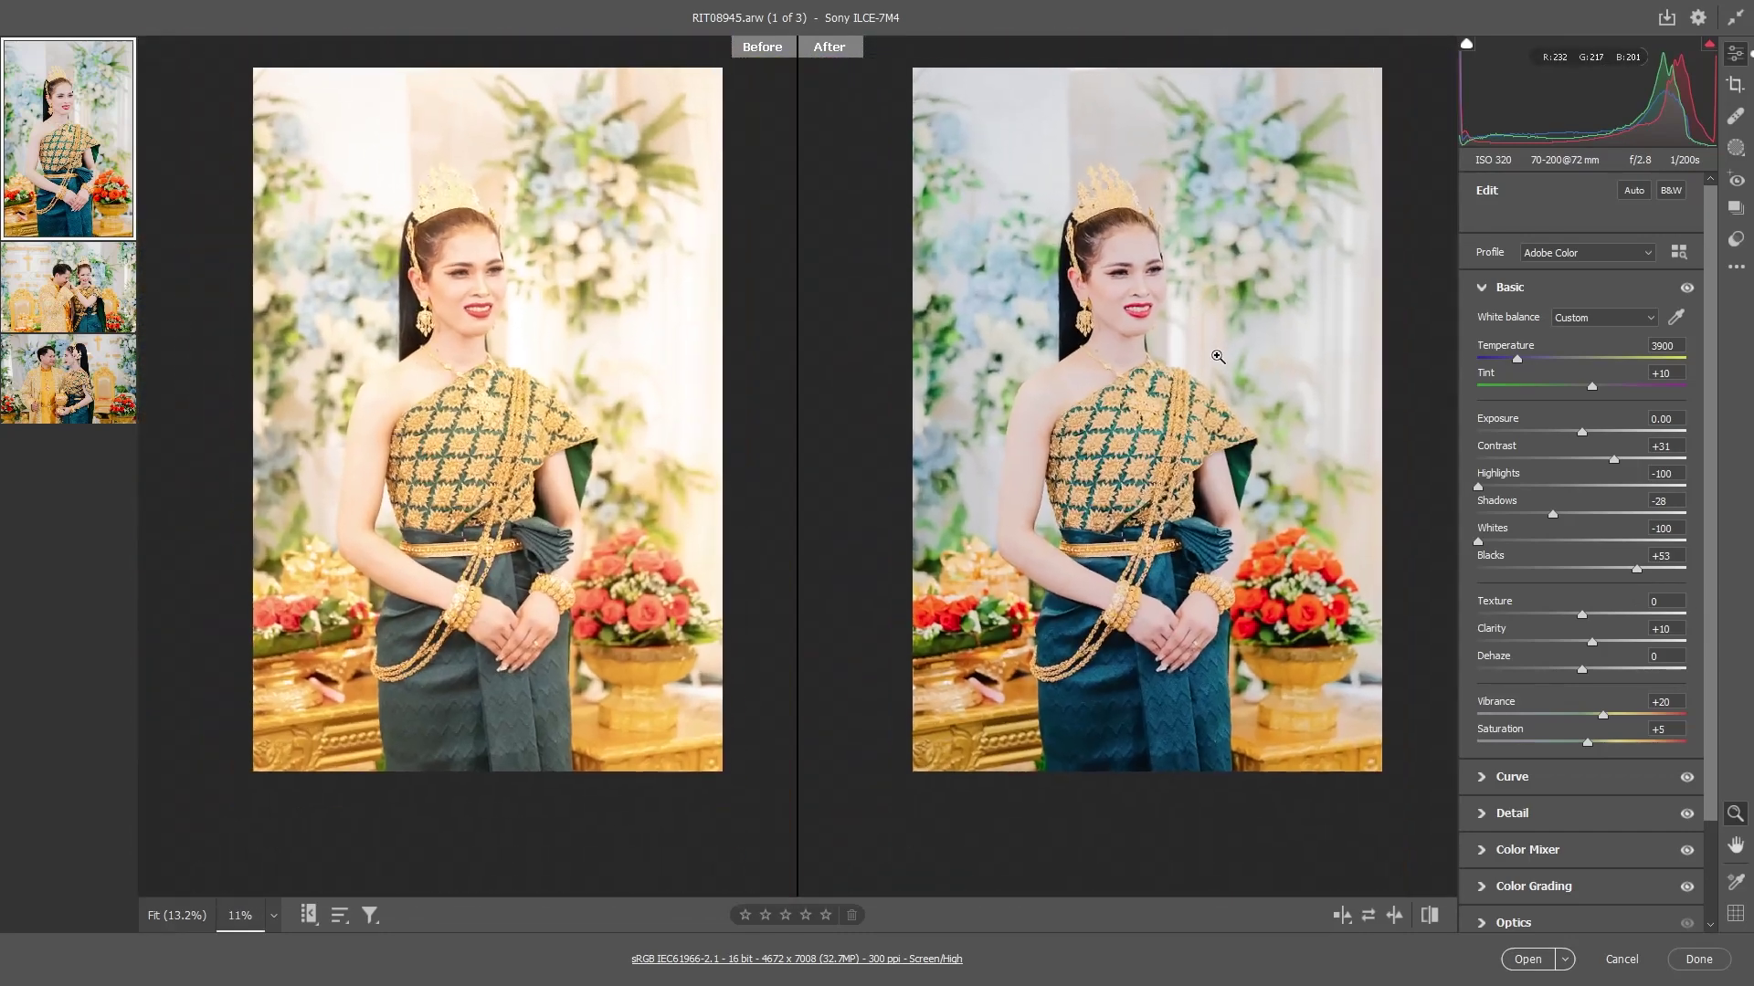
pyautogui.scroll(1, 1216, 361)
pyautogui.scroll(1, 1215, 421)
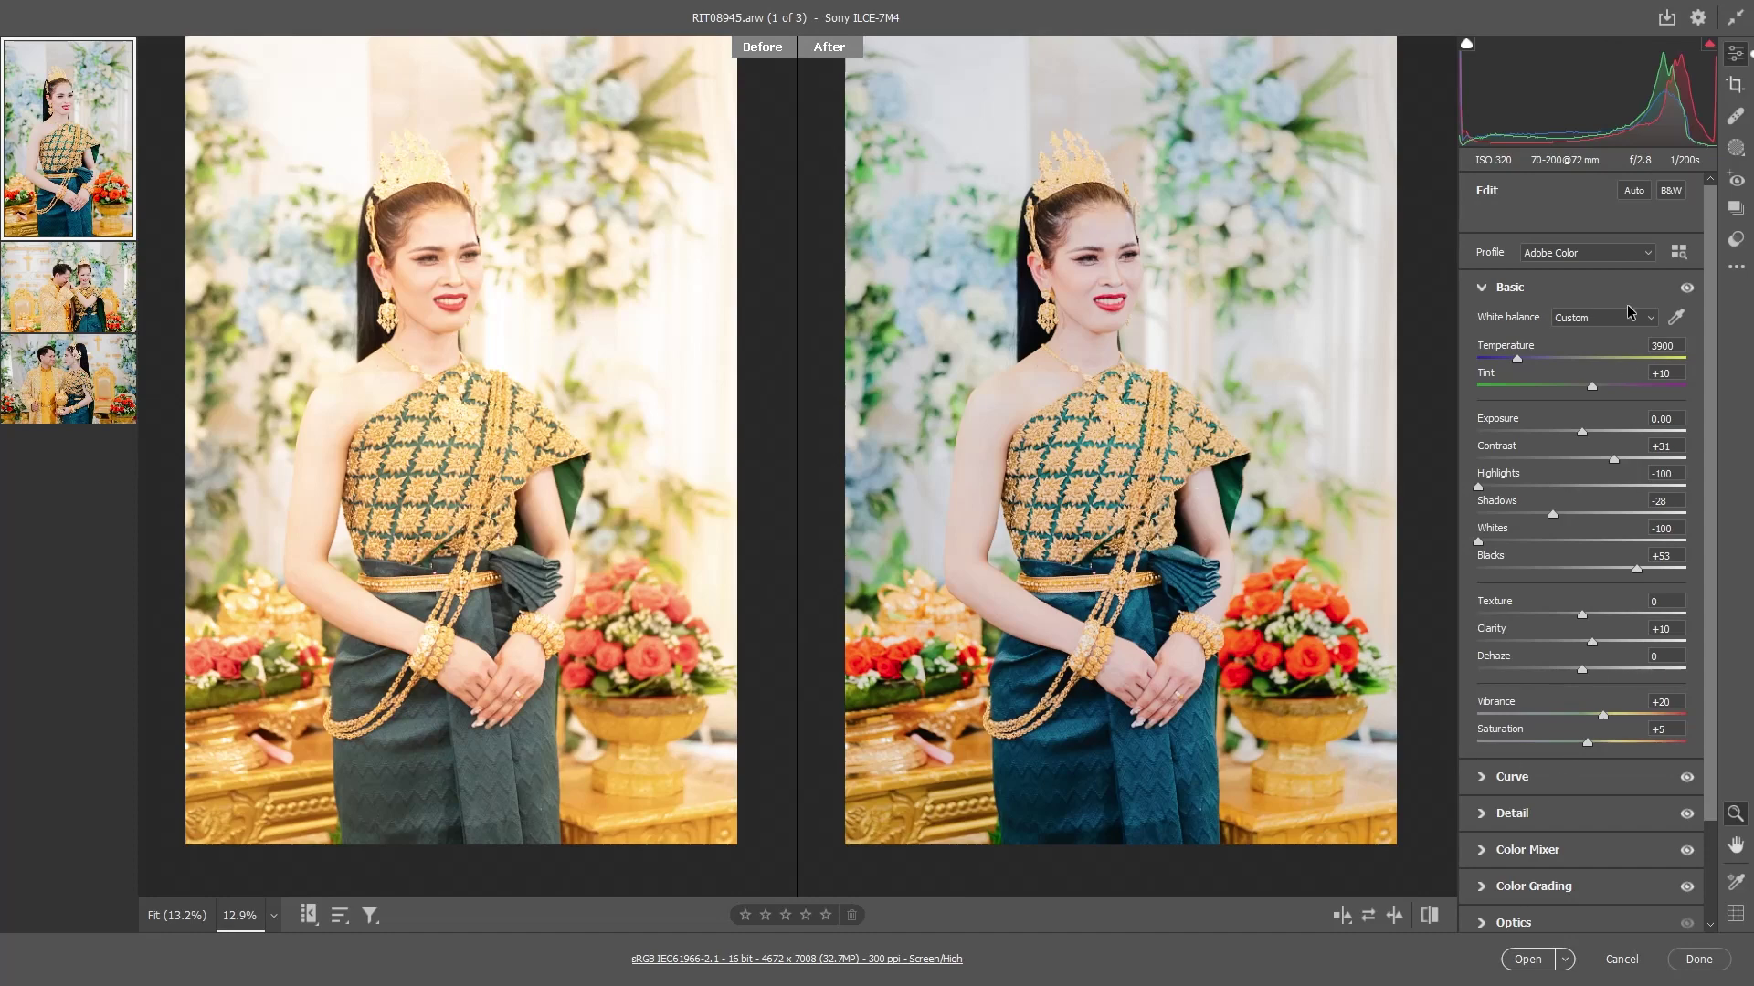
pyautogui.click(1736, 148)
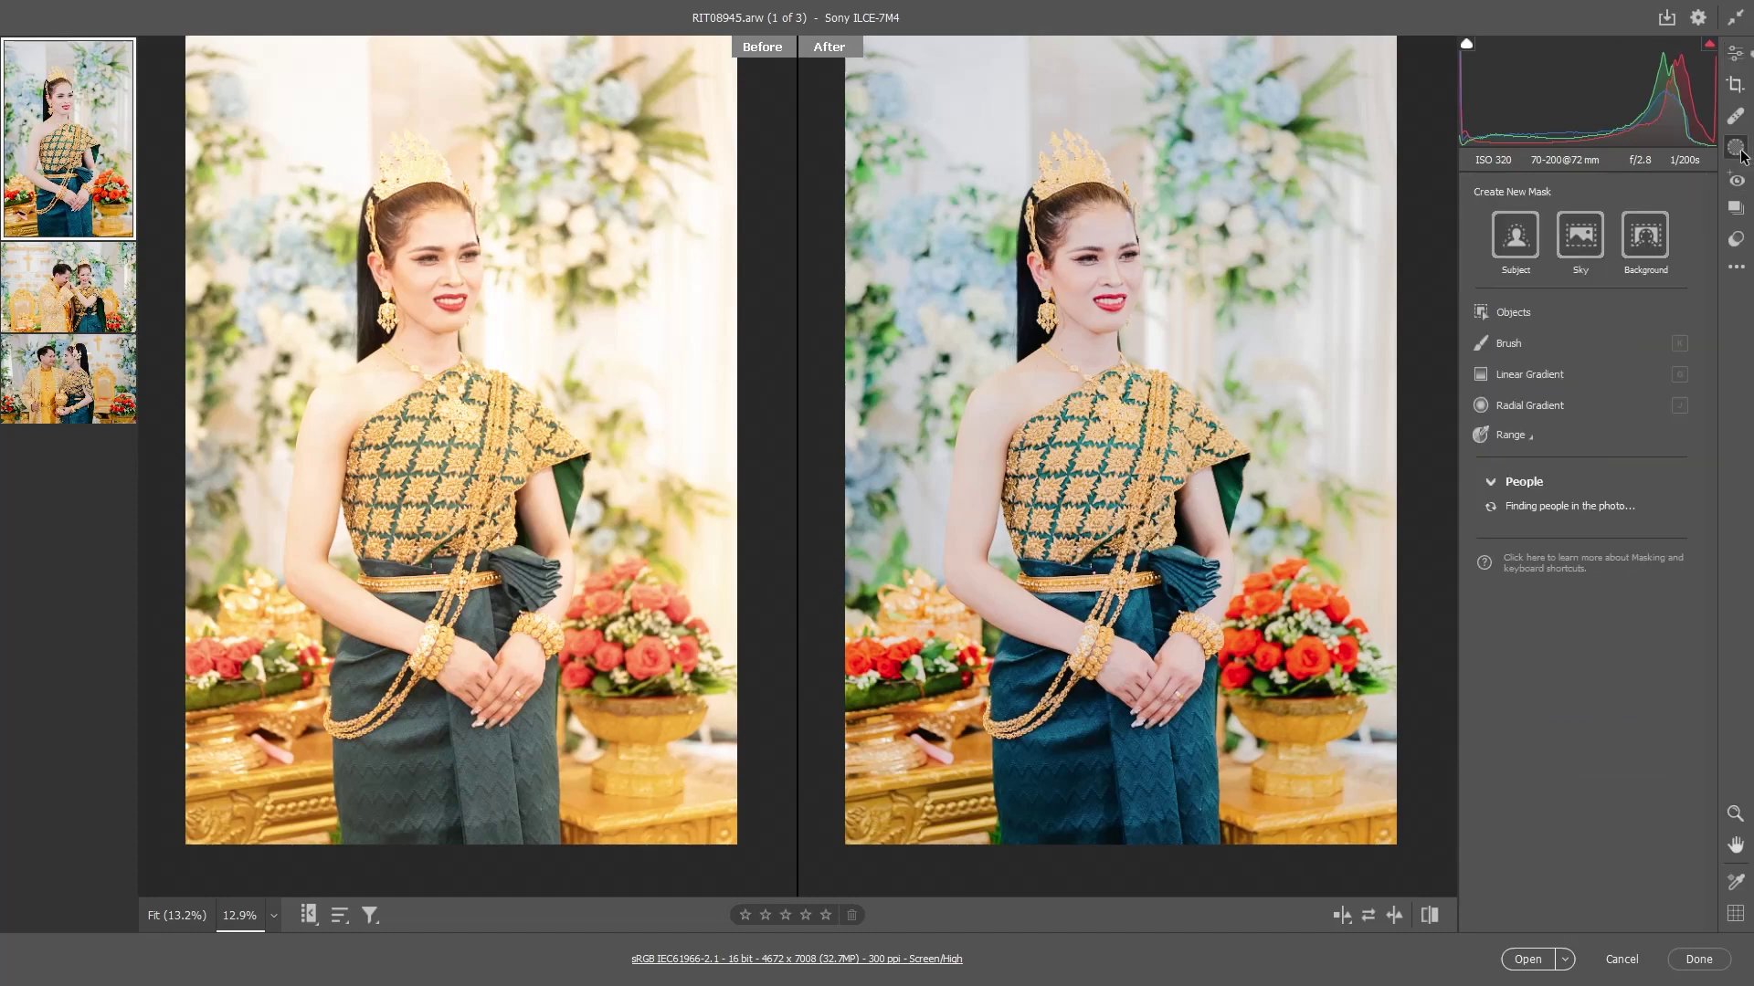
# Mask the background and set Exposure -0.15, Contrast +23, Highlights -23, Shadows -24, Whites +2
pyautogui.click(1641, 239)
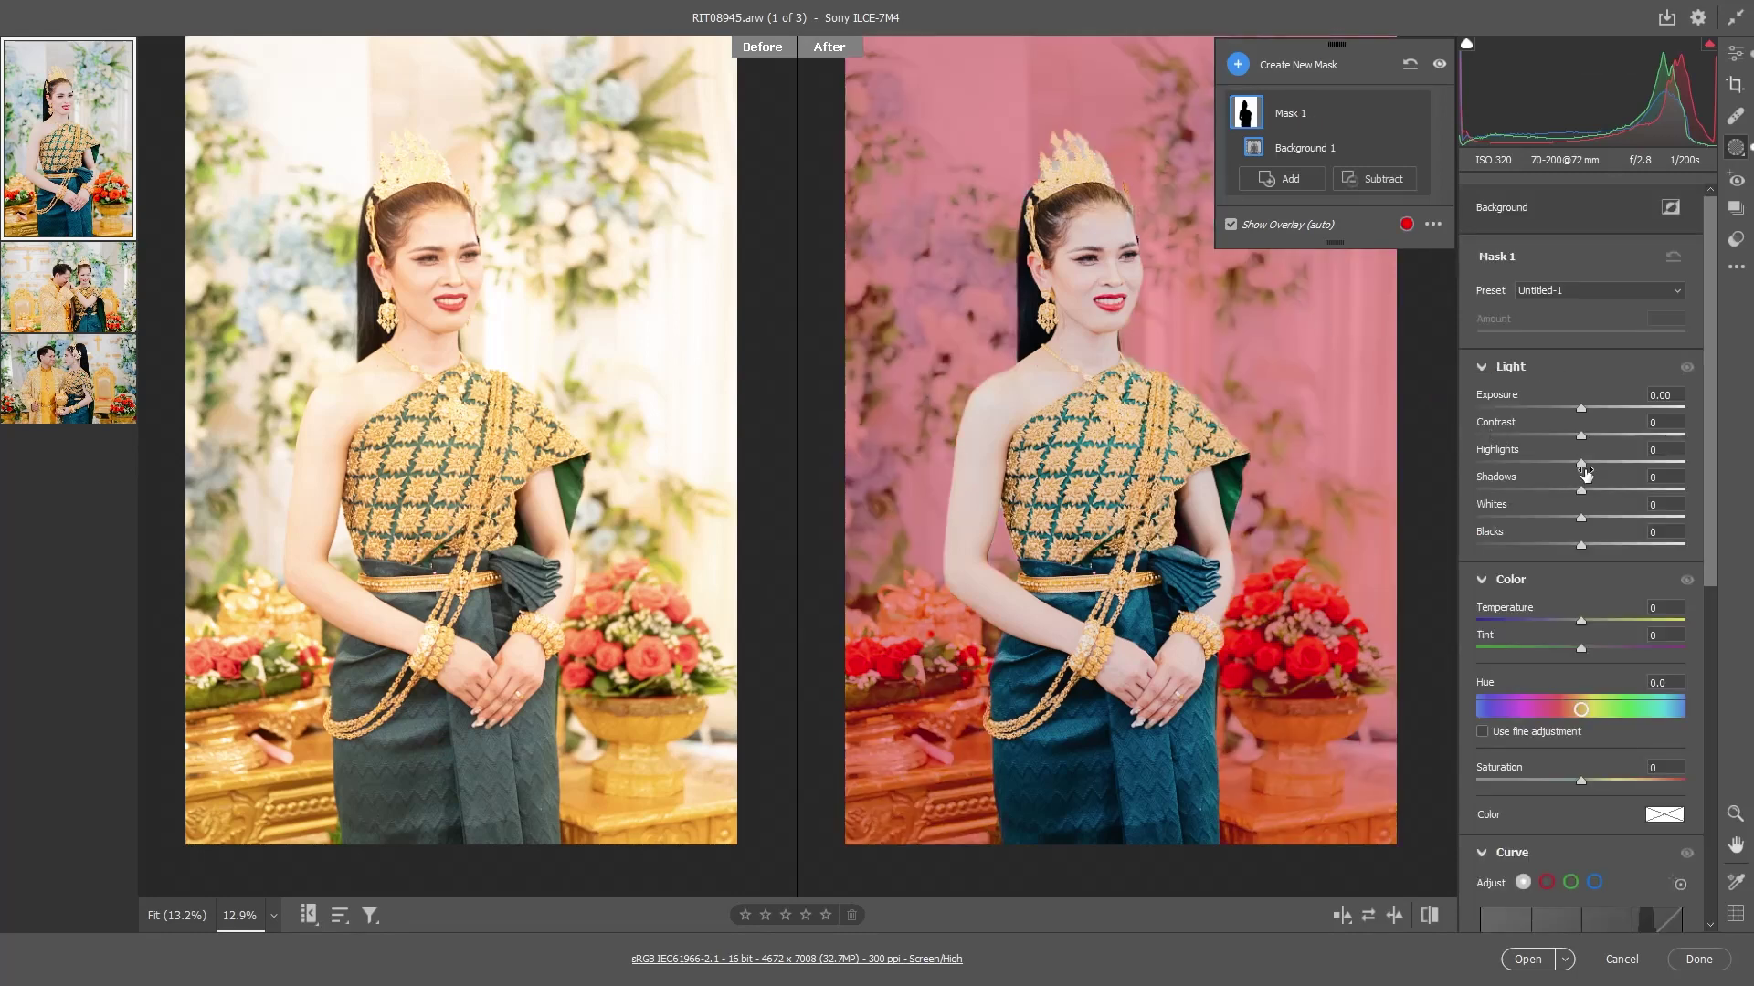
pyautogui.moveTo(1584, 469)
pyautogui.mouseDown()
pyautogui.moveTo(1543, 515)
pyautogui.moveTo(1565, 519)
pyautogui.mouseUp()
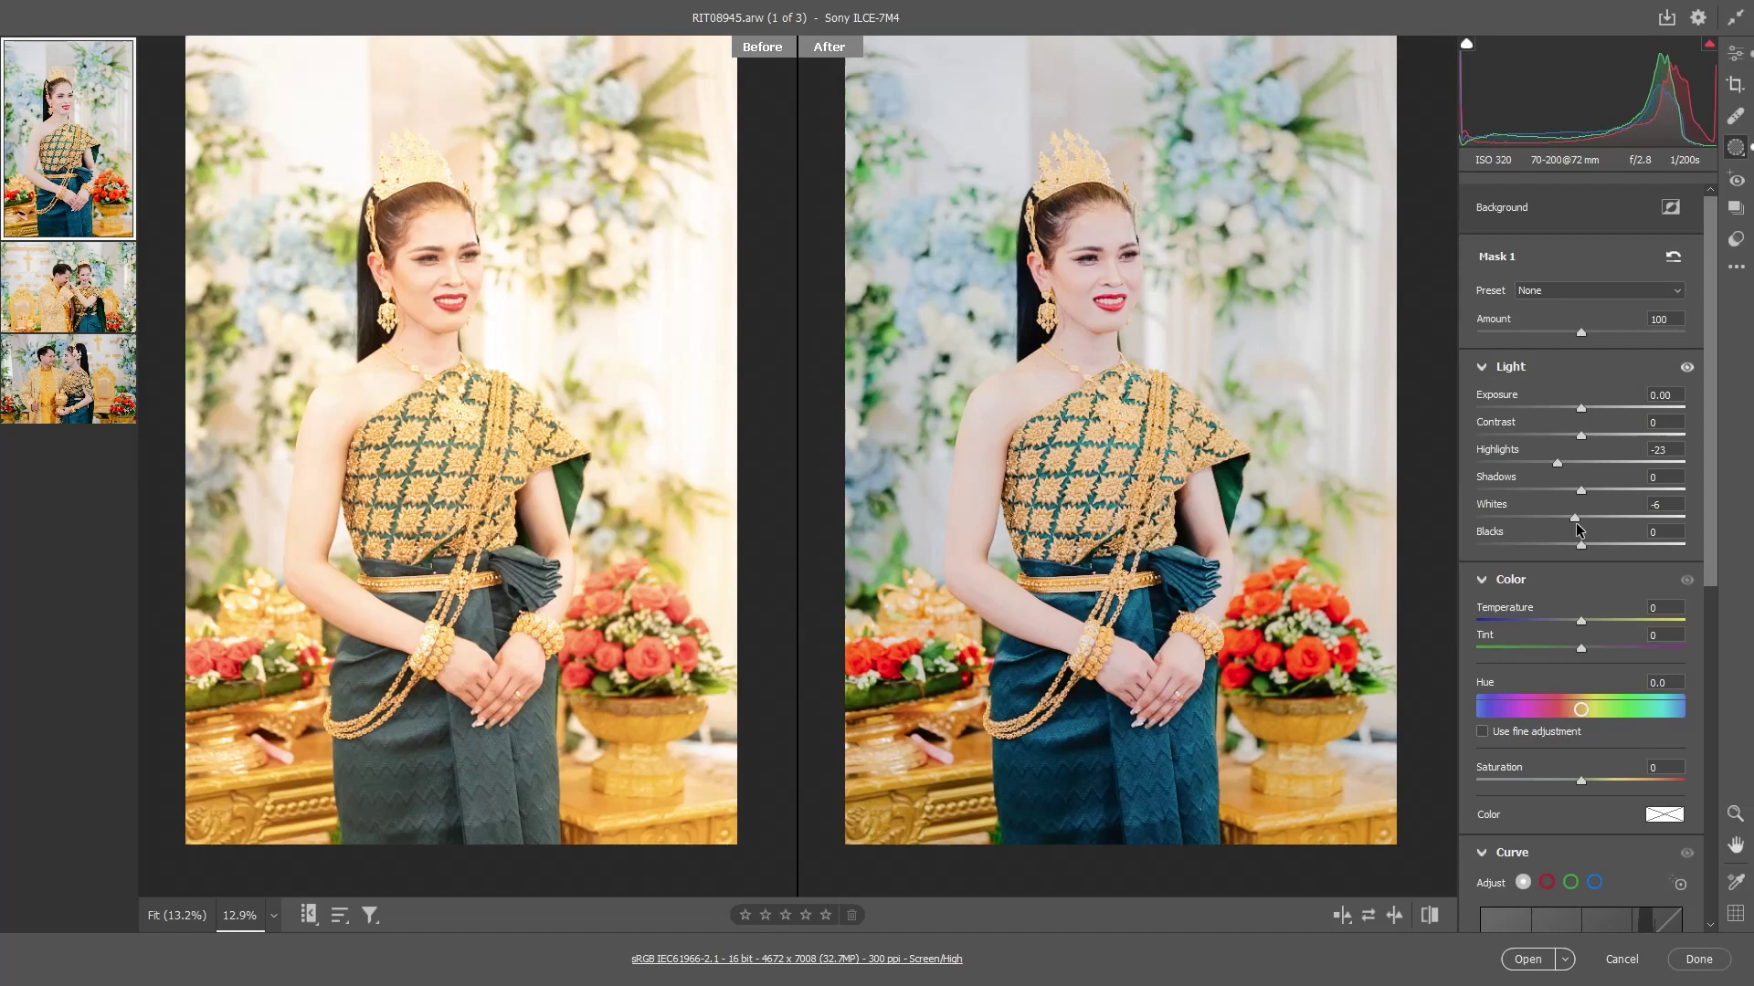
pyautogui.moveTo(1565, 519)
pyautogui.mouseDown()
pyautogui.moveTo(1533, 524)
pyautogui.moveTo(1587, 521)
pyautogui.moveTo(1538, 490)
pyautogui.moveTo(1558, 495)
pyautogui.mouseUp()
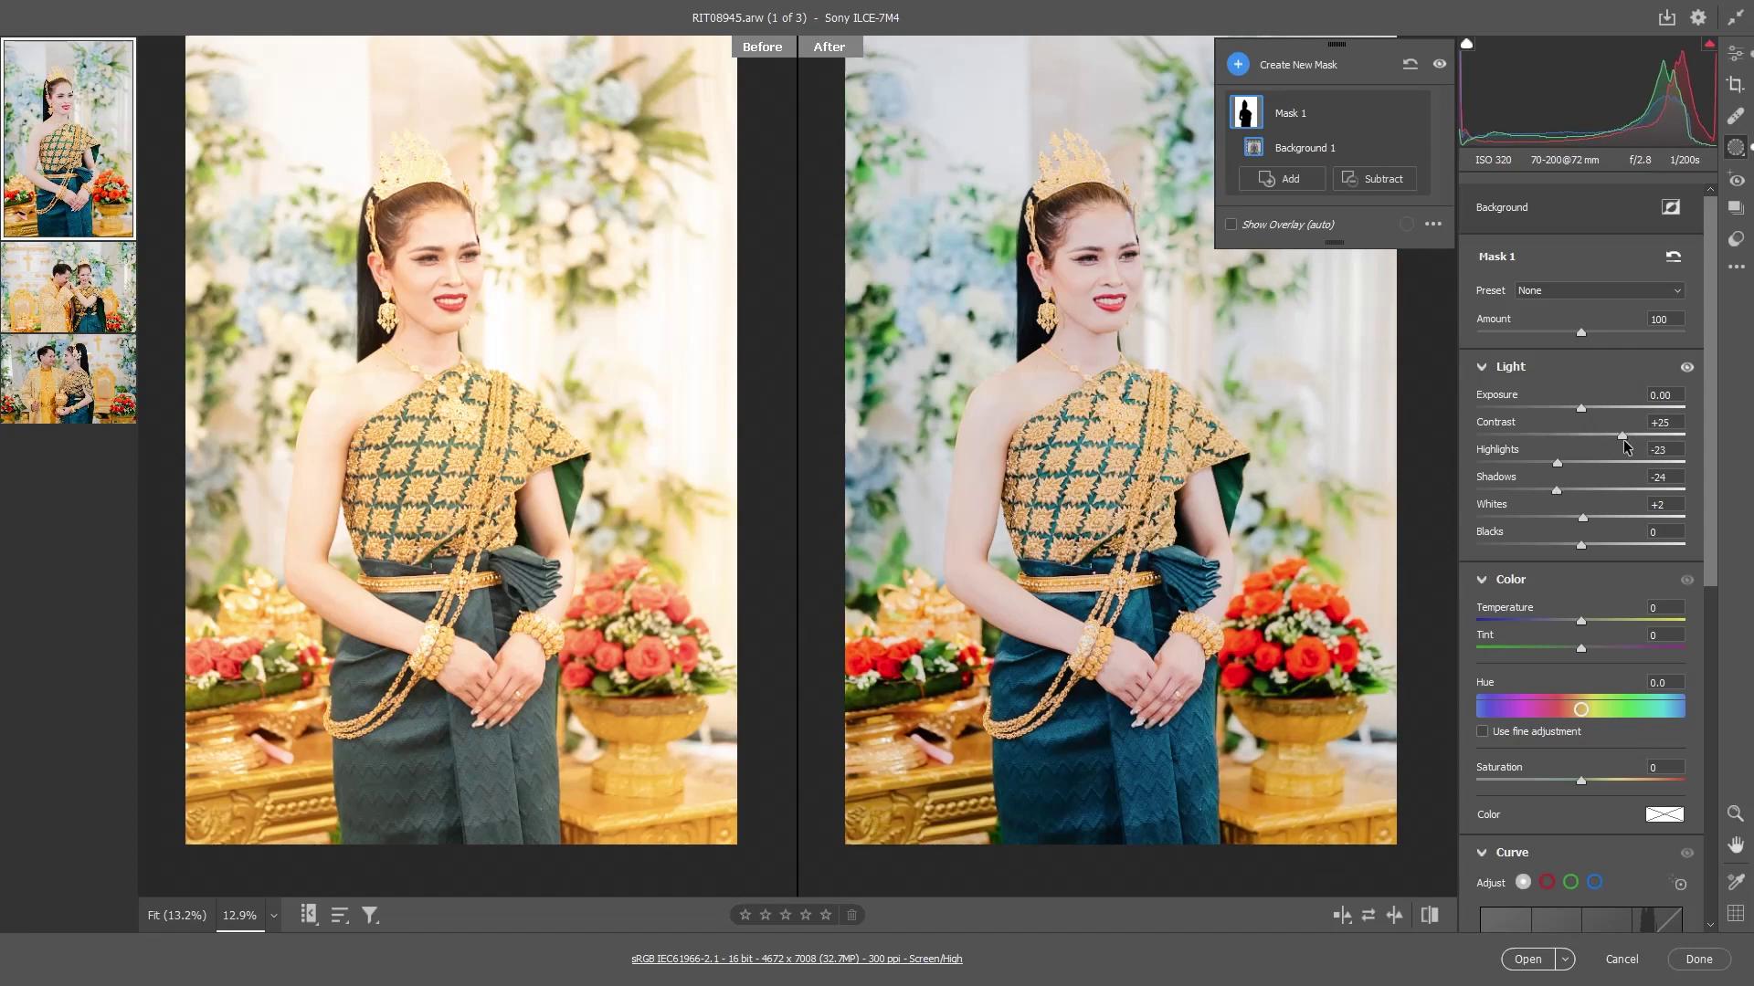
pyautogui.moveTo(1581, 436); pyautogui.dragTo(1606, 436)
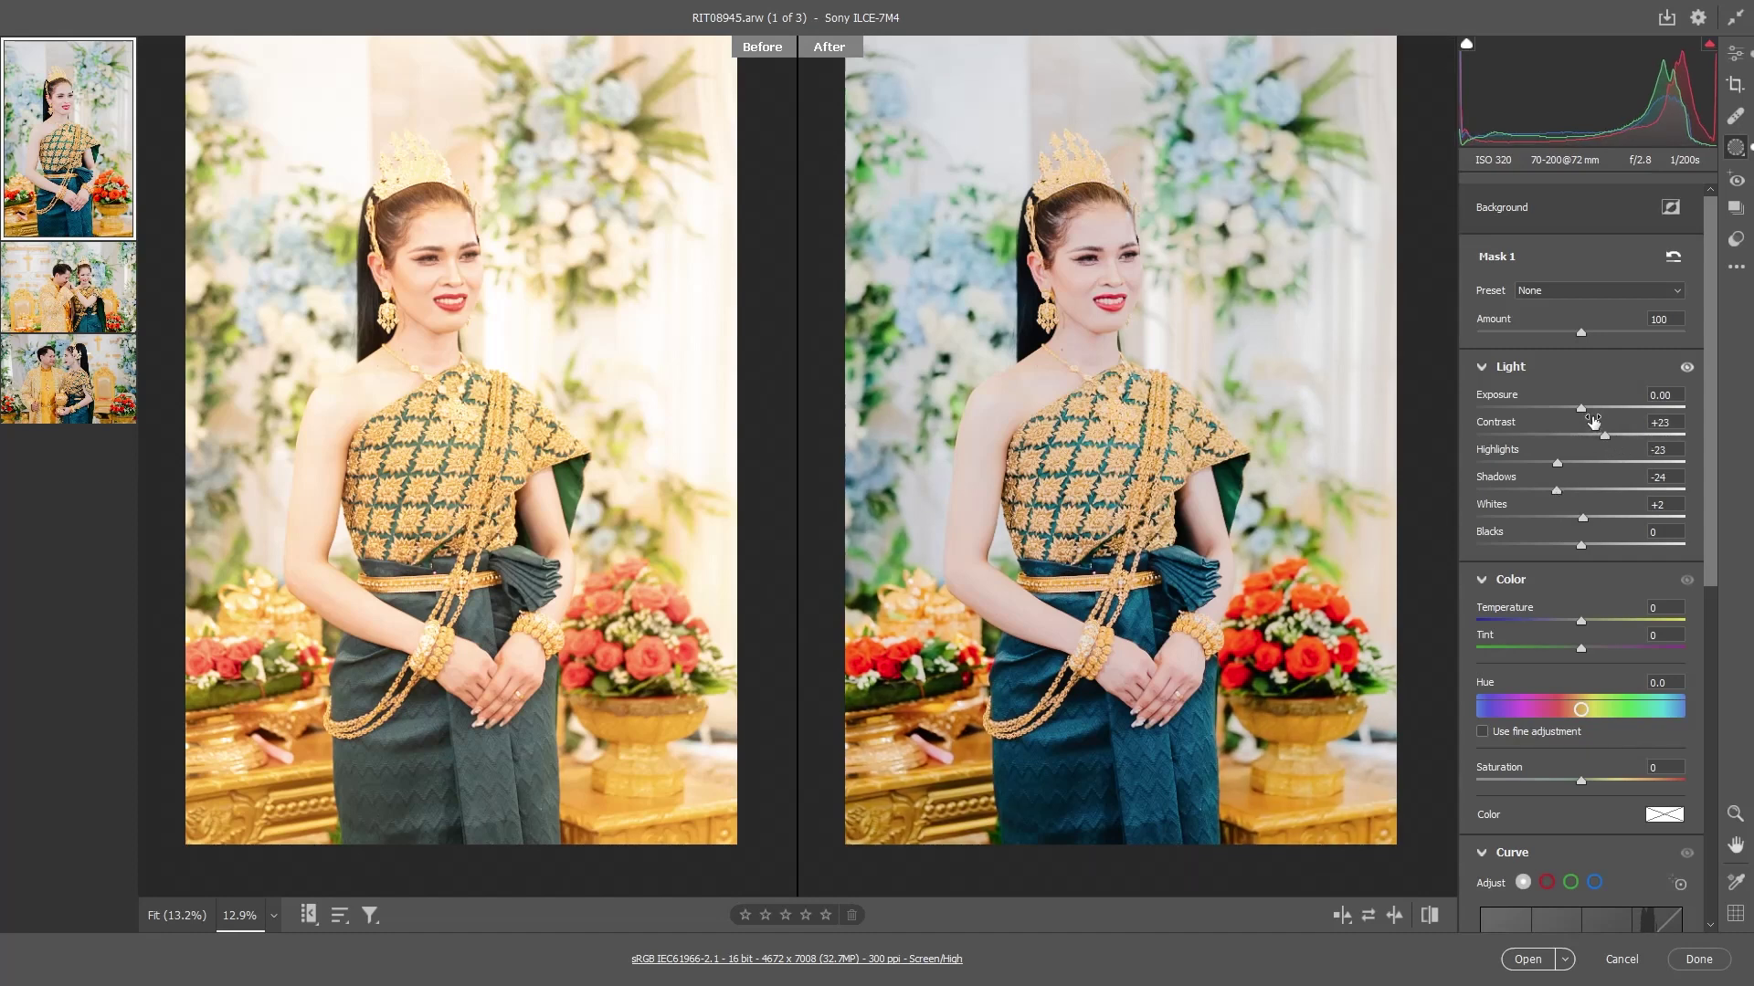
pyautogui.moveTo(1582, 410); pyautogui.dragTo(1577, 409)
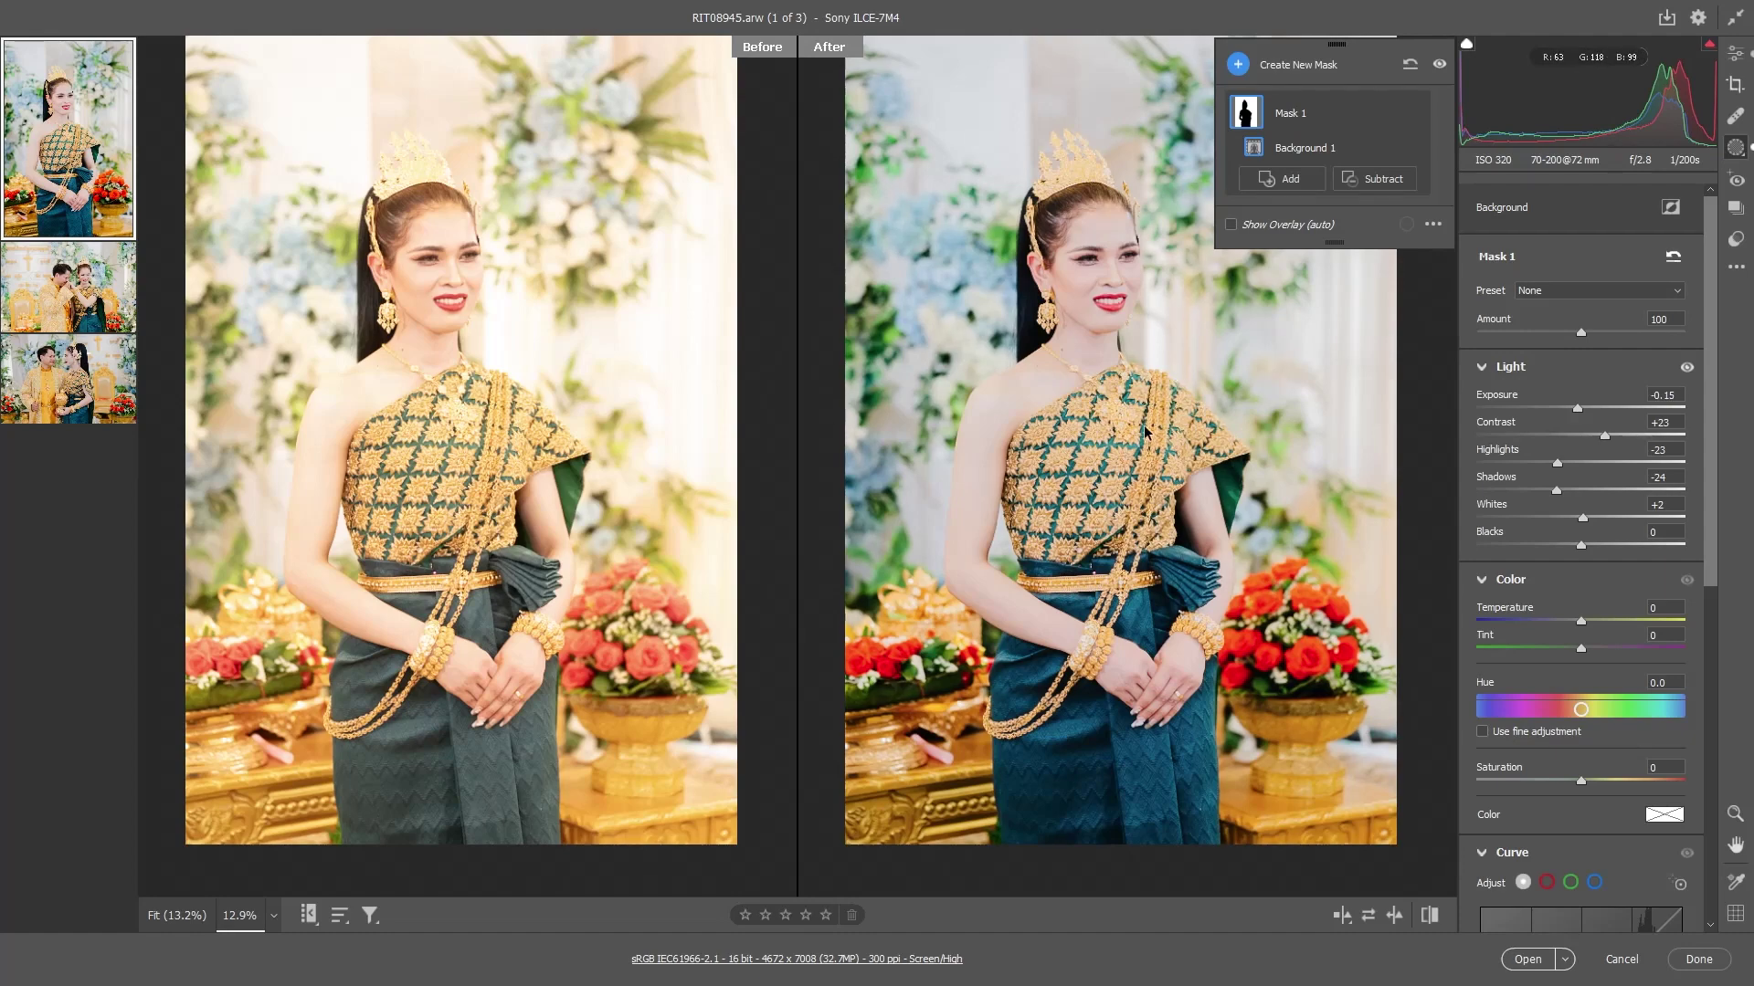
# Add a Select Subject mask on the bride: Contrast +20, Highlights -47, Shadows -12, Blacks +4, Saturation +11
pyautogui.click(1237, 65)
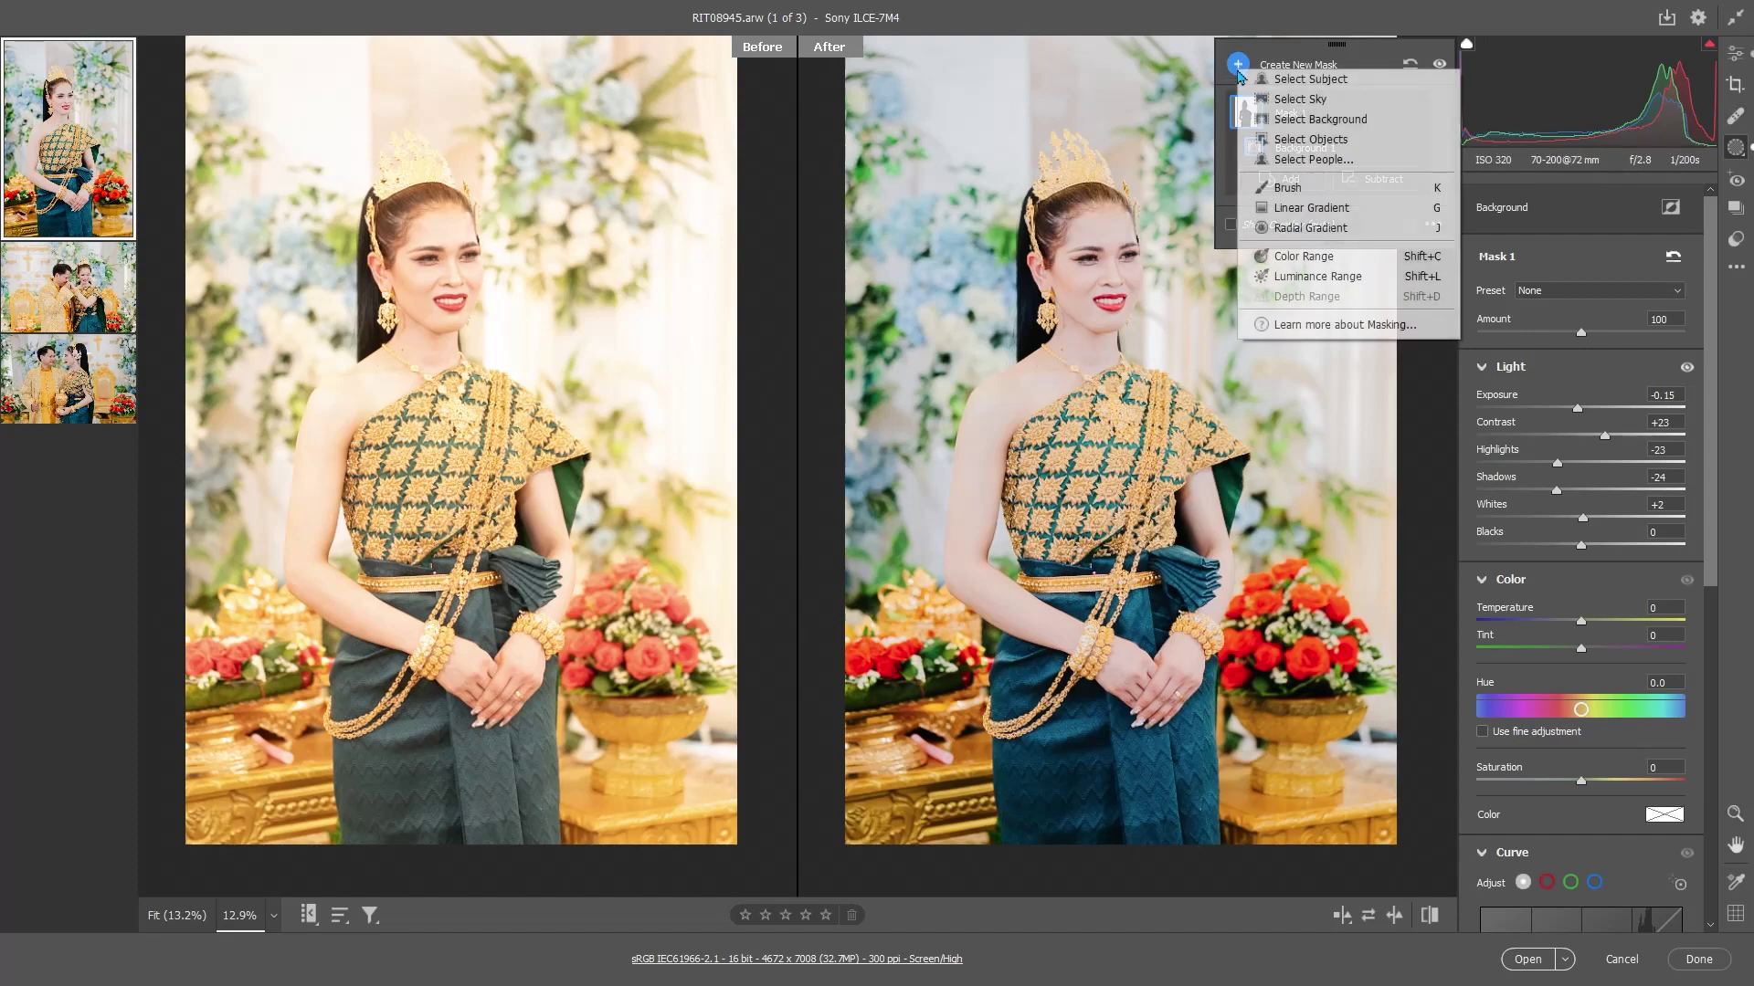
pyautogui.click(1310, 82)
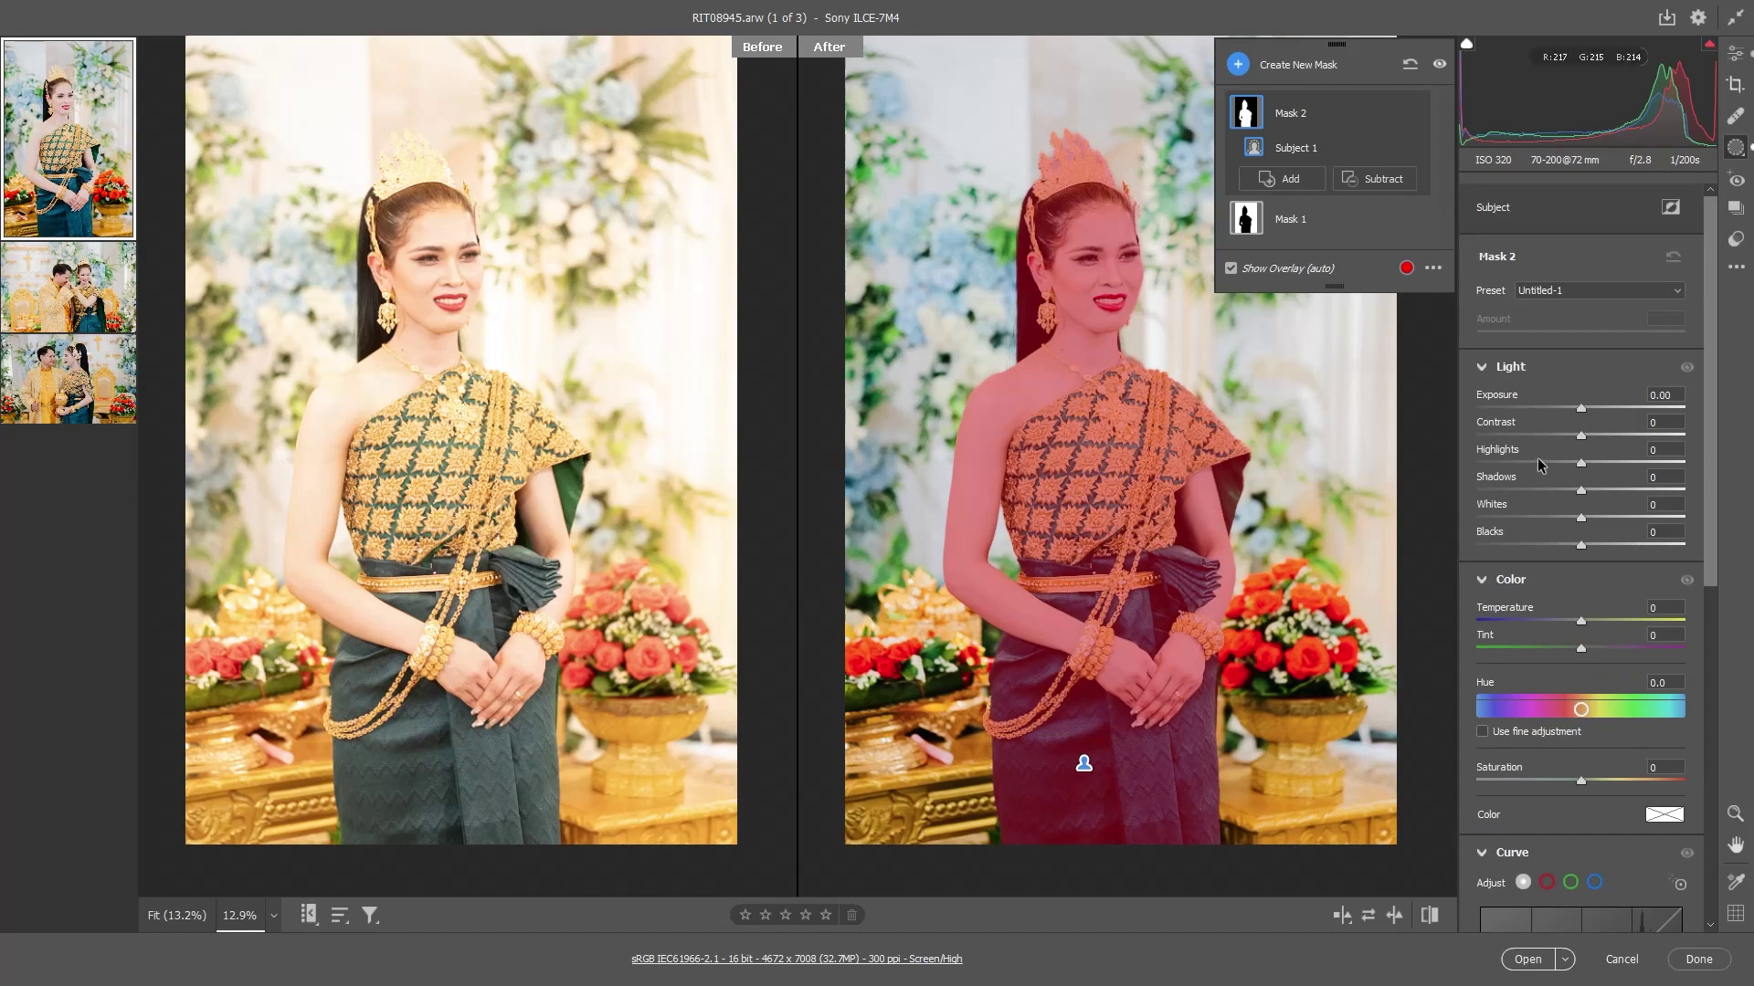
pyautogui.moveTo(1606, 436); pyautogui.dragTo(1598, 447)
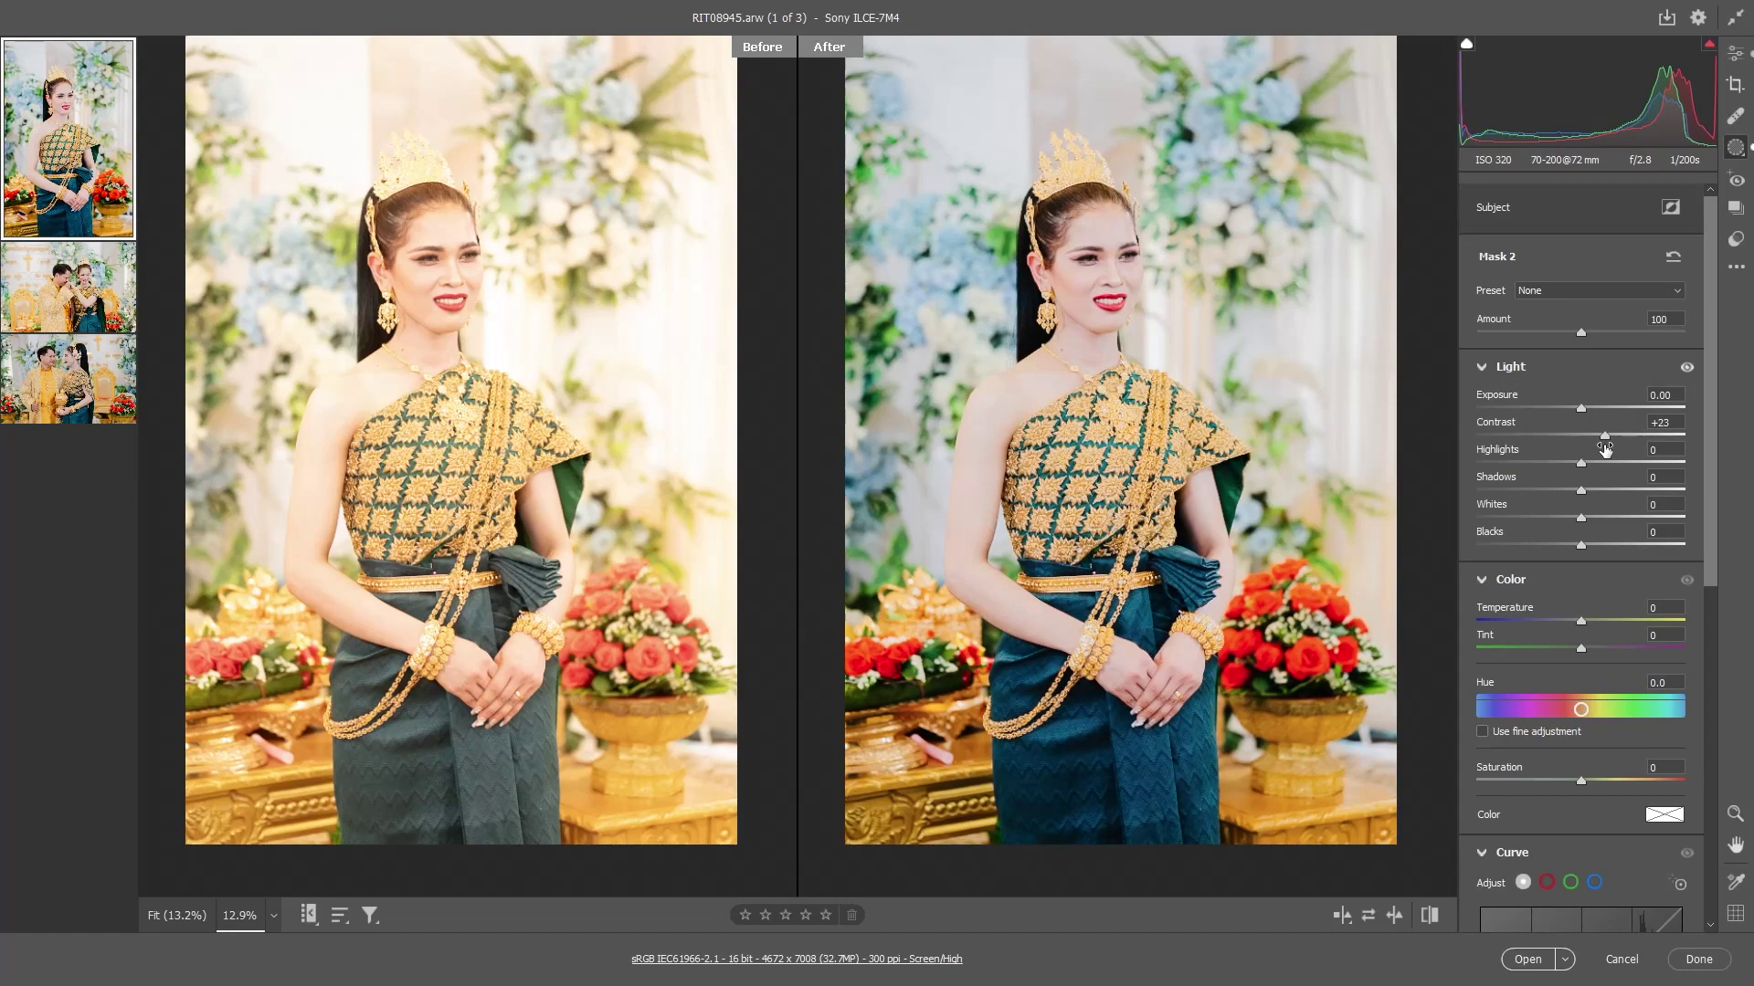
pyautogui.moveTo(1597, 447); pyautogui.dragTo(1601, 447)
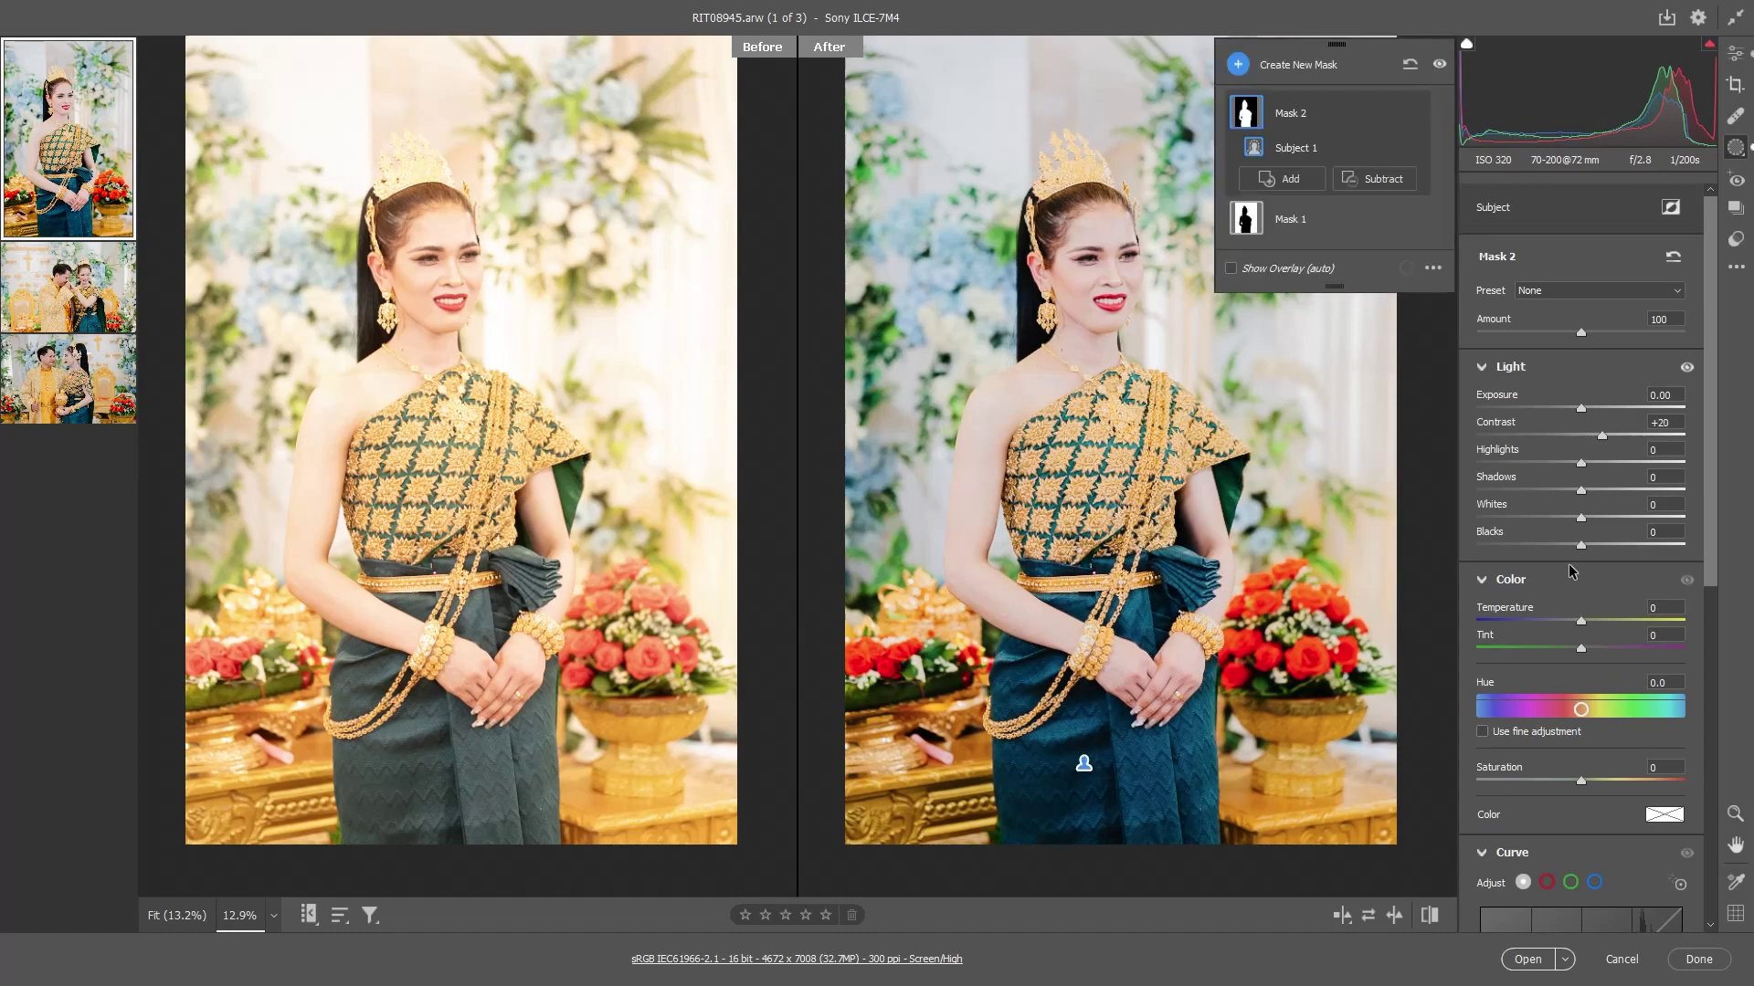
pyautogui.moveTo(1583, 548); pyautogui.dragTo(1580, 545)
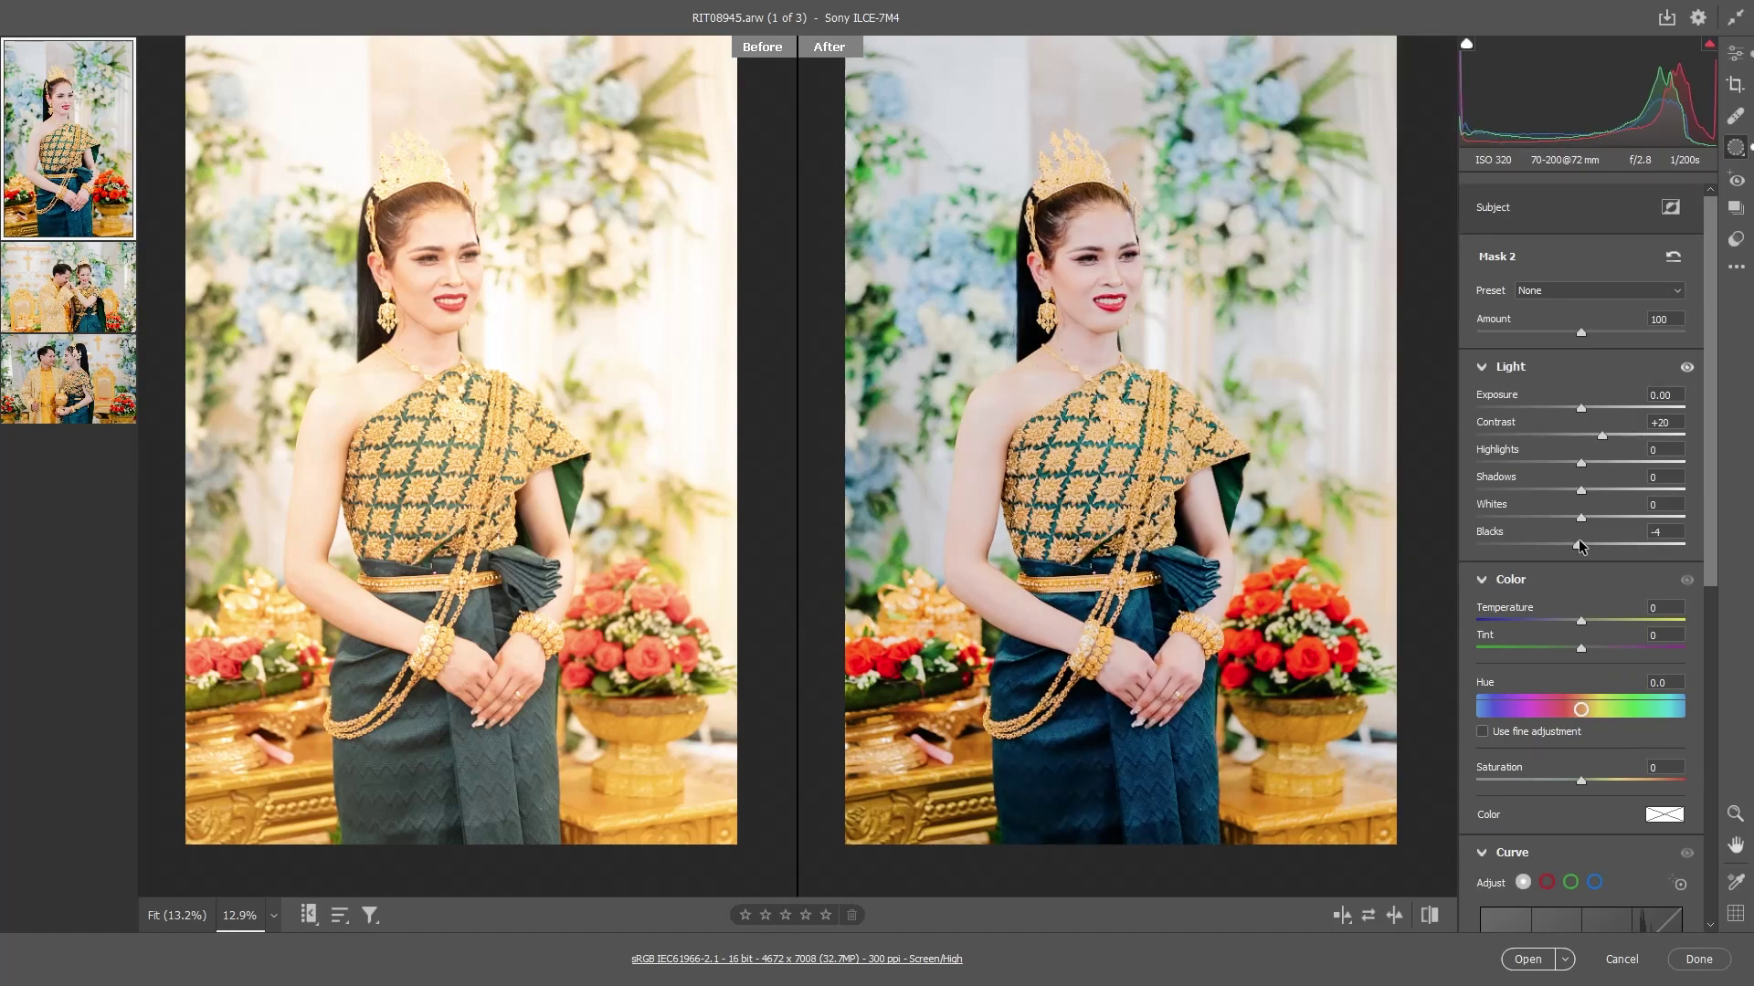
pyautogui.moveTo(1579, 546); pyautogui.dragTo(1573, 493)
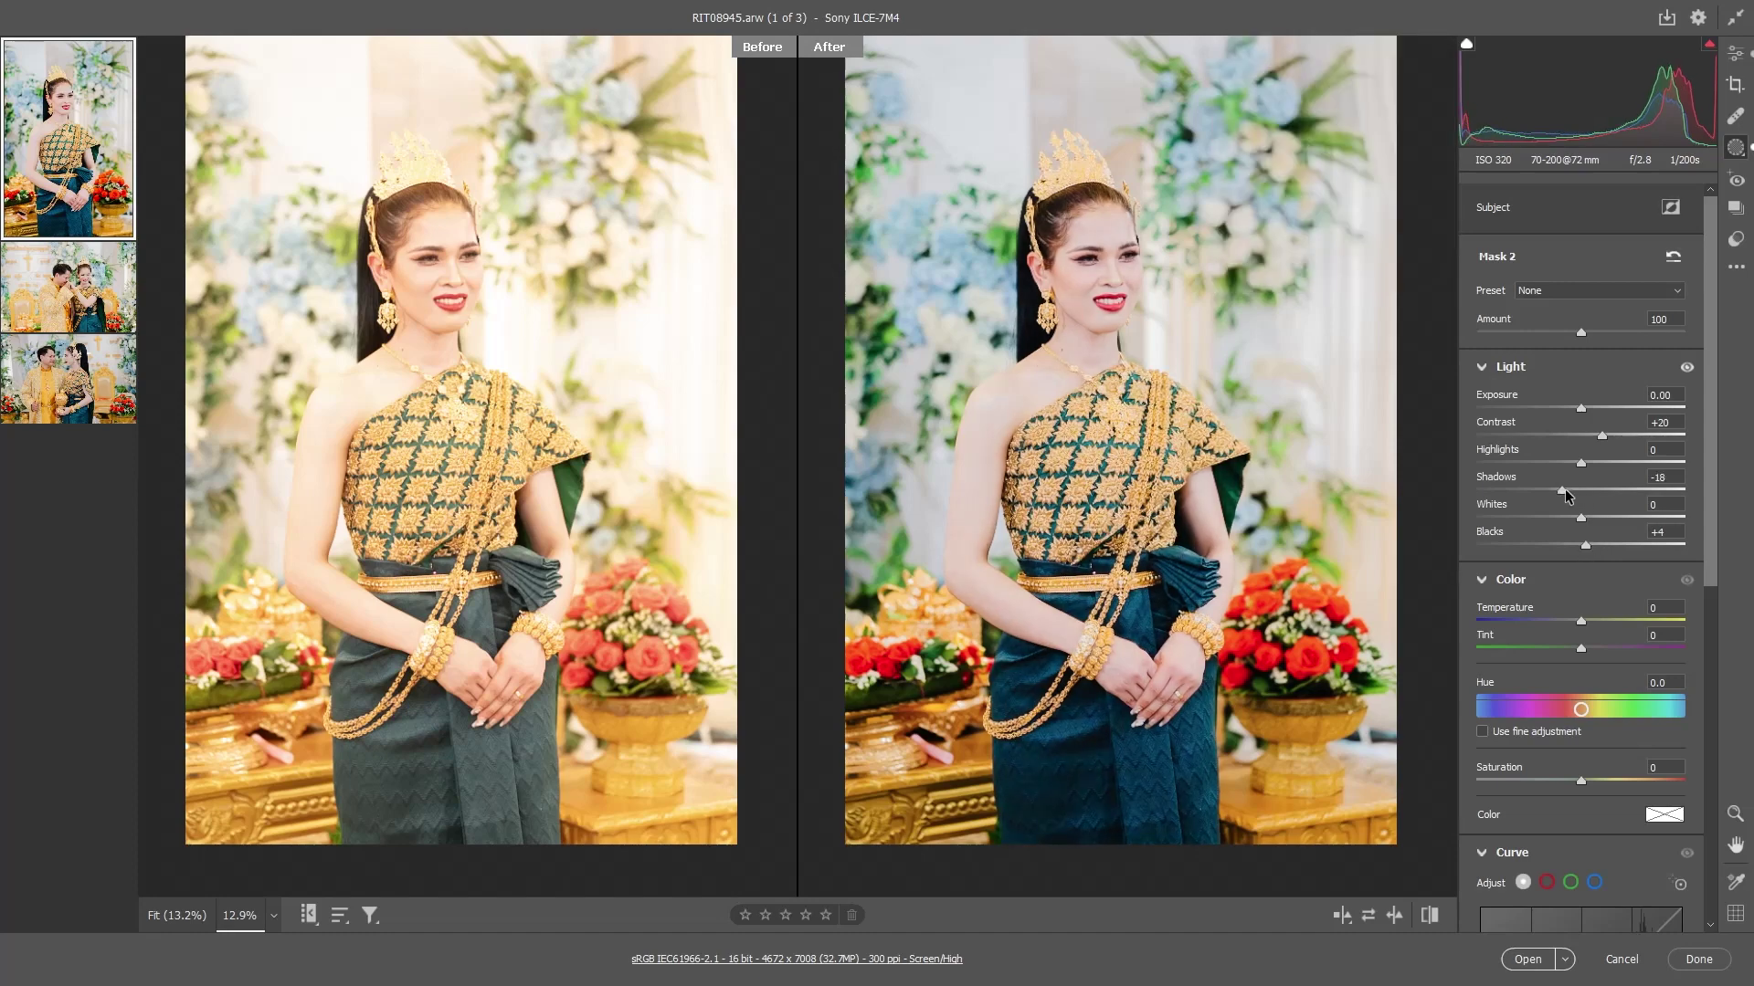
pyautogui.moveTo(1571, 494); pyautogui.dragTo(1542, 463)
pyautogui.moveTo(1527, 467); pyautogui.dragTo(1532, 466)
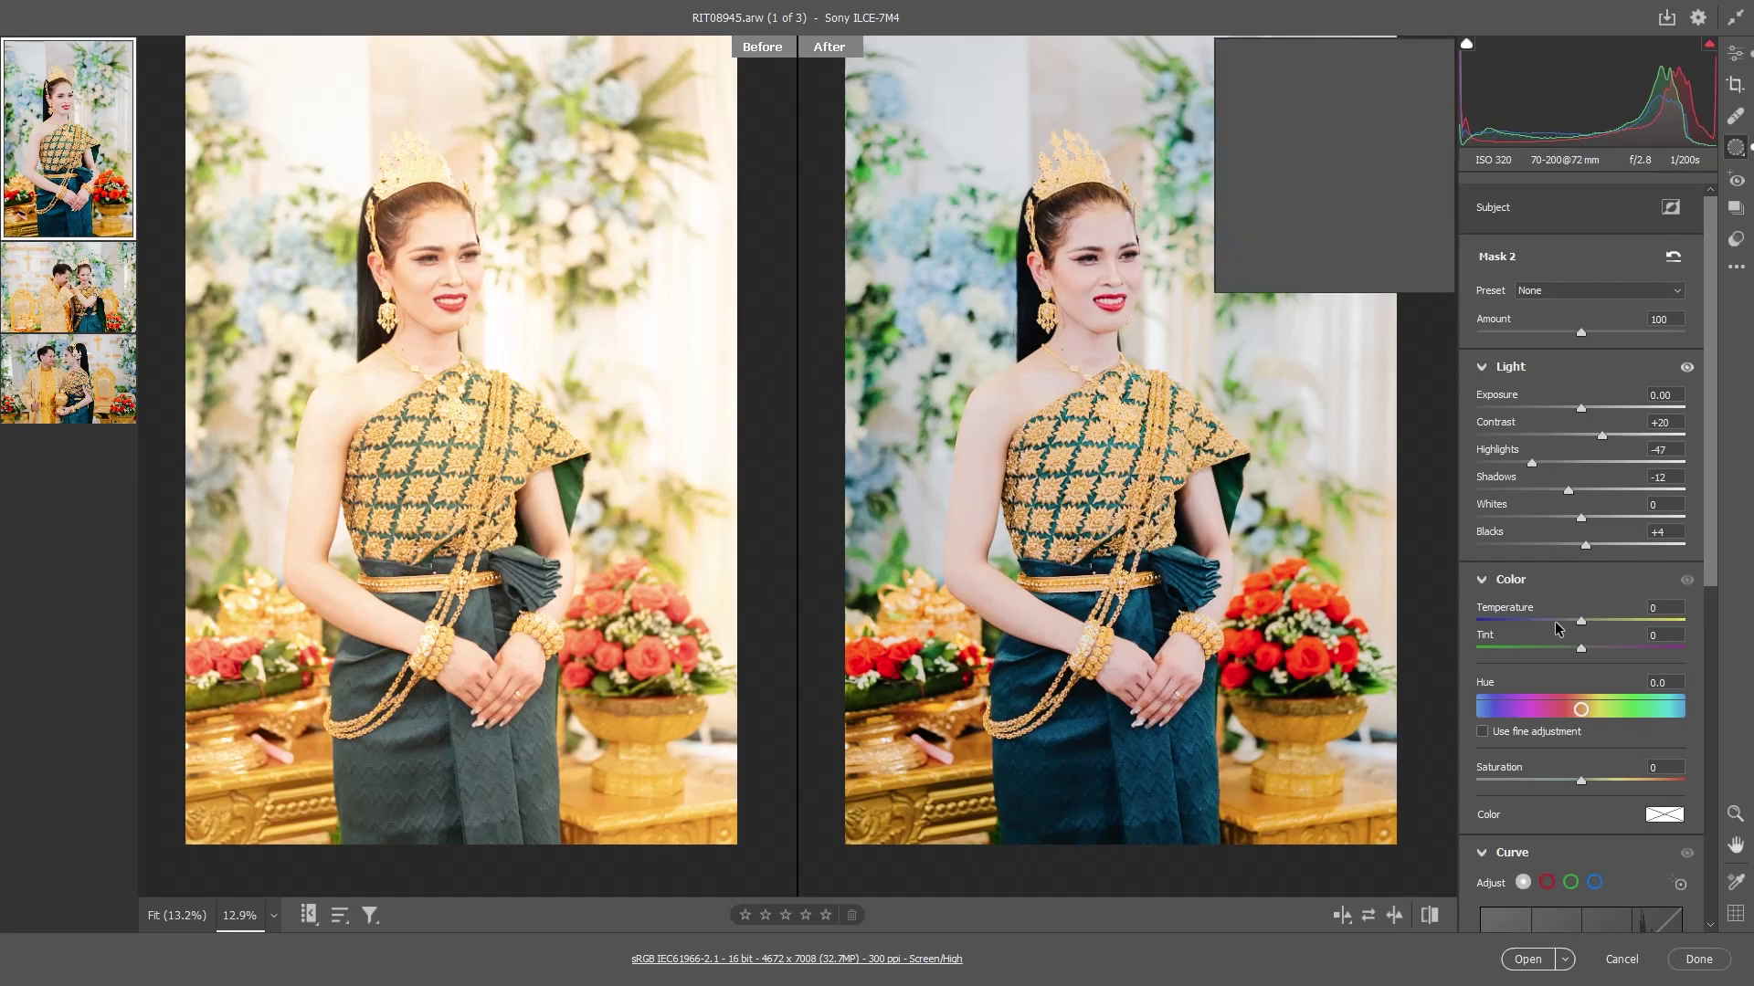
pyautogui.moveTo(1581, 782); pyautogui.dragTo(1593, 785)
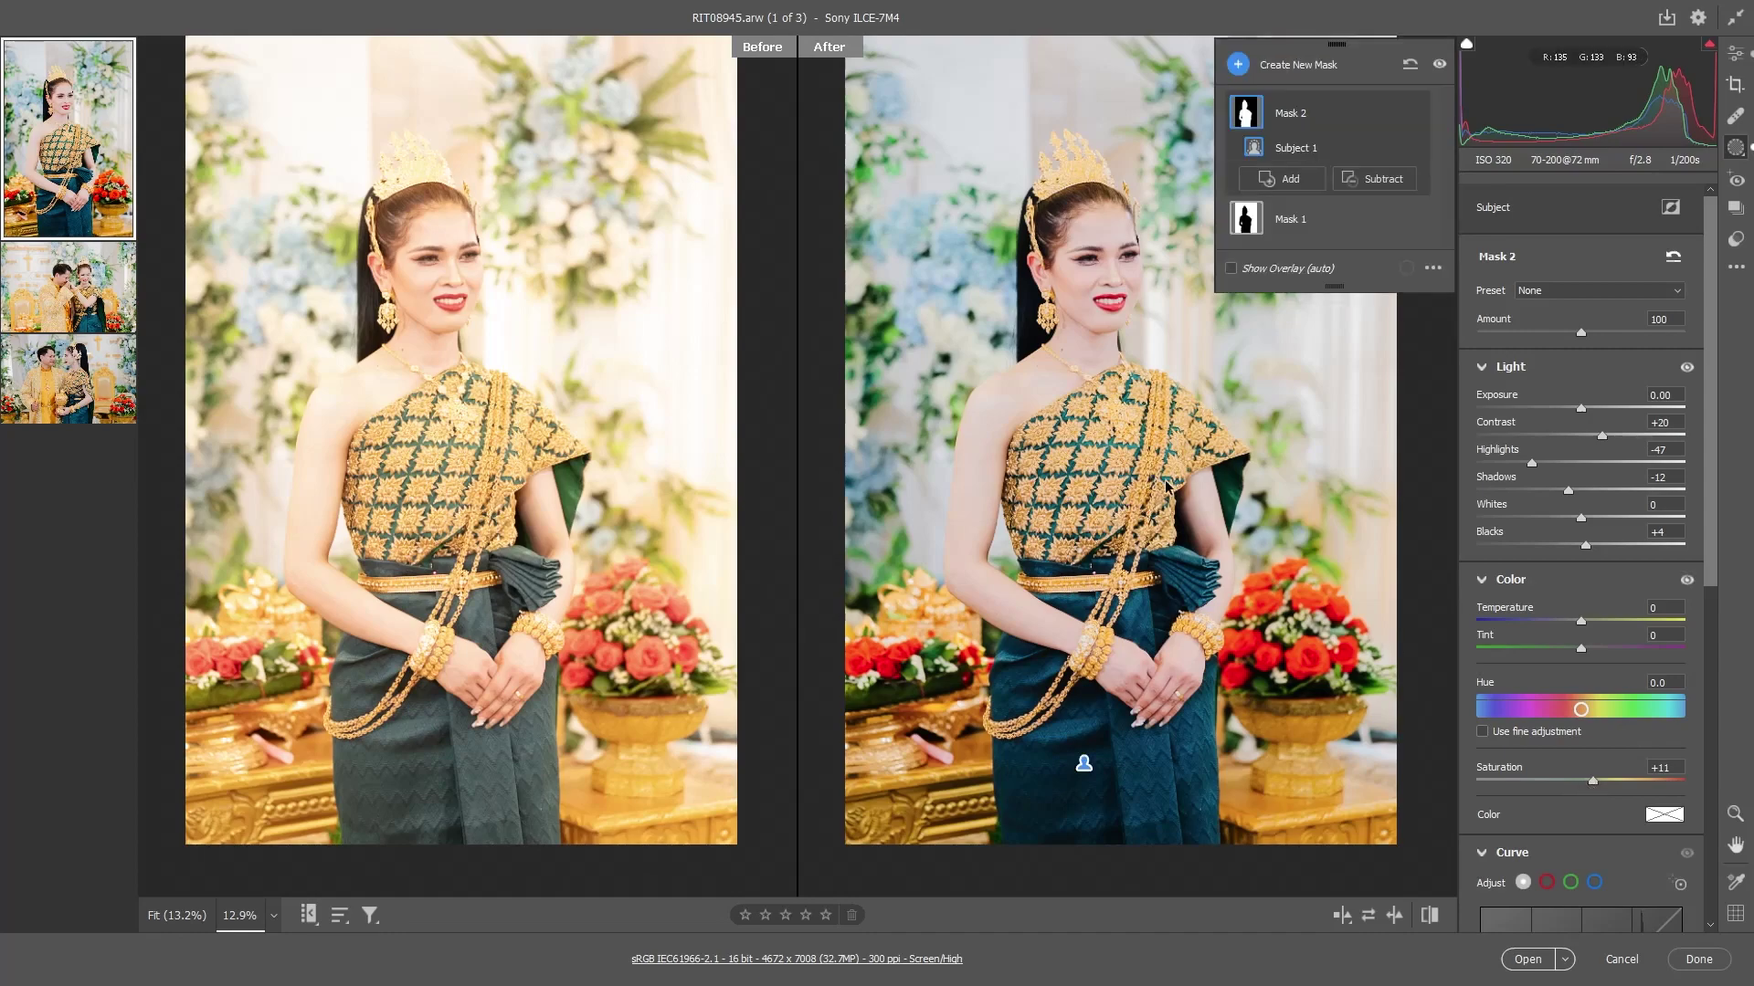
# Exit masking and step through the filmstrip to the second, then the third photo, RIT09119
pyautogui.click(1735, 54)
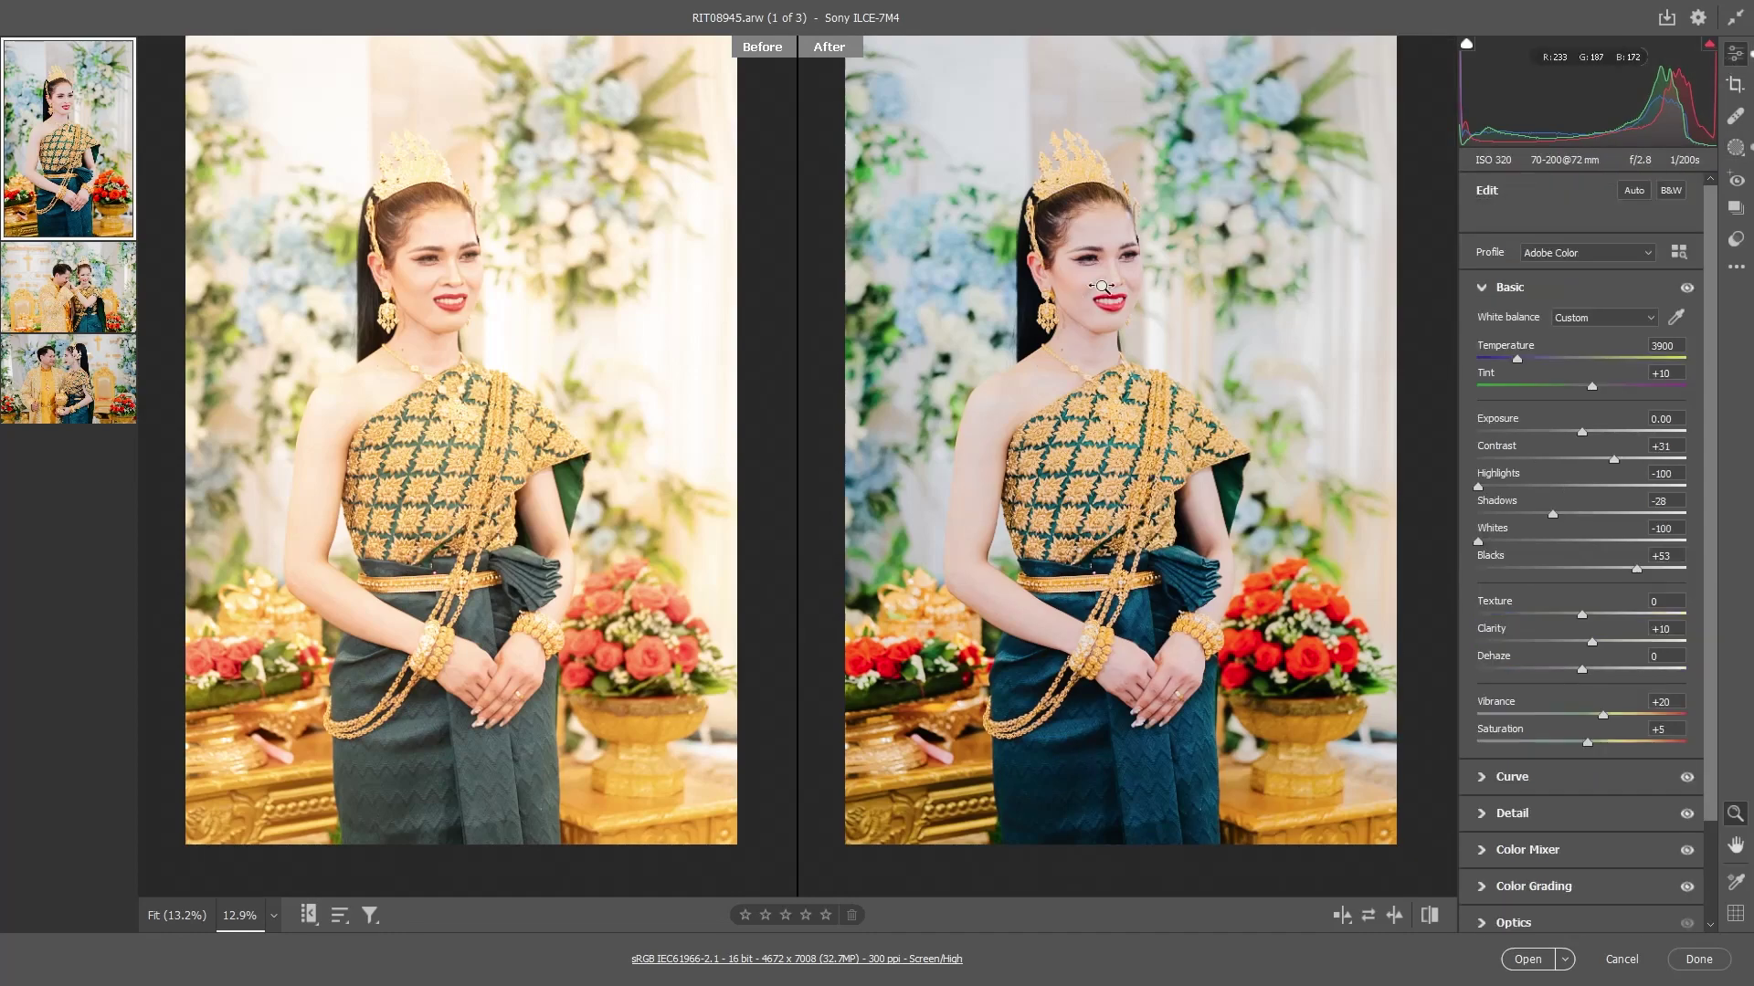
pyautogui.scroll(3, 1101, 287)
pyautogui.scroll(-4, 1187, 292)
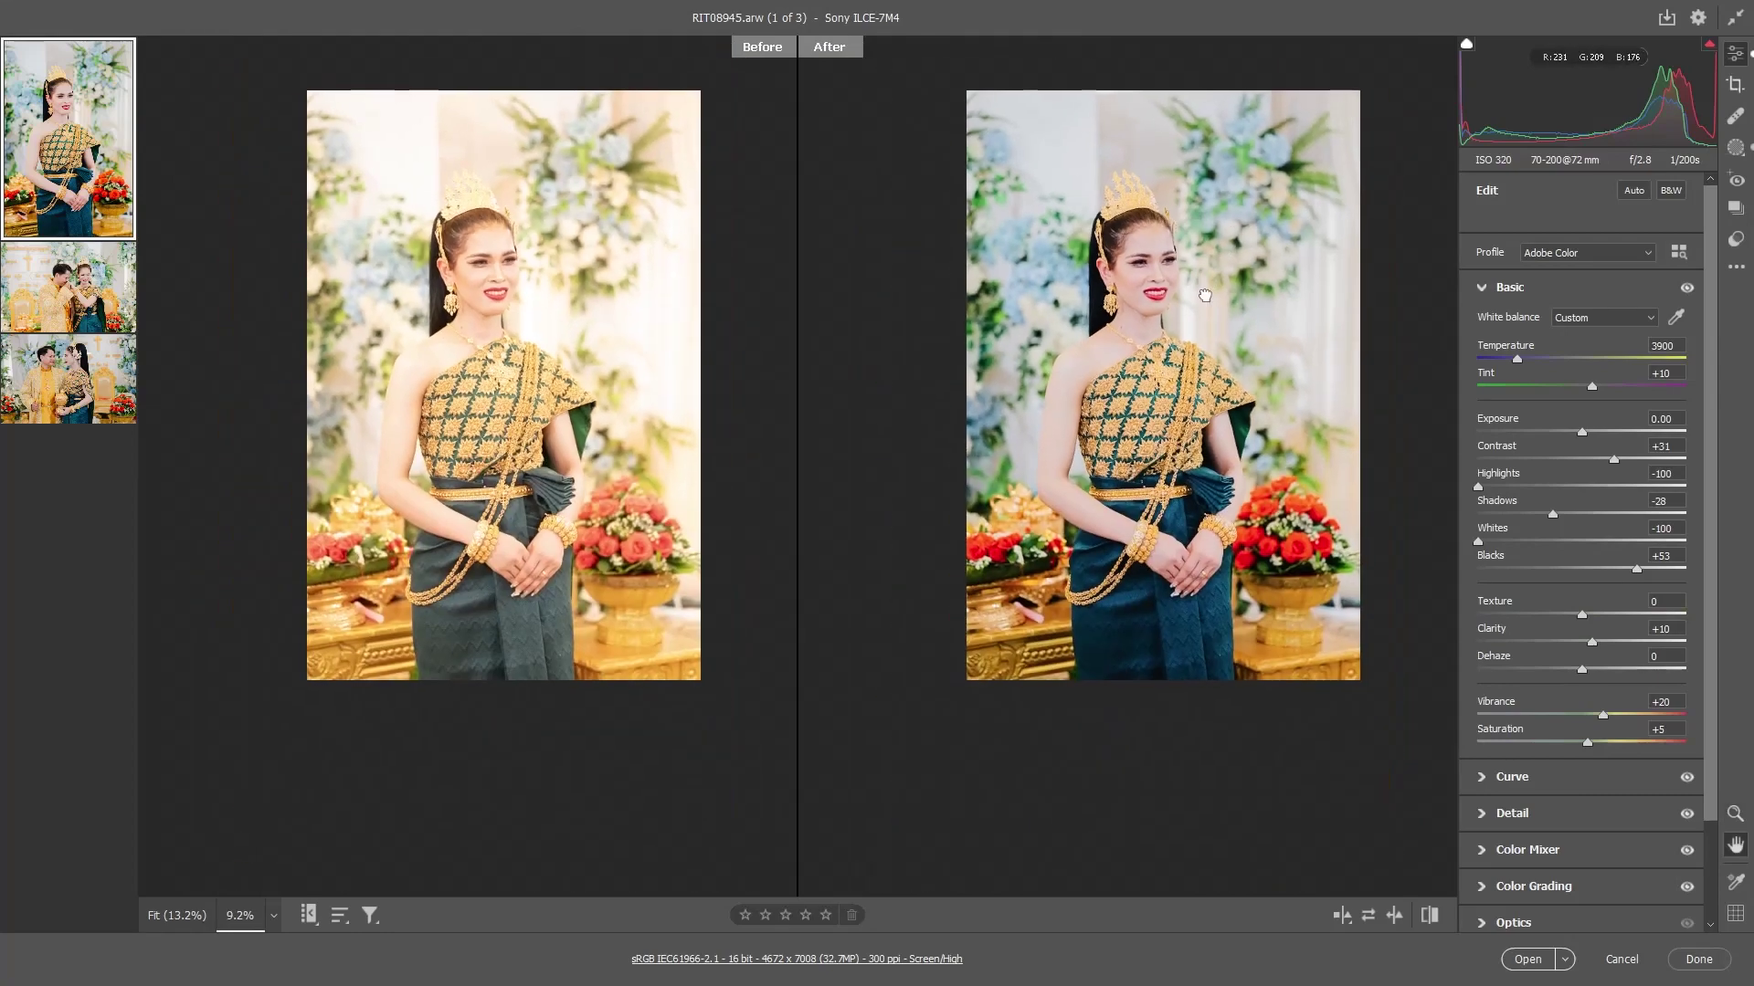
pyautogui.scroll(2, 1204, 295)
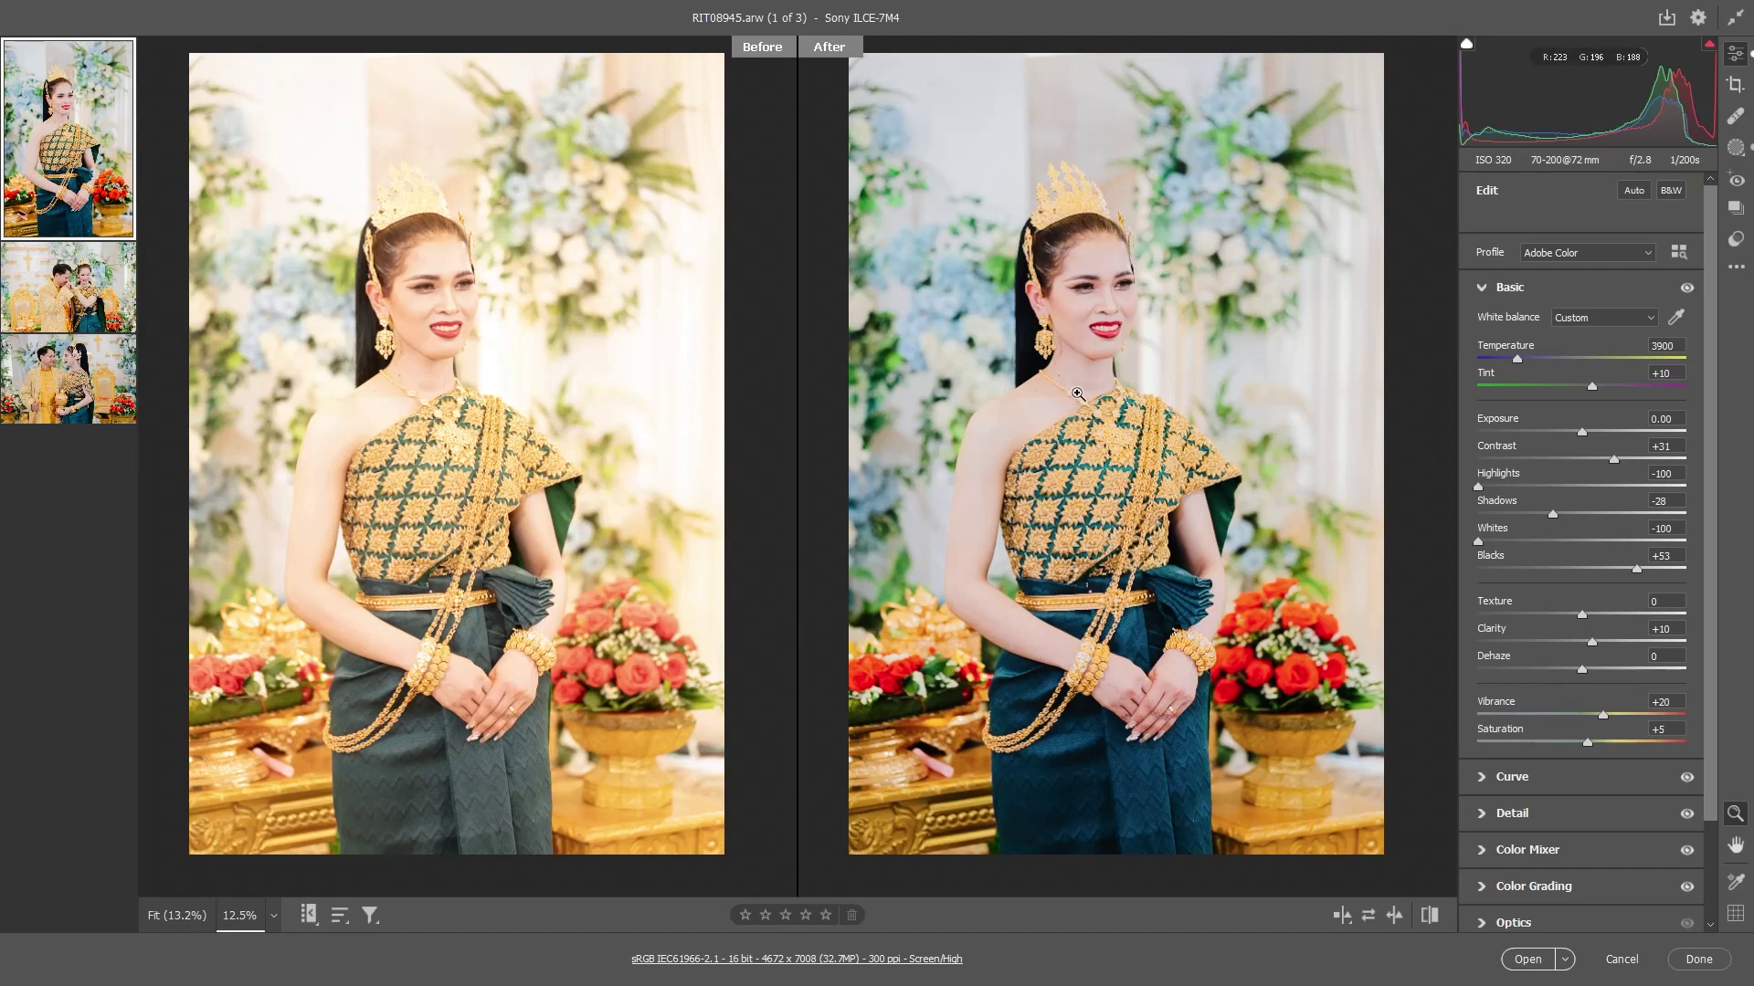
pyautogui.click(101, 318)
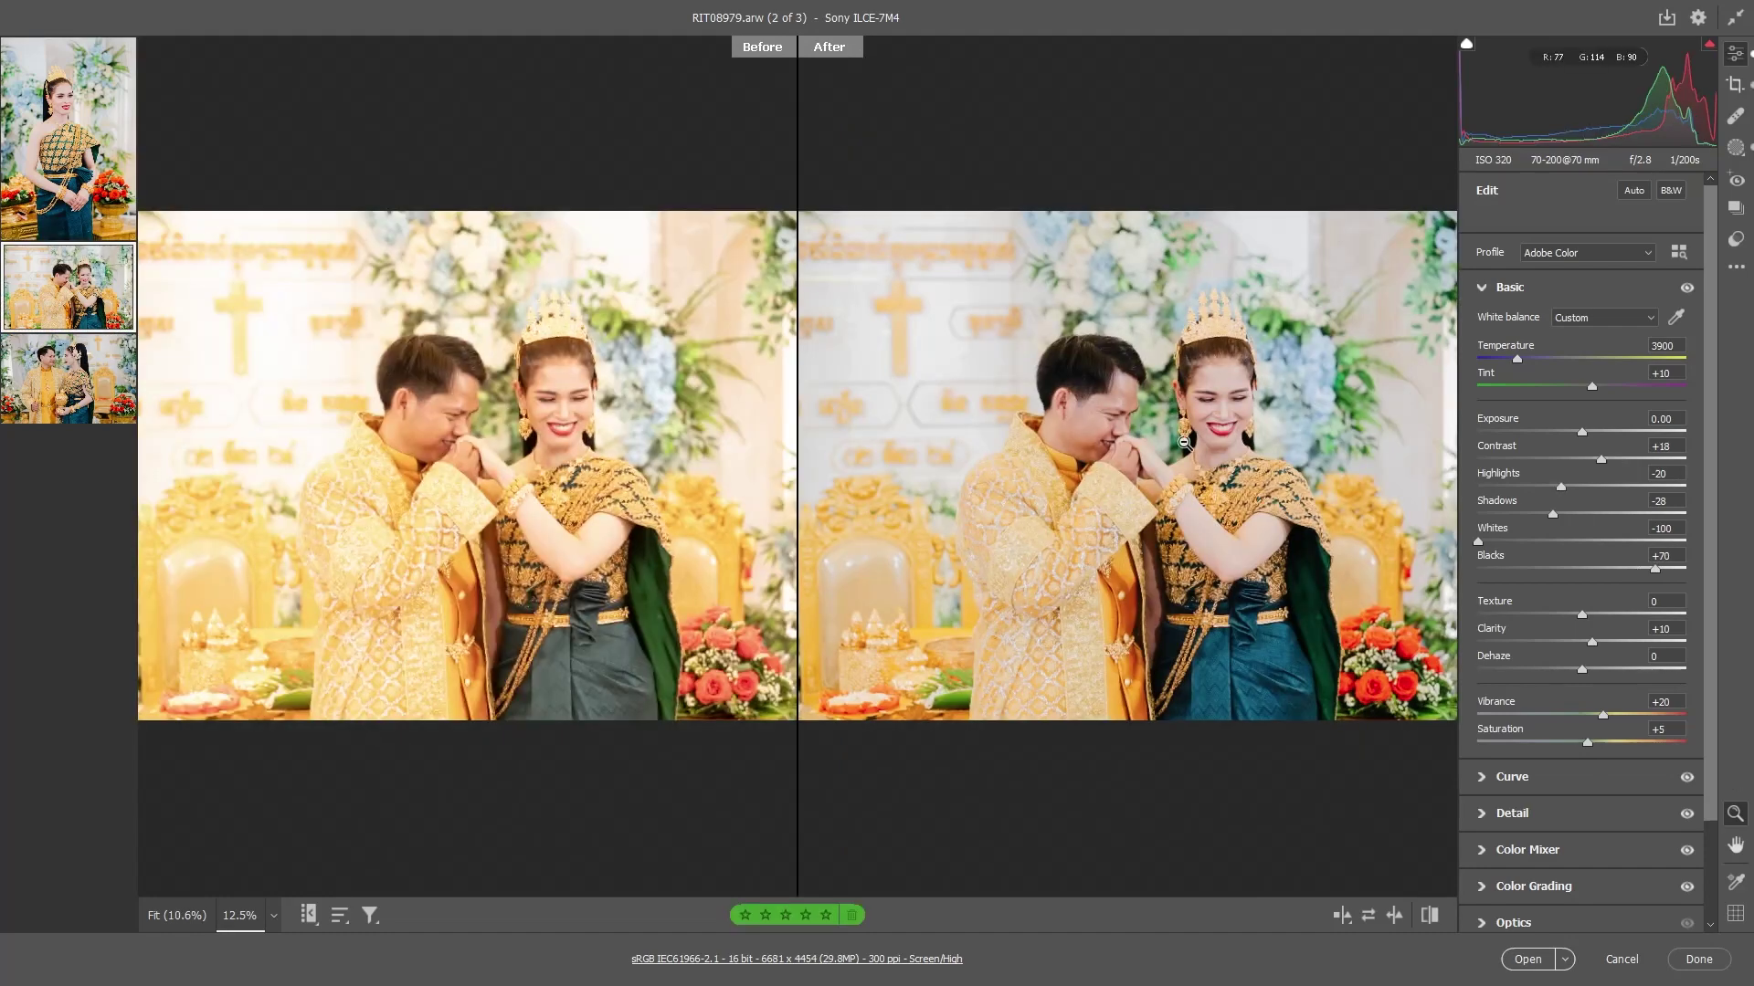
pyautogui.scroll(2, 1051, 425)
pyautogui.scroll(2, 1090, 424)
pyautogui.scroll(1, 1141, 420)
pyautogui.scroll(-4, 1254, 424)
pyautogui.scroll(2, 1254, 423)
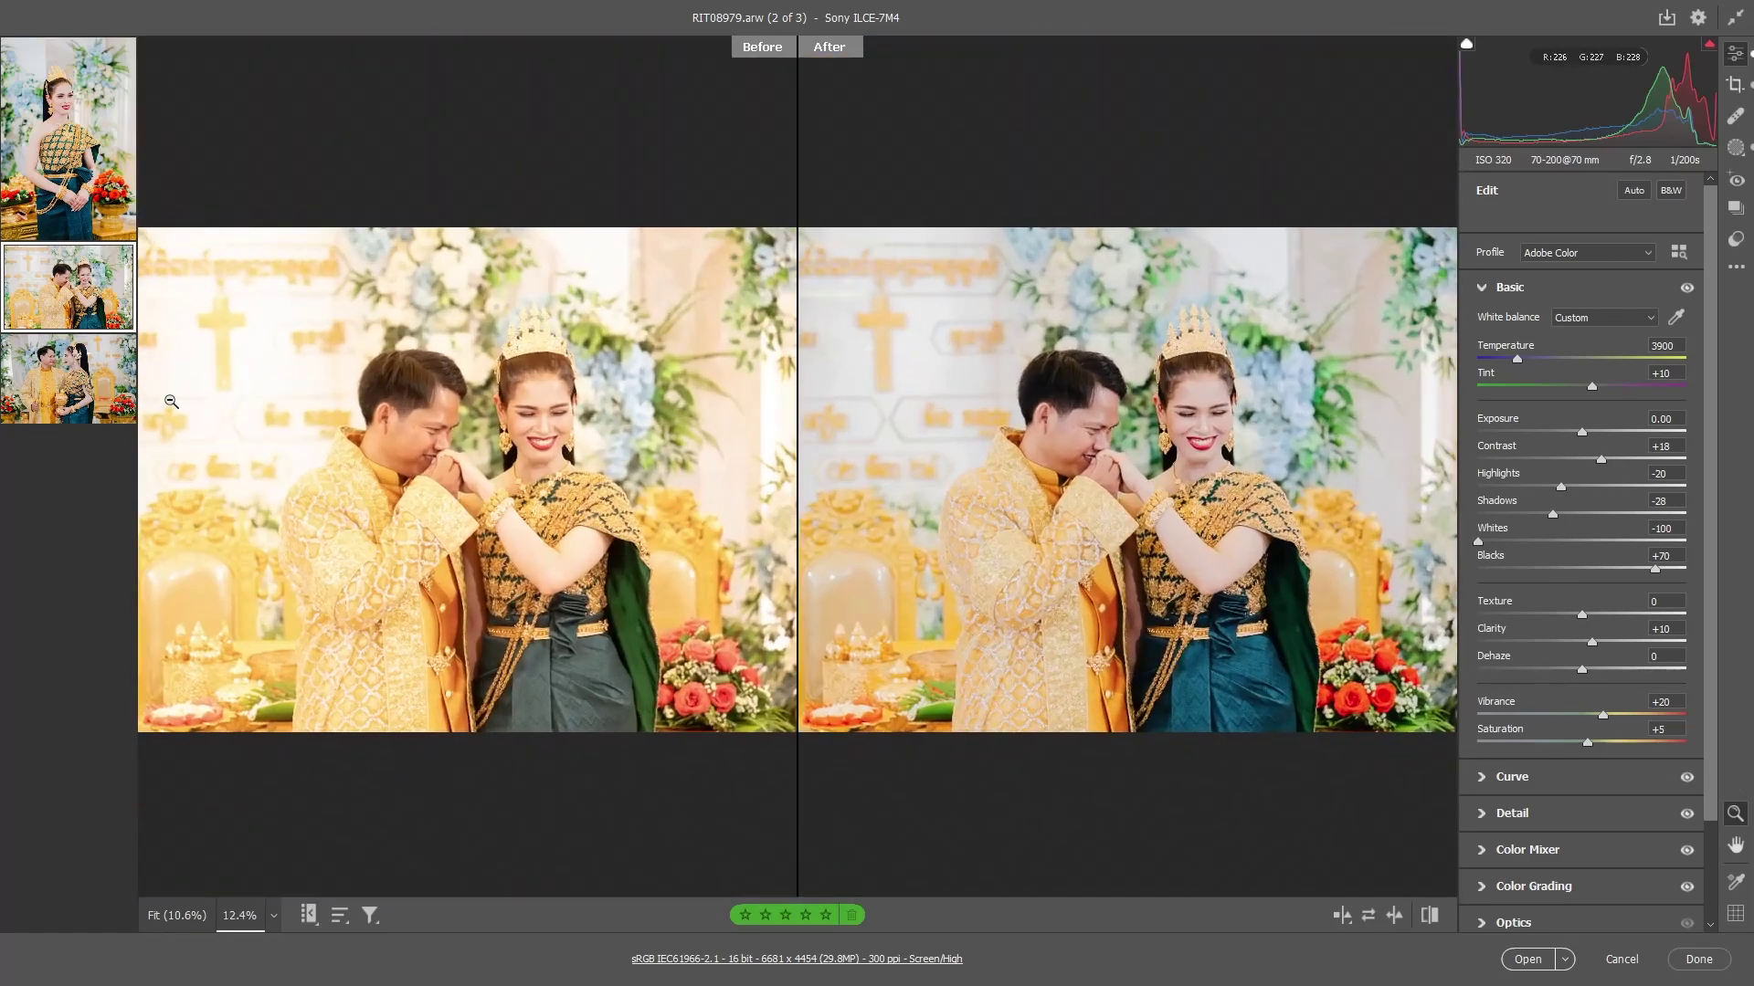
pyautogui.click(73, 397)
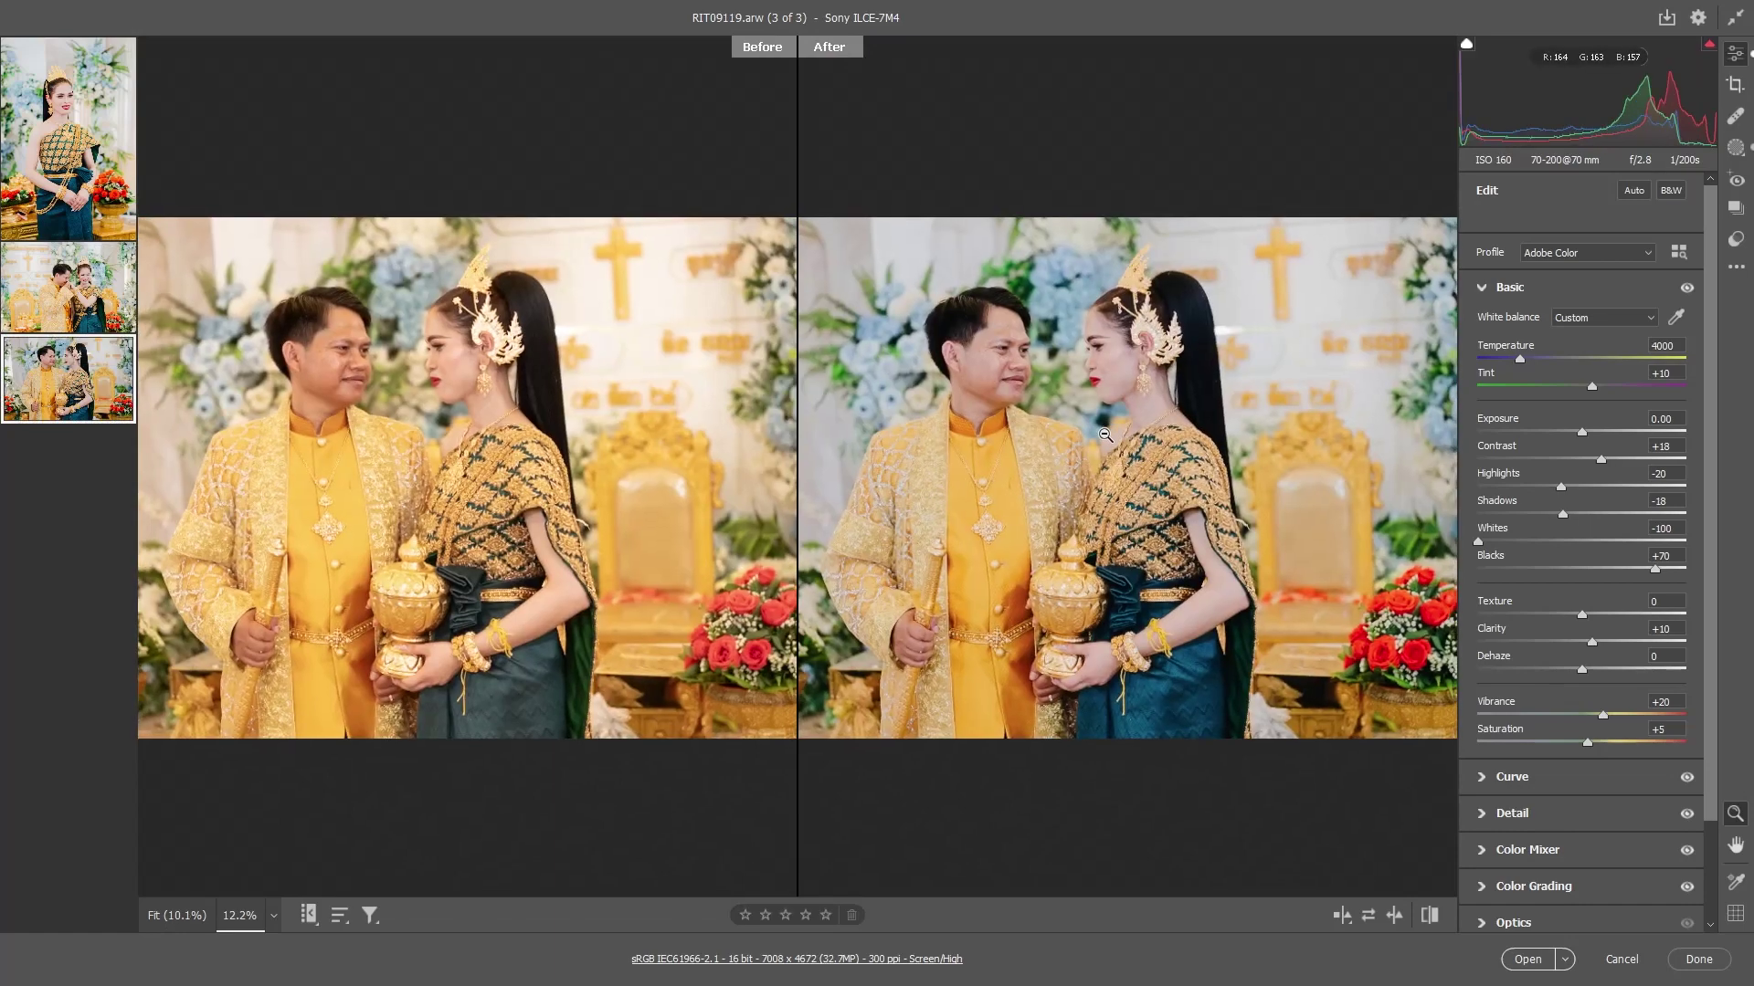
# Raise the third photo's Exposure to +0.10 and review its Basic panel settings
pyautogui.scroll(-1, 1260, 402)
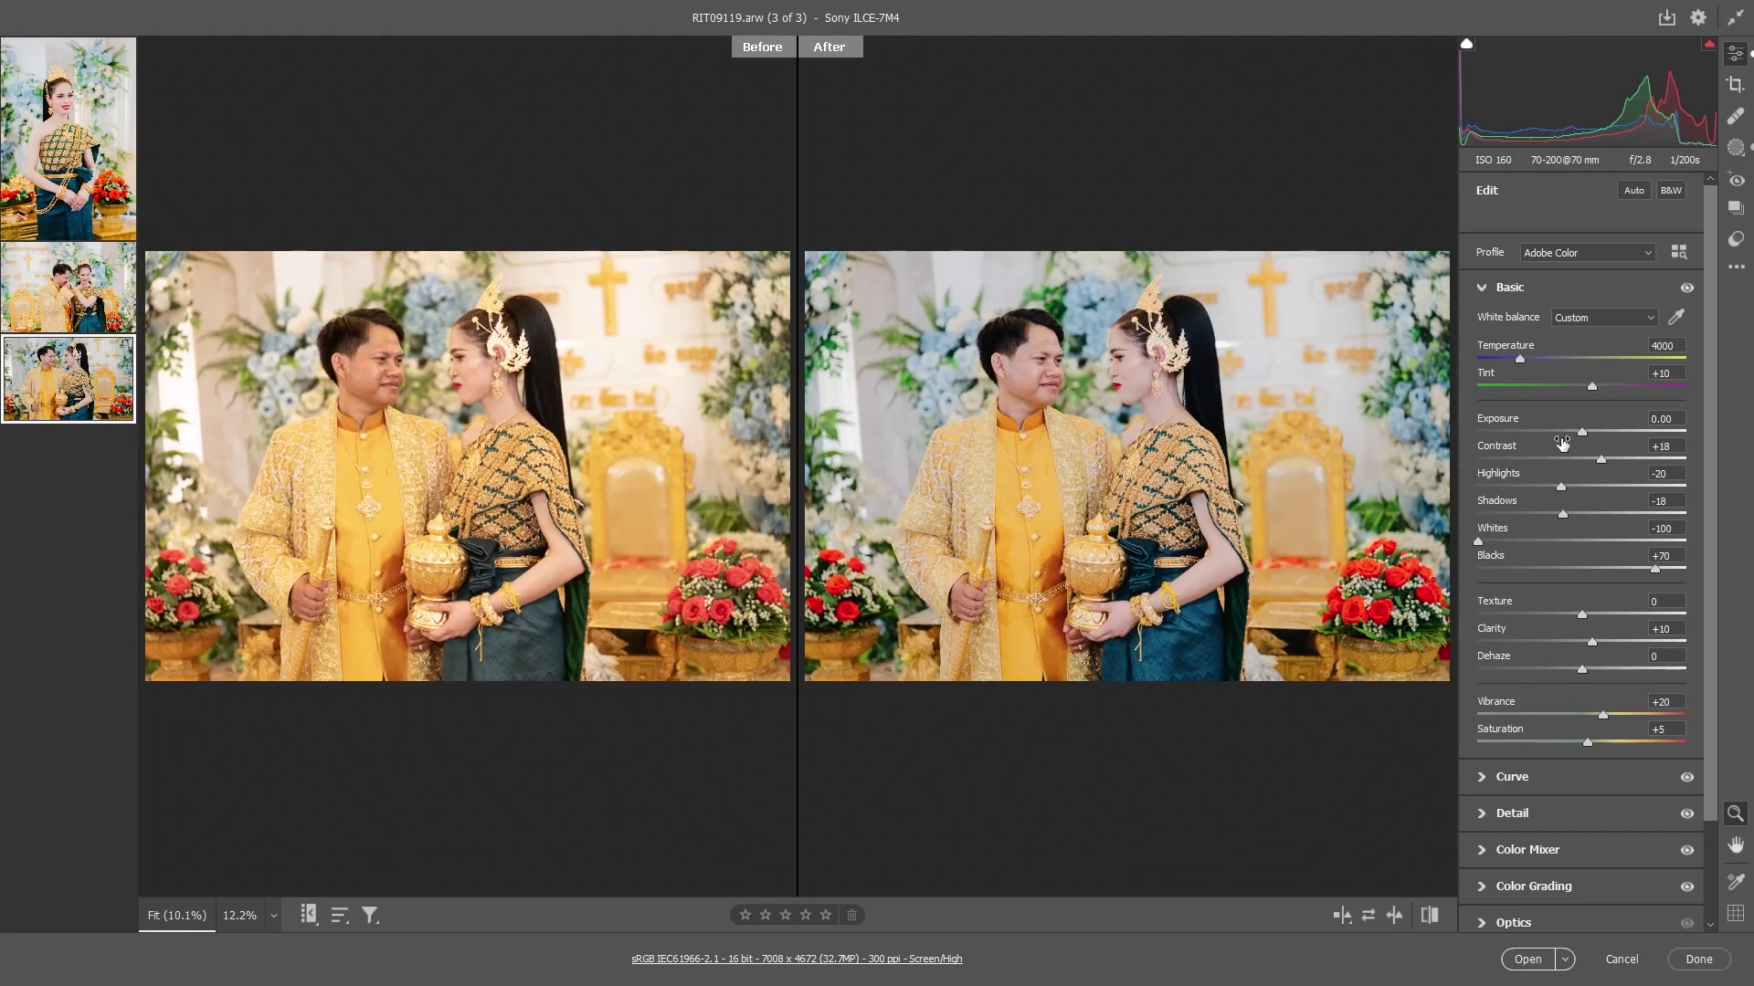
pyautogui.moveTo(1582, 432); pyautogui.dragTo(1587, 436)
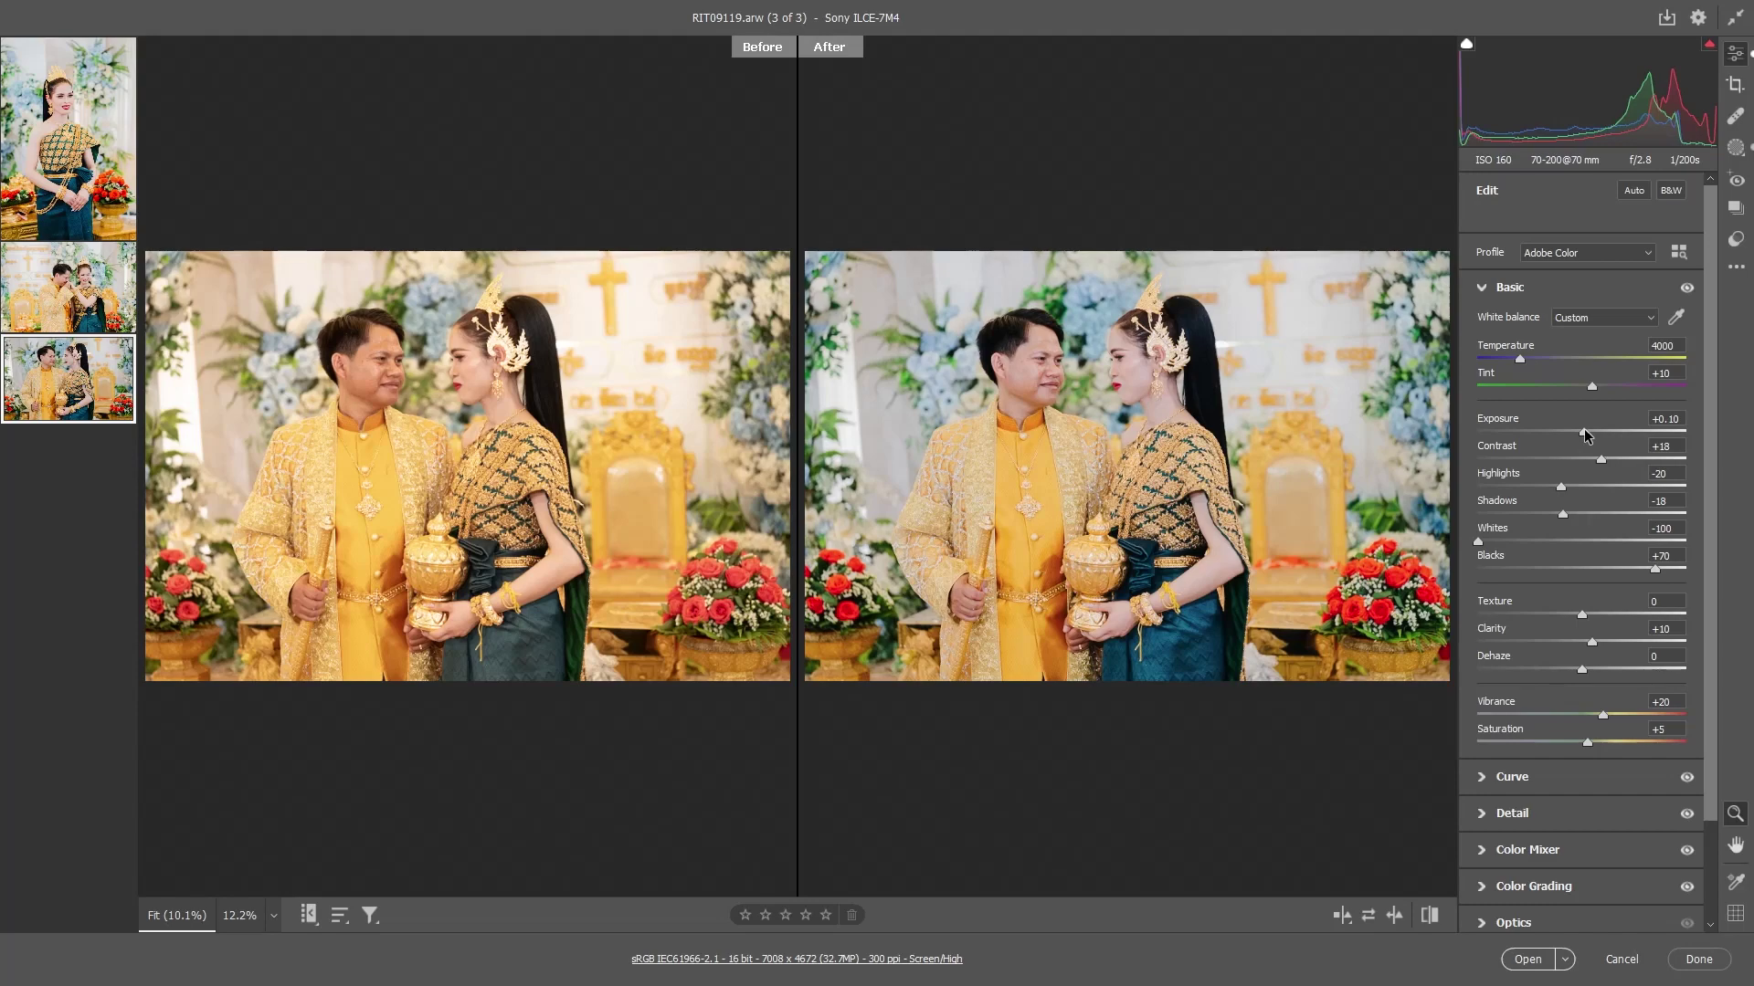
pyautogui.scroll(1, 1173, 364)
pyautogui.scroll(1, 1173, 364)
pyautogui.scroll(1, 1173, 363)
pyautogui.scroll(2, 1173, 364)
pyautogui.scroll(-3, 1172, 364)
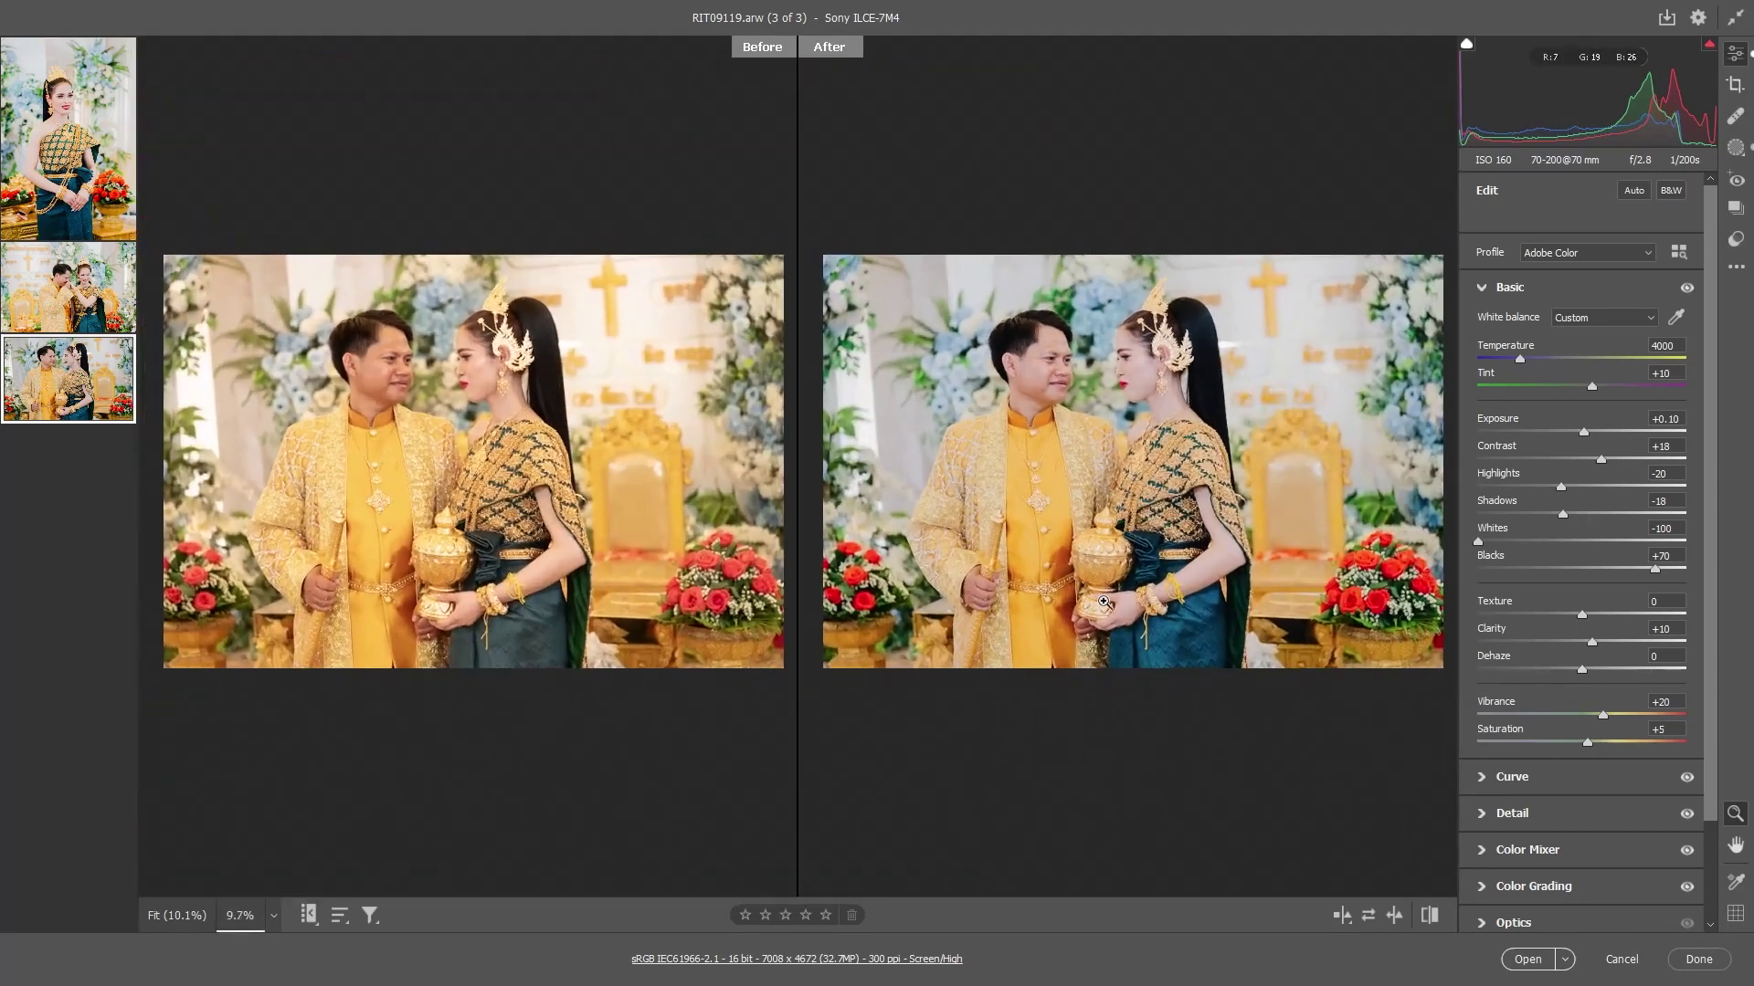
pyautogui.scroll(-1, 1711, 620)
pyautogui.scroll(-3, 1711, 620)
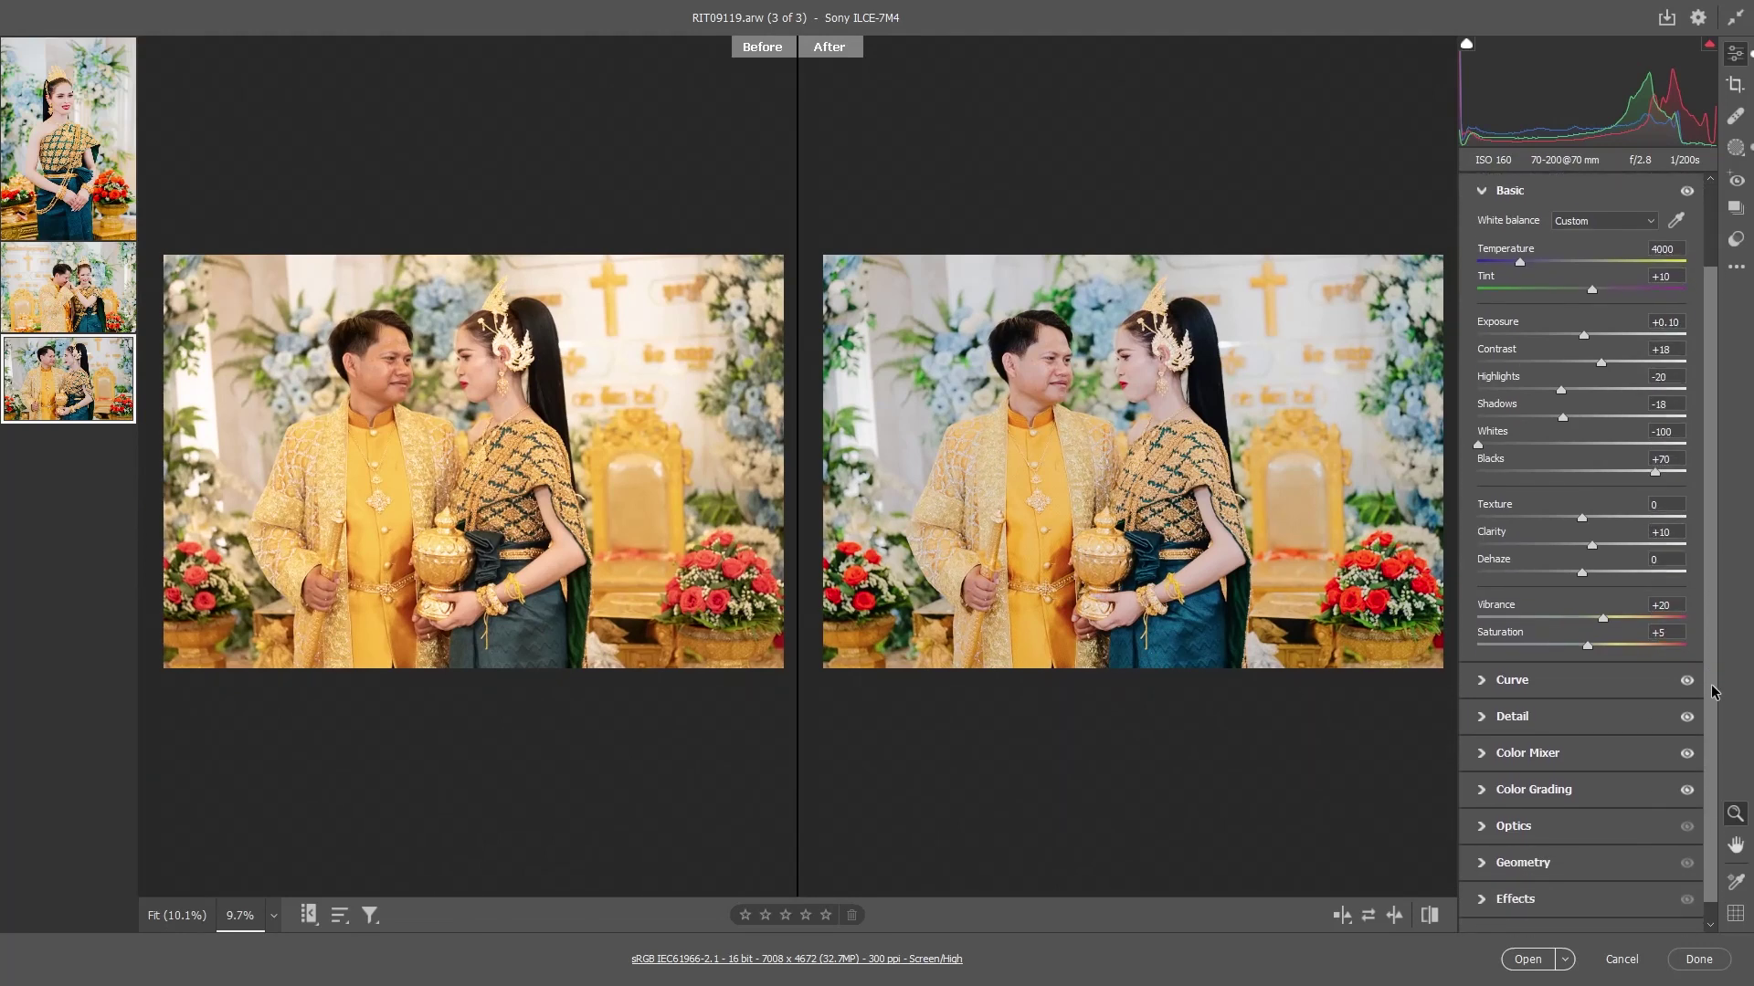
pyautogui.scroll(1, 1722, 631)
pyautogui.scroll(2, 1729, 630)
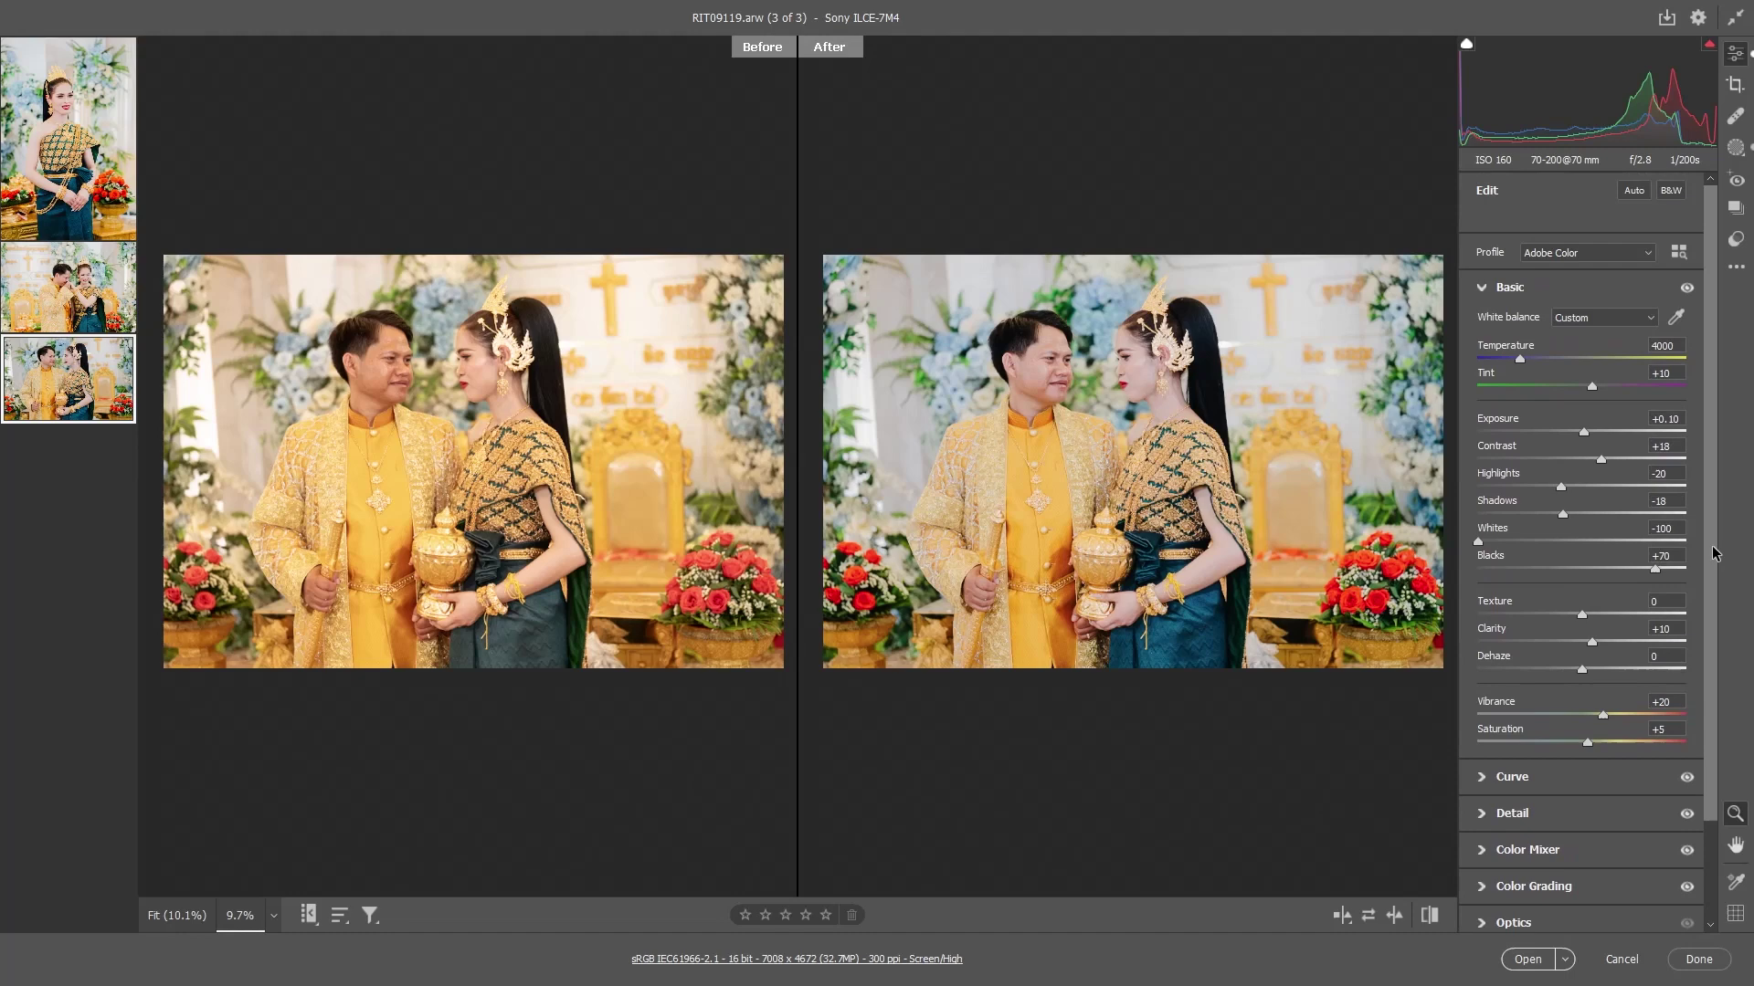
pyautogui.scroll(-1, 1716, 555)
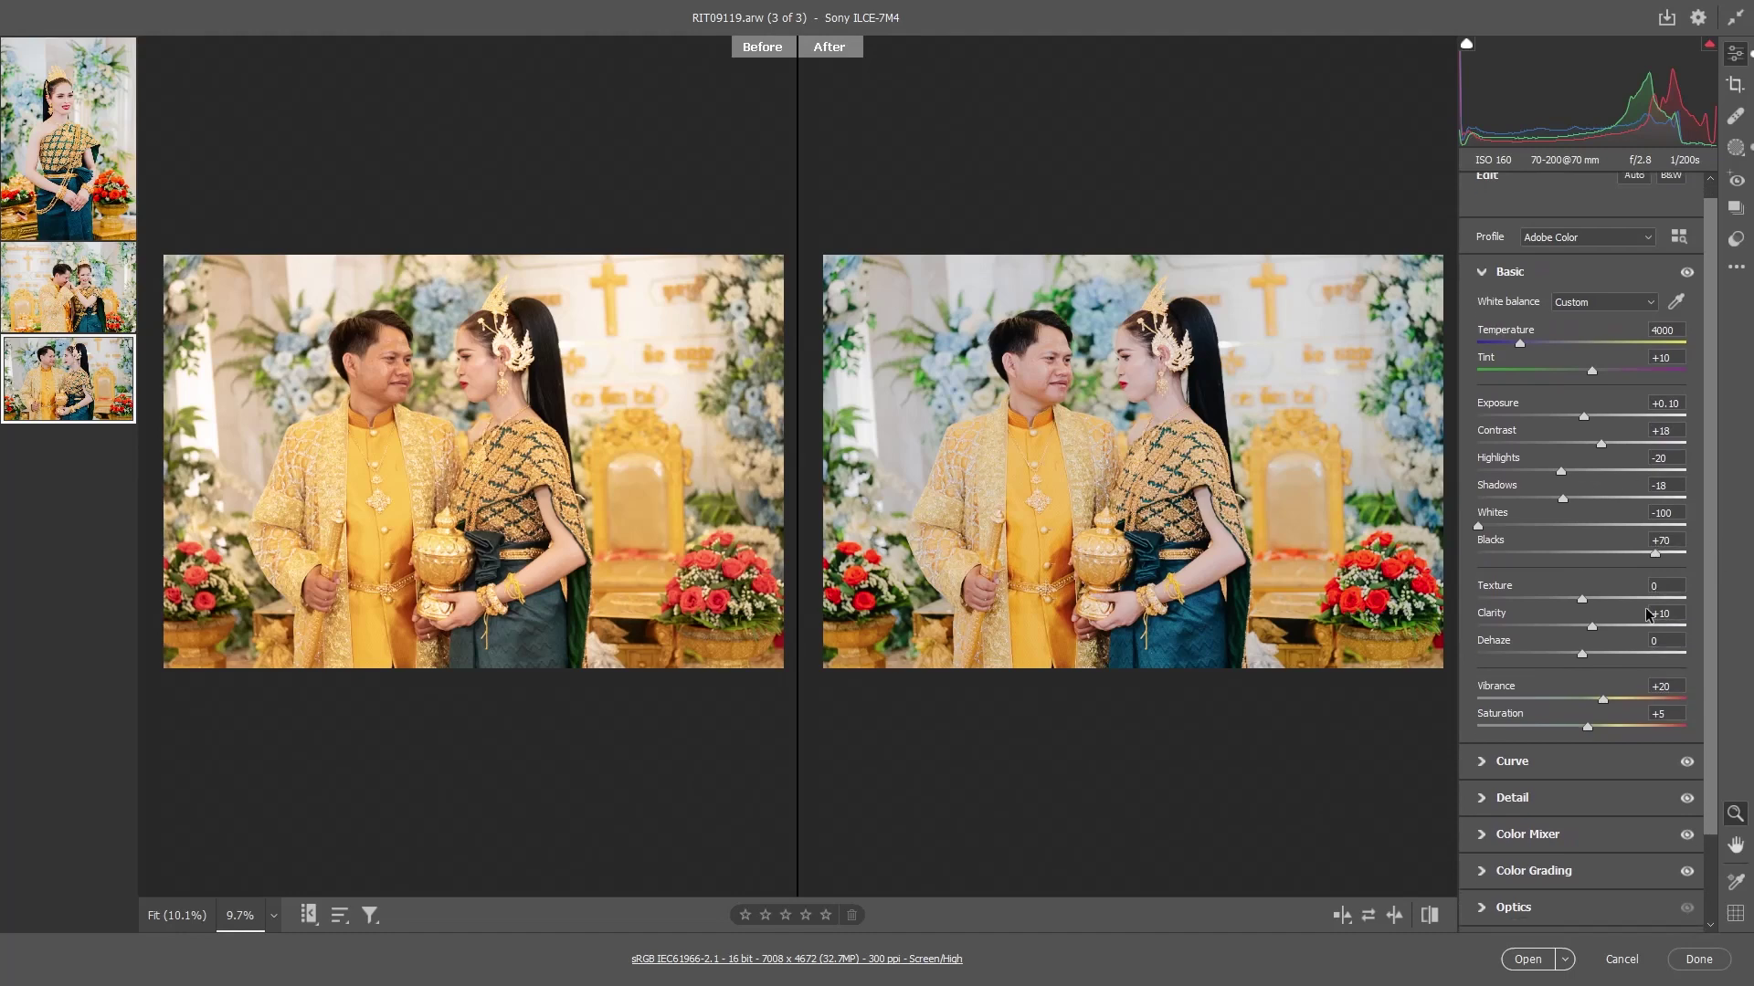
pyautogui.scroll(-3, 1721, 657)
pyautogui.scroll(-2, 1724, 722)
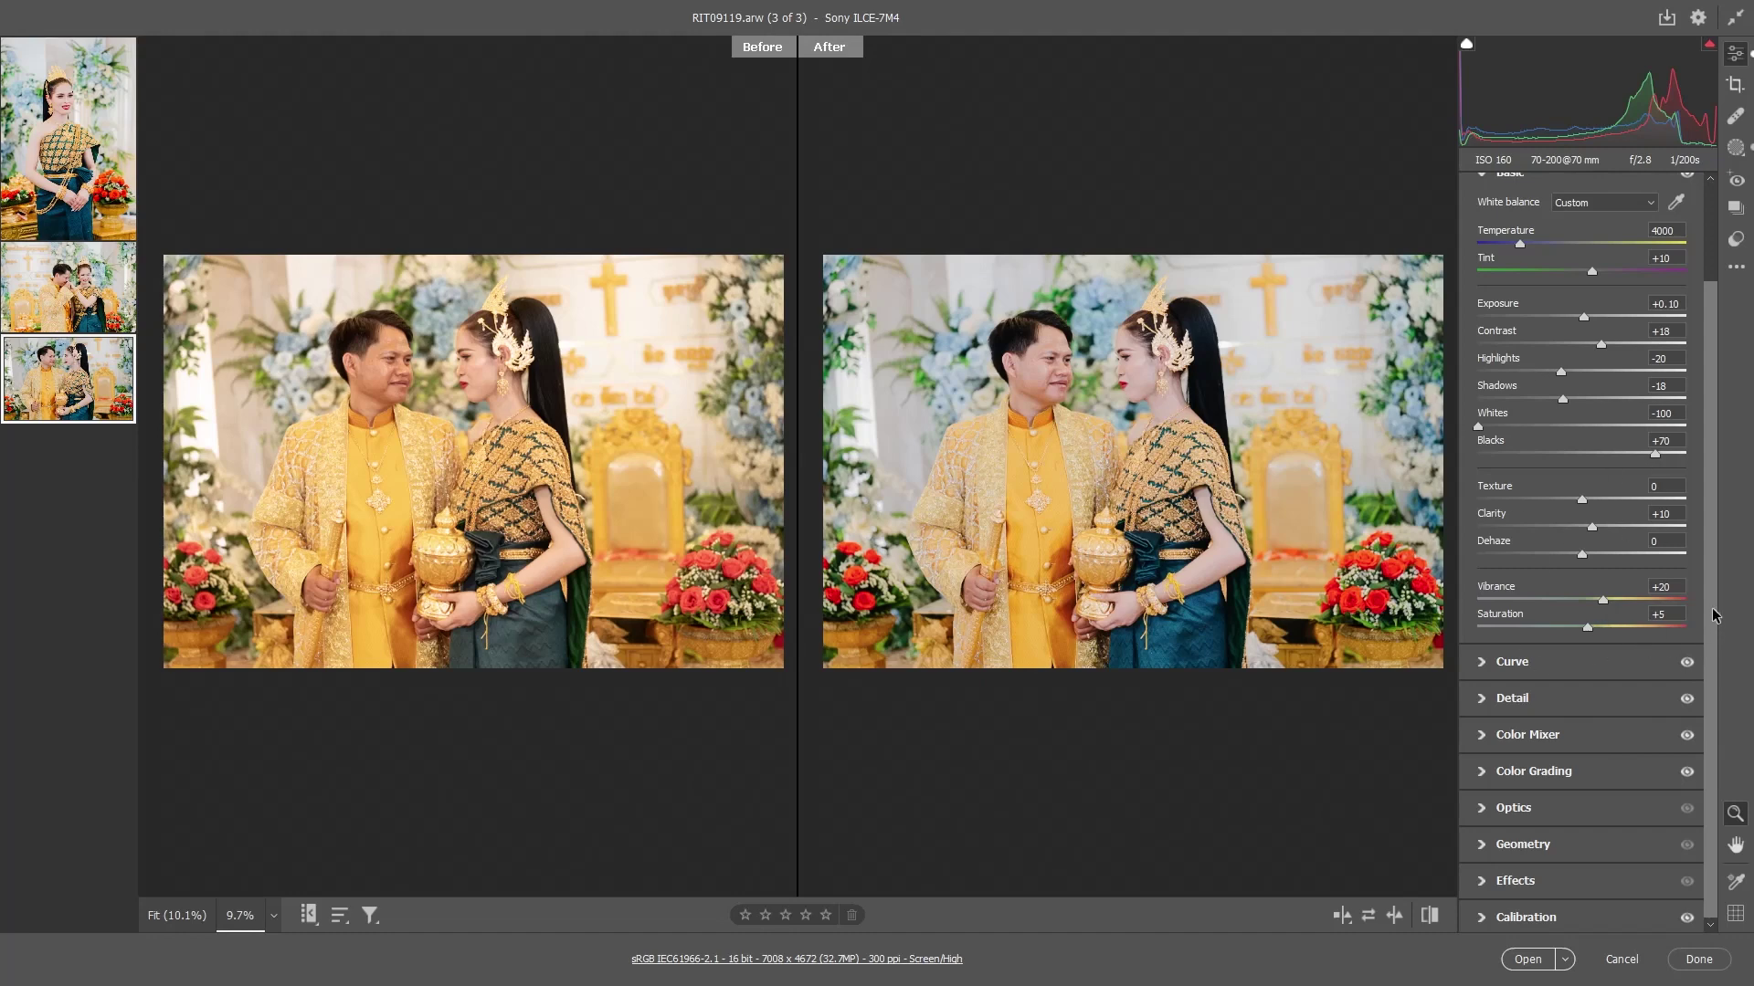
pyautogui.scroll(-1, 1631, 642)
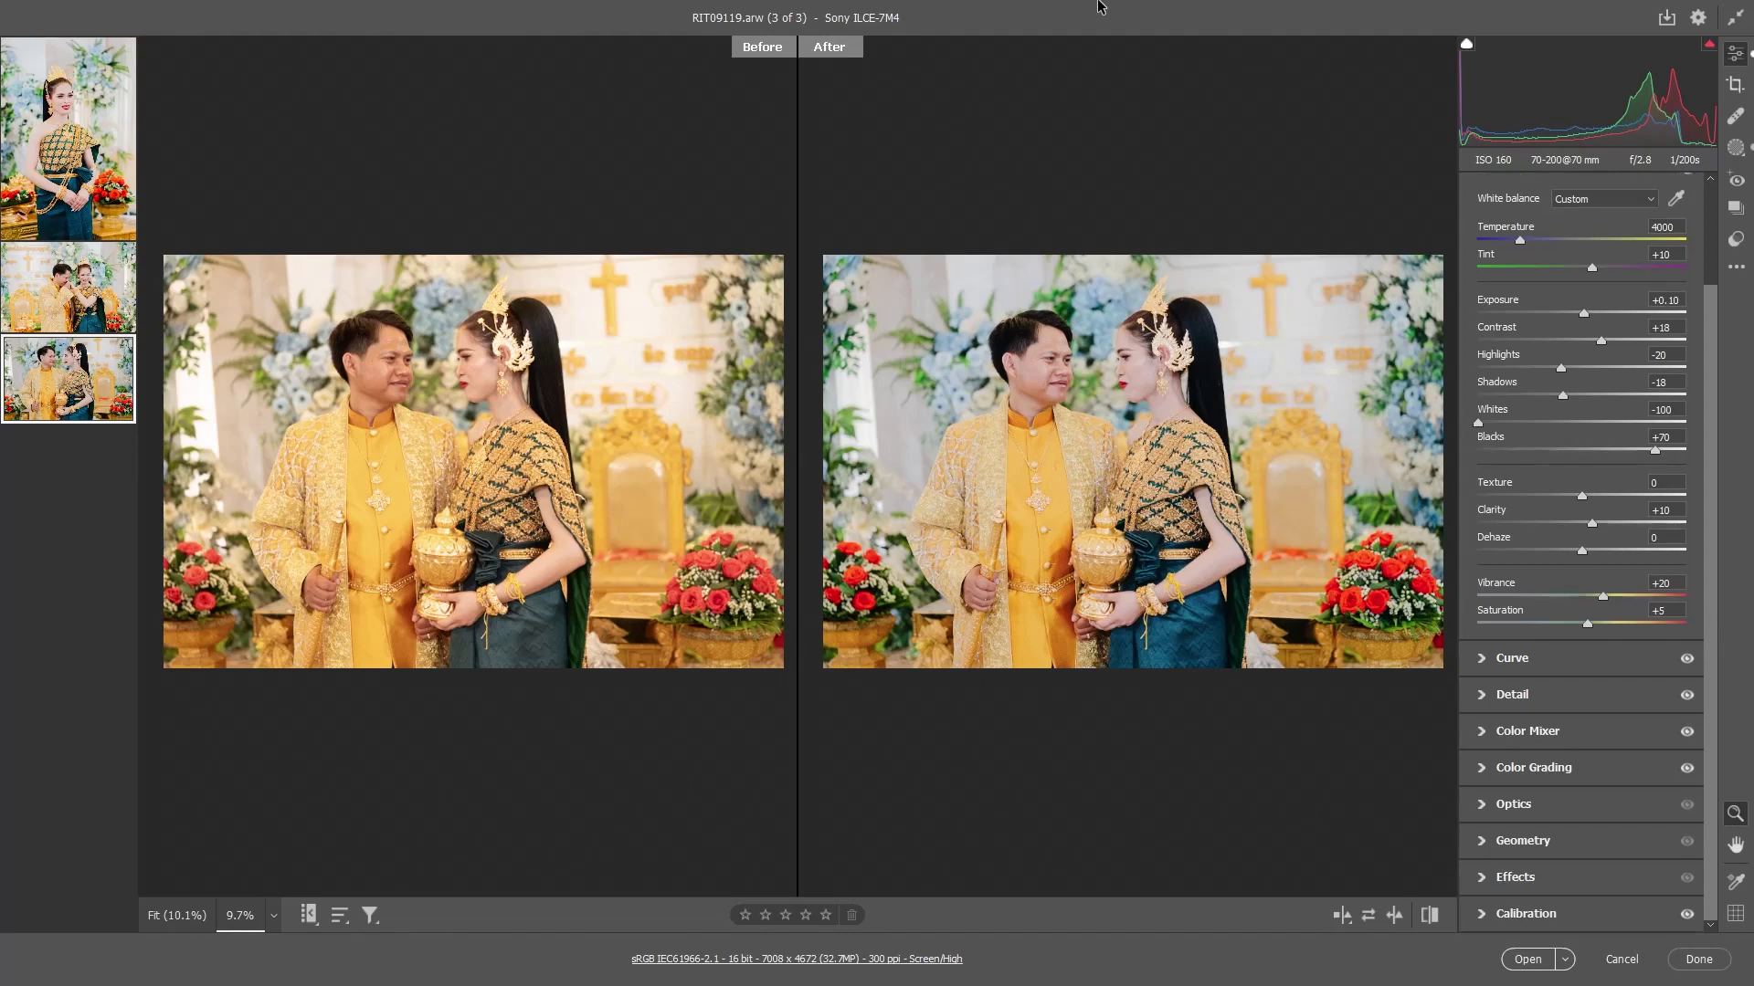